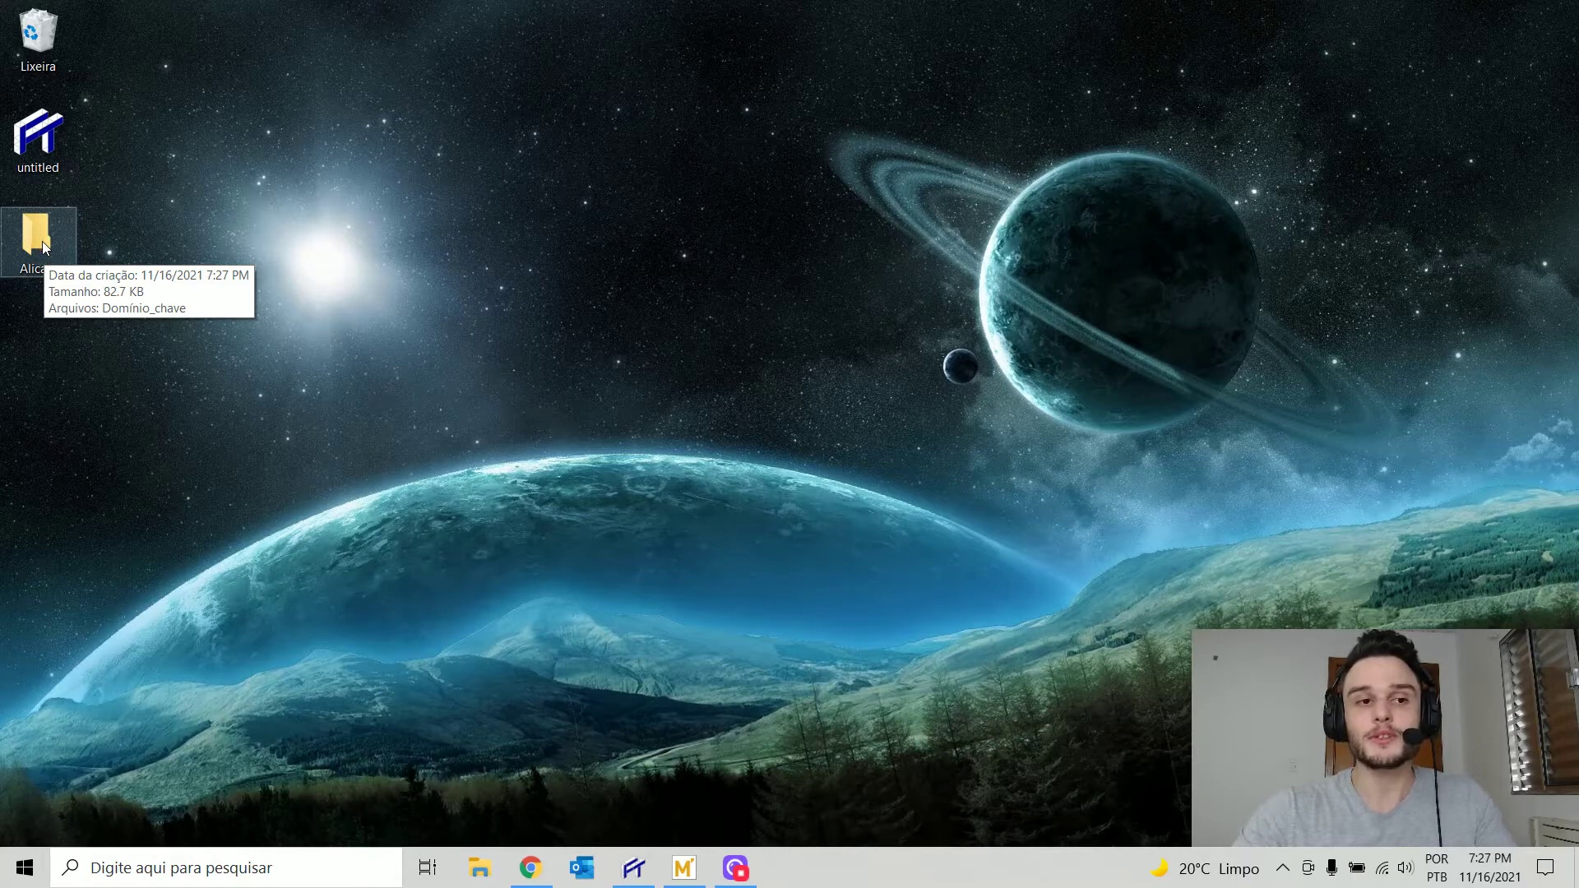
# - Open the Alicate folder on the desktop and look at the Domínio_chave geometry file
pyautogui.doubleClick(42, 240)
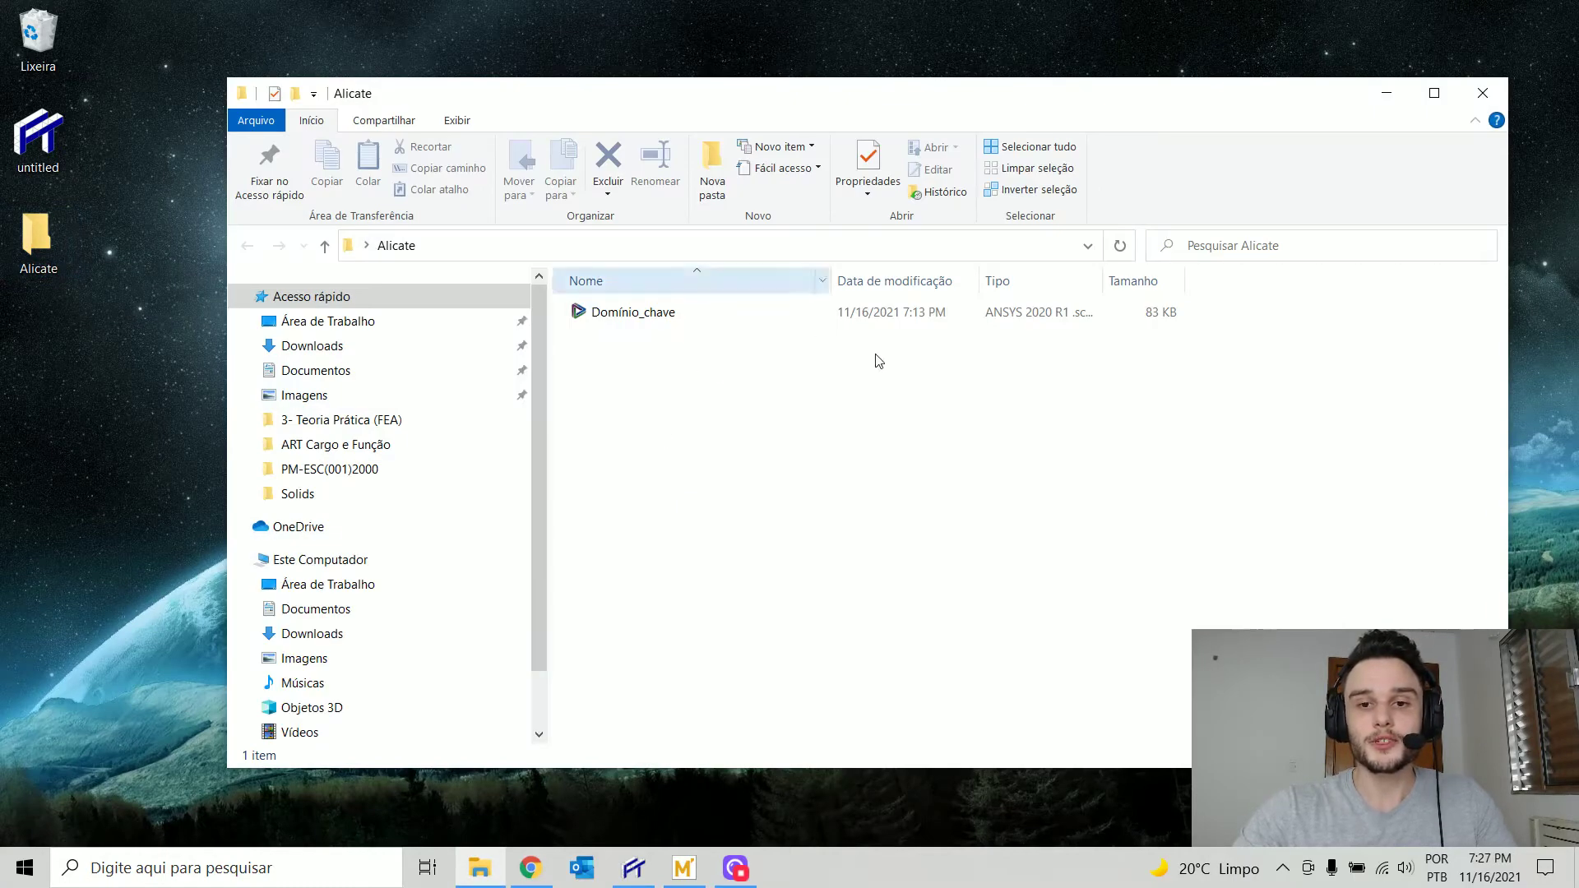
pyautogui.click(804, 317)
pyautogui.click(970, 334)
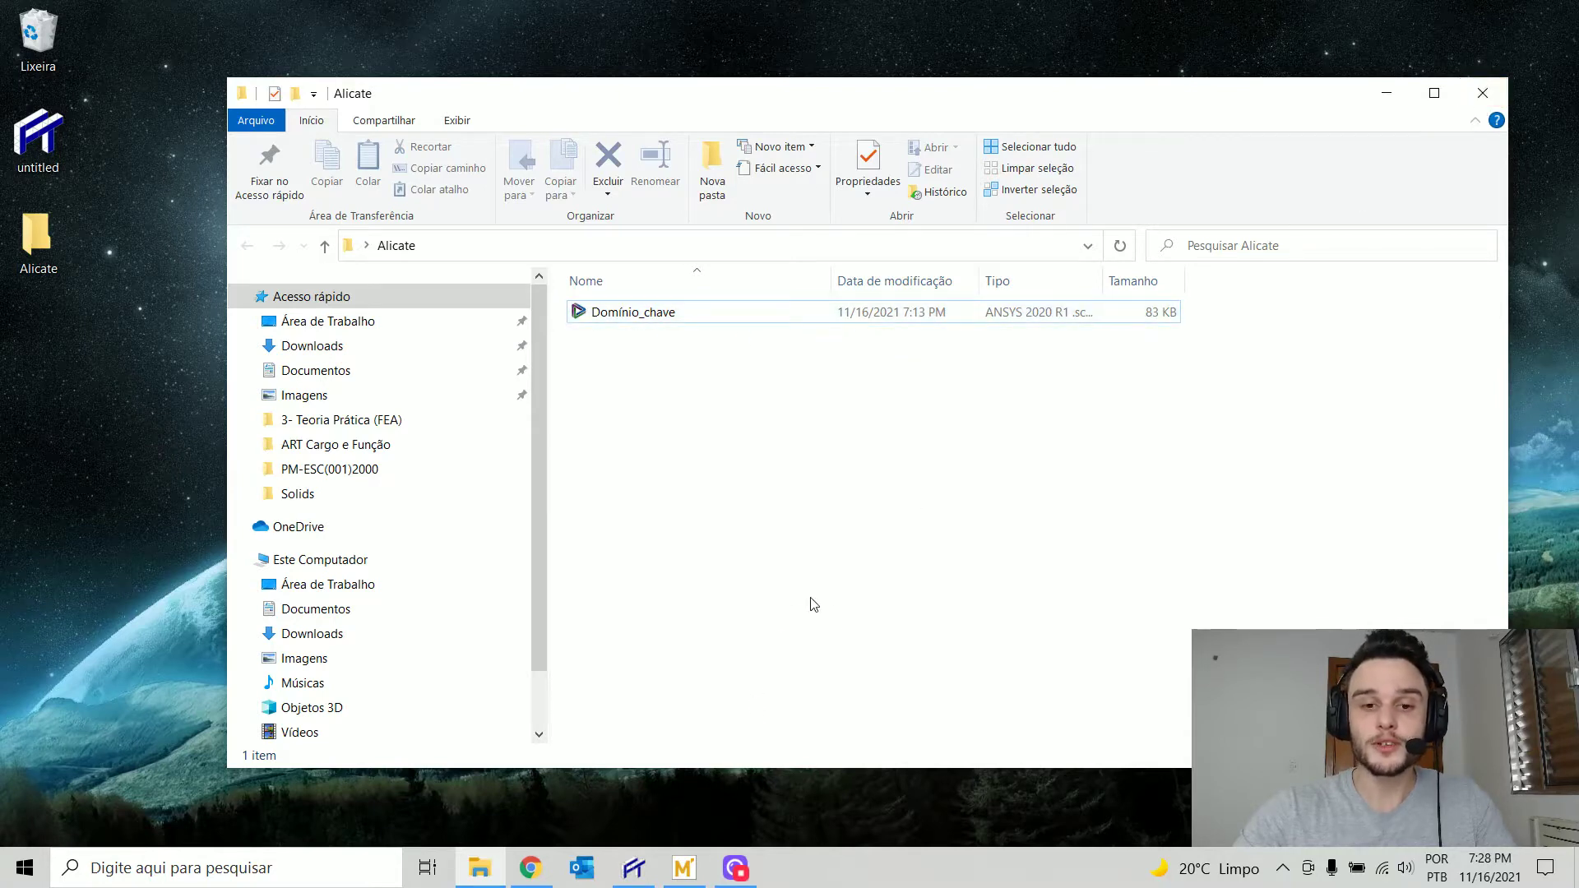
# - Find Workbench 2020 R1 on the computer and launch it
pyautogui.click(7, 862)
pyautogui.write('workbench')
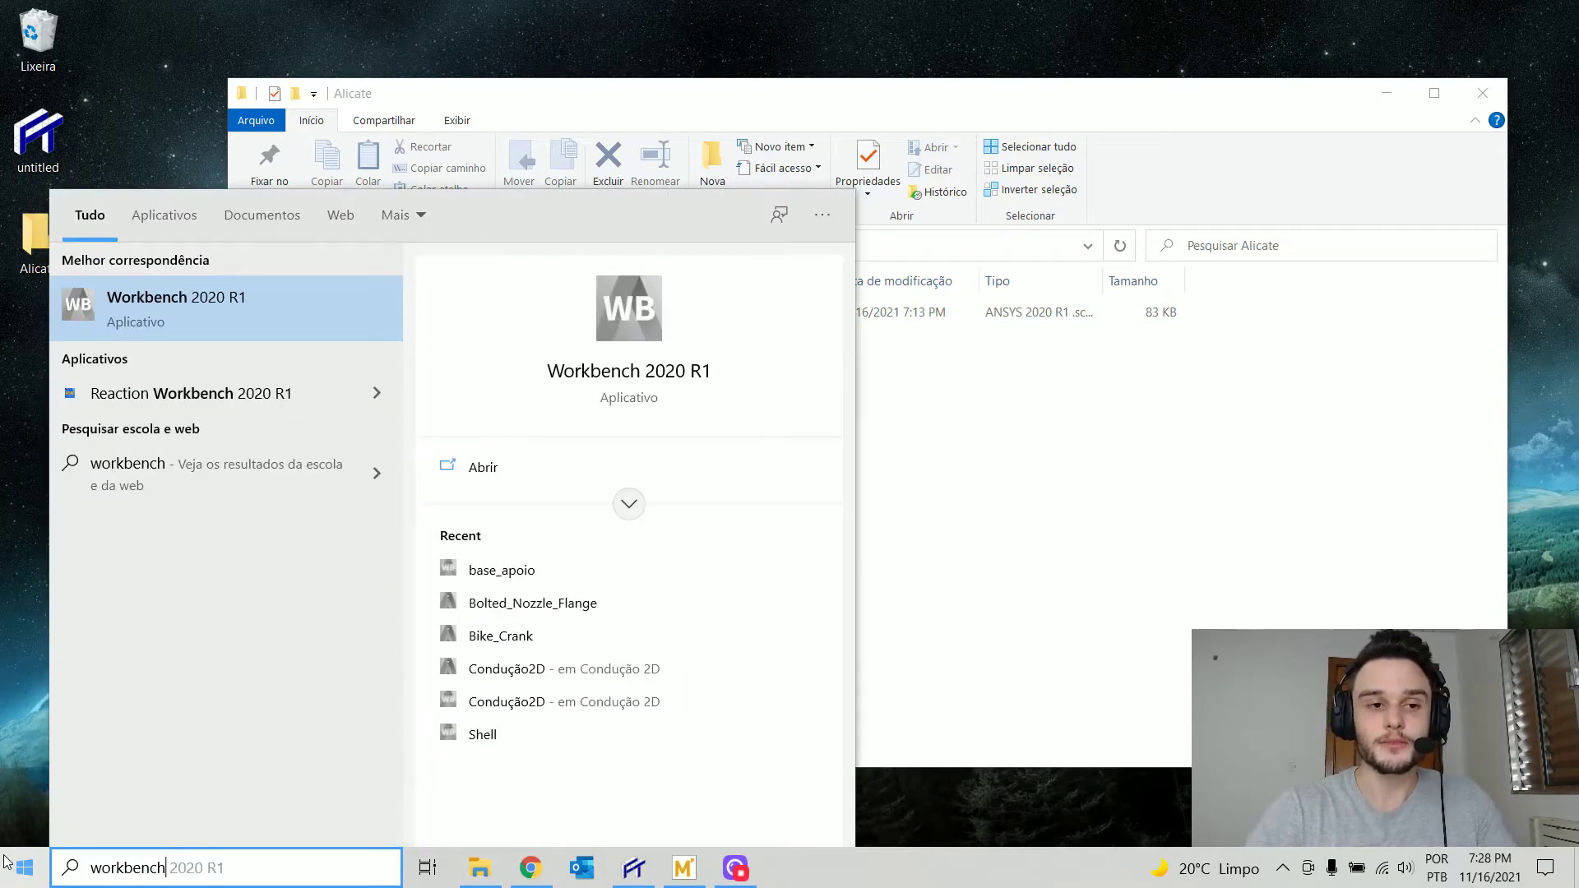
pyautogui.press('Return')
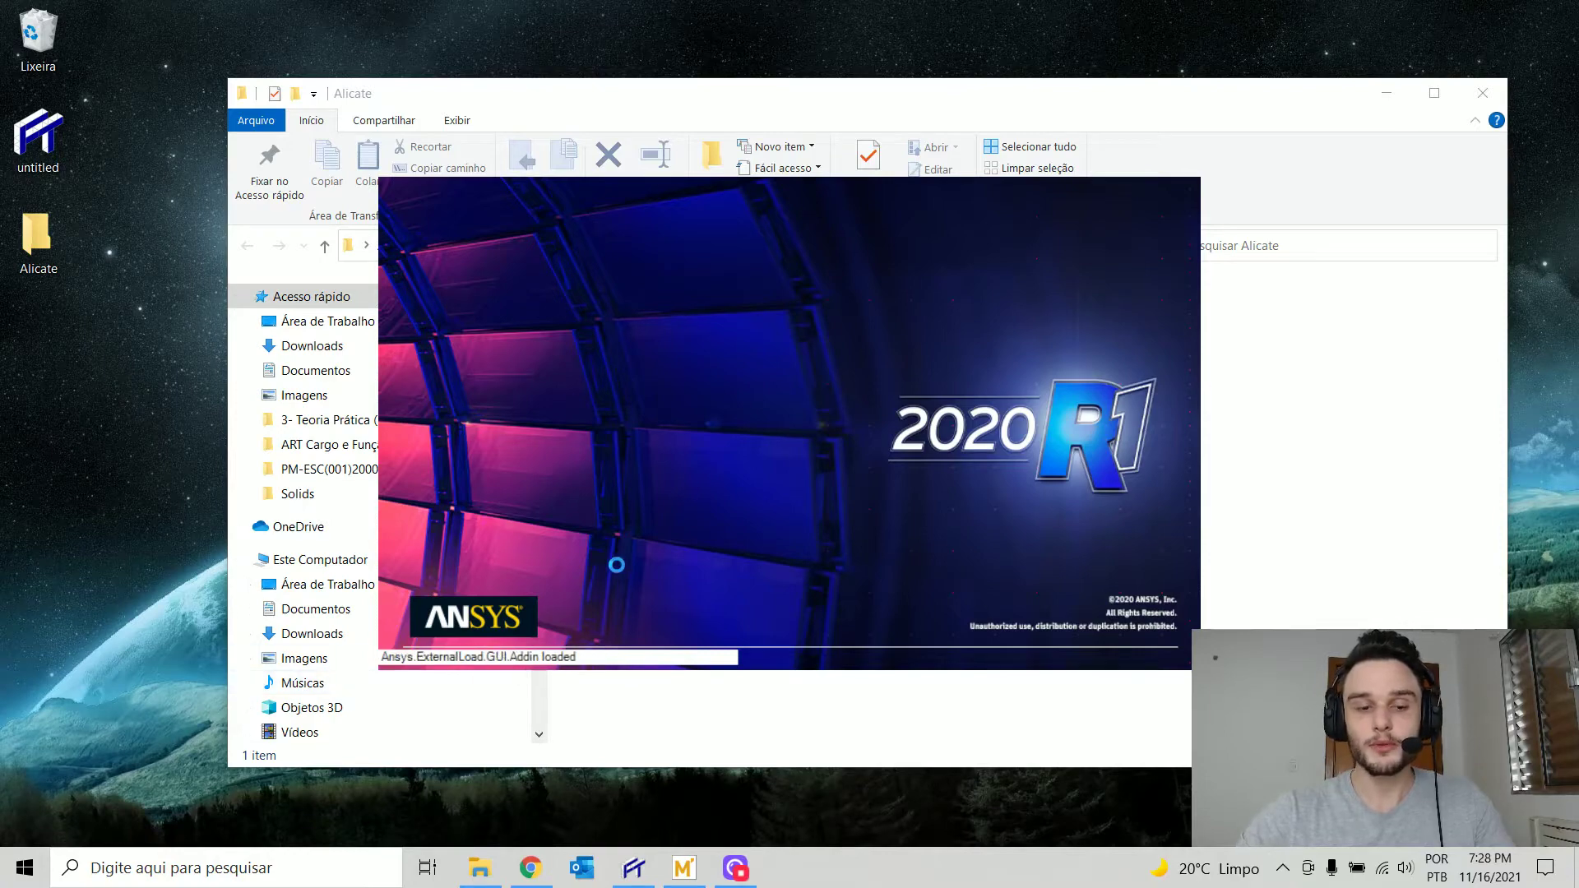
# - Switch to Chrome and review the equilibrium, 3D Hooke's law and displacement-strain headings on page 25 of the presentation PDF
pyautogui.click(530, 868)
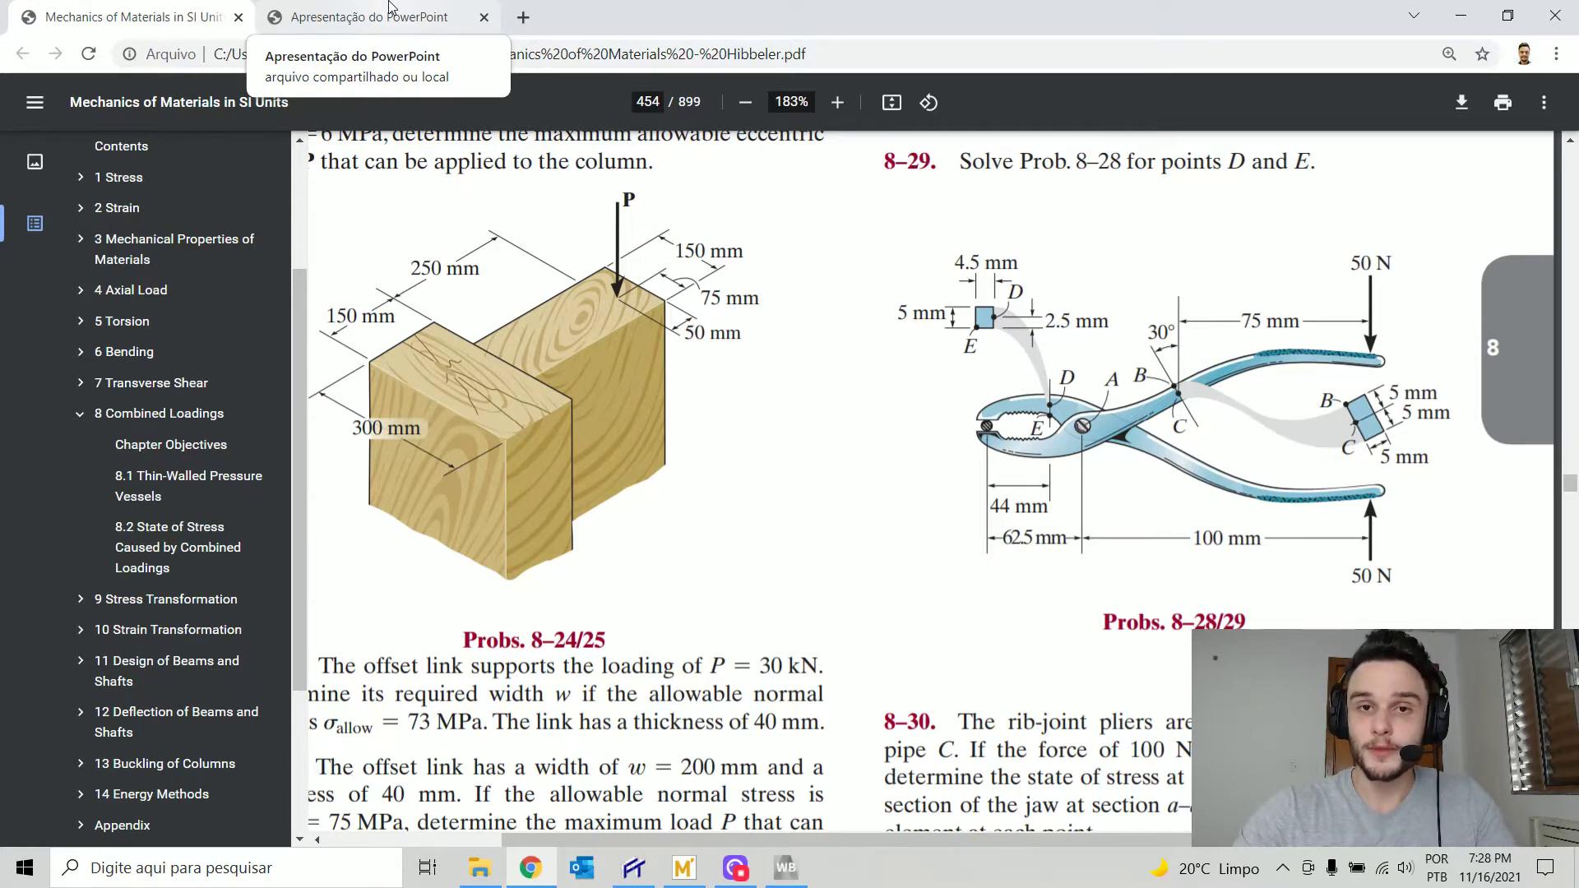
pyautogui.click(389, 8)
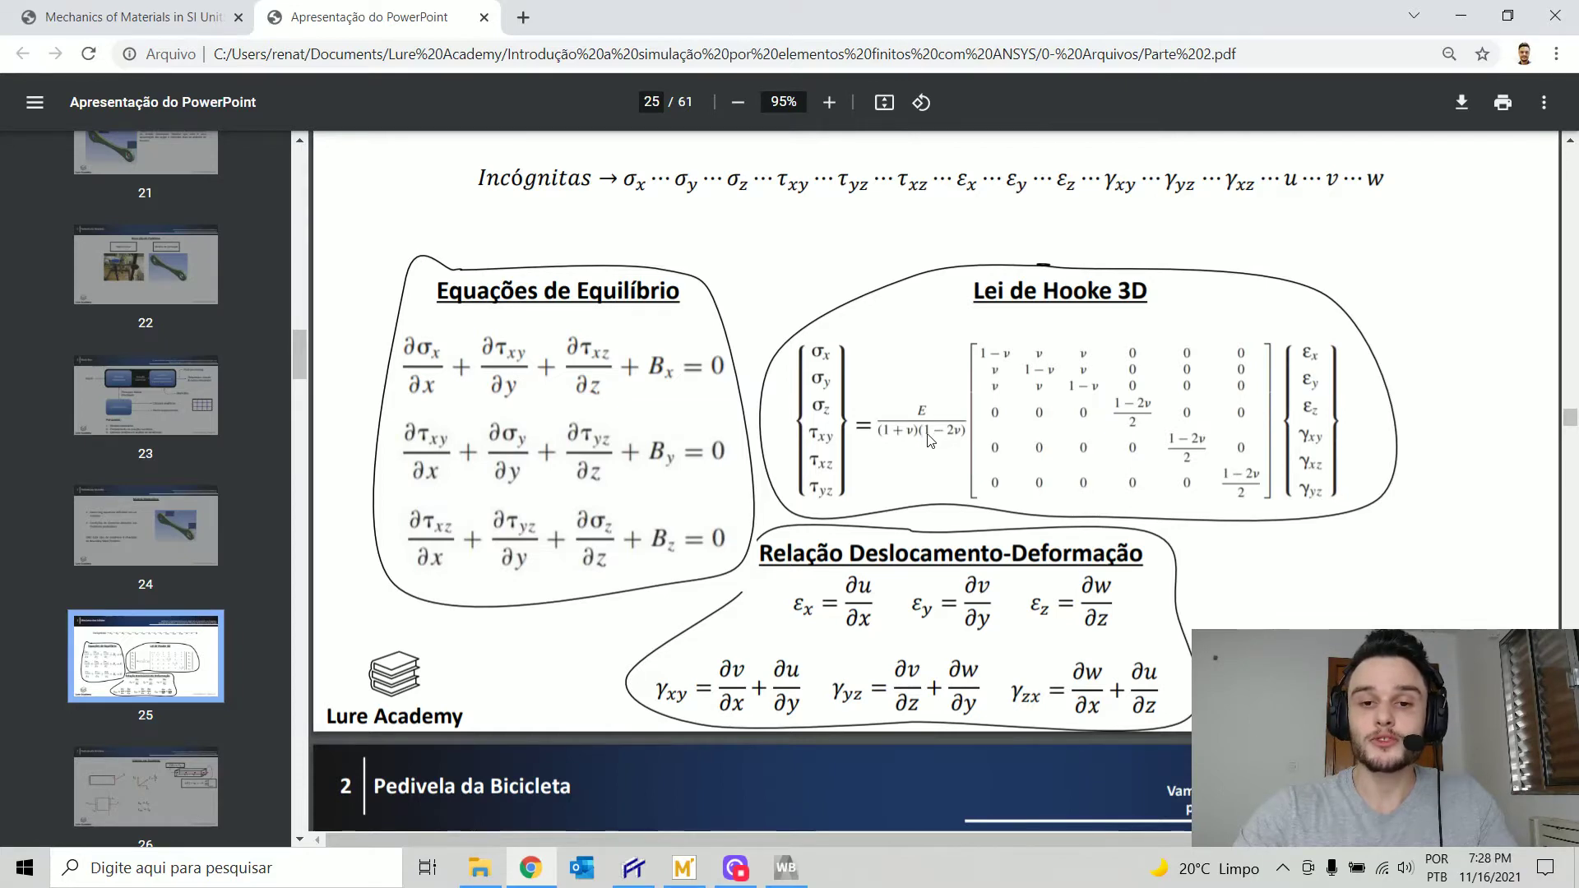
pyautogui.scroll(-1, 954, 453)
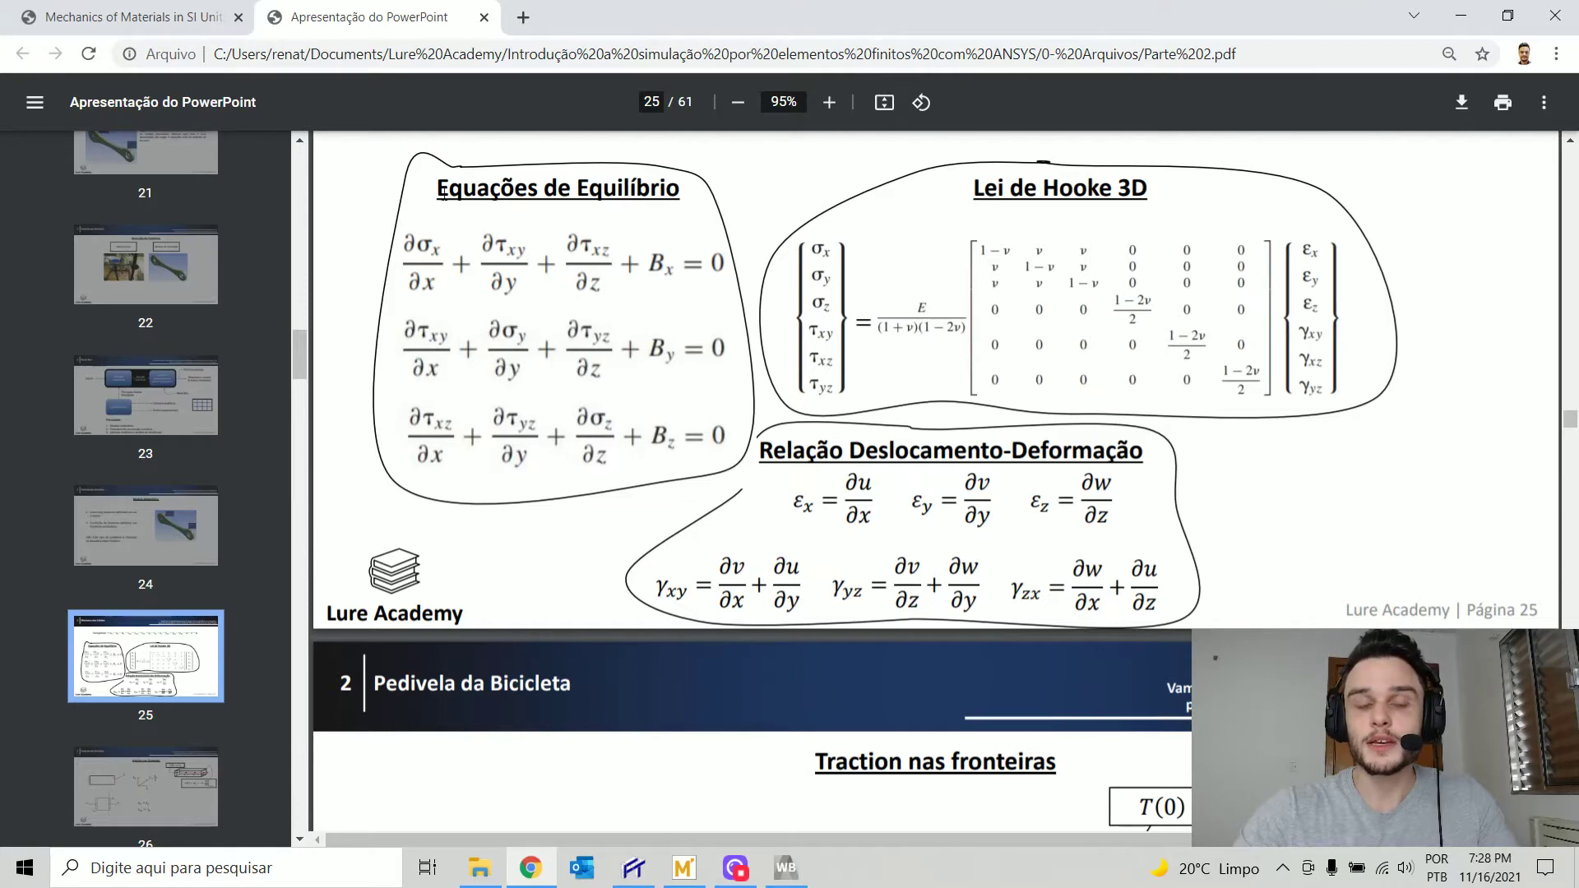
pyautogui.moveTo(439, 190); pyautogui.dragTo(681, 190)
pyautogui.moveTo(975, 189); pyautogui.dragTo(1146, 190)
pyautogui.moveTo(758, 450); pyautogui.dragTo(1106, 475)
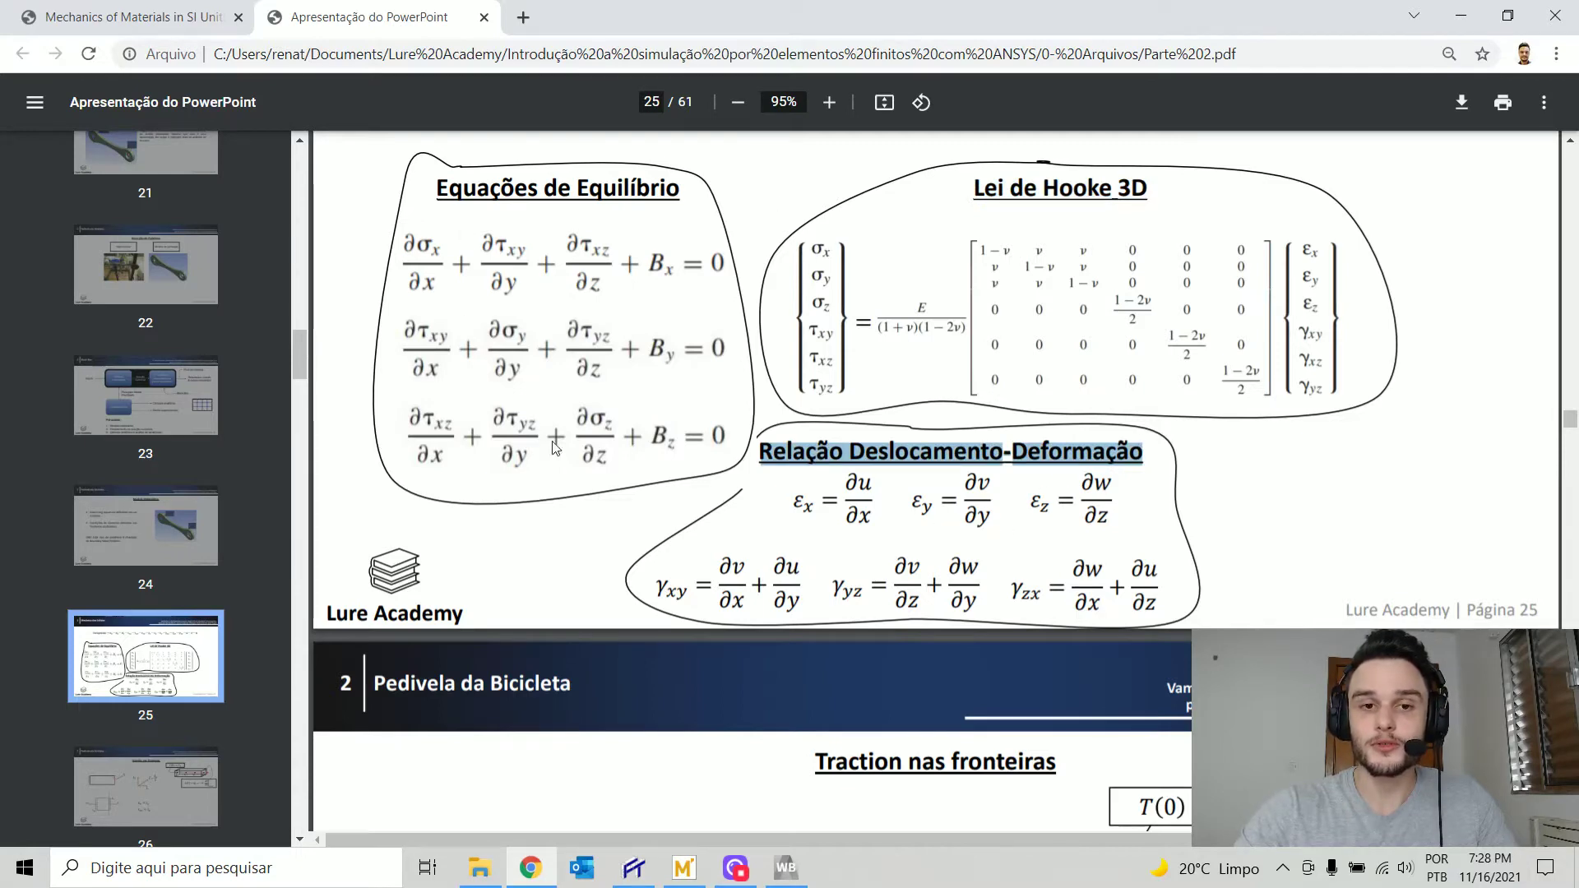
pyautogui.click(526, 866)
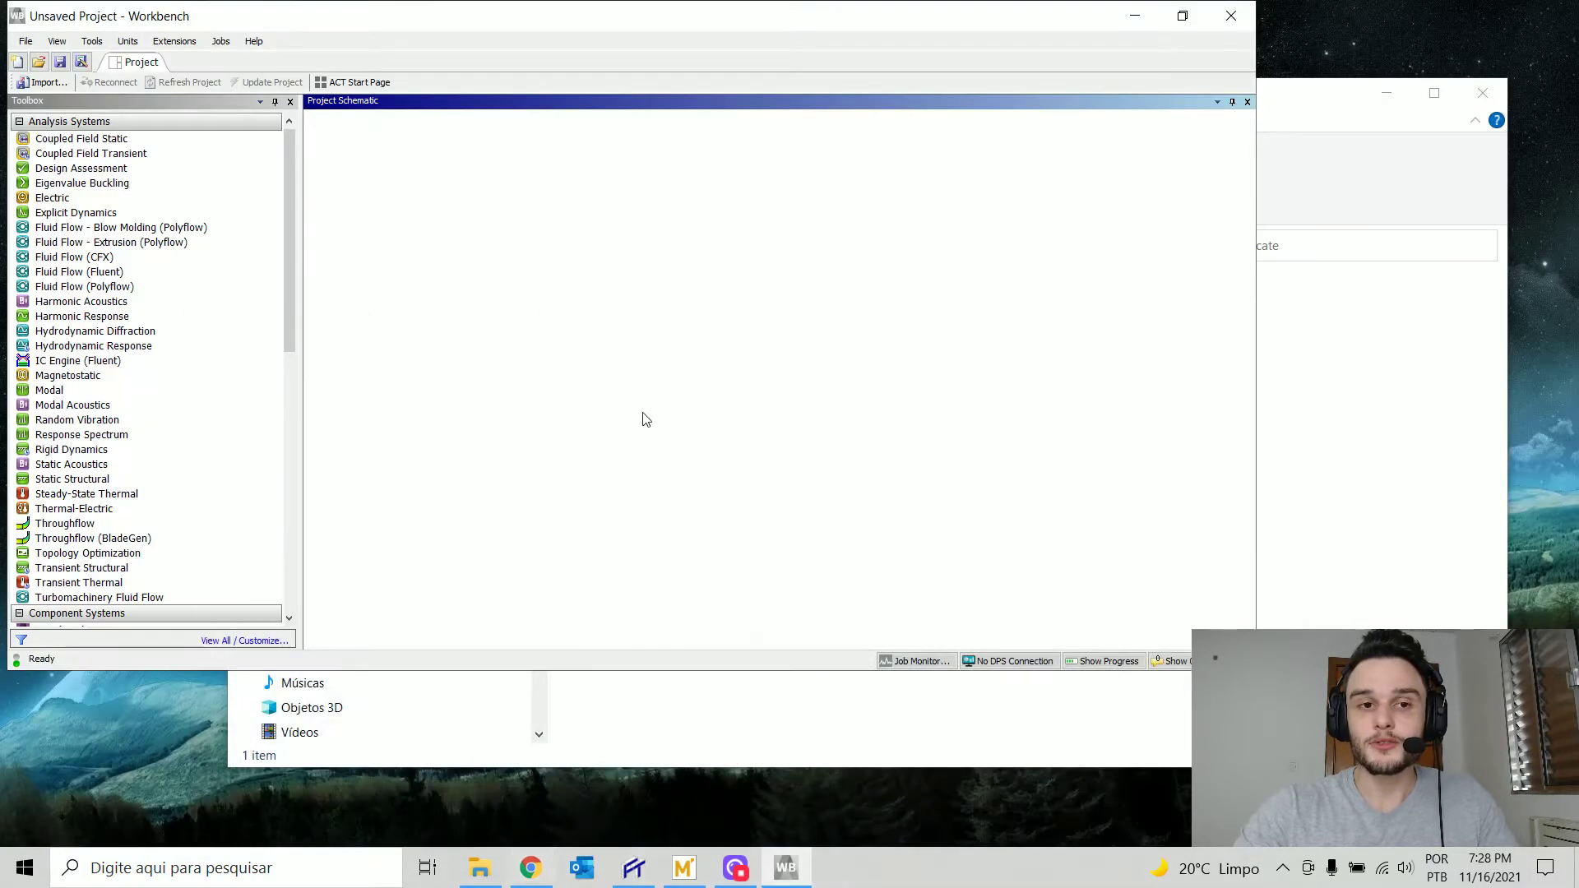
# - Maximize the Workbench window and add a Static Structural analysis system to the project schematic with its default name
pyautogui.click(1179, 18)
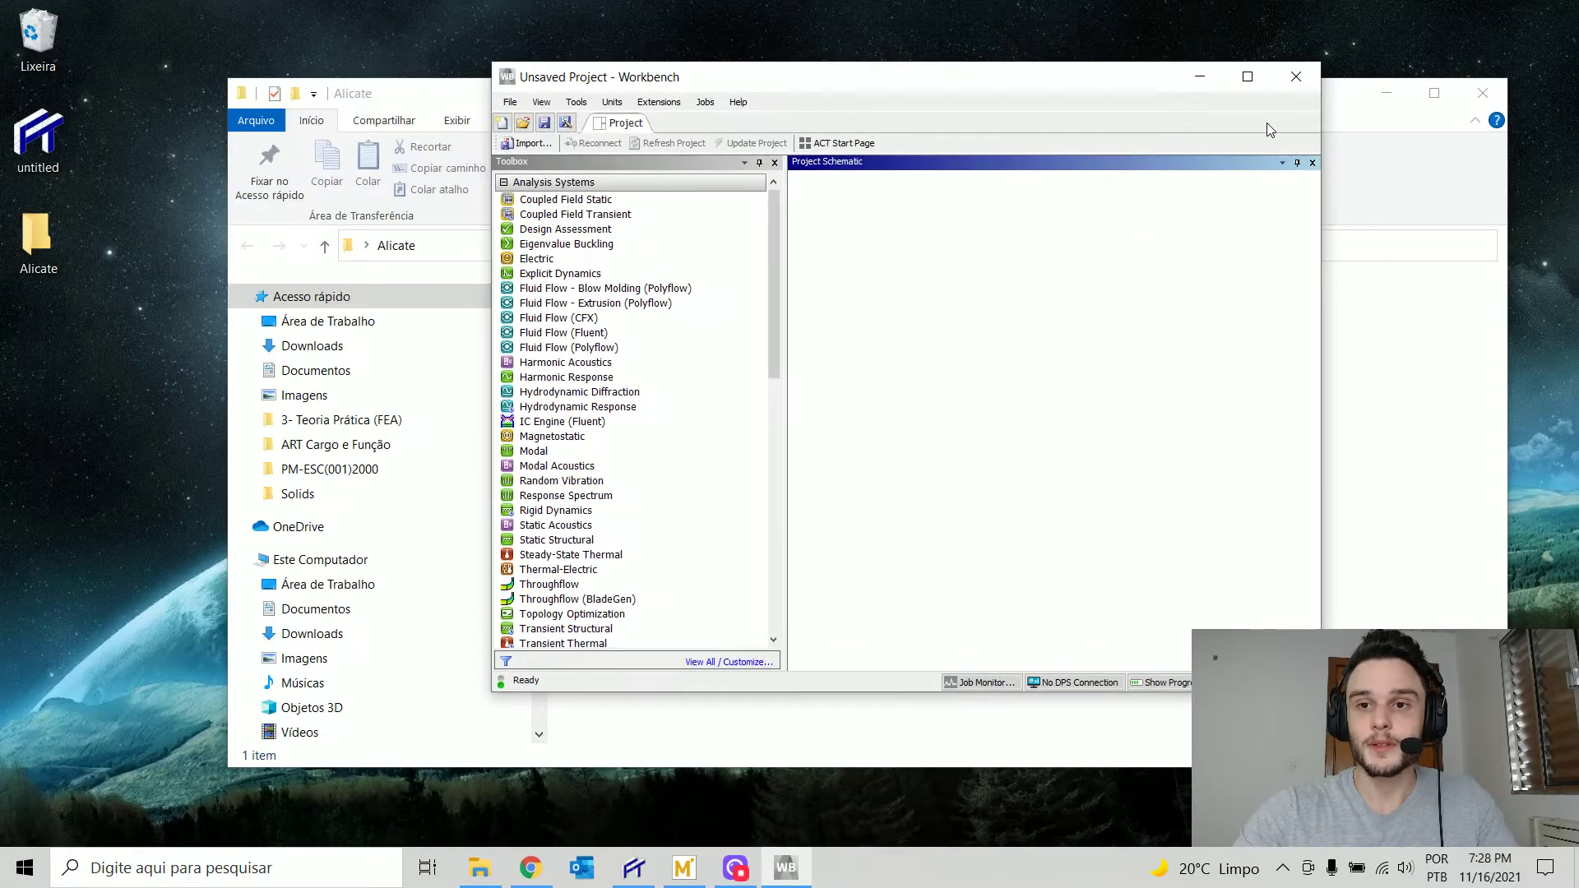
pyautogui.click(1247, 76)
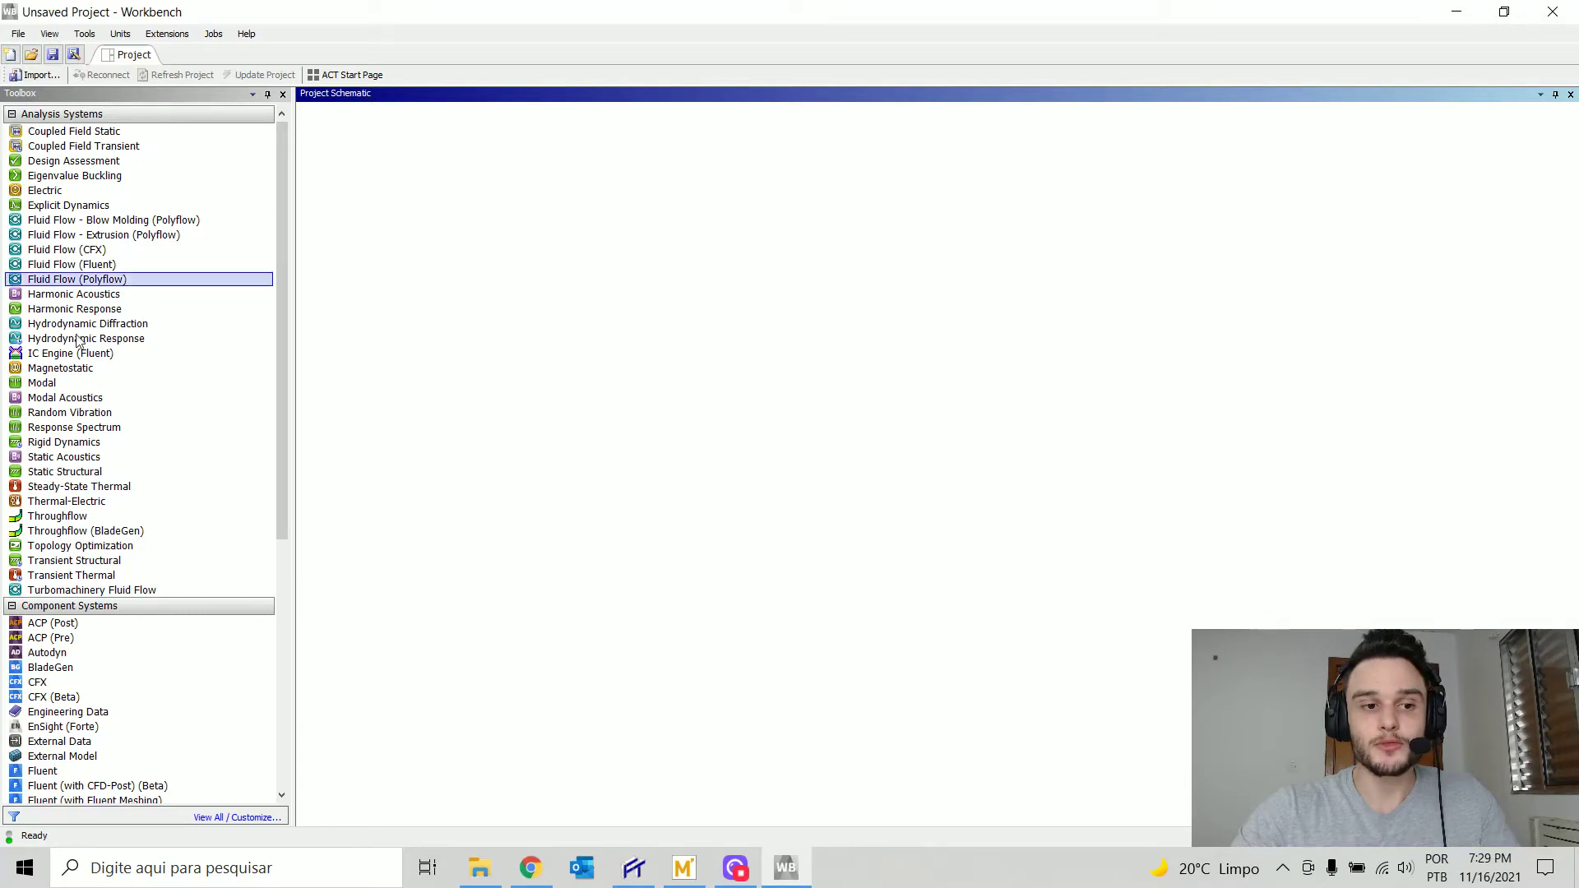
pyautogui.moveTo(90, 472); pyautogui.dragTo(399, 193)
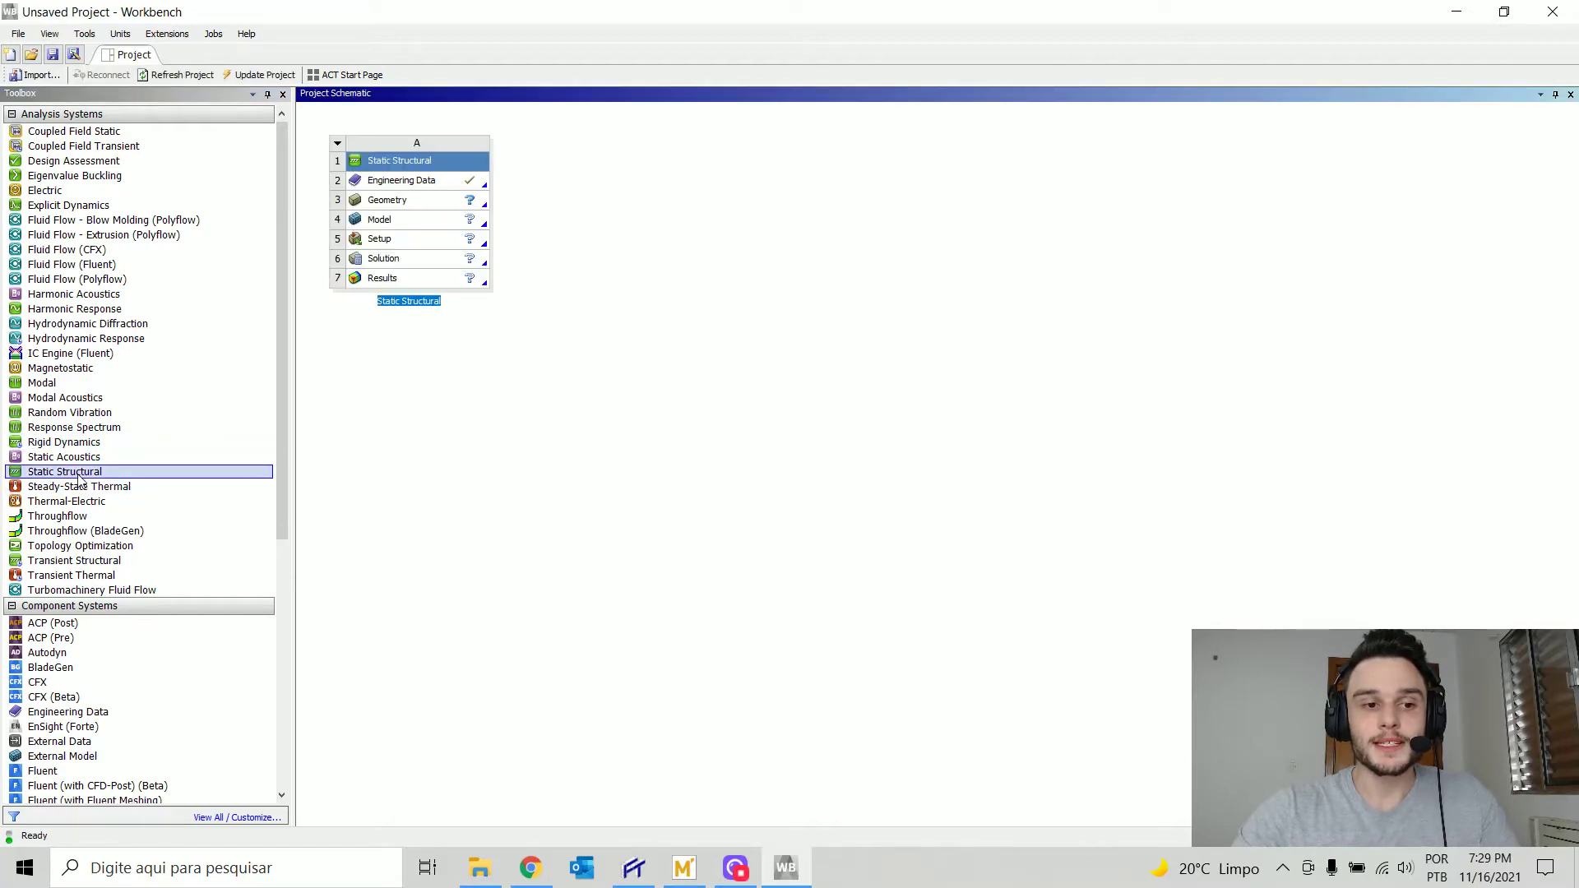
pyautogui.click(443, 365)
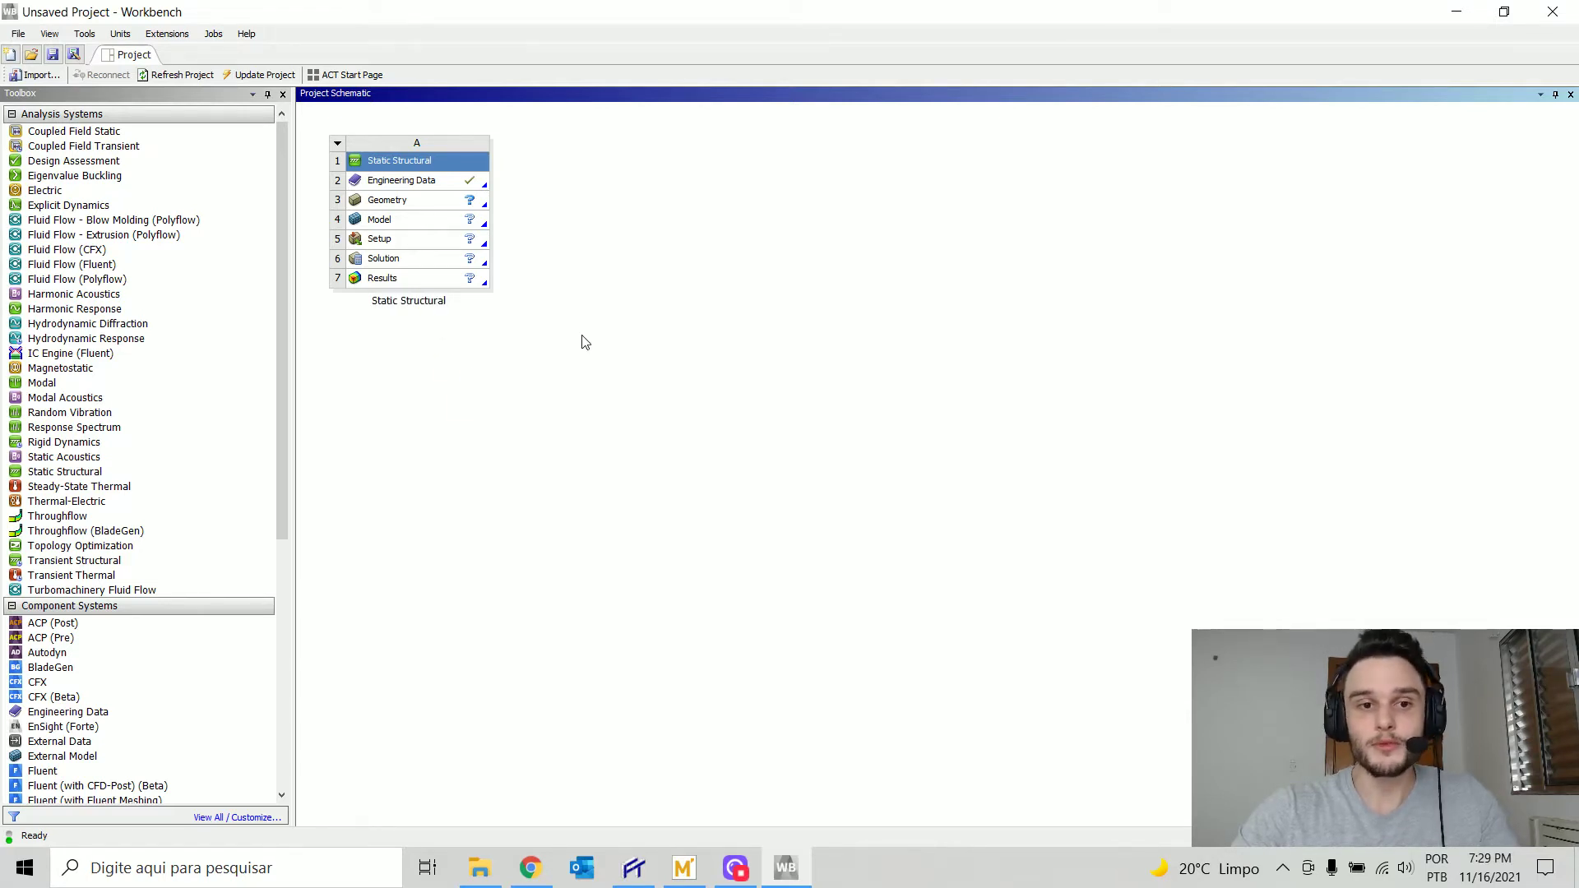
# - Rename the Static Structural system as Alicate
pyautogui.doubleClick(404, 304)
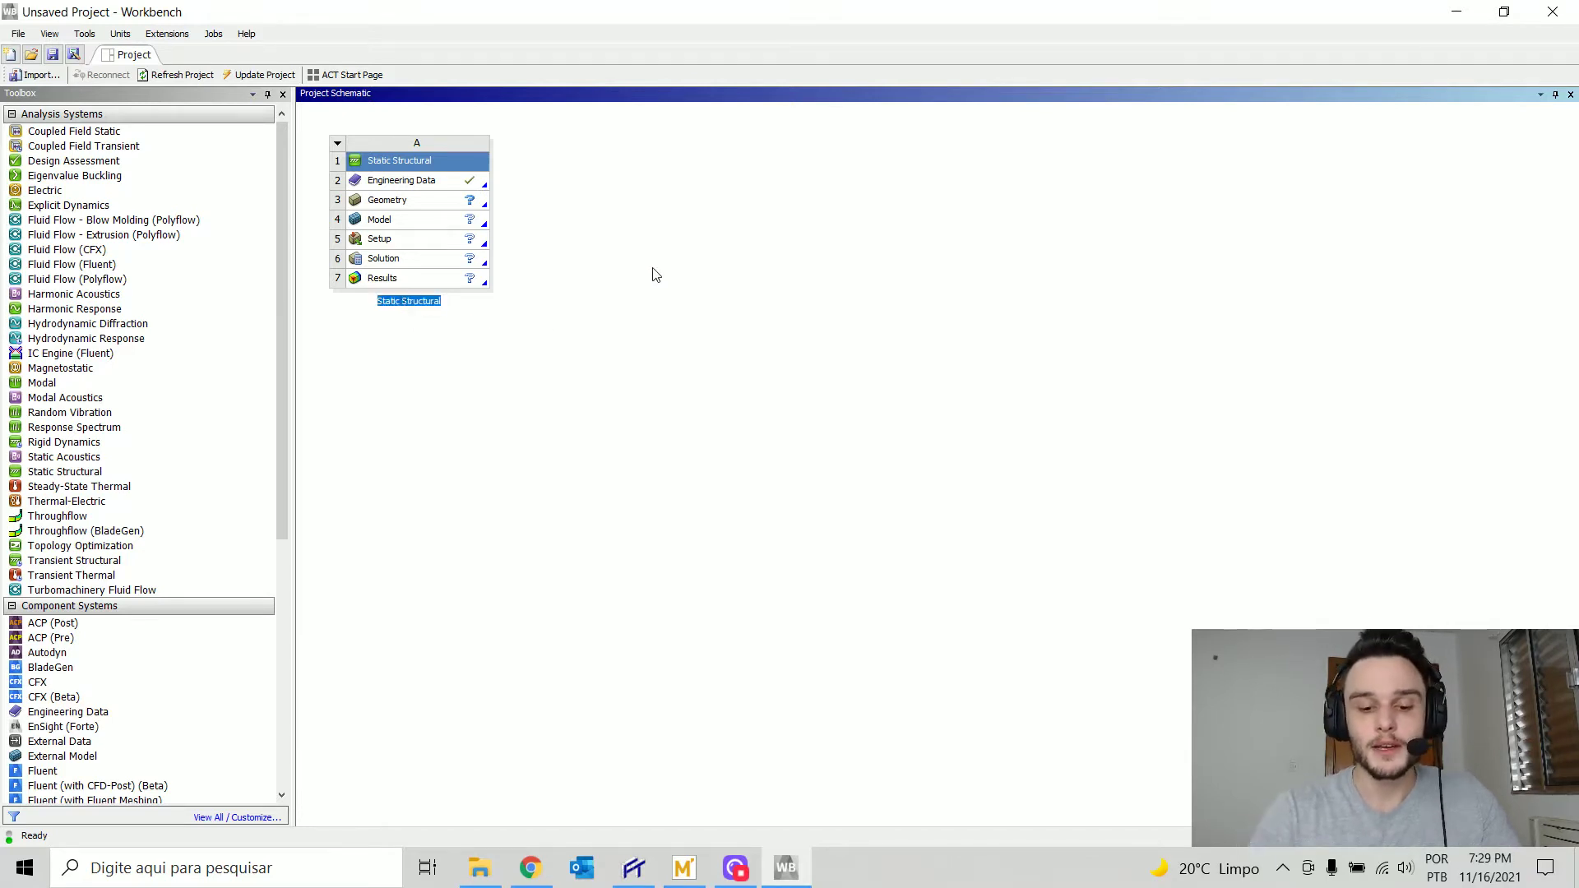
pyautogui.write('Alicate')
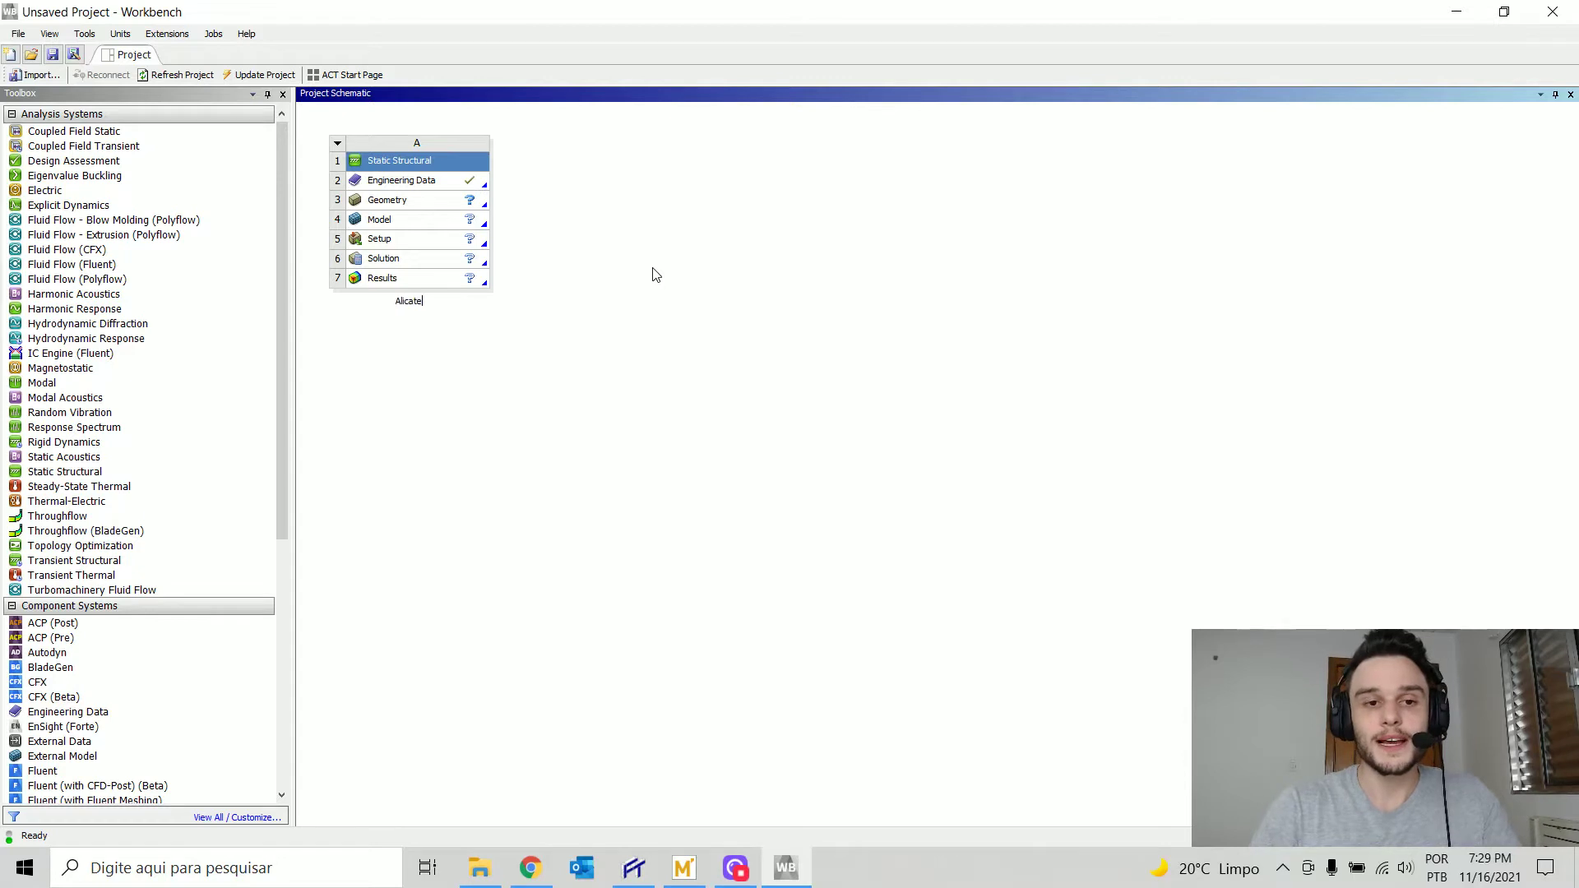
pyautogui.press('Return')
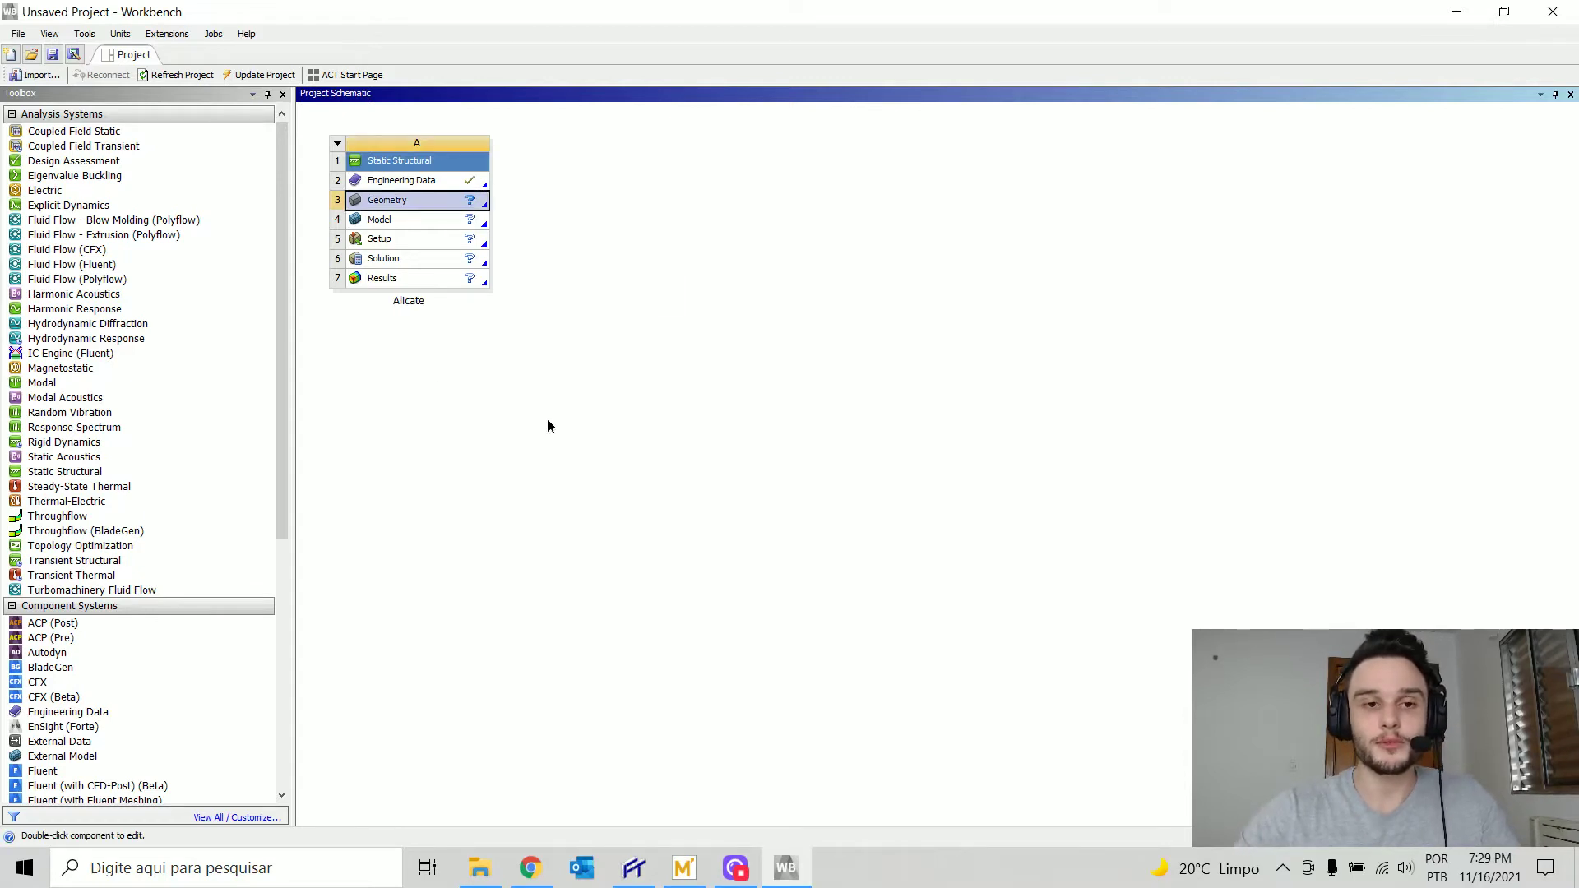
pyautogui.click(549, 426)
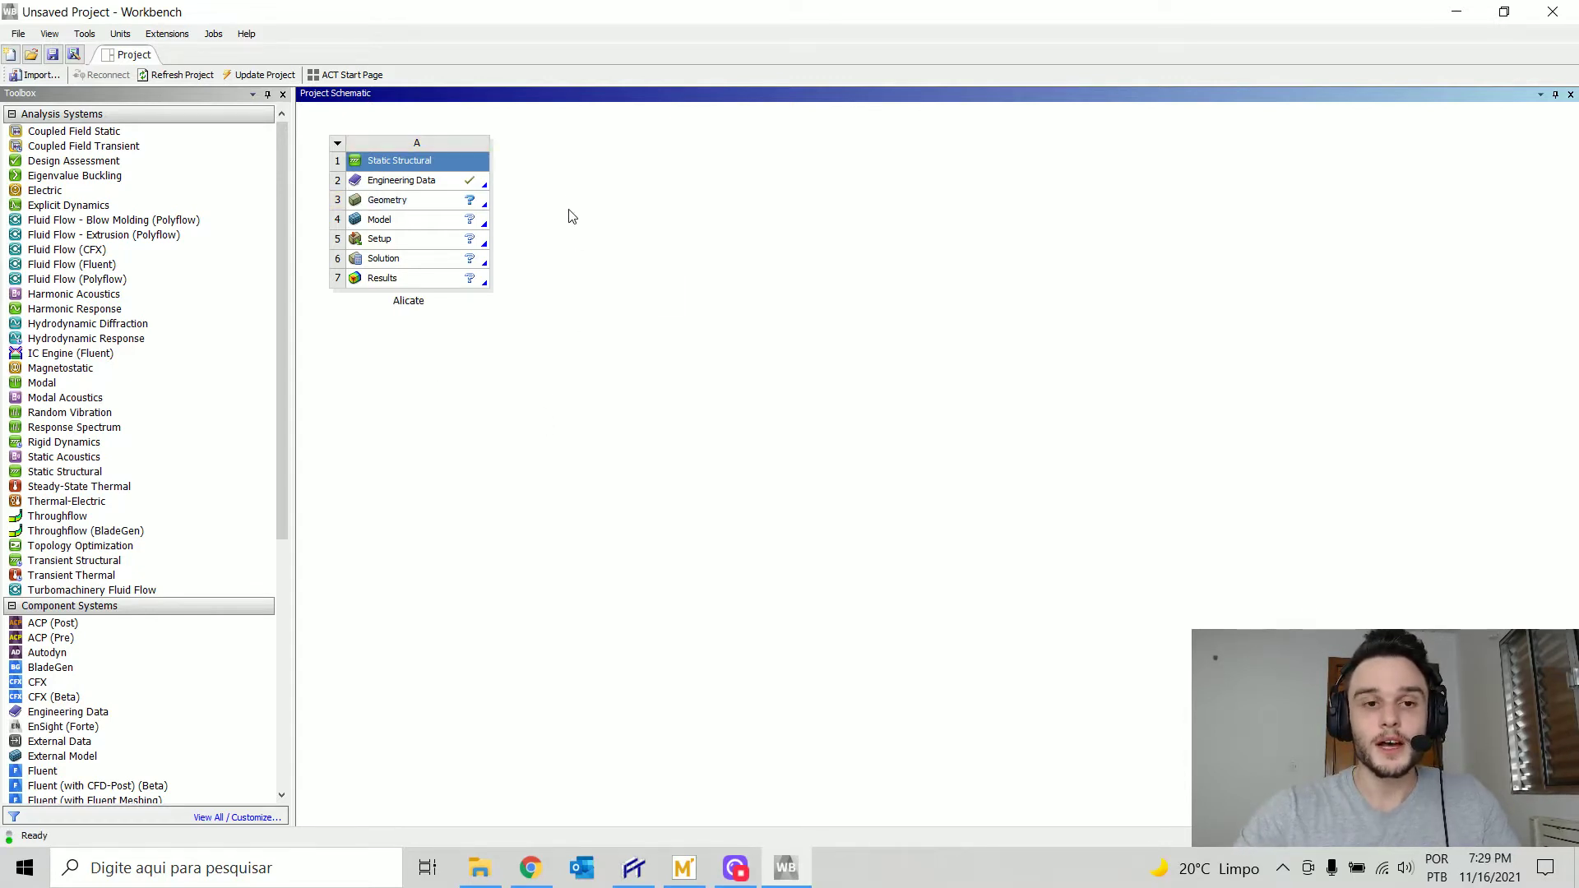
pyautogui.click(438, 204)
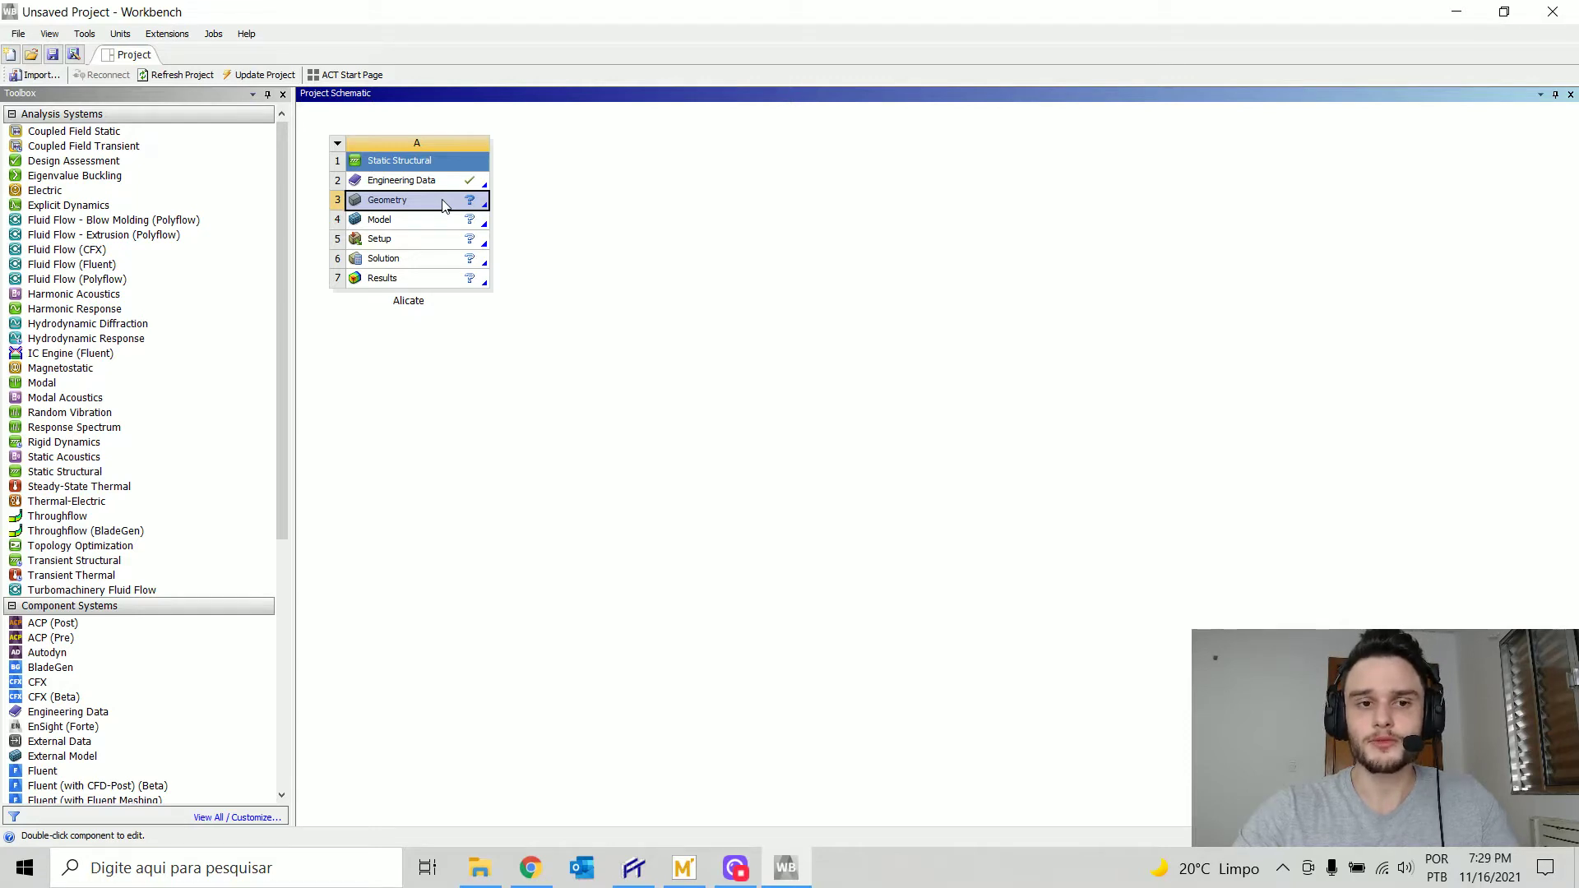
pyautogui.rightClick(399, 204)
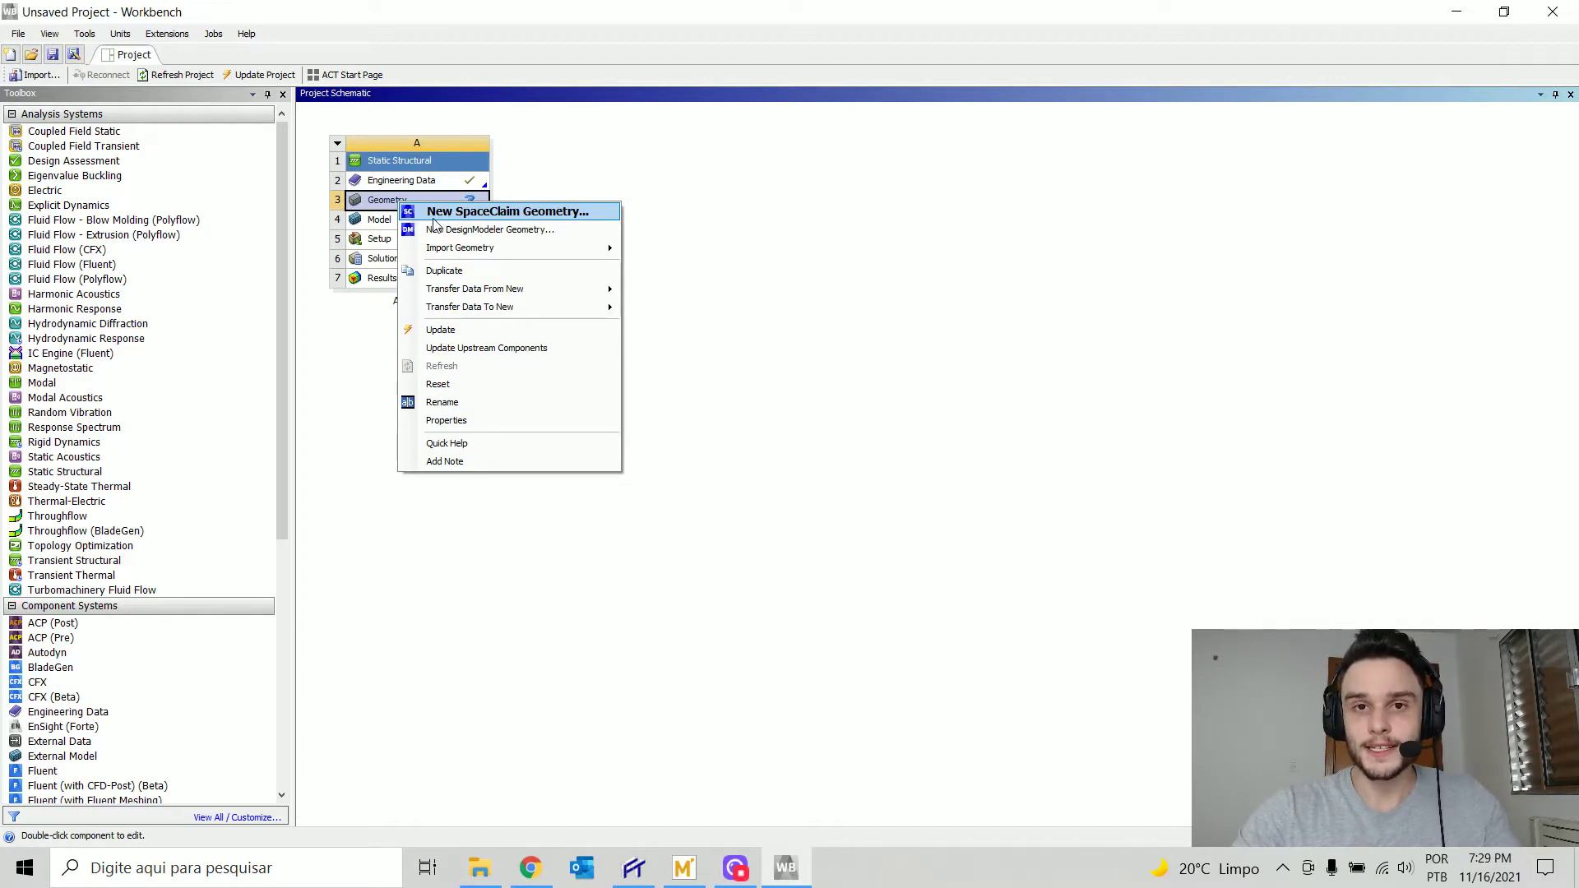
pyautogui.click(701, 262)
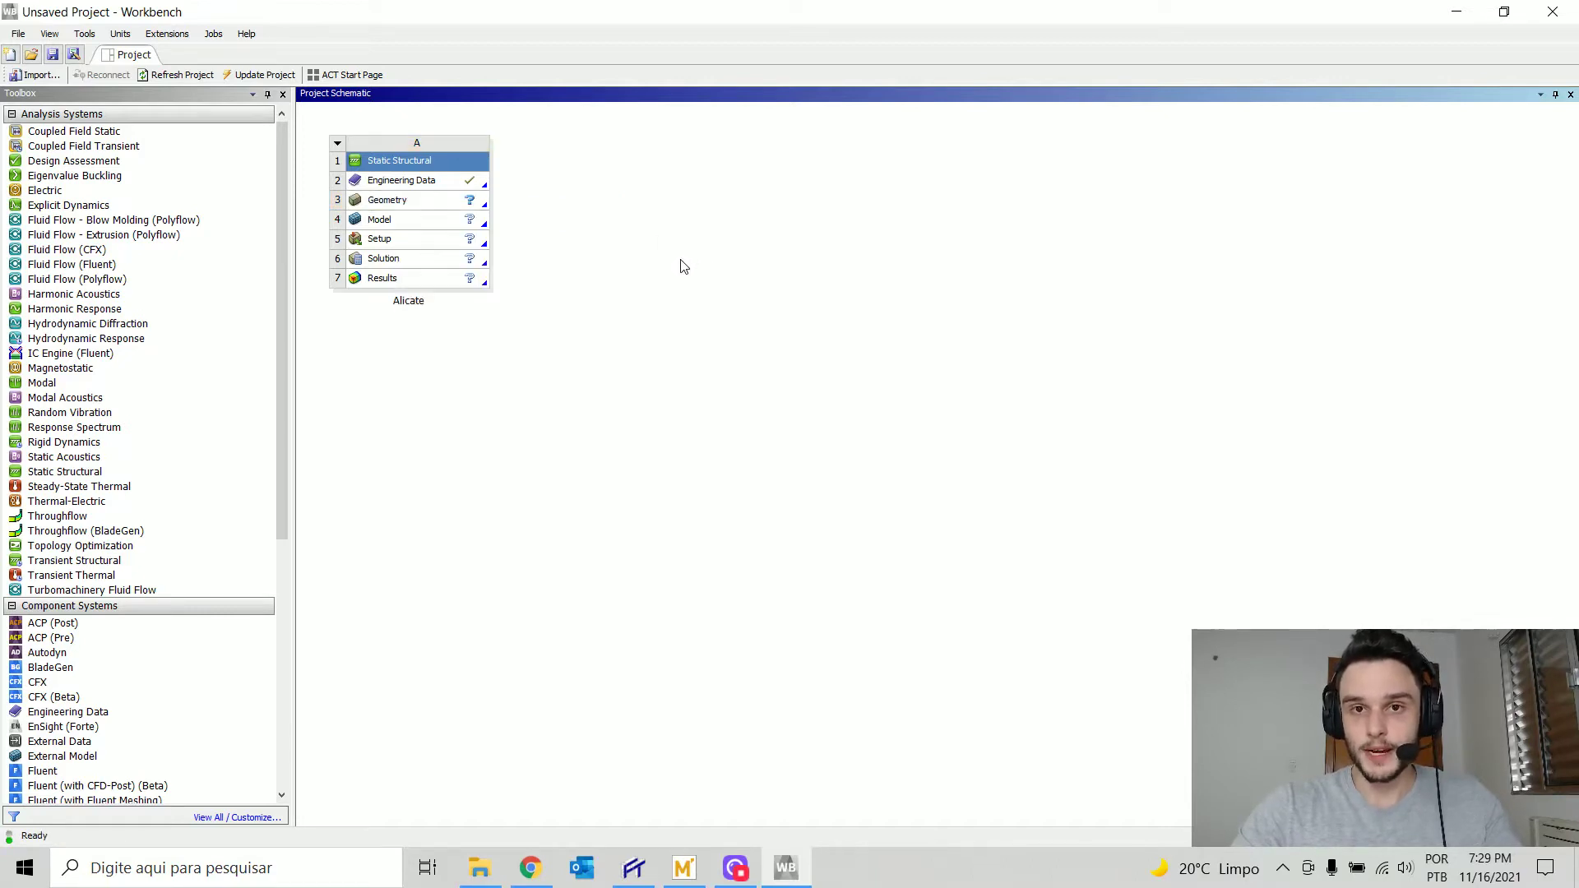
# - Import Domínio_chave from the desktop's Alicate folder as the Alicate system's geometry and open it in SpaceClaim
pyautogui.rightClick(438, 208)
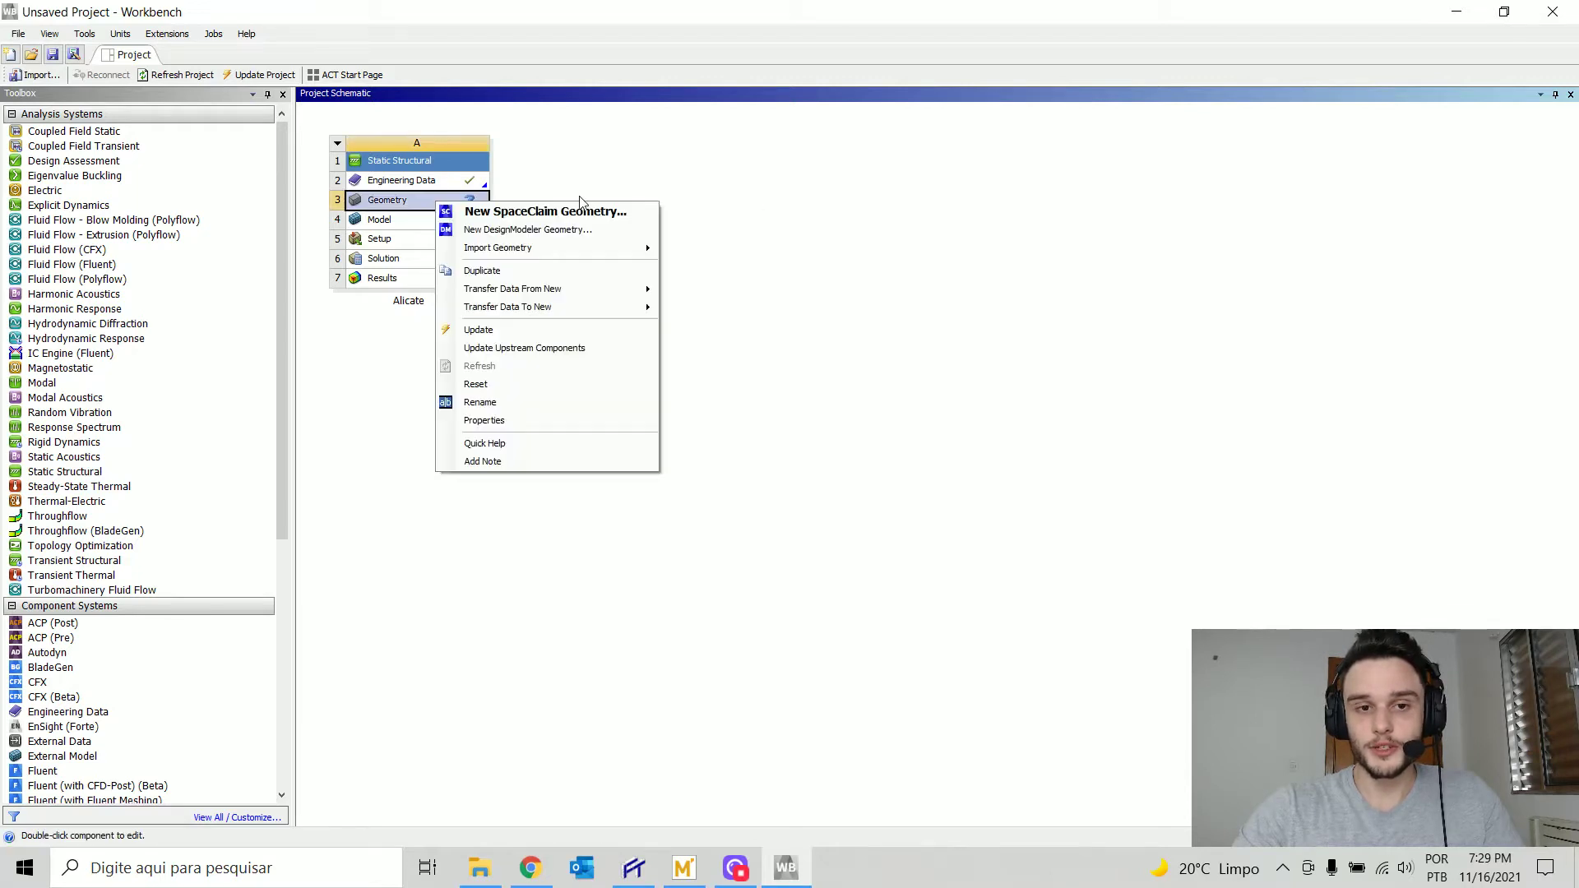
pyautogui.moveTo(635, 254)
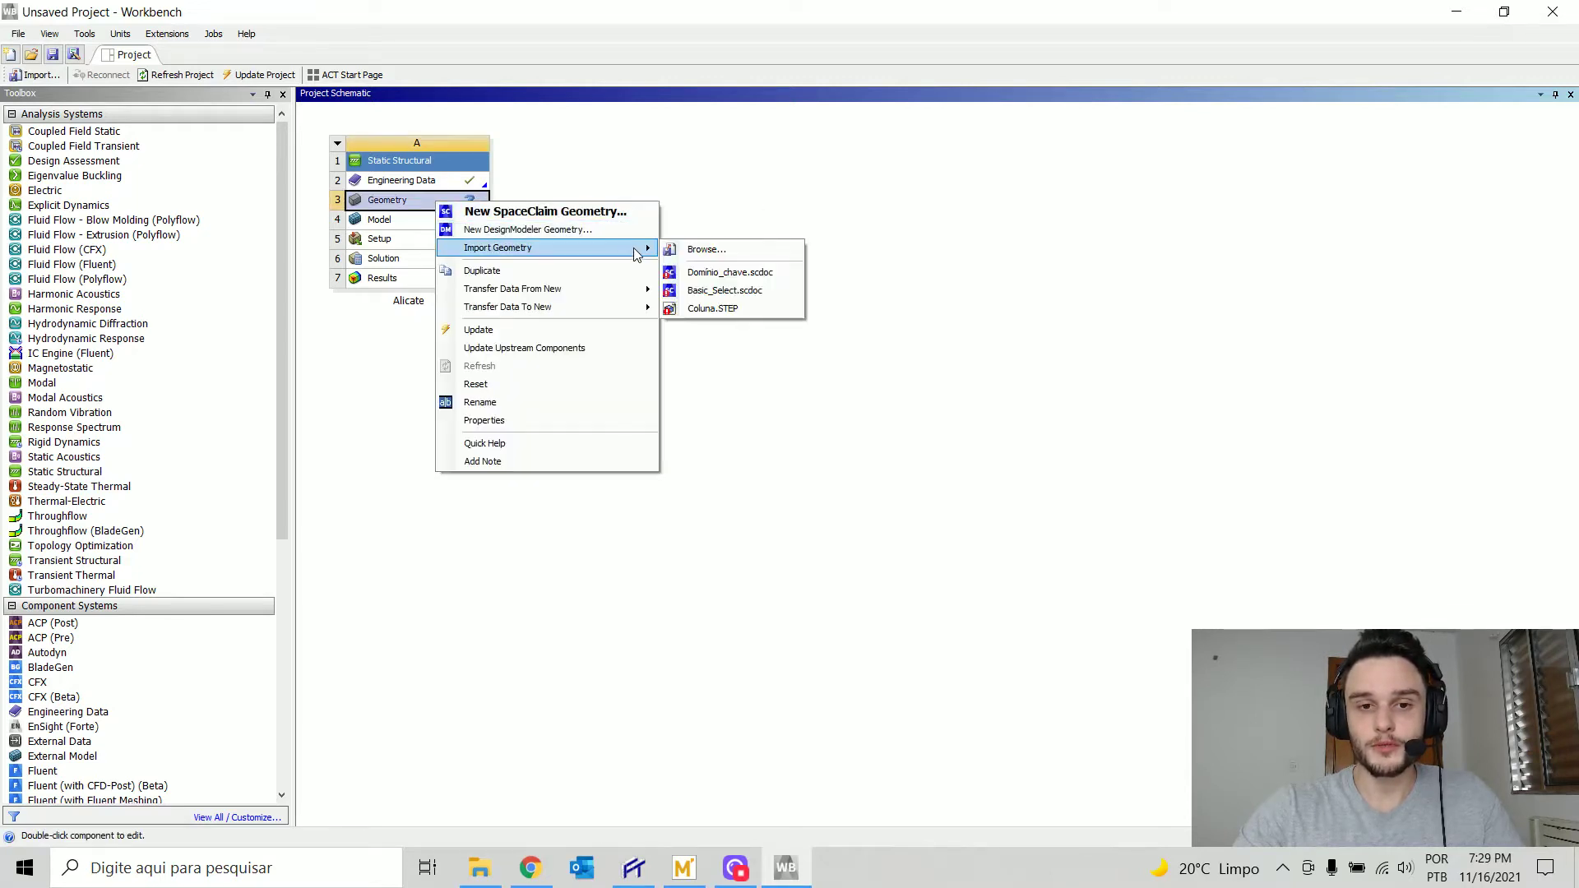
pyautogui.click(706, 249)
pyautogui.scroll(1, 264, 254)
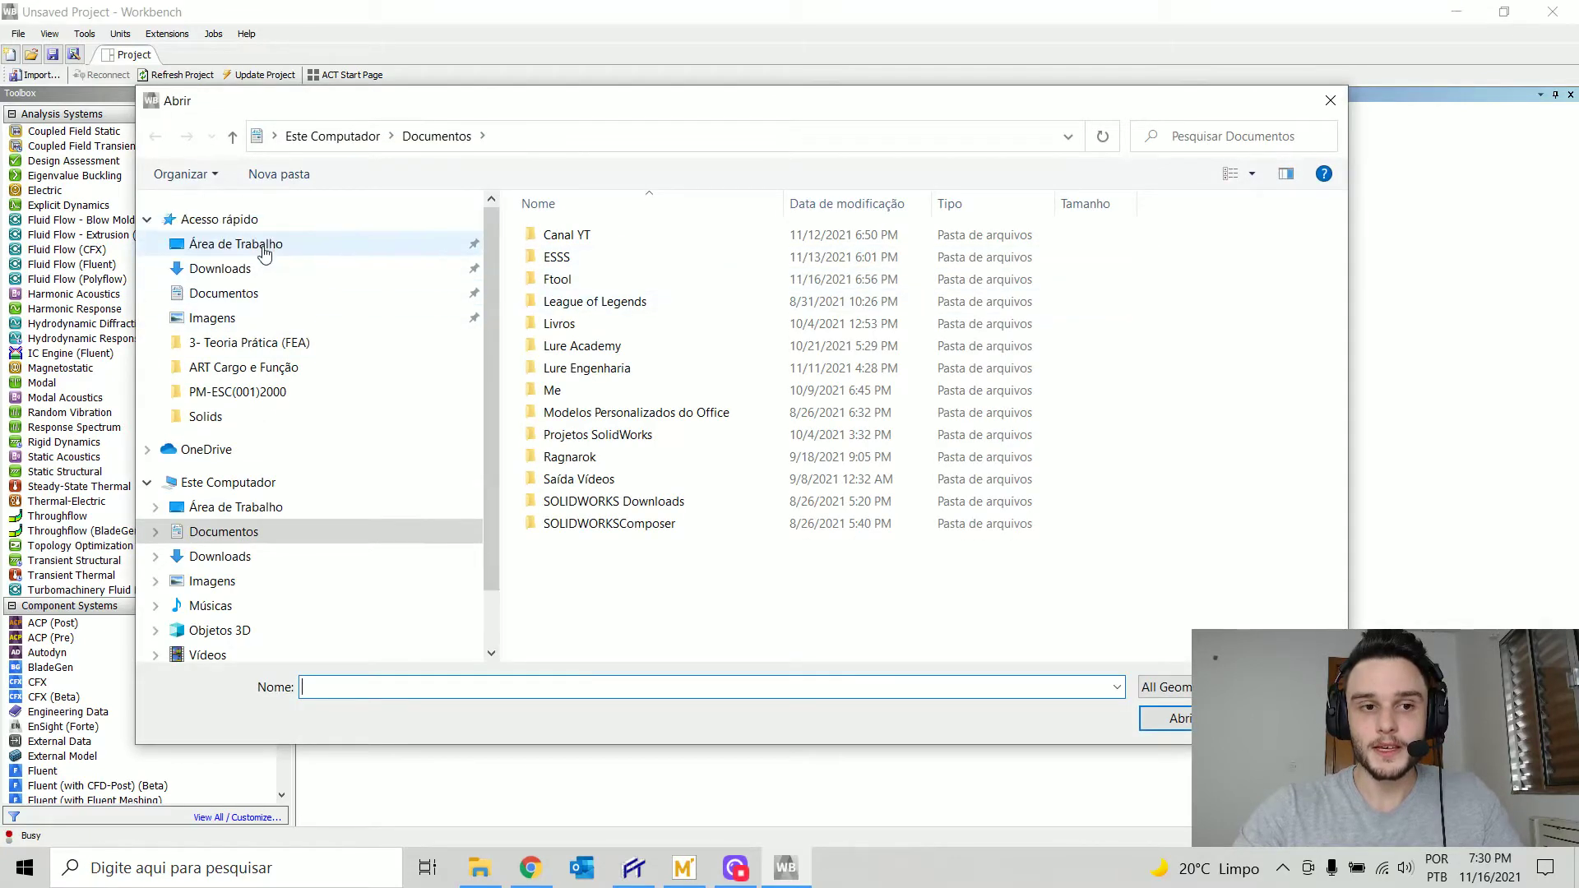
pyautogui.click(264, 249)
pyautogui.doubleClick(579, 262)
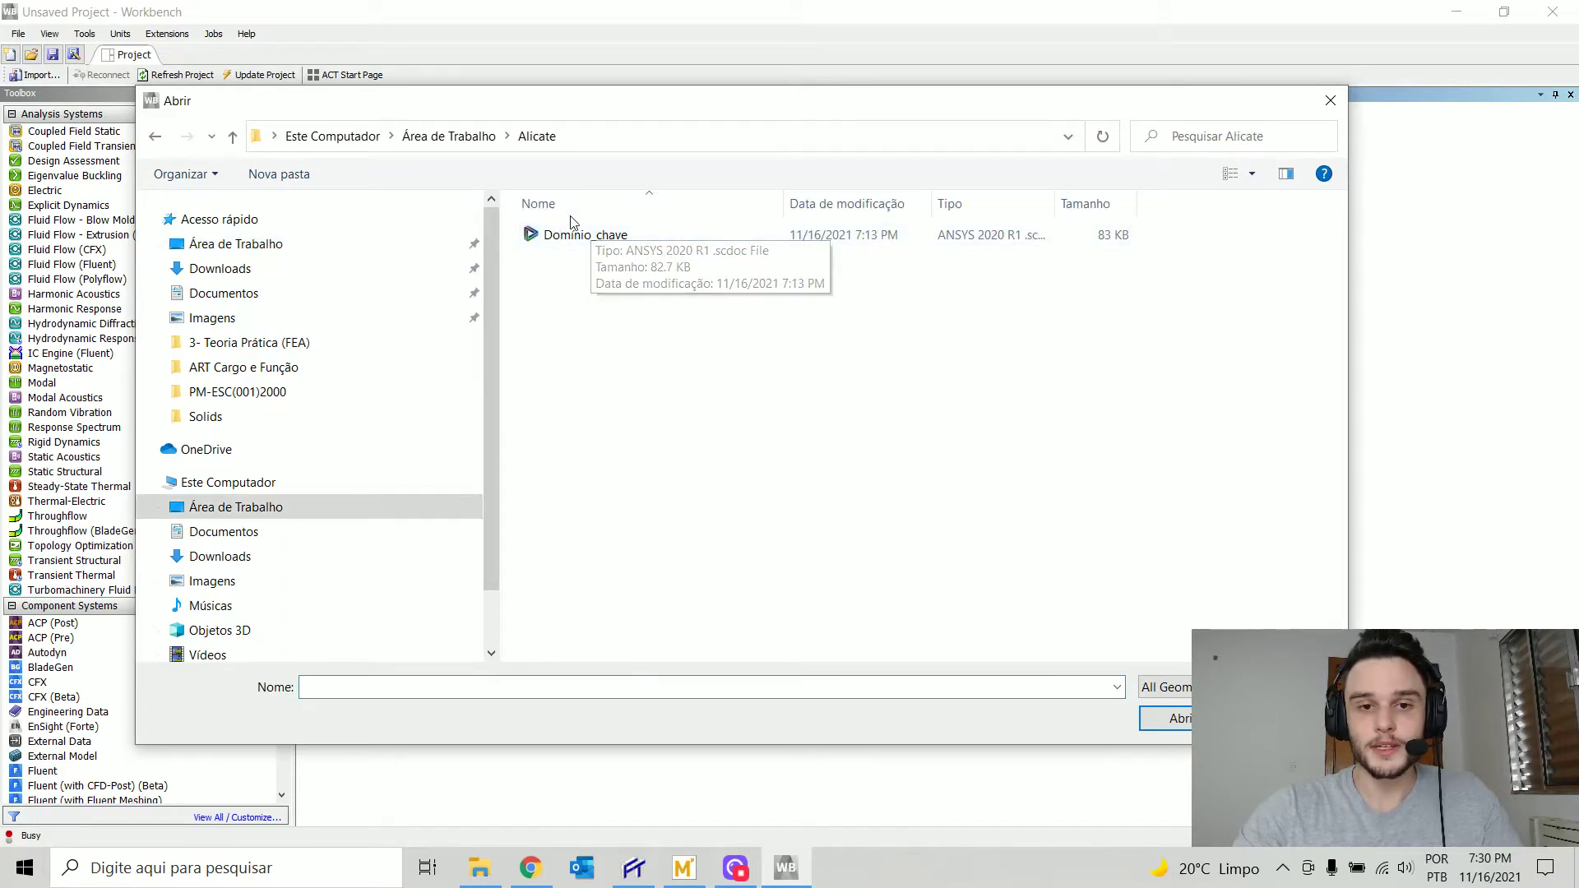
pyautogui.click(644, 244)
pyautogui.press('Return')
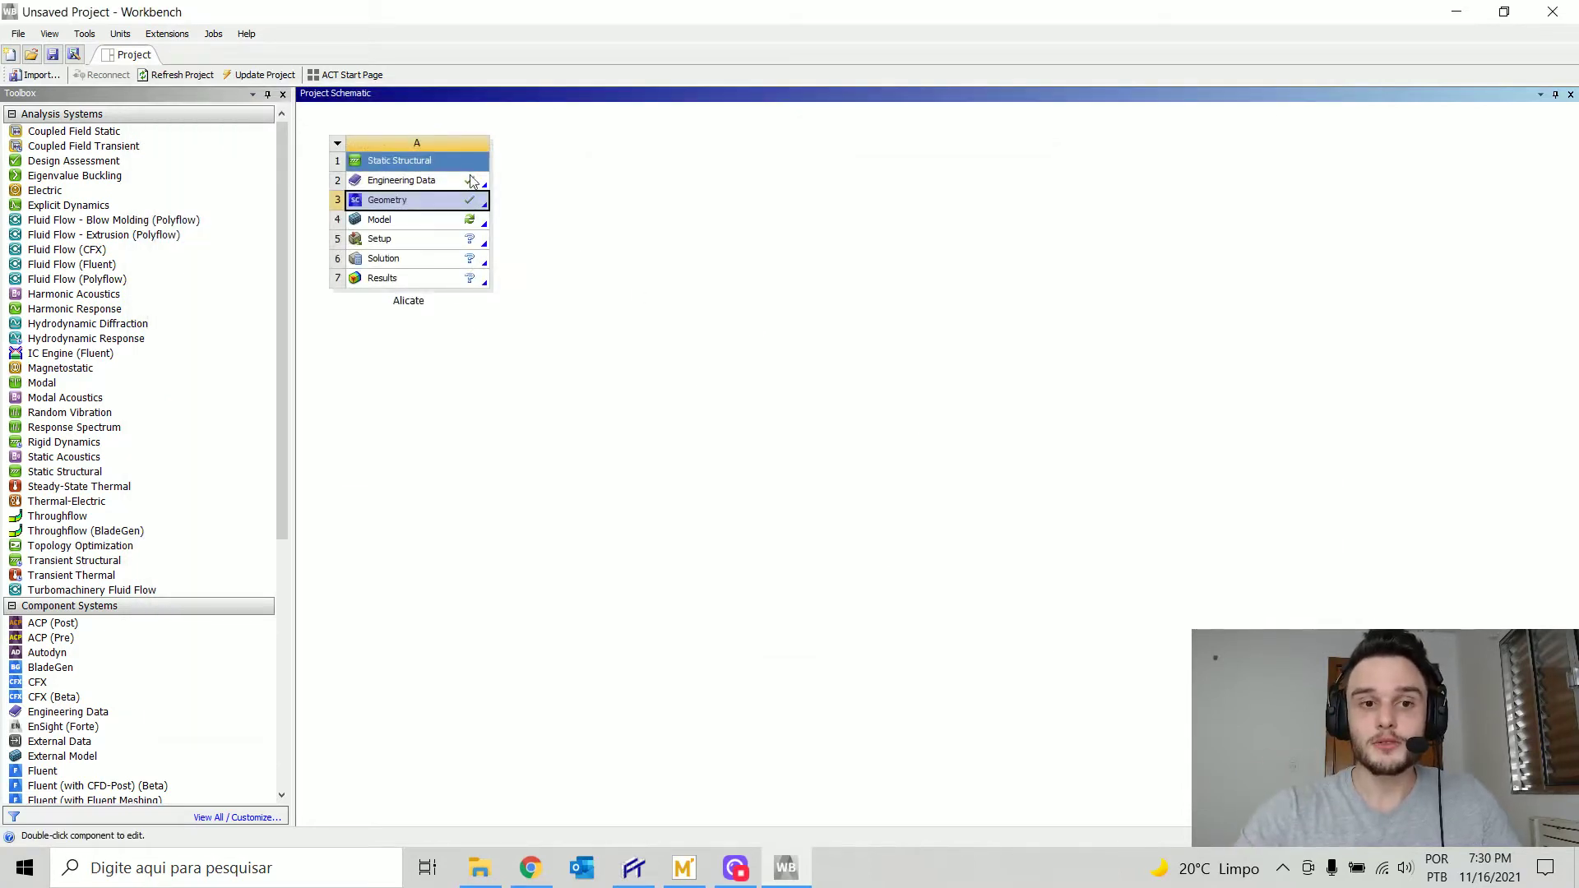
pyautogui.doubleClick(404, 206)
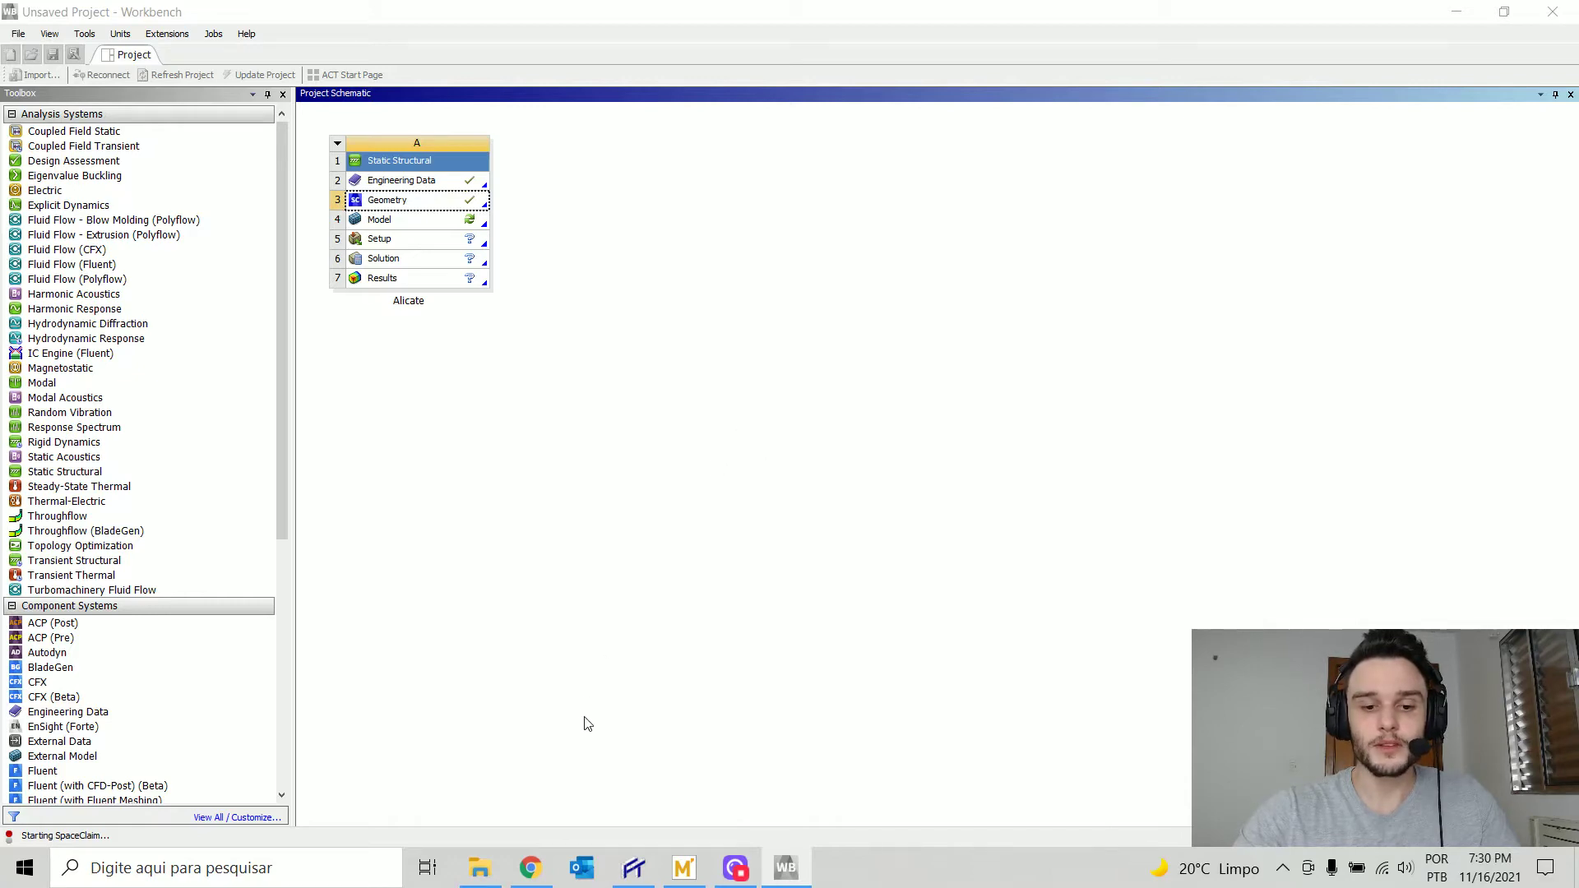
# - Compare the governing equations in the Chrome presentation with the pliers geometry in SpaceClaim, ending in SpaceClaim
pyautogui.moveTo(528, 864)
pyautogui.click(530, 782)
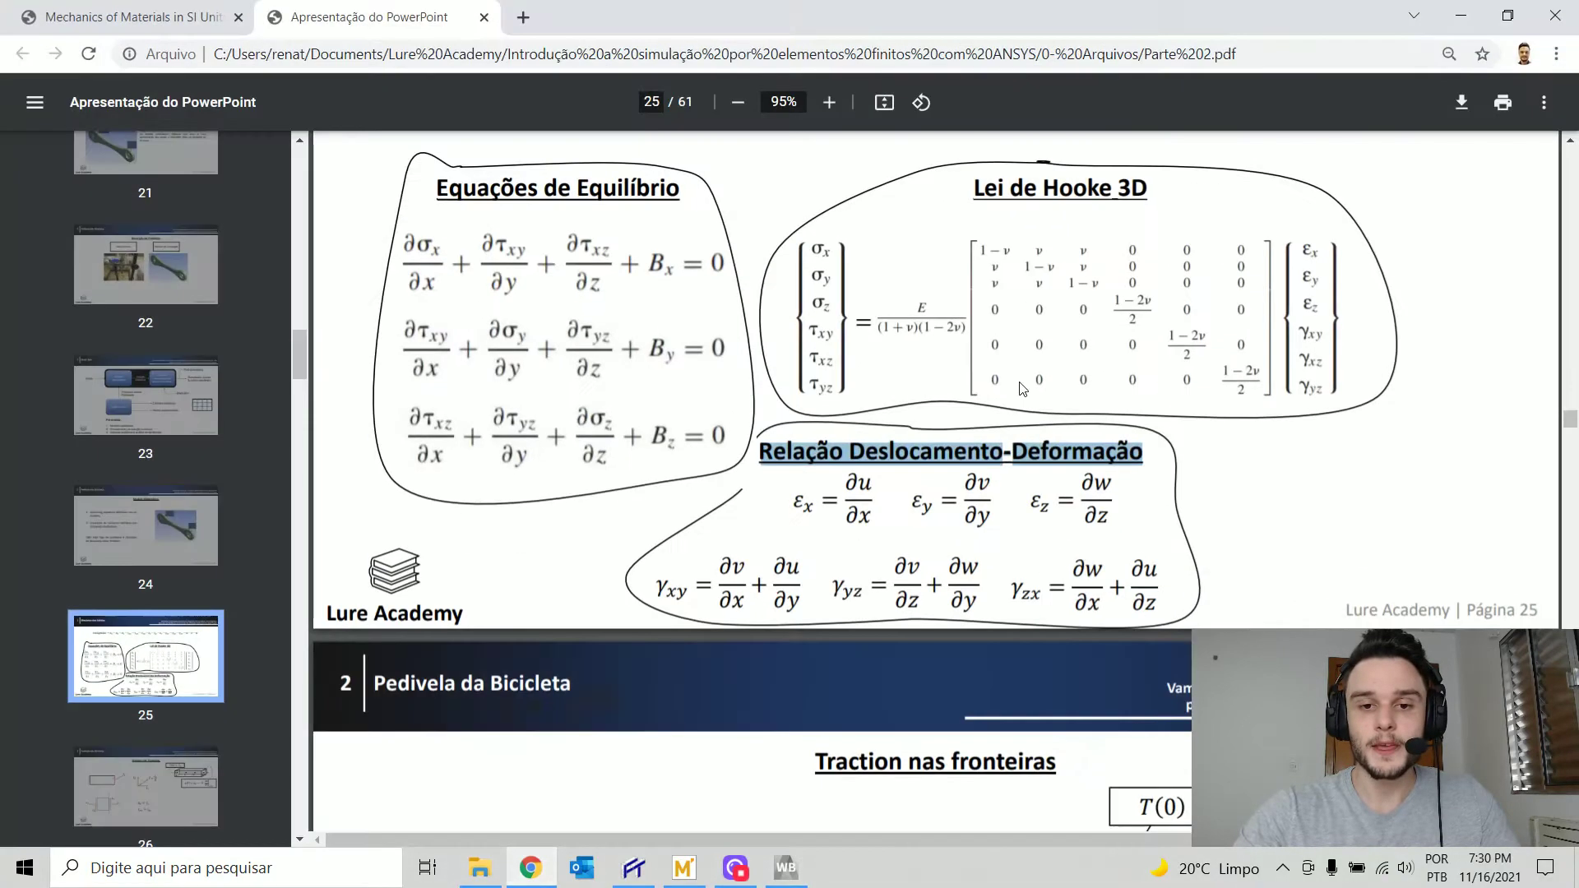
pyautogui.click(993, 458)
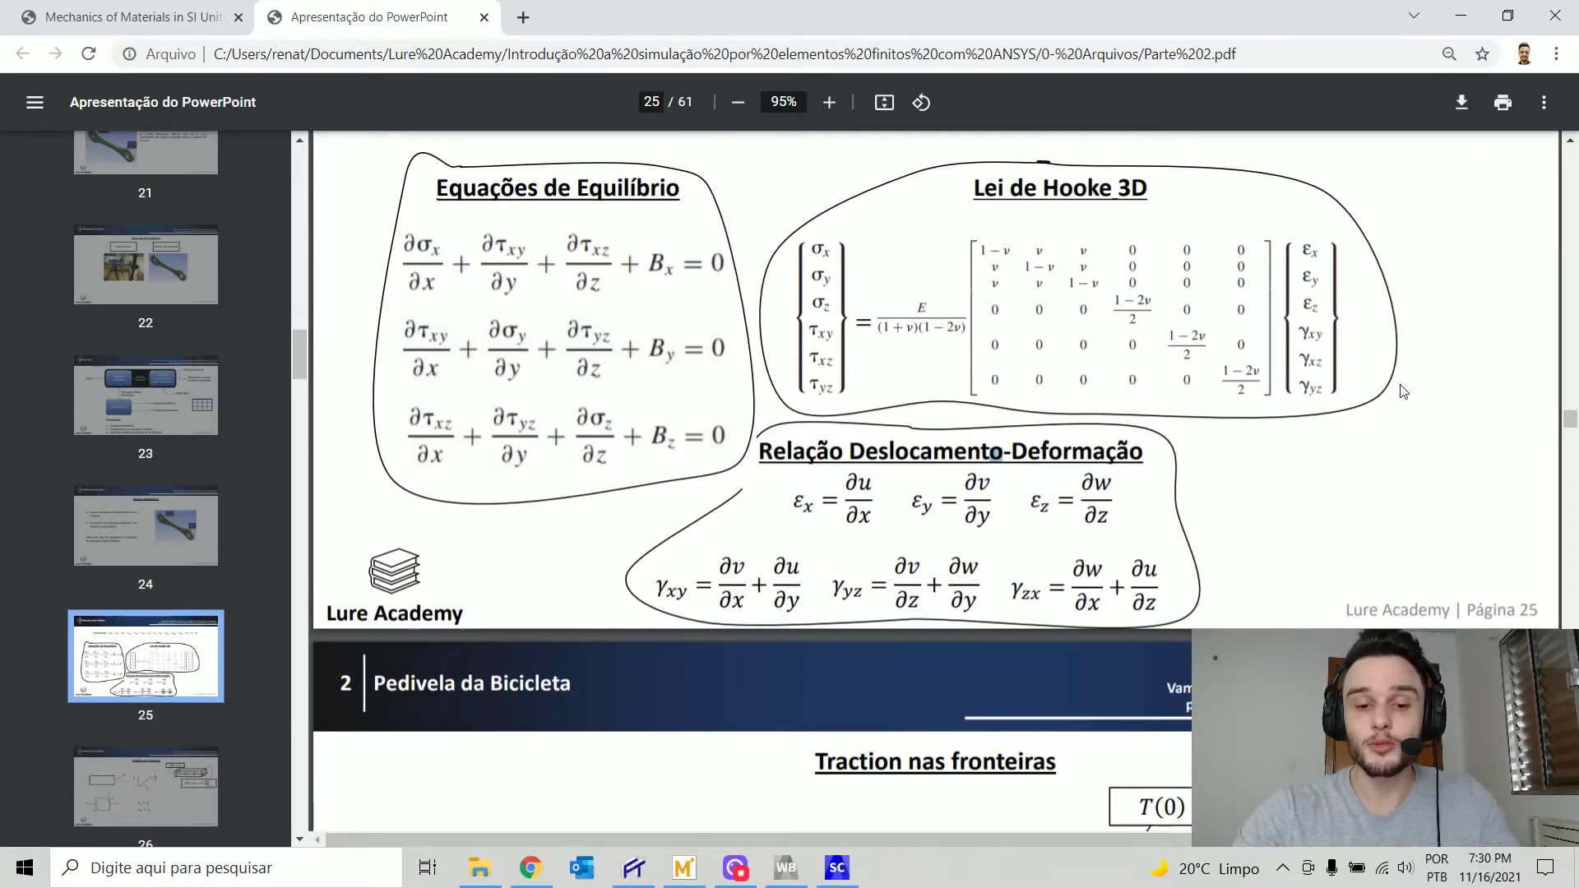
pyautogui.click(837, 867)
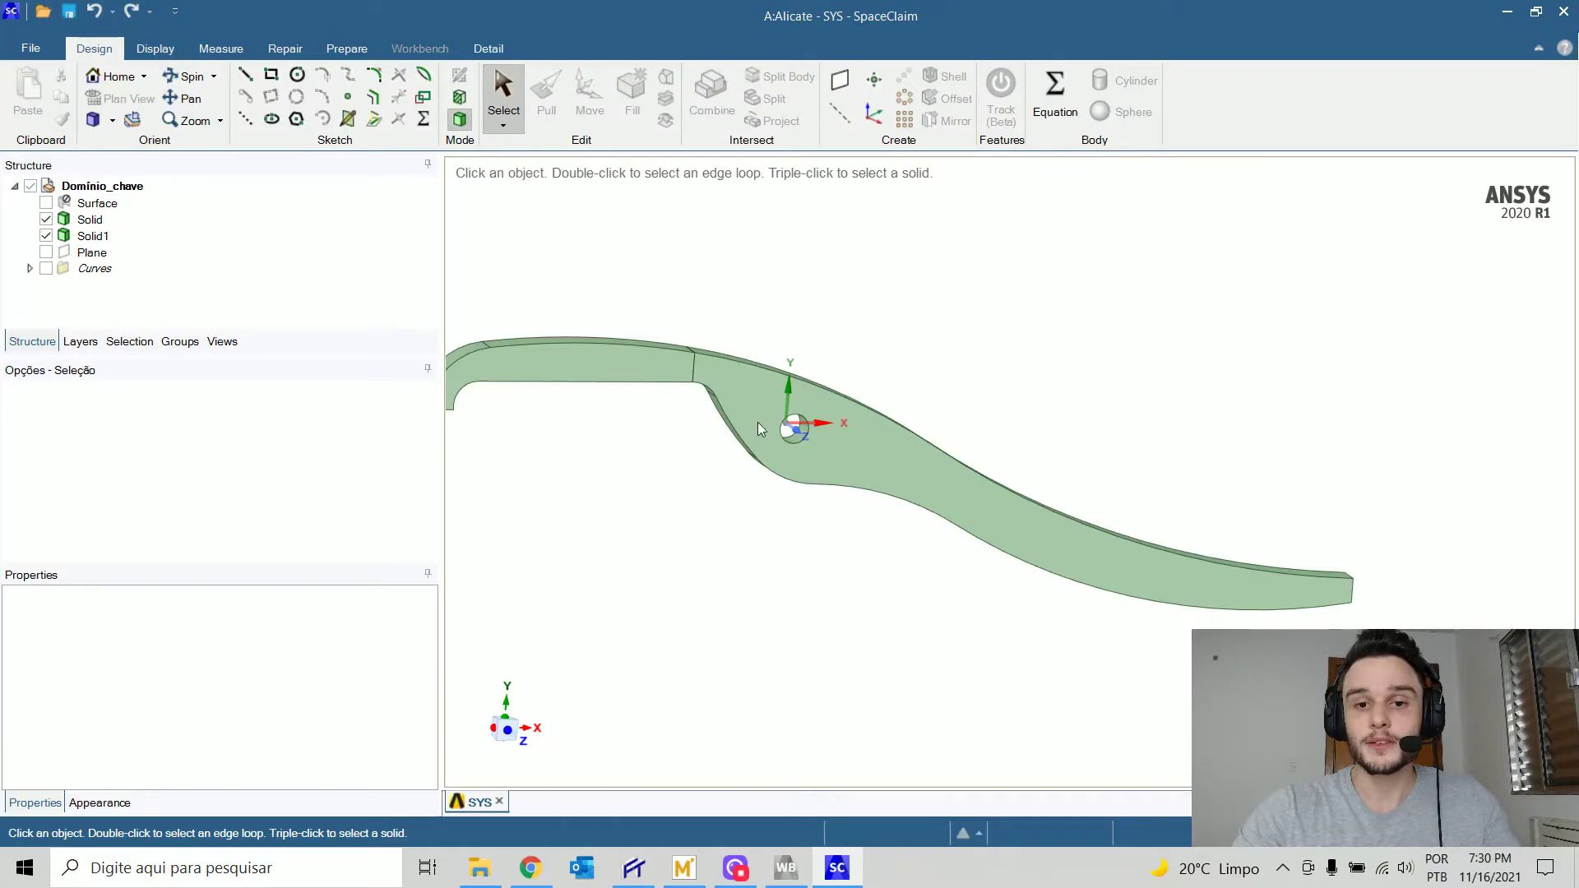
pyautogui.click(848, 877)
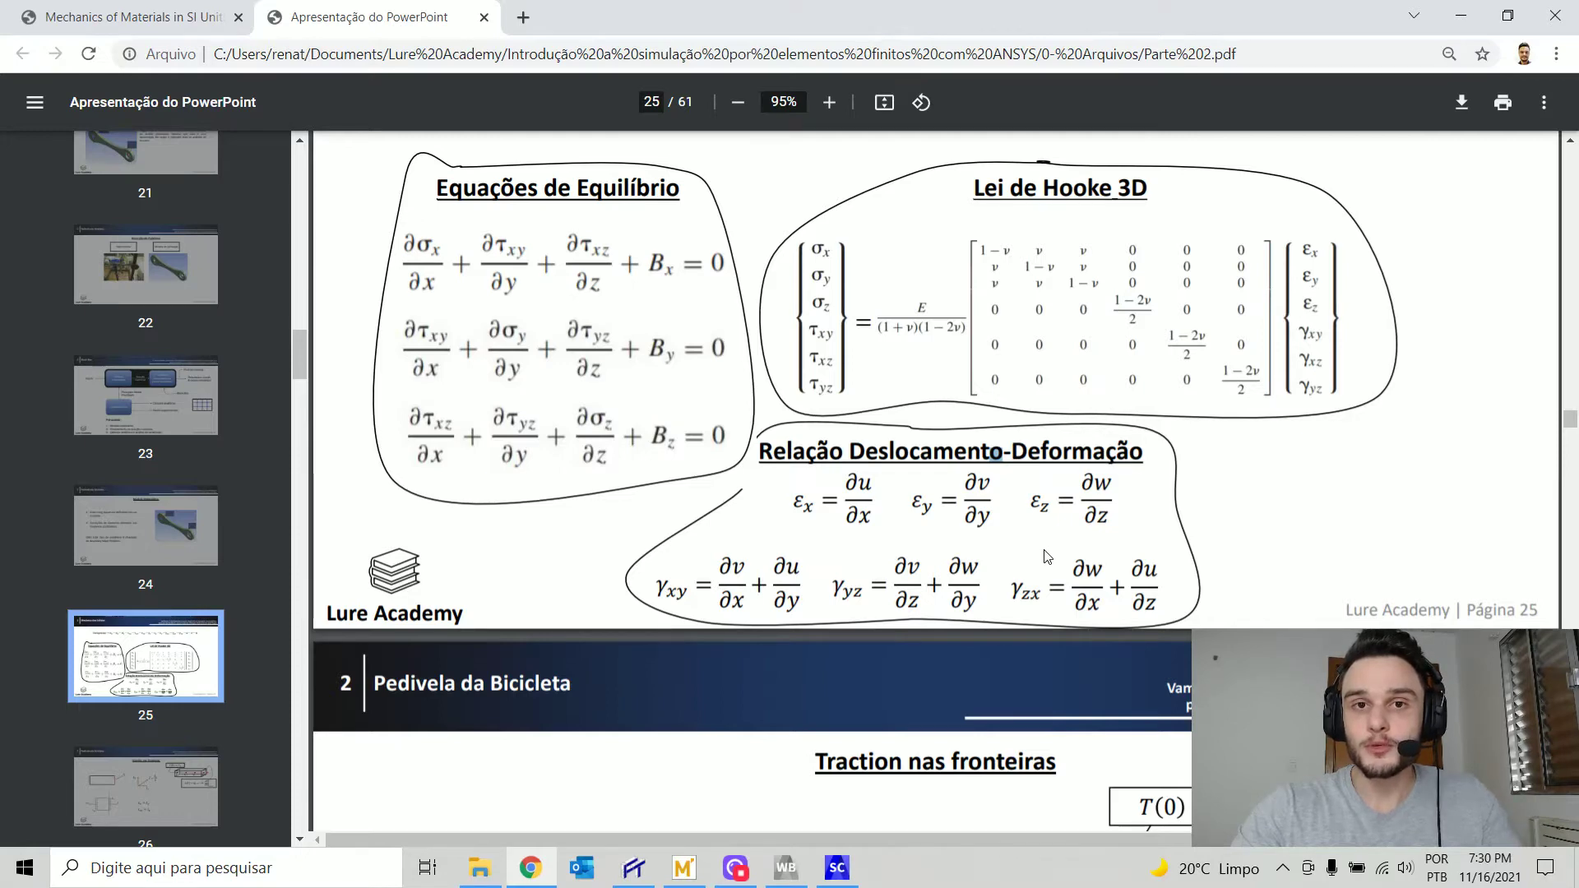
pyautogui.click(837, 868)
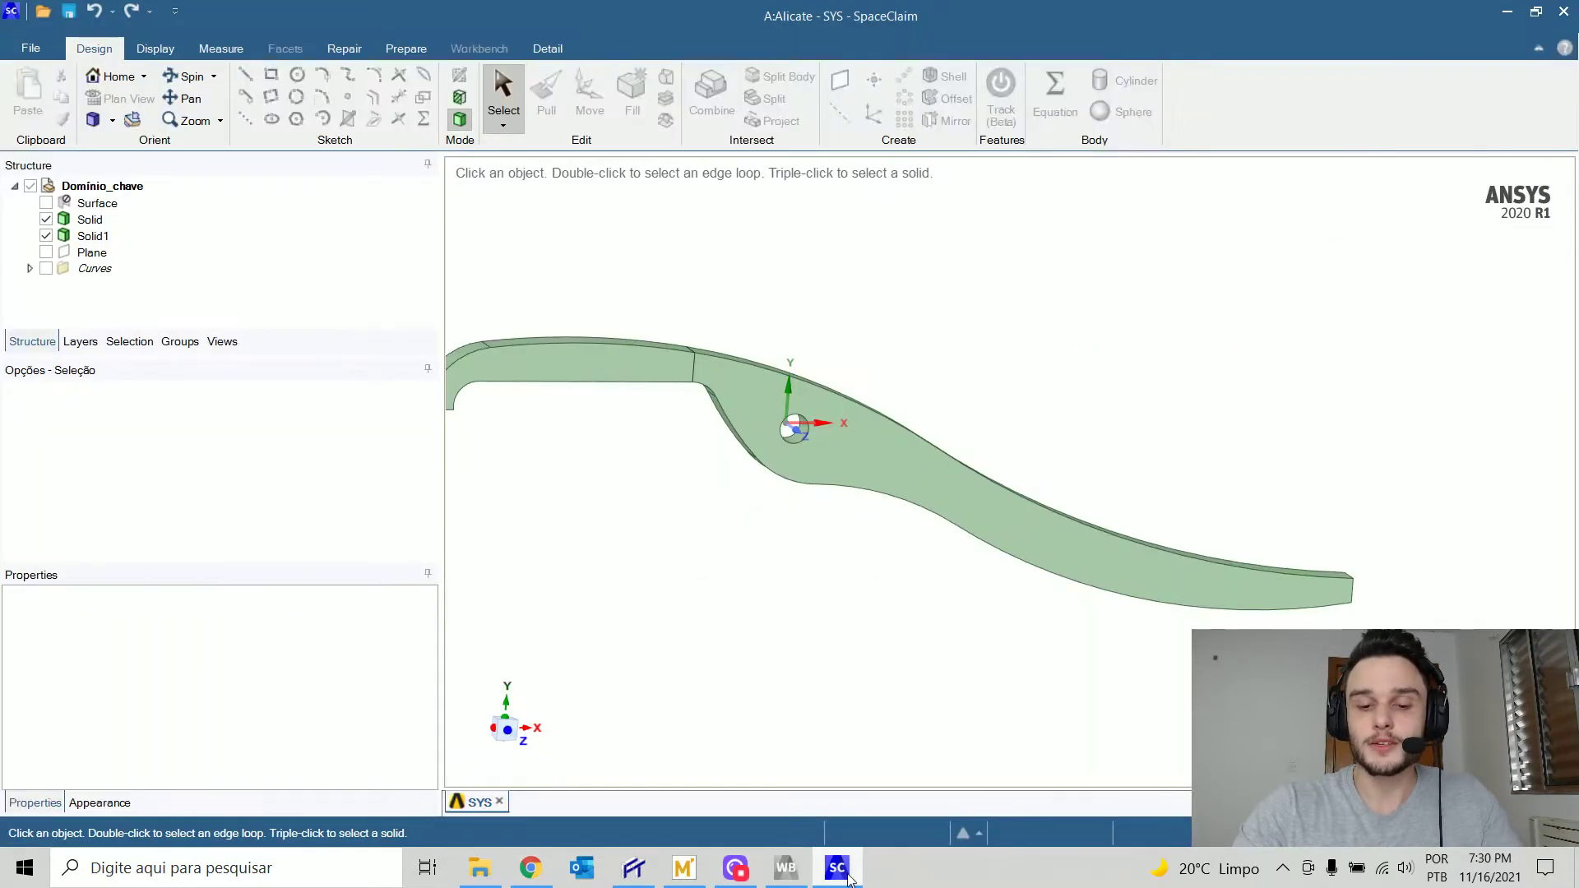
# - Examine the imported pliers geometry, from the curved jaw past the pivot hole to the end of the handle
pyautogui.scroll(2, 997, 487)
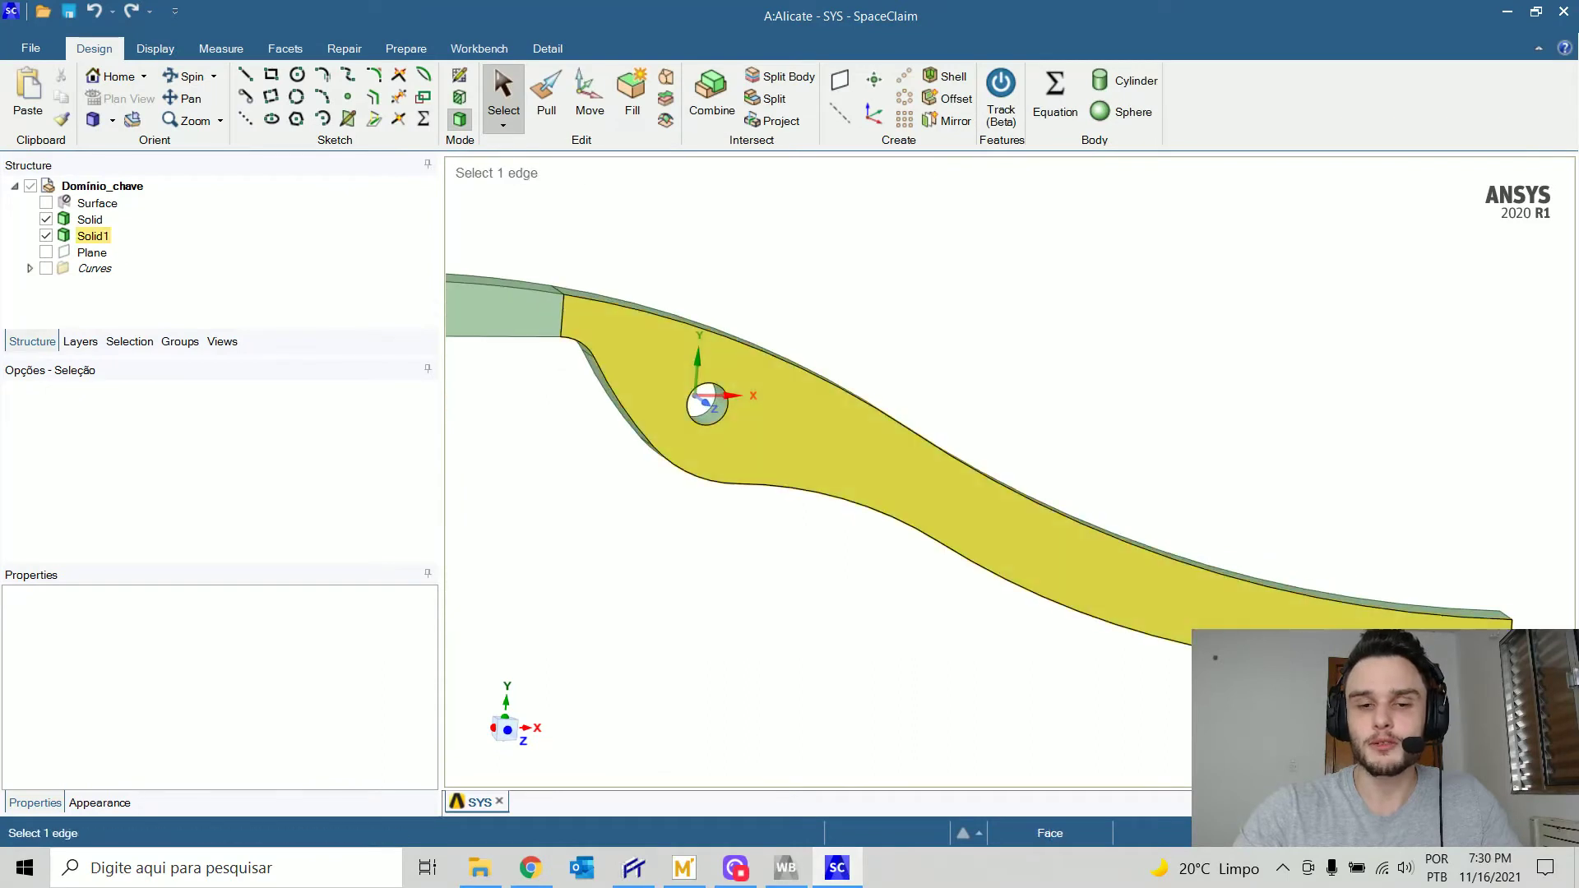
pyautogui.scroll(-4, 1379, 635)
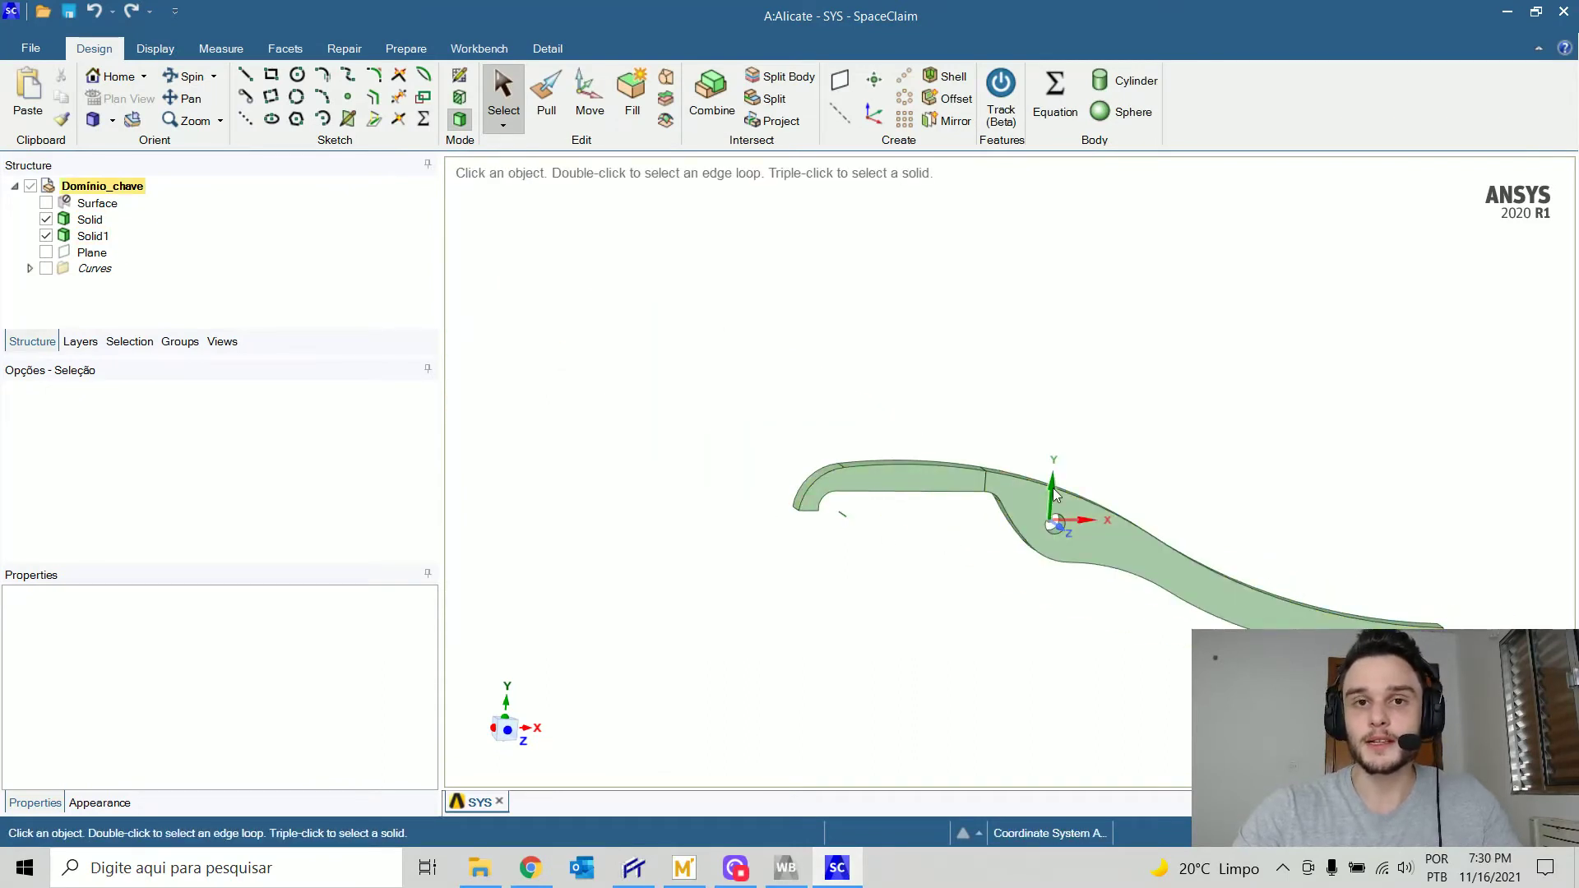
pyautogui.scroll(-2, 961, 516)
pyautogui.scroll(3, 970, 546)
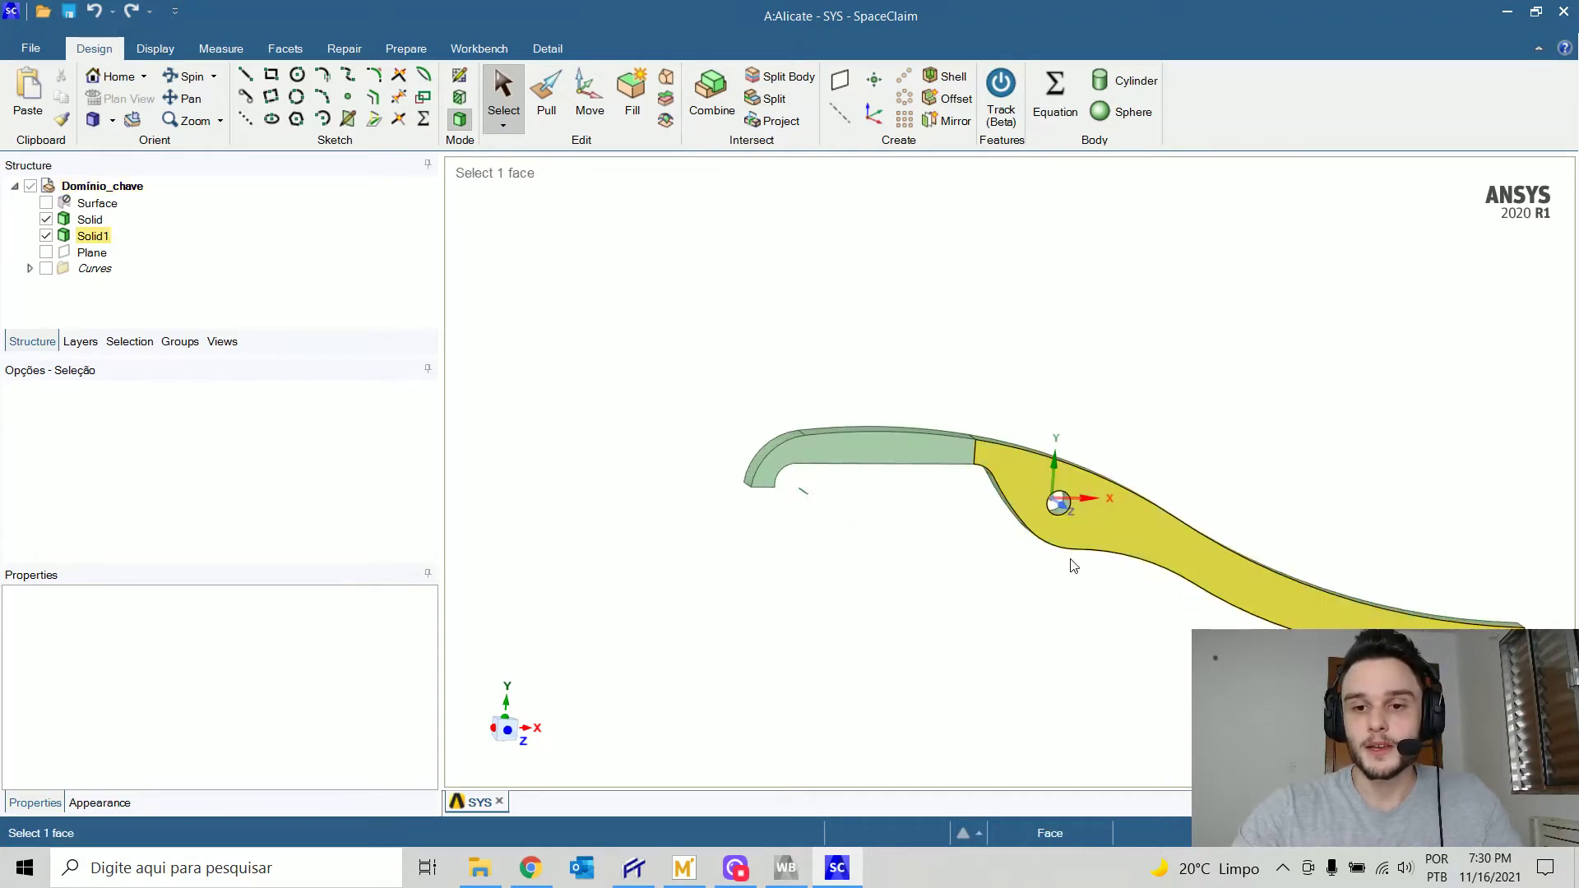
pyautogui.scroll(-6, 1073, 564)
pyautogui.scroll(6, 1237, 590)
pyautogui.scroll(-3, 1016, 551)
pyautogui.keyDown('ctrl'); pyautogui.moveTo(1081, 542); pyautogui.dragTo(1047, 464, button='middle'); pyautogui.keyUp('ctrl')
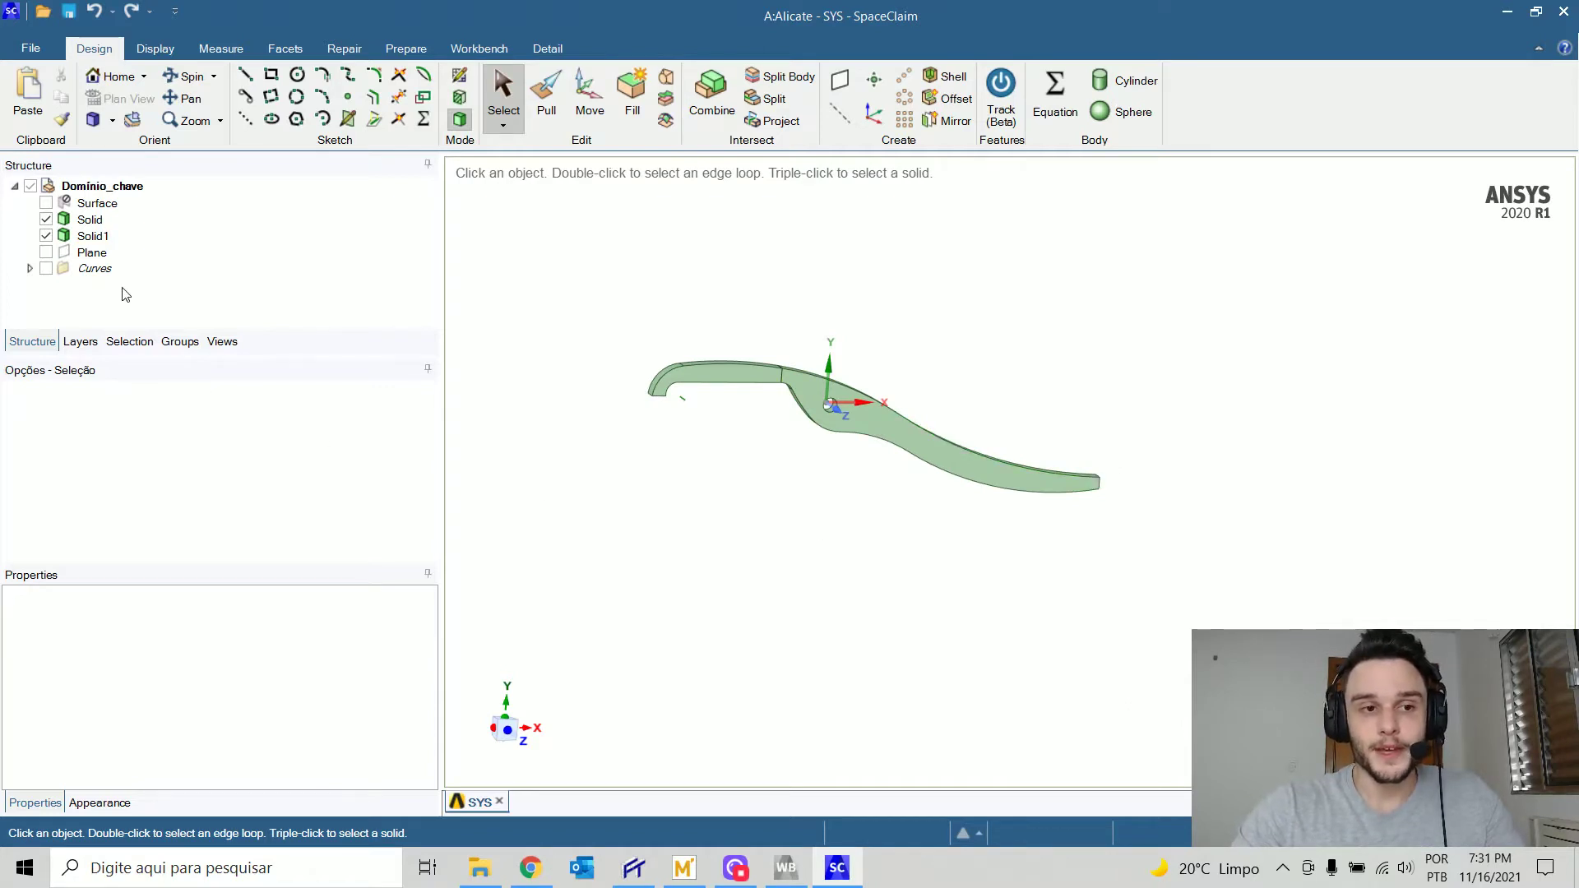
# - Consult the pliers drawing of Probs. 8–28/29 in Chrome's Mechanics of Materials PDF and return to SpaceClaim
pyautogui.scroll(-3, 731, 388)
pyautogui.scroll(5, 778, 387)
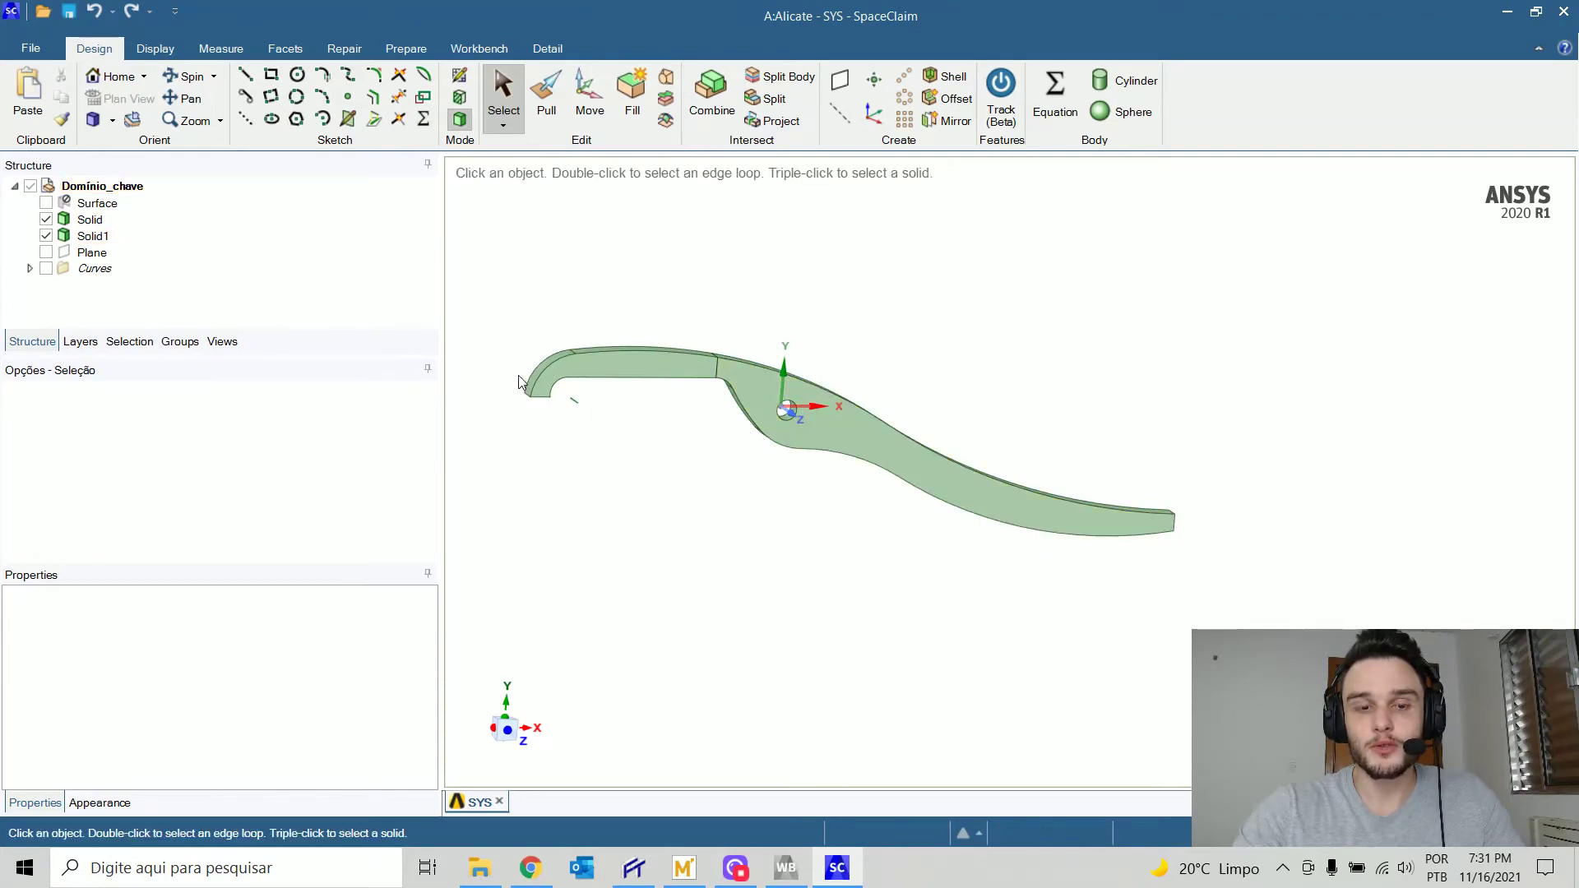
pyautogui.click(531, 868)
pyautogui.hotkey('ctrl', 'shift', 'Tab')
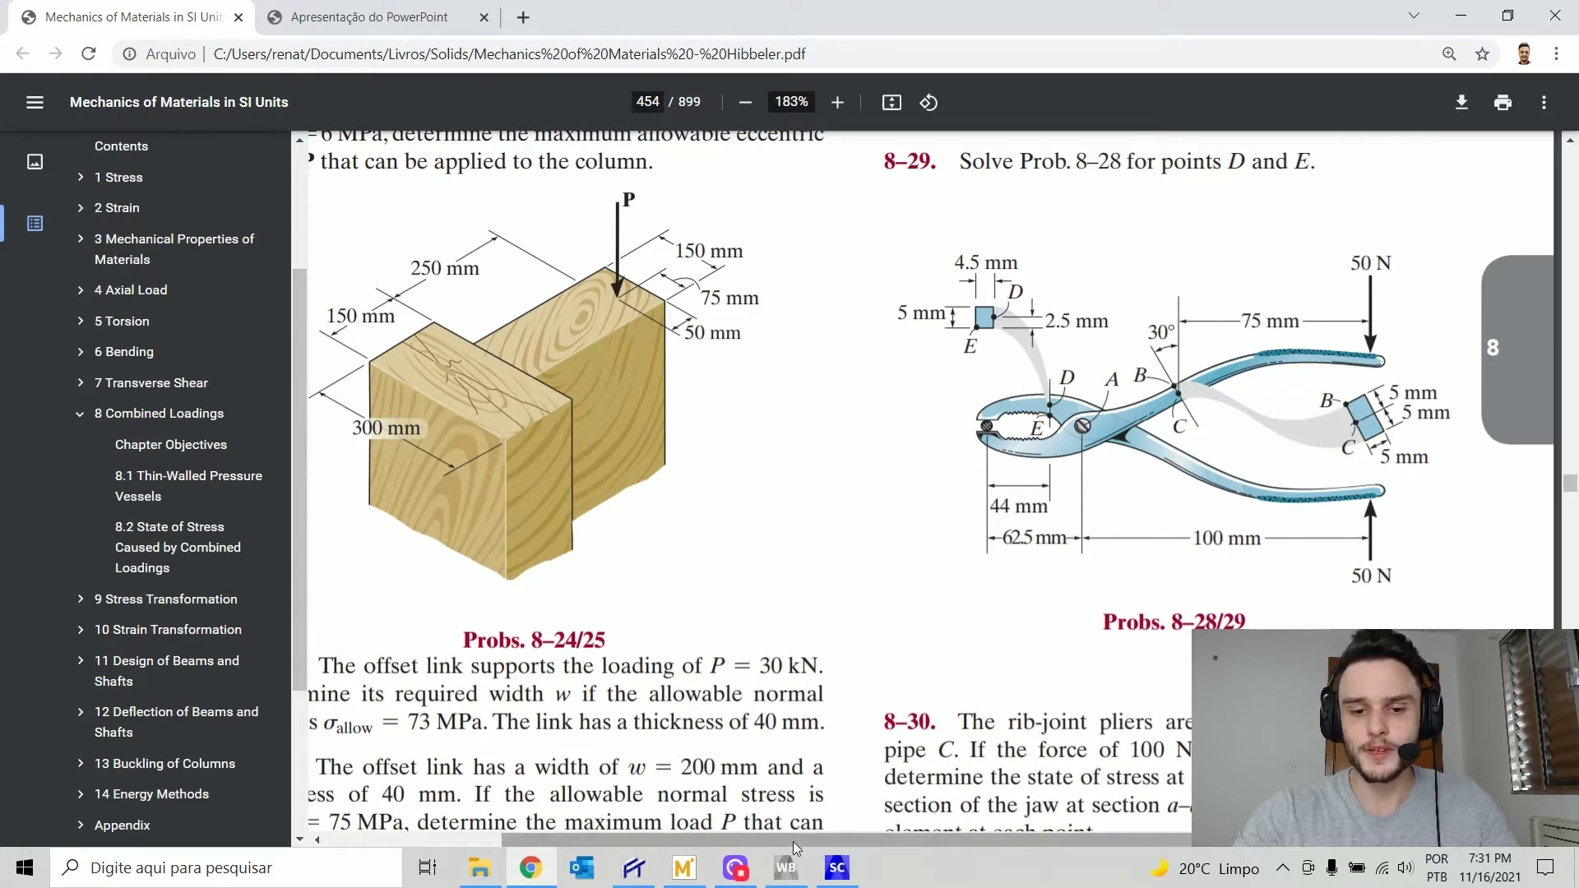
pyautogui.click(837, 869)
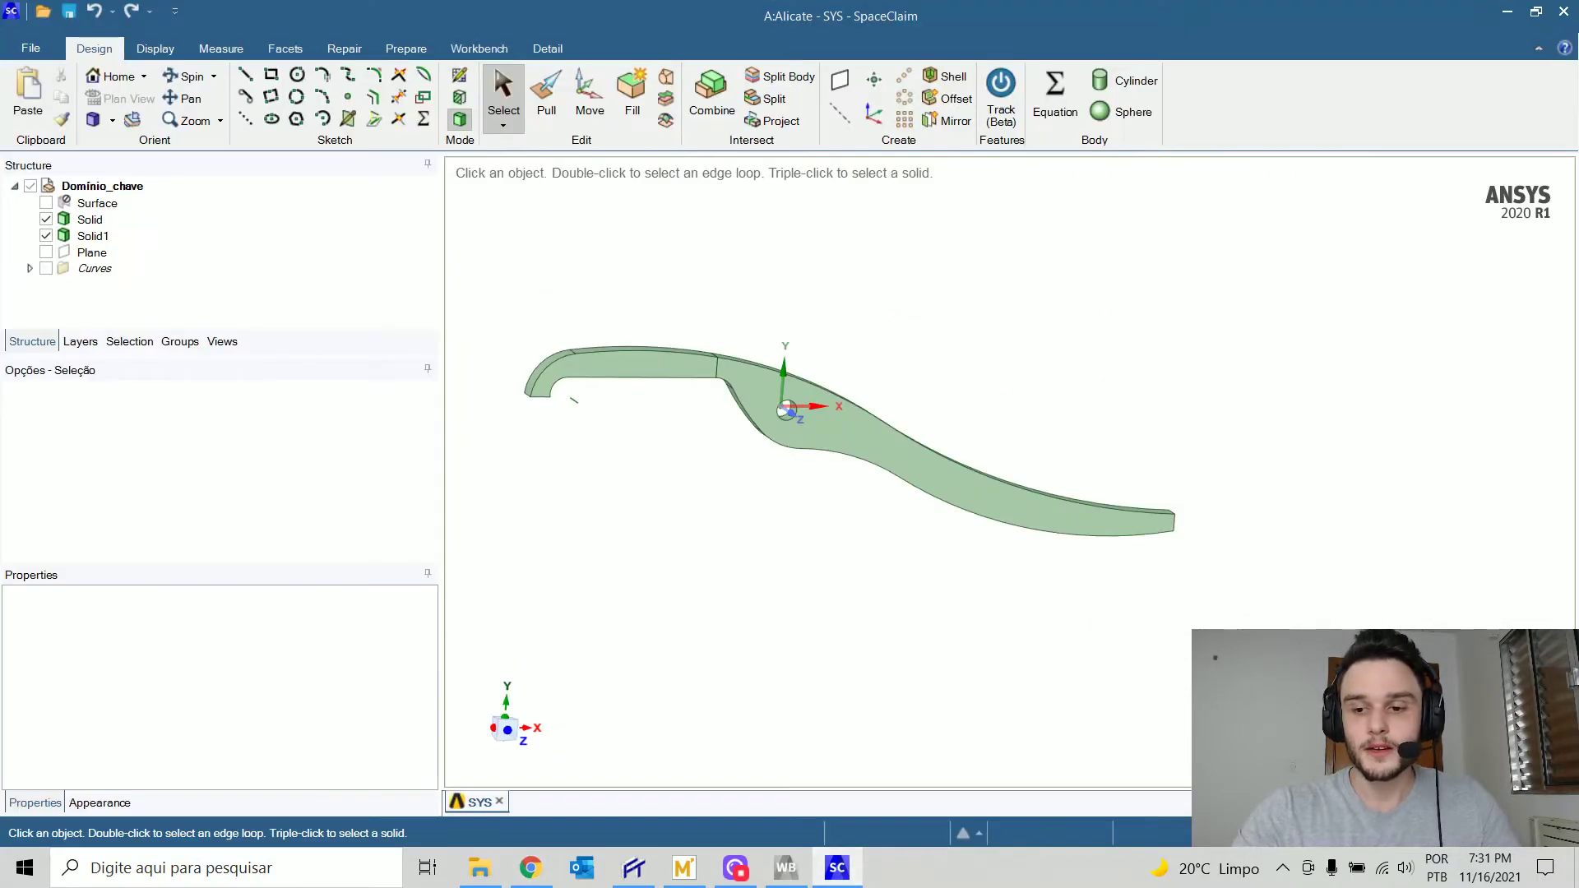
# - Inspect the two bodies, Solid and Solid1, and the interface where the jaw meets the handle
pyautogui.click(507, 730)
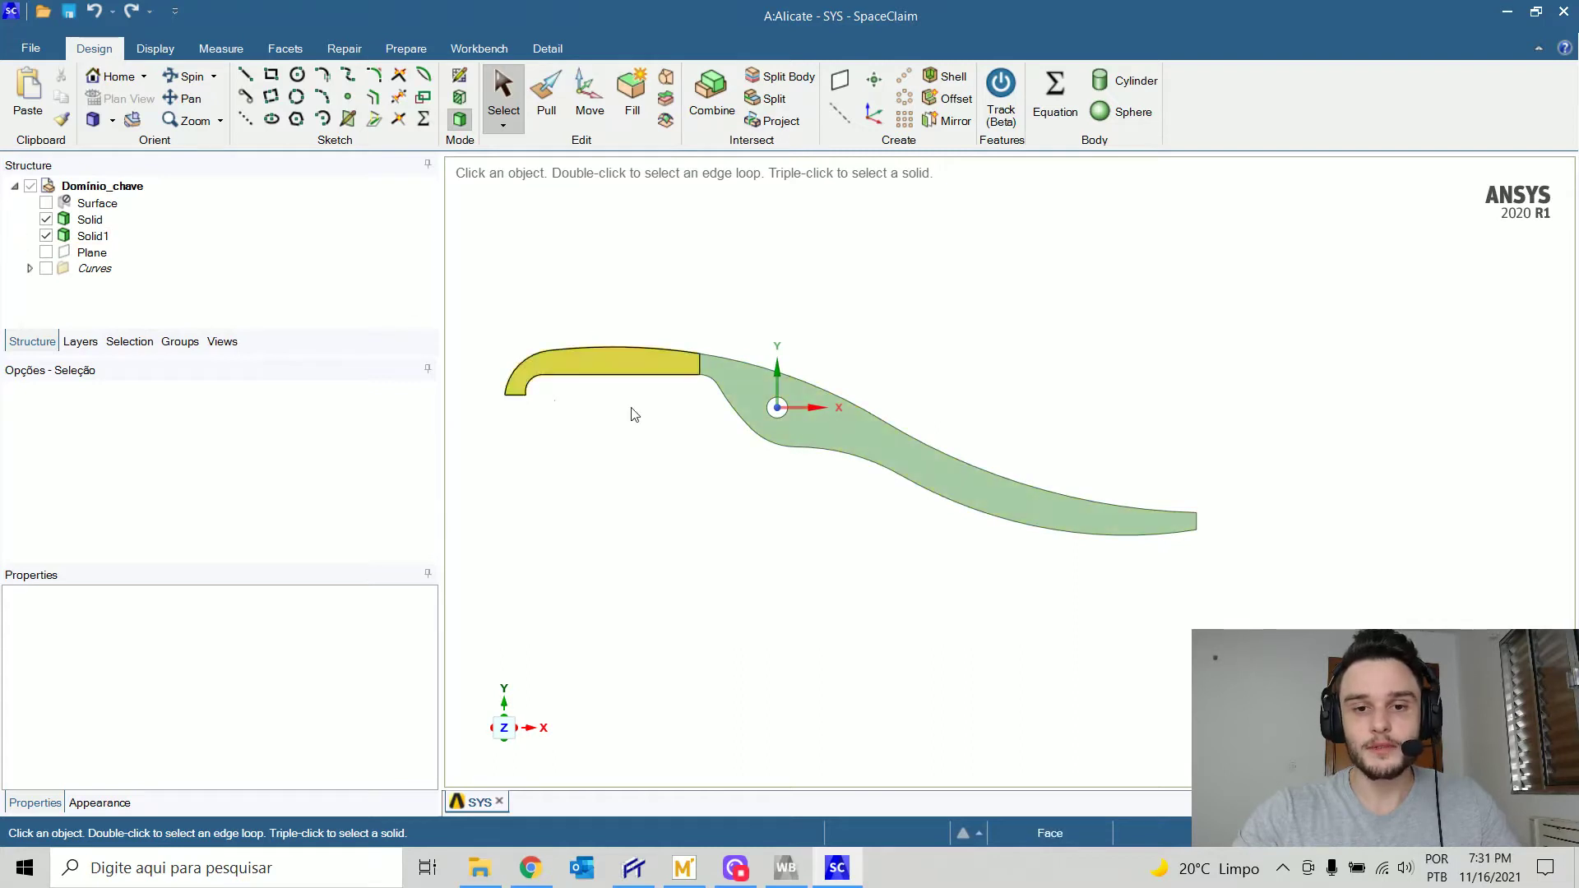
pyautogui.moveTo(715, 536); pyautogui.dragTo(725, 603, button='middle')
pyautogui.click(89, 221)
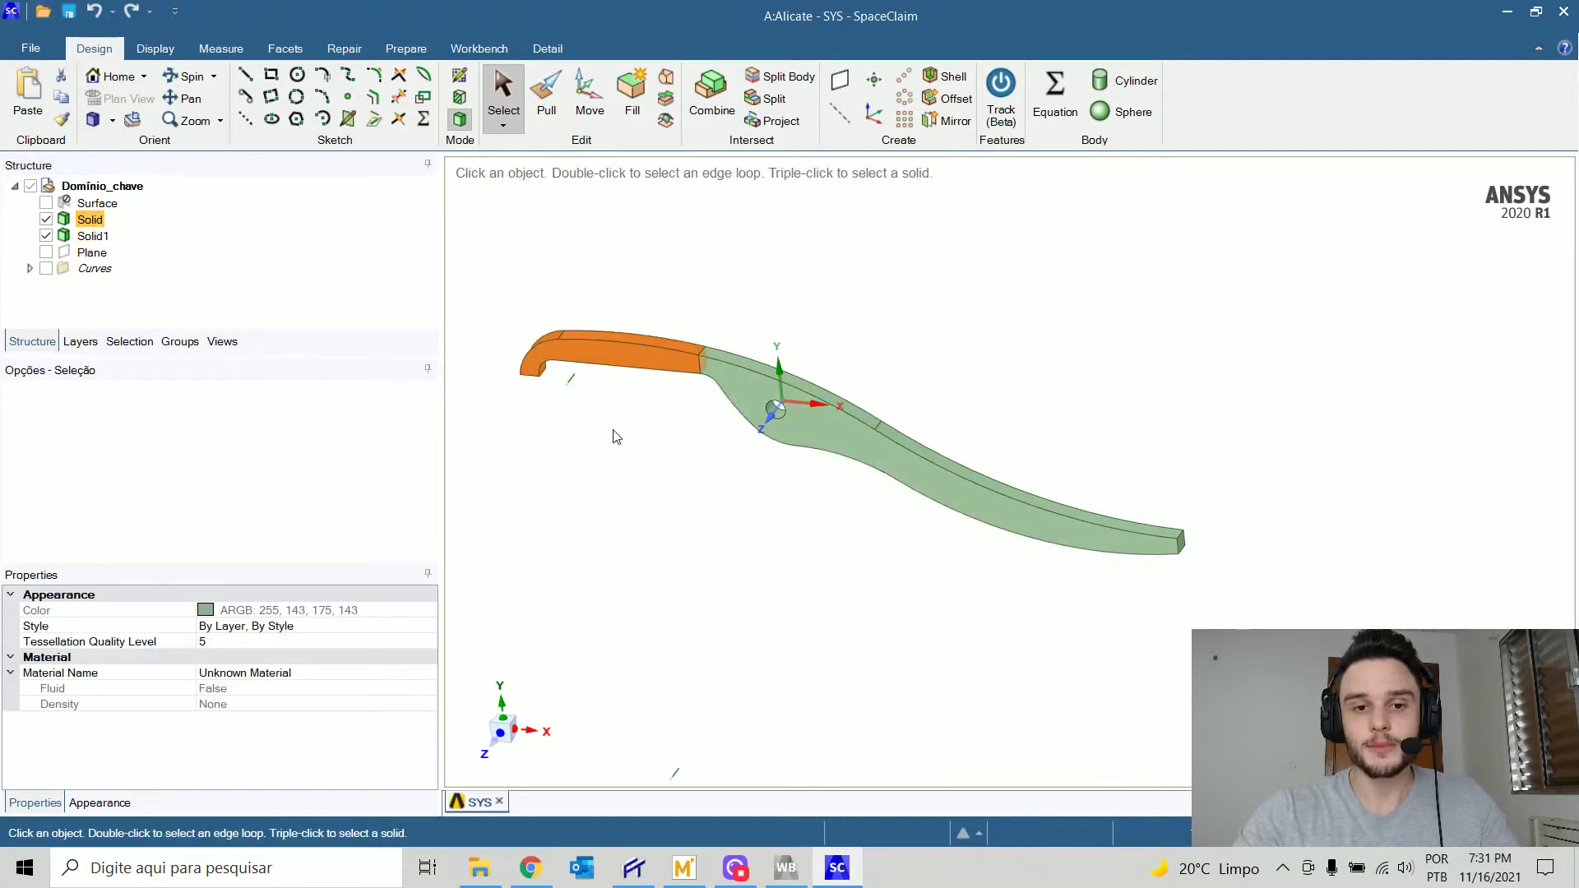
pyautogui.click(92, 236)
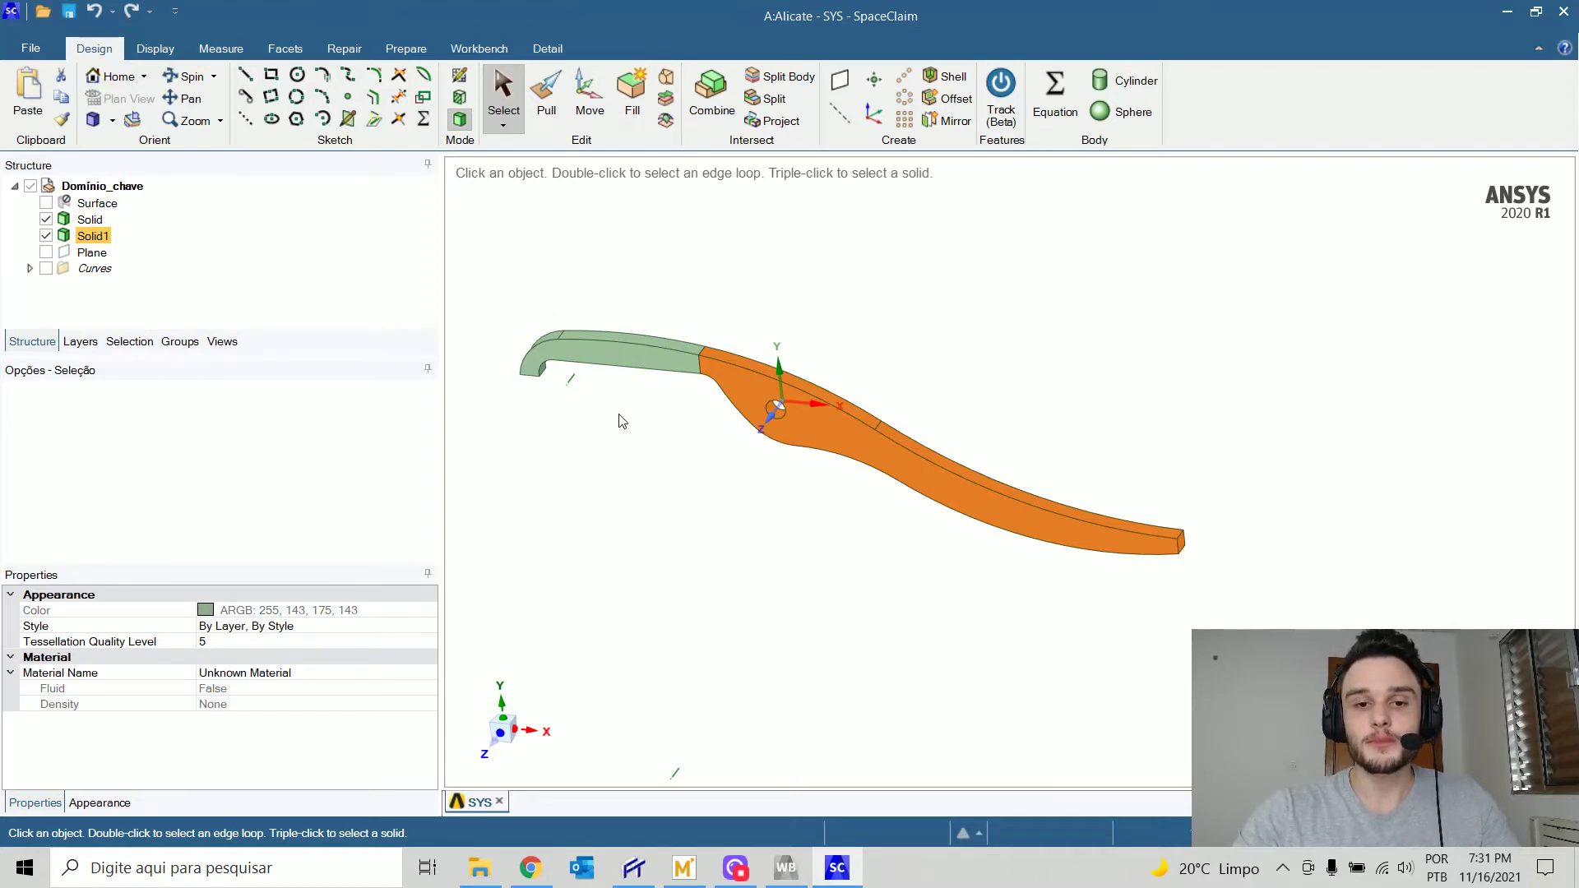
pyautogui.click(700, 369)
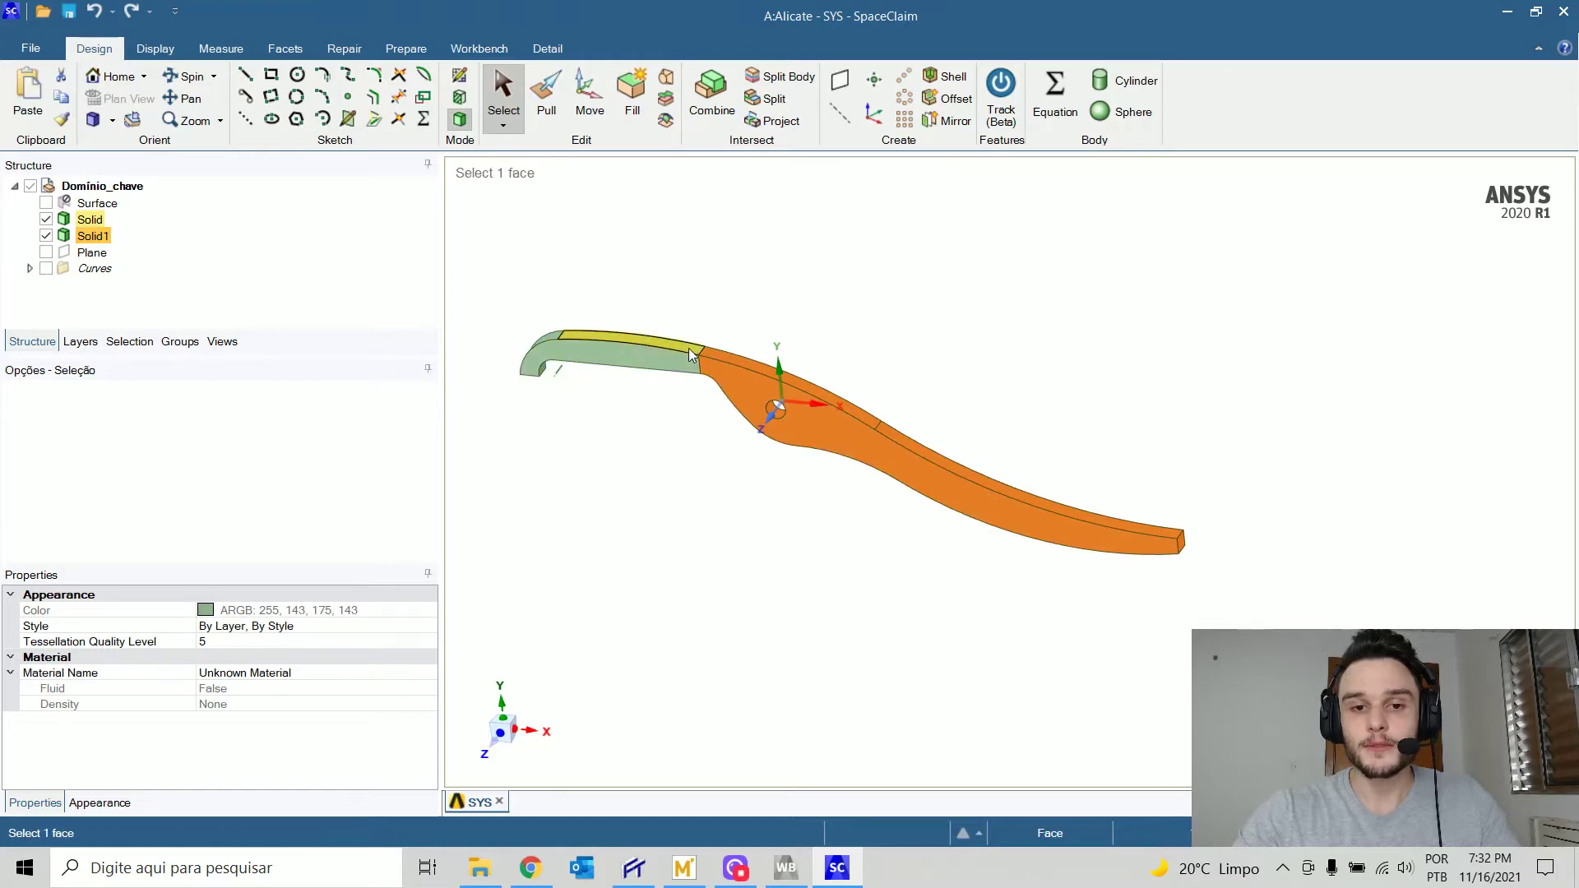
pyautogui.click(690, 560)
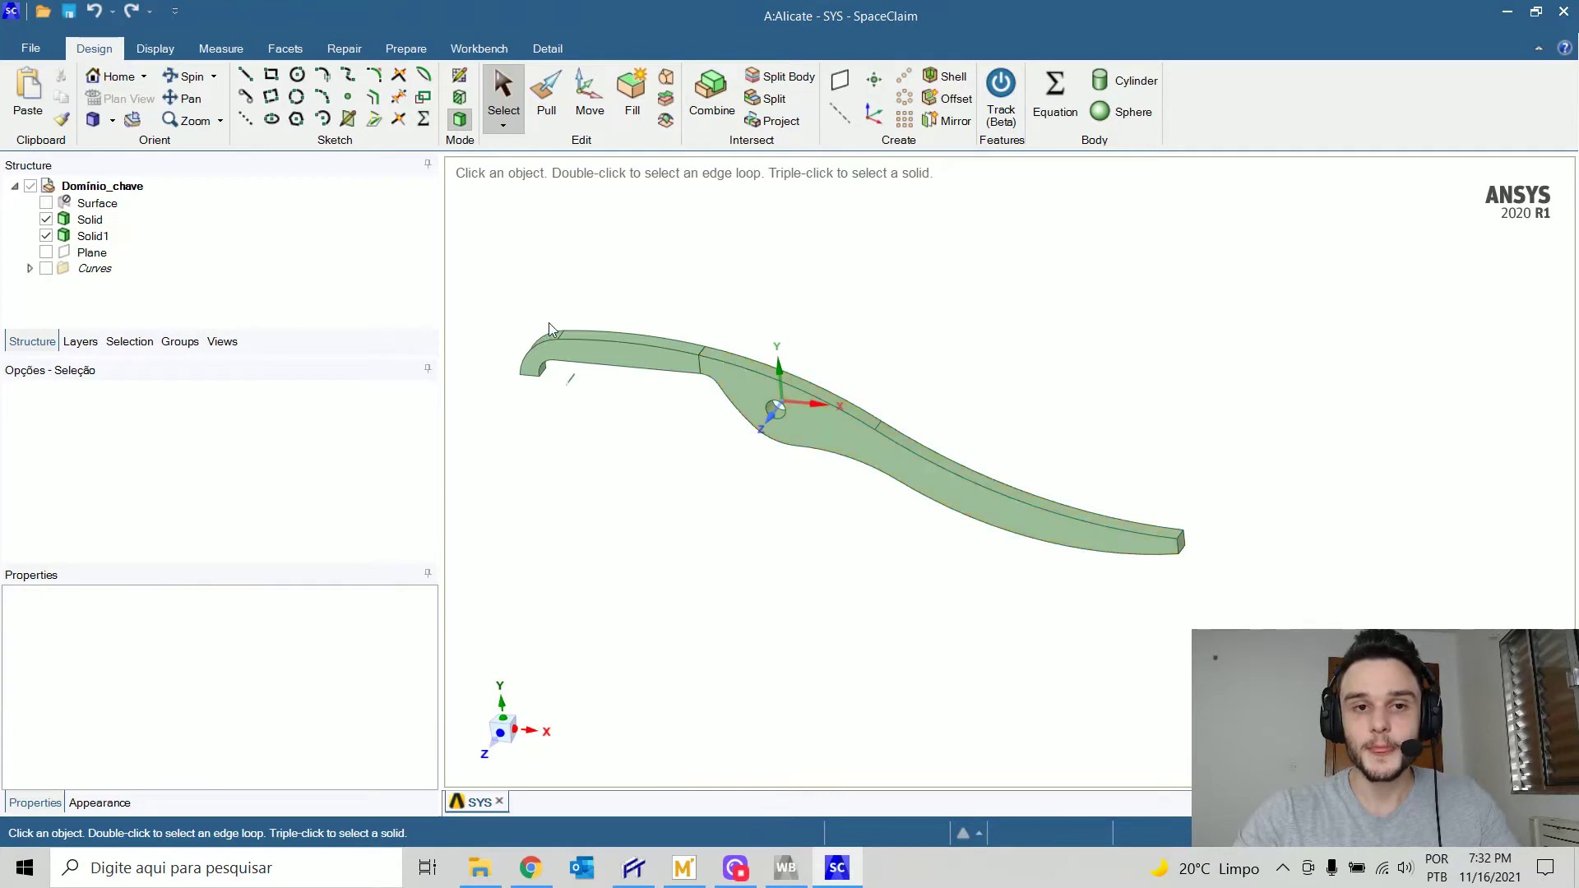
pyautogui.click(795, 80)
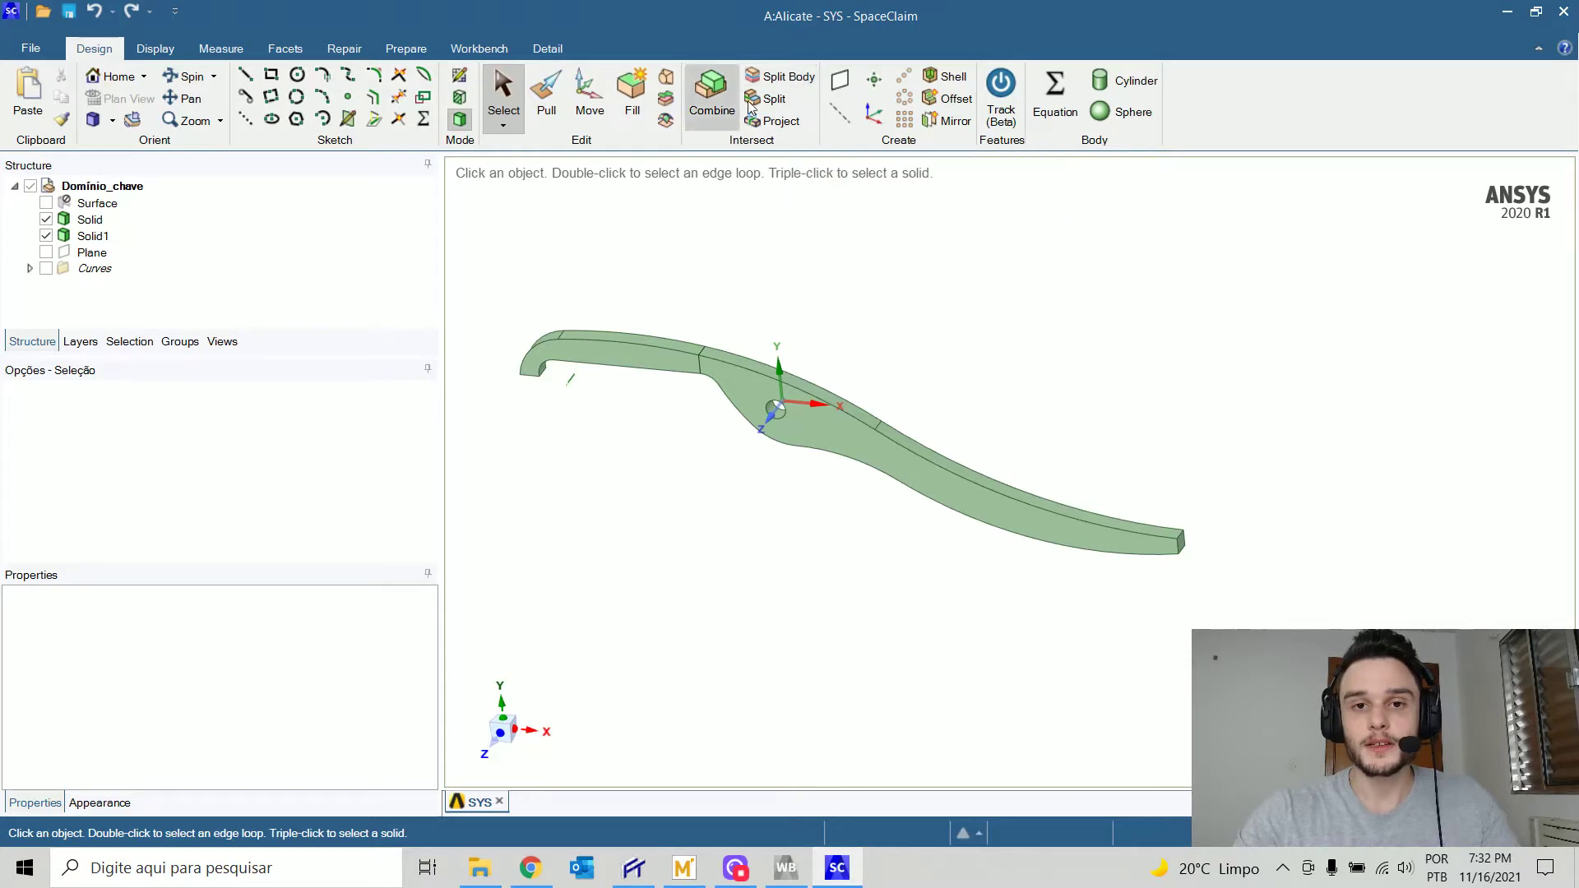
pyautogui.press('Escape')
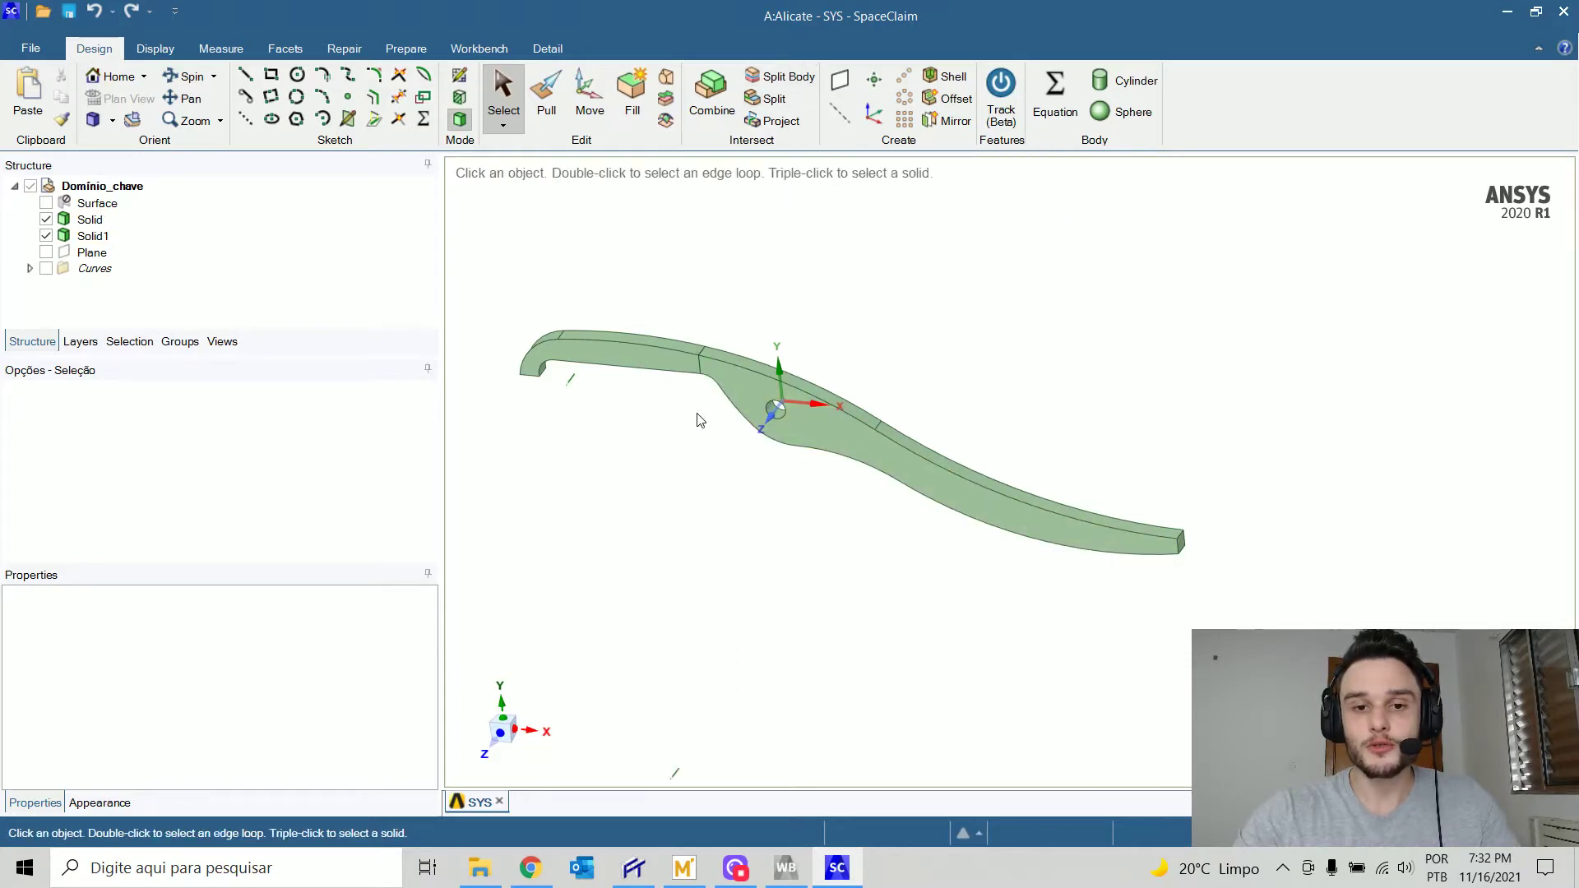
pyautogui.click(89, 236)
pyautogui.click(825, 677)
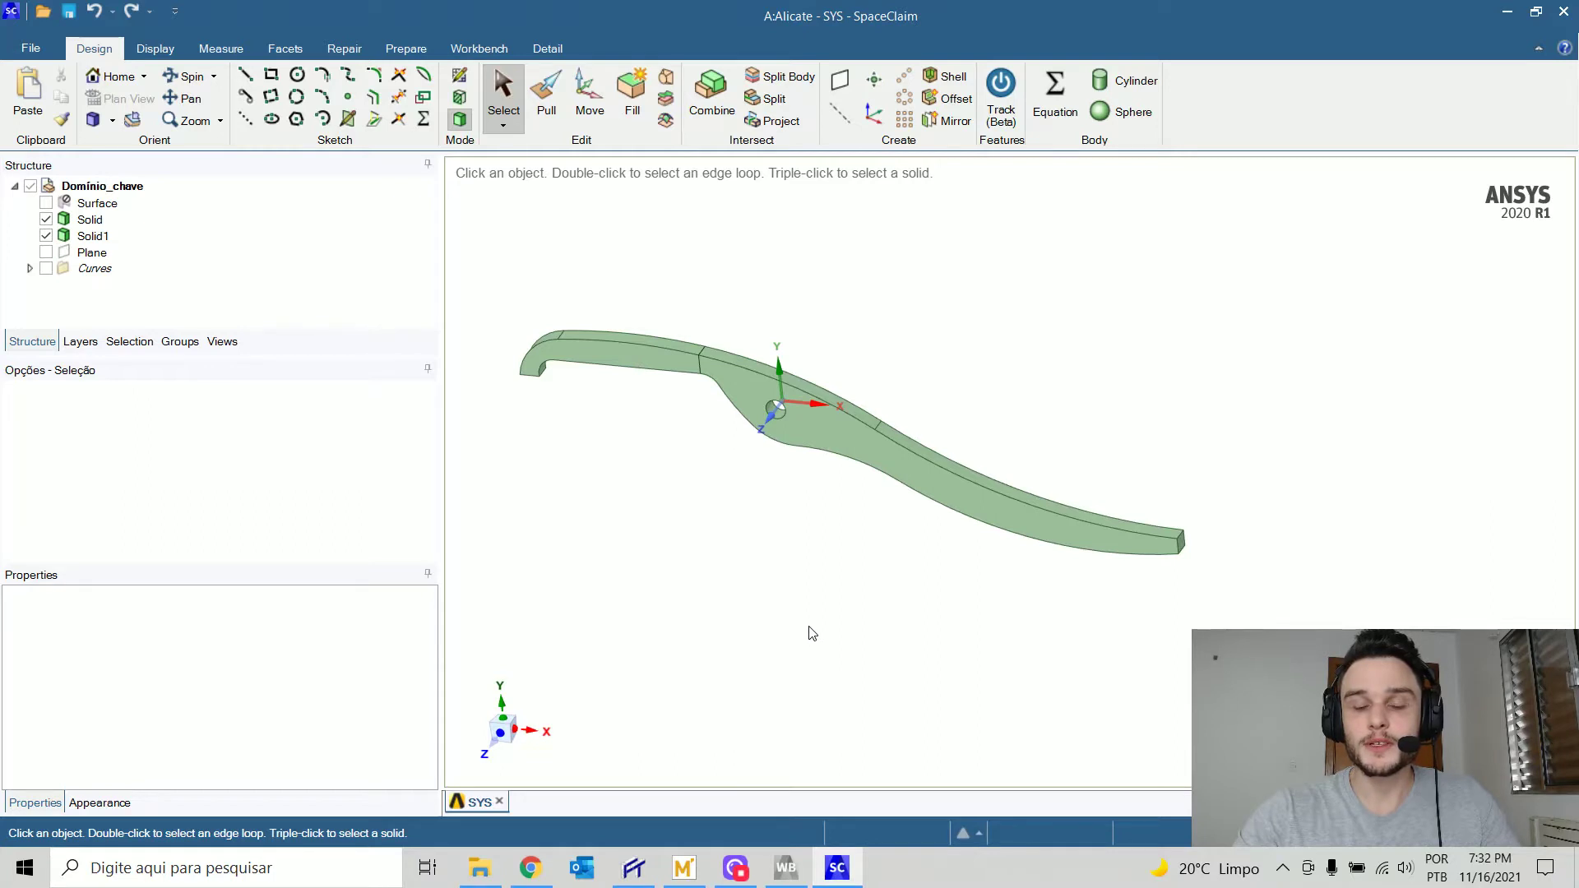
# - Check the Share Topology setting and its options for the Domínio_chave component
pyautogui.click(93, 236)
pyautogui.click(93, 237)
pyautogui.click(74, 187)
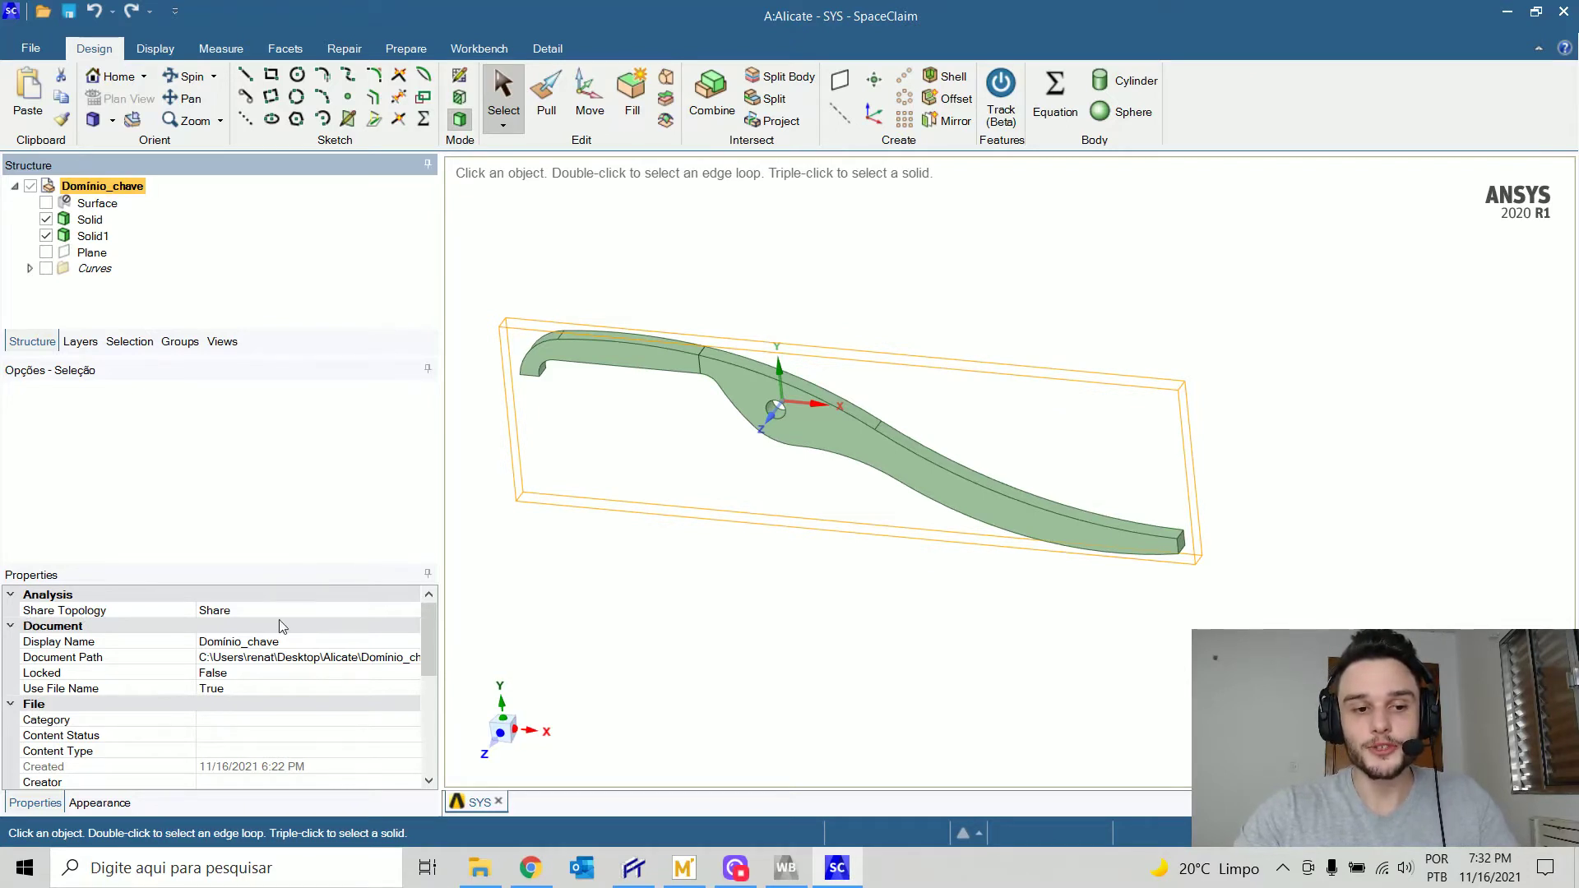
pyautogui.click(394, 612)
pyautogui.click(410, 610)
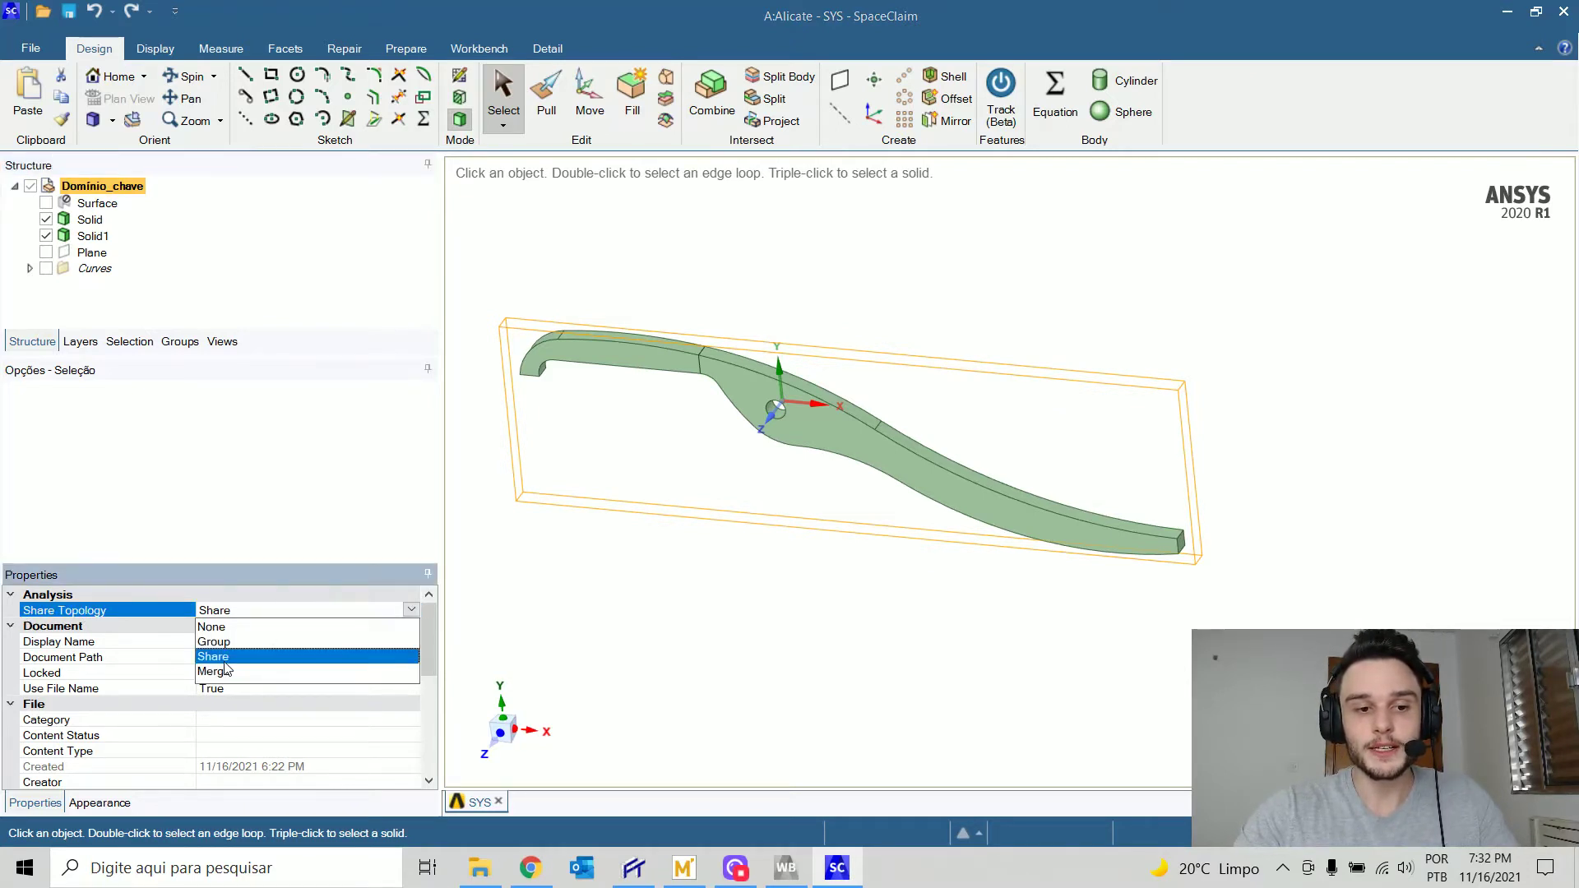
pyautogui.click(652, 641)
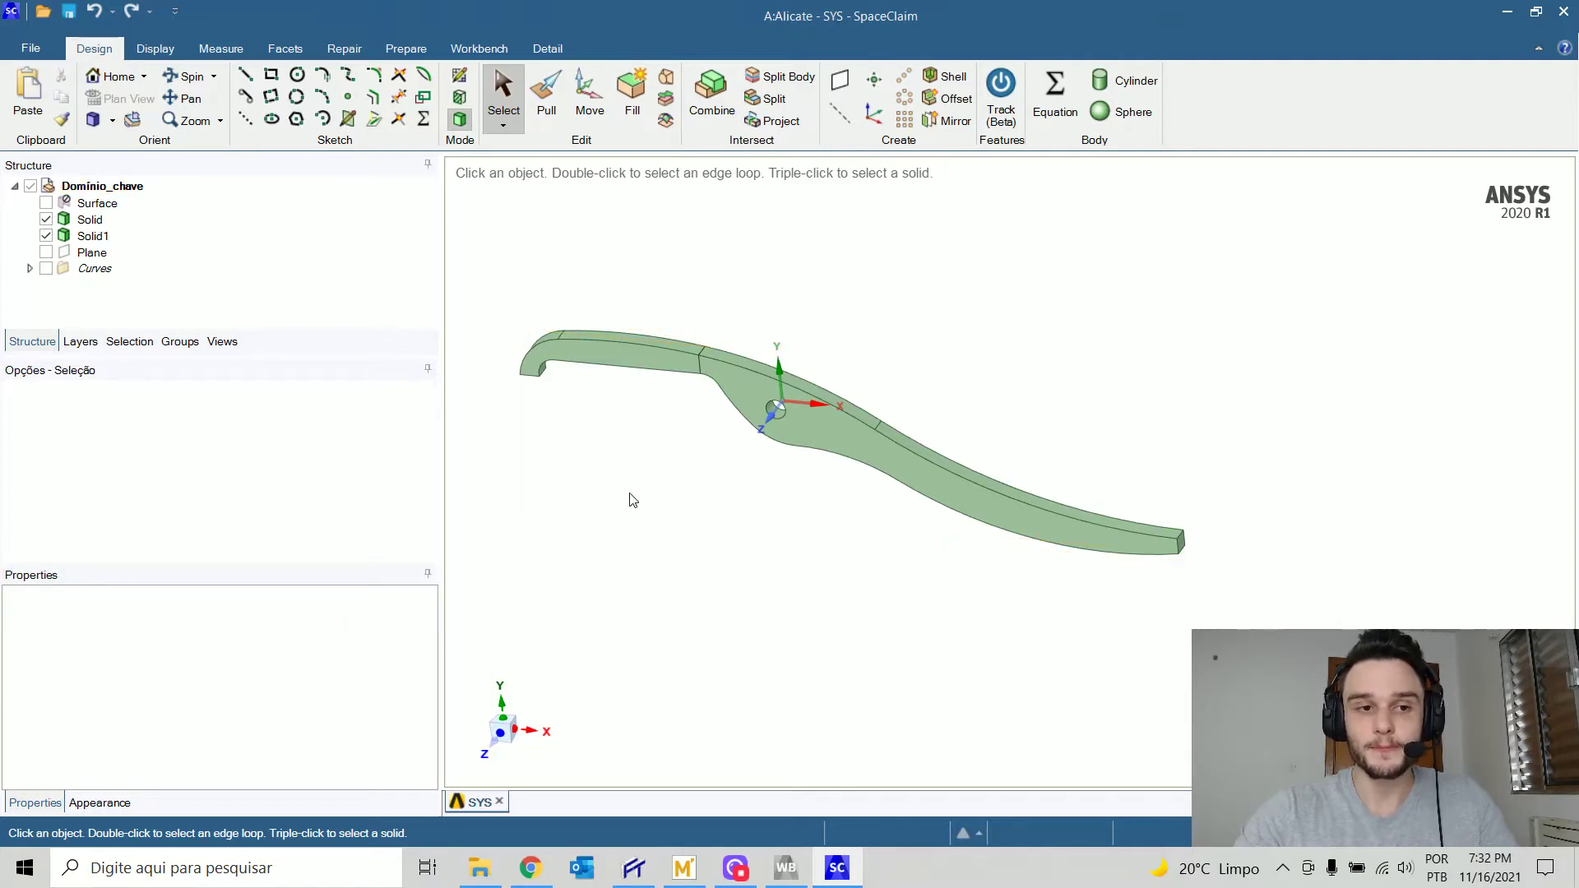
# - Inspect the end face of the handle and the small contact face at the jaw tip
pyautogui.scroll(2, 631, 306)
pyautogui.scroll(-3, 704, 456)
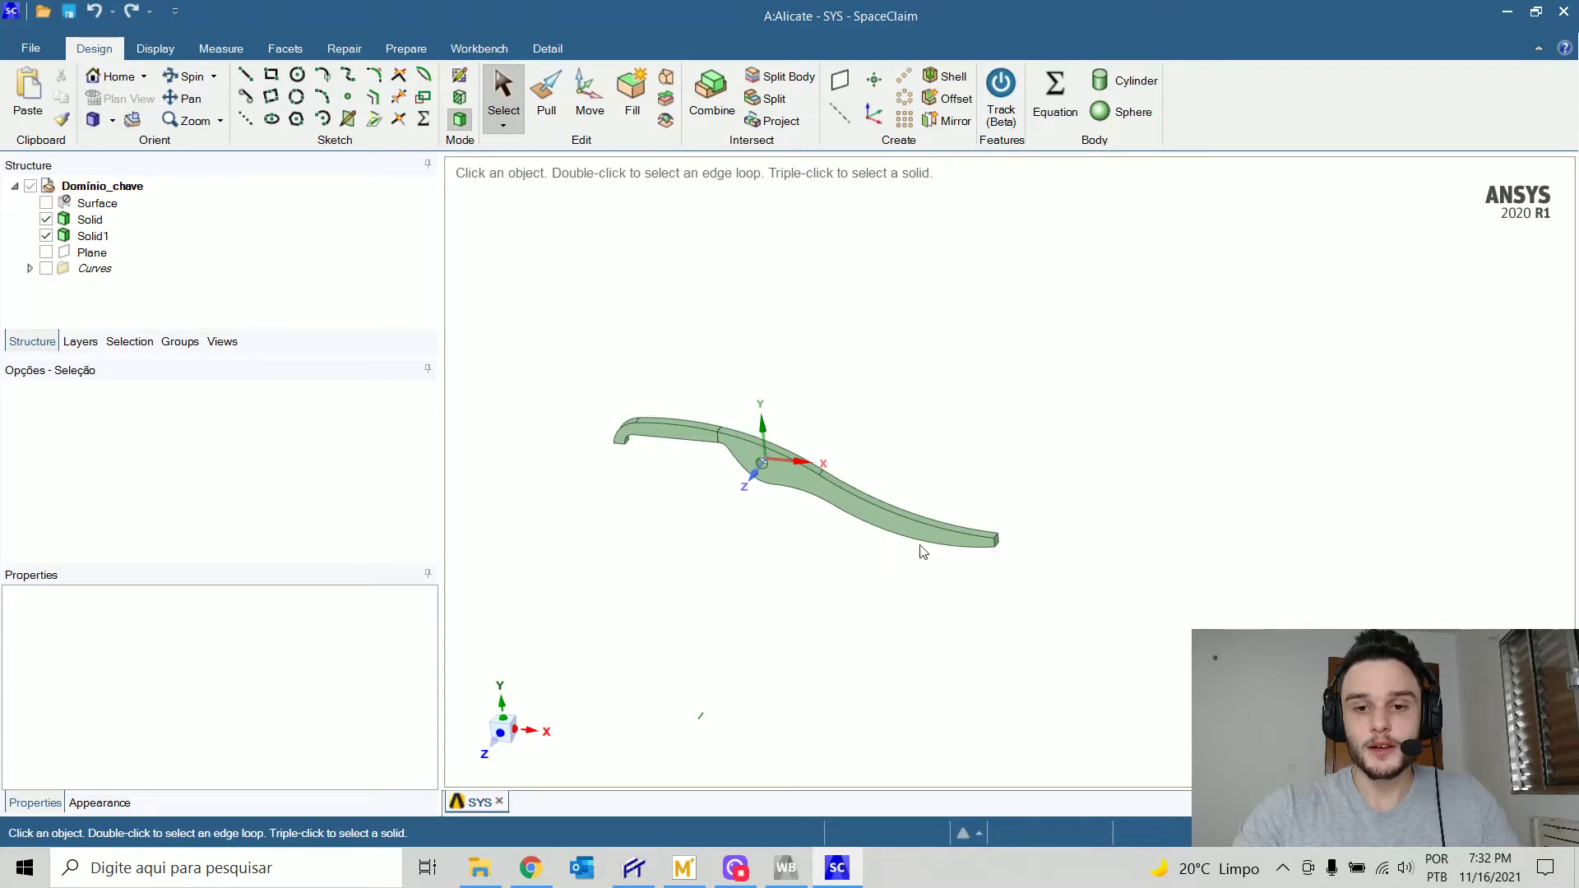
pyautogui.scroll(5, 997, 535)
pyautogui.click(1014, 529)
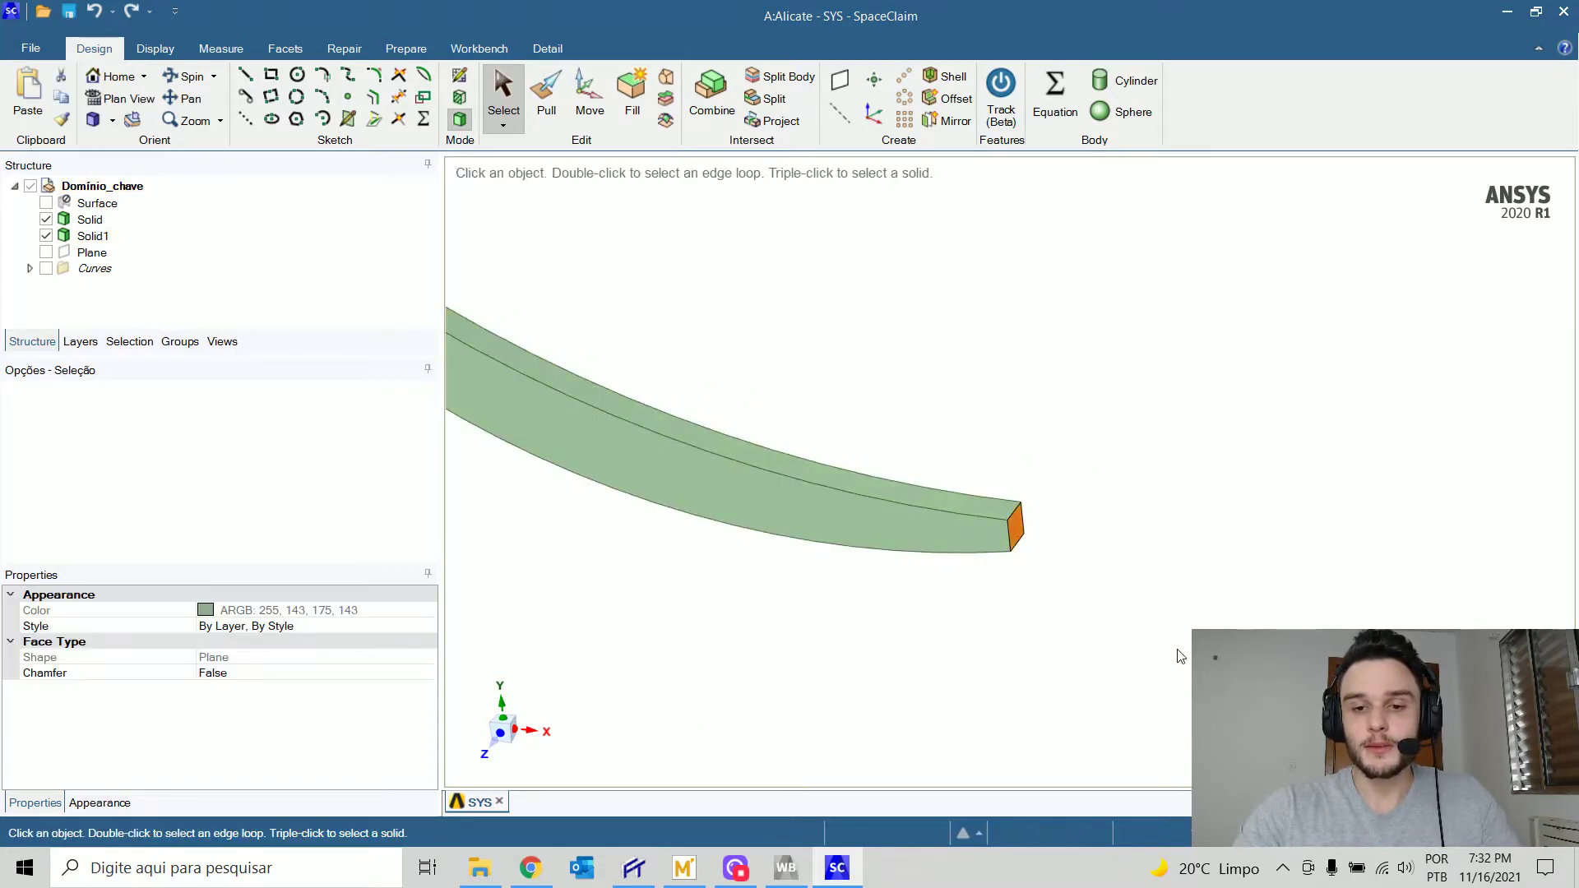
pyautogui.scroll(-5, 1015, 585)
pyautogui.scroll(8, 741, 501)
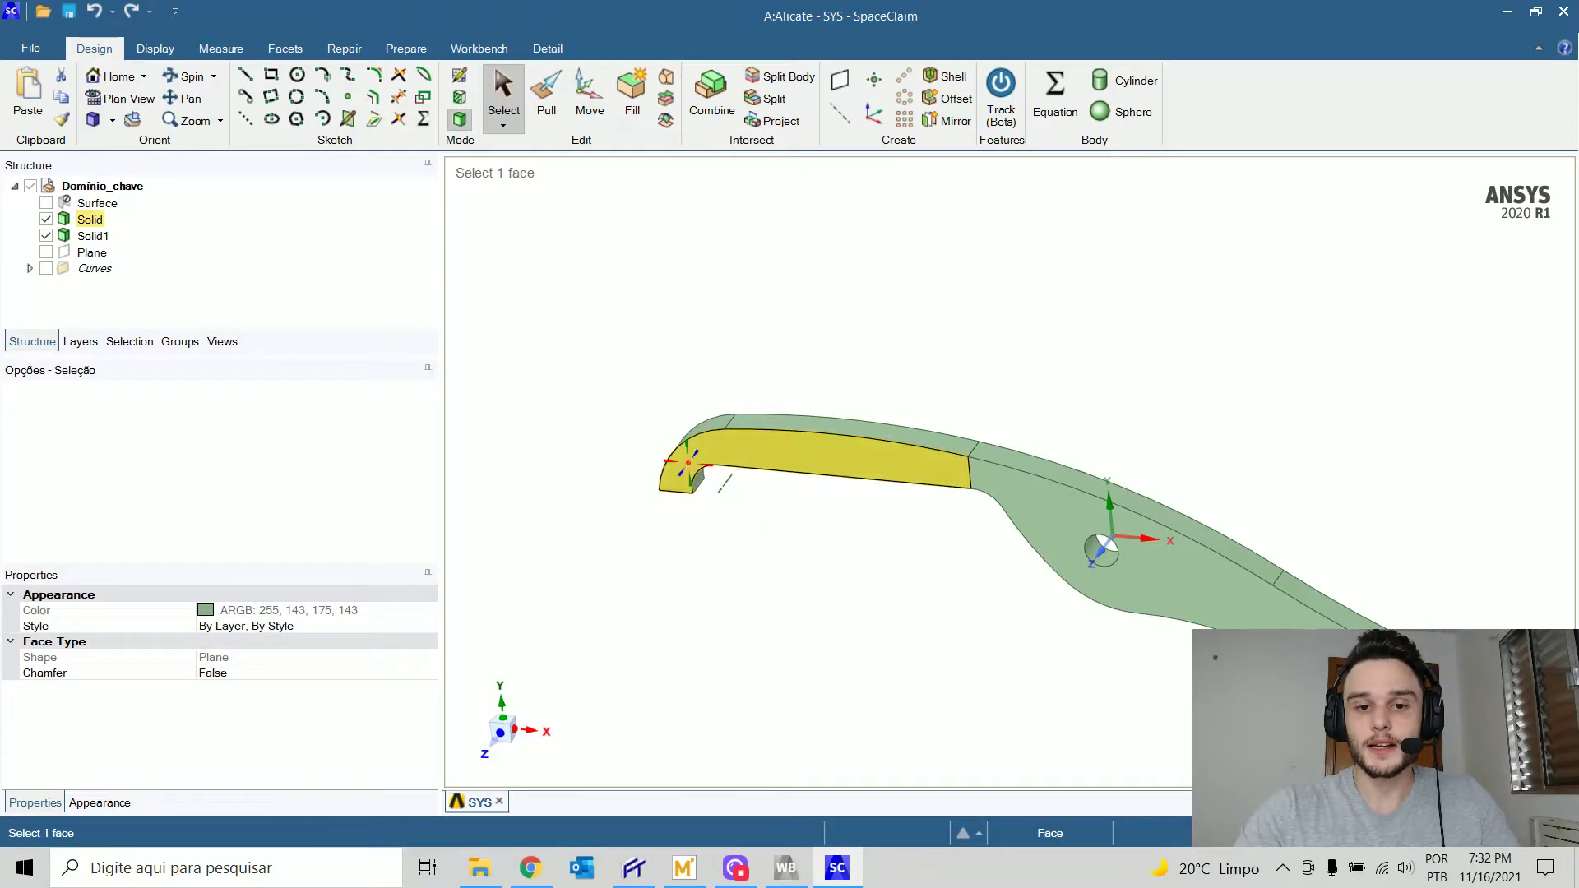
pyautogui.moveTo(757, 517); pyautogui.dragTo(670, 595, button='middle')
pyautogui.click(607, 546)
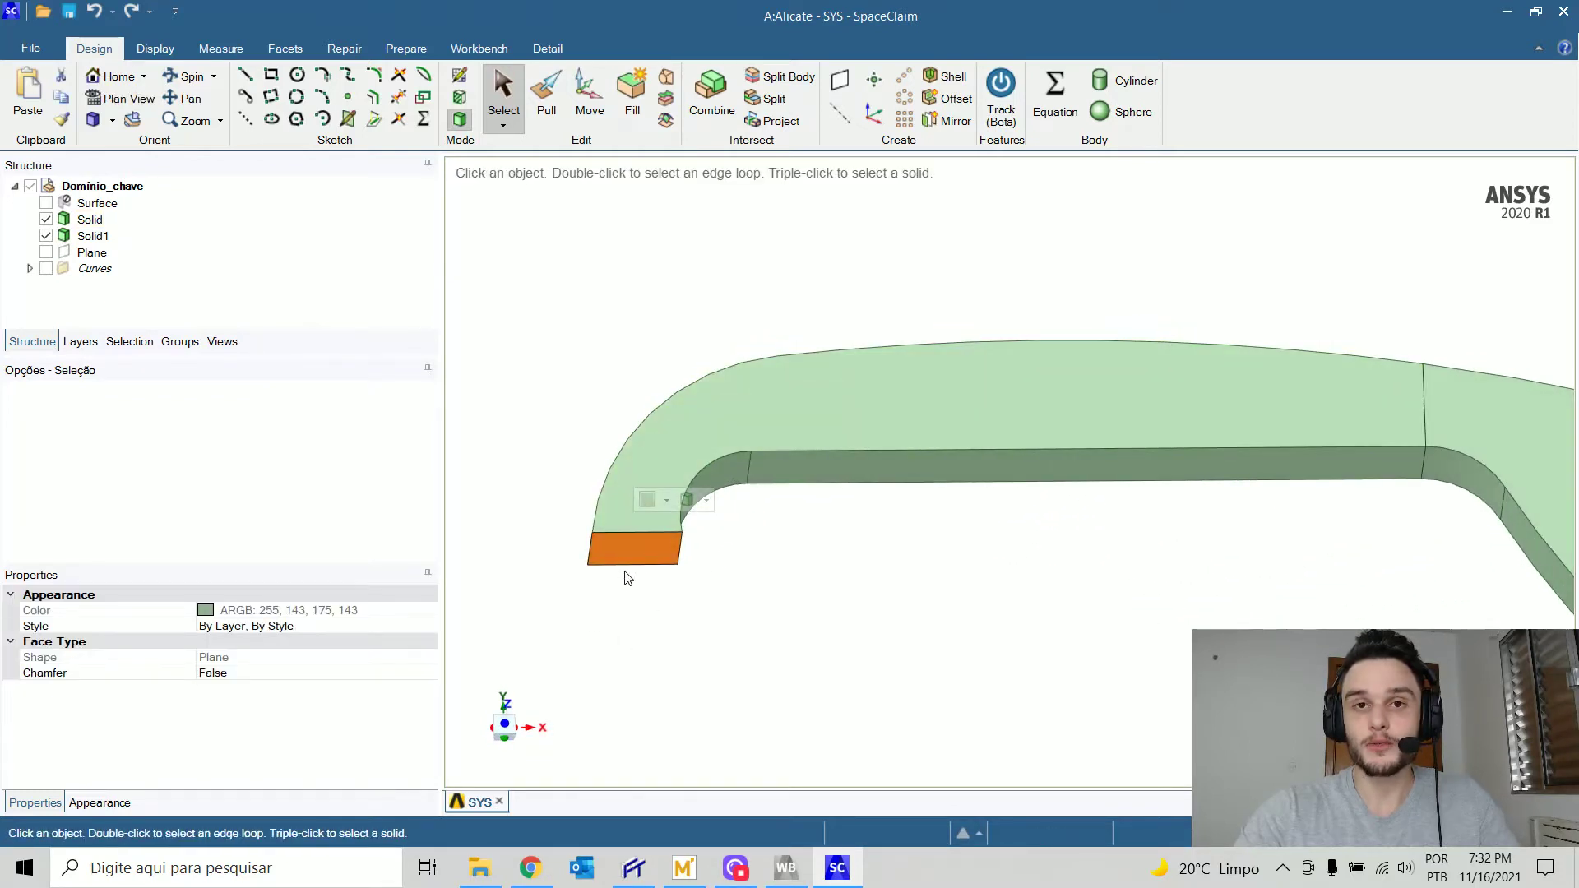
# - Compare the jaw tip face with the pliers drawing in Chrome's textbook PDF, ending in SpaceClaim on the whole part
pyautogui.click(533, 865)
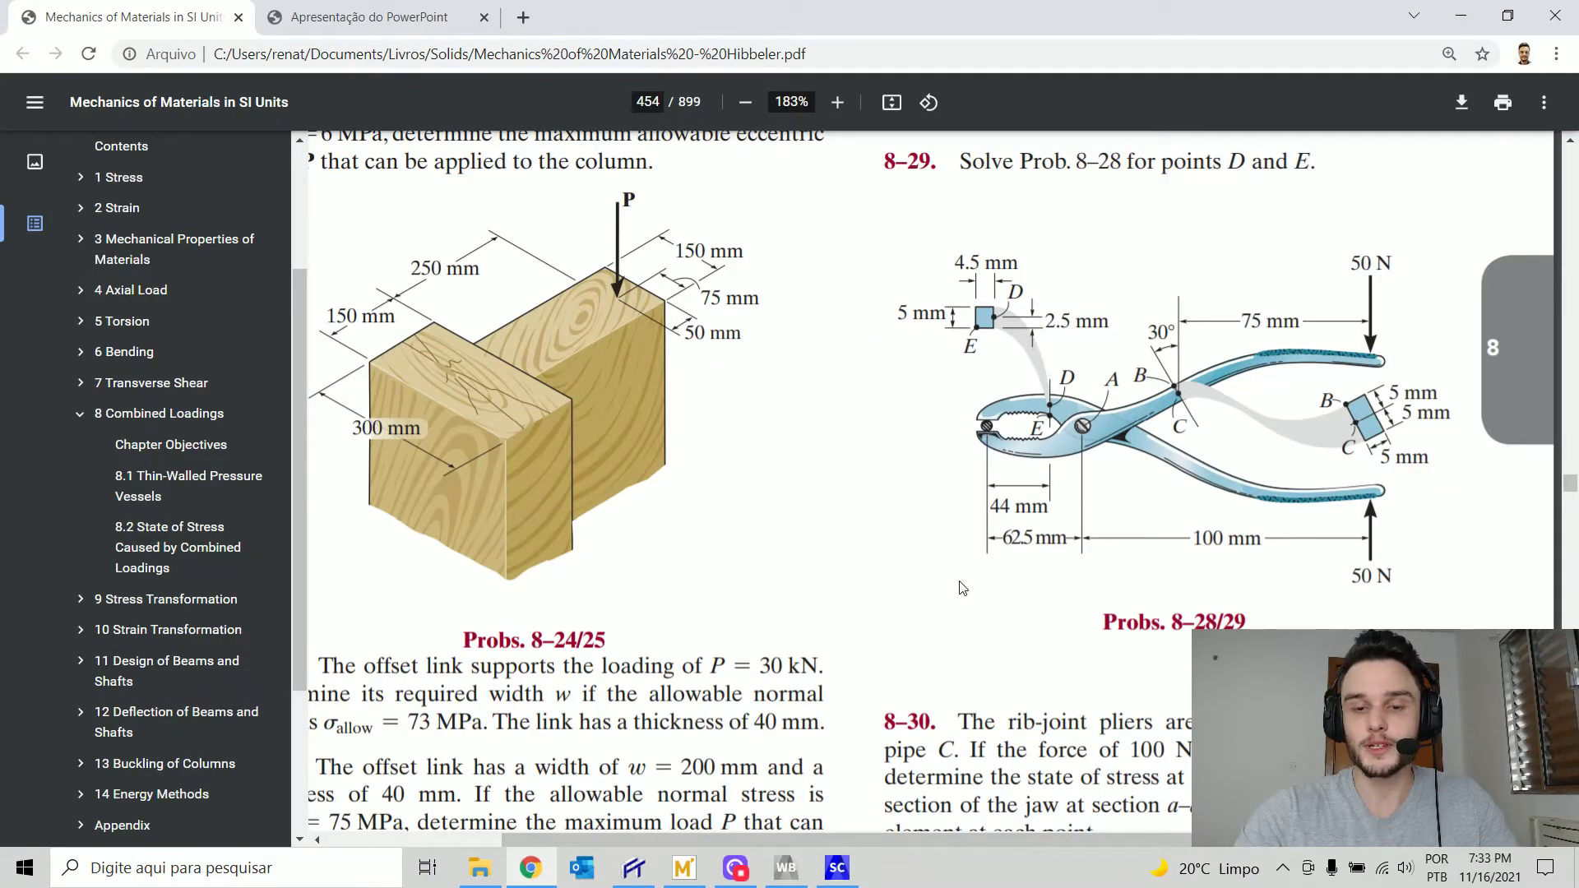
pyautogui.click(549, 869)
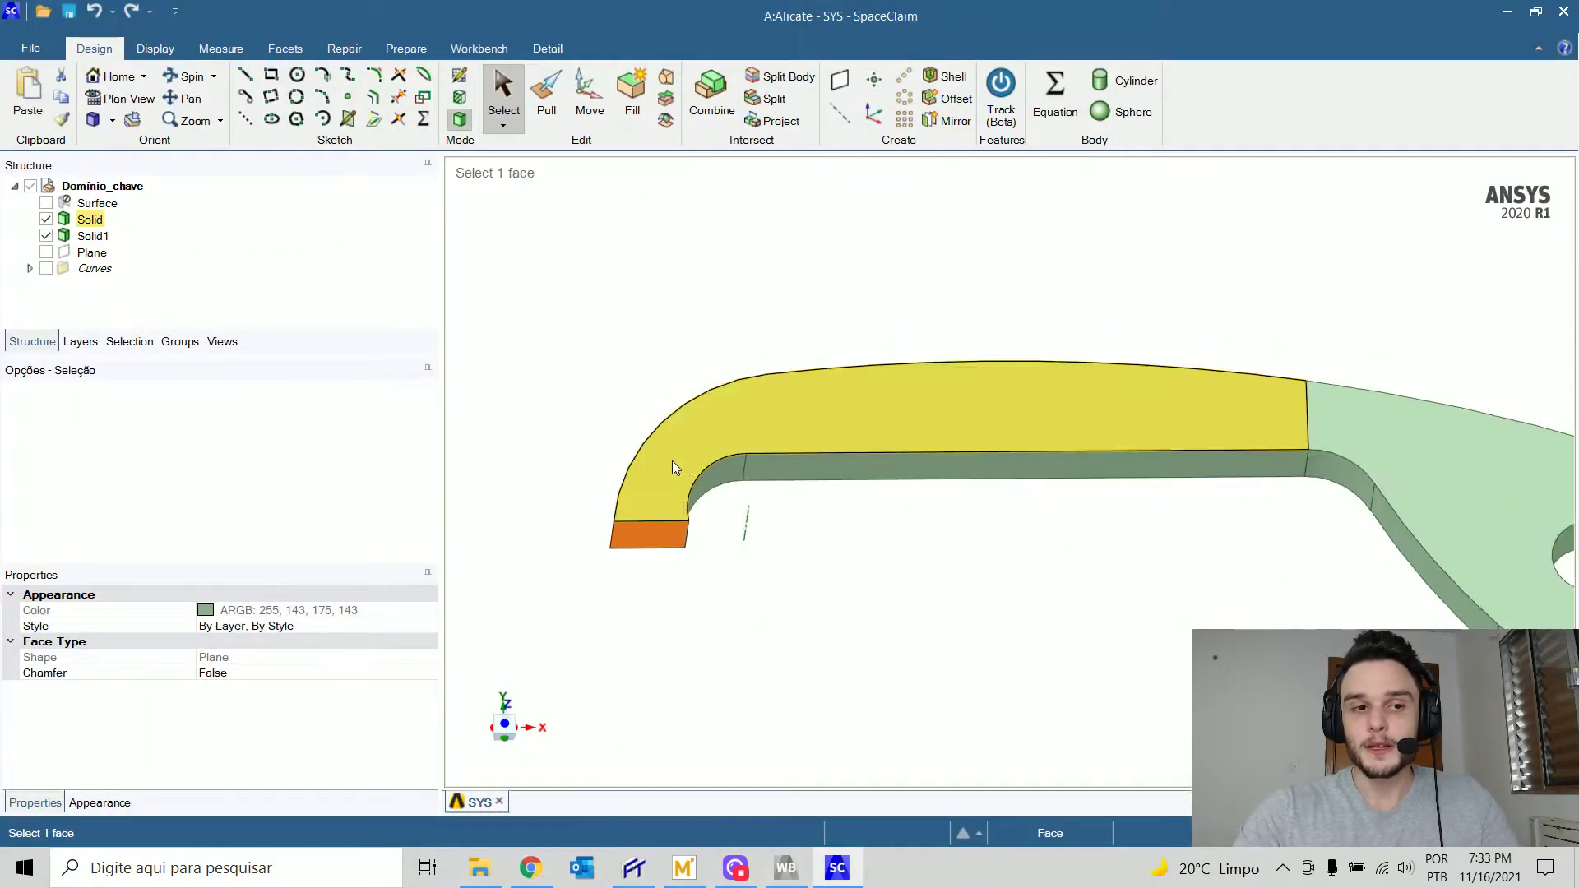
pyautogui.scroll(-8, 657, 452)
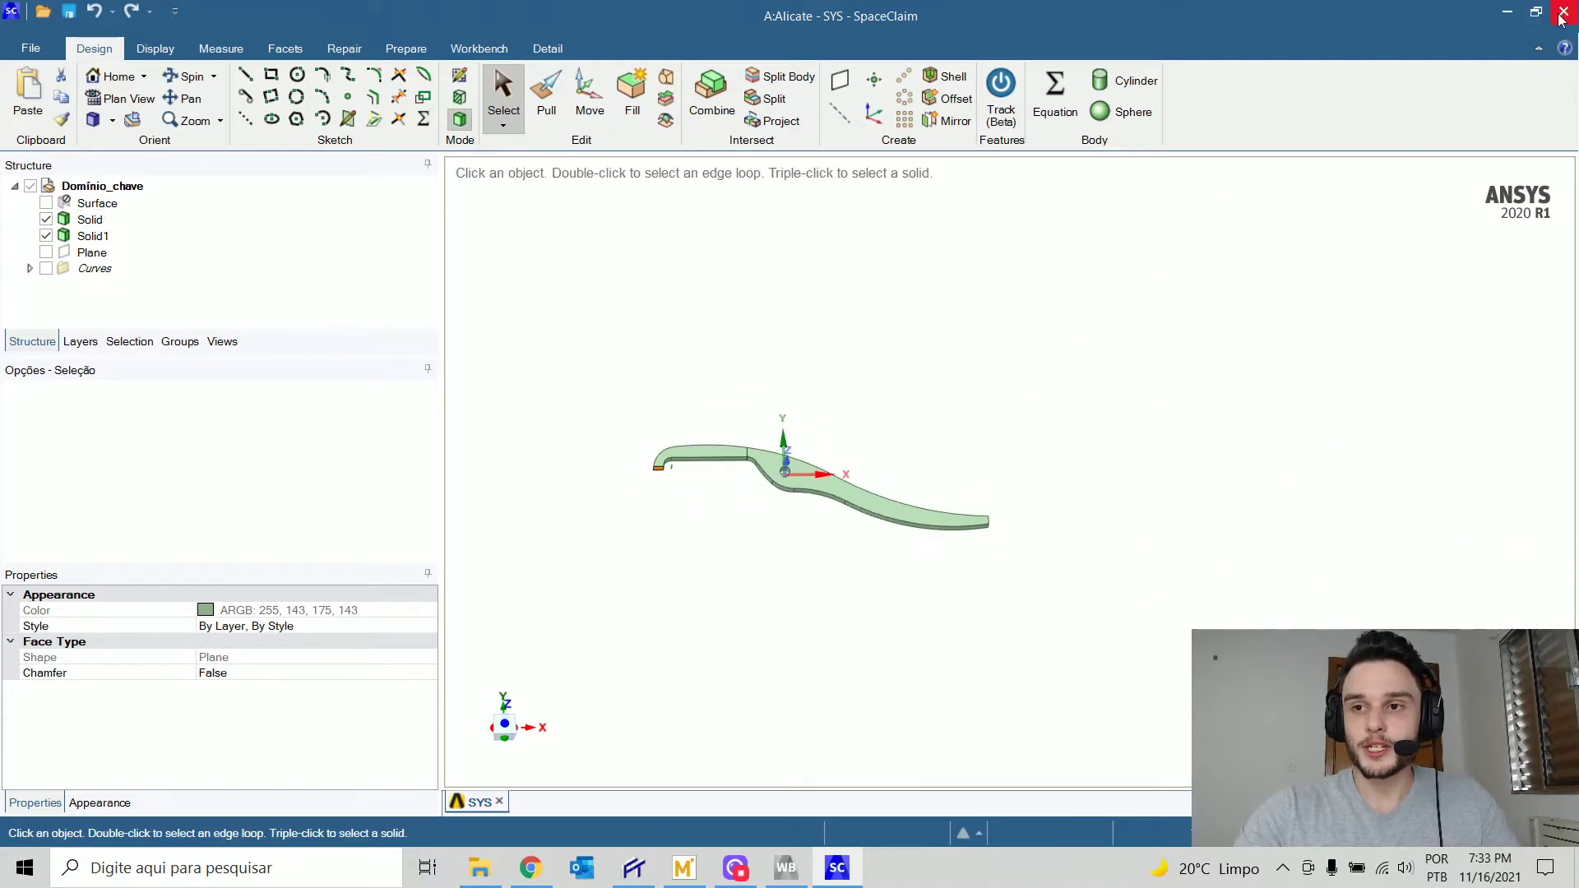
# - Leave SpaceClaim for Workbench and open the Alicate system's Model in Mechanical, with the whole pliers part in view
pyautogui.click(785, 872)
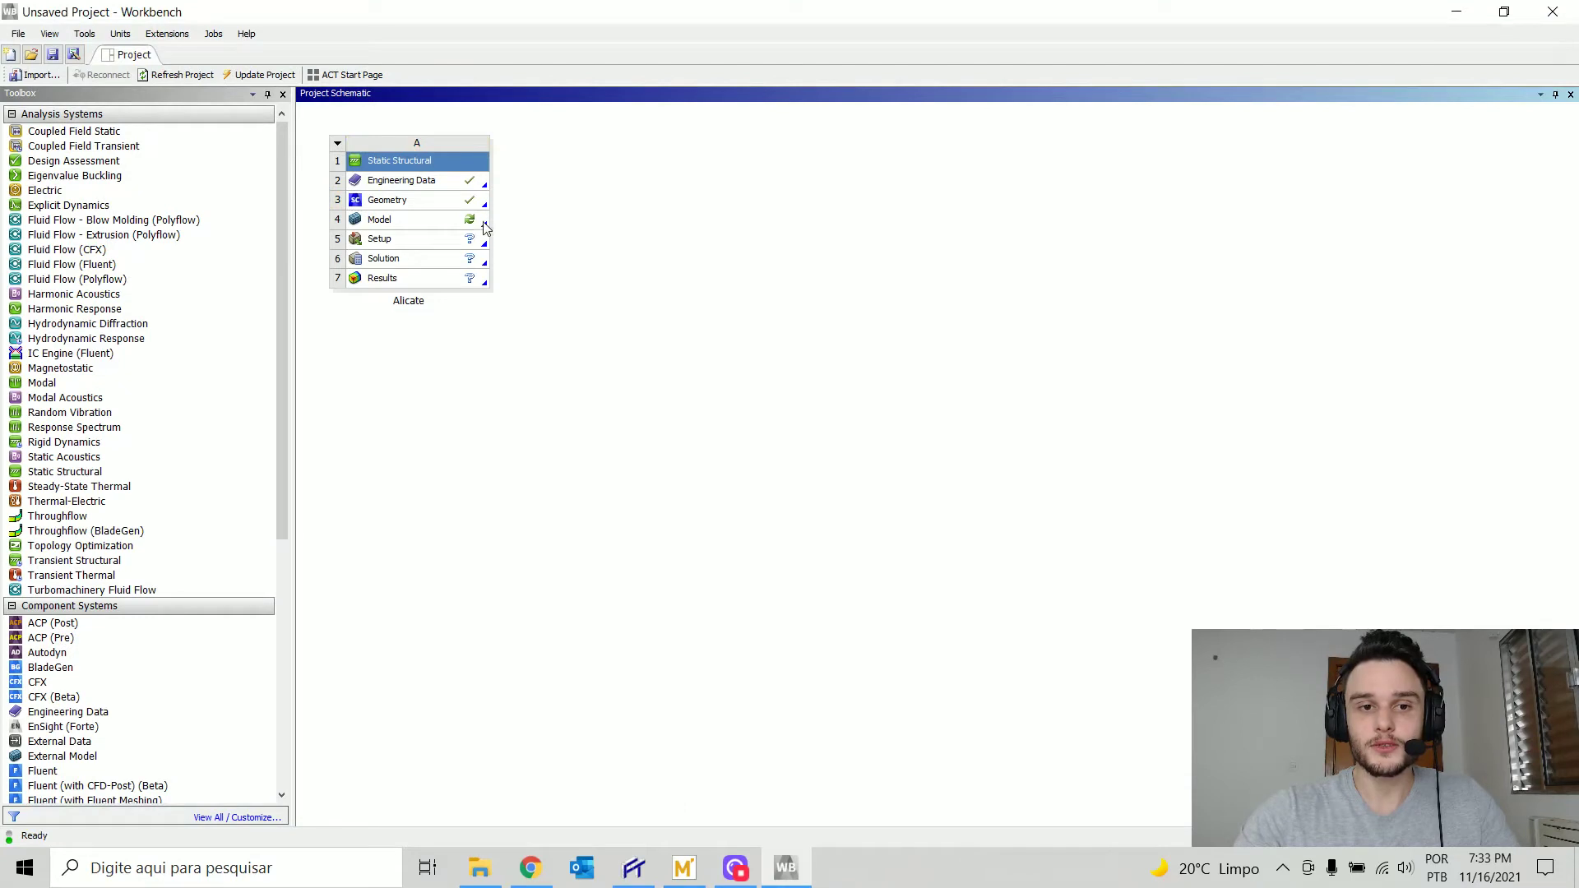
pyautogui.doubleClick(410, 223)
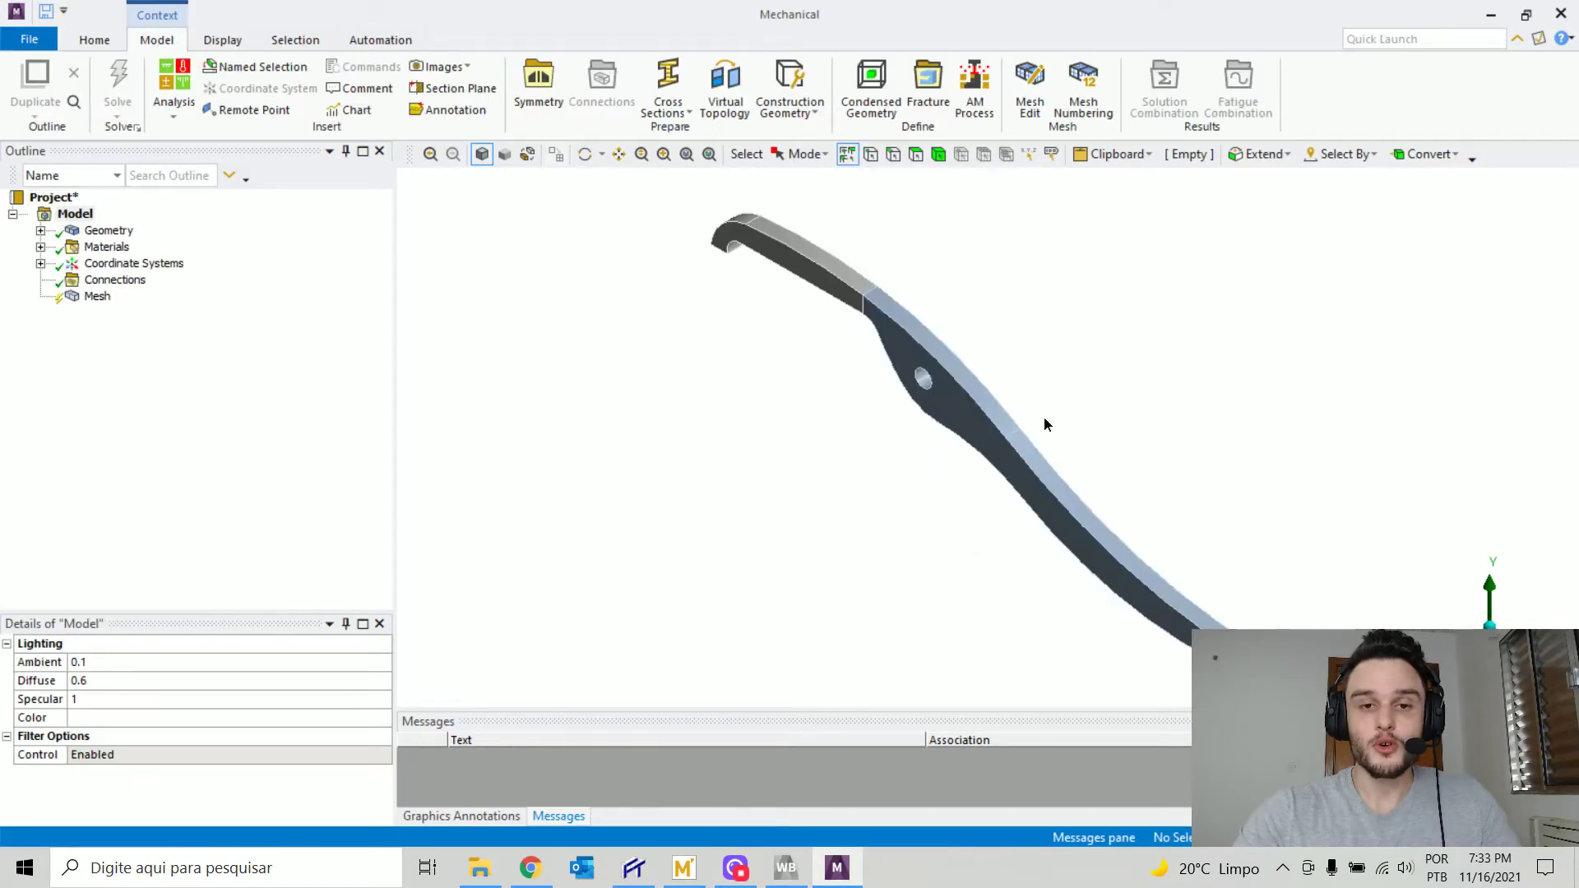
pyautogui.keyDown('ctrl'); pyautogui.moveTo(954, 363); pyautogui.dragTo(764, 339, button='middle'); pyautogui.keyUp('ctrl')
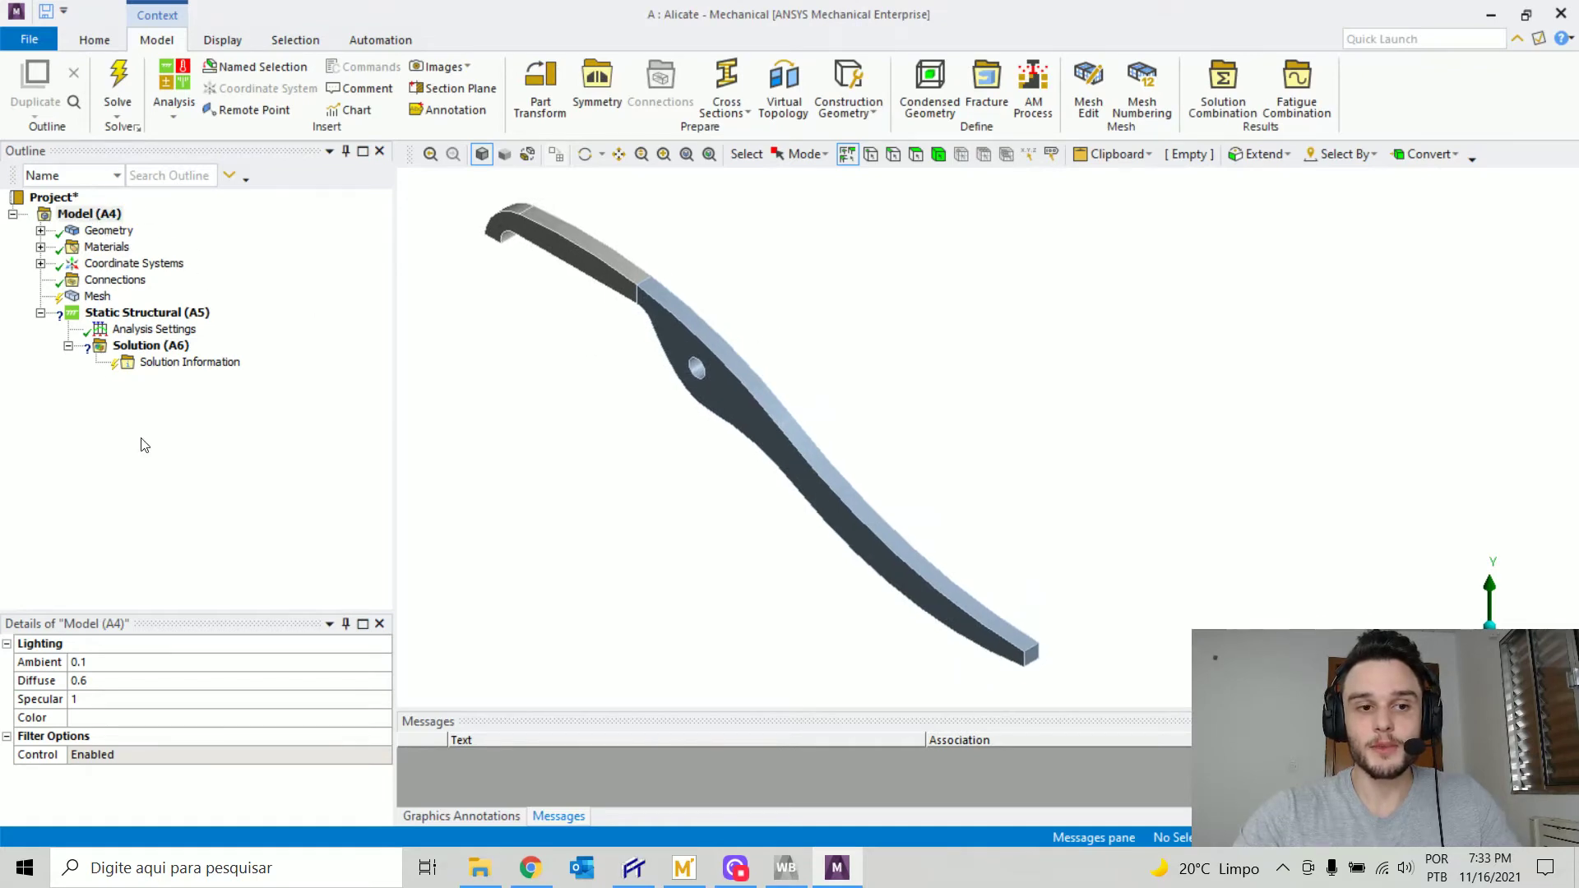
# - Expand Domínio_chave under Geometry and highlight the Solid and Solid1 bodies in turn to compare the regions they cover
pyautogui.click(110, 234)
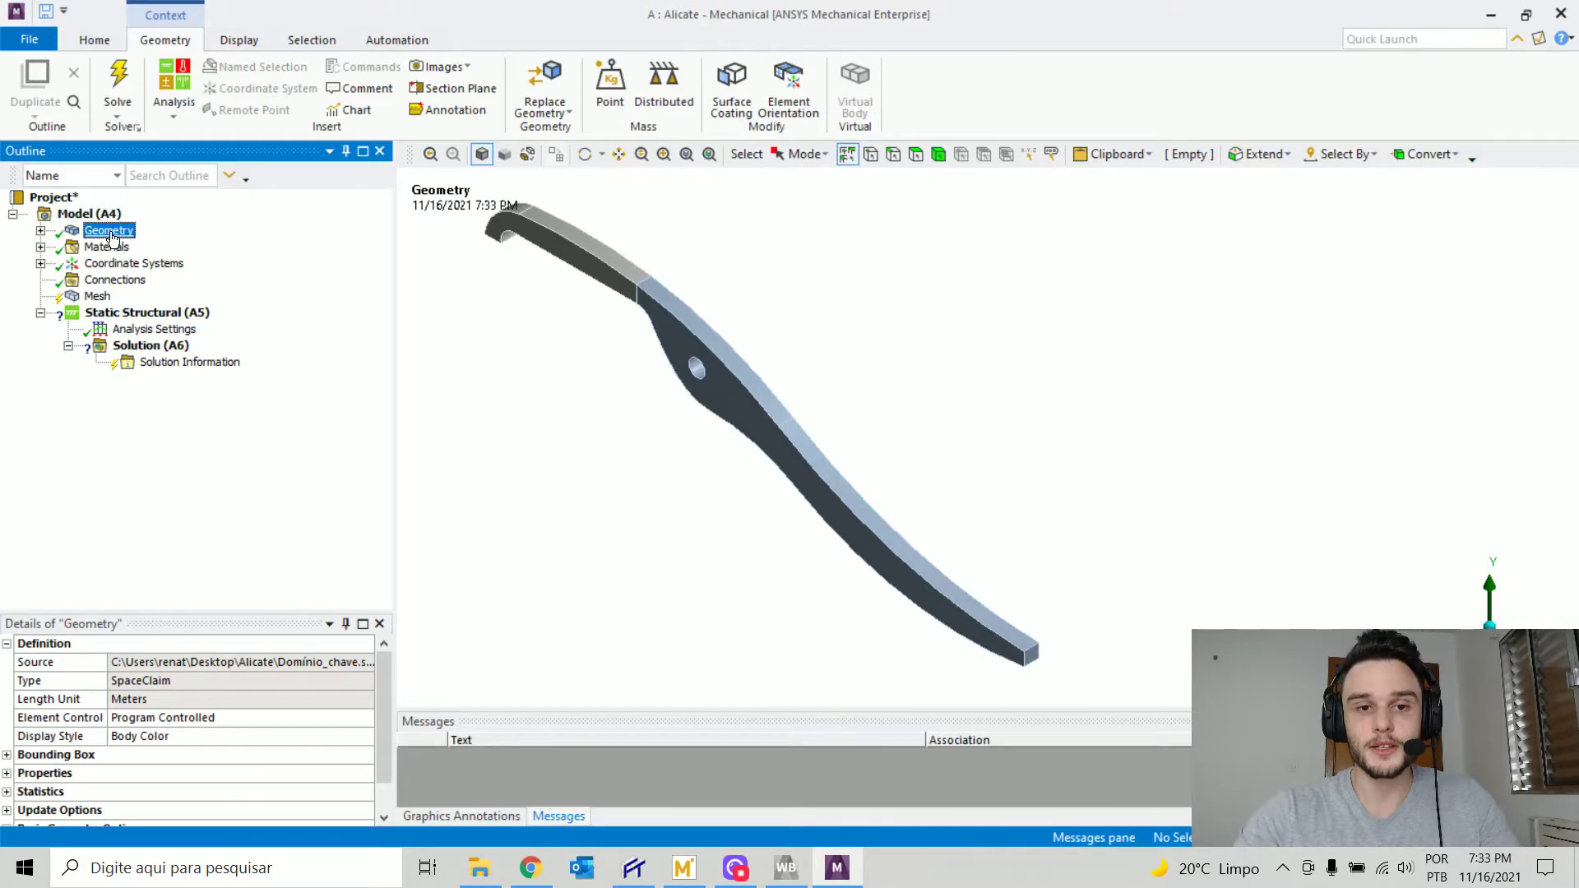
pyautogui.click(40, 231)
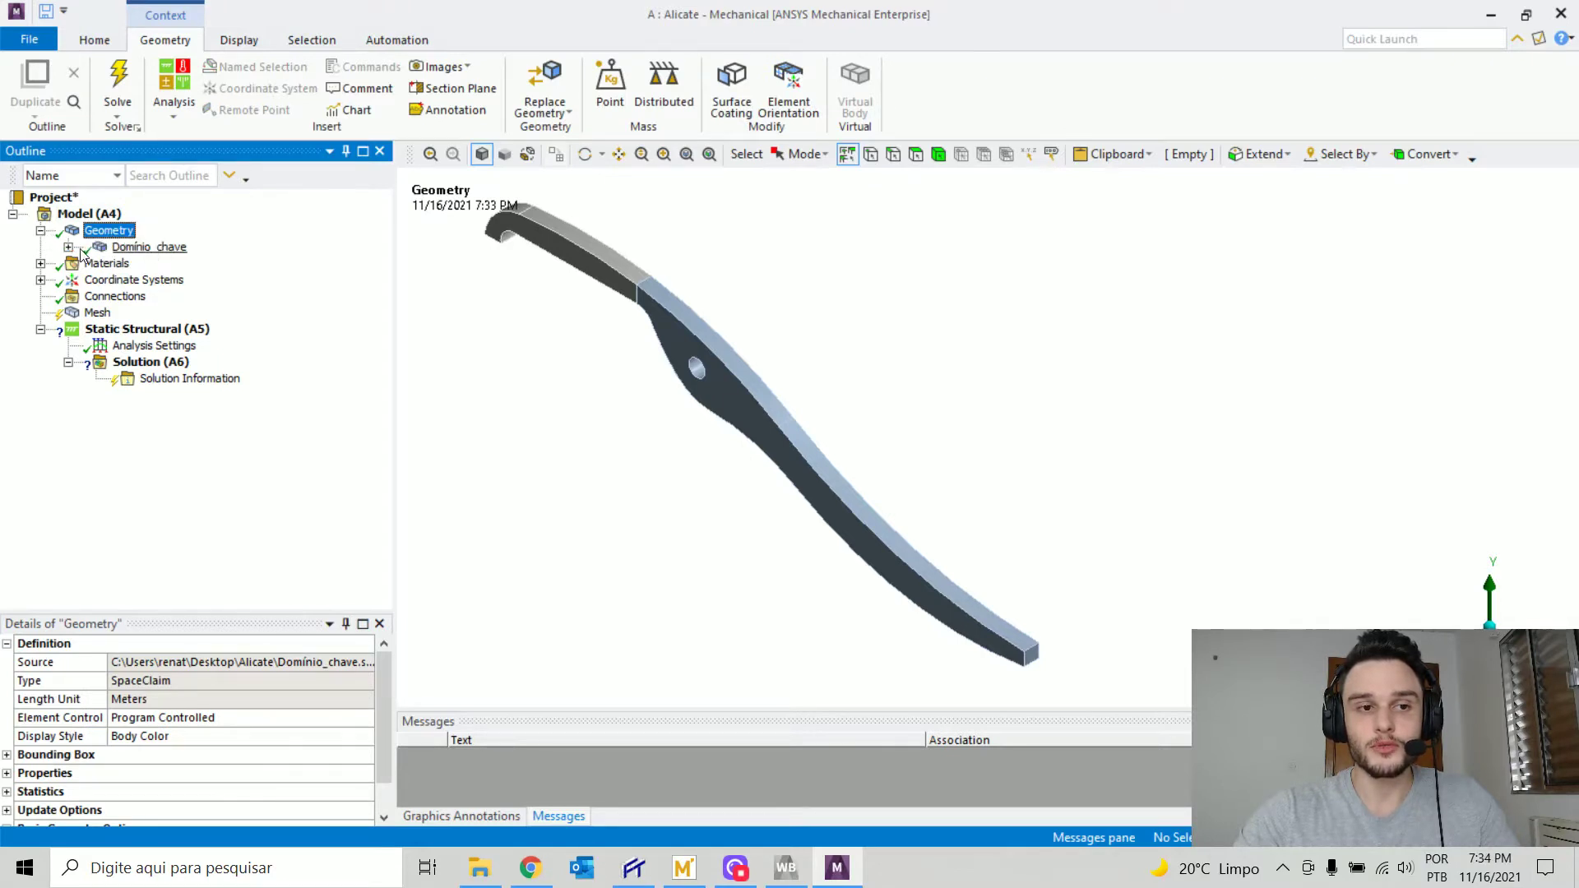
pyautogui.click(69, 247)
pyautogui.click(153, 264)
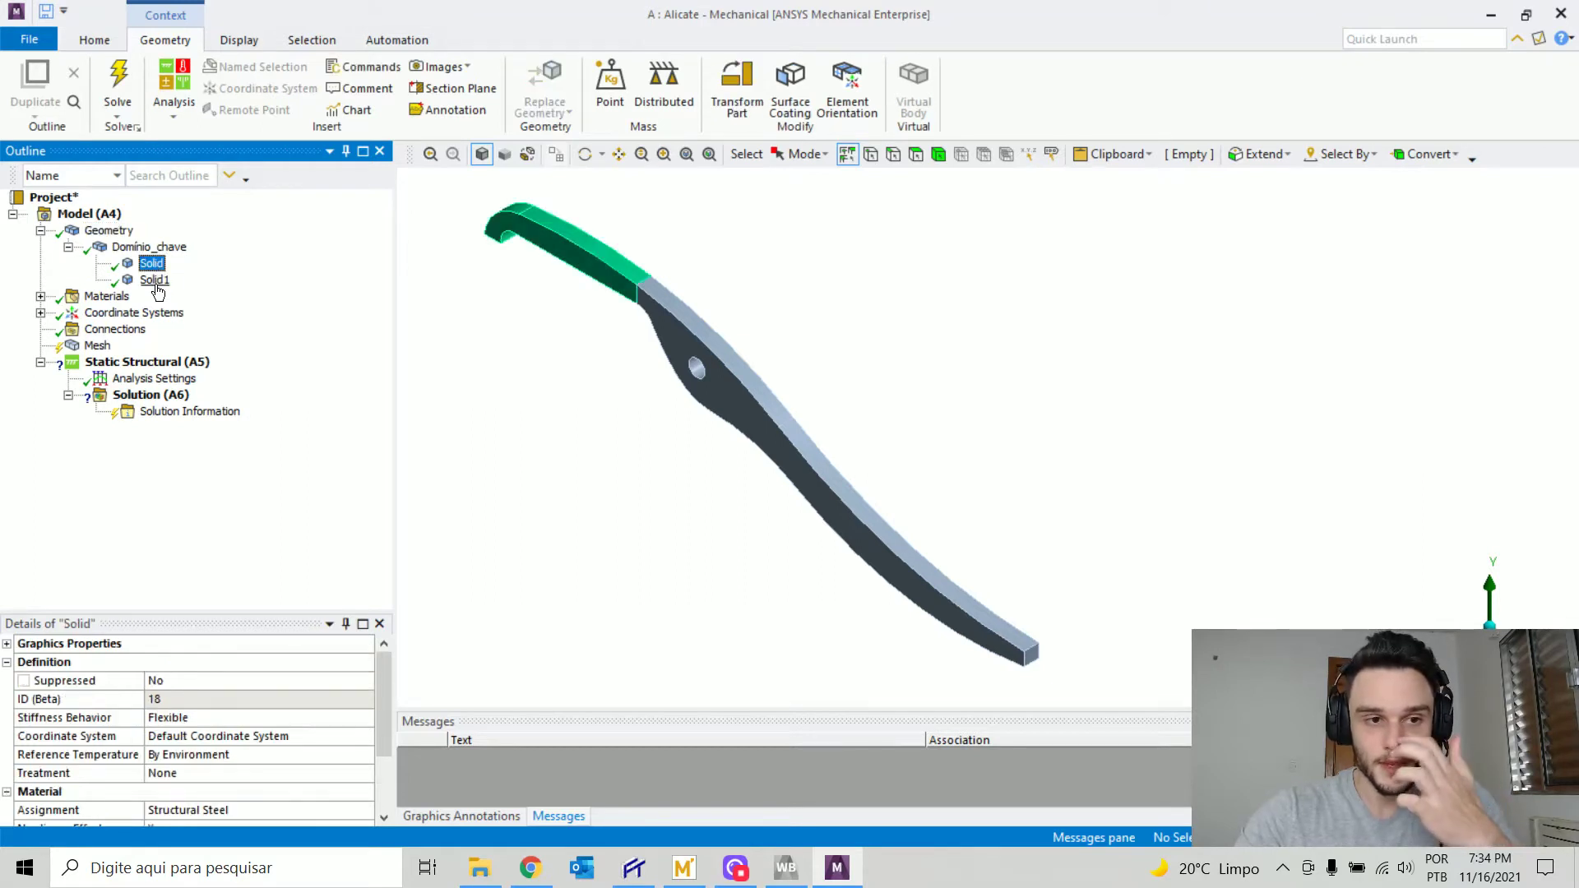
pyautogui.click(156, 285)
pyautogui.click(153, 266)
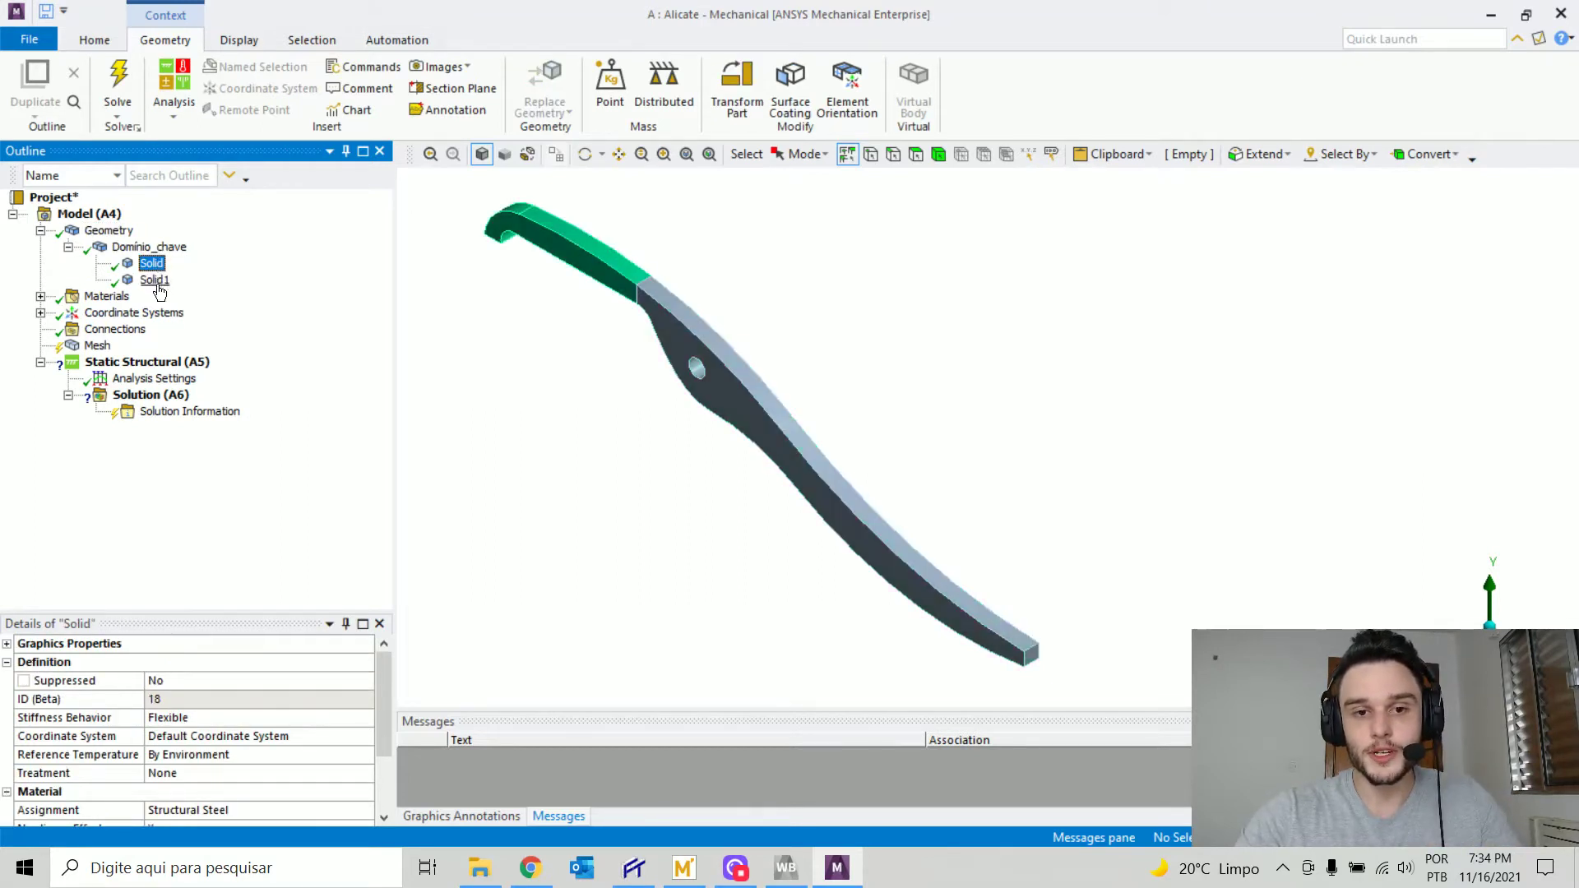
pyautogui.click(156, 281)
pyautogui.moveTo(863, 461); pyautogui.dragTo(1138, 461, button='middle')
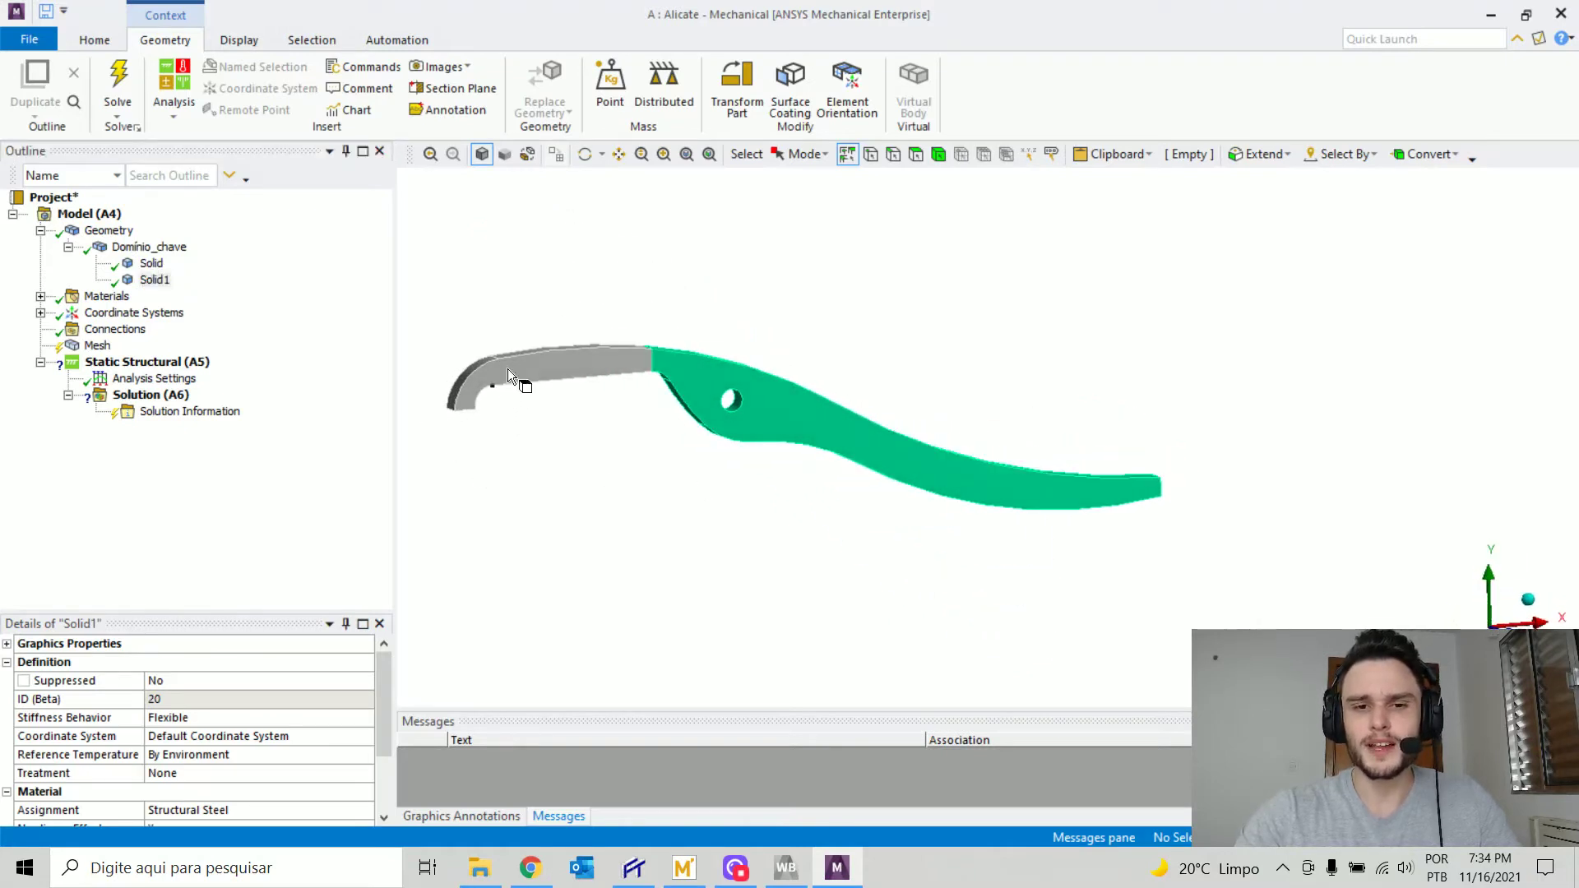
pyautogui.click(151, 264)
pyautogui.click(156, 281)
pyautogui.click(150, 264)
pyautogui.click(156, 281)
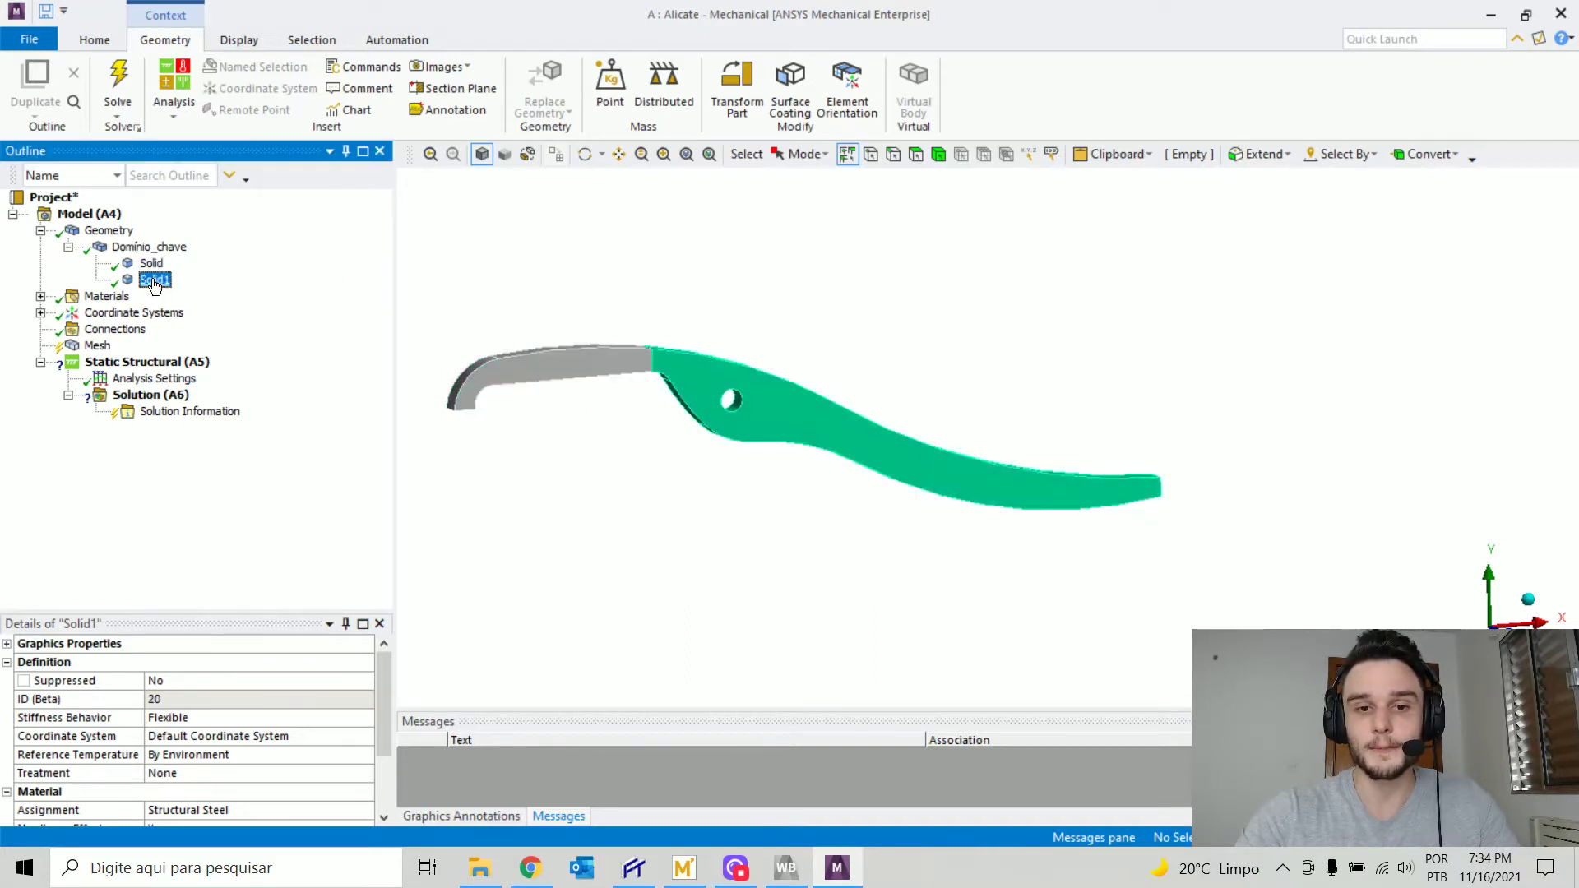
pyautogui.click(156, 265)
pyautogui.click(158, 280)
pyautogui.click(152, 264)
pyautogui.click(158, 280)
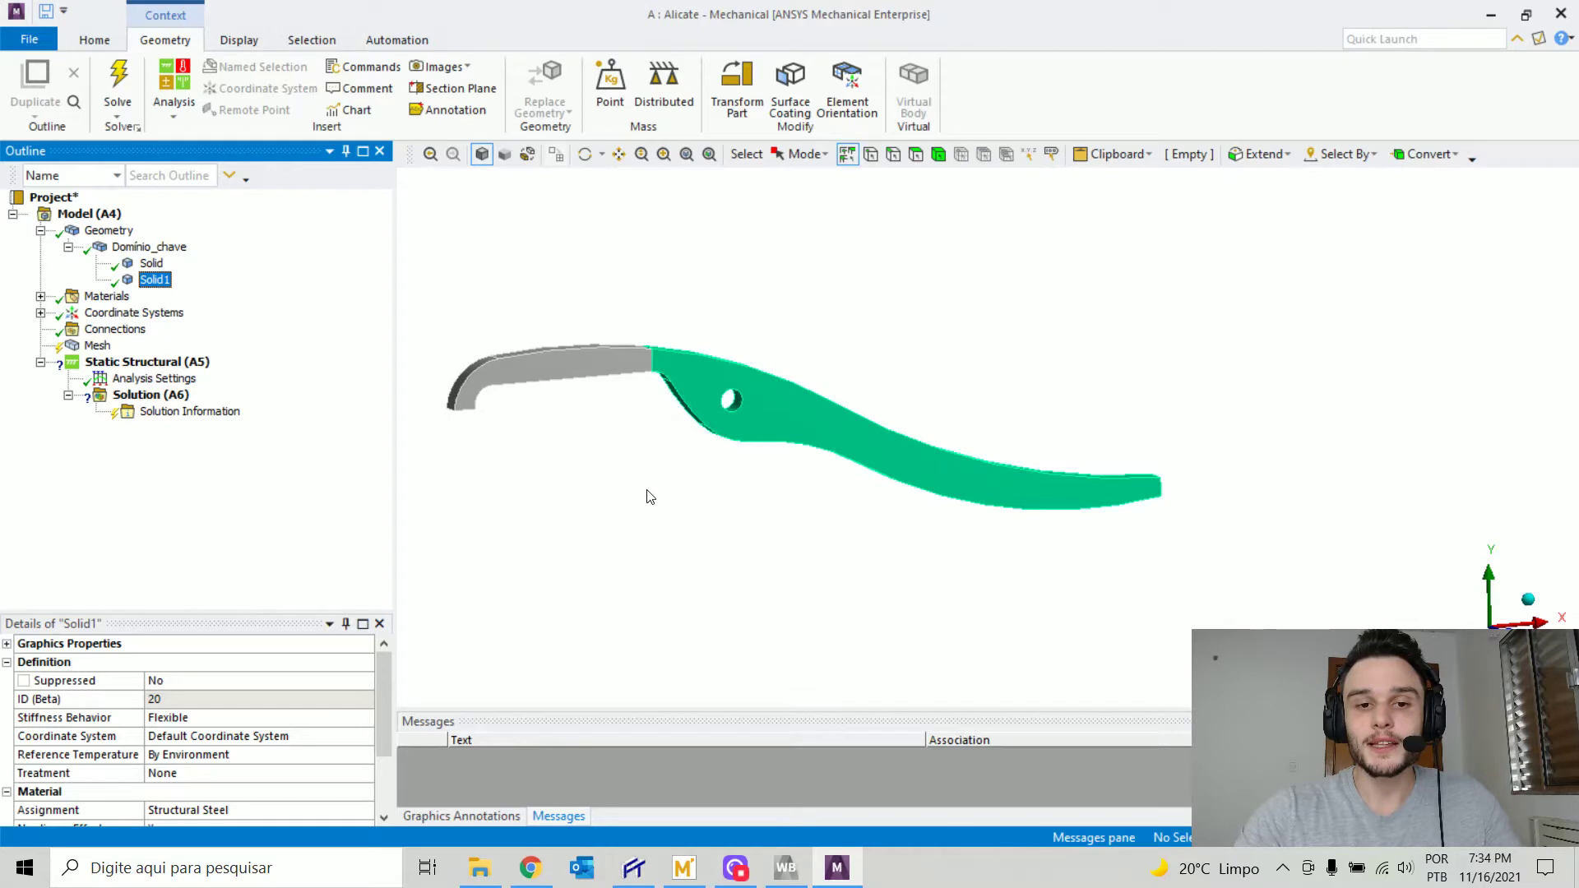
pyautogui.click(153, 279)
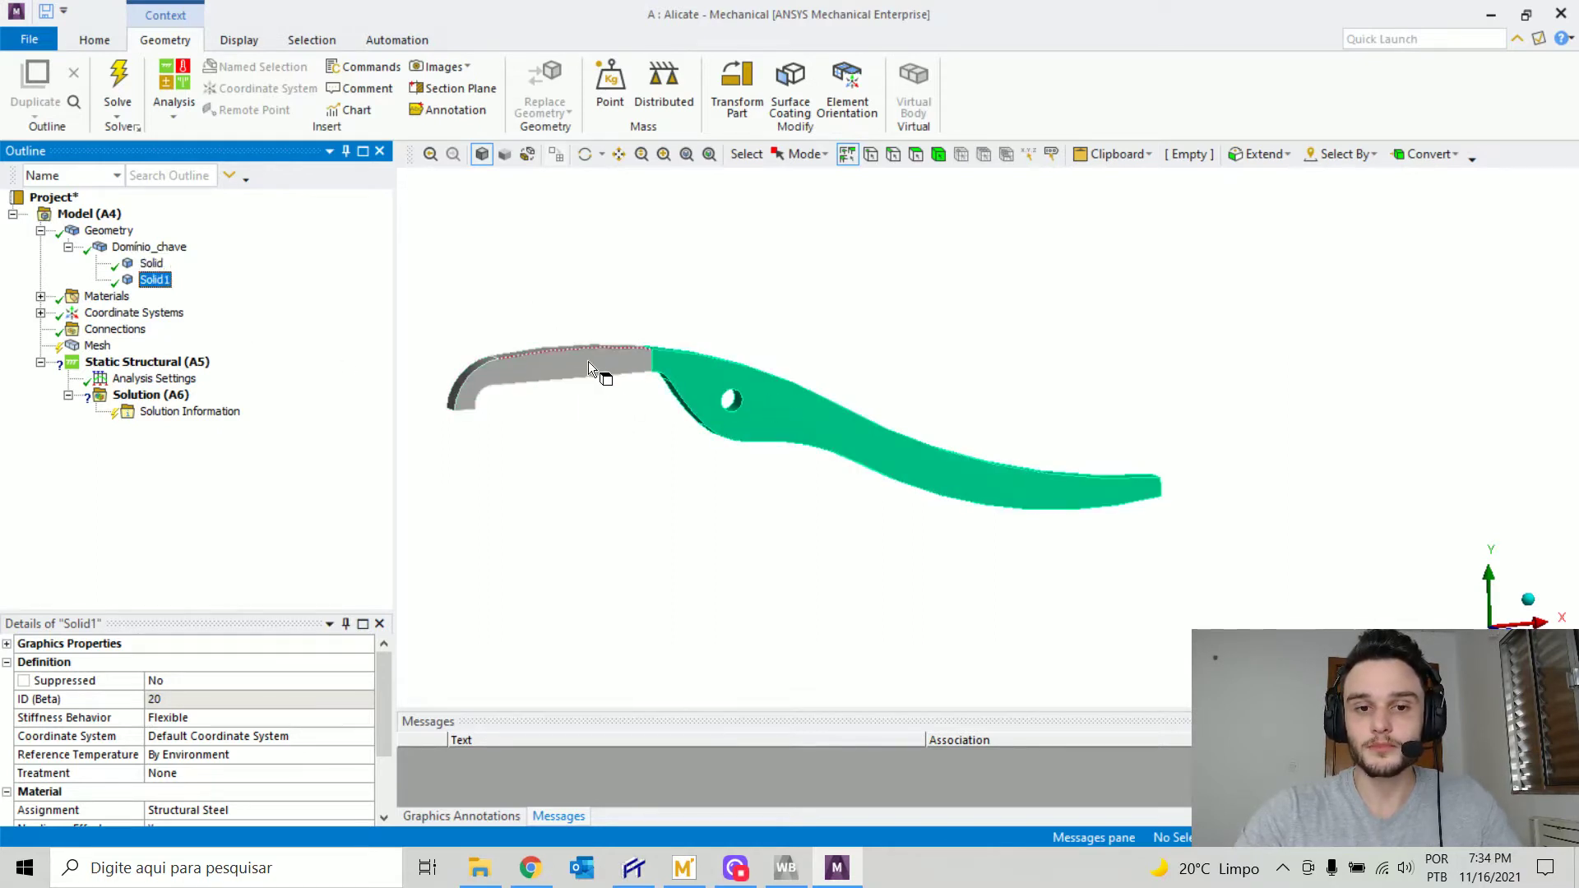
# - Examine the shared boundary between the jaw and handle bodies up close, picking geometry on both sides
pyautogui.scroll(5, 601, 349)
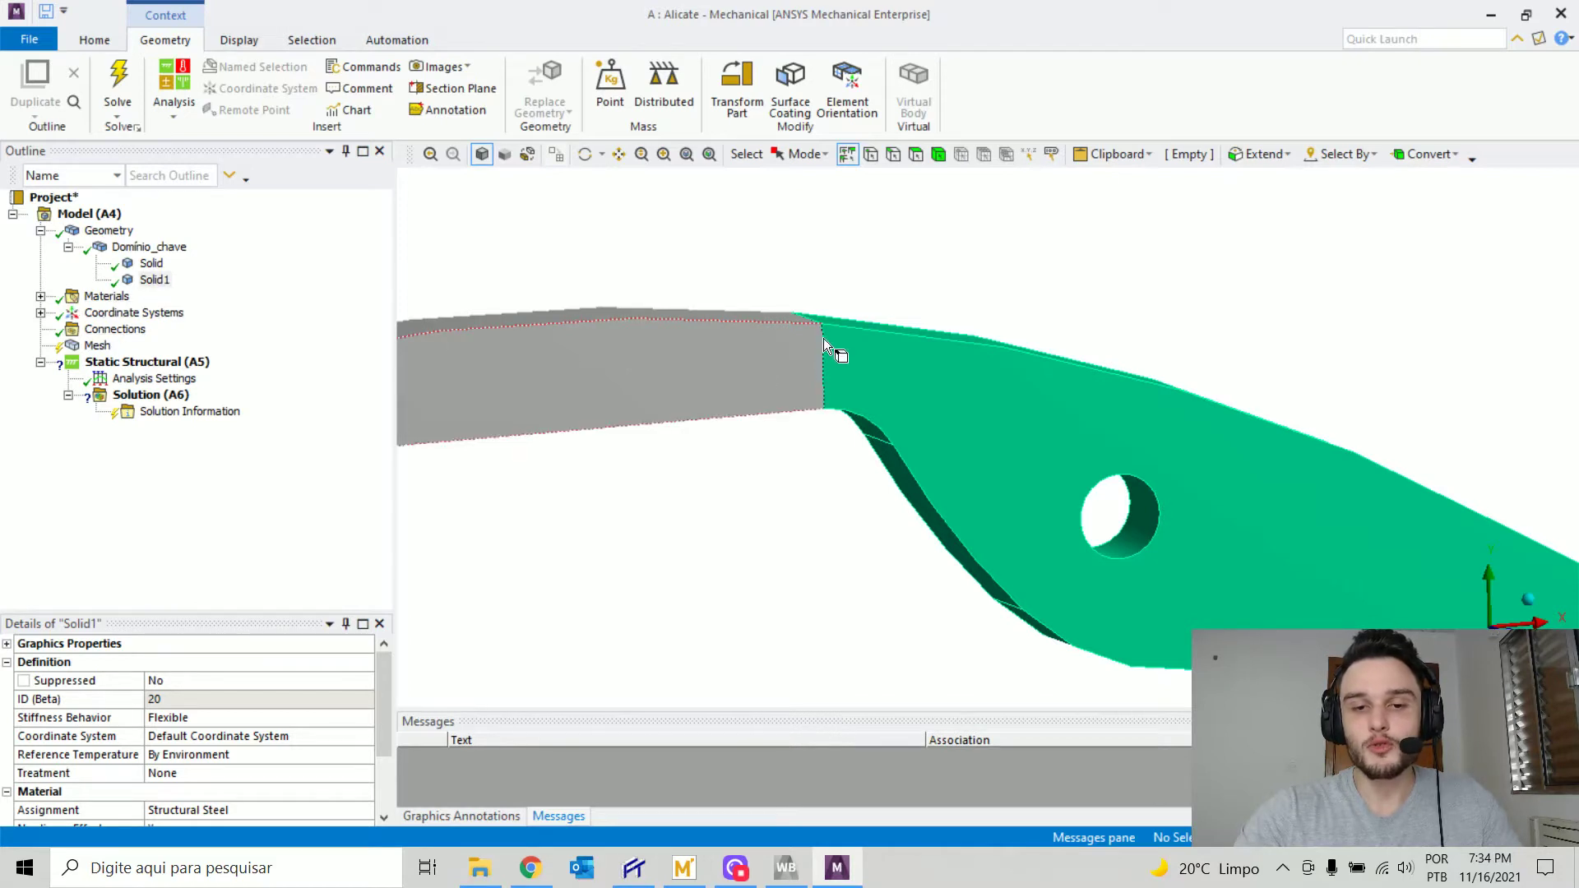
pyautogui.click(750, 414)
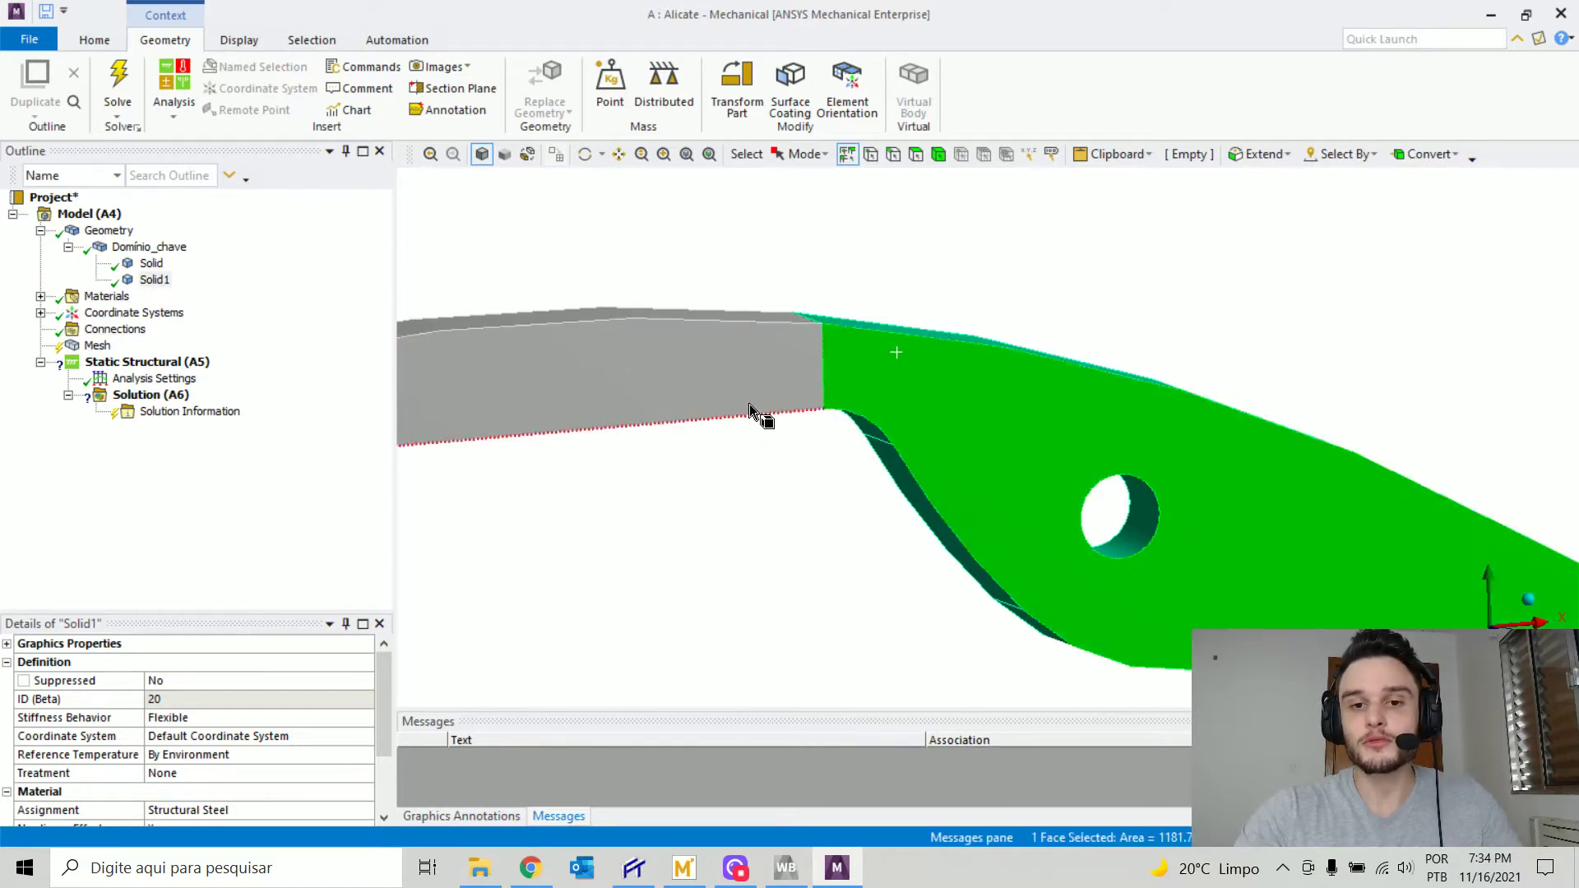
pyautogui.click(757, 378)
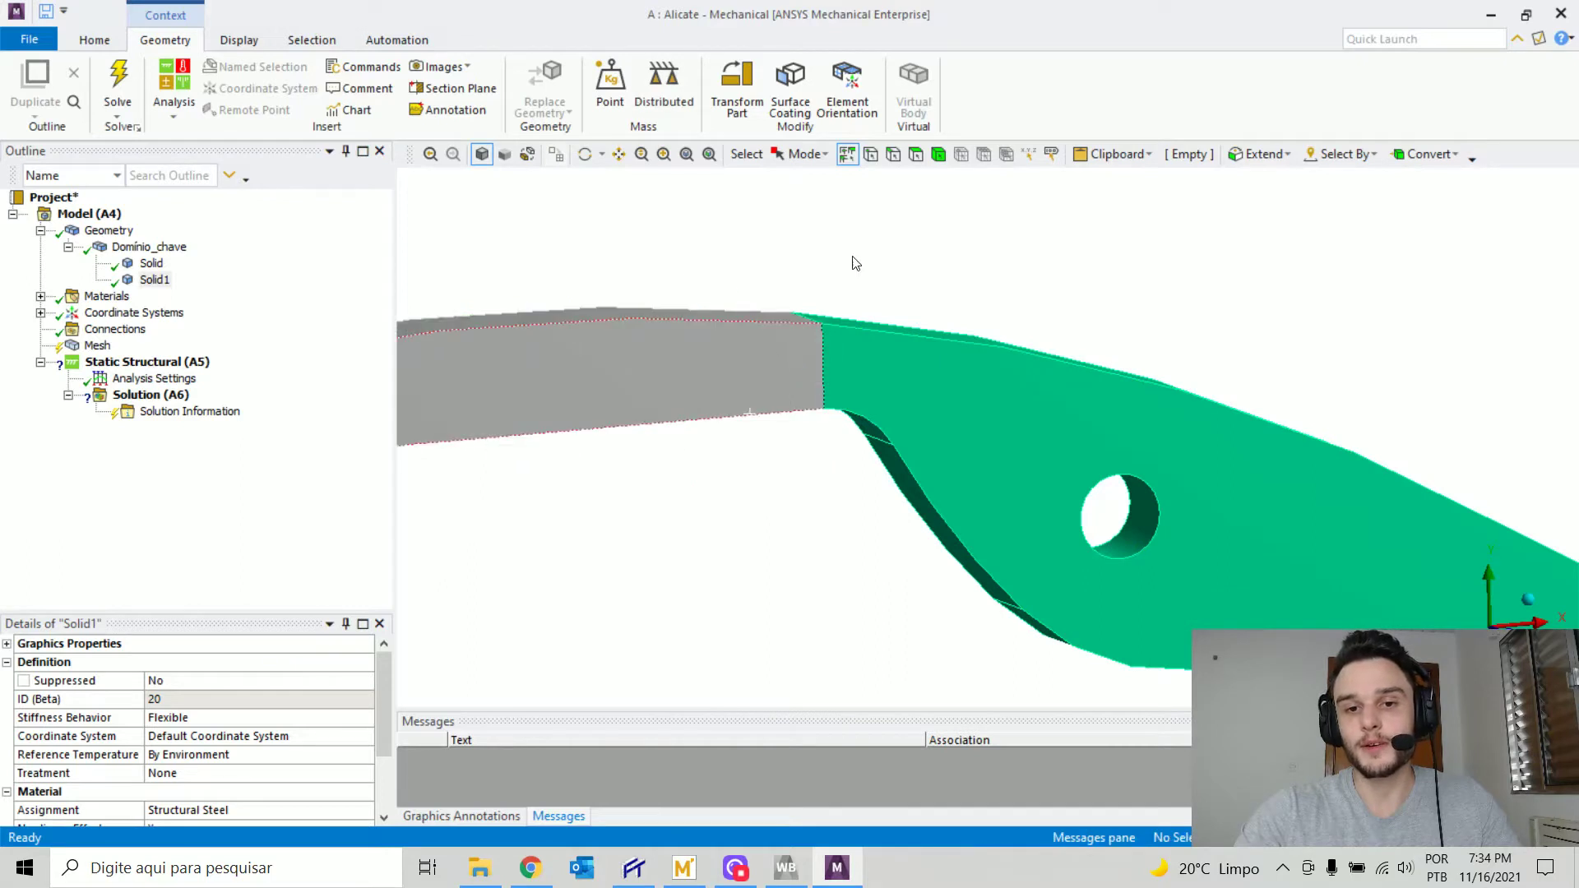
# - Examine the jaw's side face and its parent body, finishing with nothing picked and the whole pliers part in view
pyautogui.scroll(-2, 768, 390)
pyautogui.click(668, 444)
pyautogui.scroll(-2, 762, 425)
pyautogui.click(819, 413)
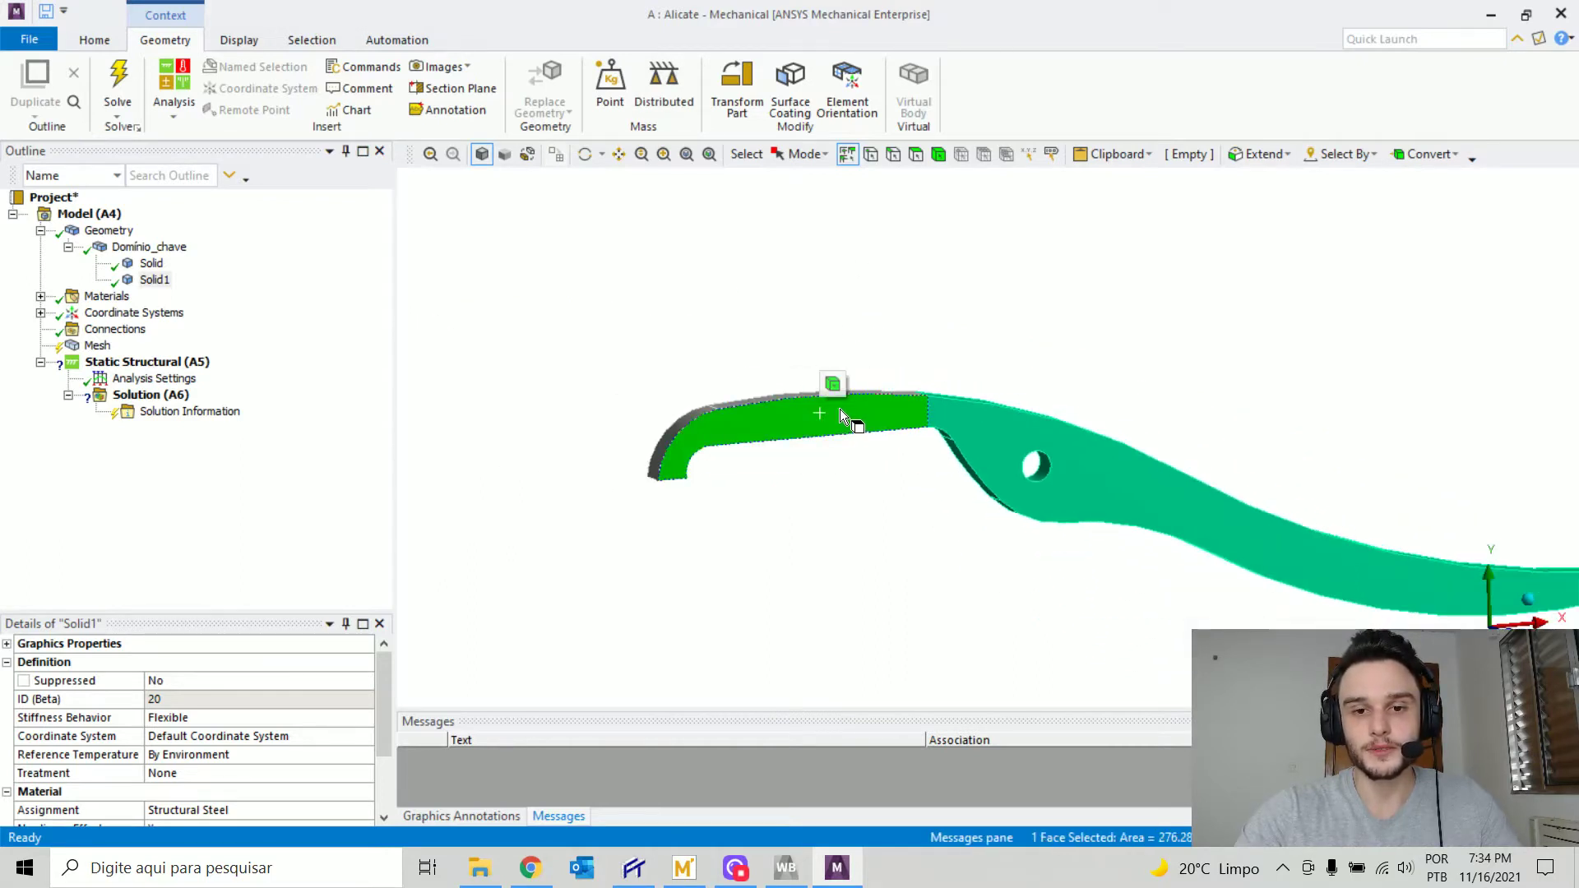
pyautogui.click(832, 387)
pyautogui.click(920, 325)
pyautogui.moveTo(821, 484); pyautogui.dragTo(837, 418, button='middle')
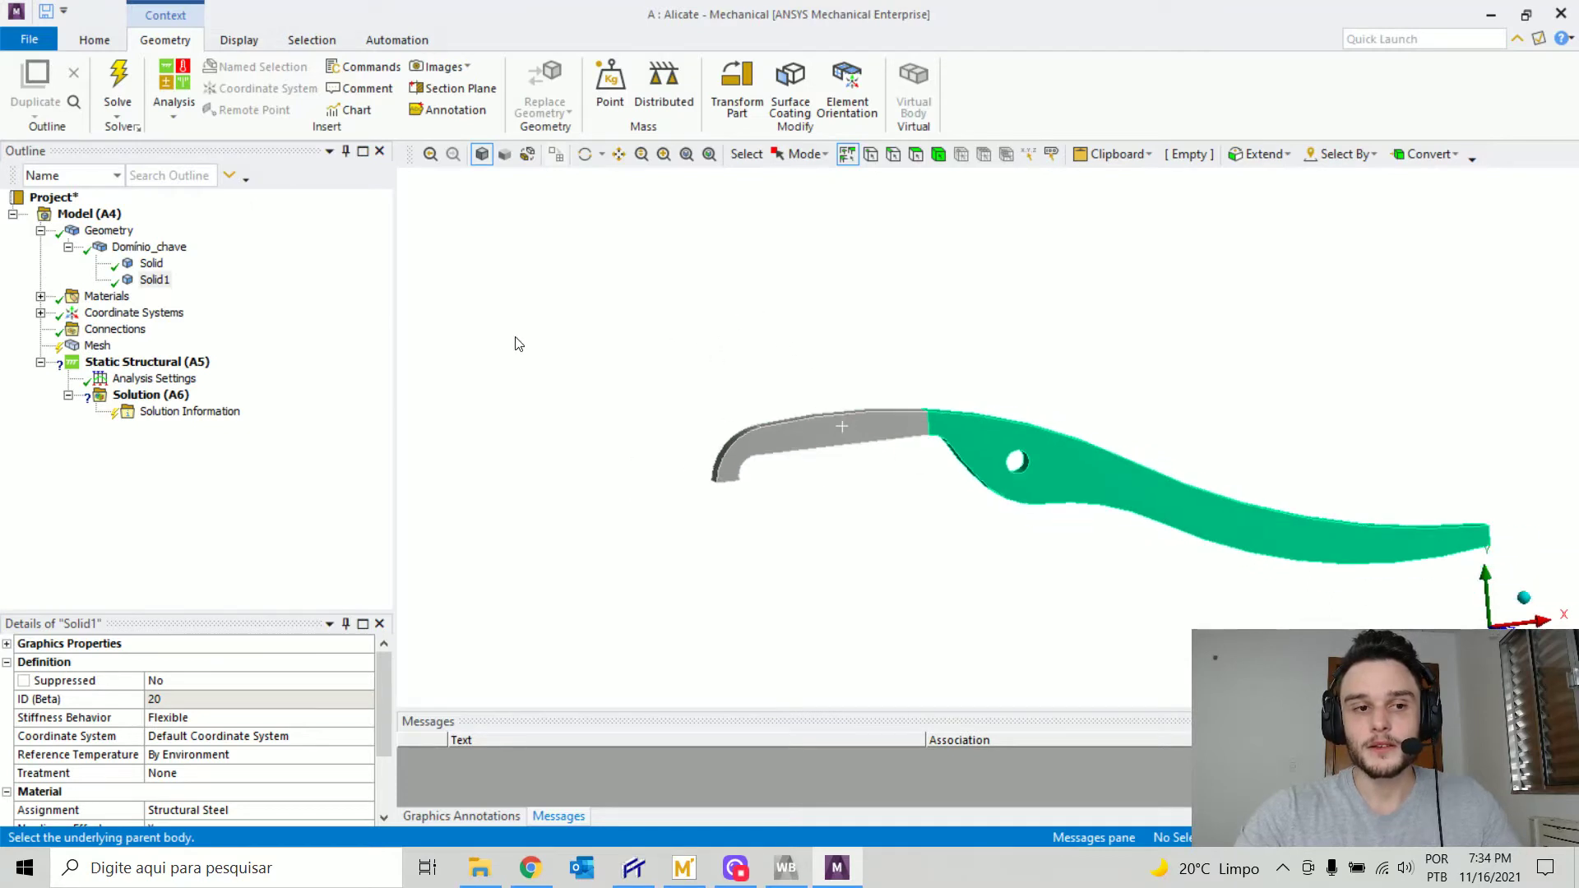
# - Highlight Solid and the whole Domínio_chave part in turn, and enlarge the details area to check Solid's material assignment
pyautogui.click(149, 264)
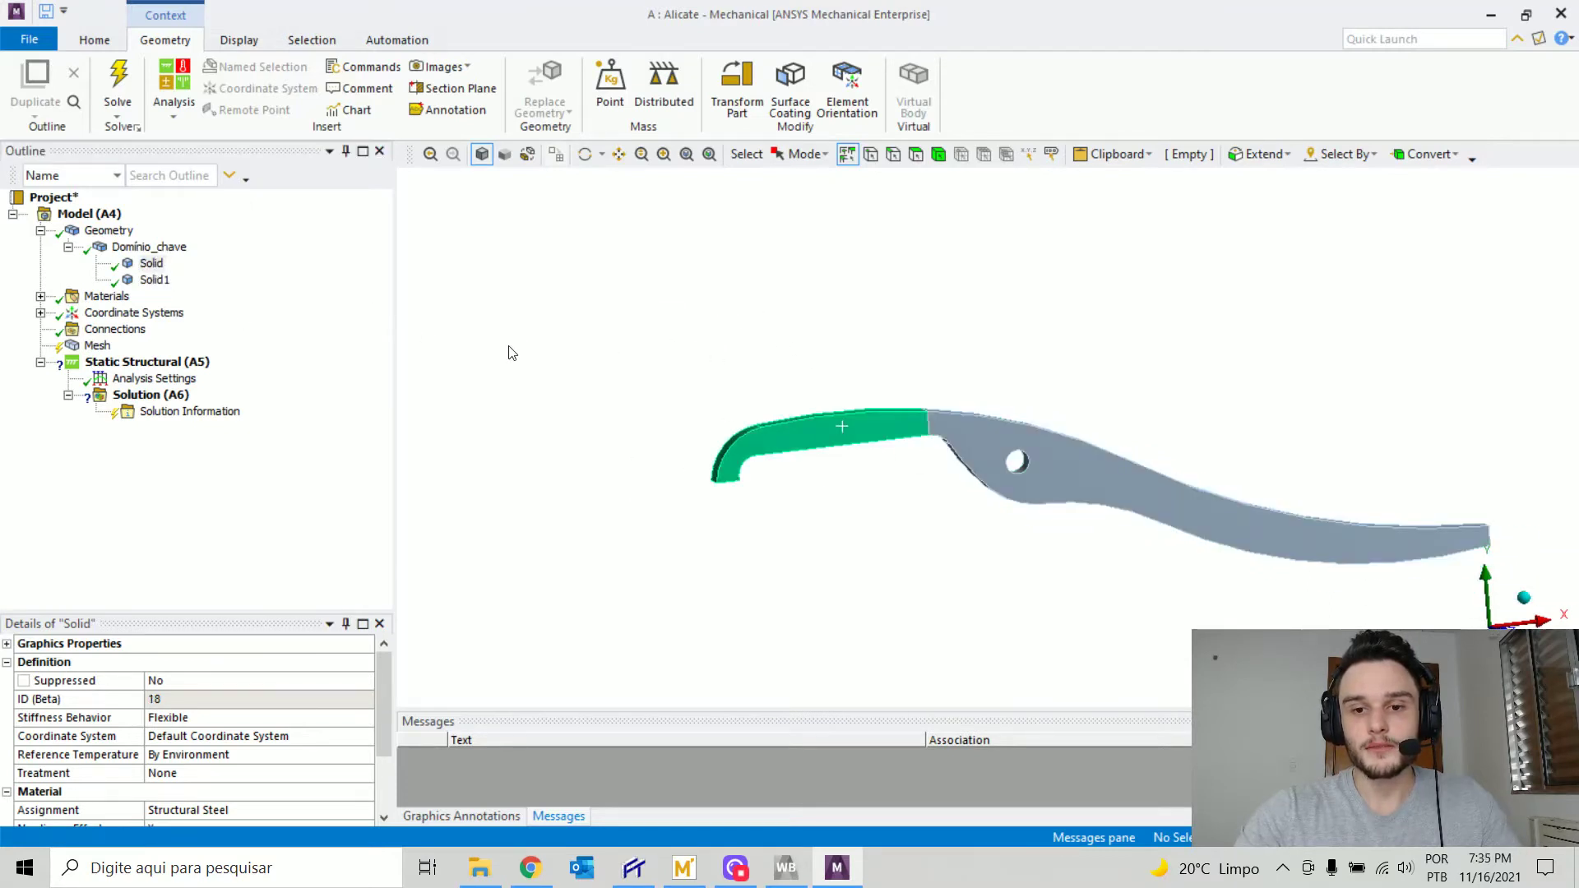
pyautogui.click(149, 246)
pyautogui.scroll(-2, 902, 431)
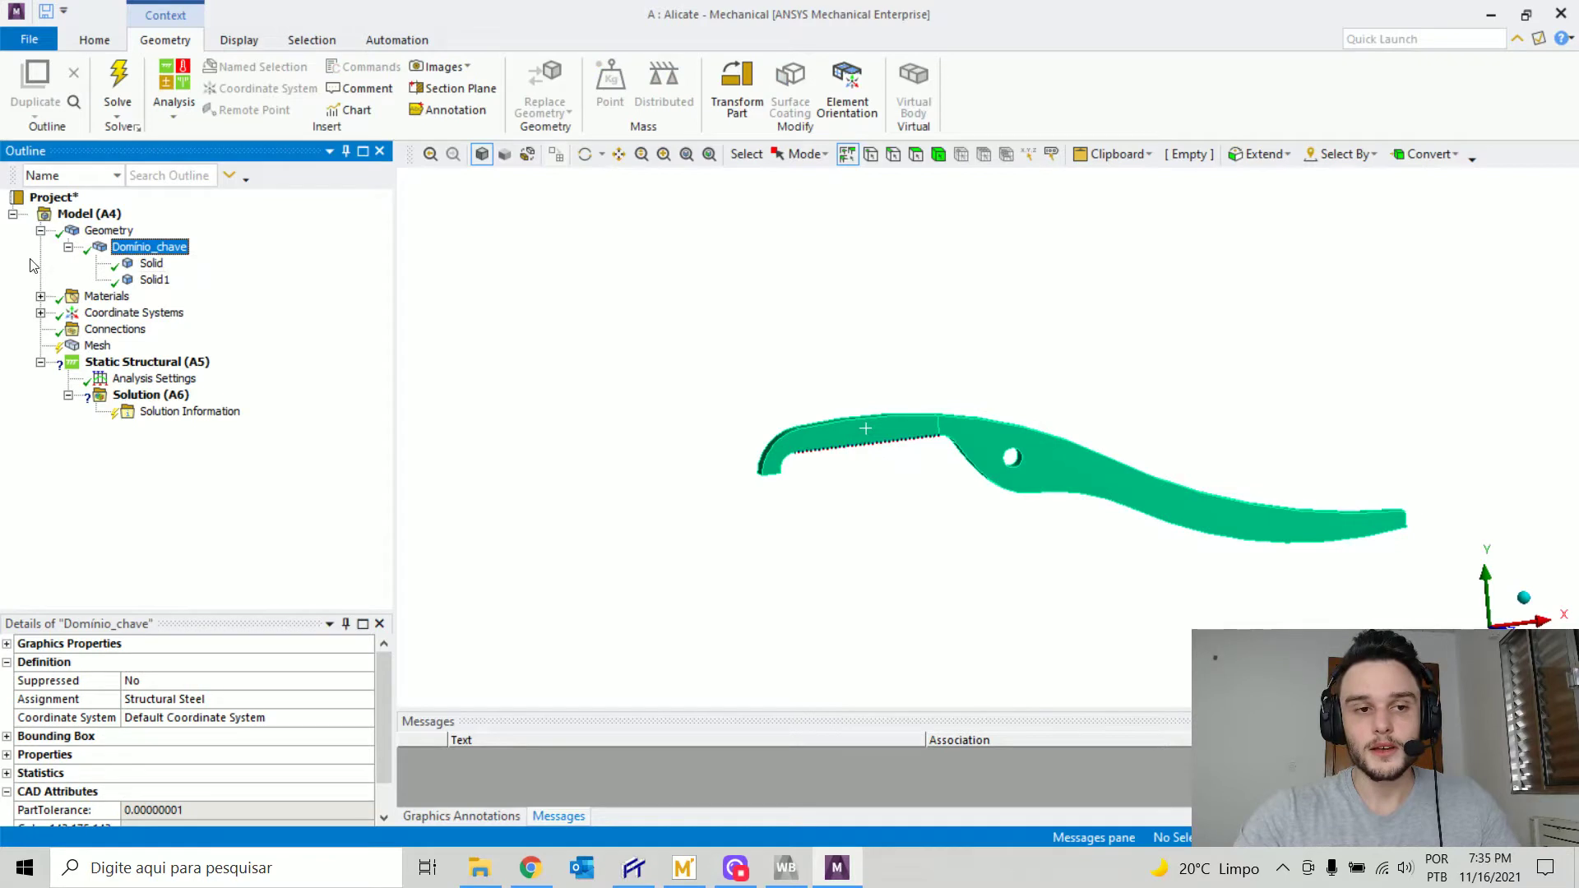
pyautogui.click(158, 264)
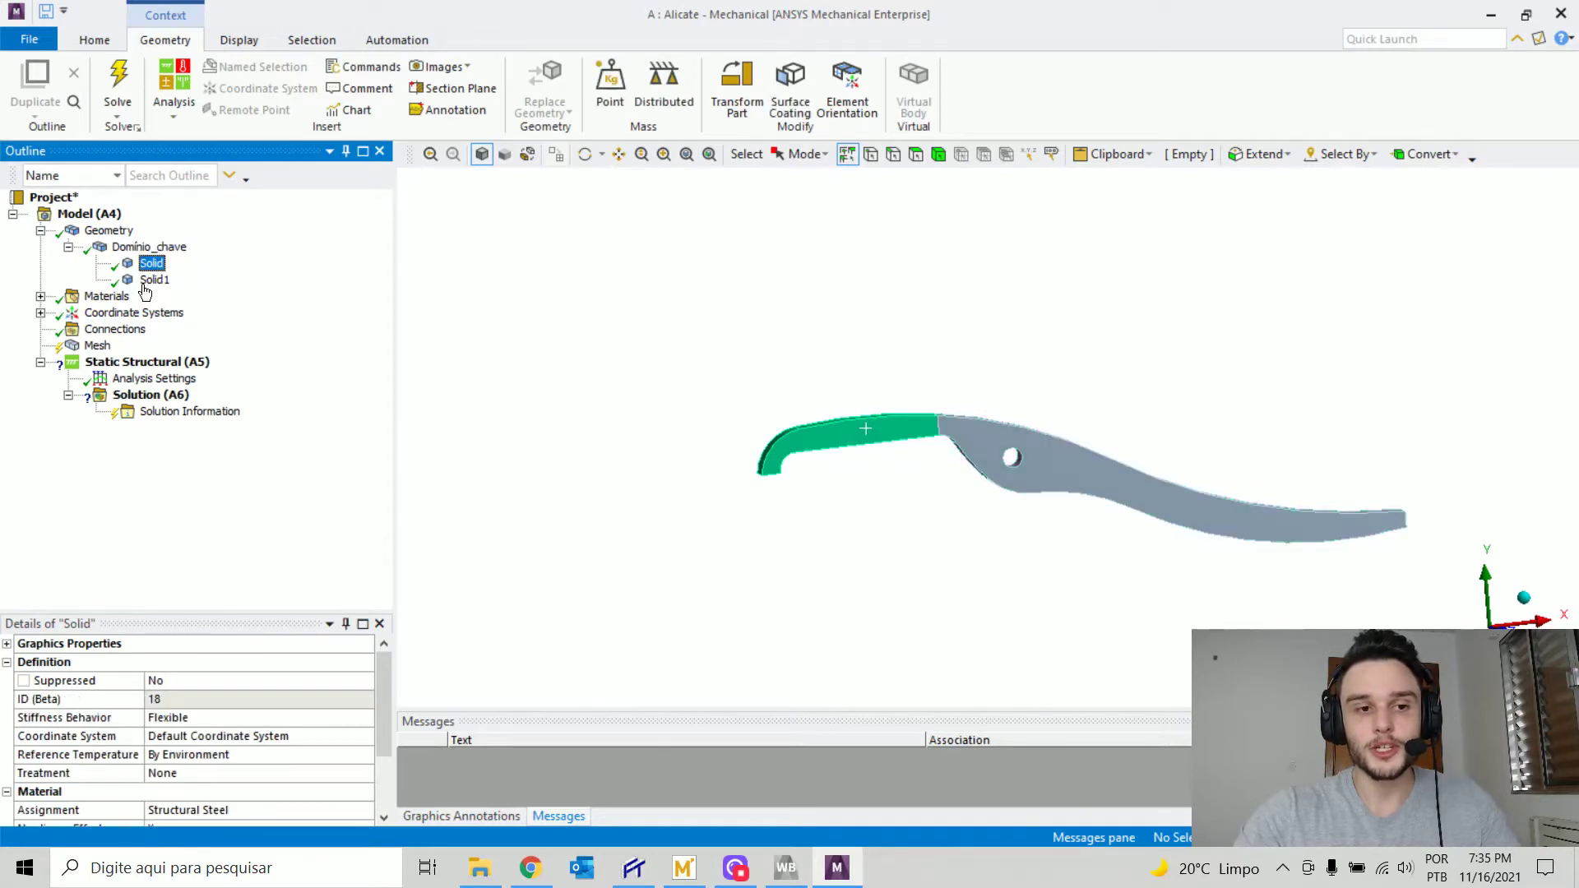
pyautogui.moveTo(218, 609); pyautogui.dragTo(123, 474)
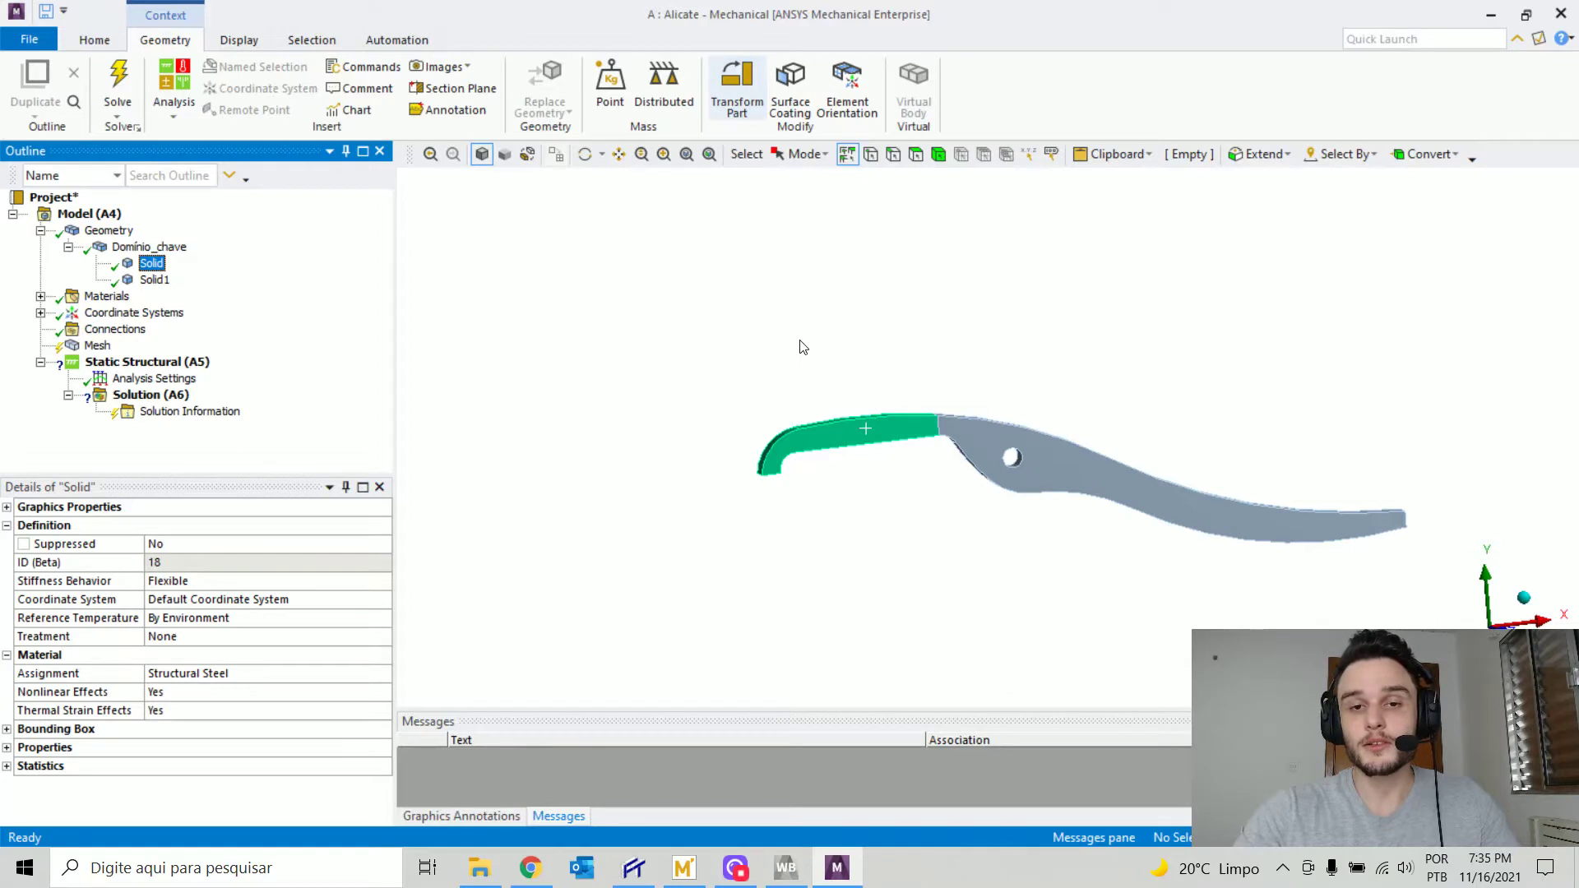
pyautogui.click(280, 676)
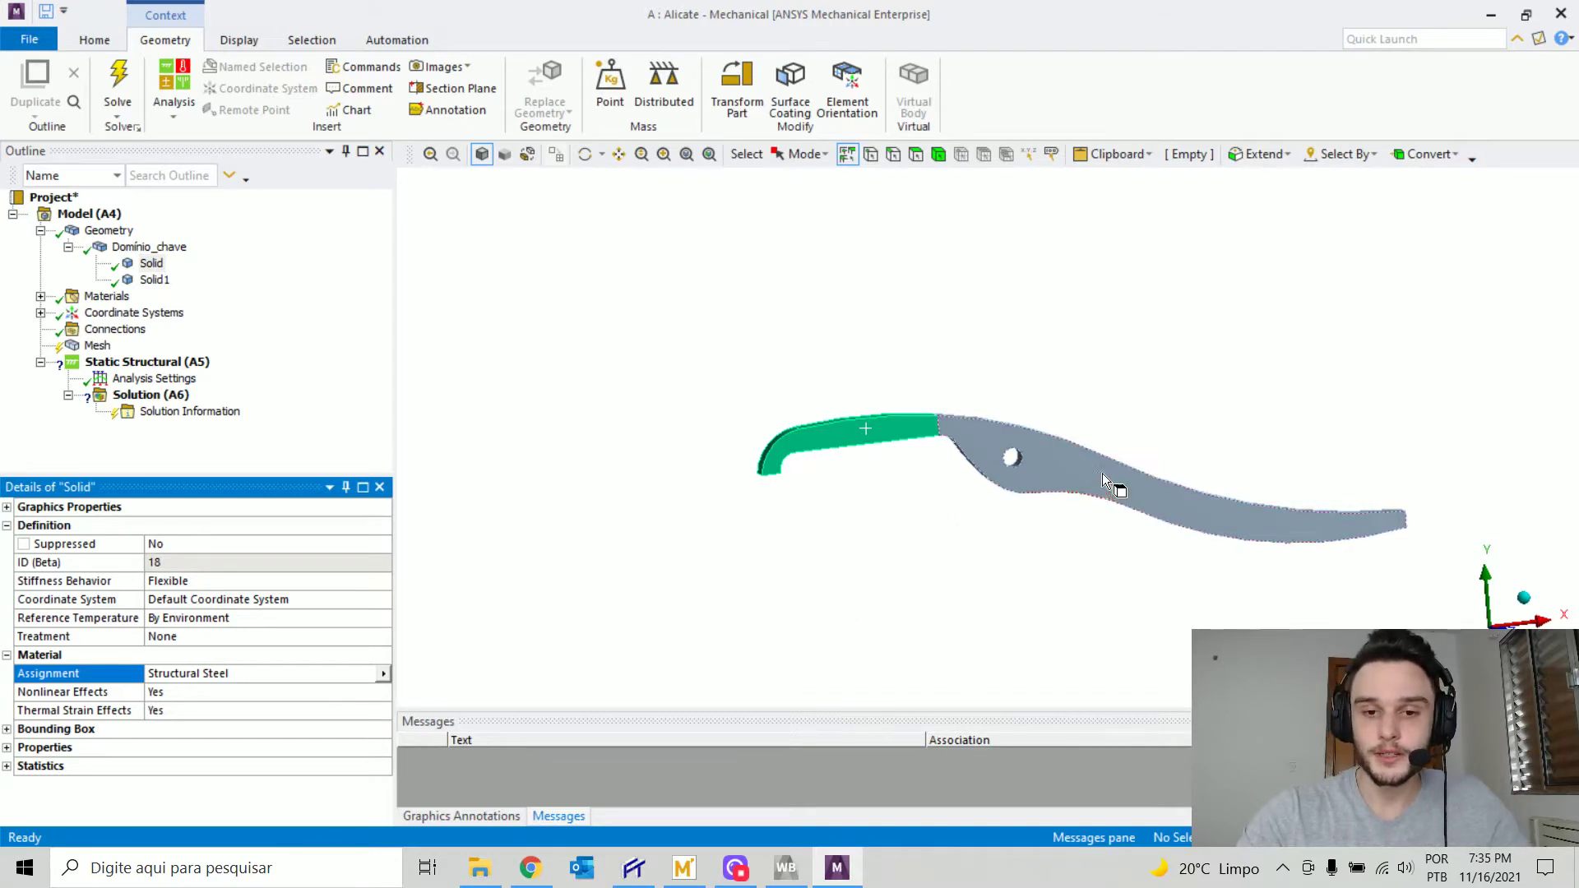
# - Compare the details and material assignment of Solid1 with those of Solid, finishing on Solid1
pyautogui.keyDown('ctrl'); pyautogui.moveTo(1102, 472); pyautogui.dragTo(870, 348, button='middle'); pyautogui.keyUp('ctrl')
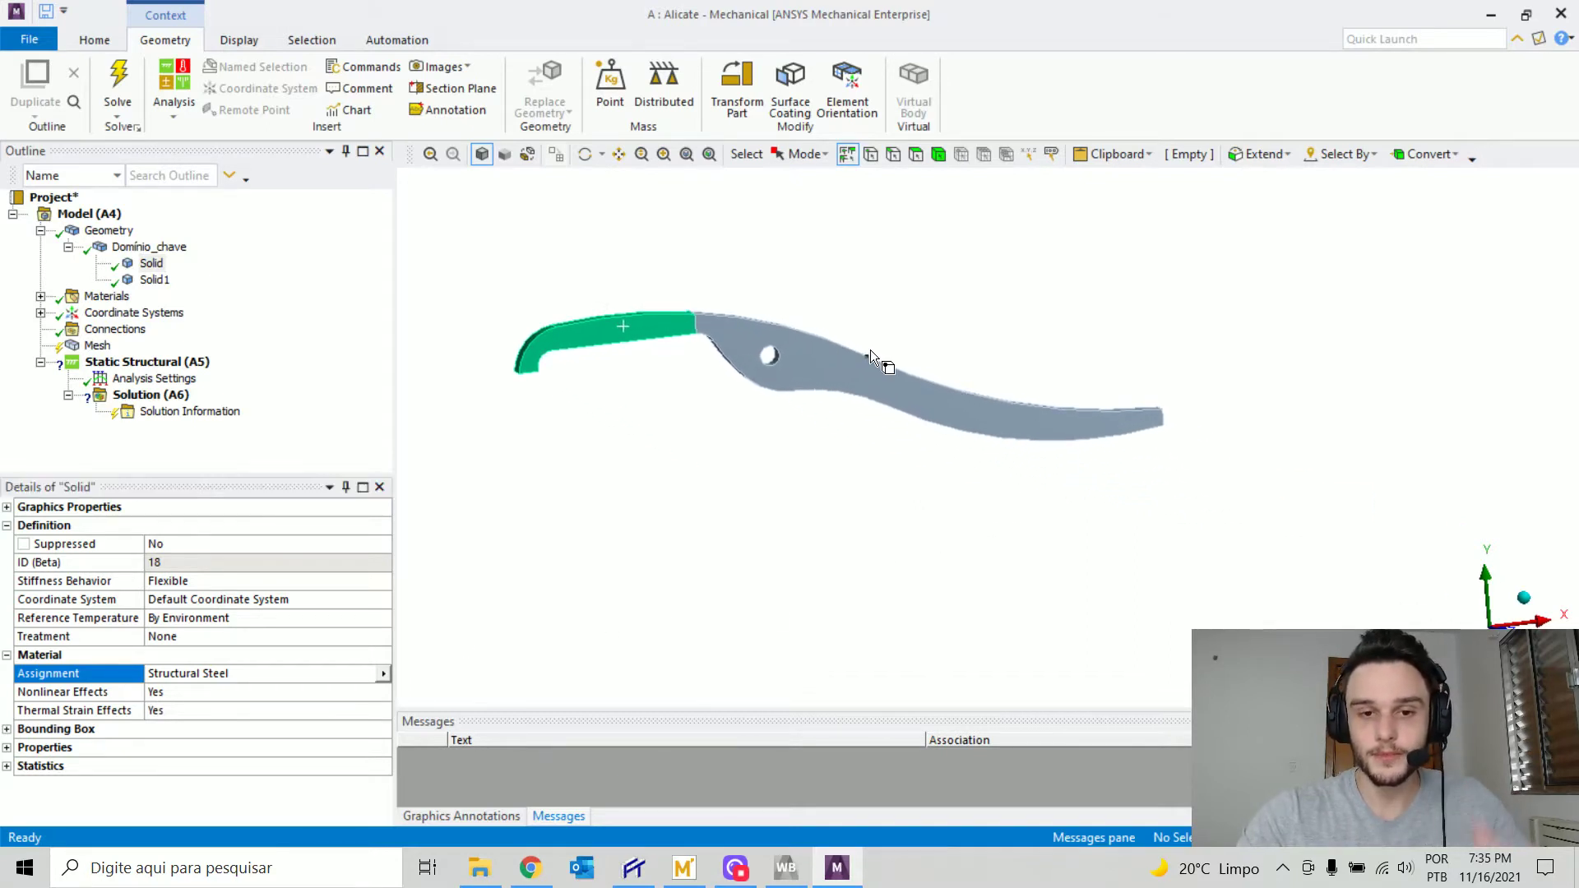
pyautogui.click(154, 279)
pyautogui.click(151, 263)
pyautogui.click(154, 280)
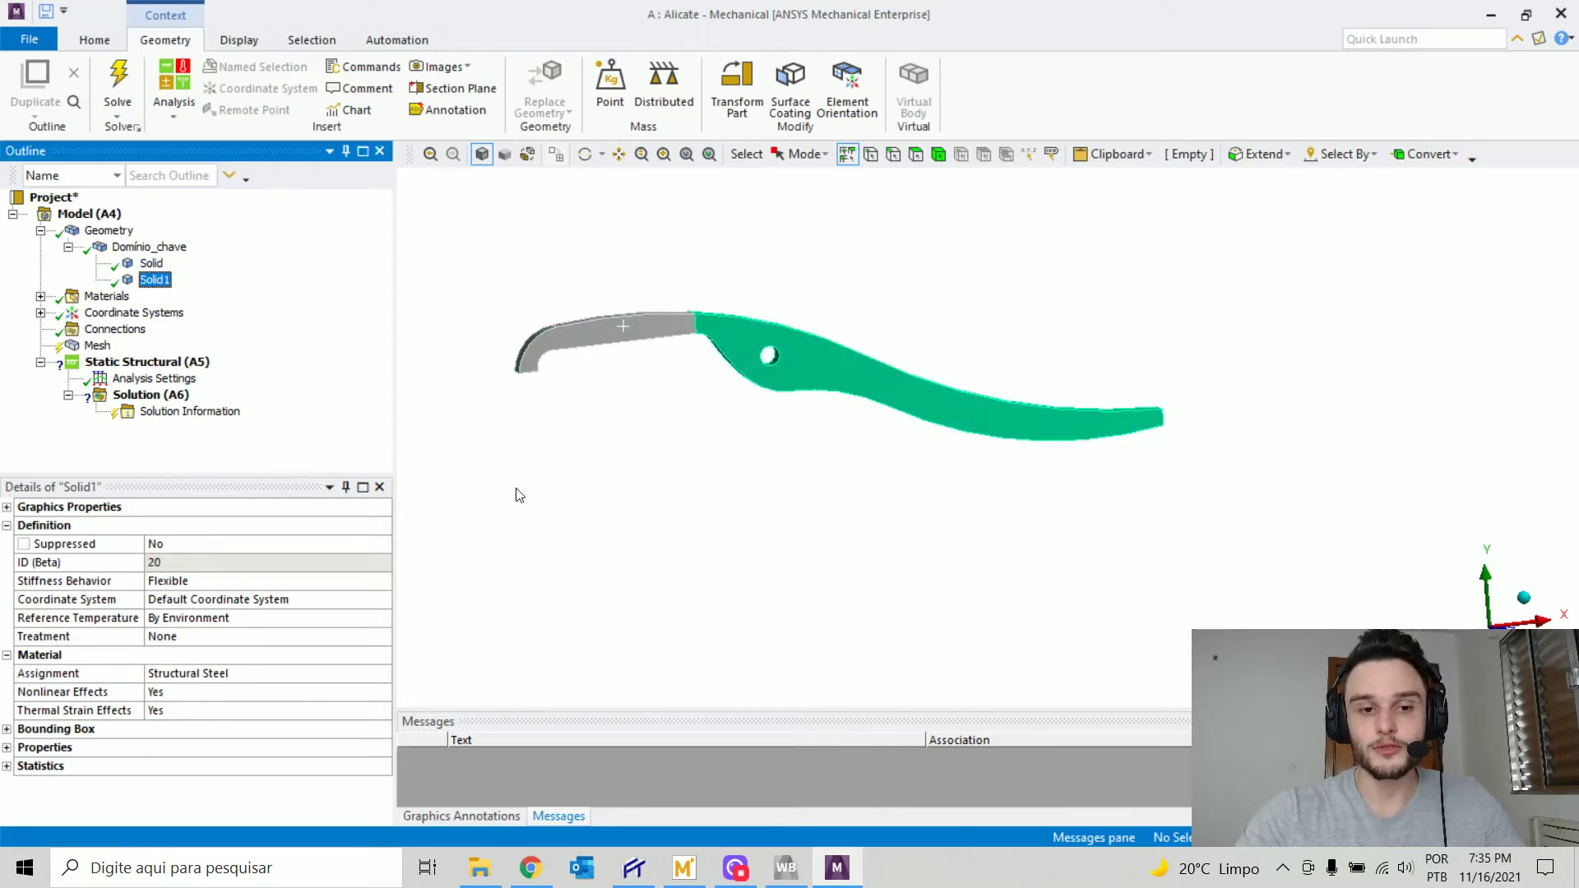
# - Collapse the Geometry branch, expand Materials and review the properties of Structural Steel
pyautogui.click(69, 247)
pyautogui.click(39, 230)
pyautogui.click(41, 247)
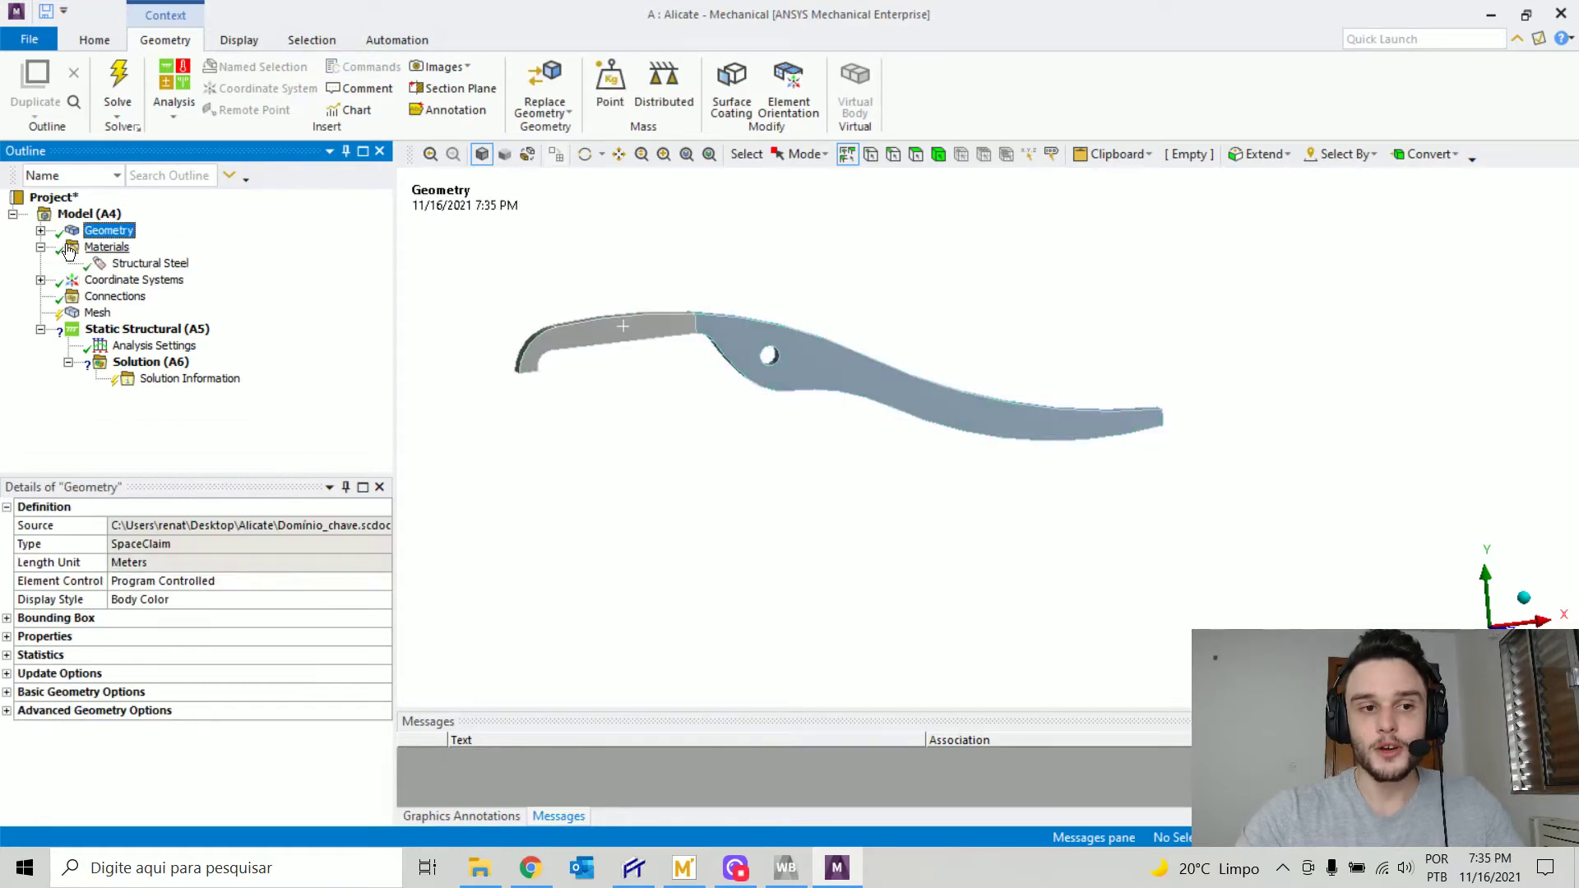
pyautogui.click(153, 265)
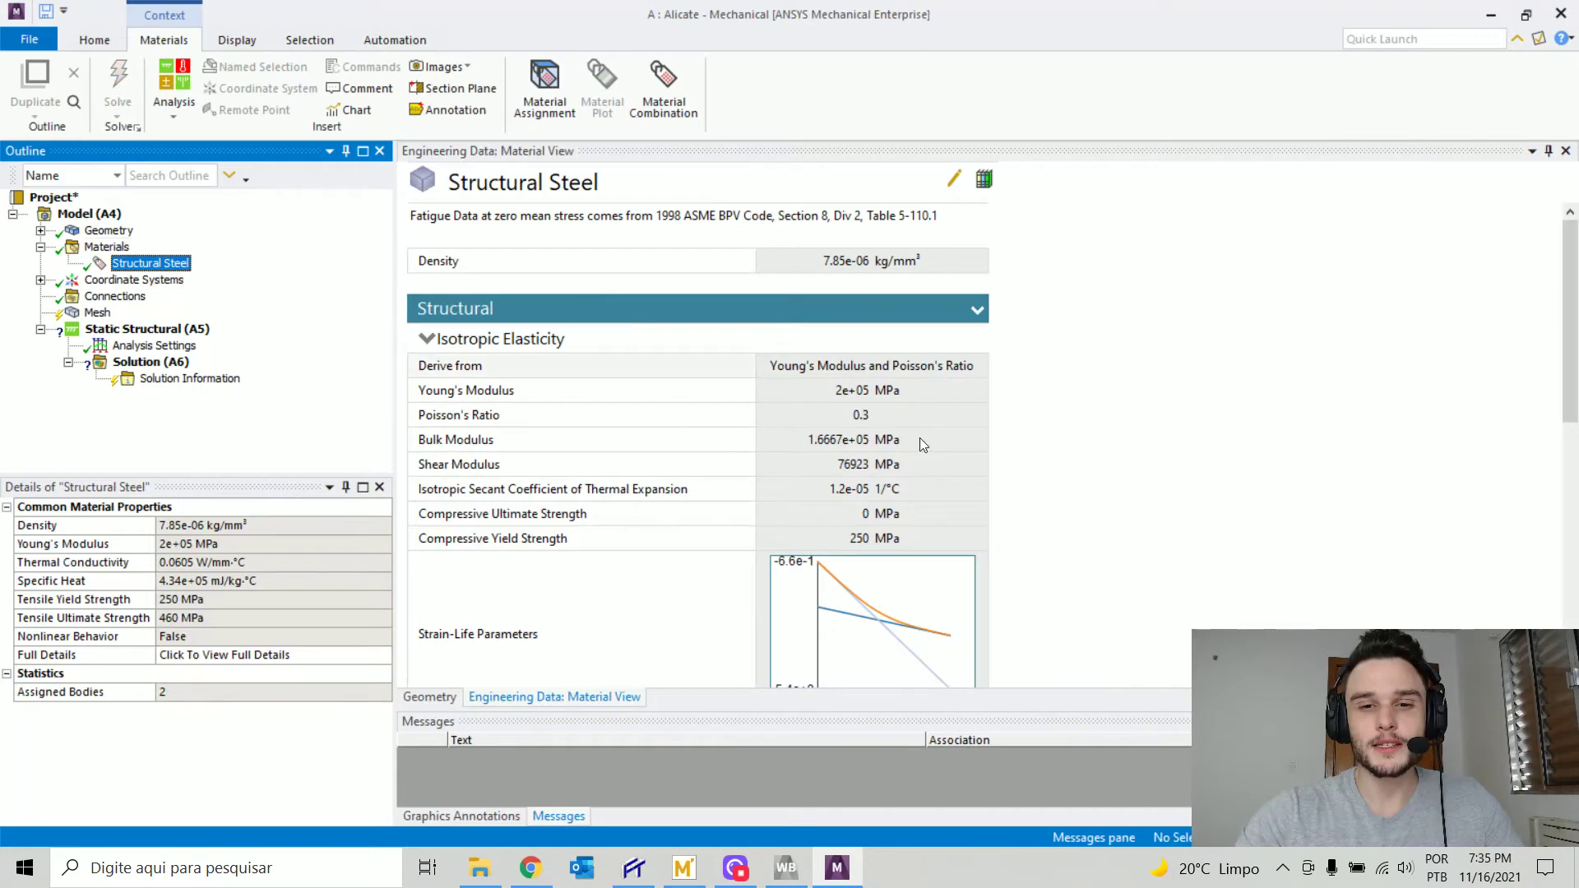
pyautogui.moveTo(444, 183); pyautogui.dragTo(596, 181)
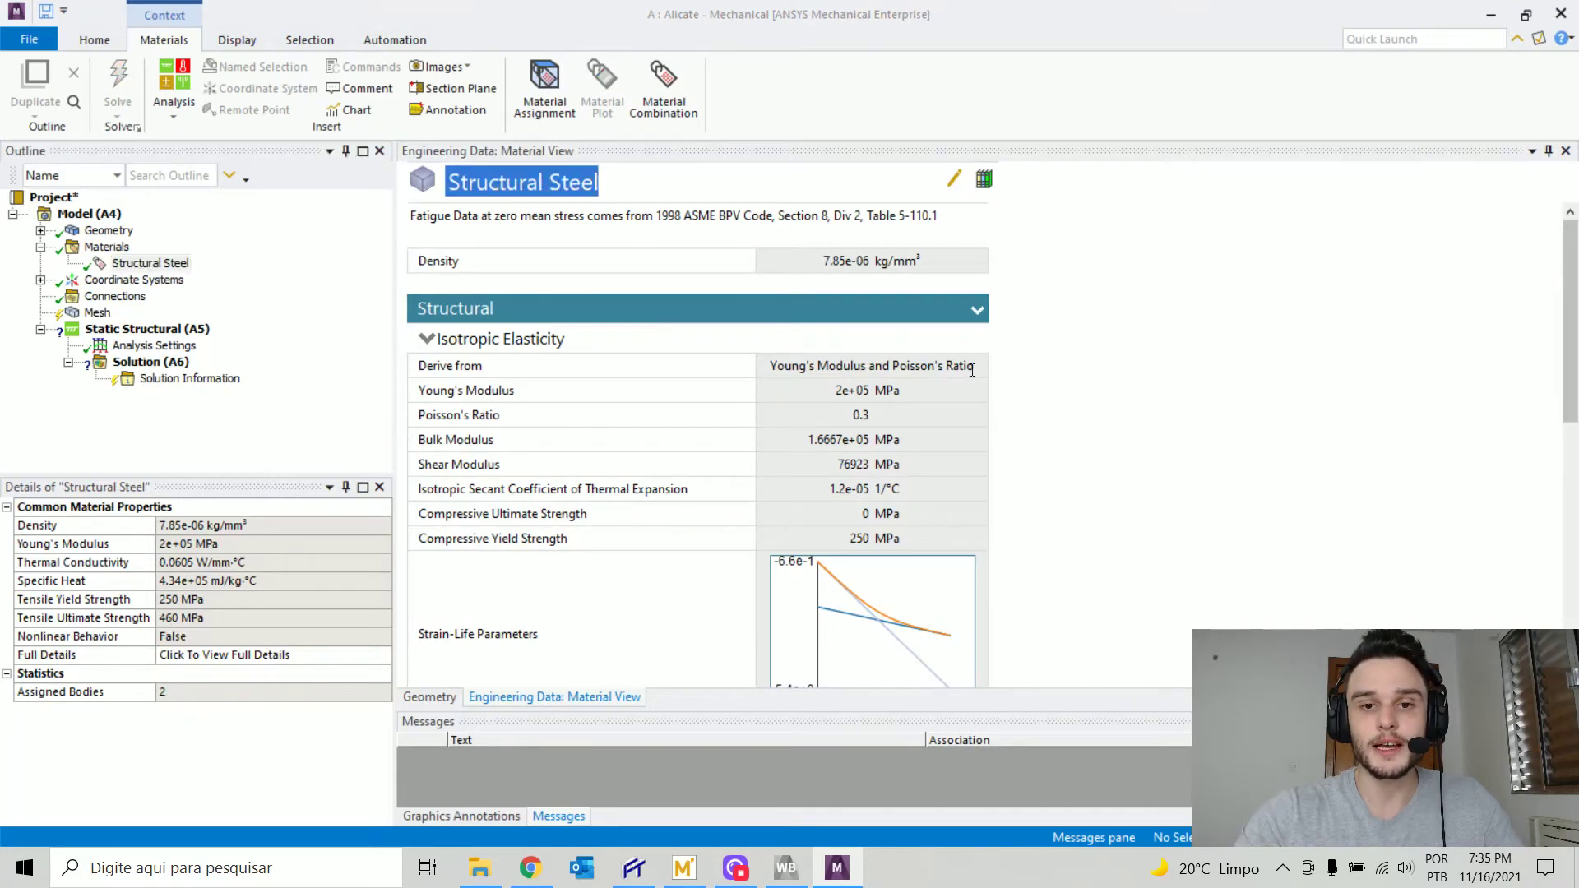
pyautogui.click(119, 262)
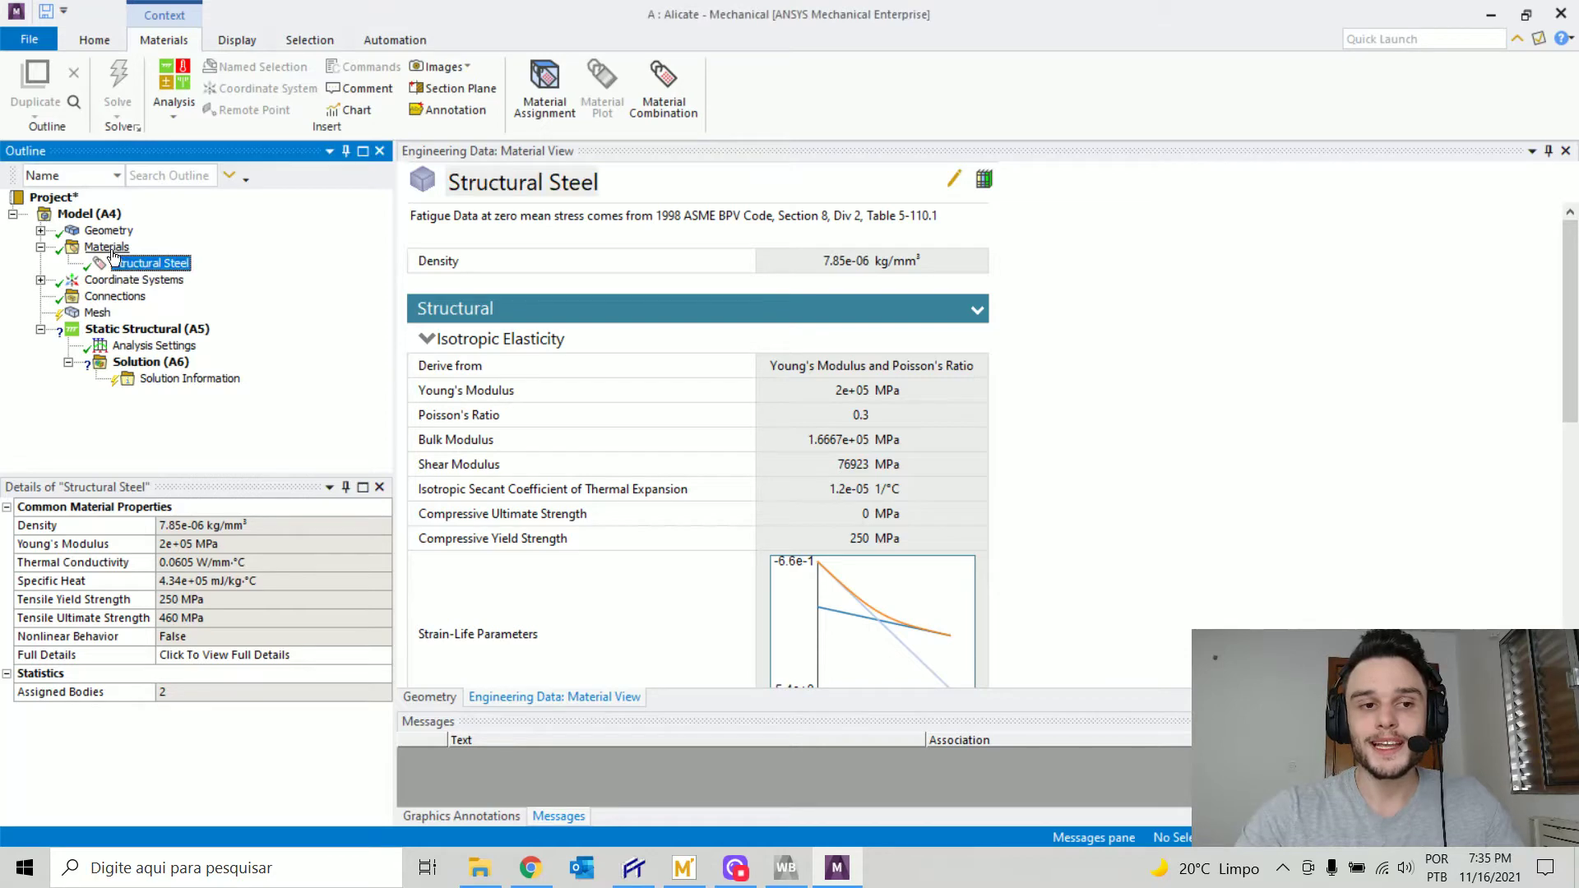
# - Look at the Alicate system's Engineering Data cell in Workbench, return to Mechanical and collapse the Materials branch
pyautogui.click(785, 867)
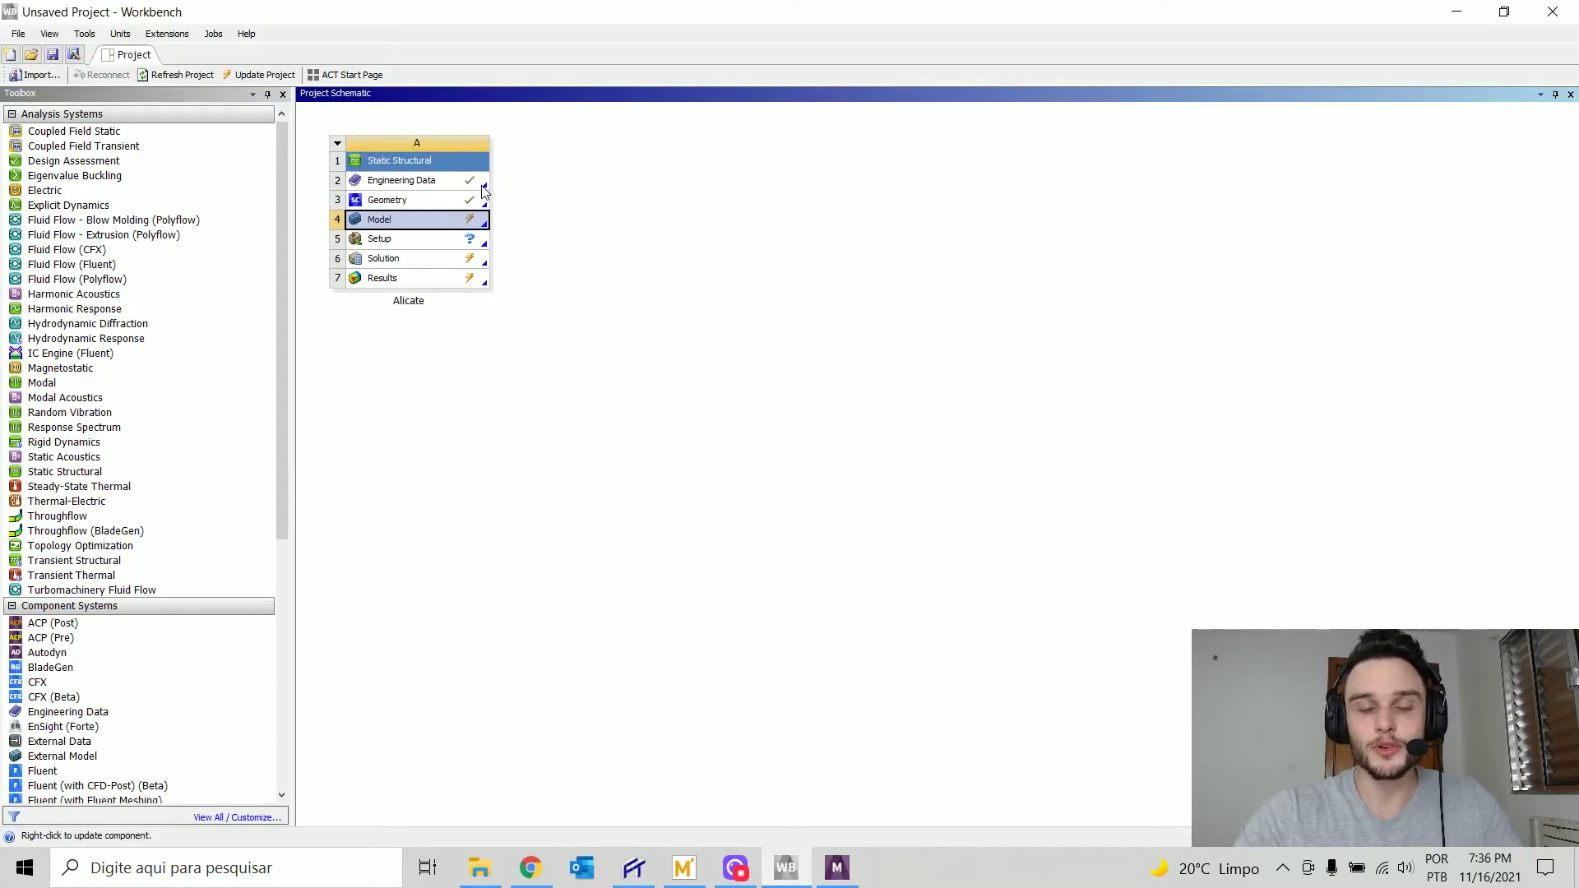
pyautogui.click(785, 870)
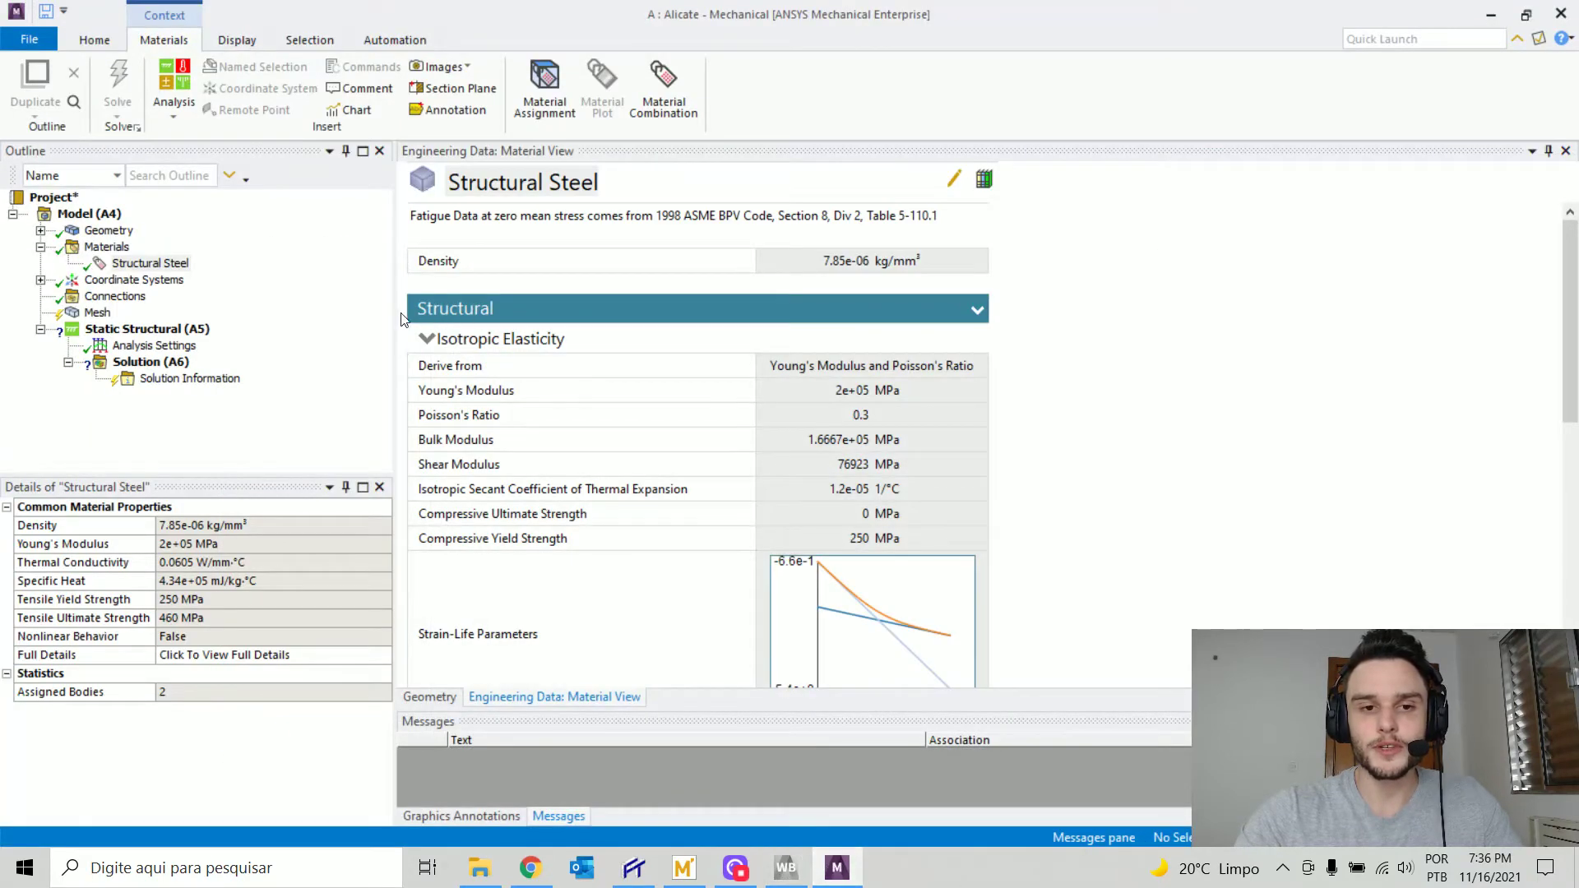
pyautogui.click(40, 249)
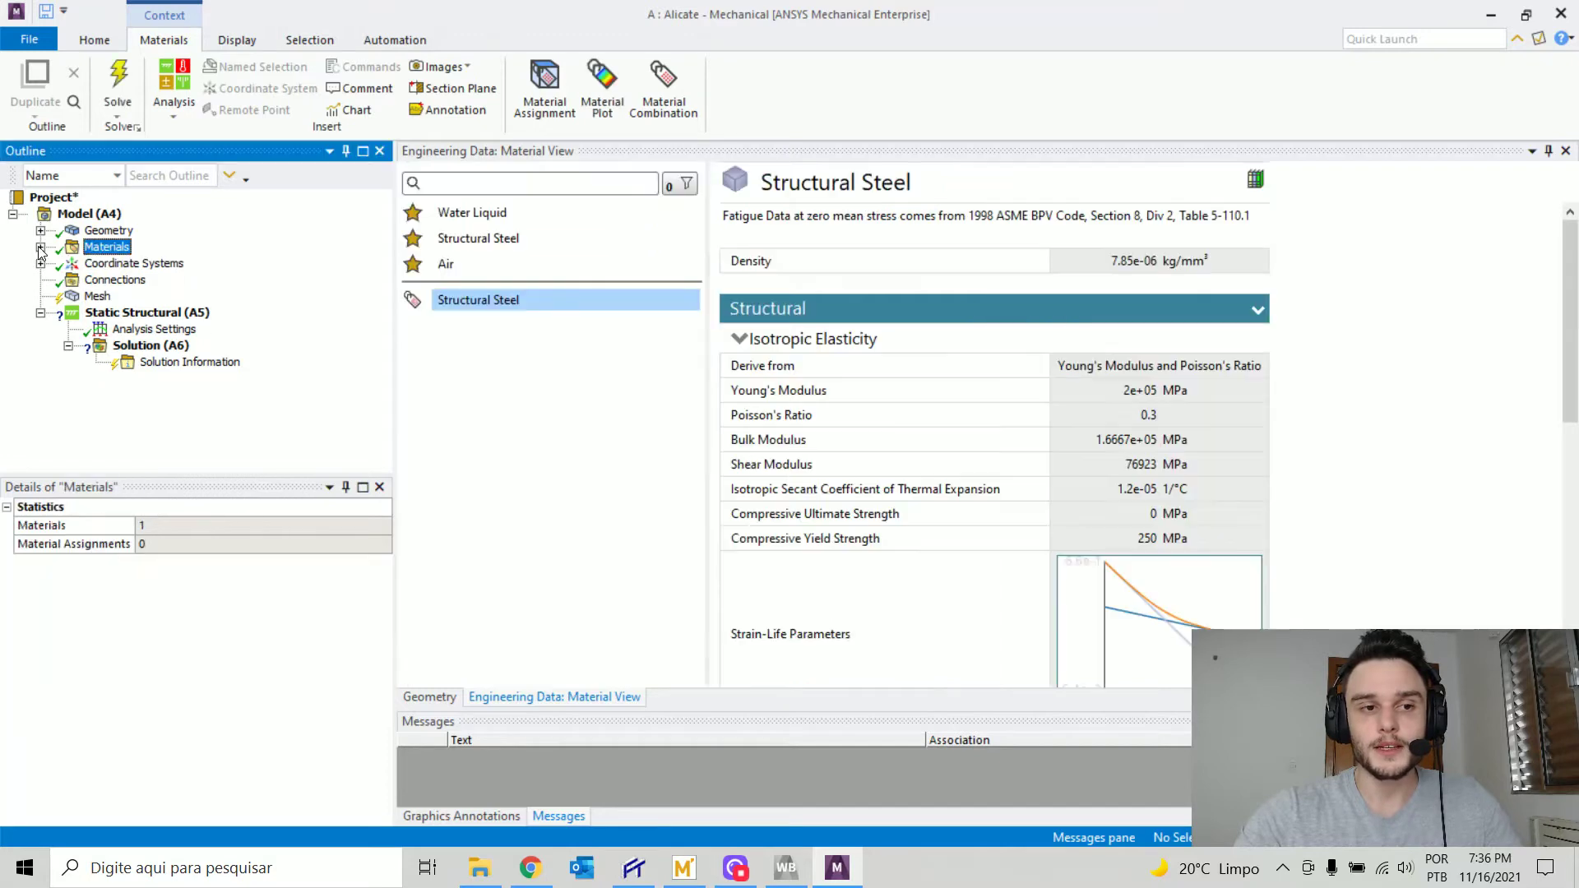
# - Expand Coordinate Systems and inspect the Global Coordinate System's origin and axes on the pliers from several angles
pyautogui.click(99, 265)
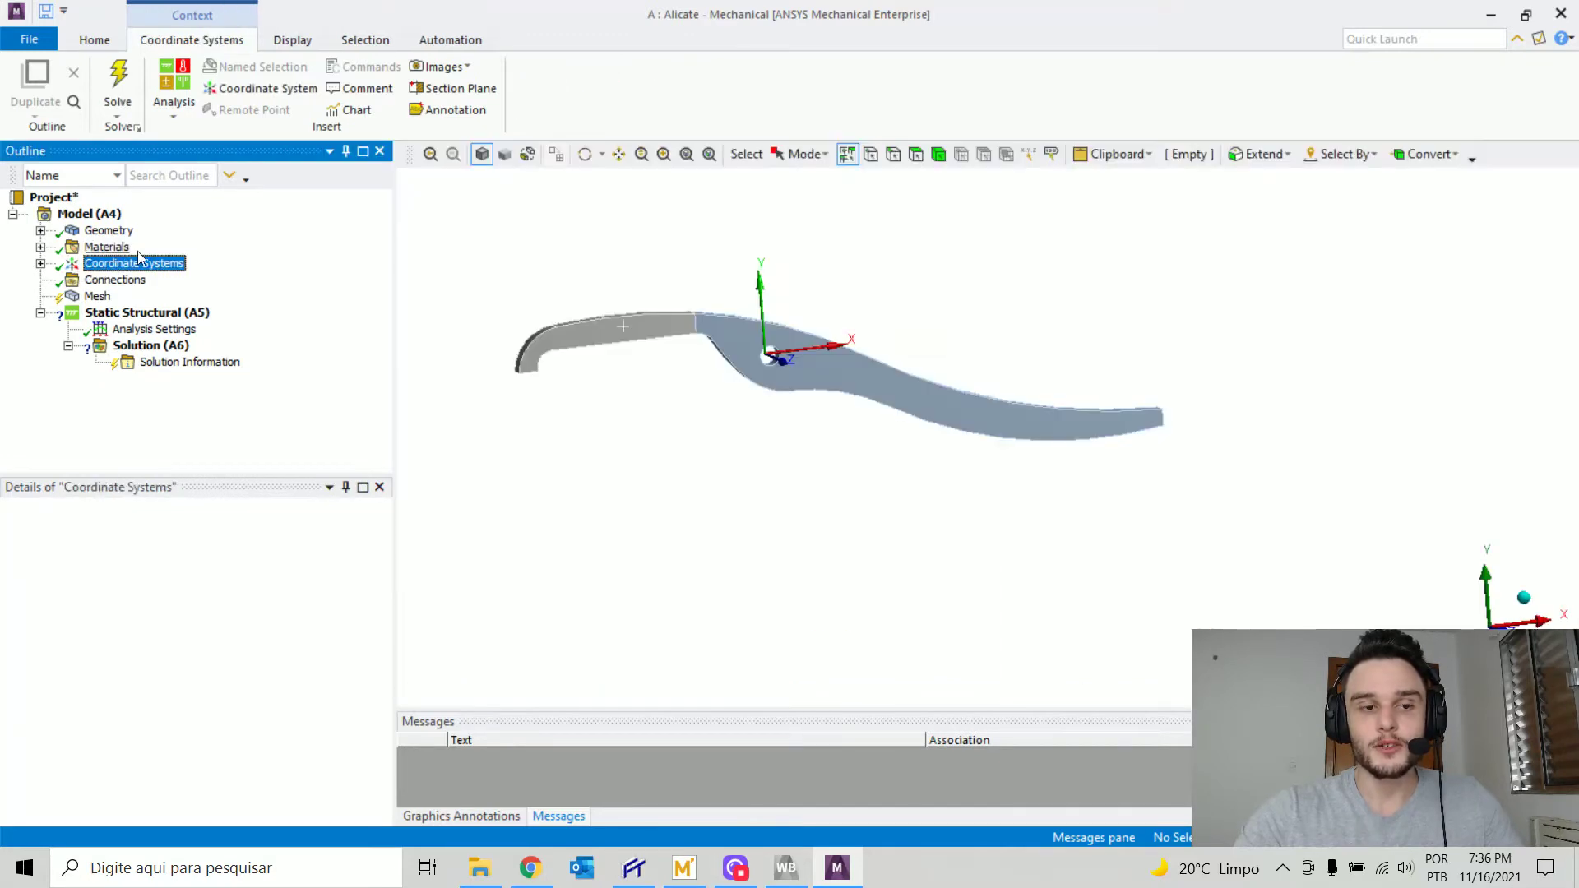
pyautogui.click(41, 264)
pyautogui.click(138, 282)
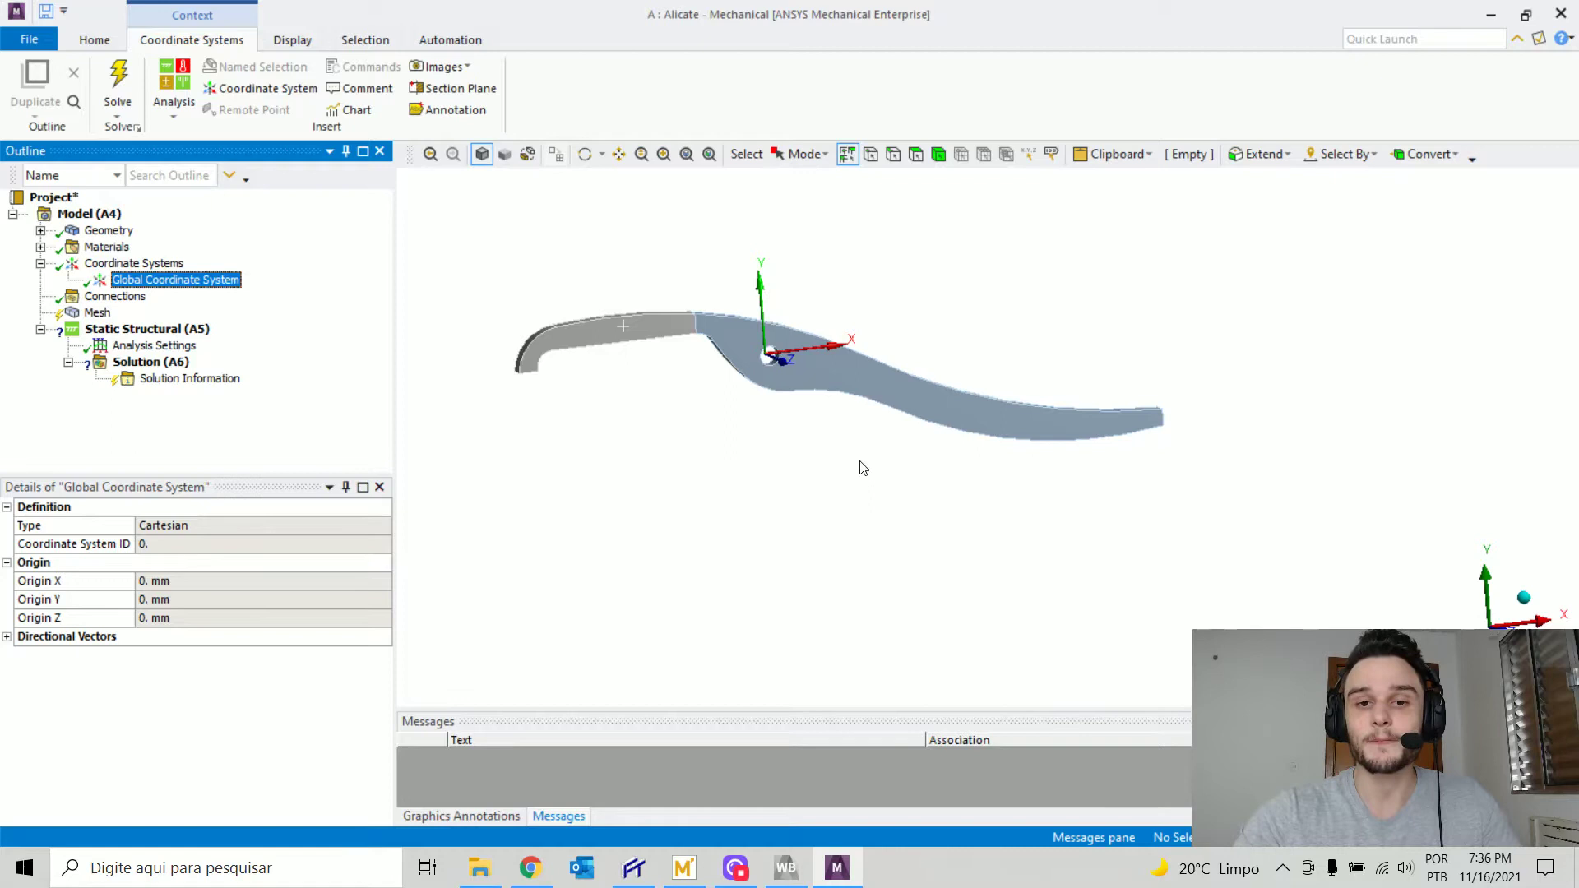
pyautogui.moveTo(845, 498); pyautogui.dragTo(847, 334, button='middle')
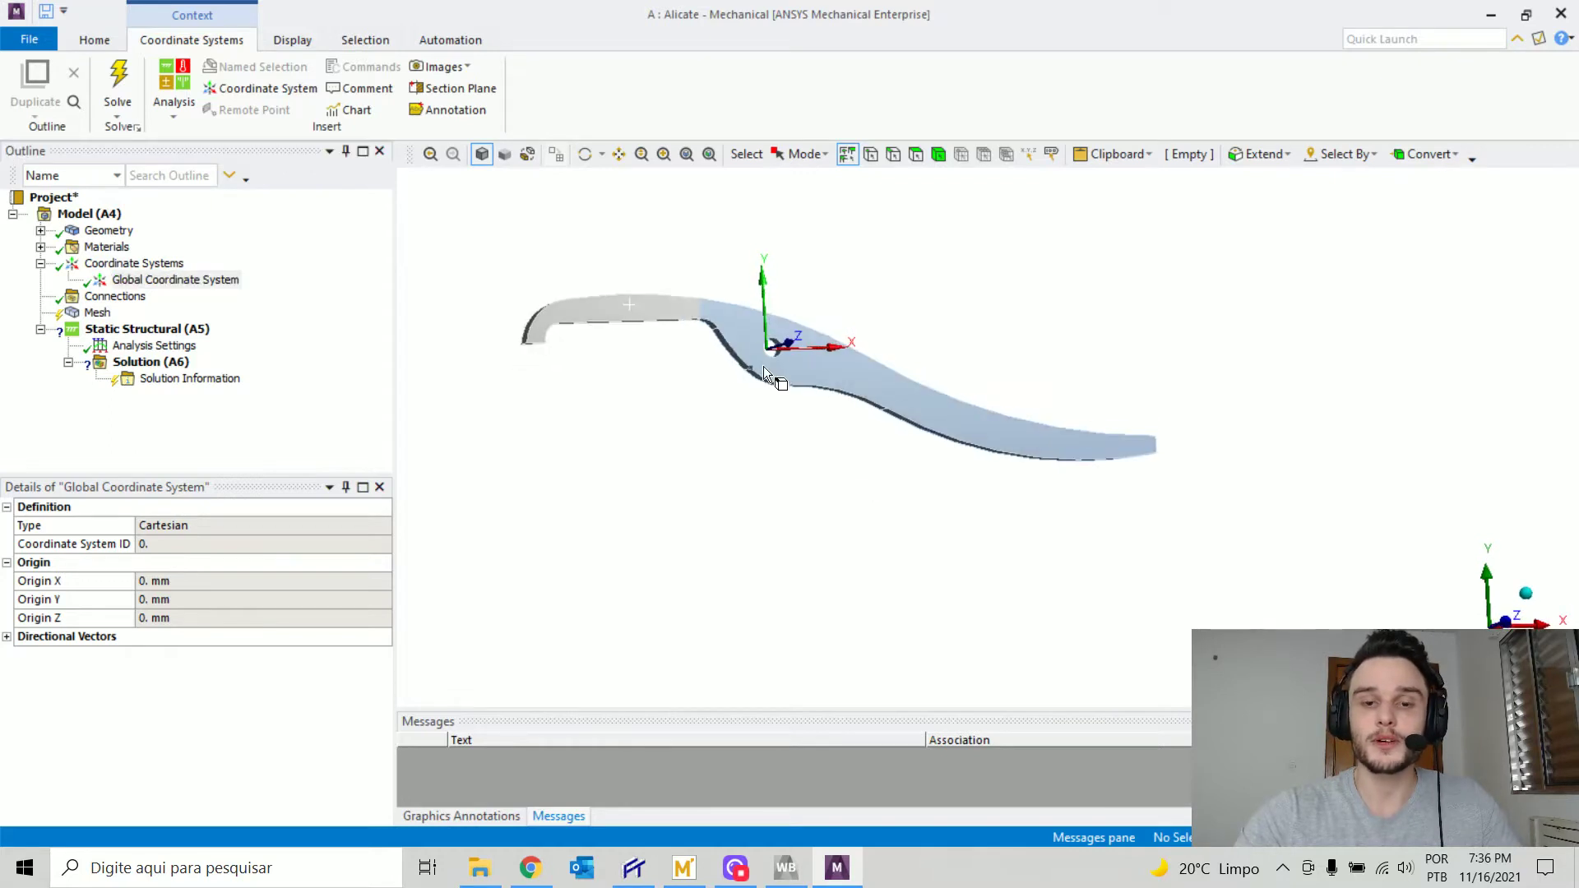
pyautogui.moveTo(763, 365); pyautogui.dragTo(741, 455, button='middle')
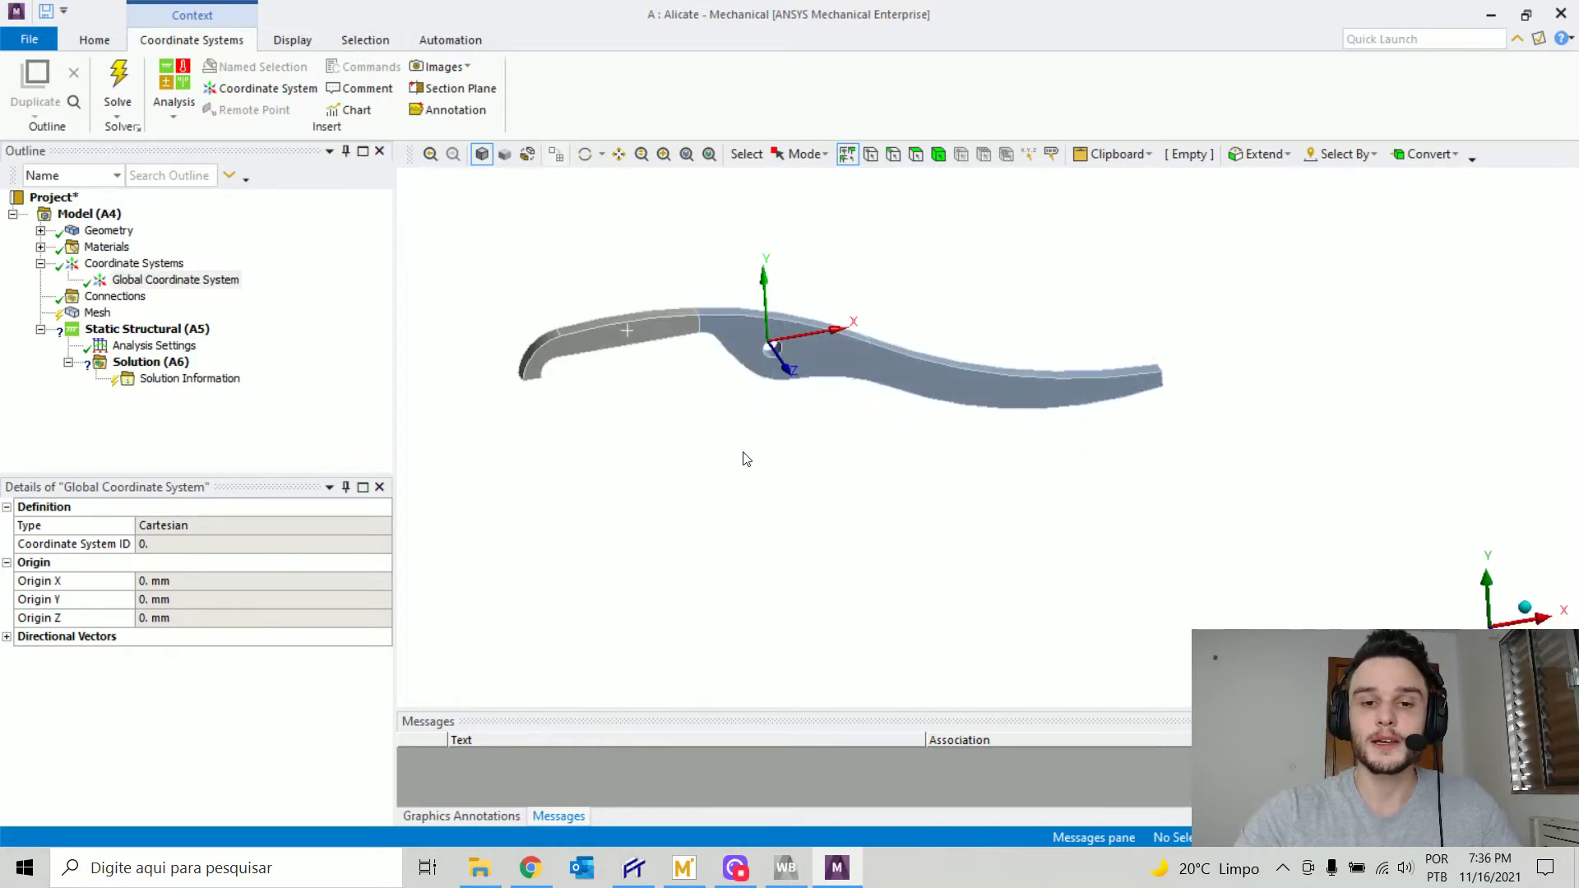
# - Review which contact and joint objects can be inserted under Connections, without adding any
pyautogui.click(114, 298)
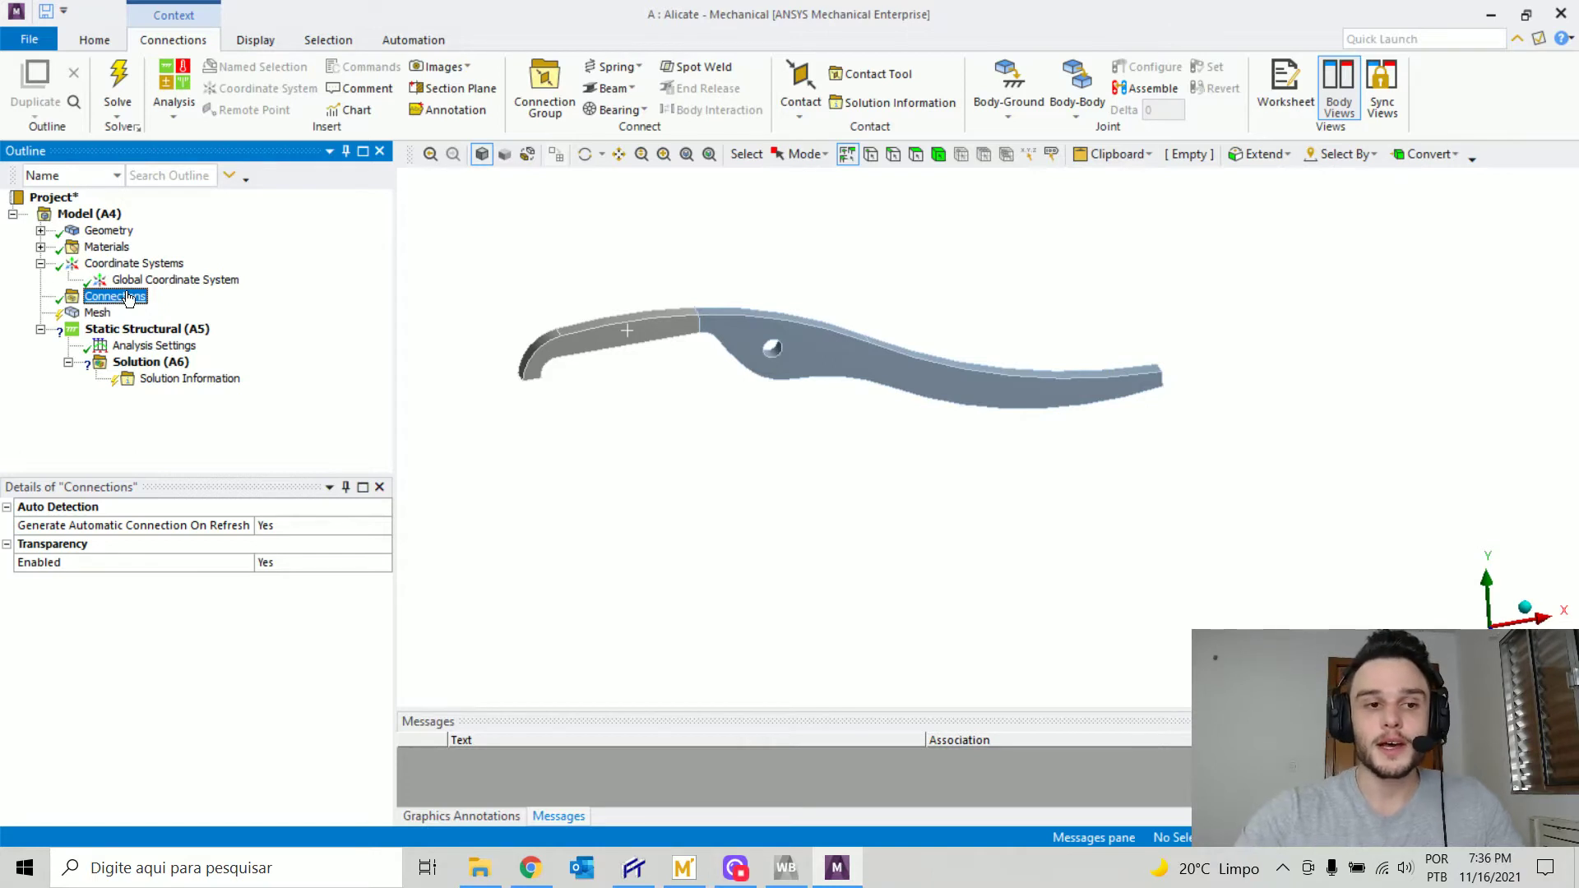
pyautogui.rightClick(116, 301)
pyautogui.moveTo(201, 308)
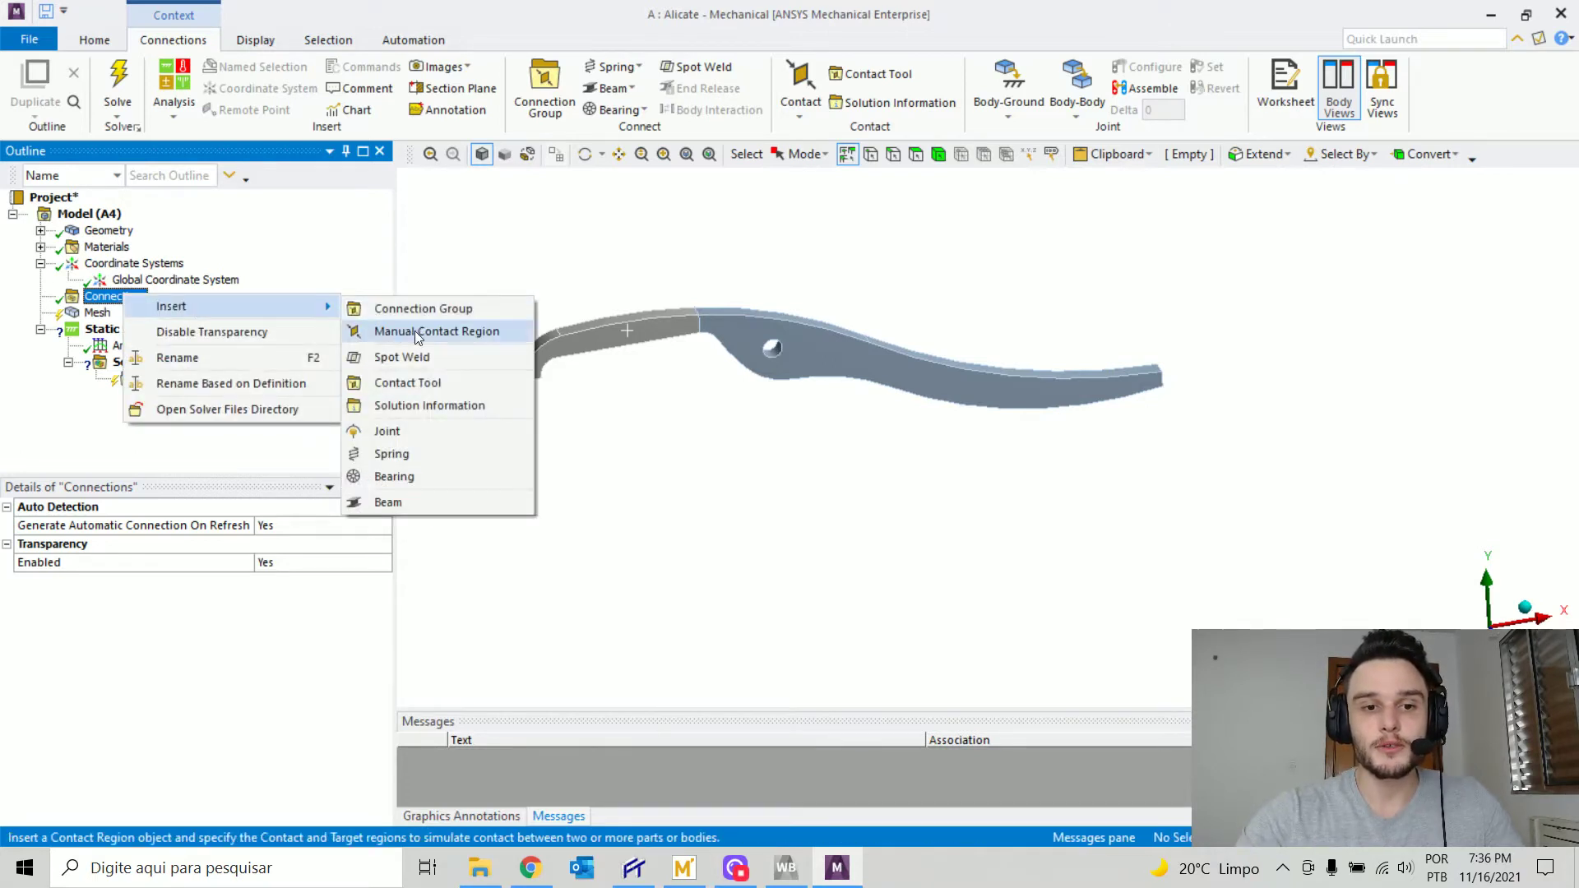
pyautogui.click(663, 443)
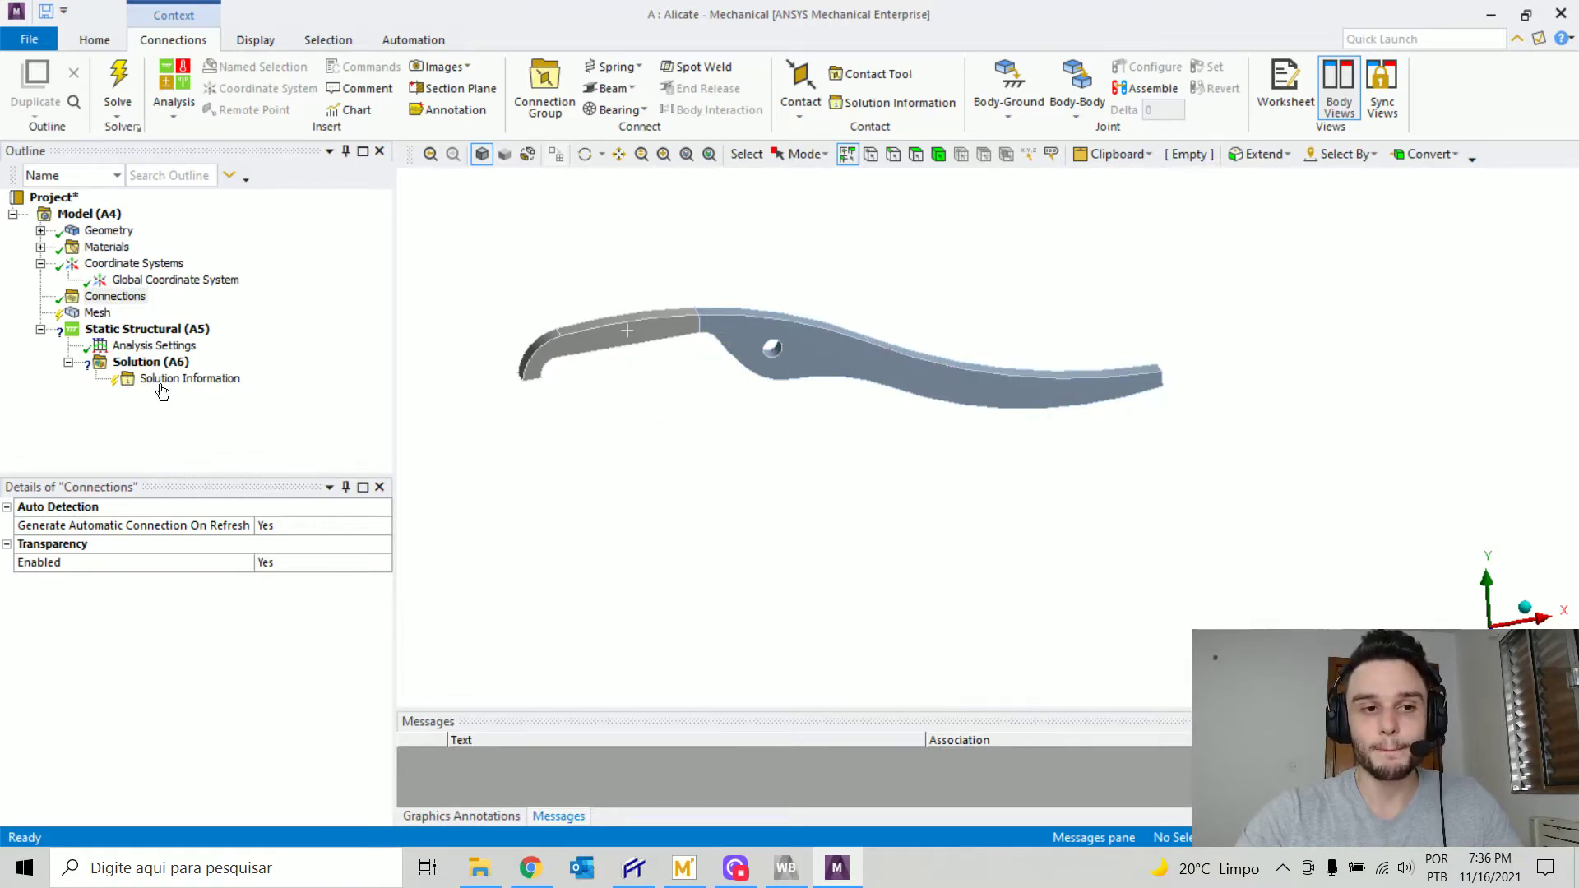
# - Collapse the Coordinate Systems branch and generate the mesh of both bodies with the default settings
pyautogui.click(100, 313)
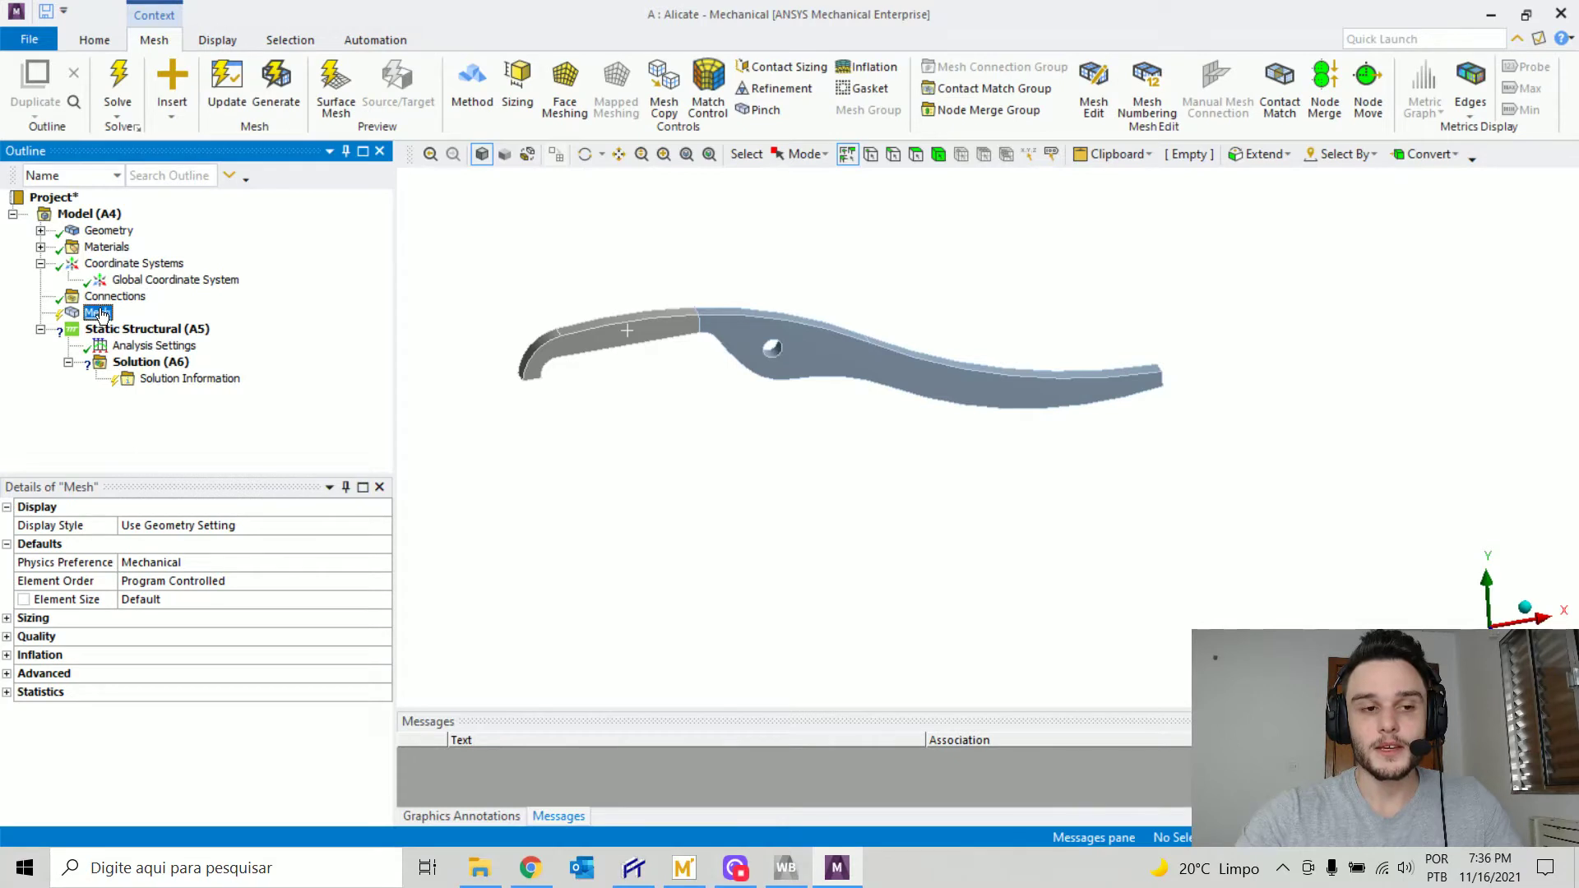
pyautogui.click(40, 263)
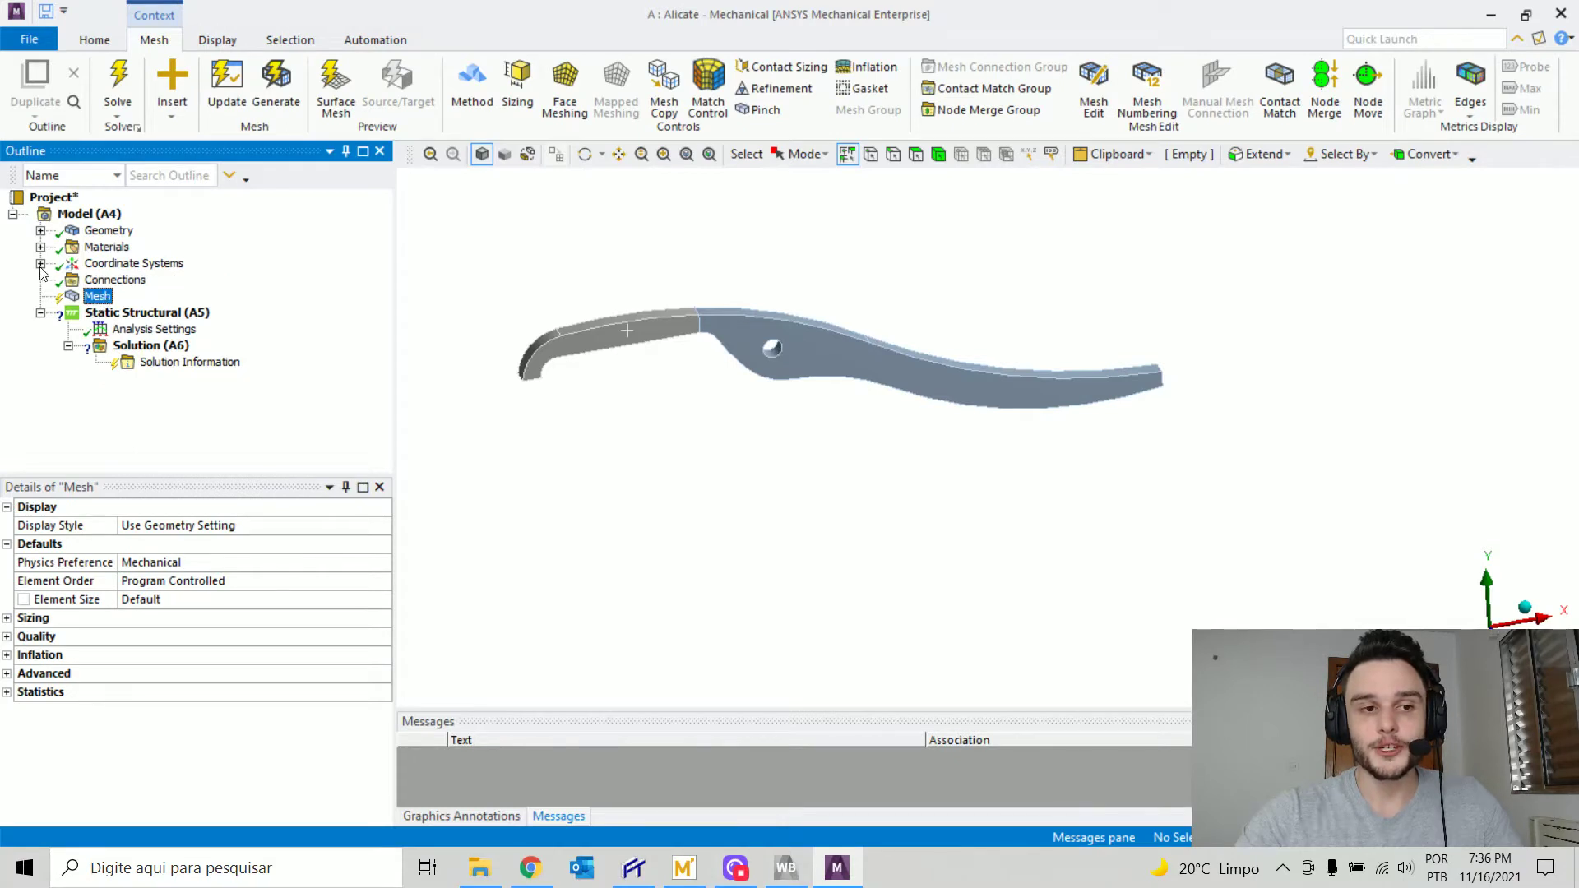
pyautogui.rightClick(92, 300)
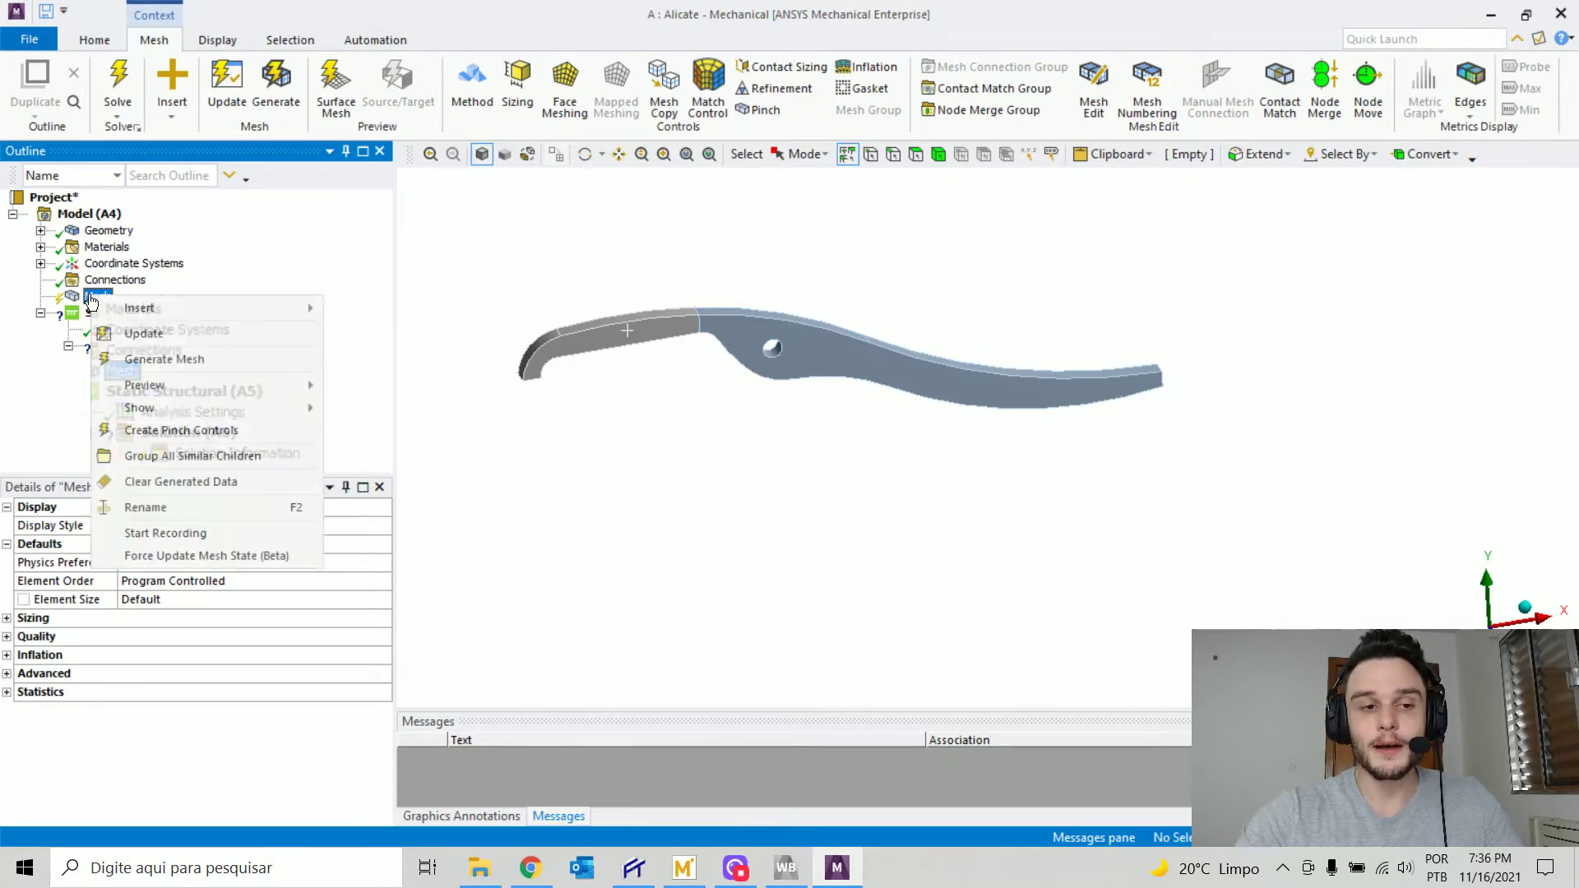
pyautogui.click(220, 359)
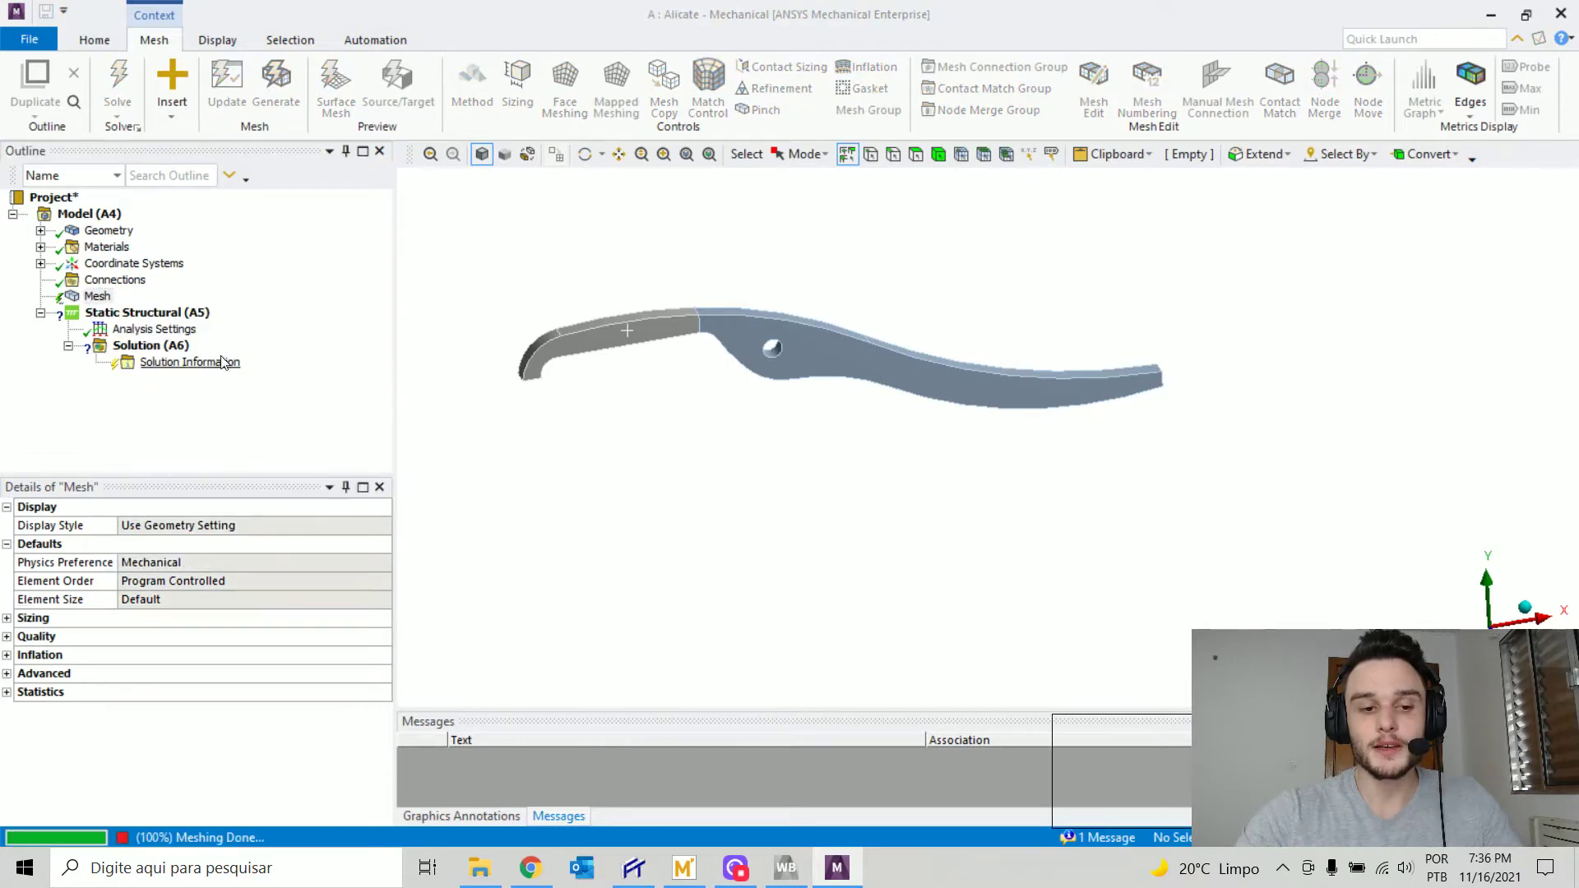
# - Inspect the generated mesh along the pliers handle up close, finishing with the whole part in view
pyautogui.rightClick(100, 298)
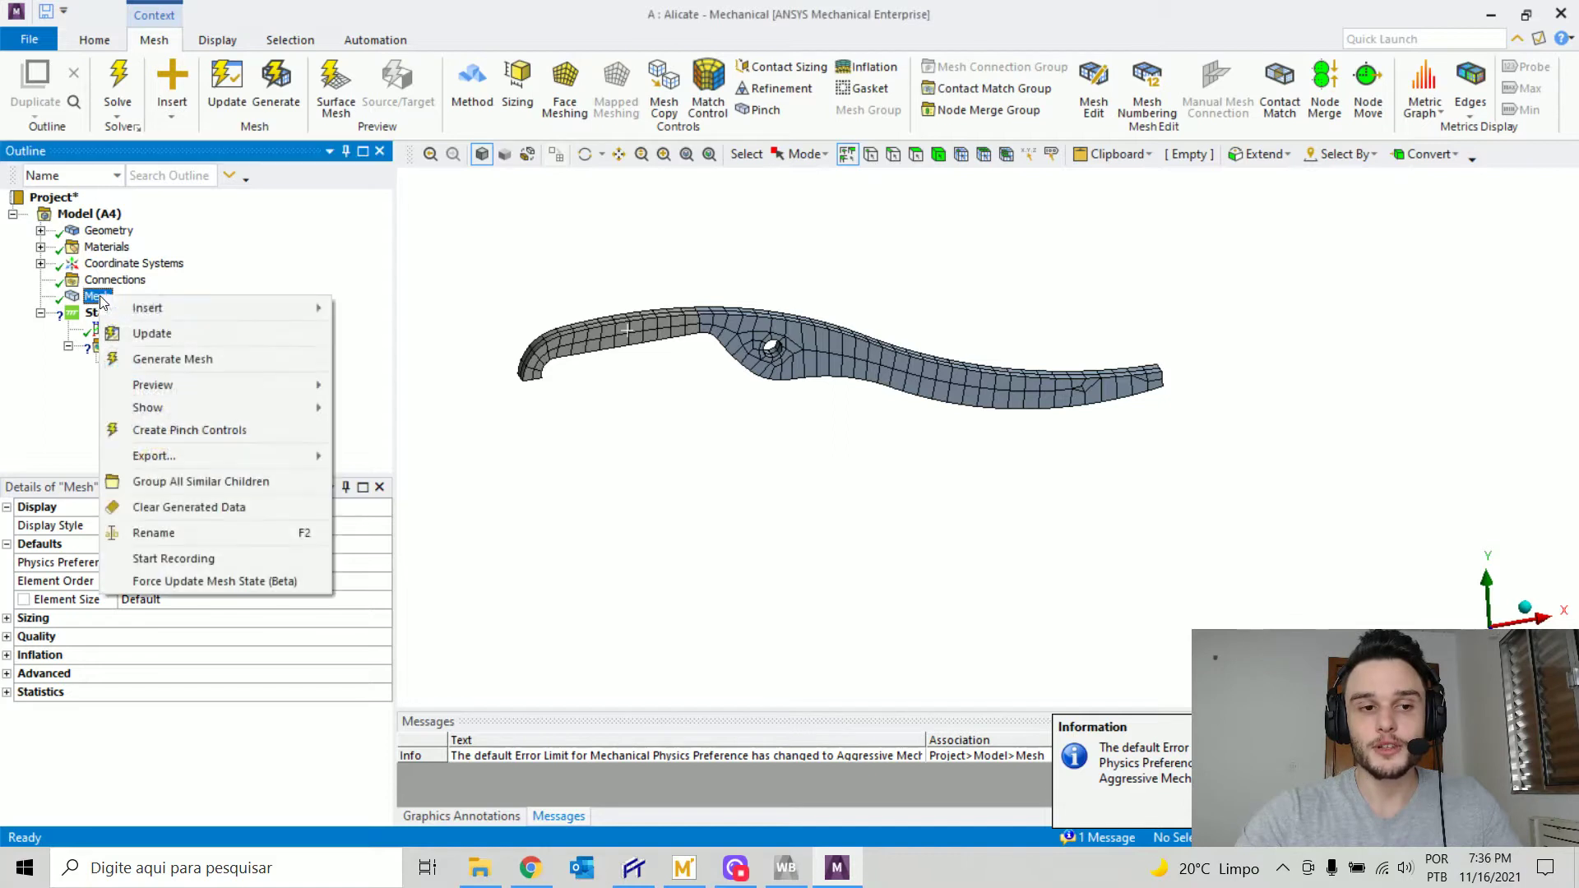
pyautogui.click(531, 248)
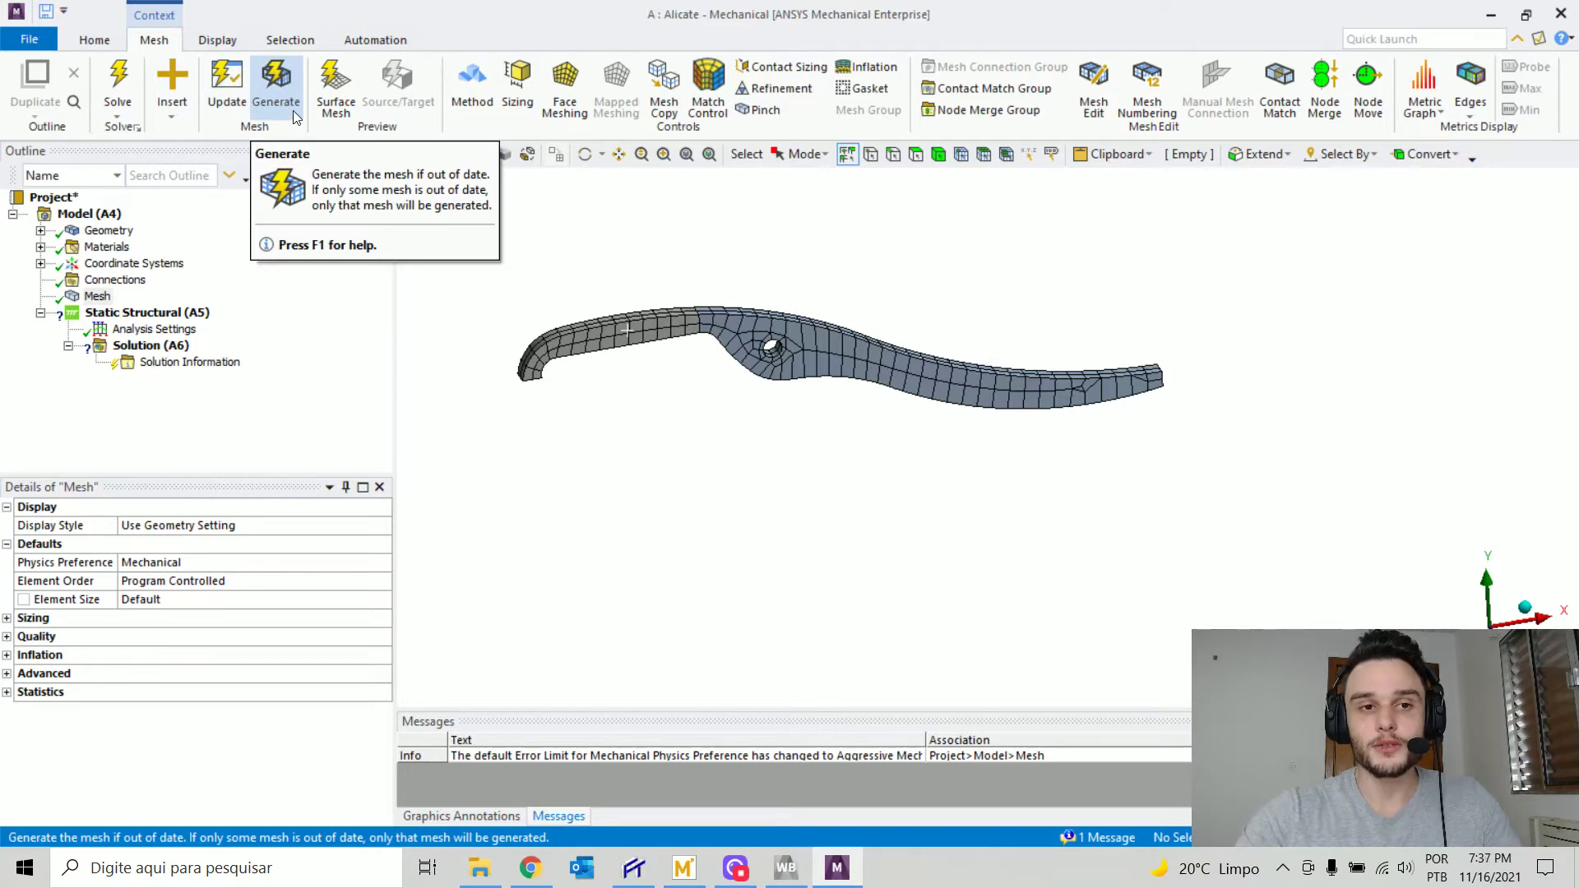
pyautogui.scroll(2, 757, 372)
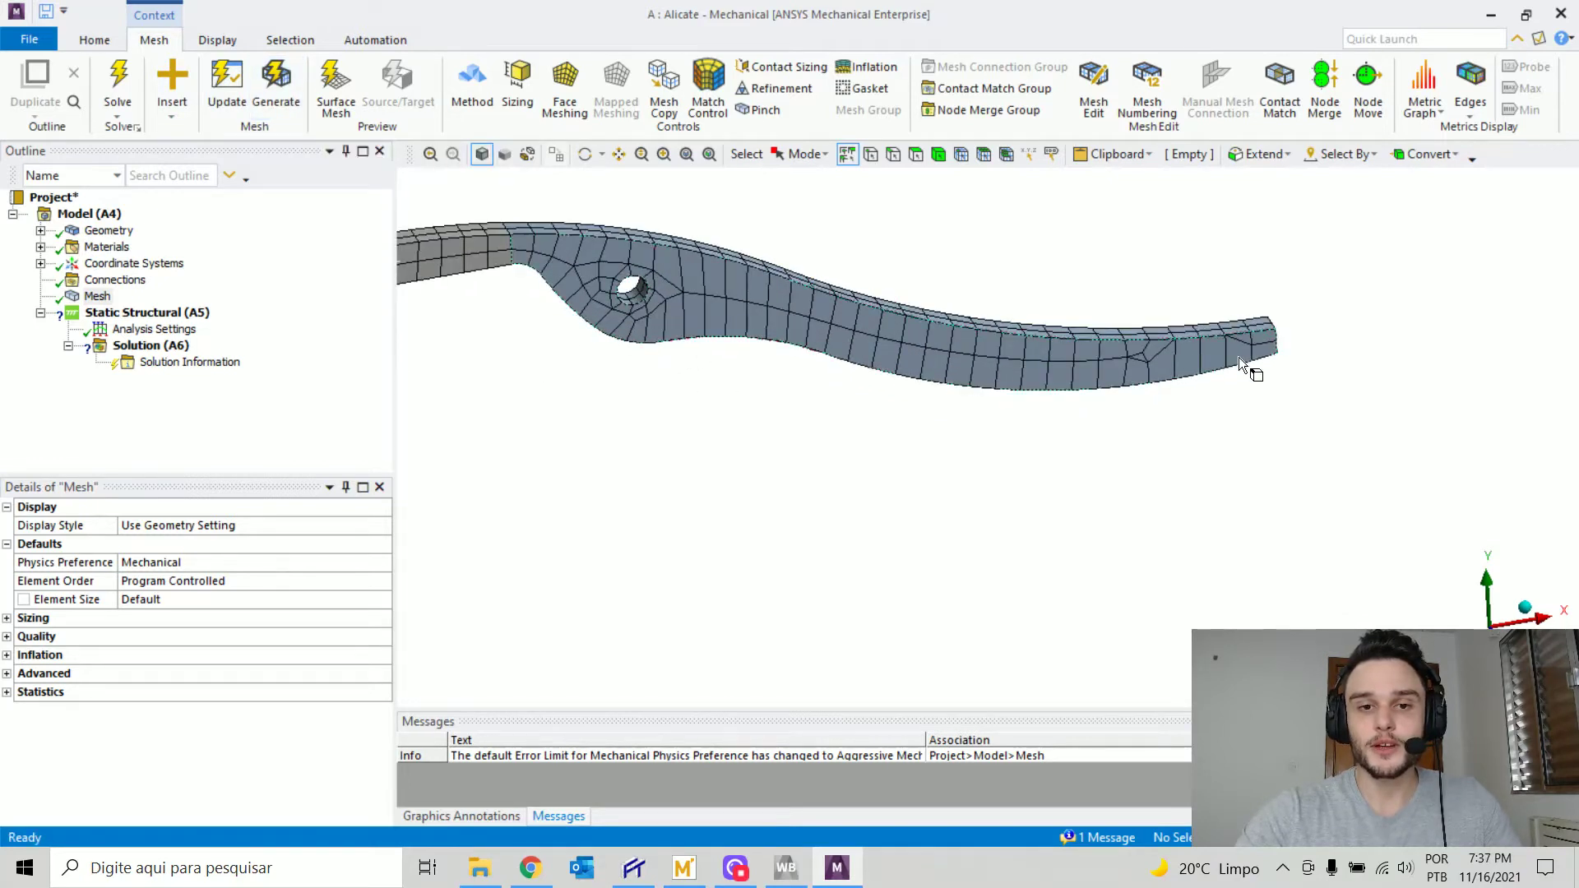
pyautogui.scroll(-2, 1168, 386)
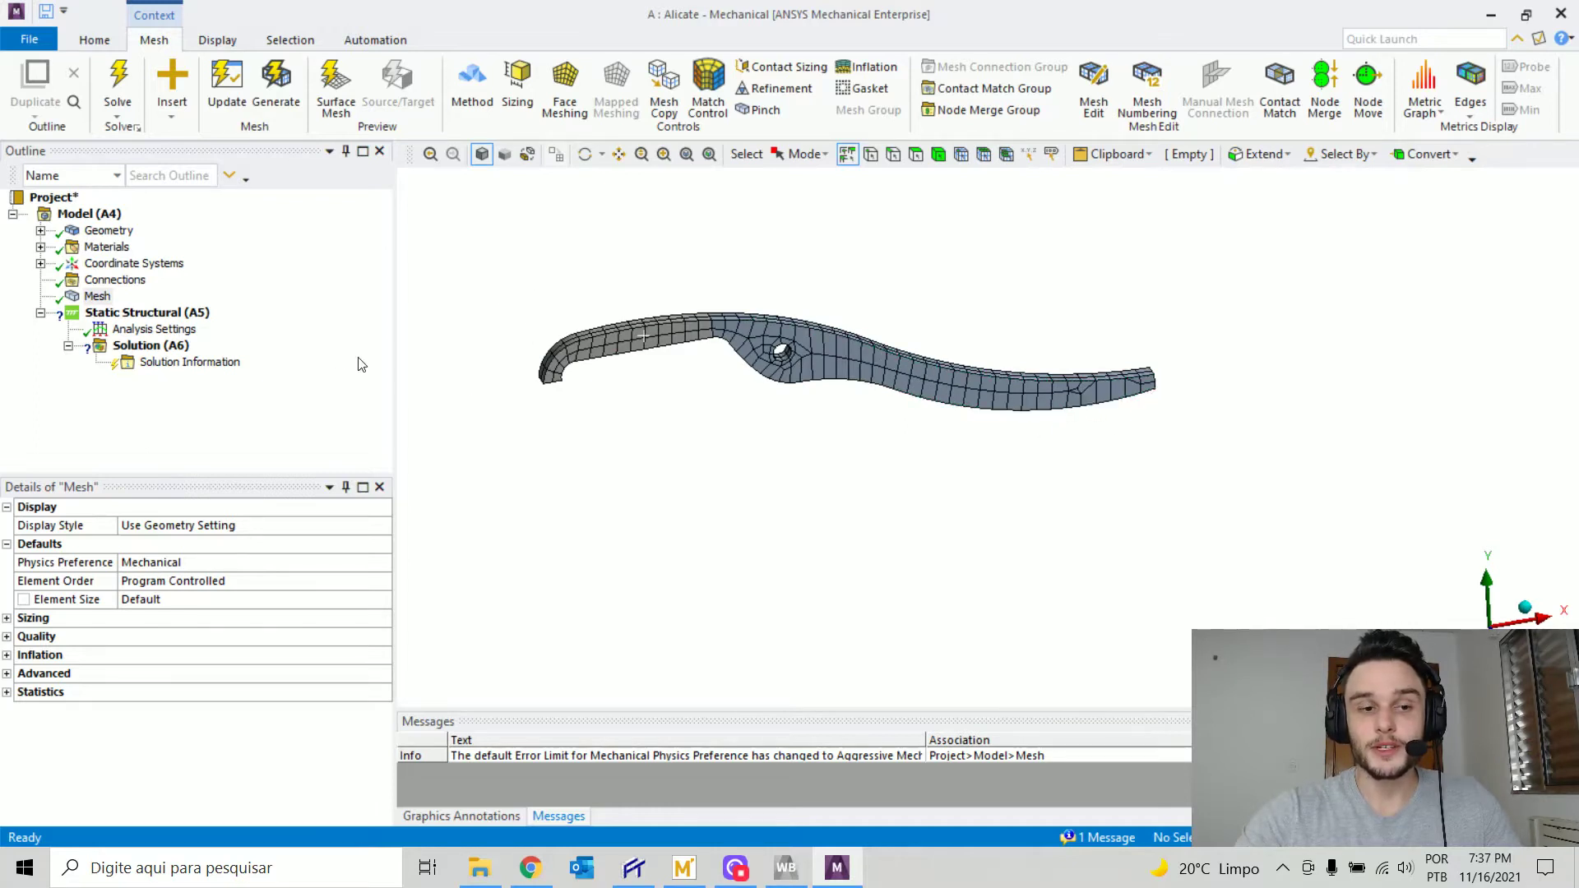
# - Add a mesh method control scoped to both bodies of the pliers
pyautogui.click(96, 297)
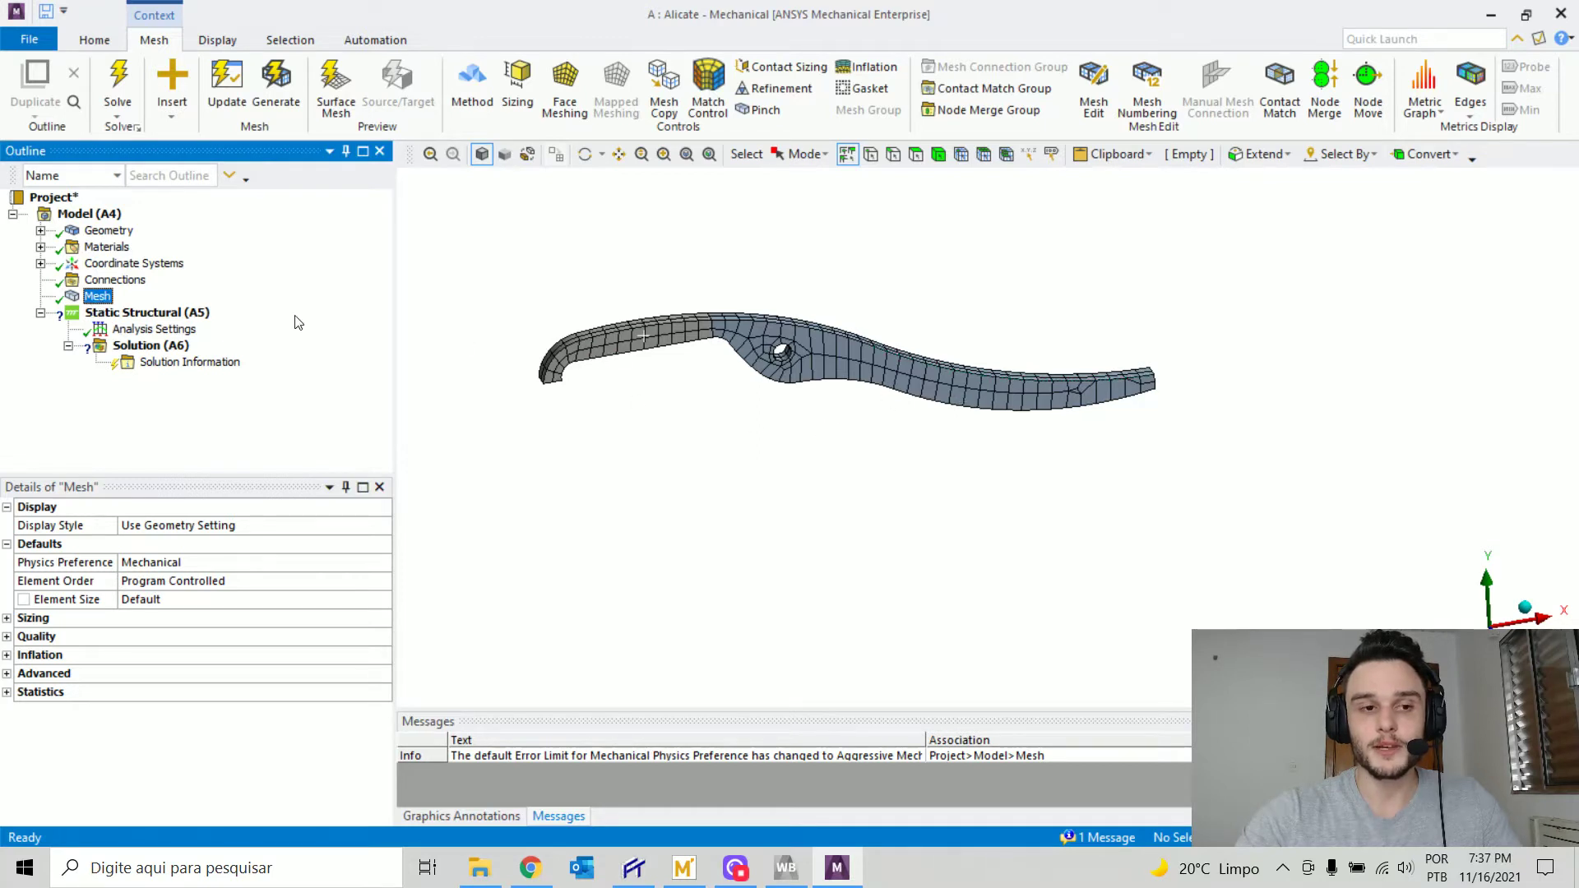
pyautogui.click(483, 108)
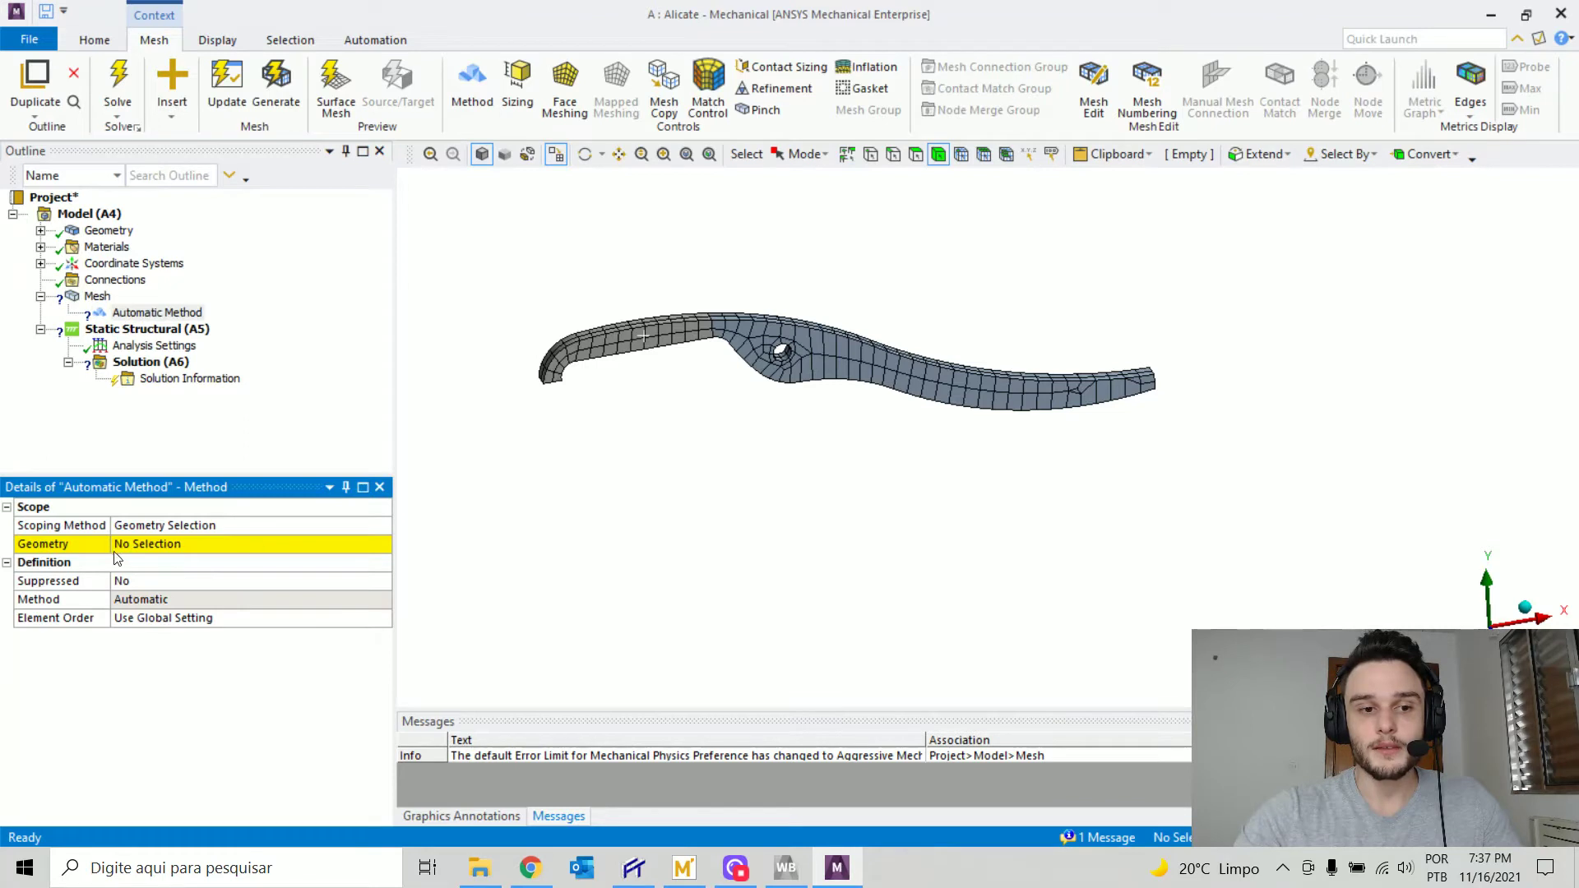
pyautogui.click(140, 545)
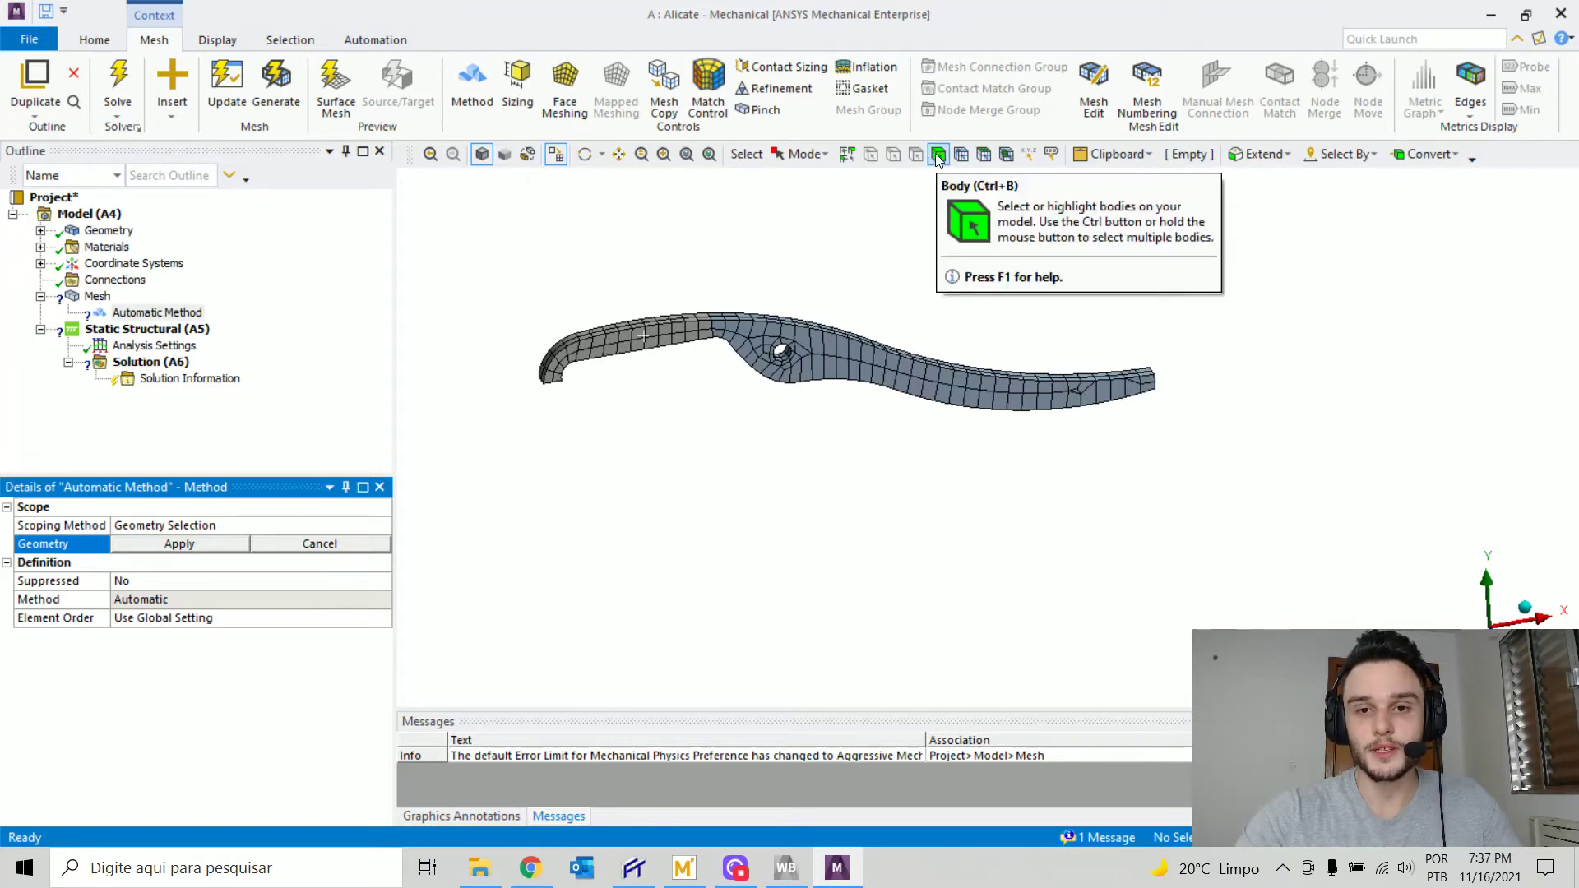
pyautogui.click(650, 342)
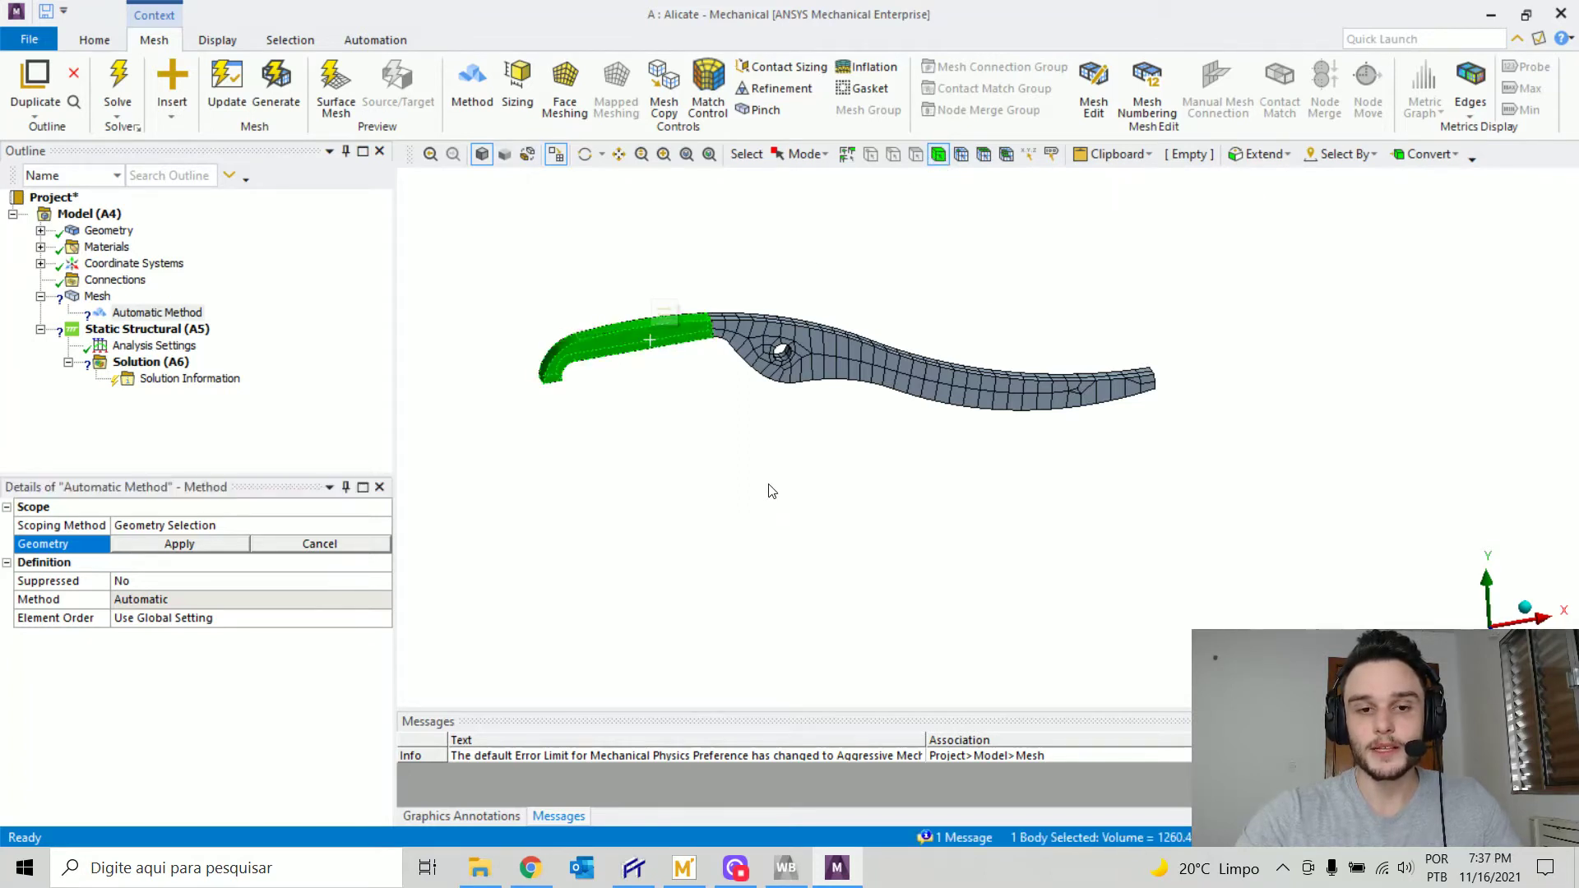
pyautogui.keyDown('ctrl'); pyautogui.click(871, 377); pyautogui.keyUp('ctrl')
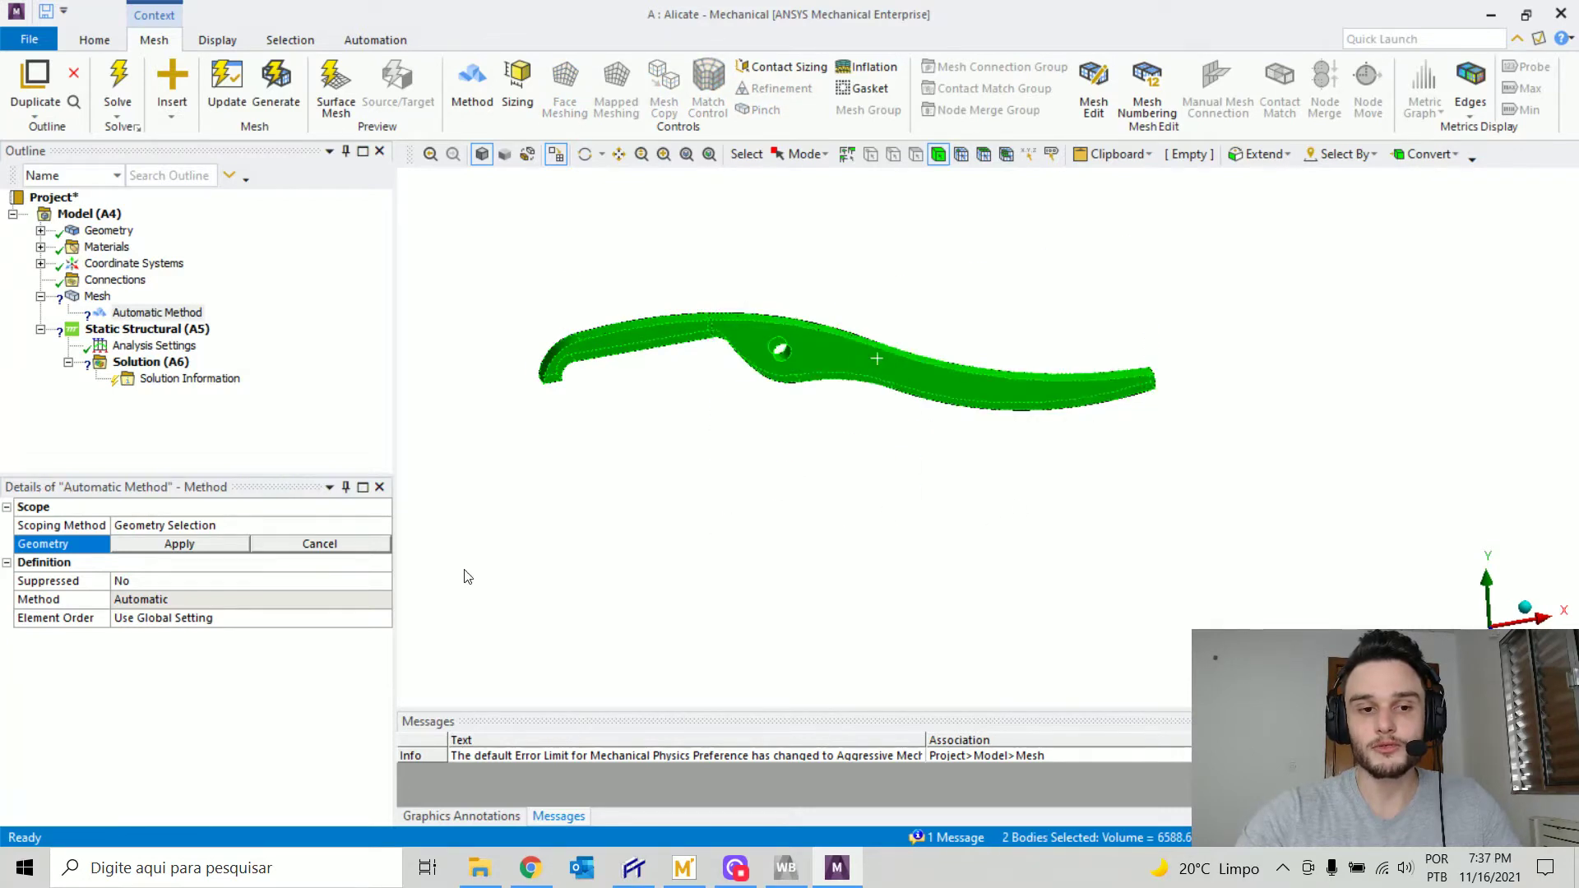
pyautogui.click(179, 545)
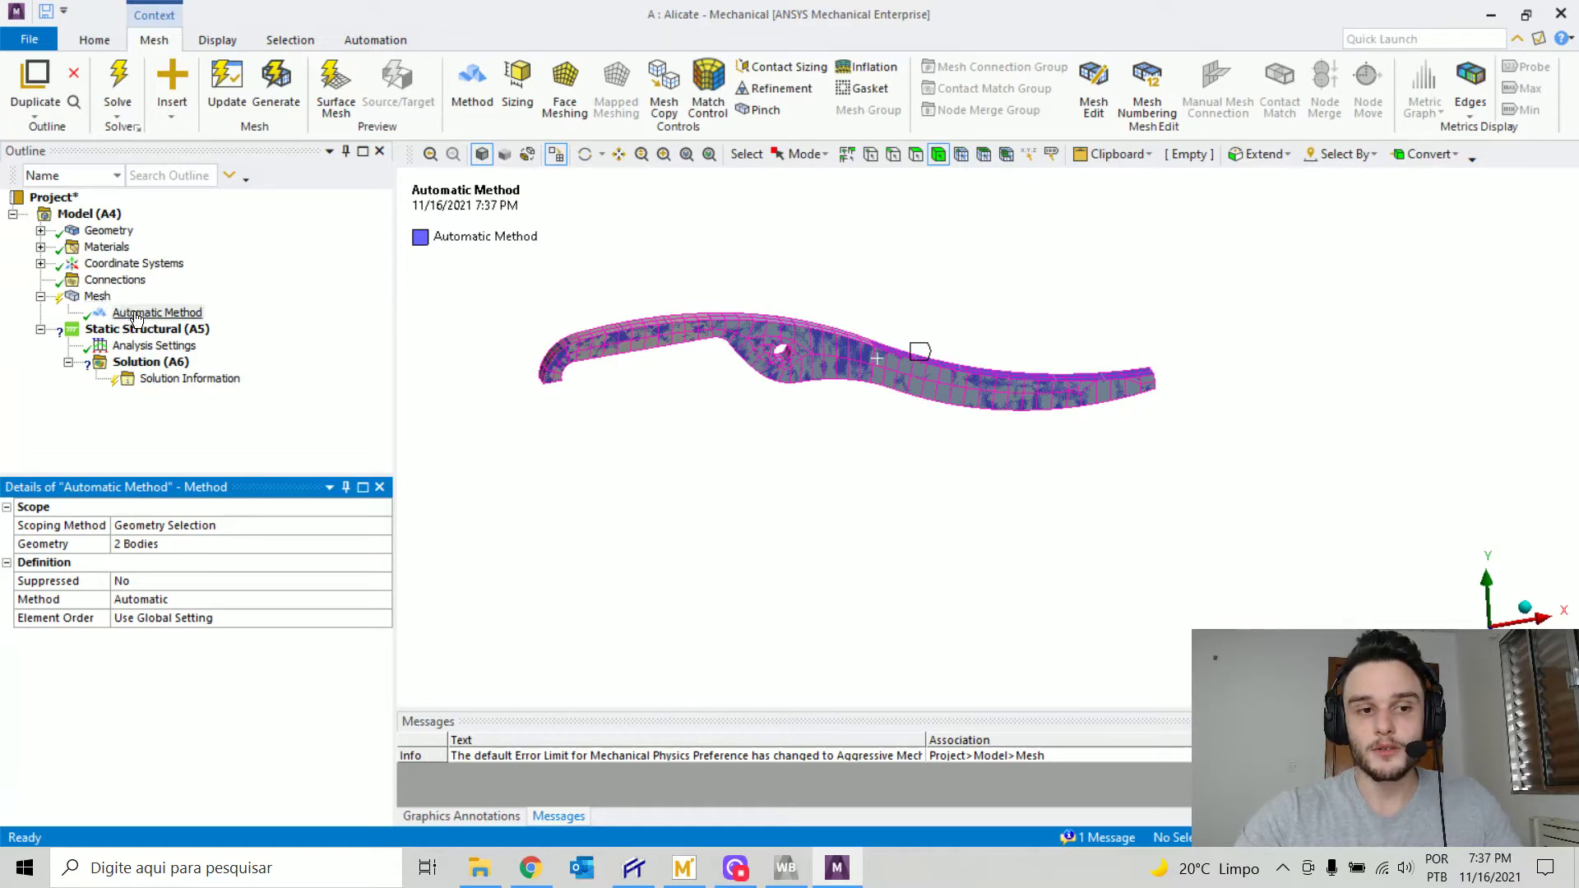
# - Set the mesh method to Hex Dominant and generate the mesh
pyautogui.click(184, 600)
pyautogui.click(385, 600)
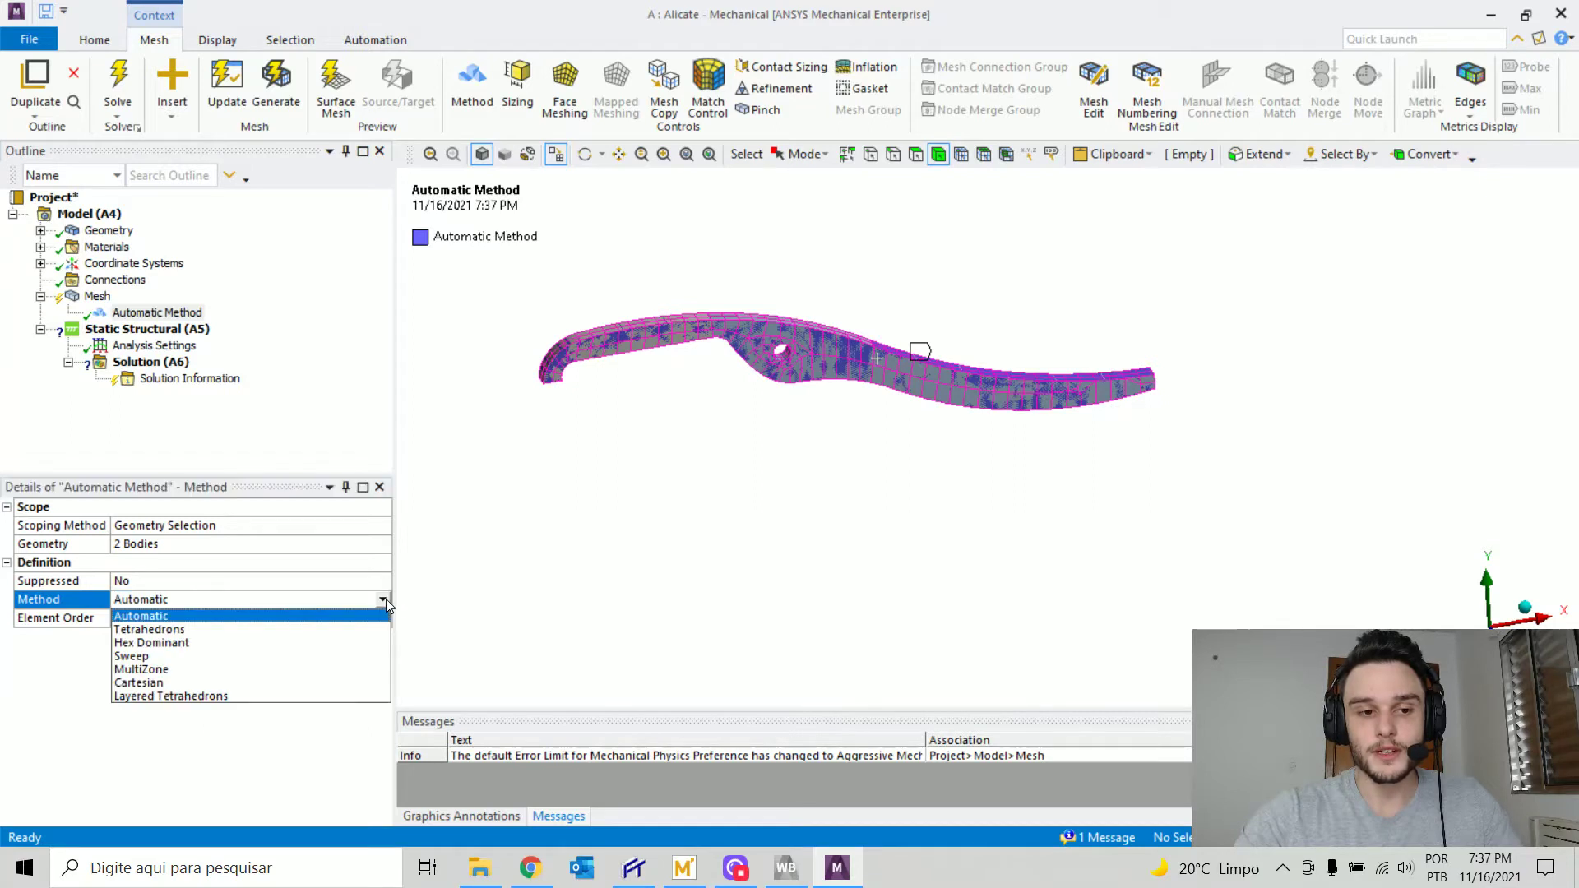
pyautogui.click(336, 642)
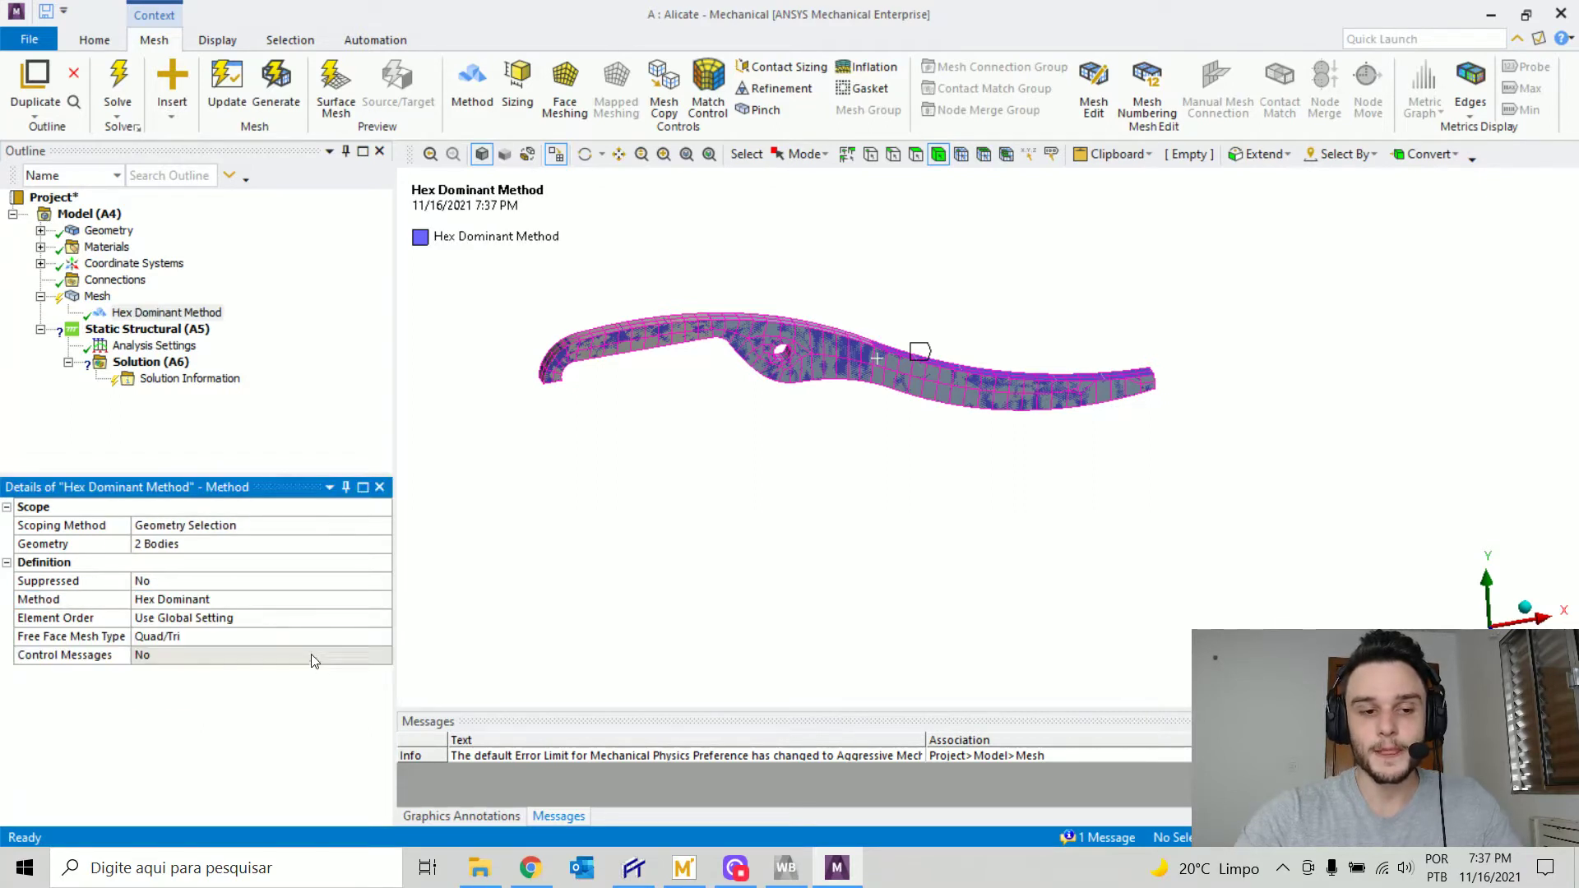
pyautogui.rightClick(99, 296)
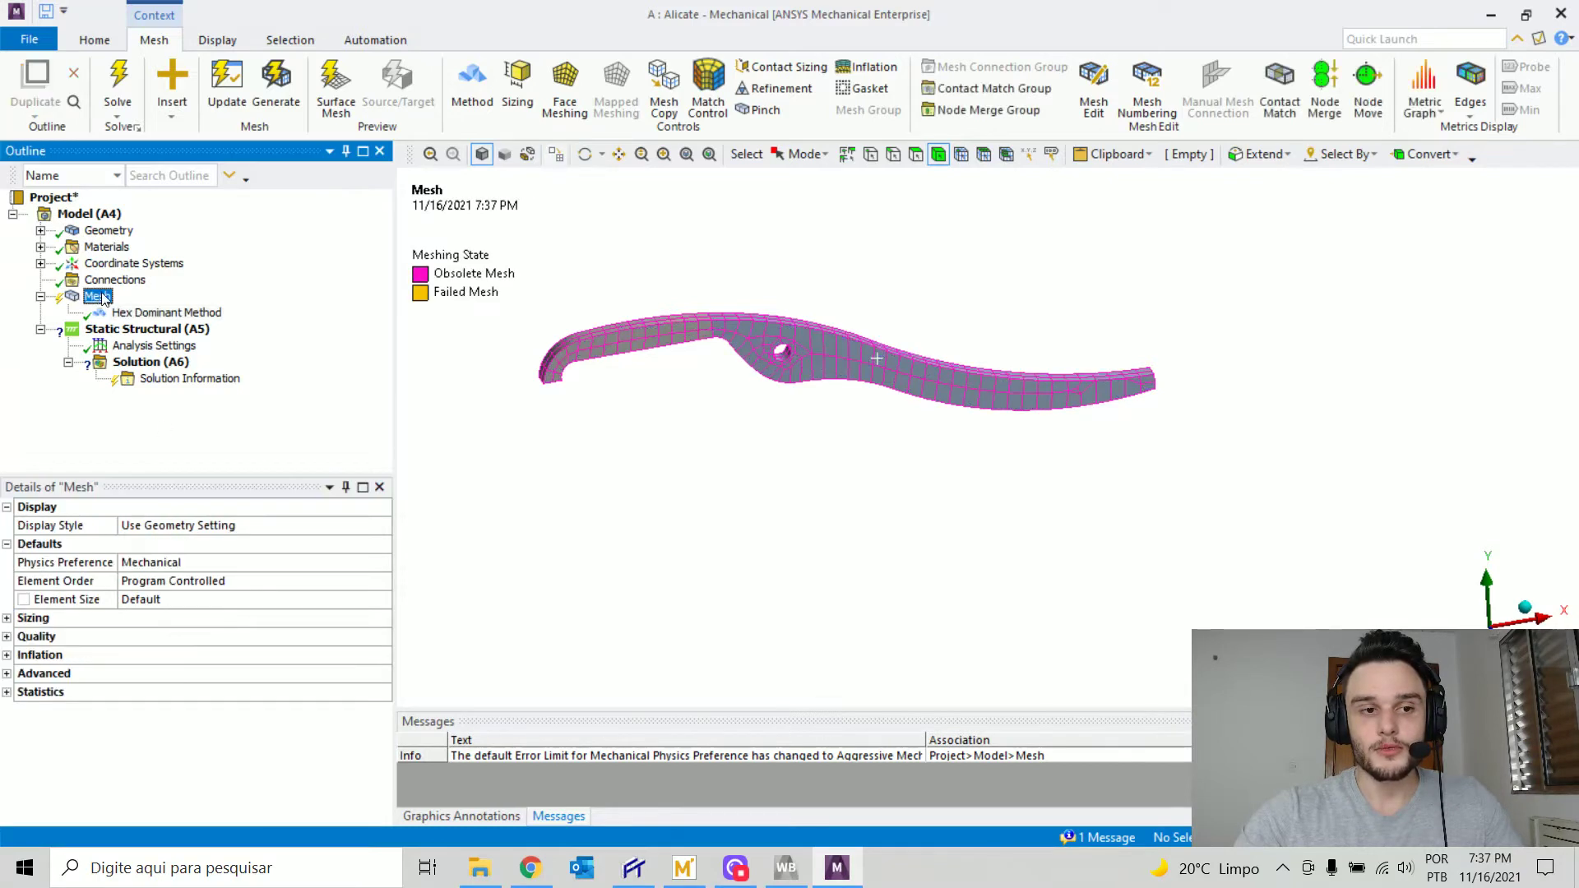
pyautogui.click(169, 357)
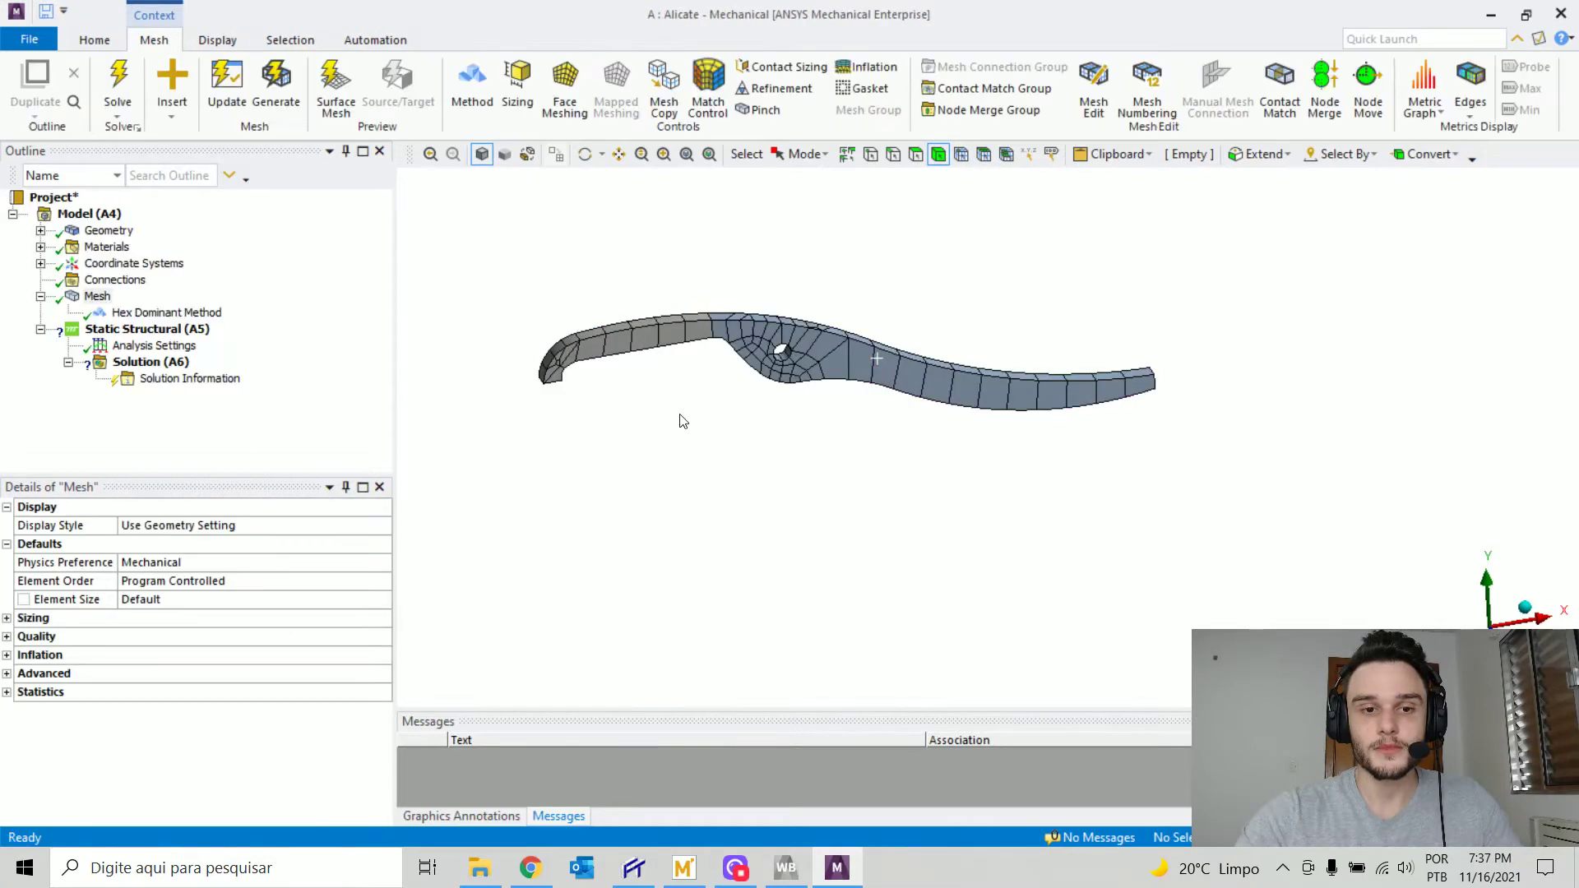
# - Change the mesh method to MultiZone, regenerate the mesh and view it from a slightly different angle
pyautogui.click(165, 313)
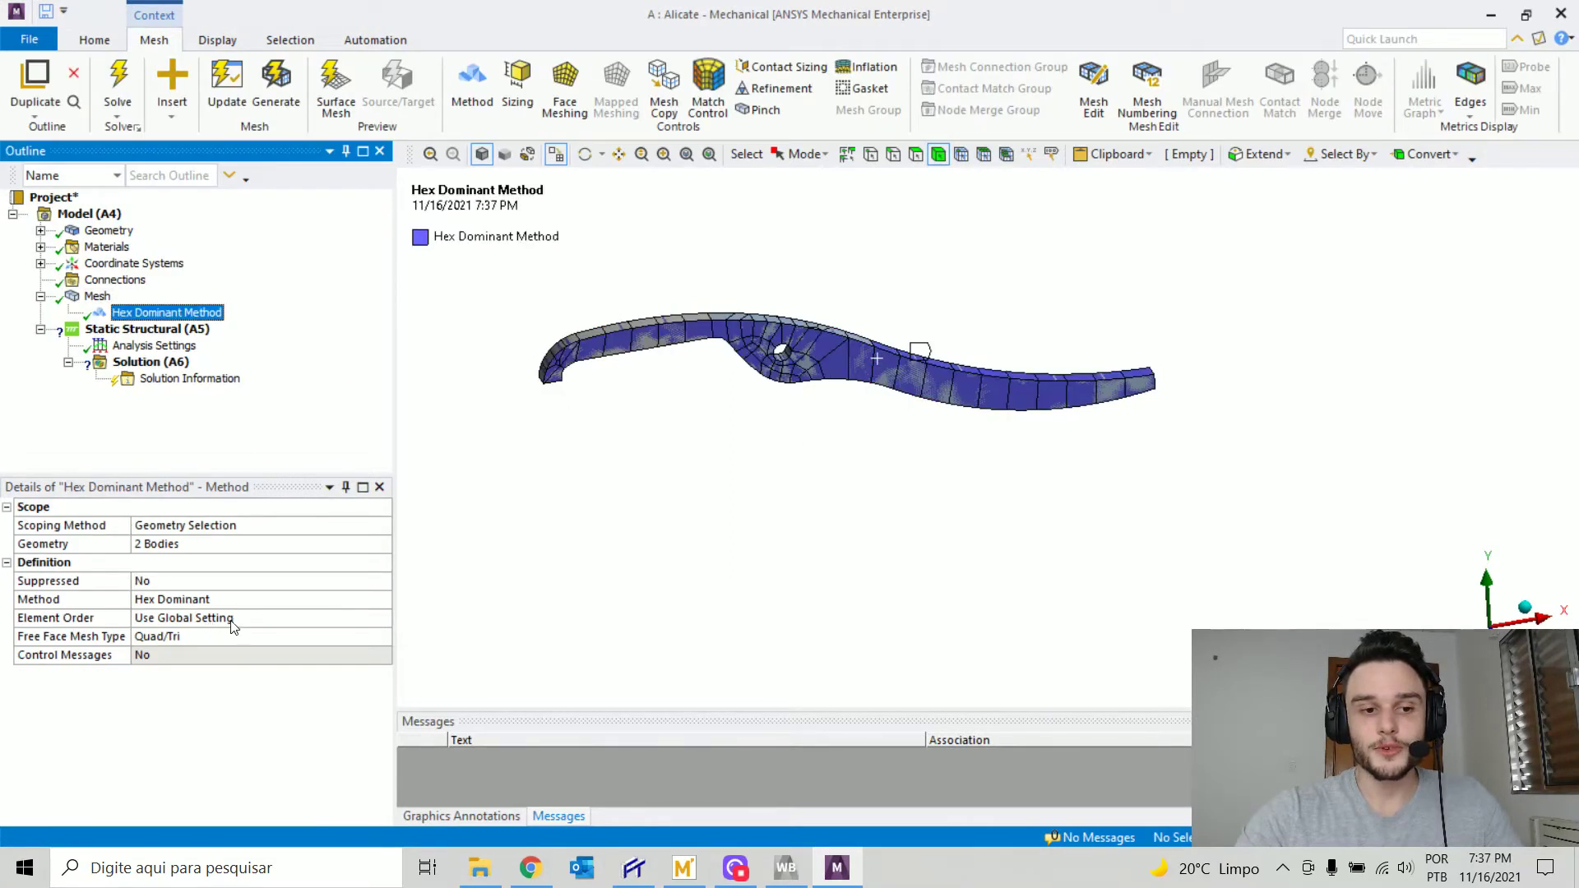
pyautogui.click(198, 600)
pyautogui.click(197, 599)
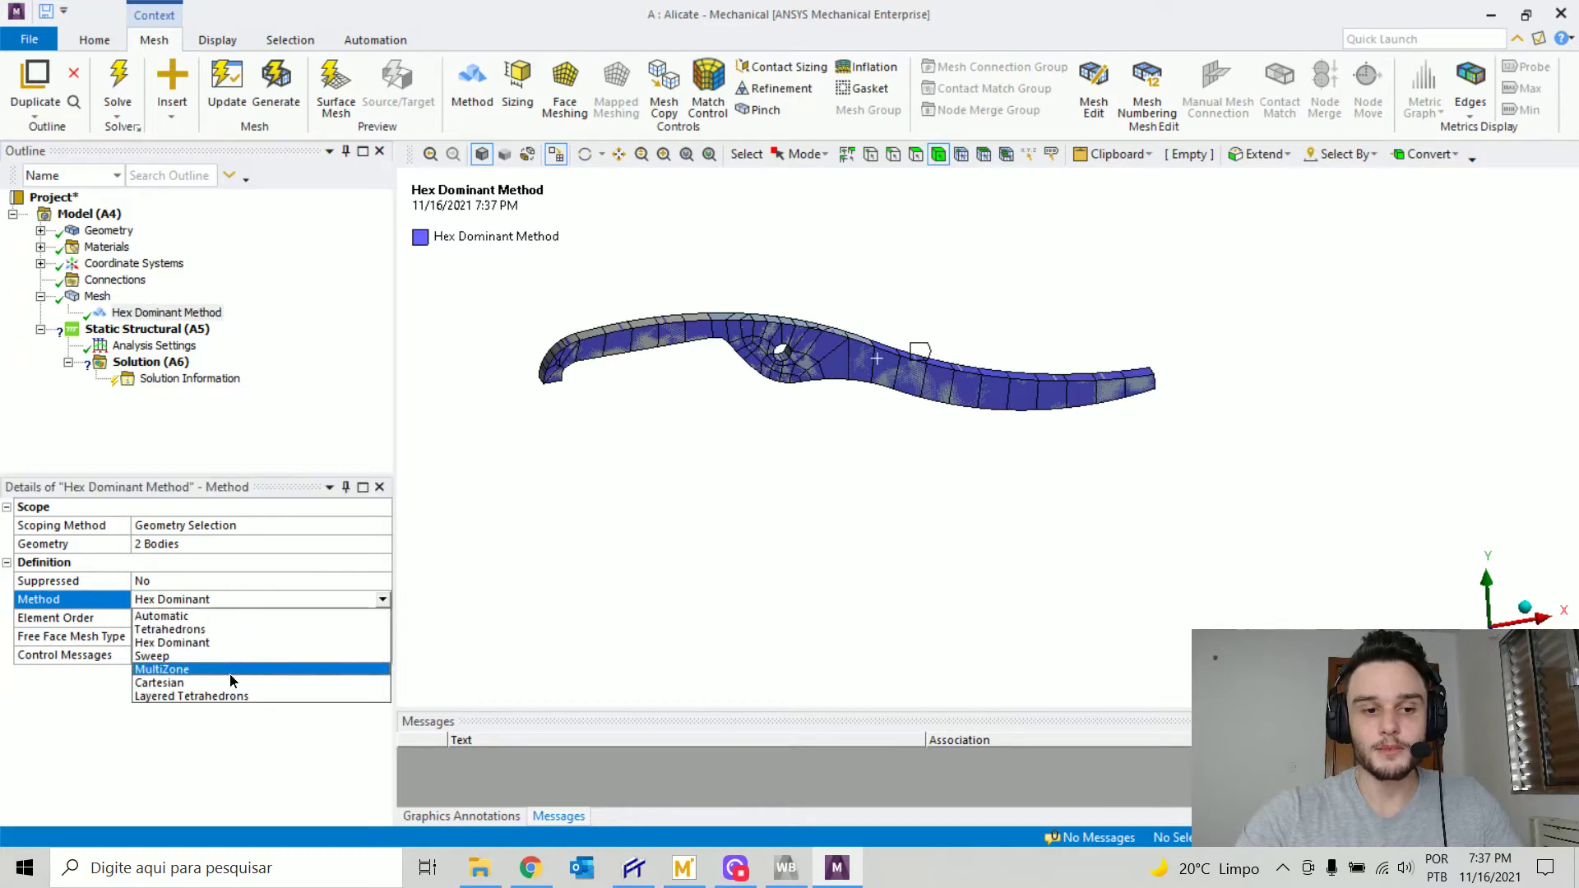
pyautogui.click(230, 673)
pyautogui.rightClick(92, 296)
pyautogui.click(174, 352)
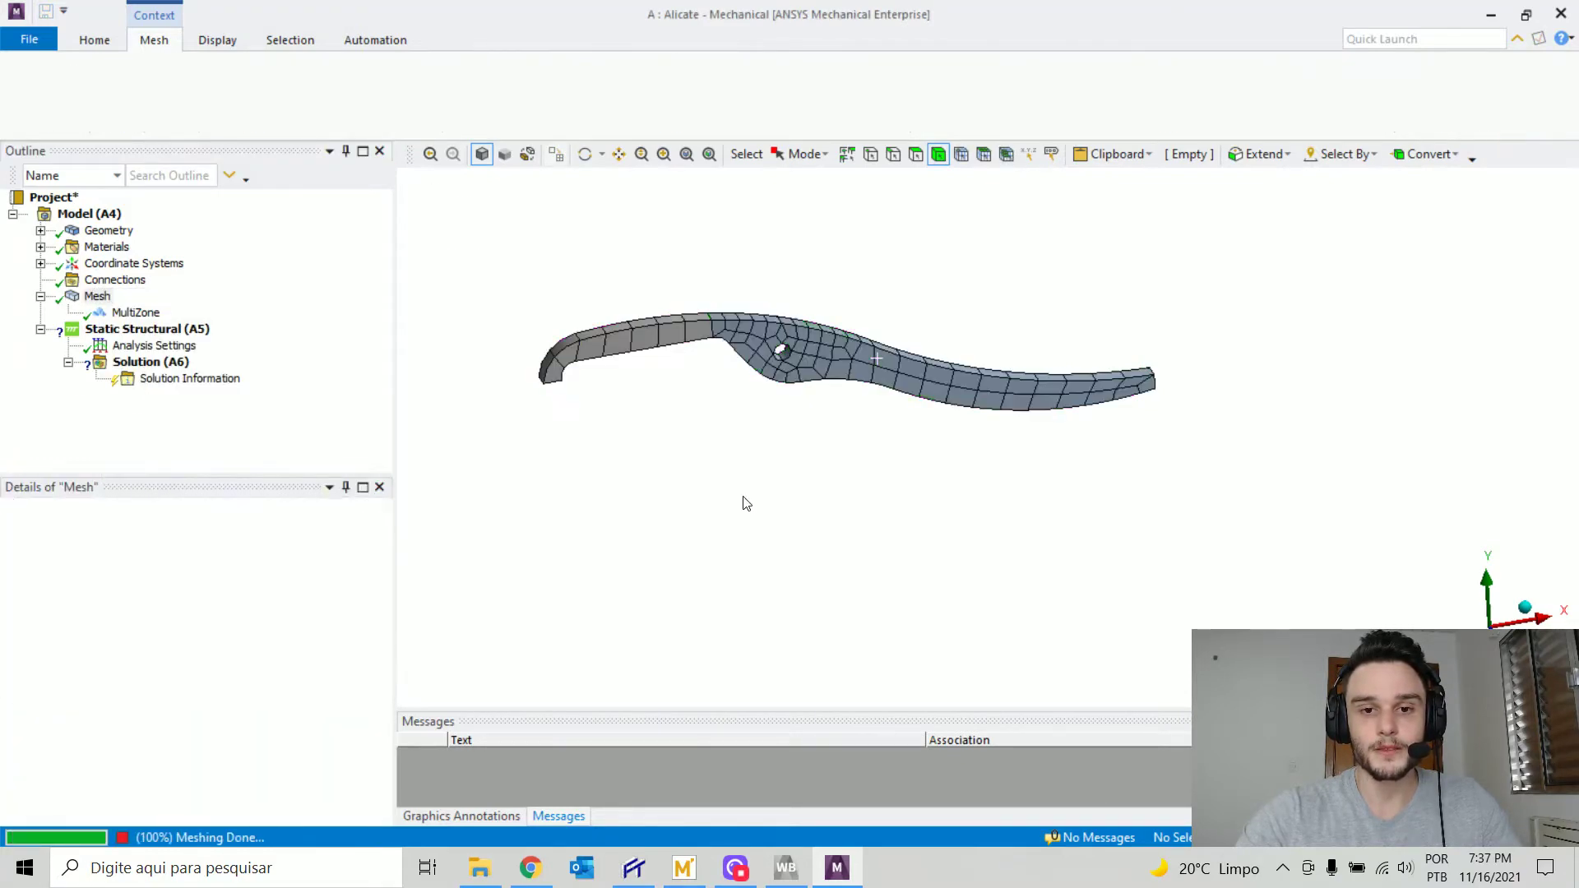
pyautogui.moveTo(860, 413)
pyautogui.mouseDown(button='middle')
pyautogui.moveTo(950, 372)
pyautogui.moveTo(945, 388)
pyautogui.moveTo(856, 409)
pyautogui.mouseUp(button='middle')
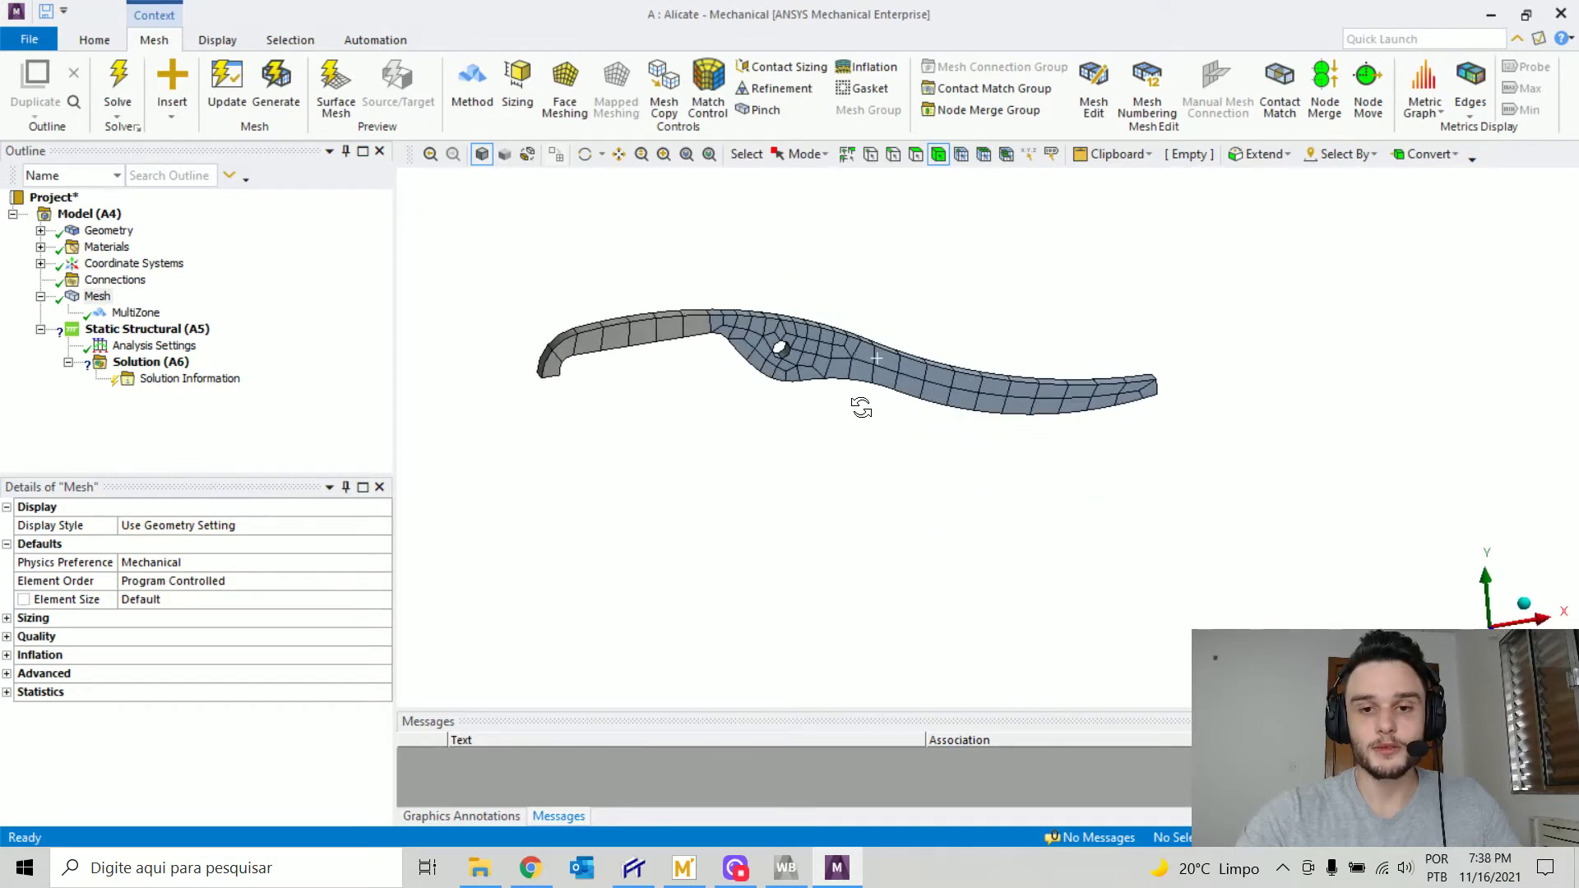
# - Switch the method of both bodies to Tetrahedrons, regenerate the mesh and rotate the part to view it
pyautogui.click(139, 314)
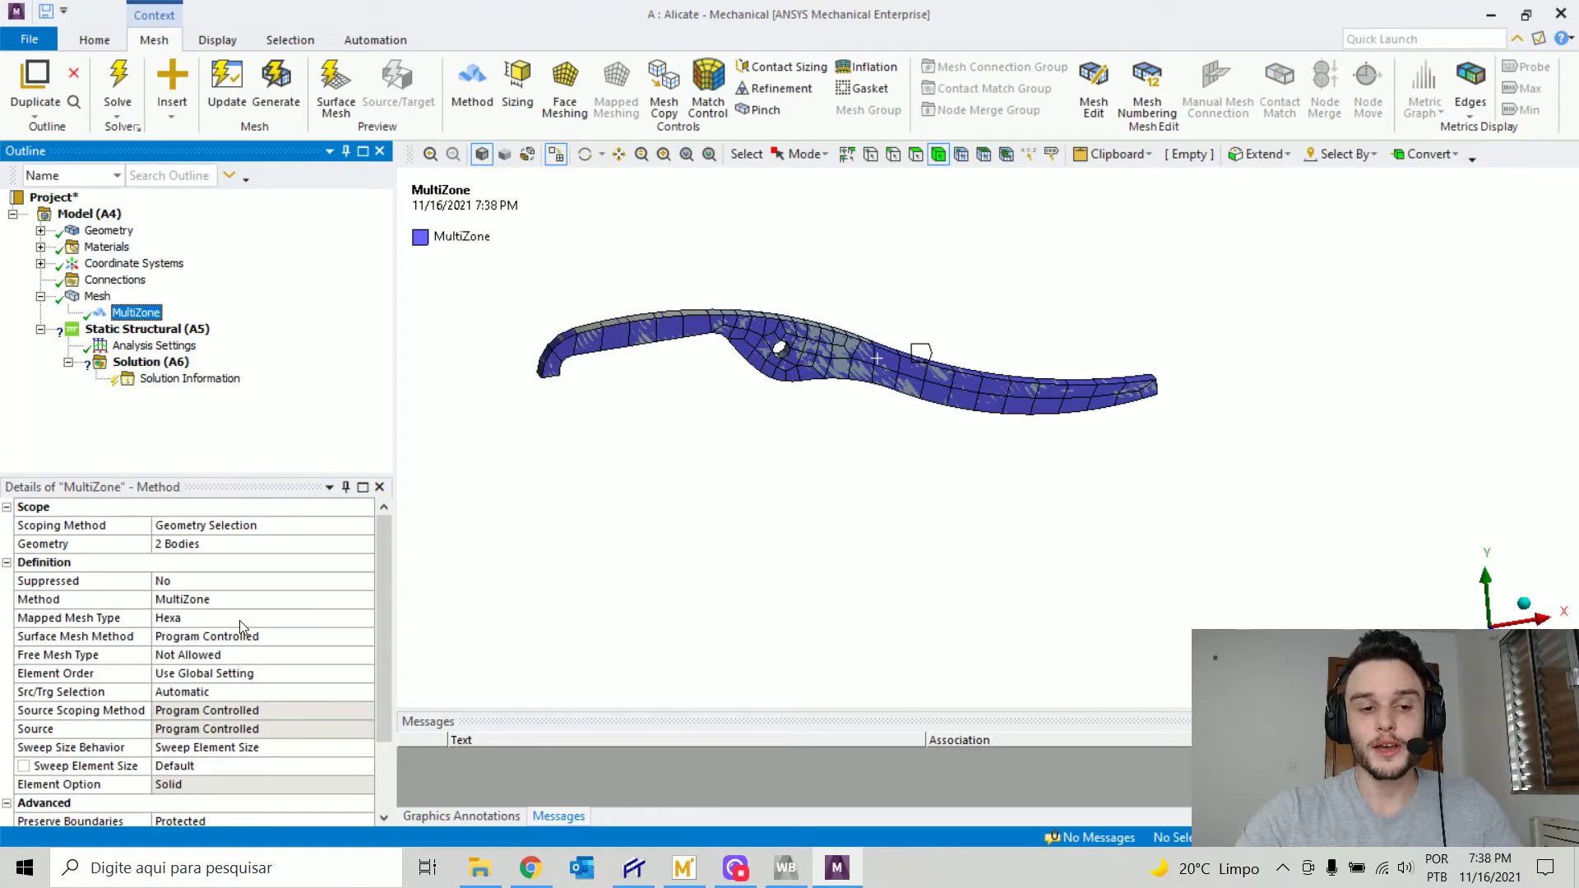
pyautogui.click(137, 312)
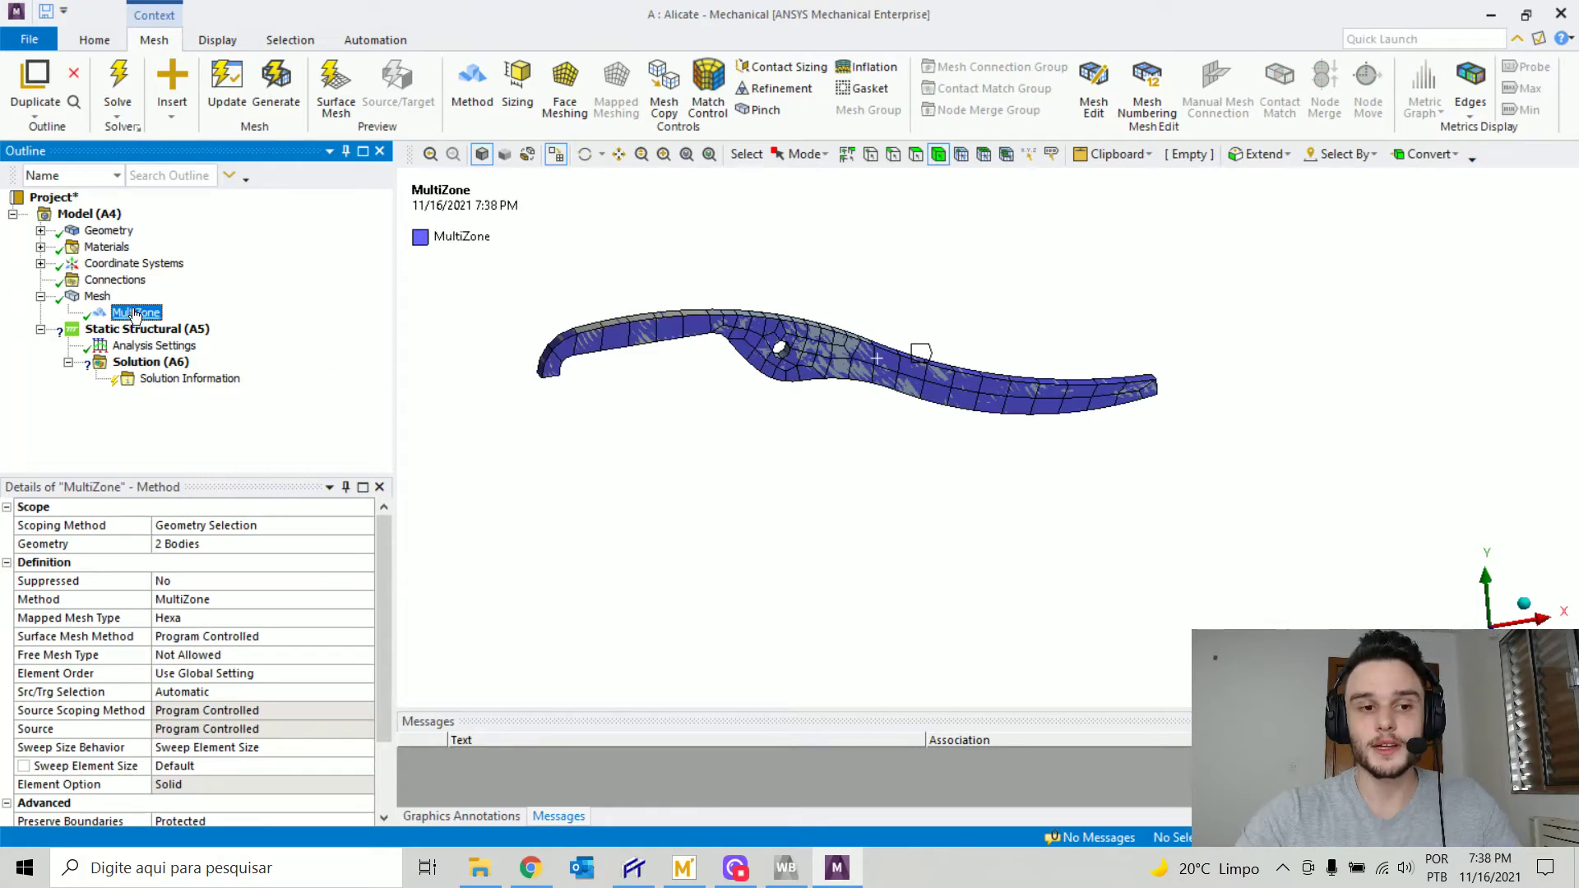
pyautogui.click(215, 603)
pyautogui.click(364, 598)
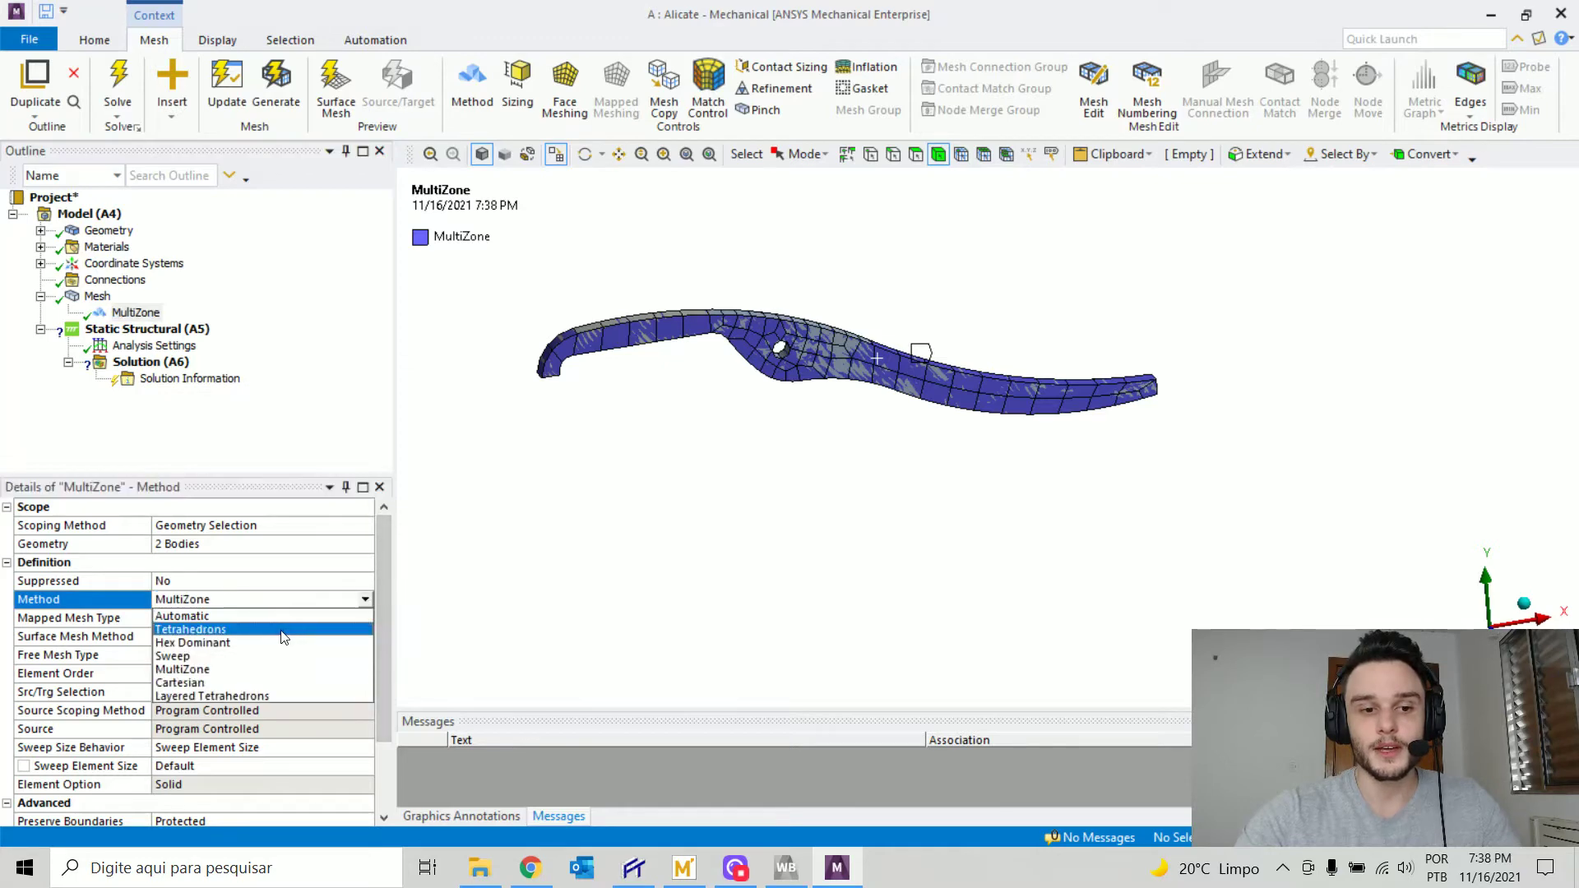
pyautogui.click(284, 629)
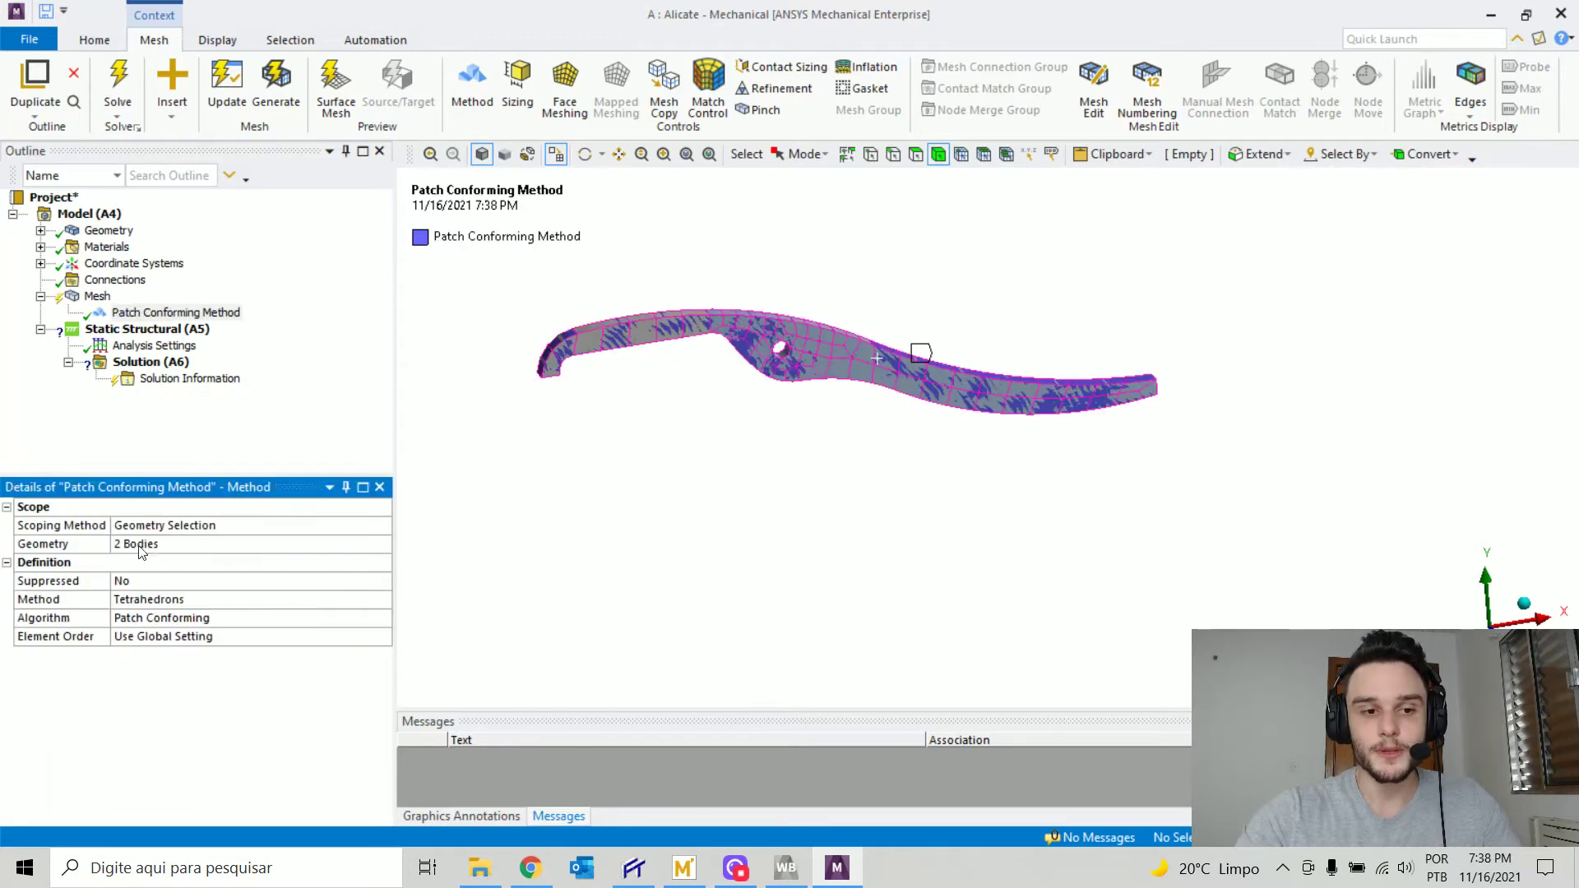
pyautogui.click(98, 298)
pyautogui.rightClick(98, 298)
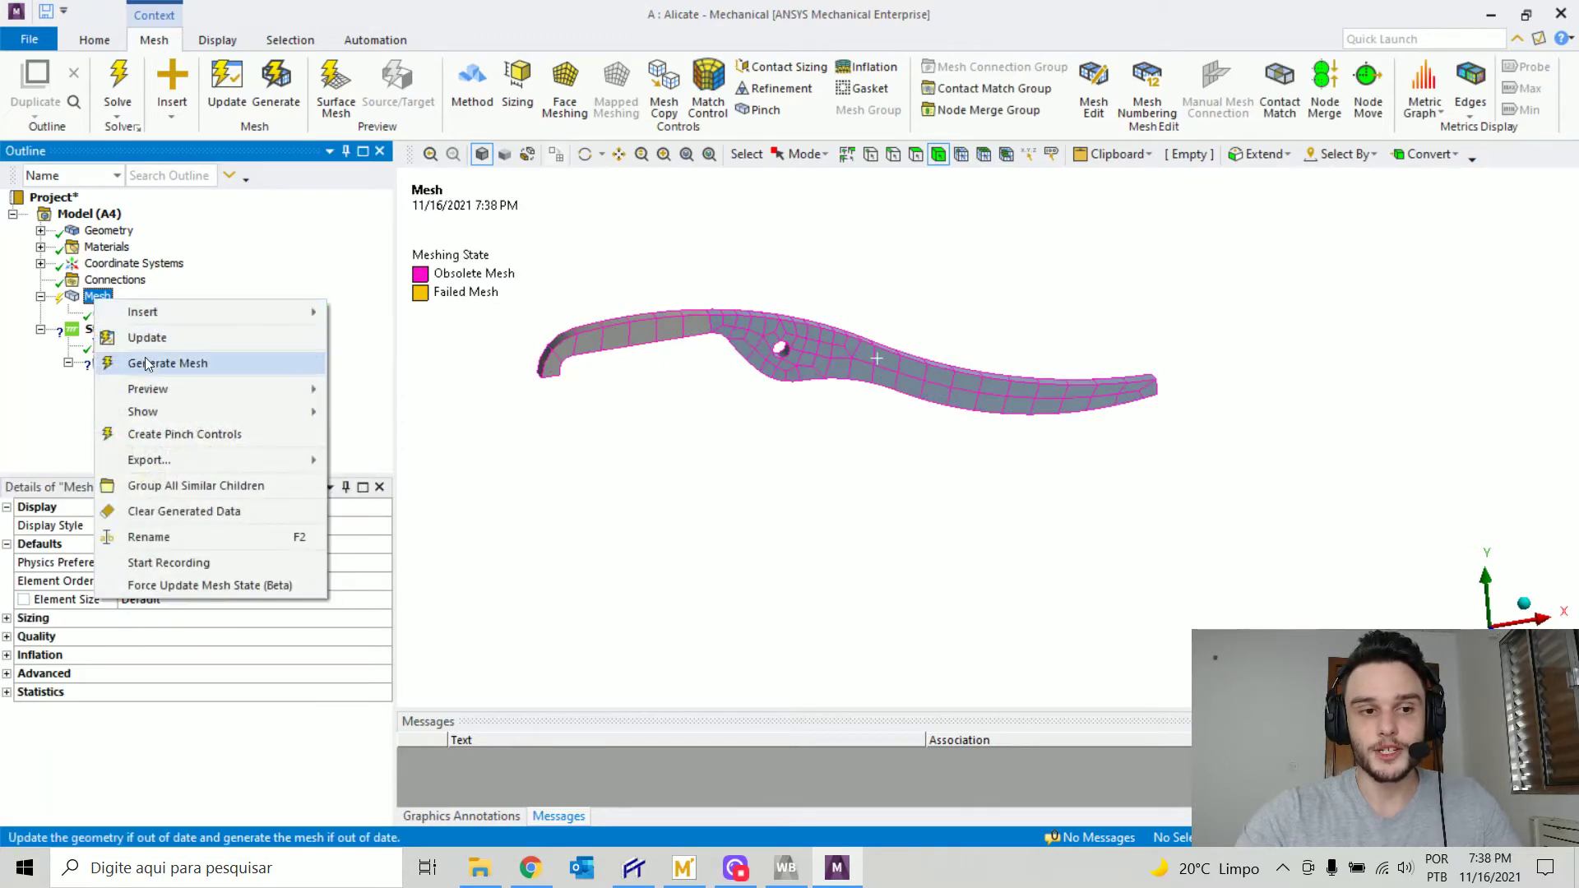
pyautogui.click(161, 363)
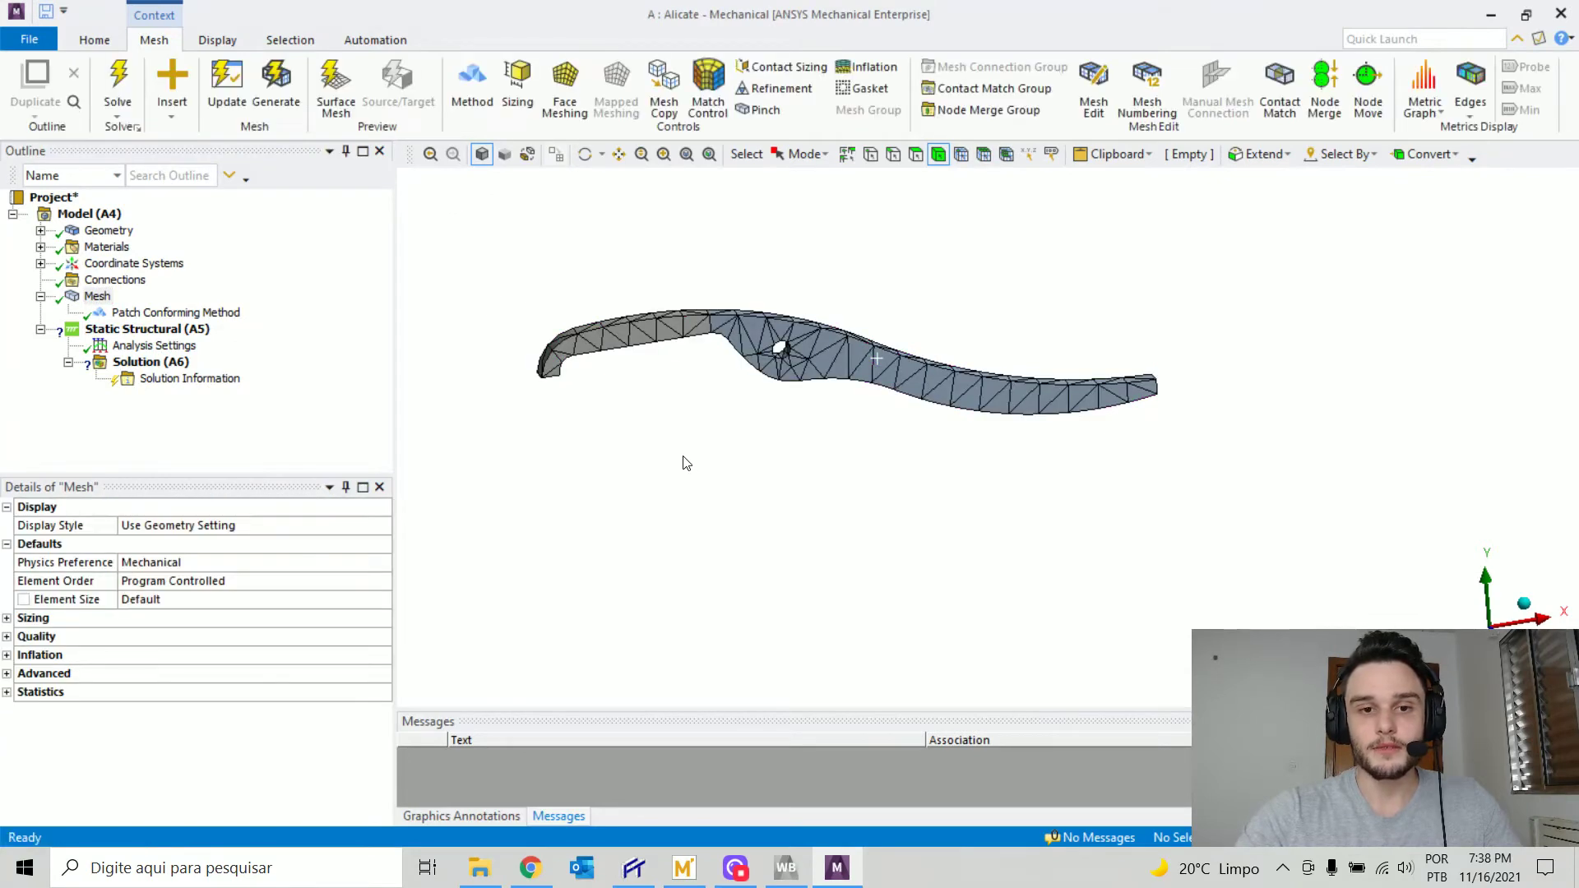
pyautogui.moveTo(763, 406); pyautogui.dragTo(716, 388, button='middle')
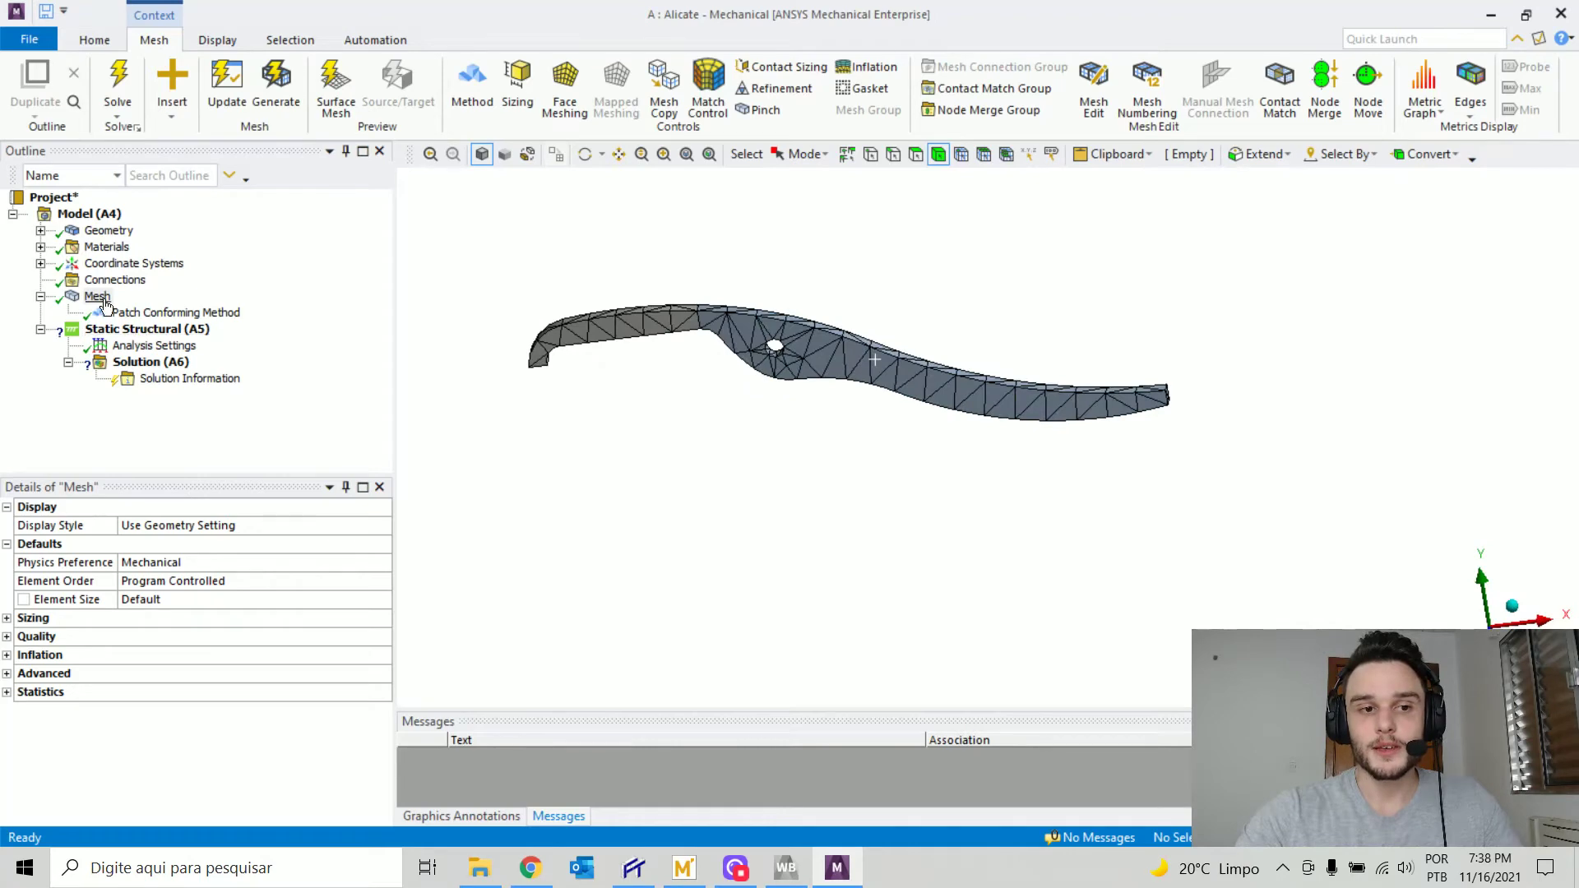
# - Set the method of both bodies back to MultiZone and regenerate the mesh
pyautogui.click(141, 313)
pyautogui.click(273, 606)
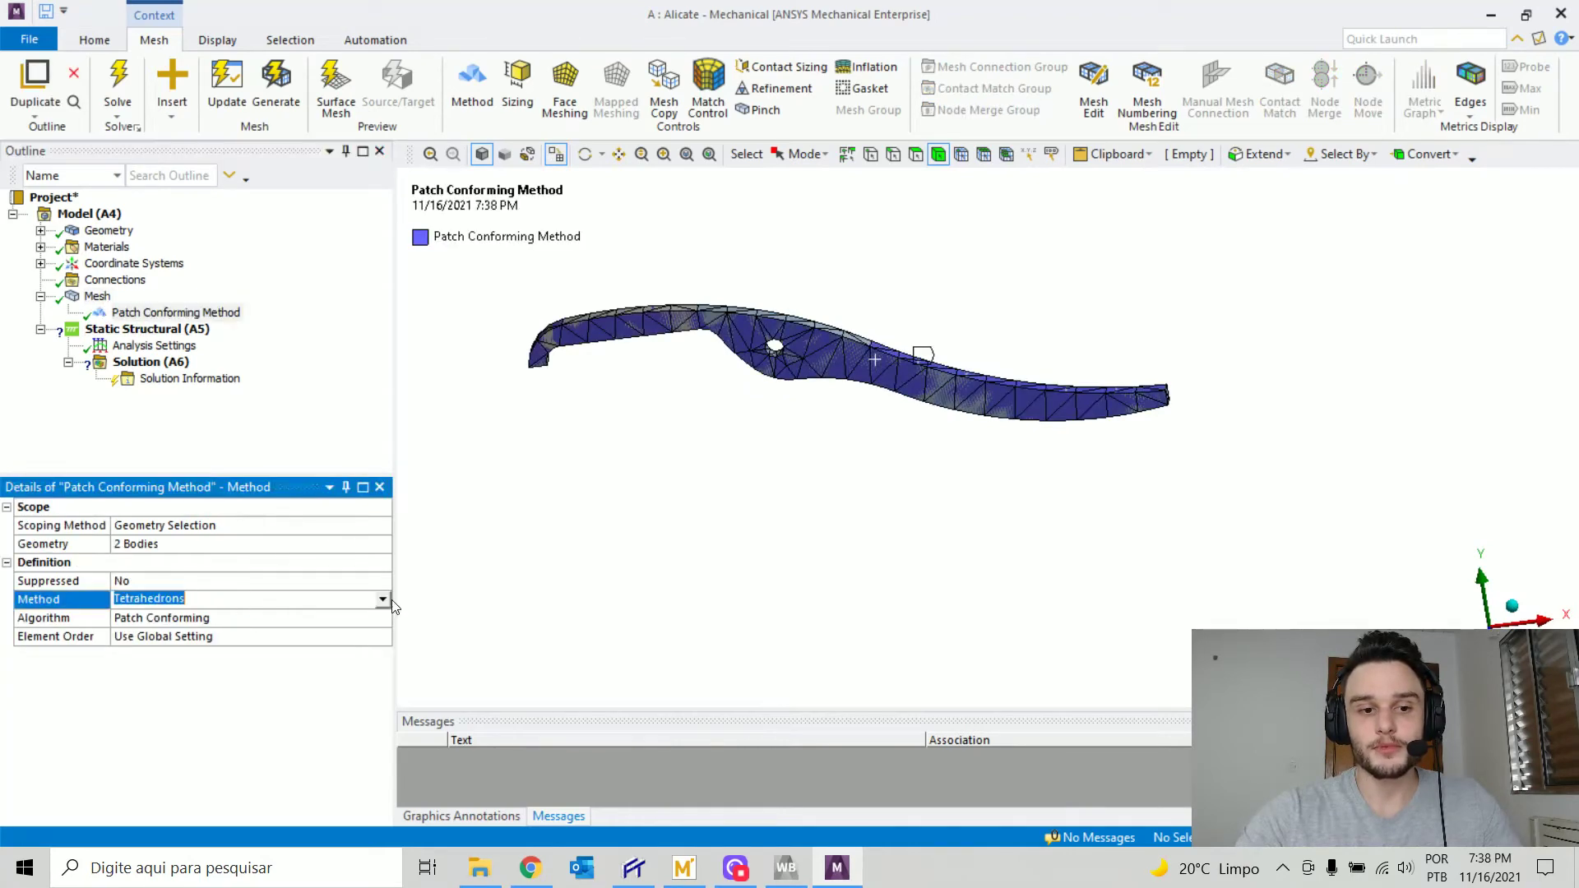
pyautogui.click(383, 599)
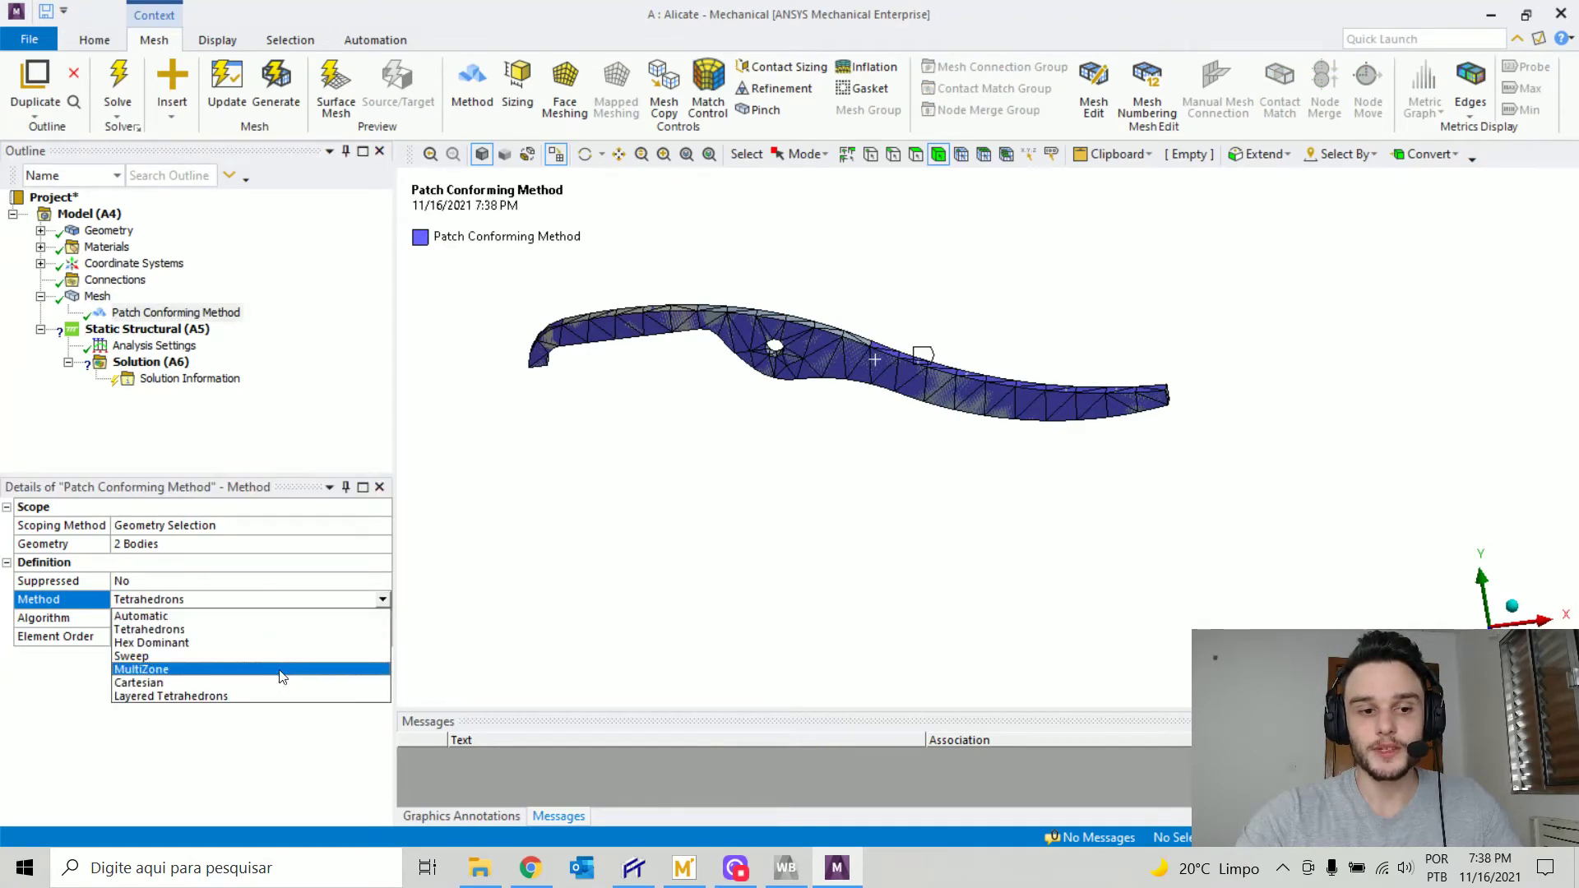
pyautogui.click(336, 670)
pyautogui.rightClick(99, 296)
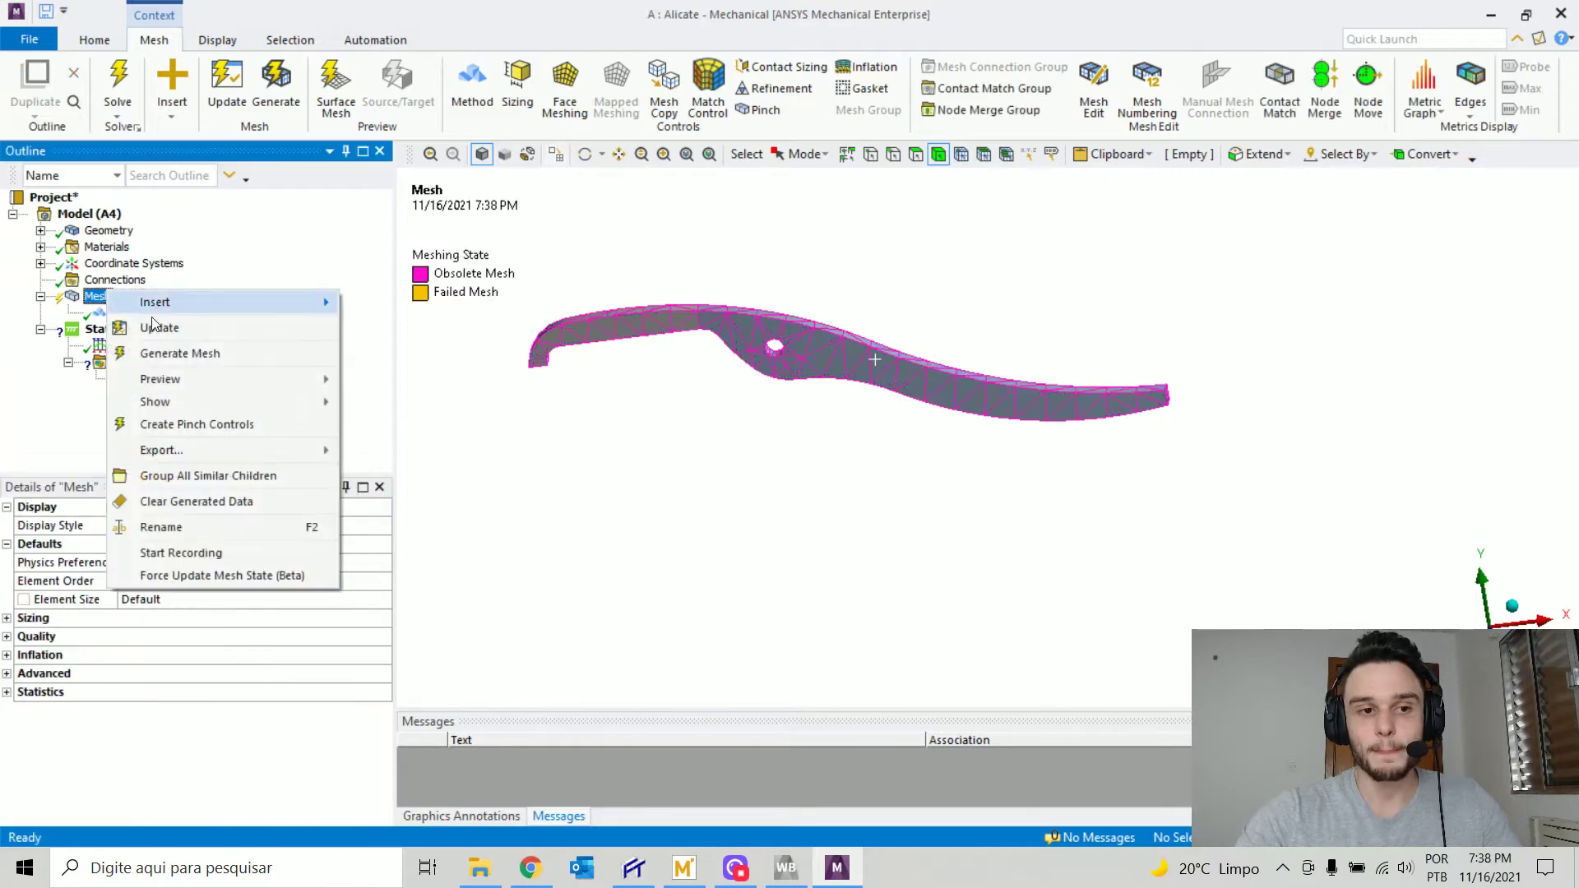
pyautogui.click(175, 352)
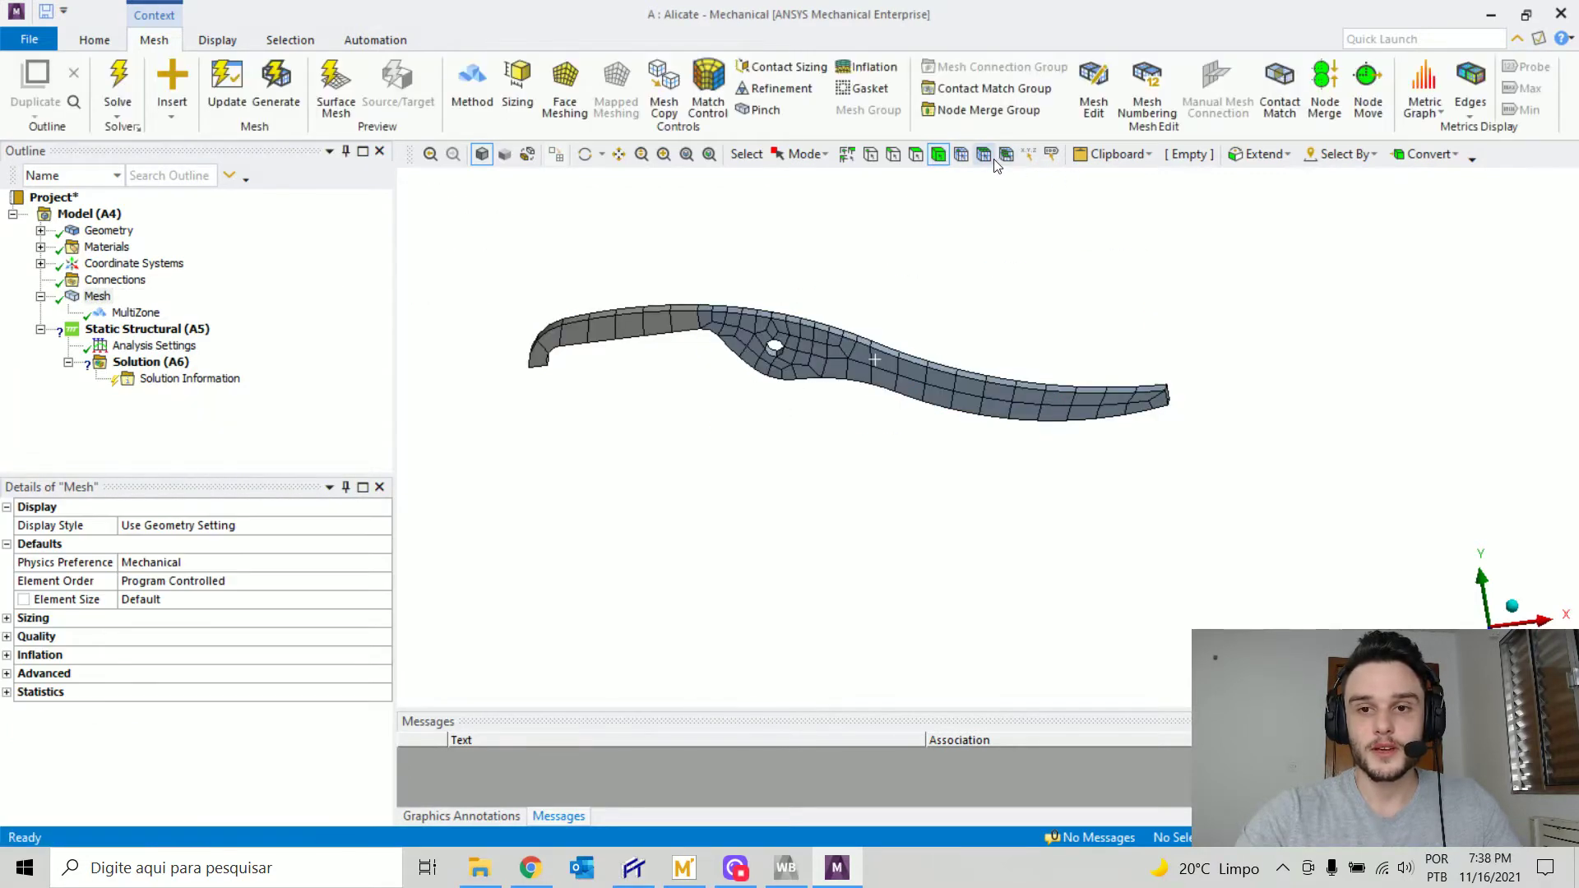
# - Pick a single mesh element at the tip of the pliers' jaw and examine it up close and within the whole part
pyautogui.click(1005, 155)
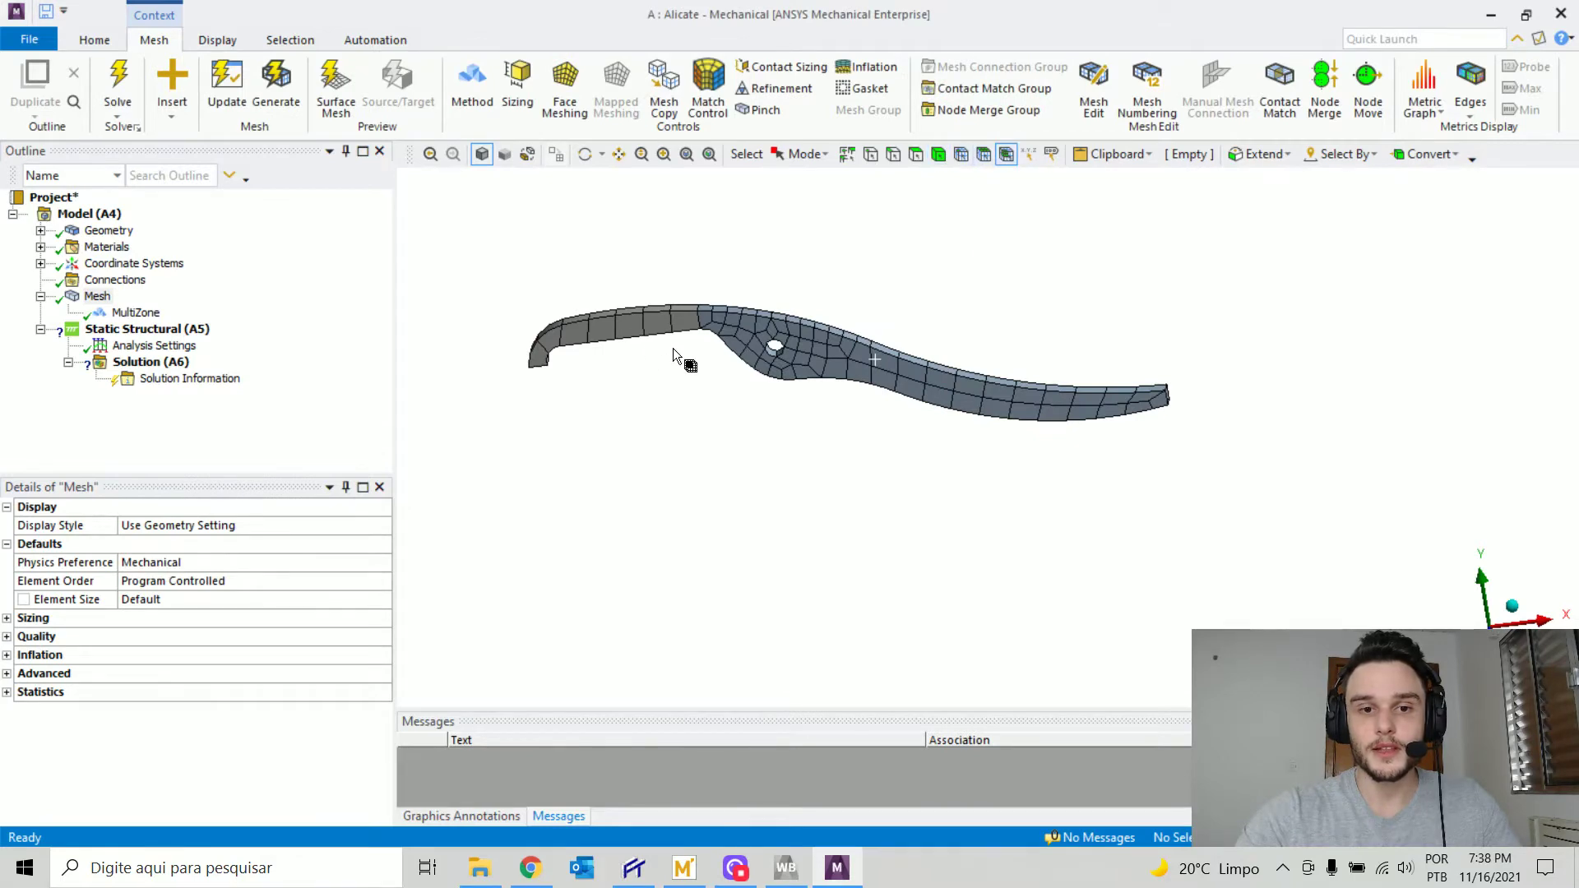
pyautogui.scroll(5, 579, 334)
pyautogui.click(633, 321)
pyautogui.moveTo(709, 276); pyautogui.dragTo(609, 343, button='middle')
pyautogui.scroll(3, 603, 348)
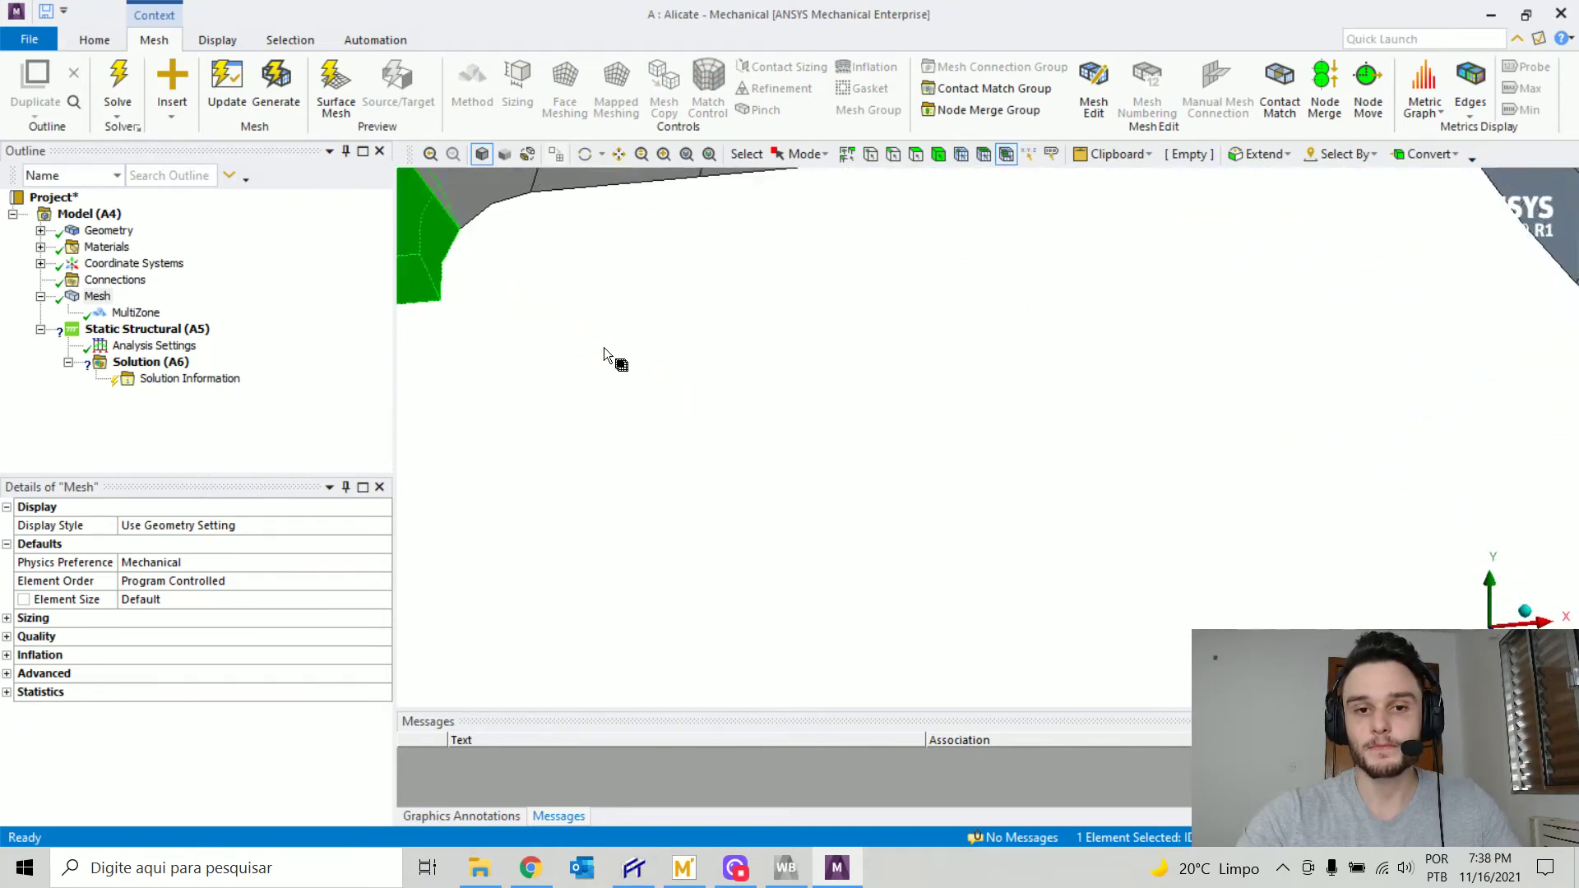
pyautogui.scroll(-6, 837, 330)
pyautogui.moveTo(1404, 568); pyautogui.dragTo(806, 465, button='middle')
pyautogui.scroll(-4, 1153, 386)
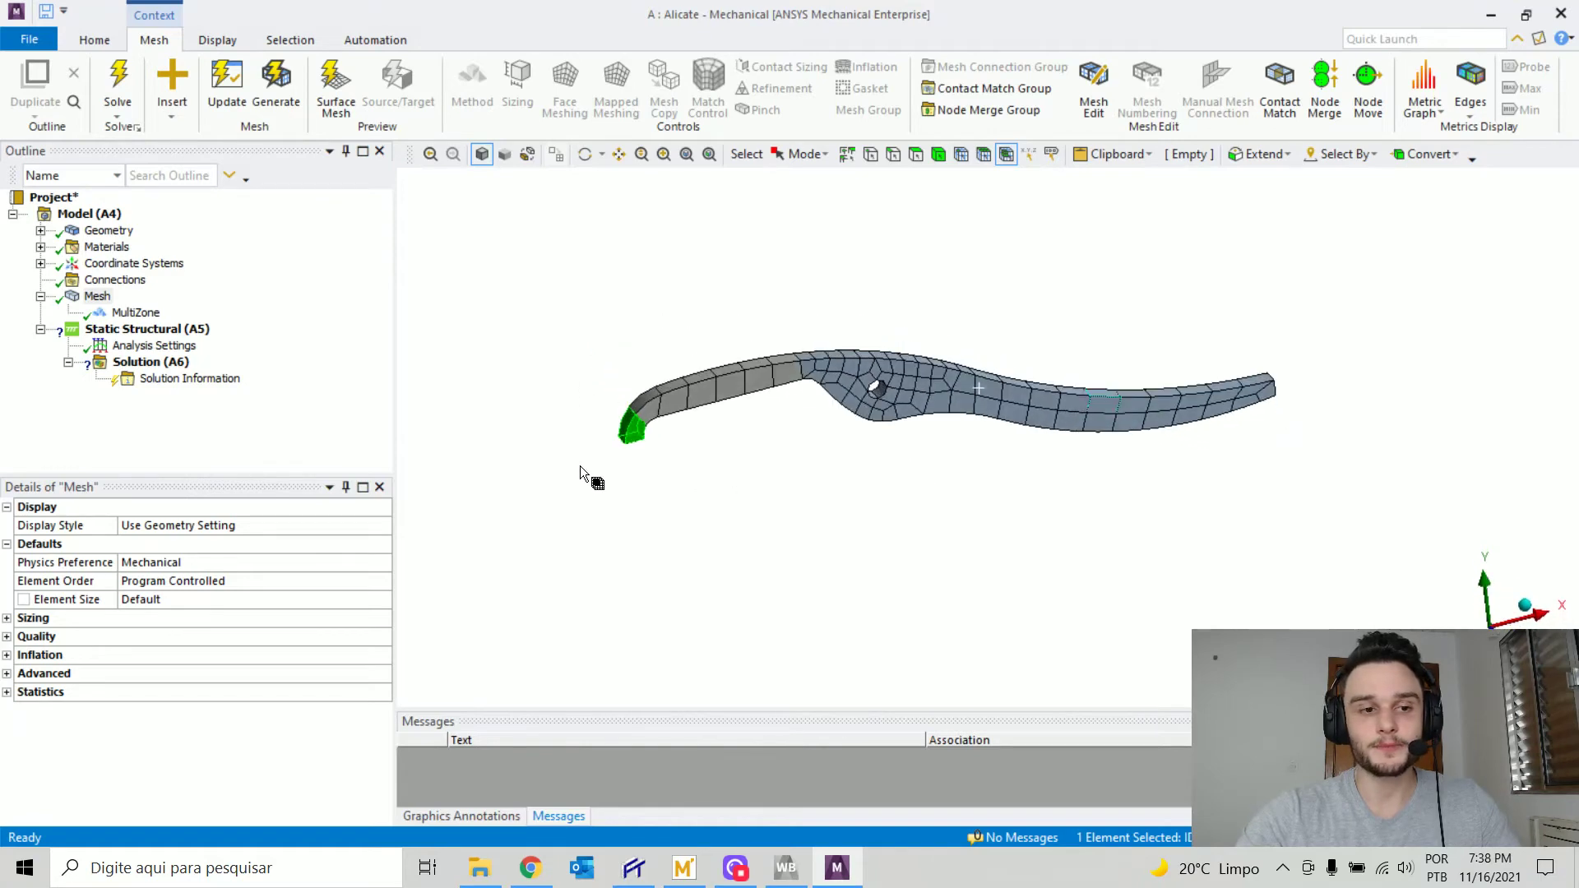
# - Add a sizing control to the mesh, scoped to both bodies, with an element size of 2 mm
pyautogui.click(97, 296)
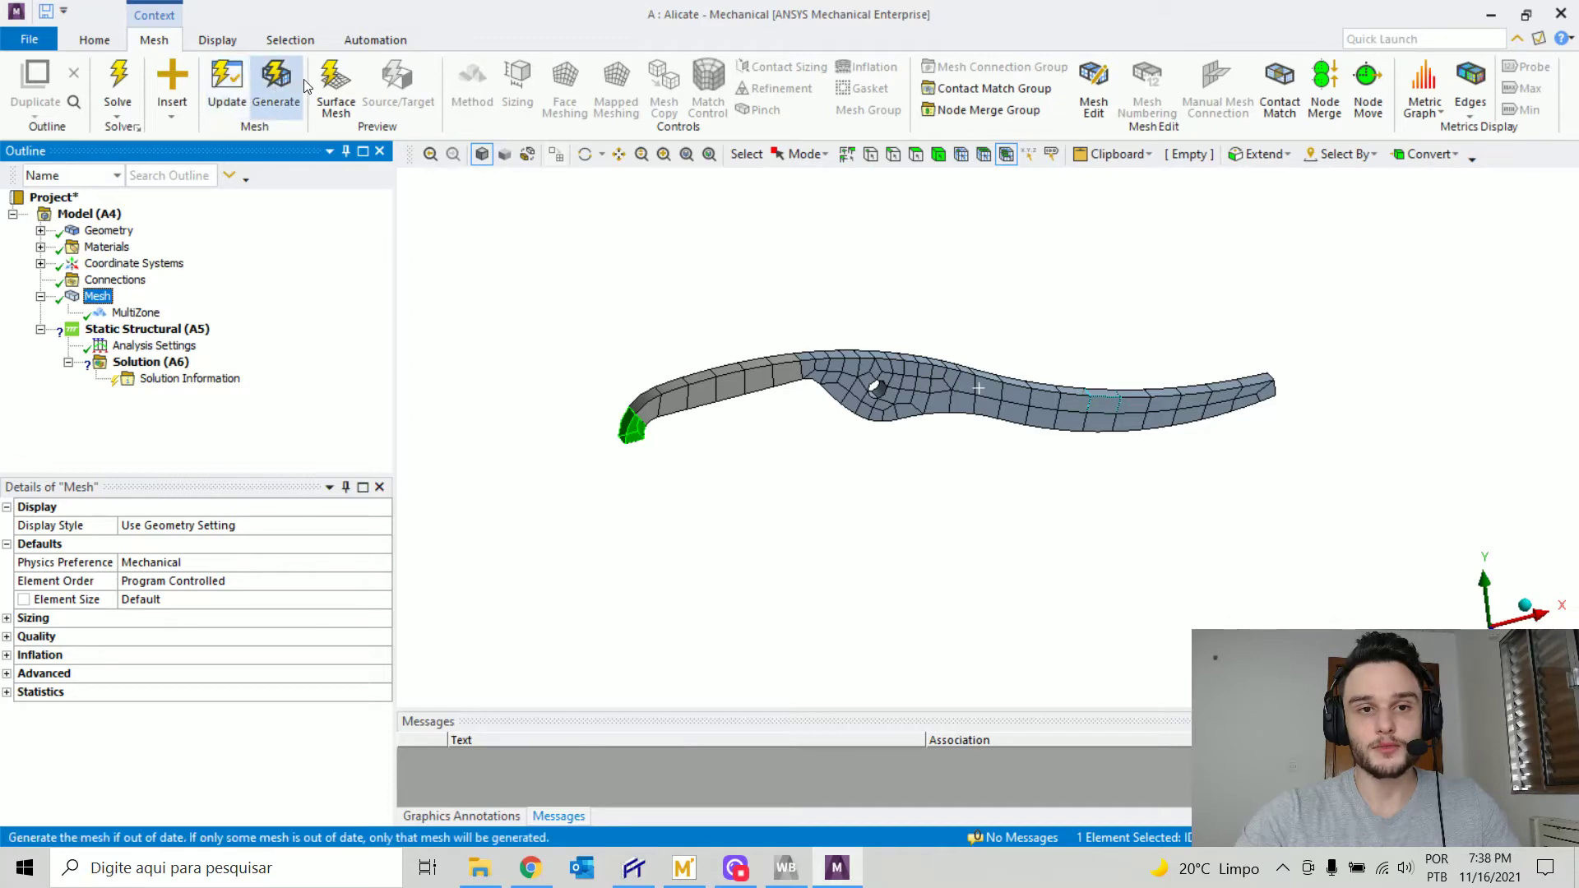
pyautogui.click(117, 318)
pyautogui.click(97, 297)
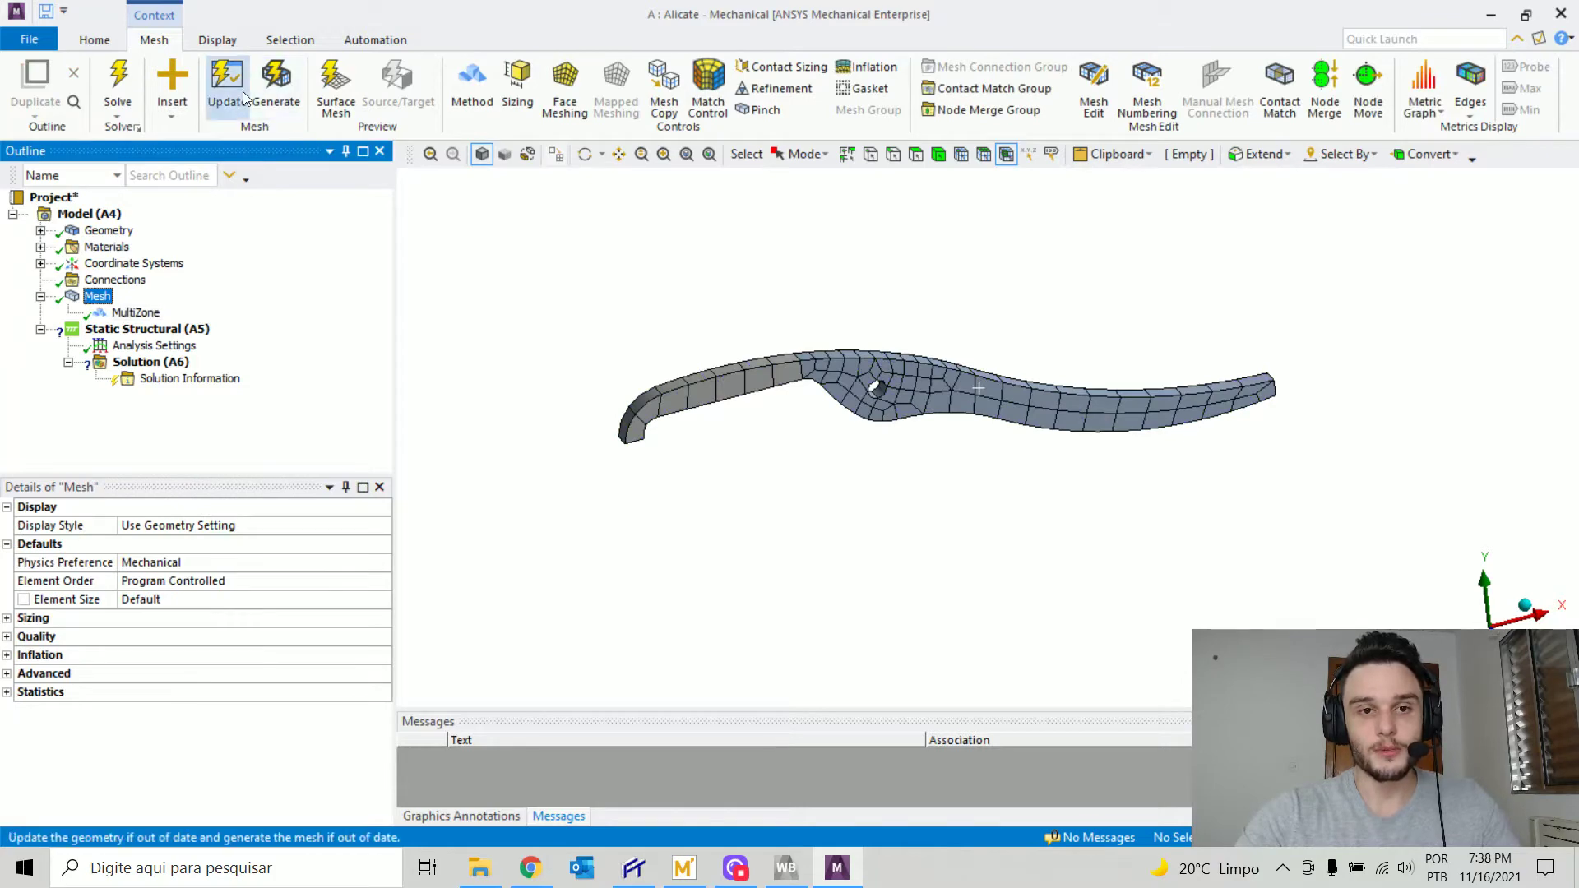
pyautogui.click(518, 95)
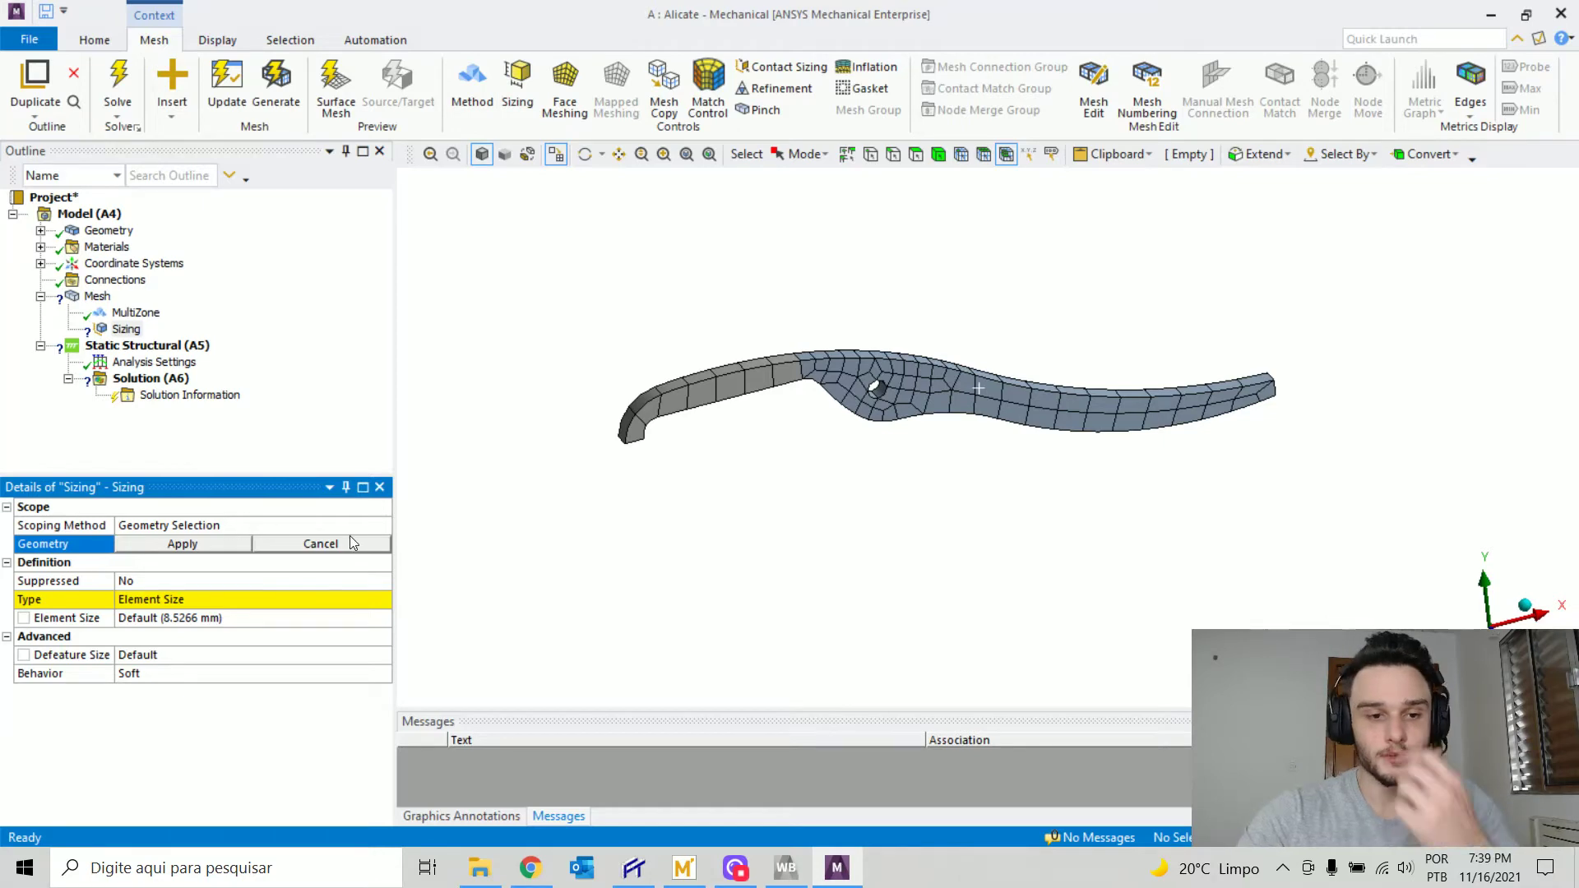
pyautogui.click(939, 155)
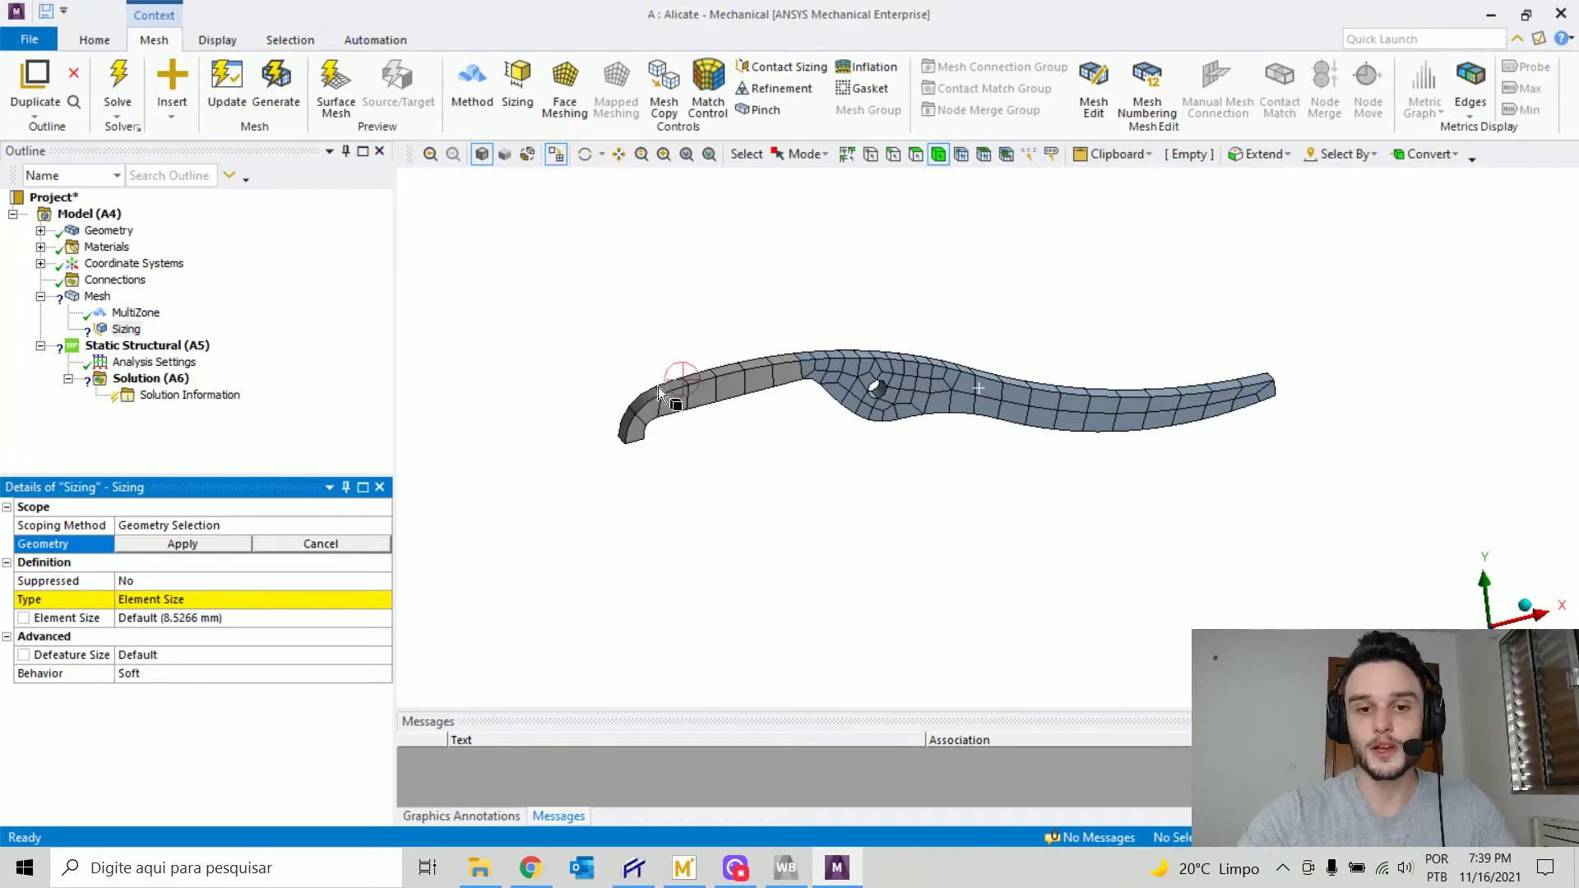
pyautogui.click(689, 387)
pyautogui.keyDown('ctrl'); pyautogui.click(850, 373); pyautogui.keyUp('ctrl')
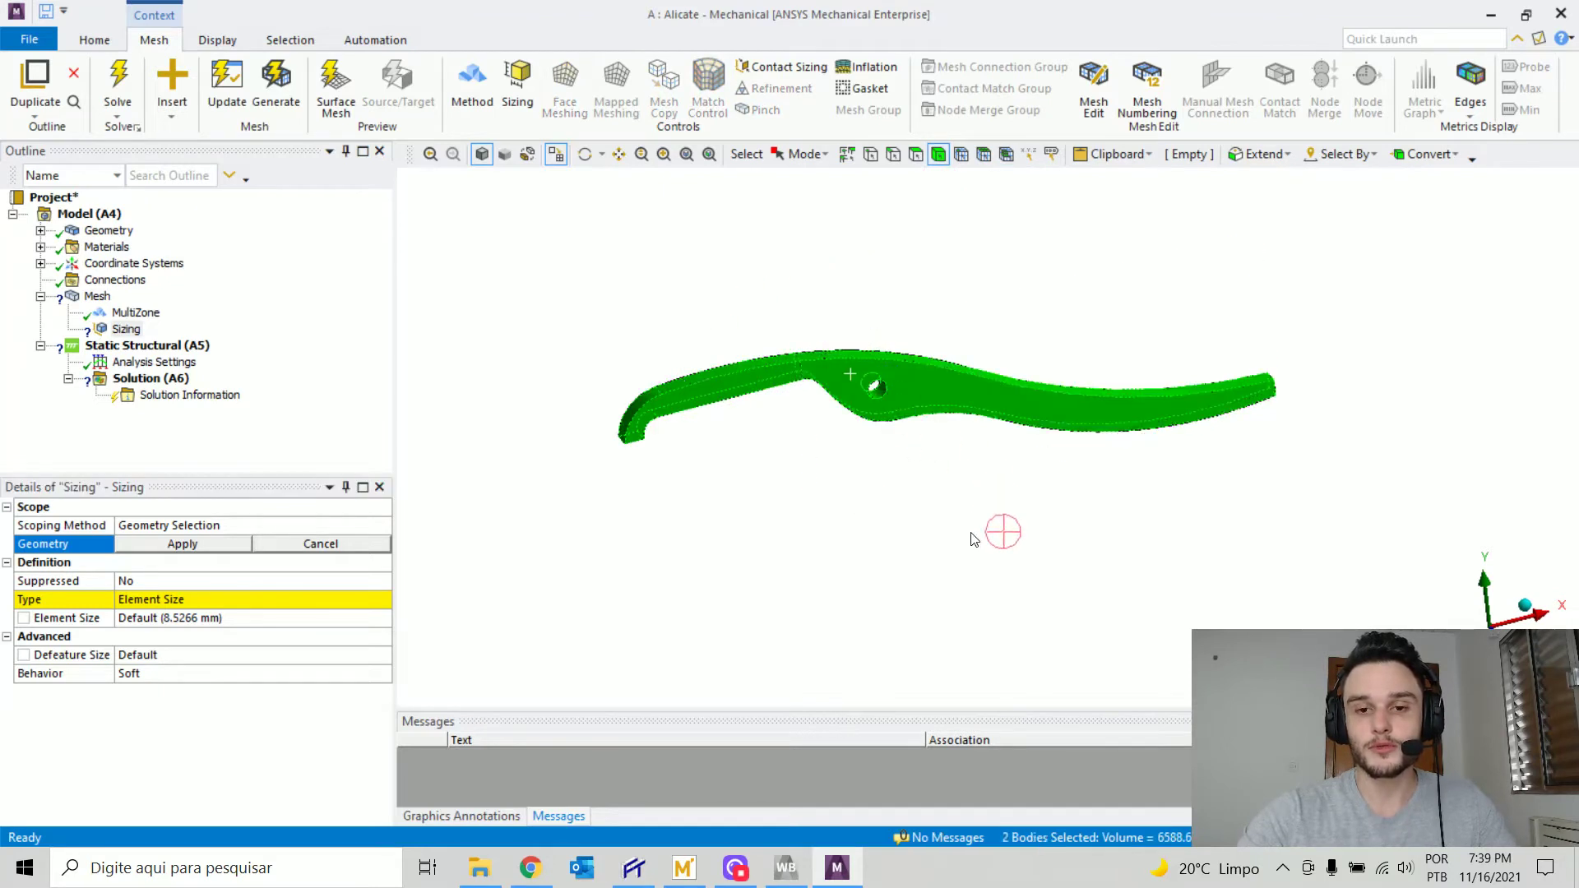
pyautogui.click(174, 545)
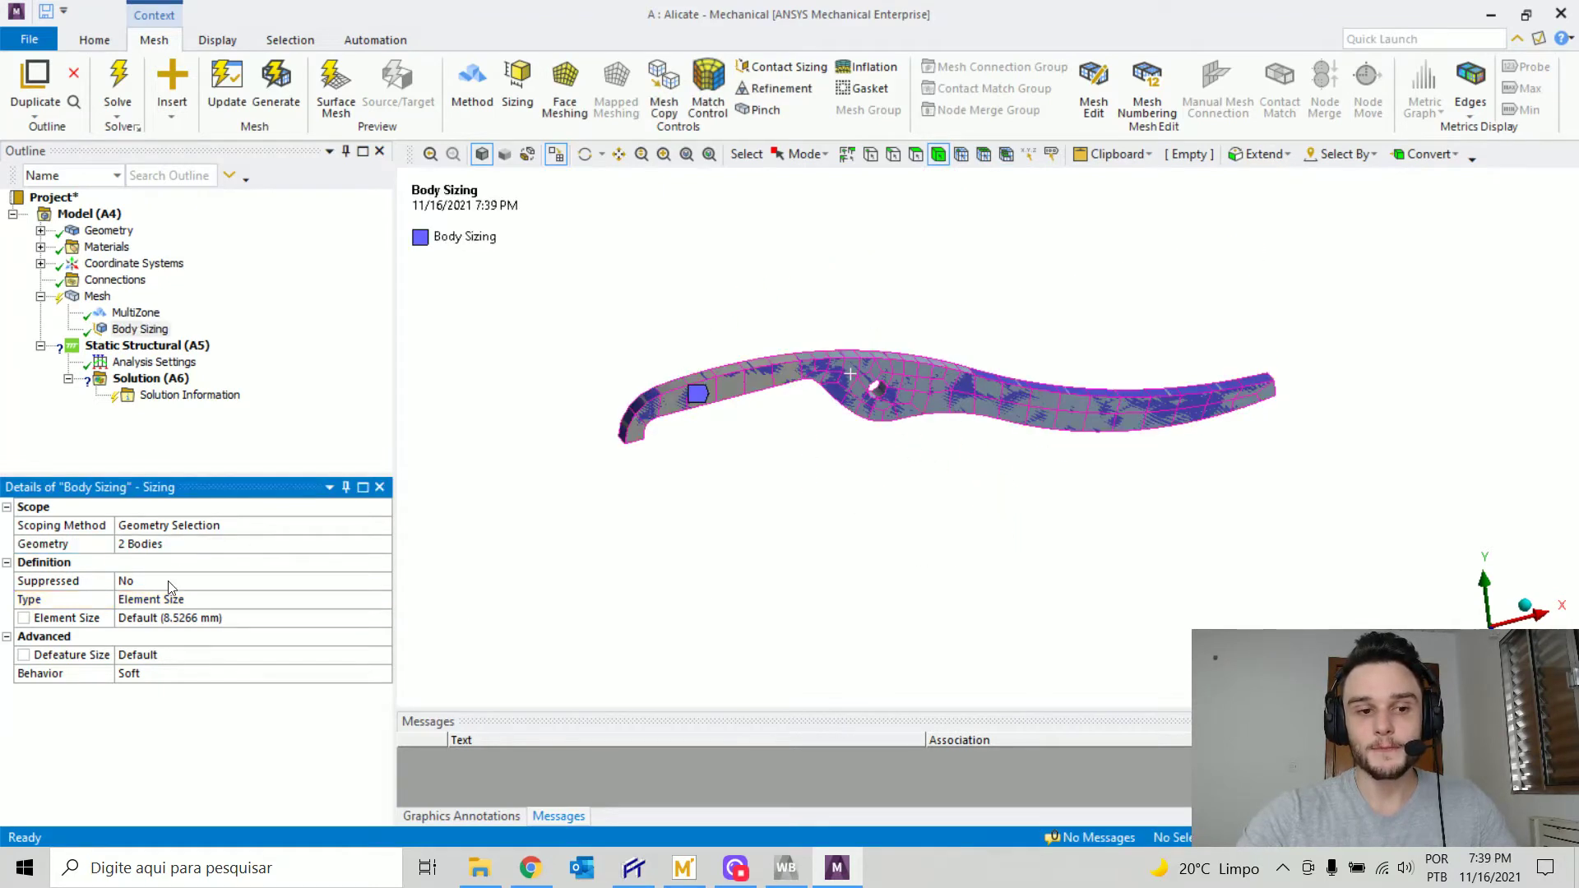
pyautogui.click(191, 619)
pyautogui.write('2')
pyautogui.press('Return')
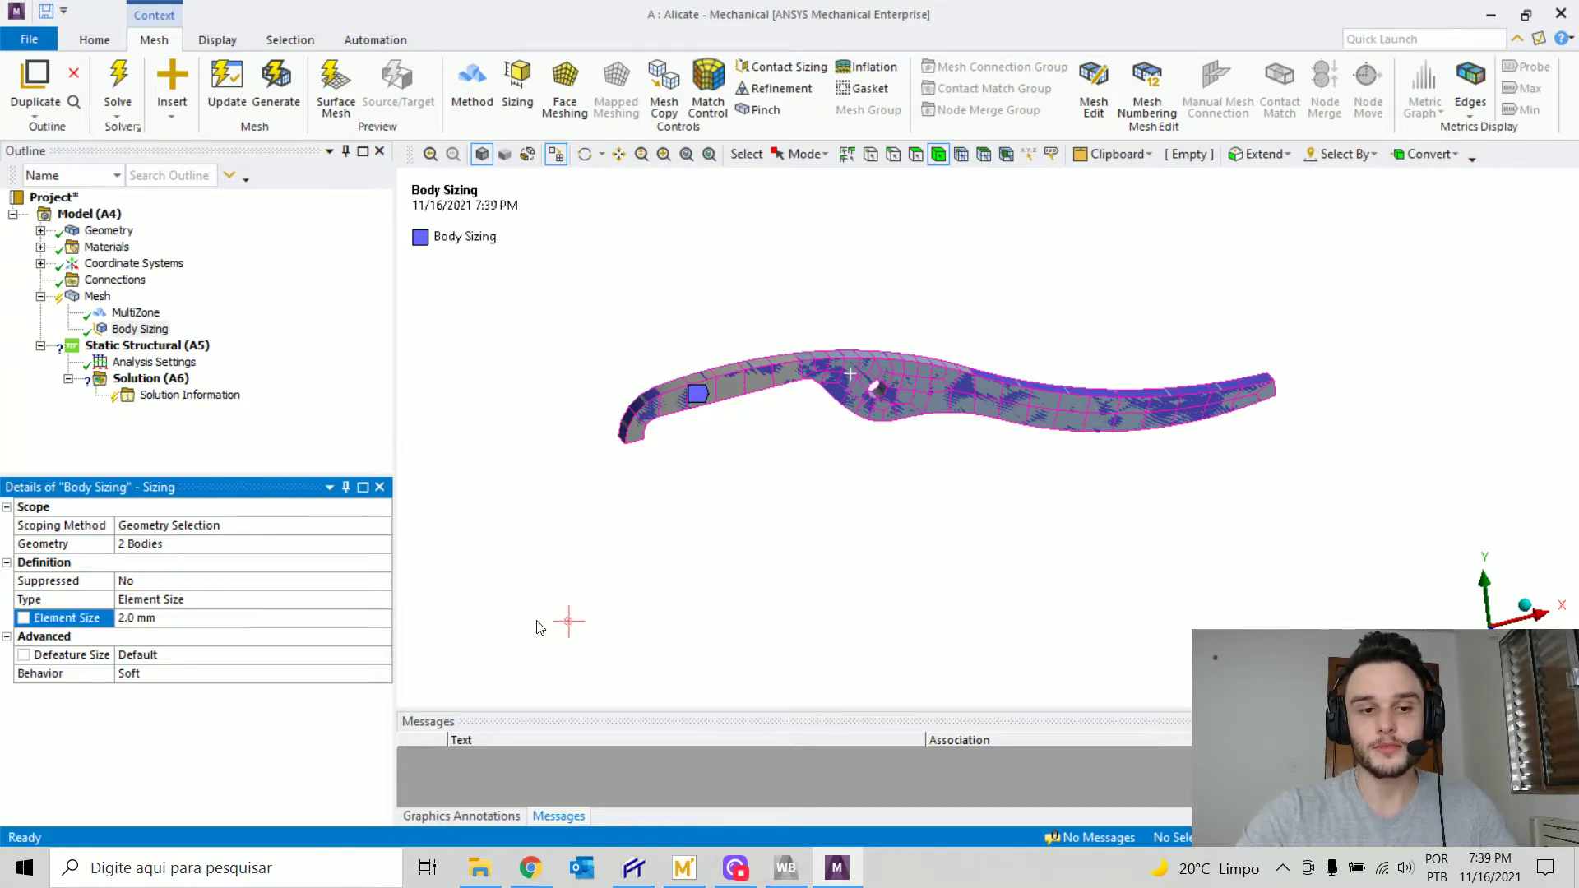
# - Regenerate the mesh with the body sizing applied and inspect the refined elements around the pivot hole and handle
pyautogui.rightClick(103, 300)
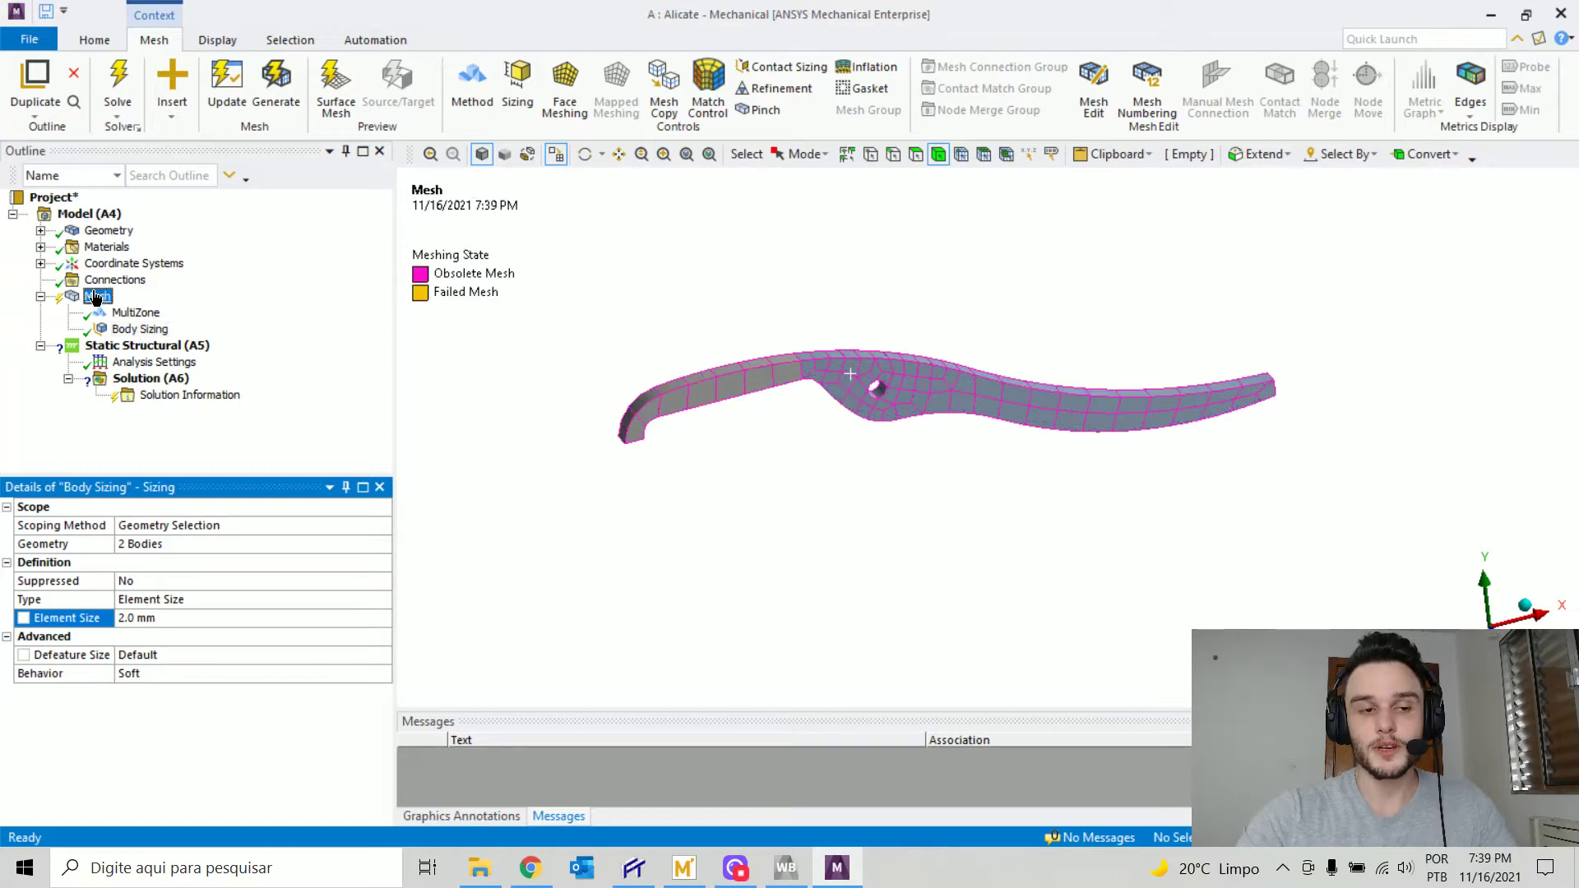
pyautogui.click(161, 328)
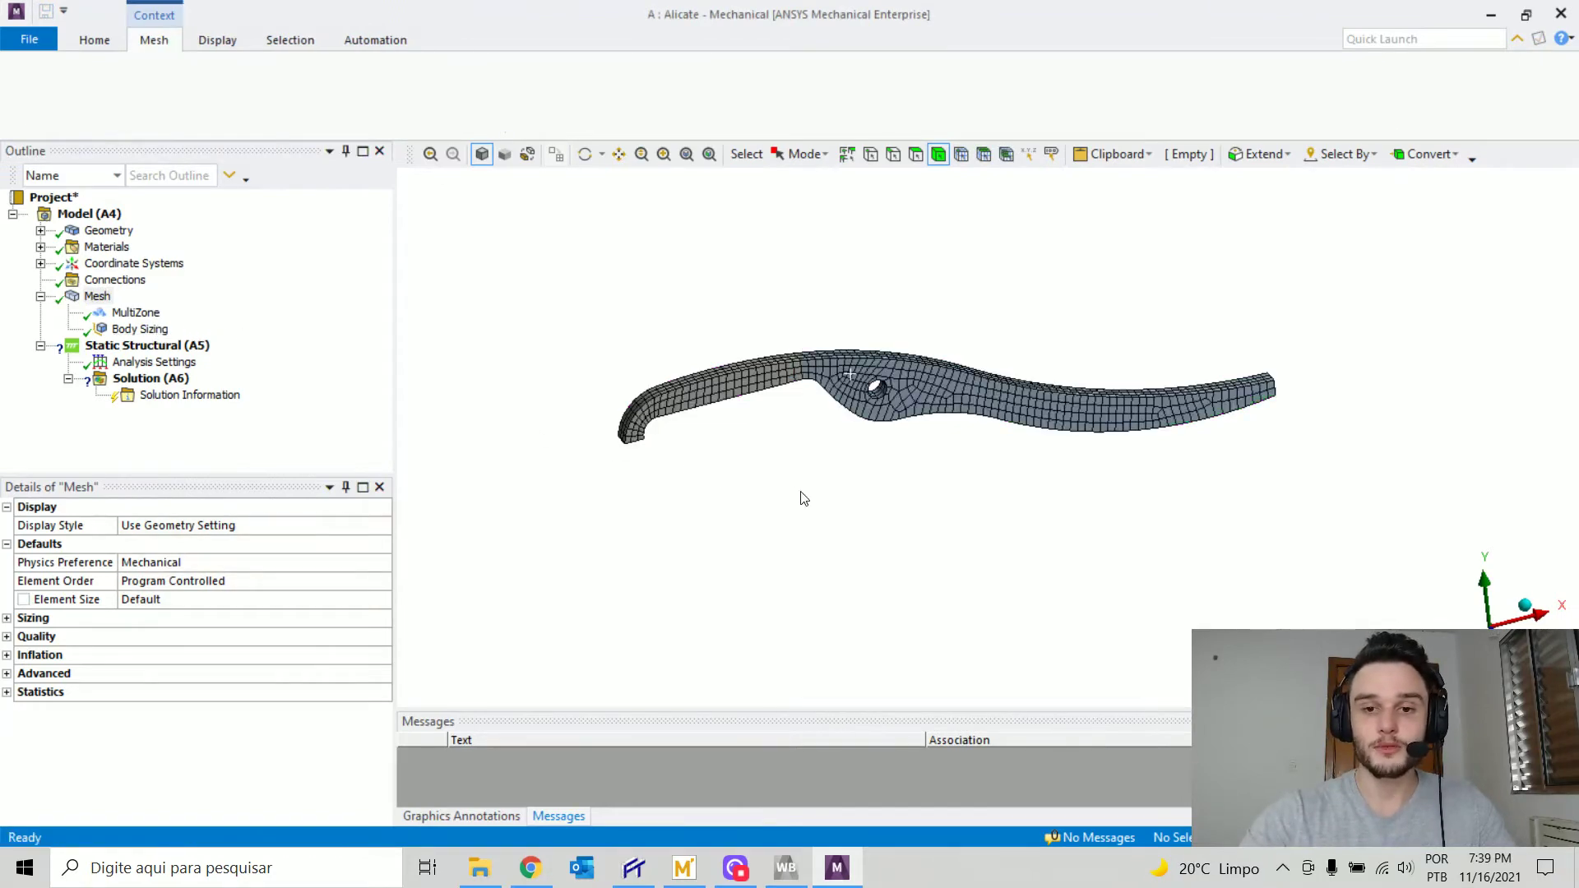
pyautogui.scroll(-3, 800, 366)
pyautogui.scroll(2, 805, 417)
pyautogui.scroll(3, 787, 328)
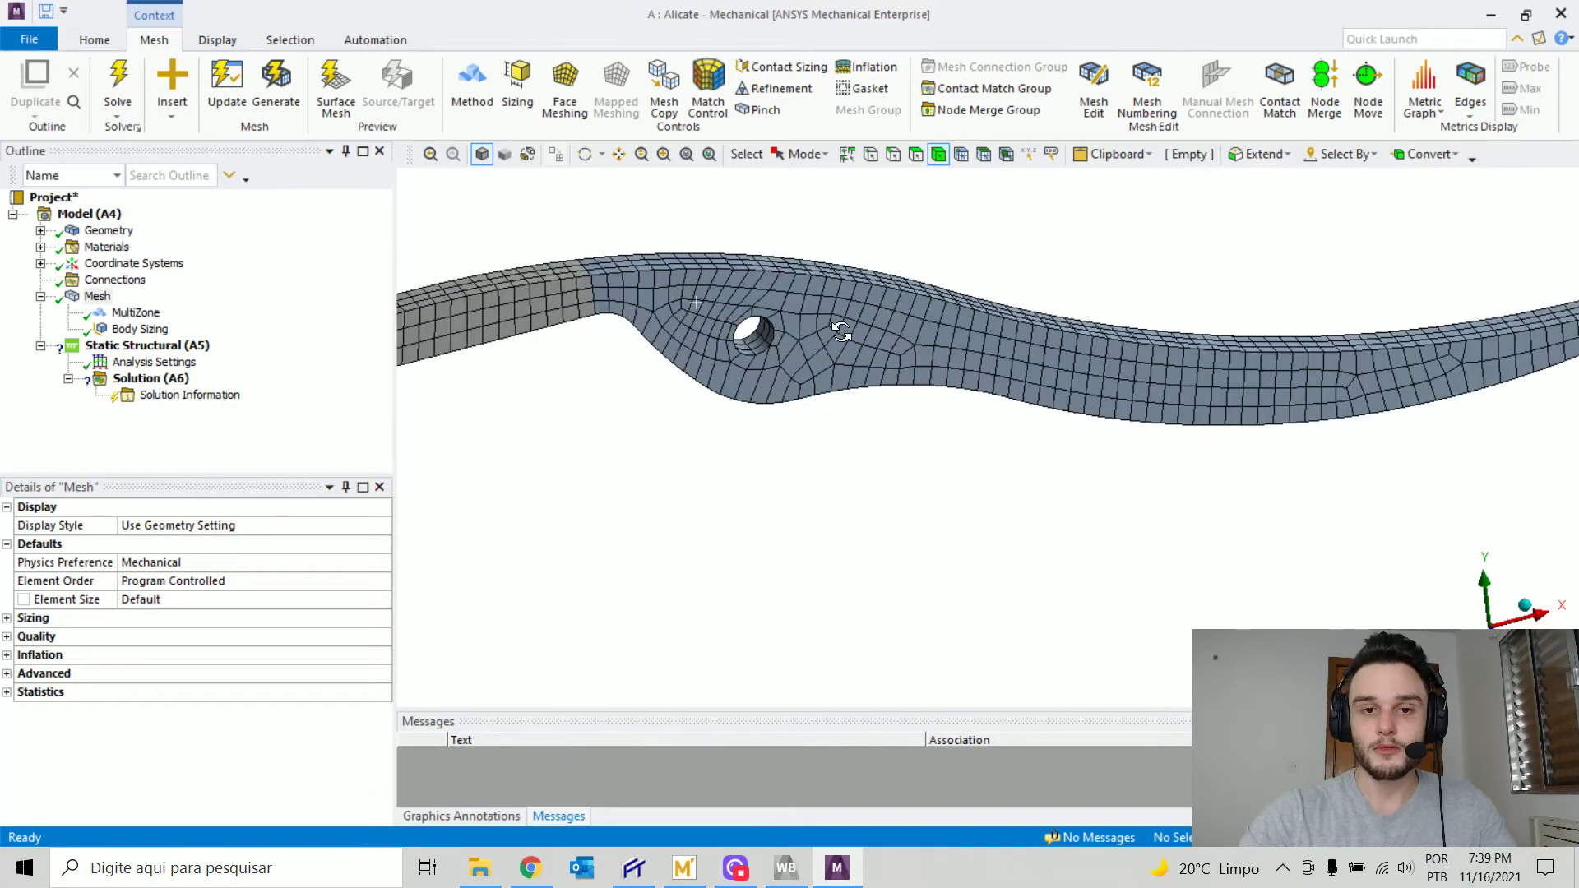
pyautogui.moveTo(827, 334); pyautogui.dragTo(877, 344, button='middle')
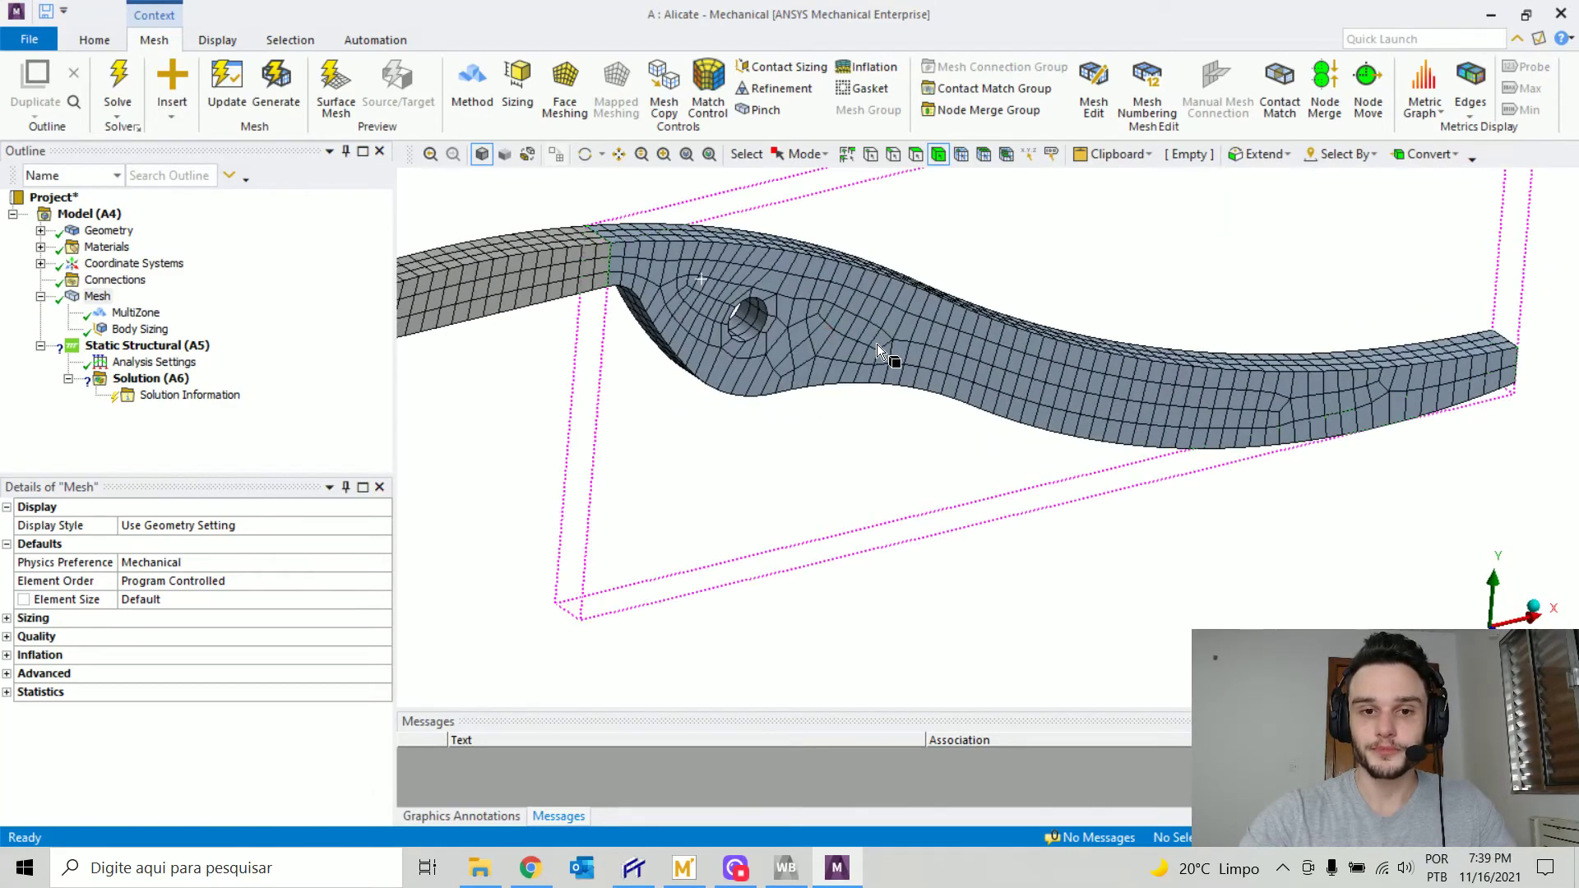
pyautogui.scroll(-5, 870, 344)
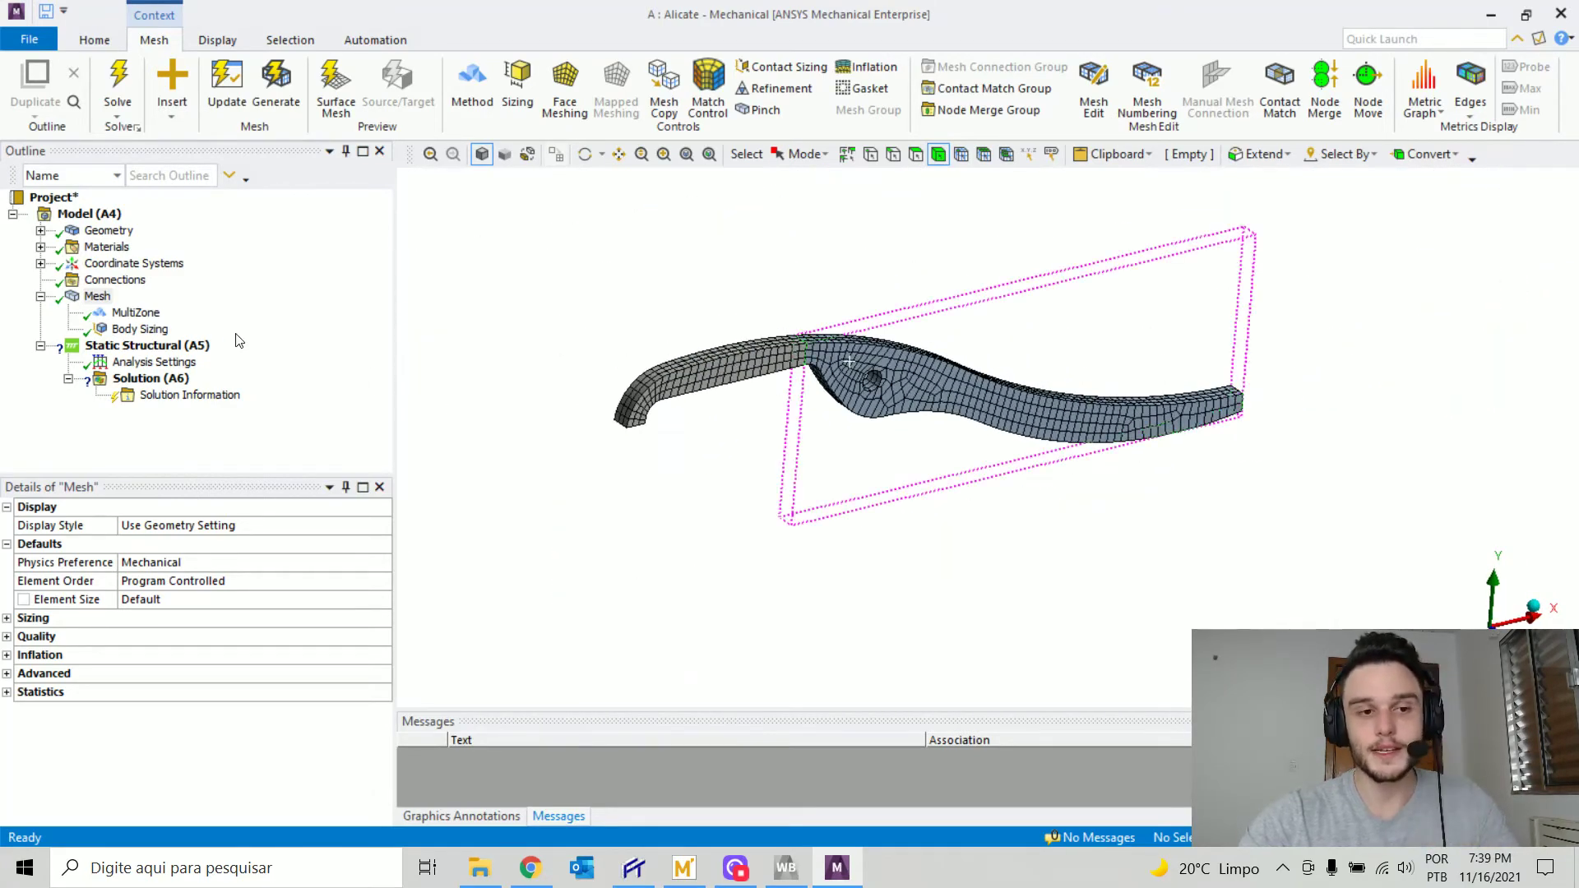
# - Set the mesh metric to Element Quality and show its bar graph enlarged in a floating window
pyautogui.click(97, 298)
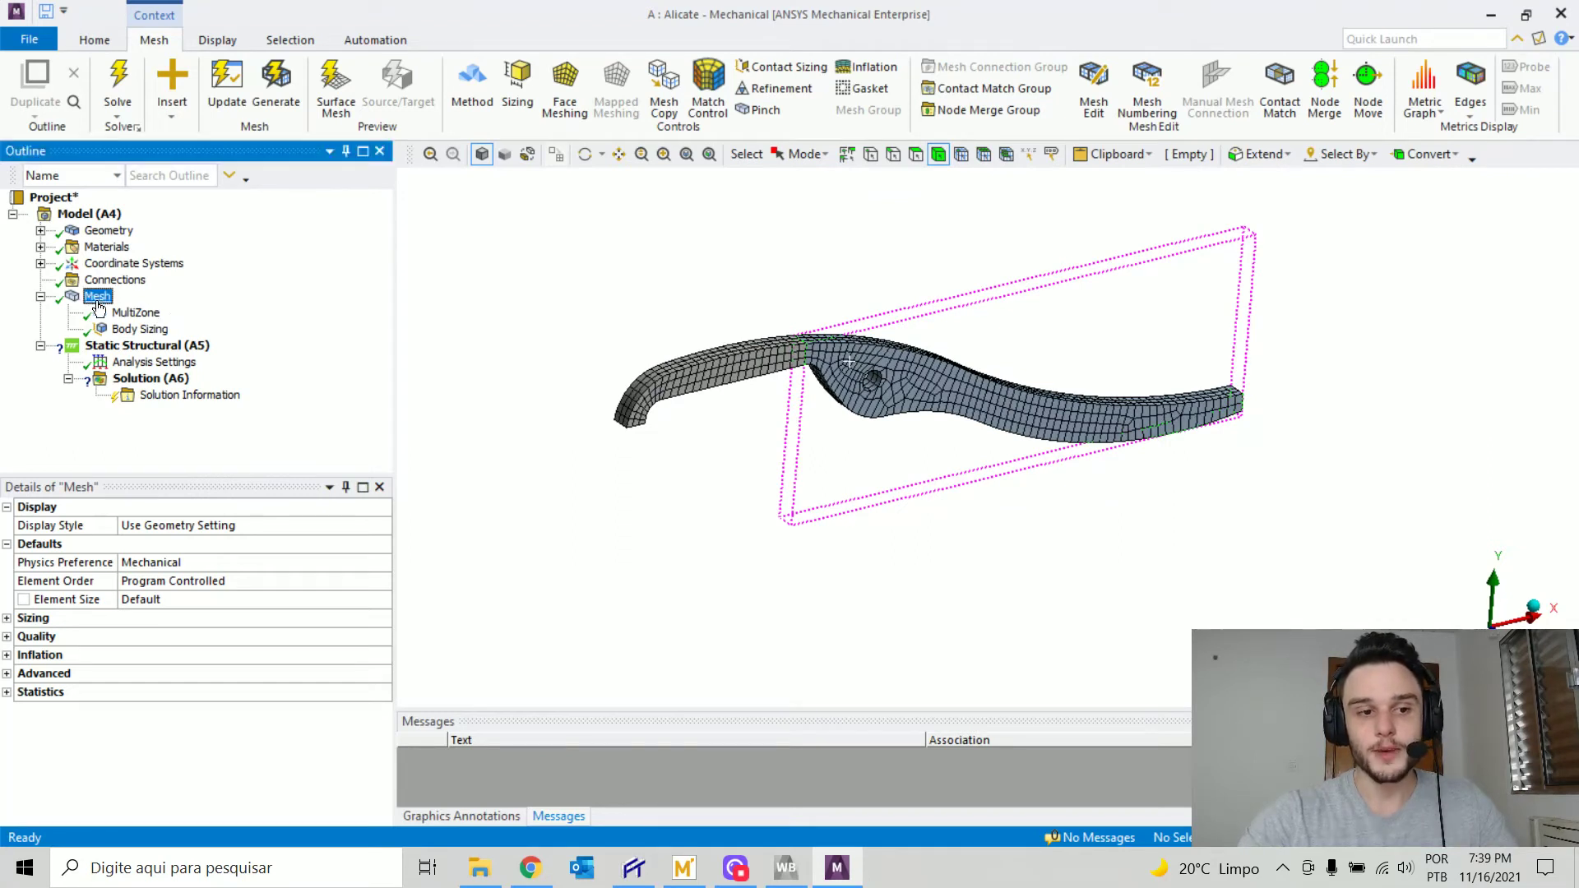
pyautogui.click(6, 637)
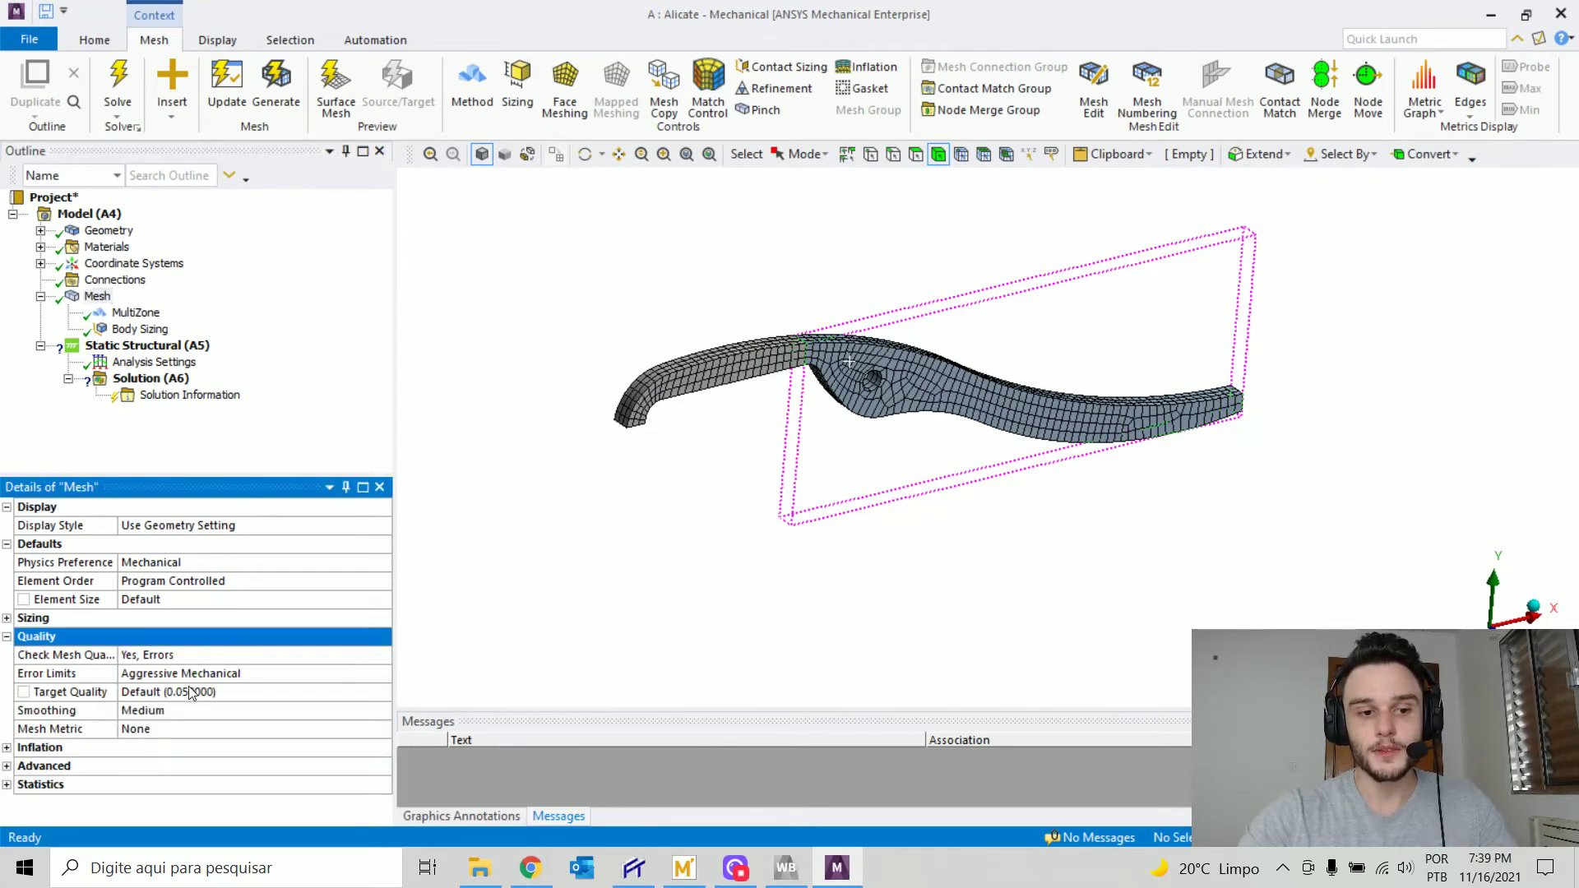
pyautogui.click(205, 730)
pyautogui.click(383, 731)
pyautogui.click(237, 762)
pyautogui.moveTo(629, 548); pyautogui.dragTo(630, 352)
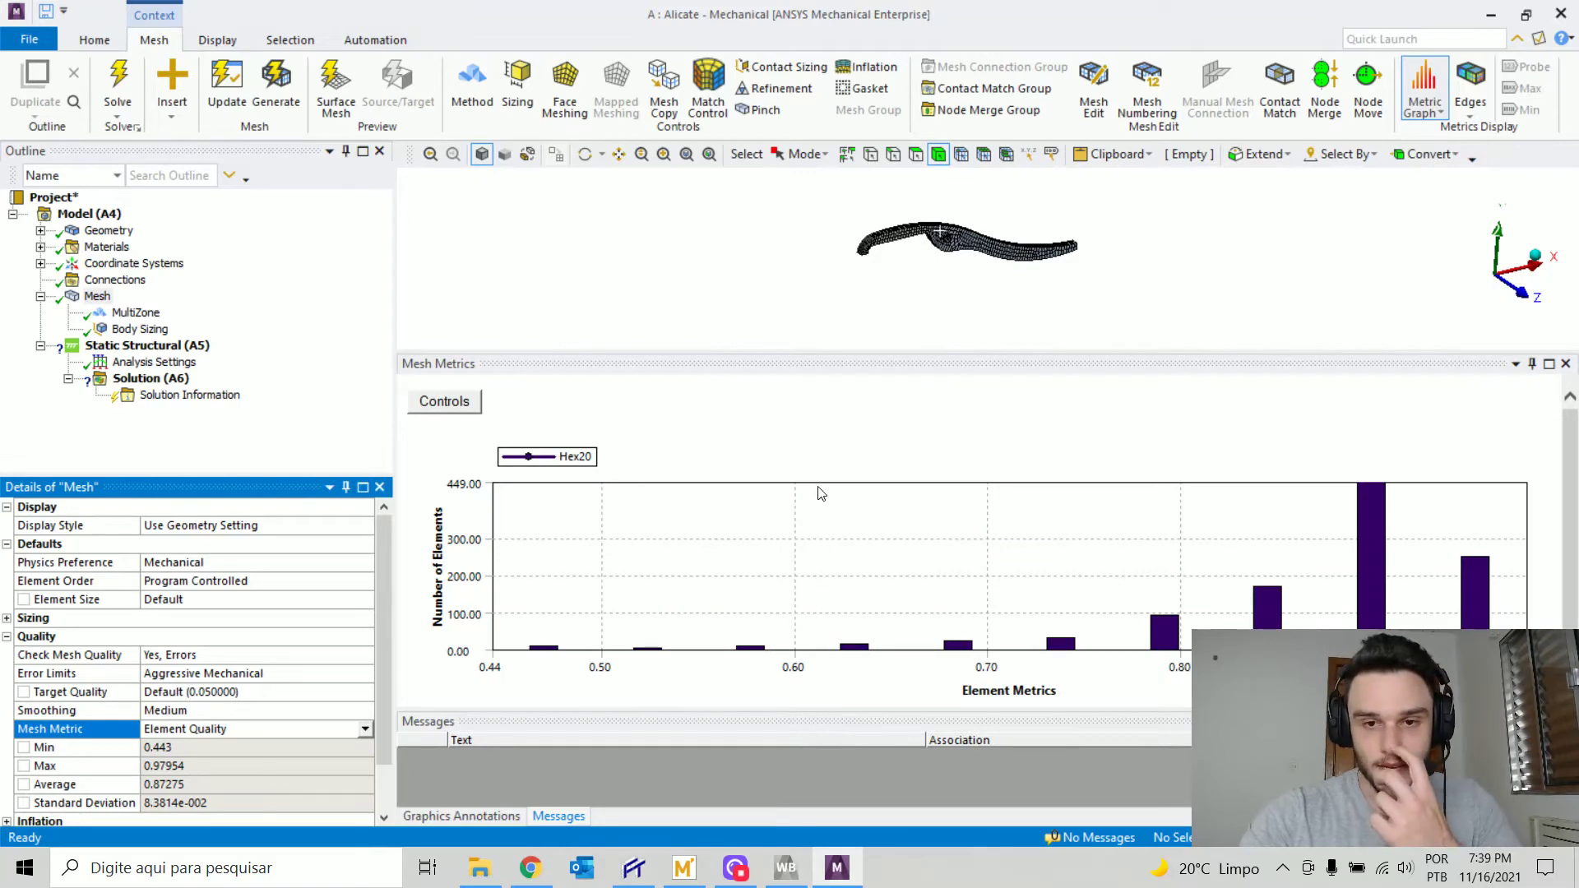
pyautogui.scroll(3, 987, 251)
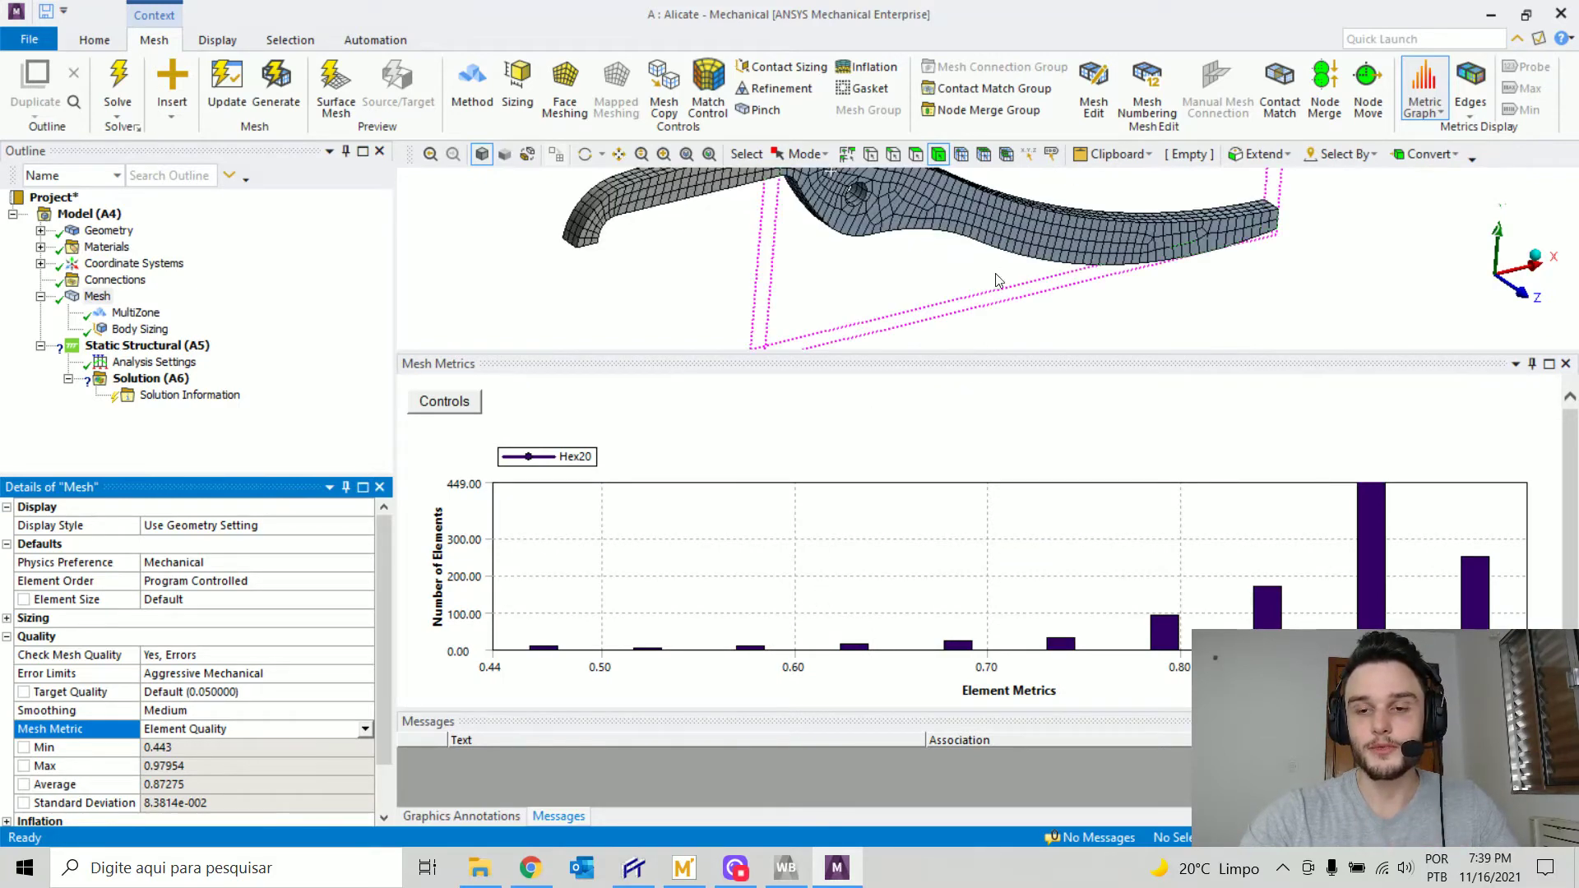
pyautogui.moveTo(1044, 240)
pyautogui.keyDown('ctrl'); pyautogui.mouseDown(button='middle')
pyautogui.moveTo(961, 301)
pyautogui.moveTo(945, 289)
pyautogui.moveTo(1023, 254)
pyautogui.mouseUp(button='middle'); pyautogui.keyUp('ctrl')
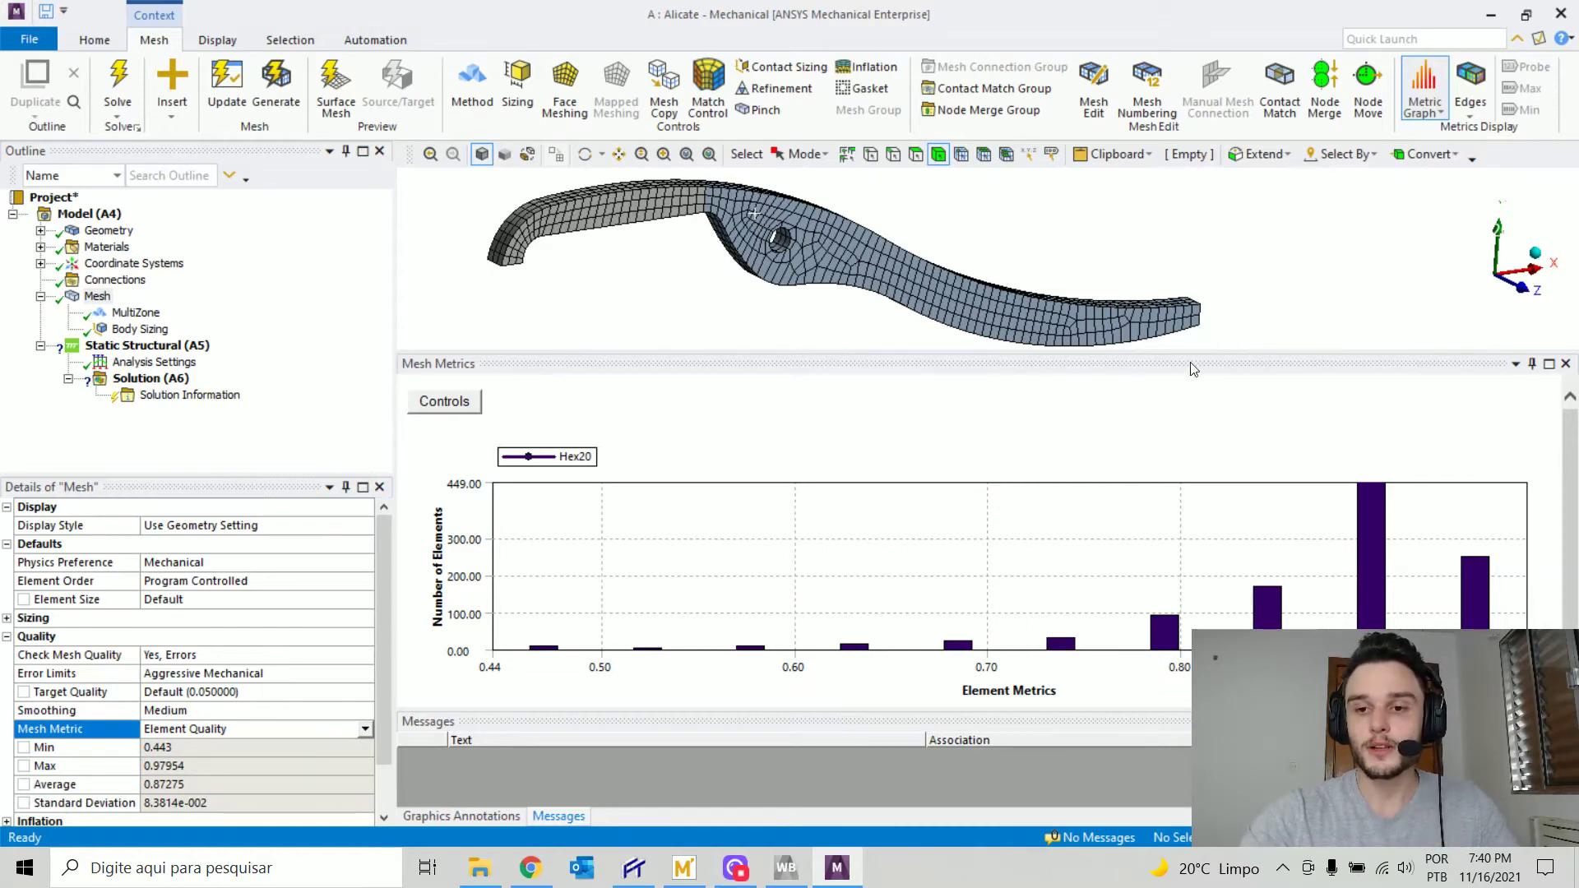
pyautogui.moveTo(1199, 364); pyautogui.dragTo(847, 174)
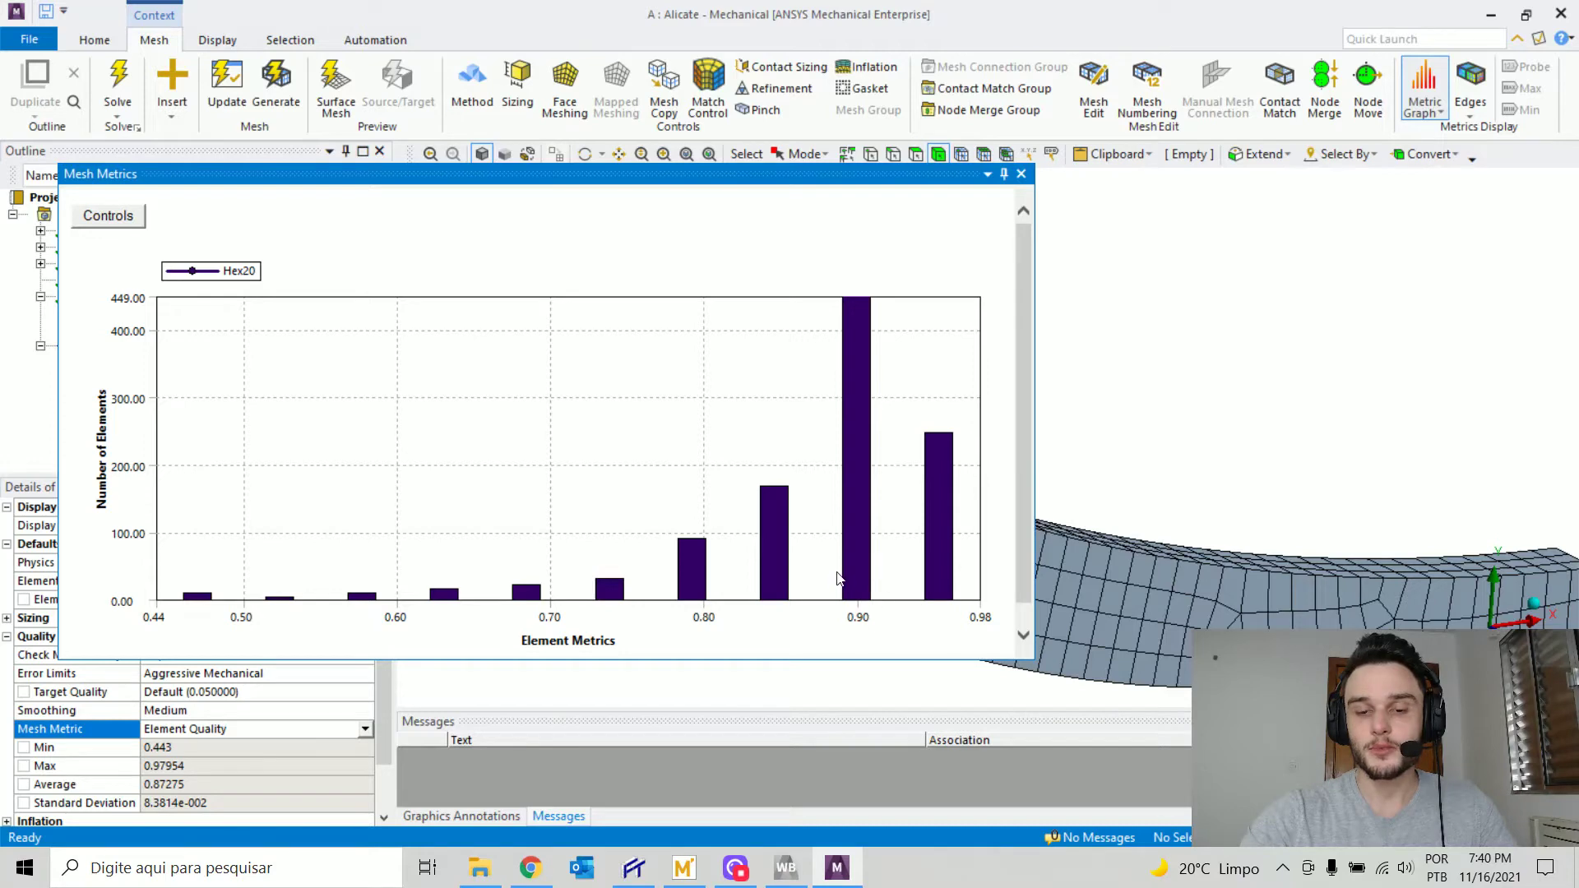
# - Isolate the elements of the four quality bars between about 0.80 and 0.98 one by one and examine their location in the part
pyautogui.click(850, 549)
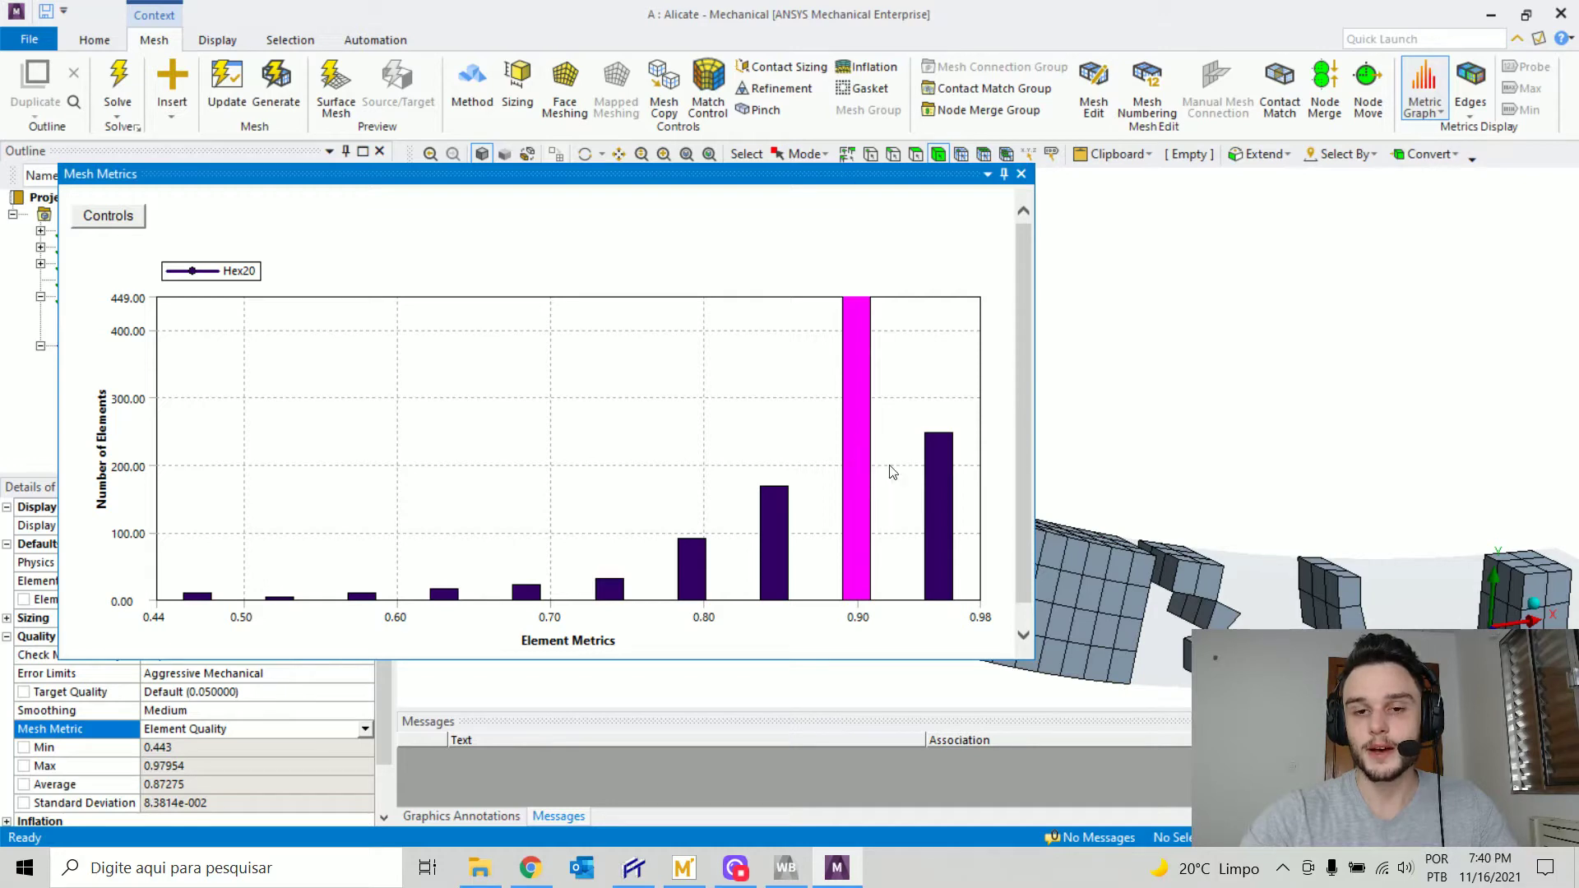
pyautogui.scroll(-3, 1304, 502)
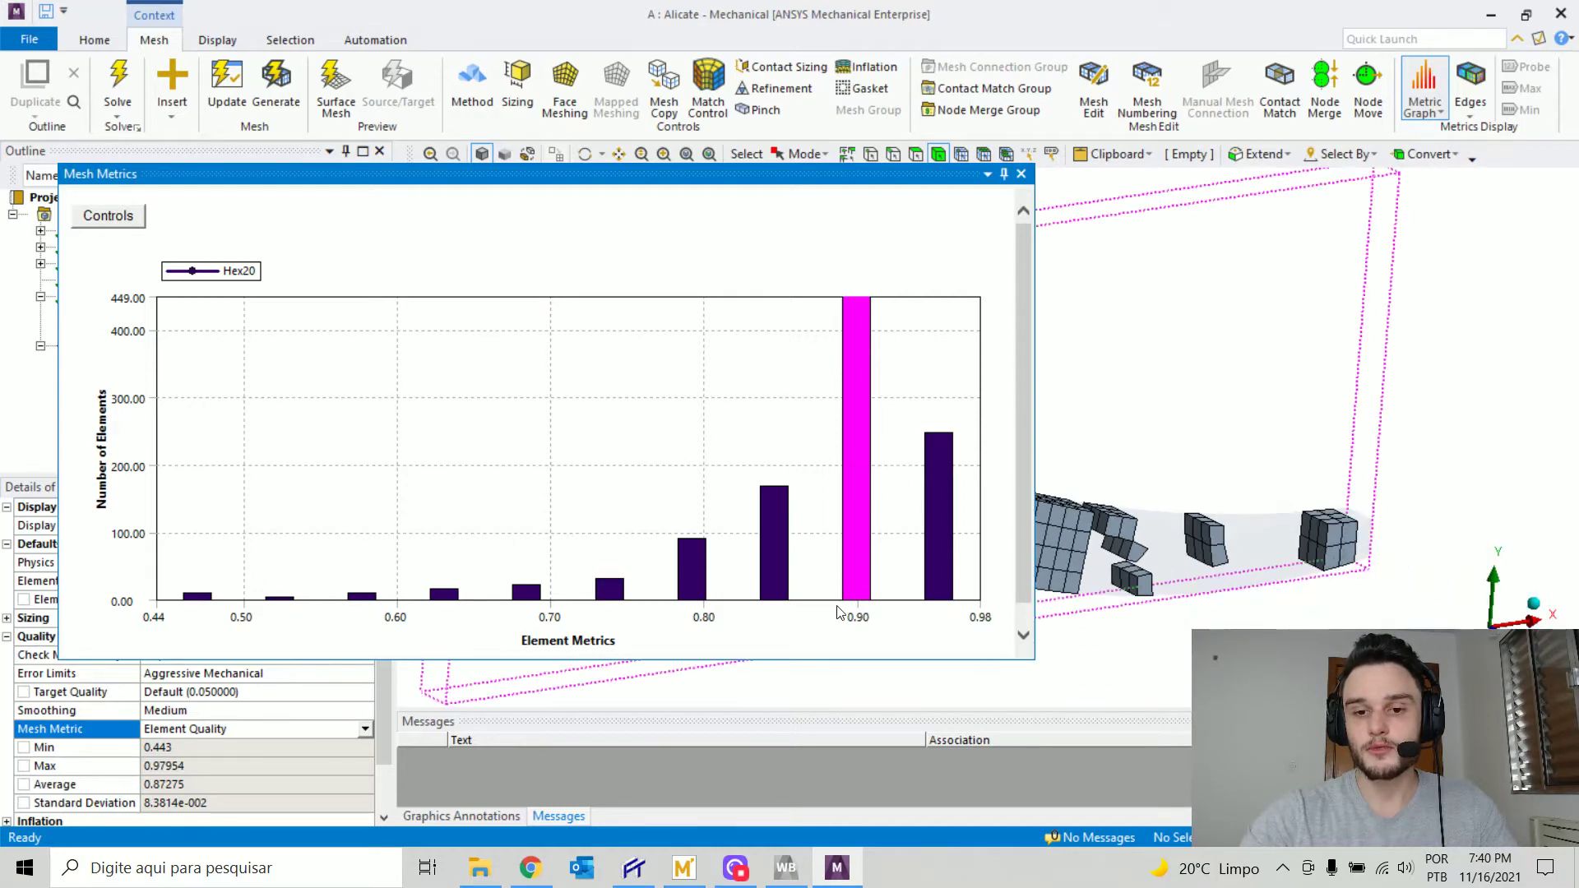
pyautogui.moveTo(1161, 481); pyautogui.dragTo(1317, 398, button='middle')
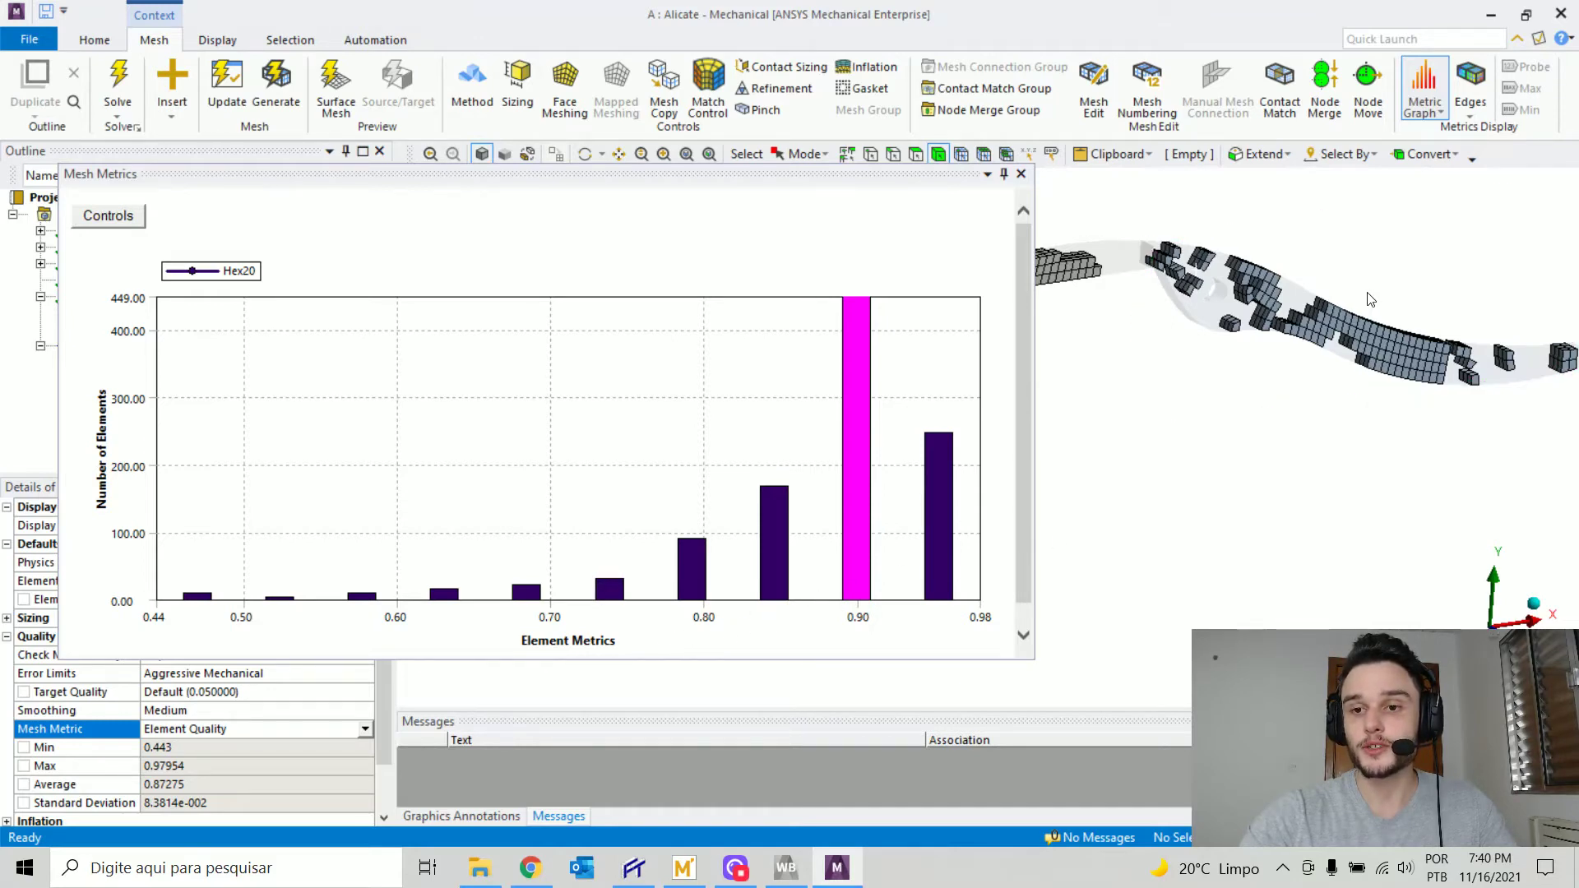
pyautogui.click(944, 548)
pyautogui.keyDown('ctrl'); pyautogui.moveTo(1262, 315); pyautogui.dragTo(1342, 293, button='middle'); pyautogui.keyUp('ctrl')
pyautogui.click(771, 560)
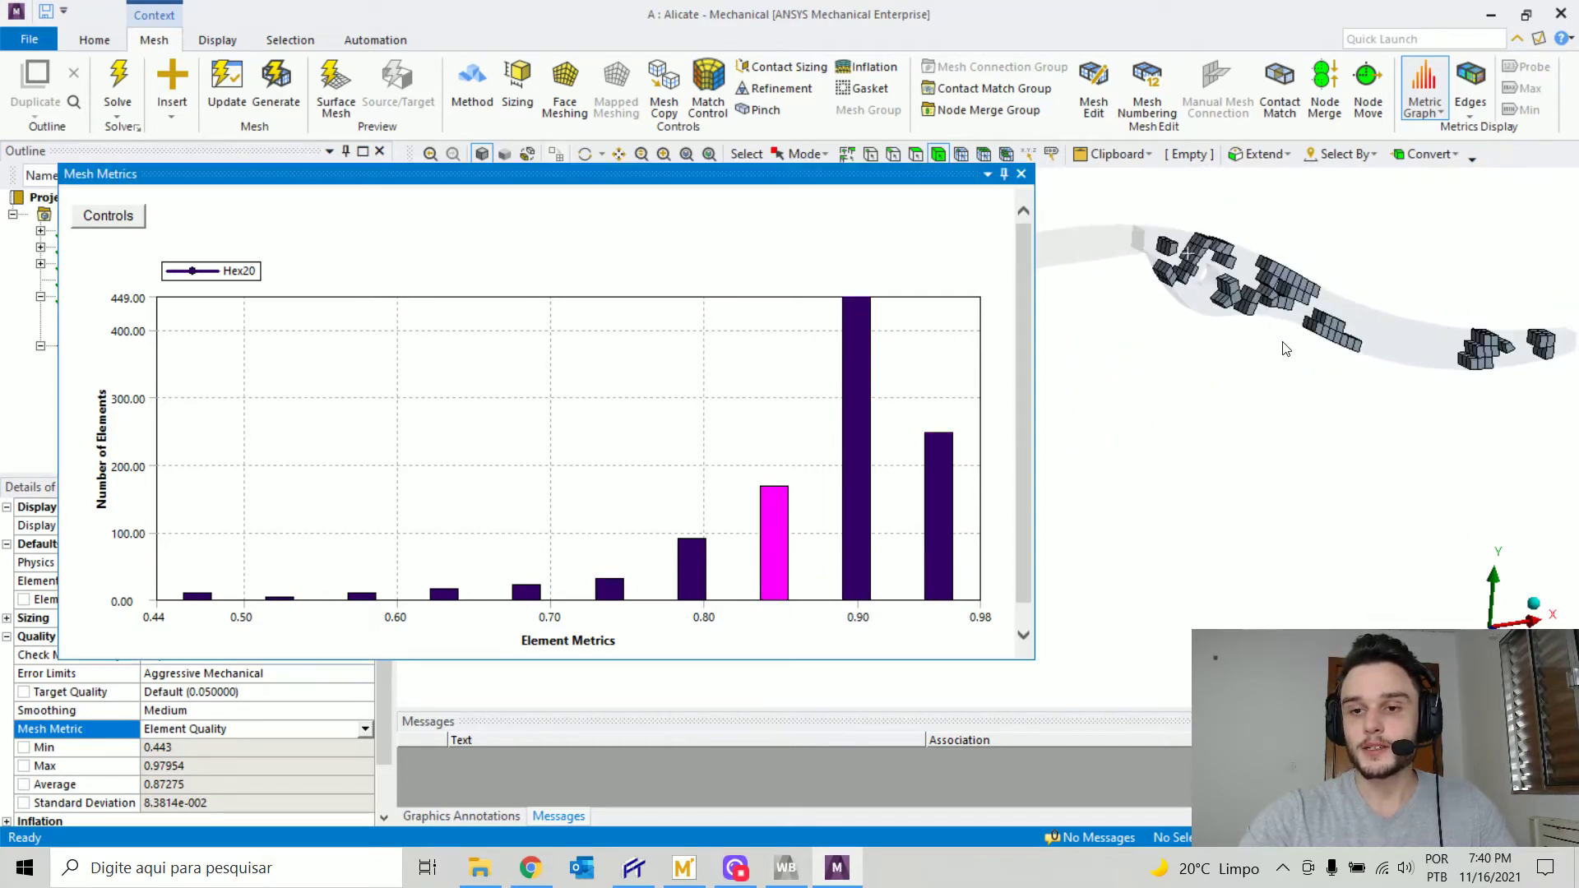
pyautogui.keyDown('ctrl'); pyautogui.moveTo(1213, 333); pyautogui.dragTo(1183, 351, button='middle'); pyautogui.keyUp('ctrl')
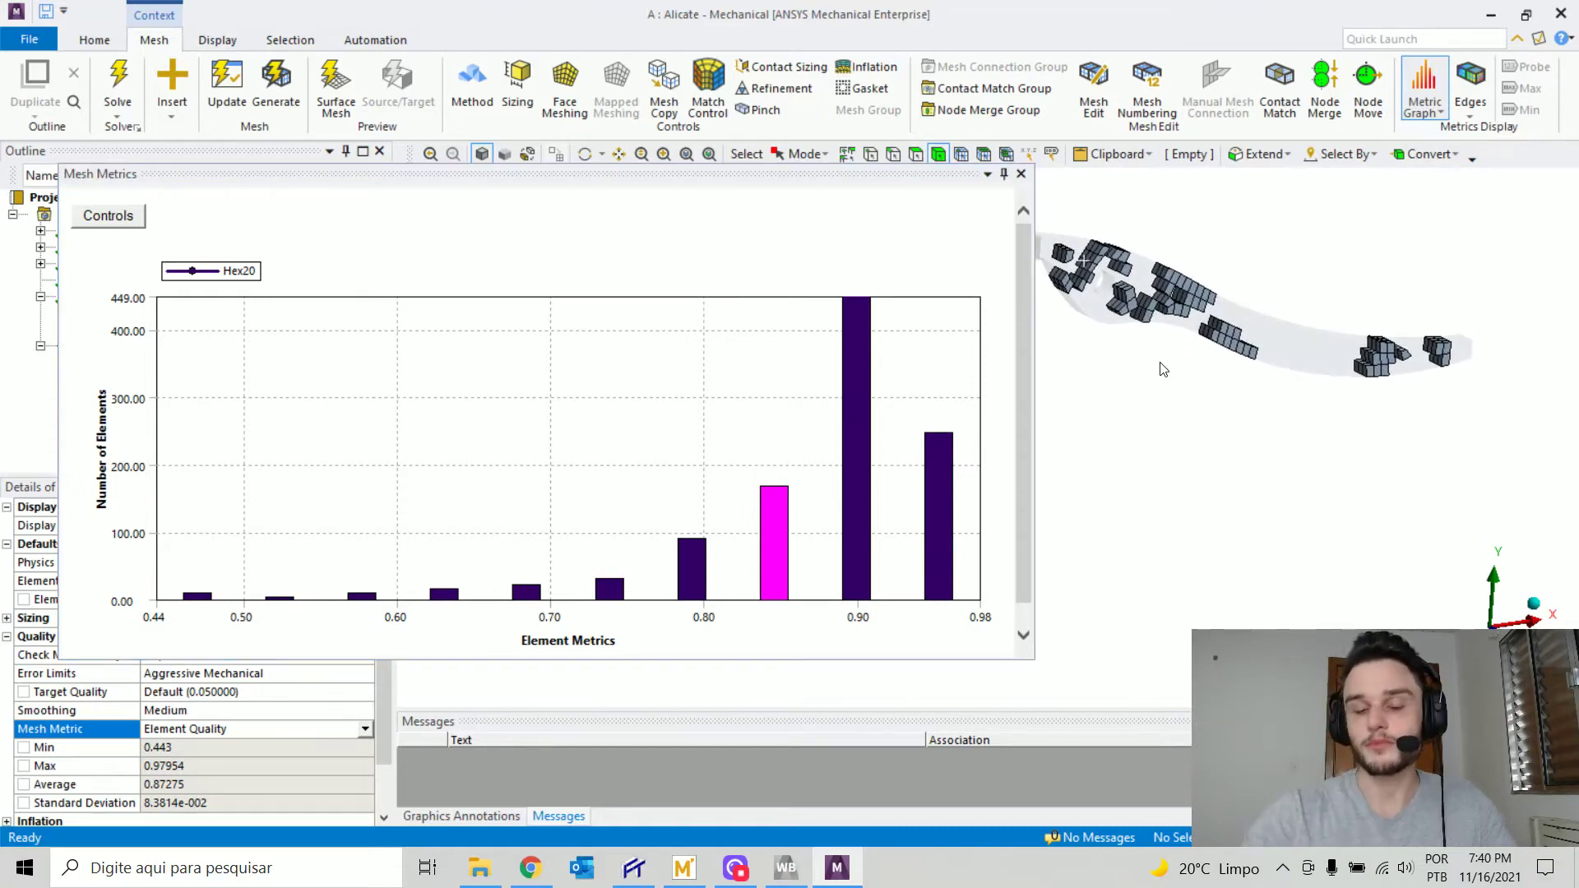
pyautogui.click(691, 560)
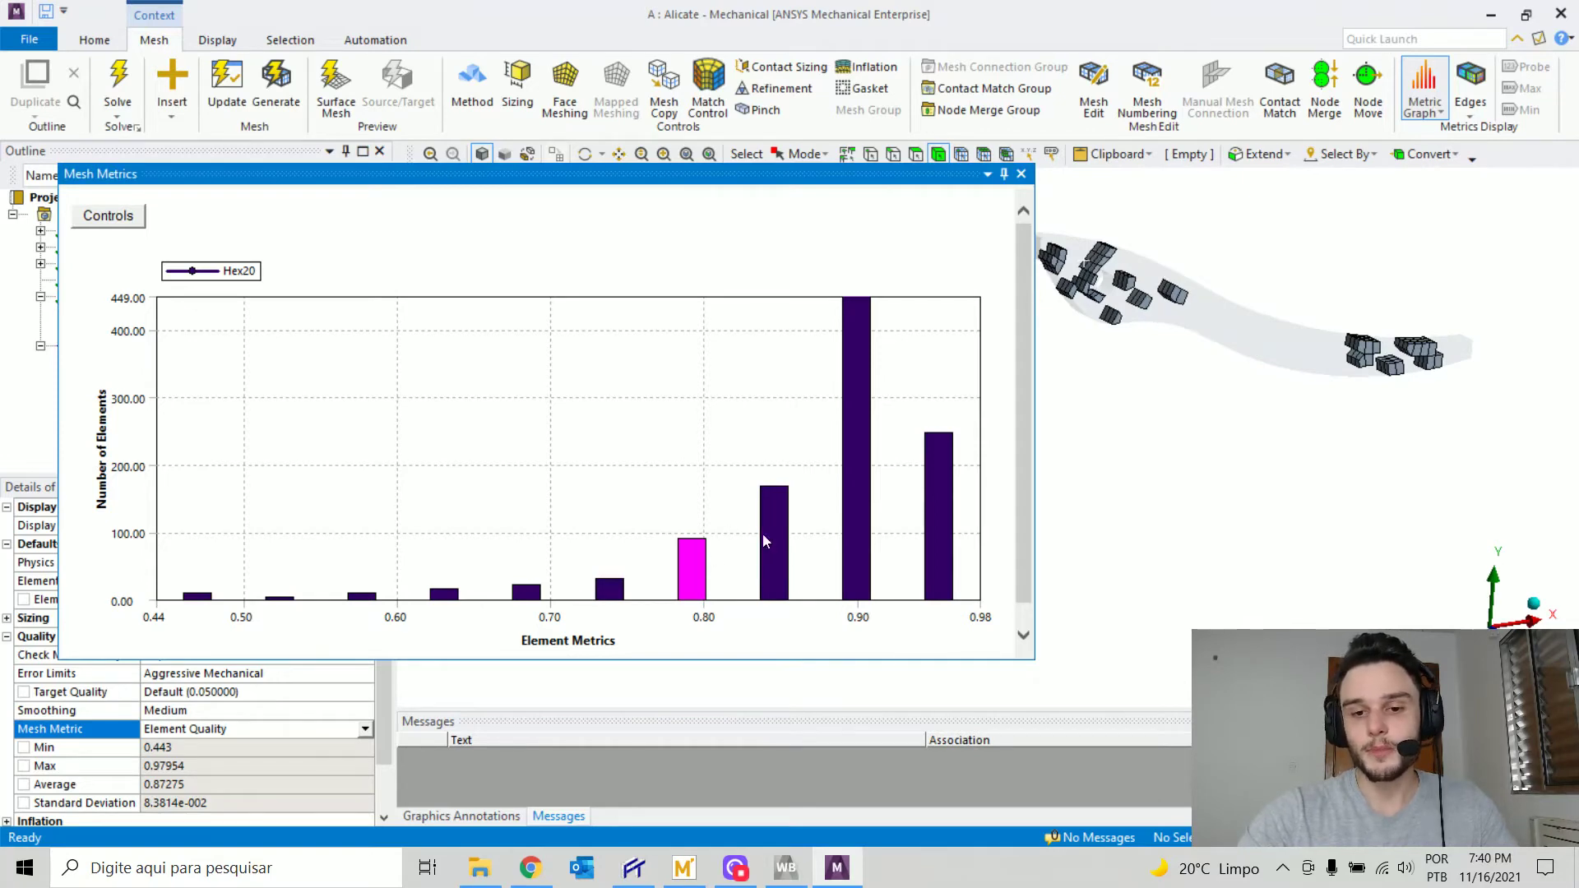
# - Isolate the elements in the lowest quality bar and examine them up close around the pivot hole
pyautogui.click(195, 597)
pyautogui.moveTo(1075, 351); pyautogui.dragTo(1154, 319, button='middle')
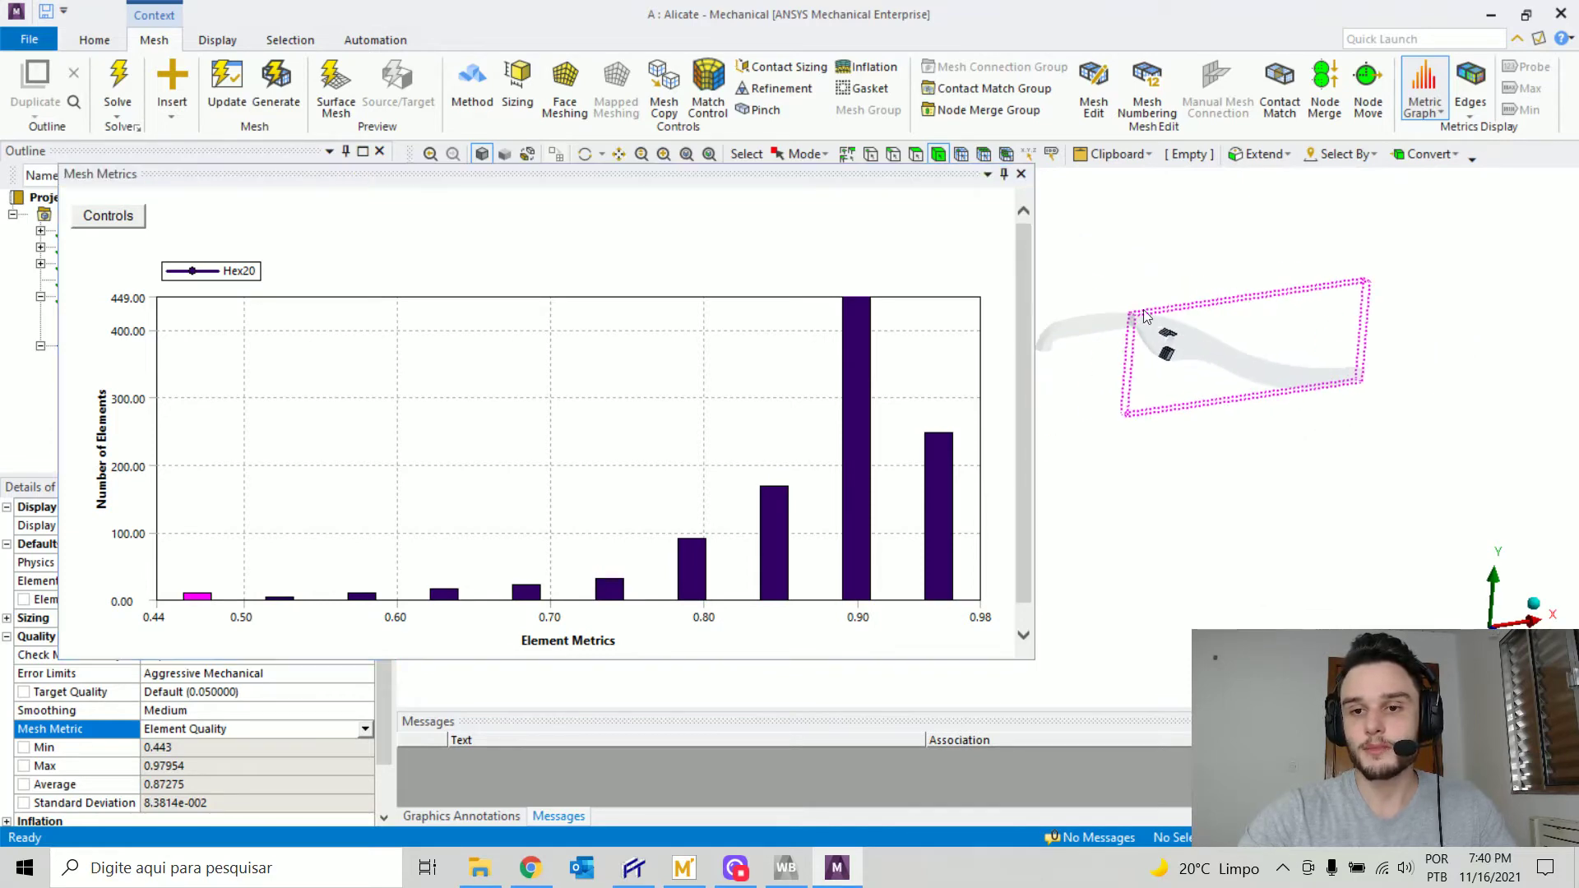
pyautogui.scroll(8, 1176, 354)
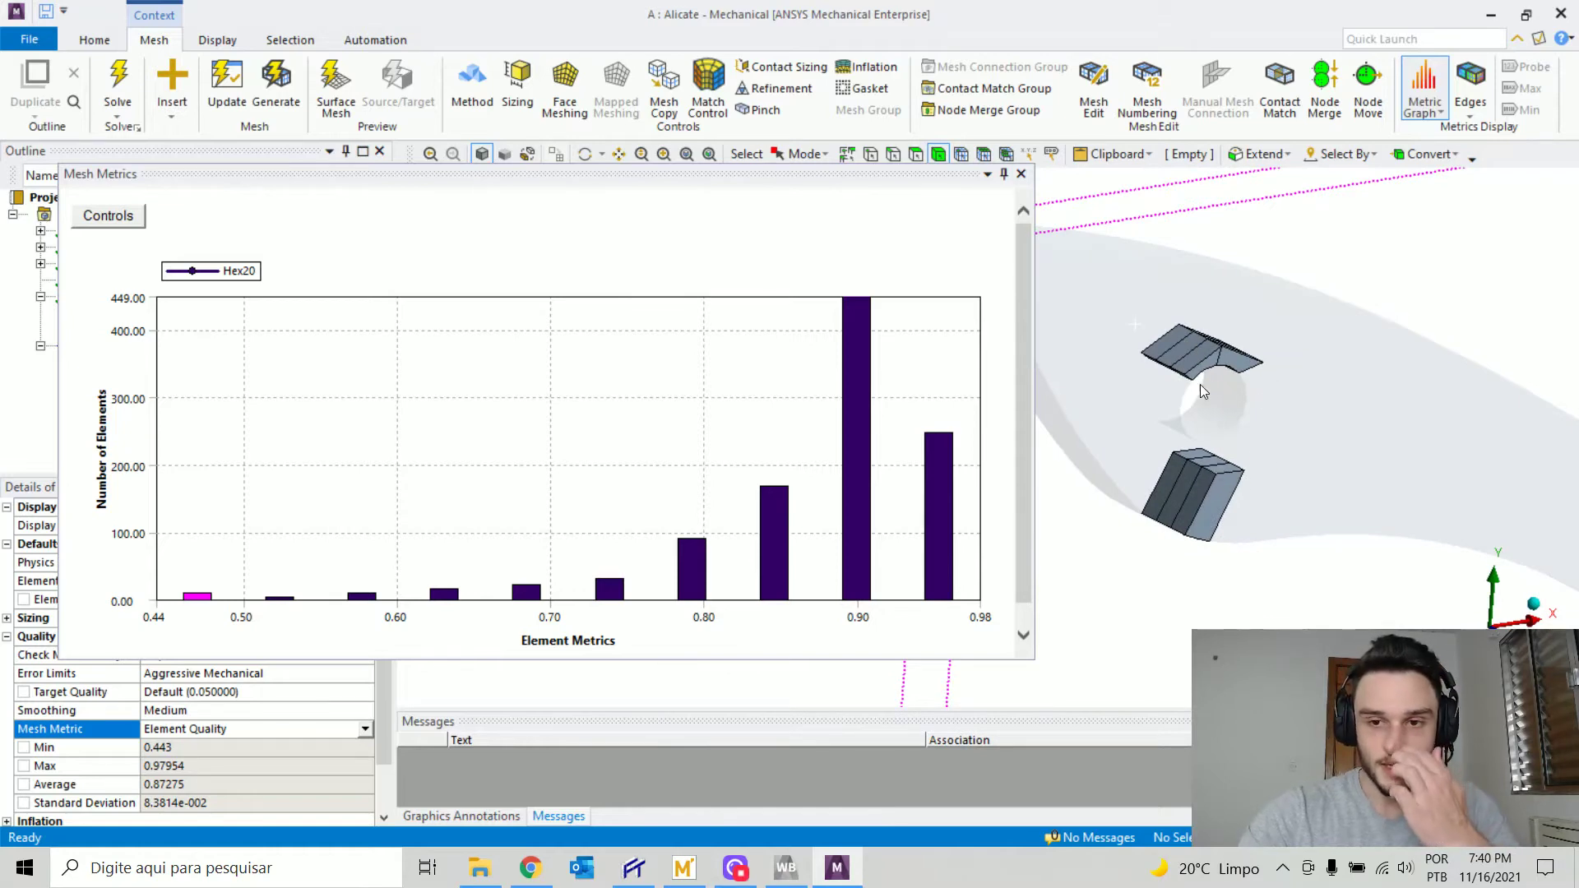
pyautogui.scroll(-3, 1218, 407)
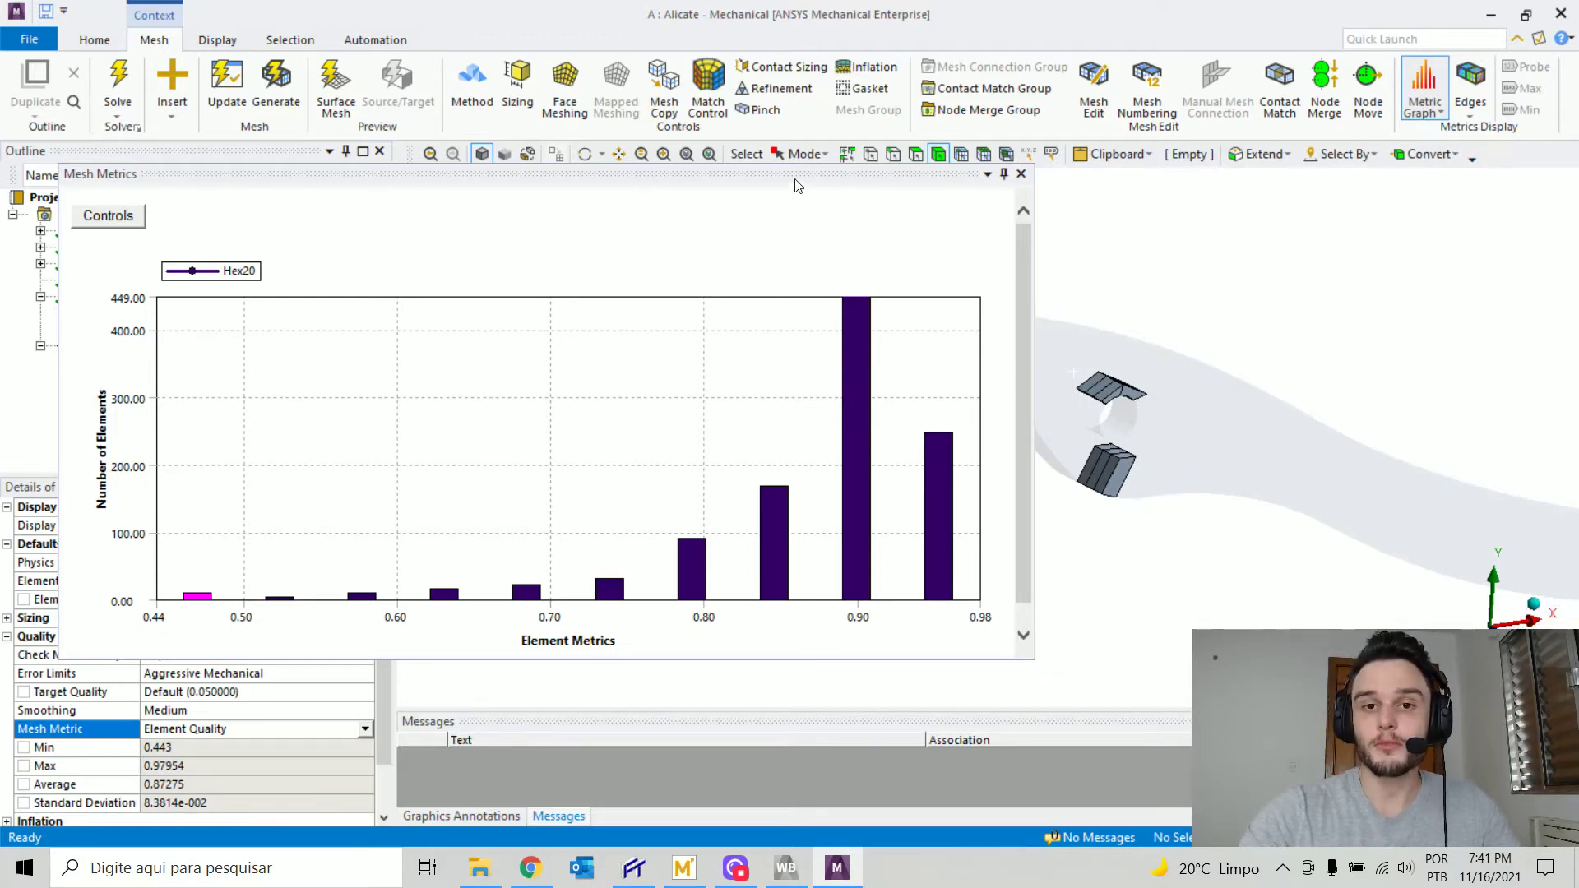
# - Dock the Mesh Metrics graph below the model and set the mesh metric to None
pyautogui.moveTo(799, 174); pyautogui.dragTo(990, 471)
pyautogui.moveTo(692, 355); pyautogui.dragTo(716, 599)
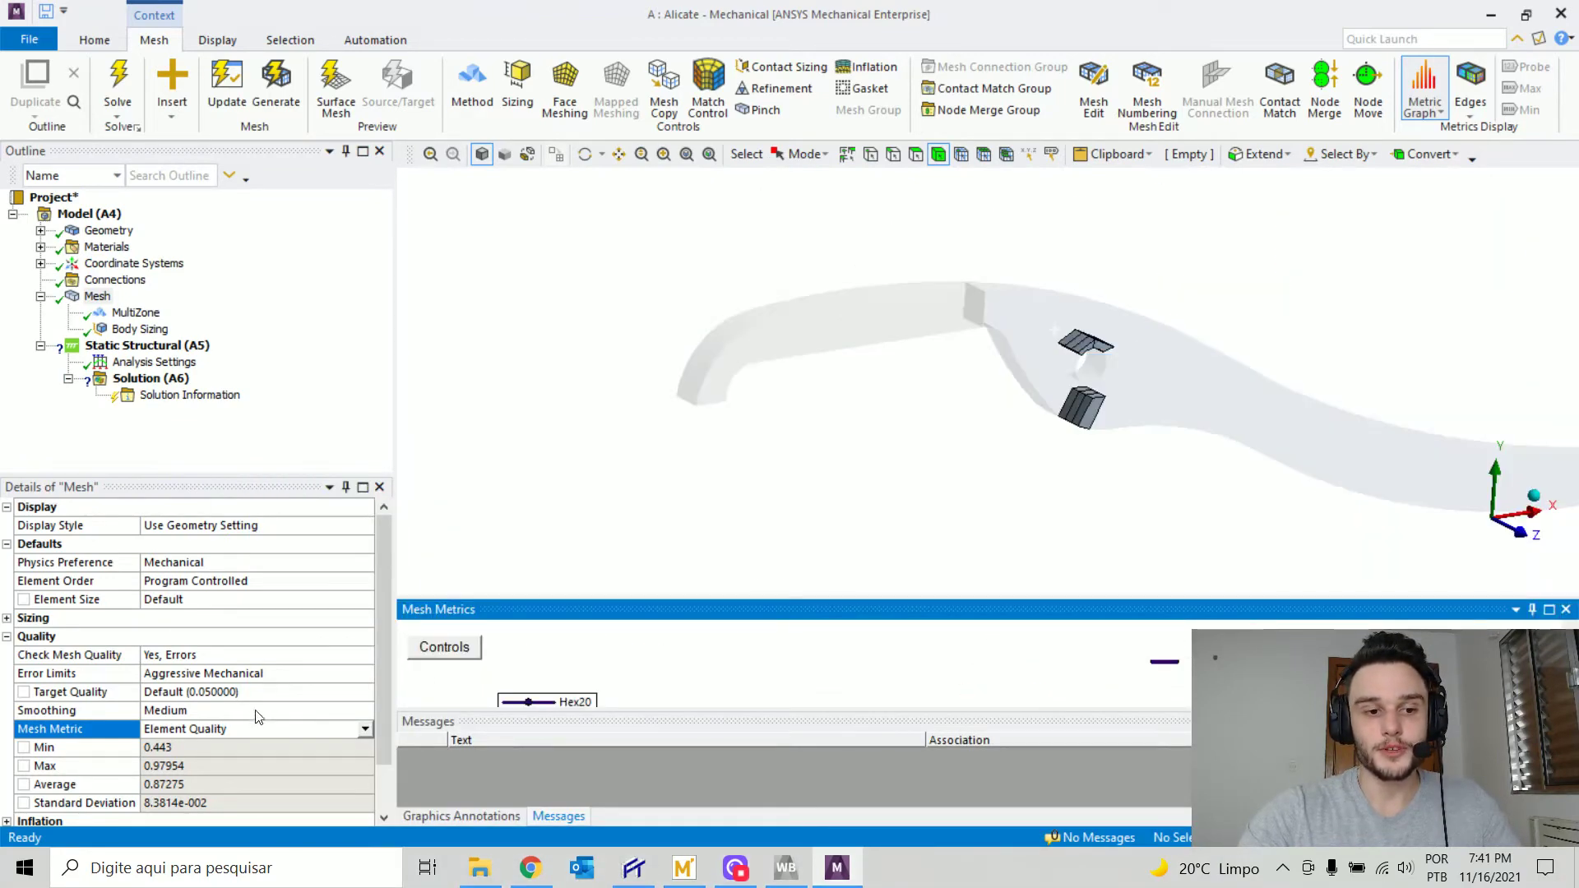
pyautogui.click(366, 732)
pyautogui.click(366, 730)
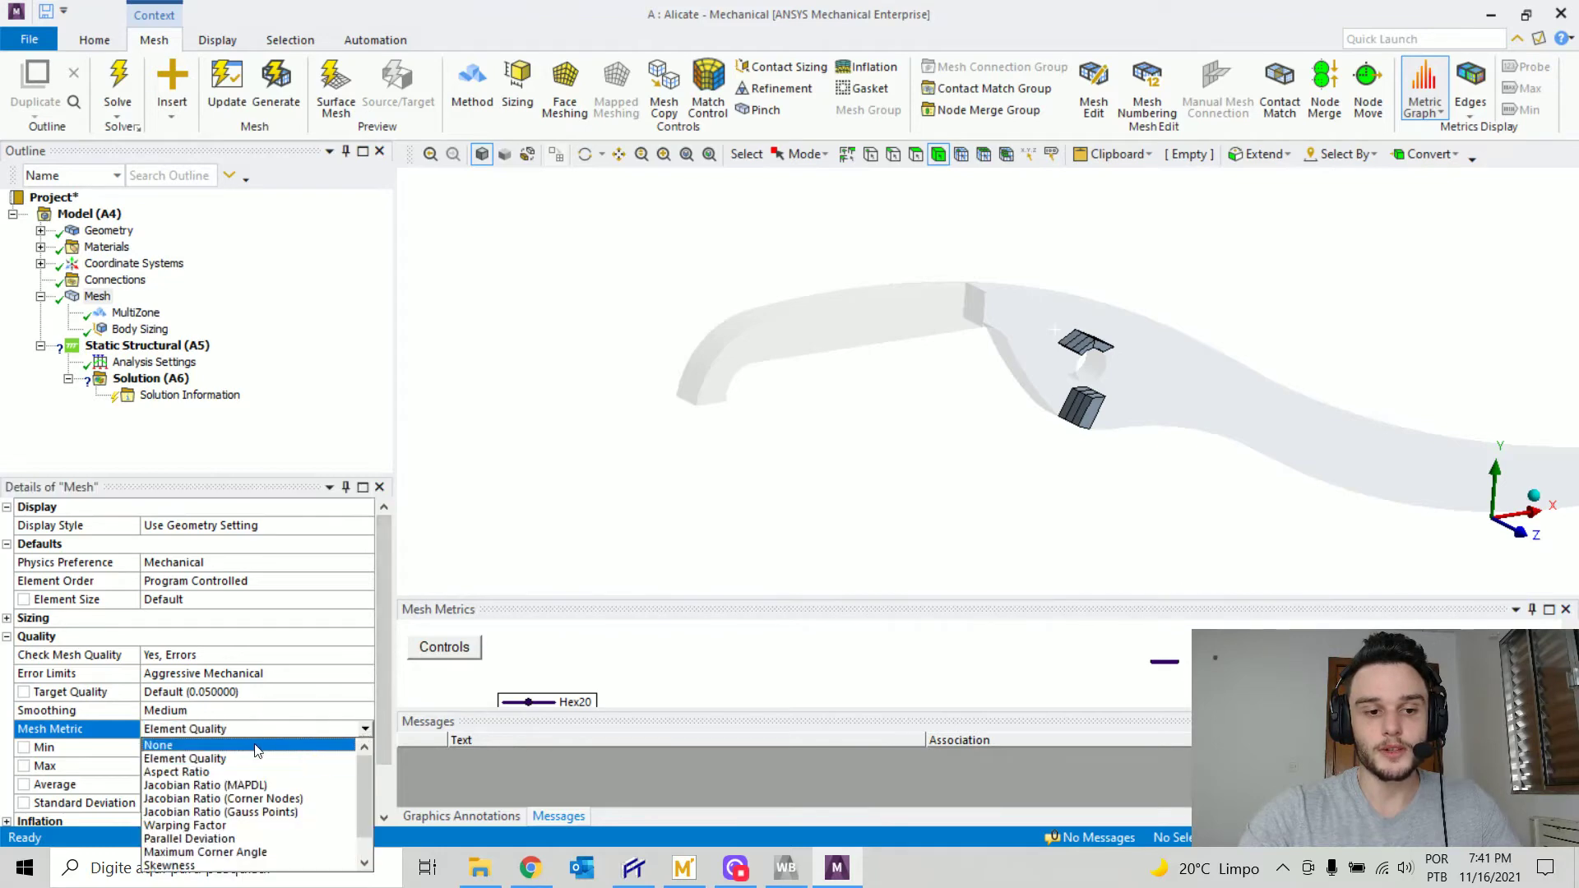
pyautogui.click(253, 747)
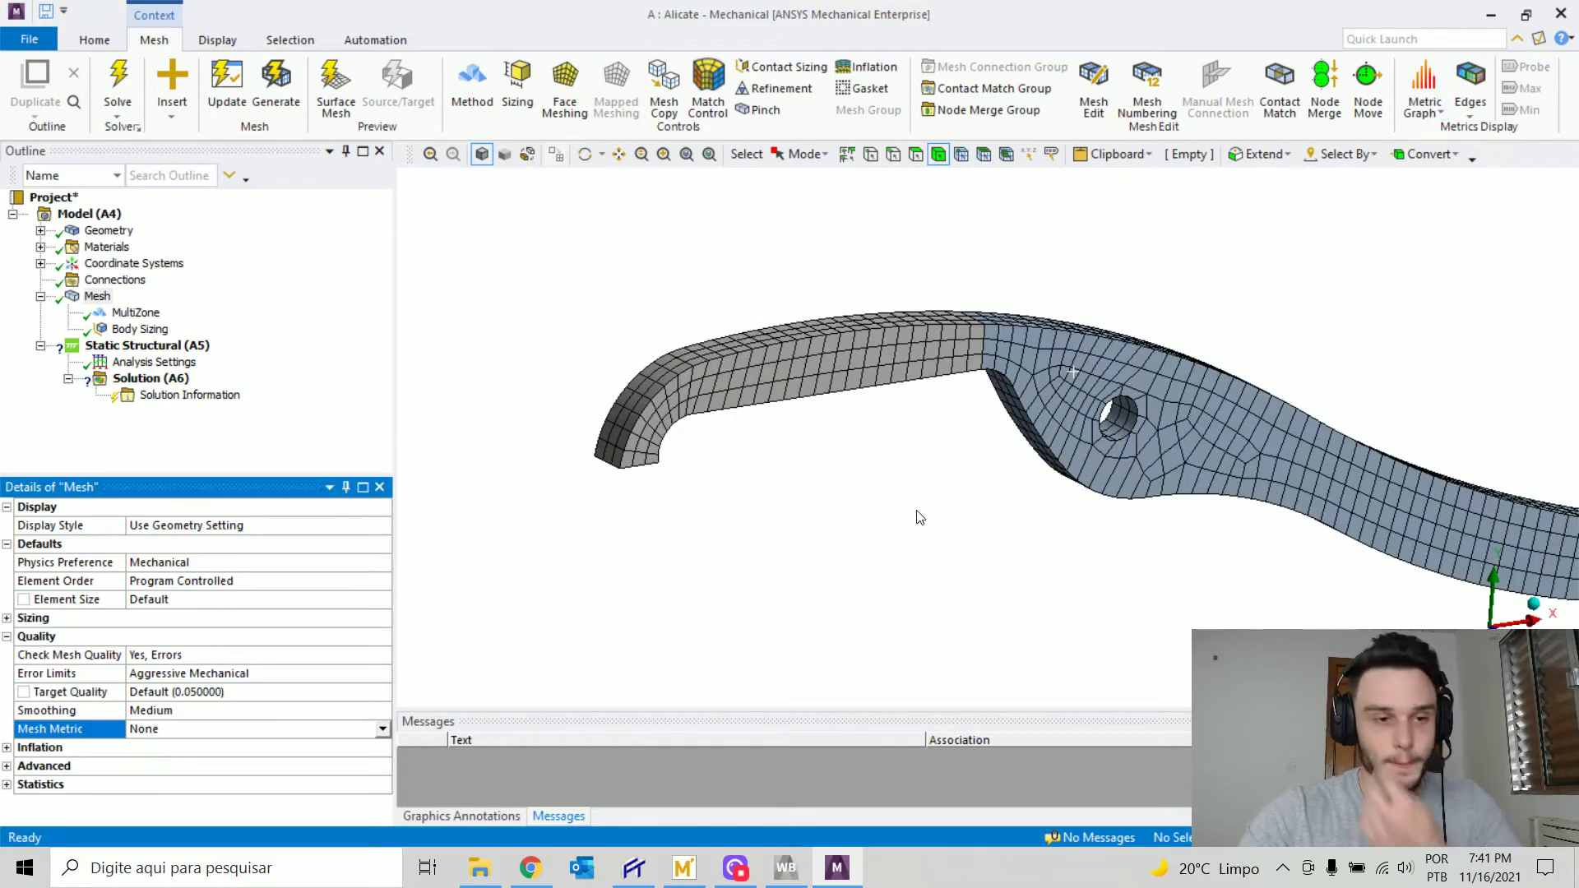
# - Expand the mesh statistics and check the number of nodes and elements
pyautogui.click(97, 297)
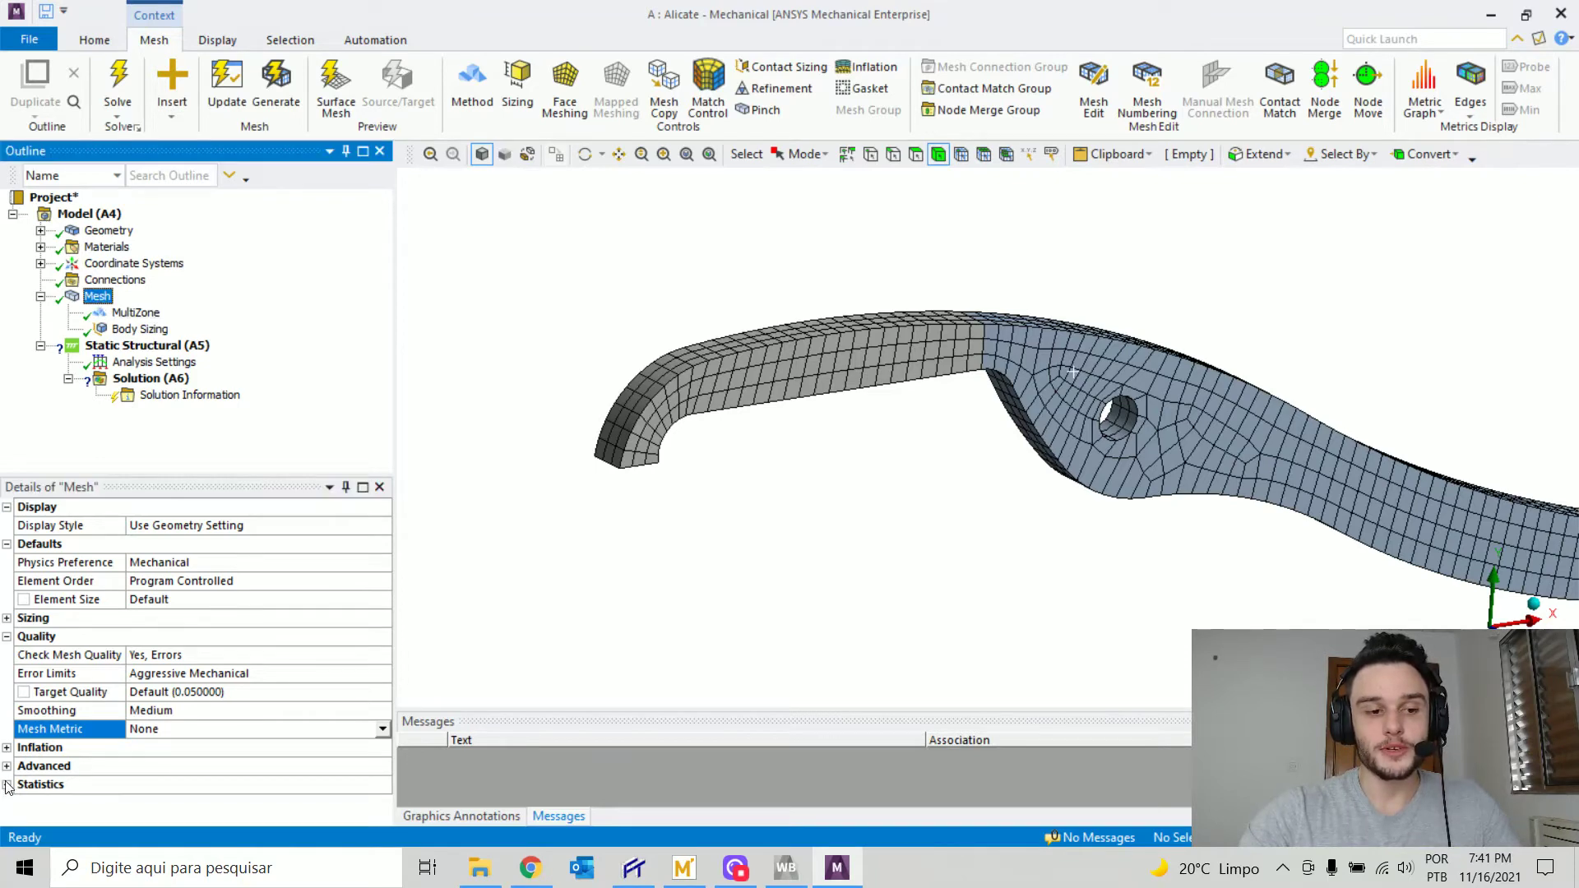
pyautogui.click(145, 784)
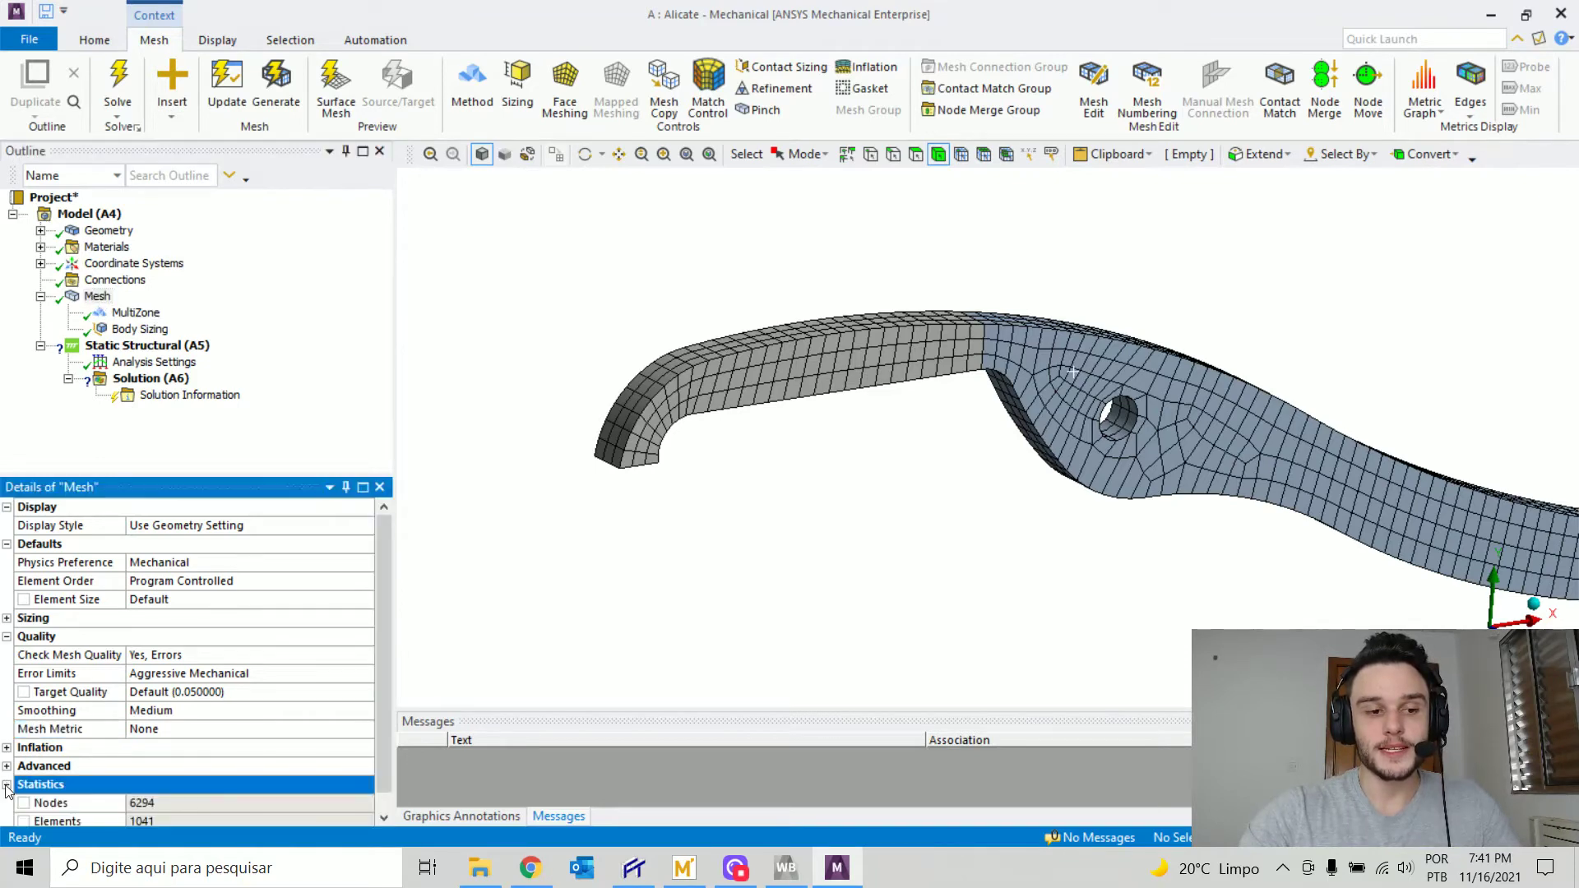
pyautogui.click(136, 785)
pyautogui.click(148, 804)
pyautogui.moveTo(1390, 504); pyautogui.dragTo(1012, 395, button='middle')
pyautogui.click(157, 784)
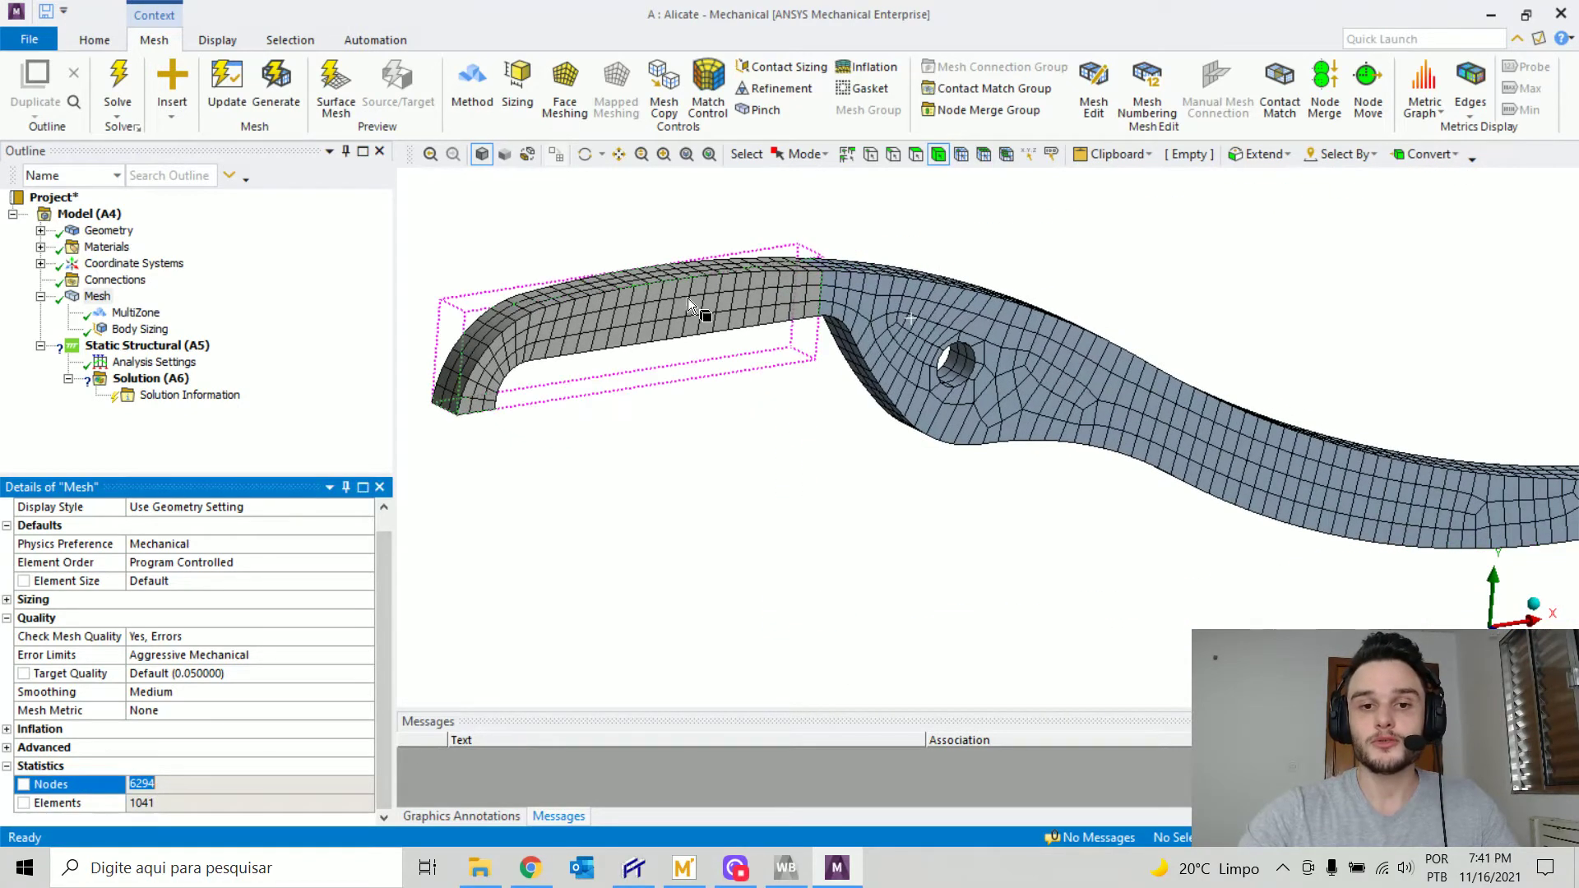
# - Select the visible corner and mid-side nodes of the element at the lower corner of the jaw tip
pyautogui.click(961, 154)
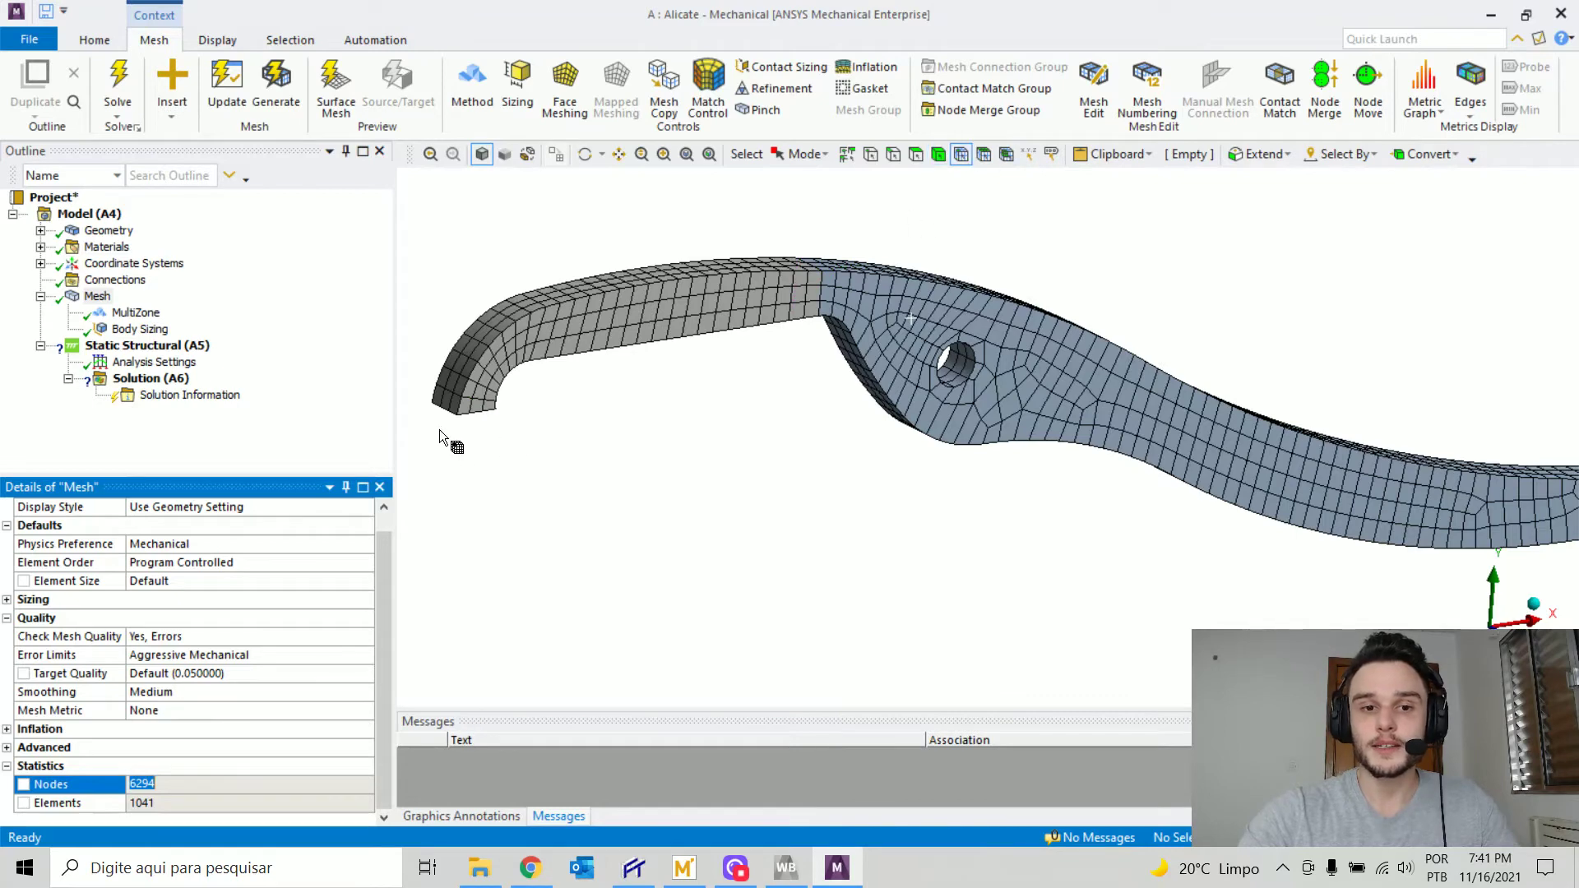
pyautogui.scroll(5, 439, 429)
pyautogui.click(700, 495)
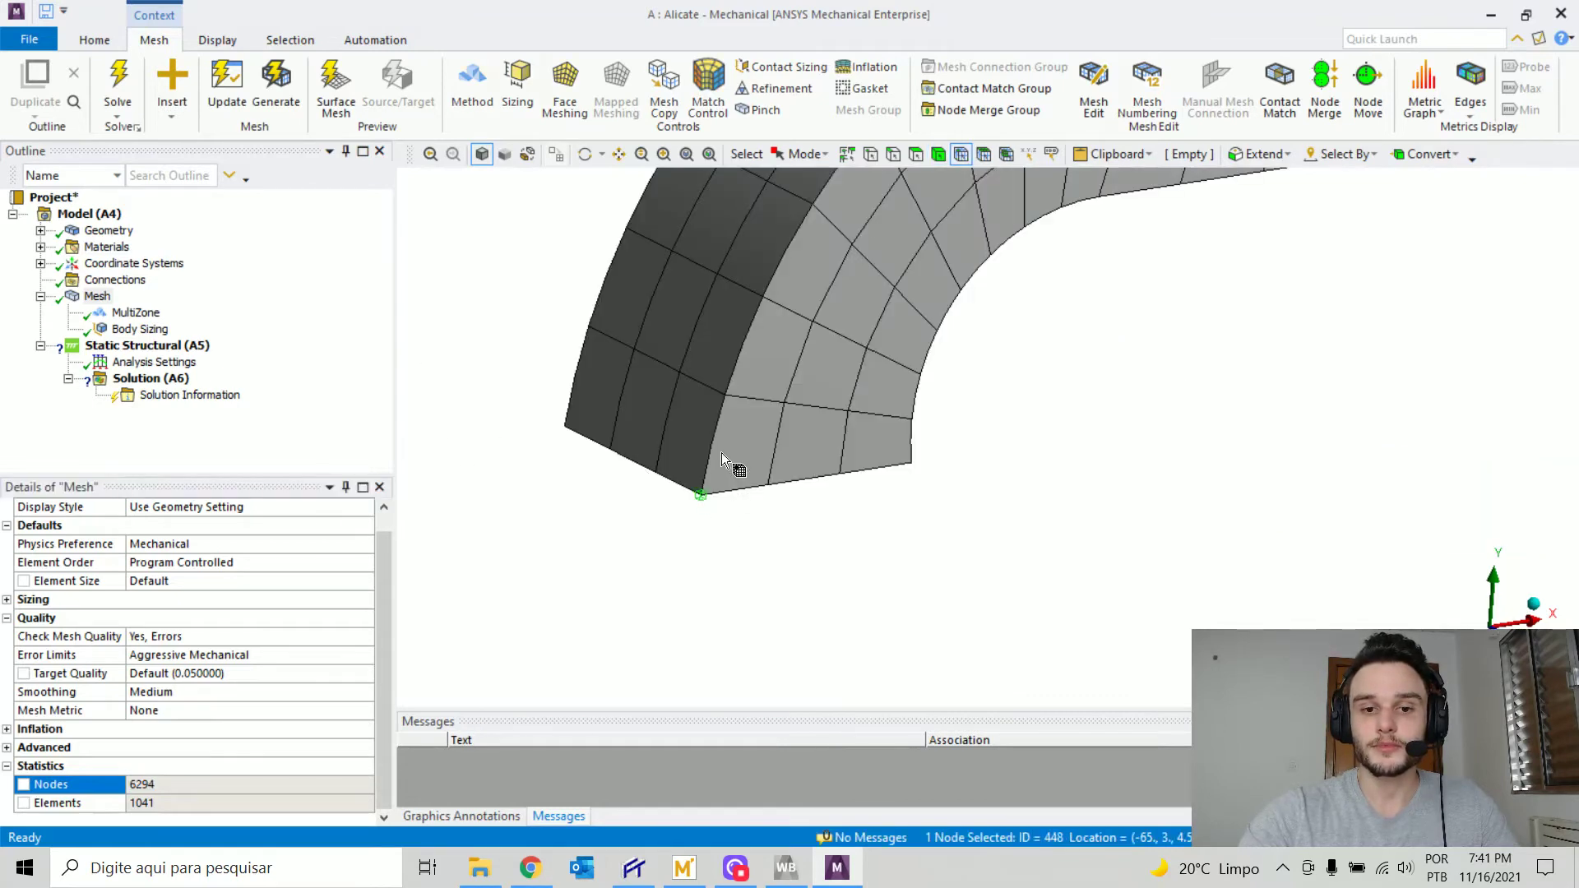
pyautogui.keyDown('ctrl'); pyautogui.click(710, 444); pyautogui.keyUp('ctrl')
pyautogui.keyDown('ctrl'); pyautogui.click(724, 394); pyautogui.keyUp('ctrl')
pyautogui.keyDown('ctrl'); pyautogui.click(755, 398); pyautogui.keyUp('ctrl')
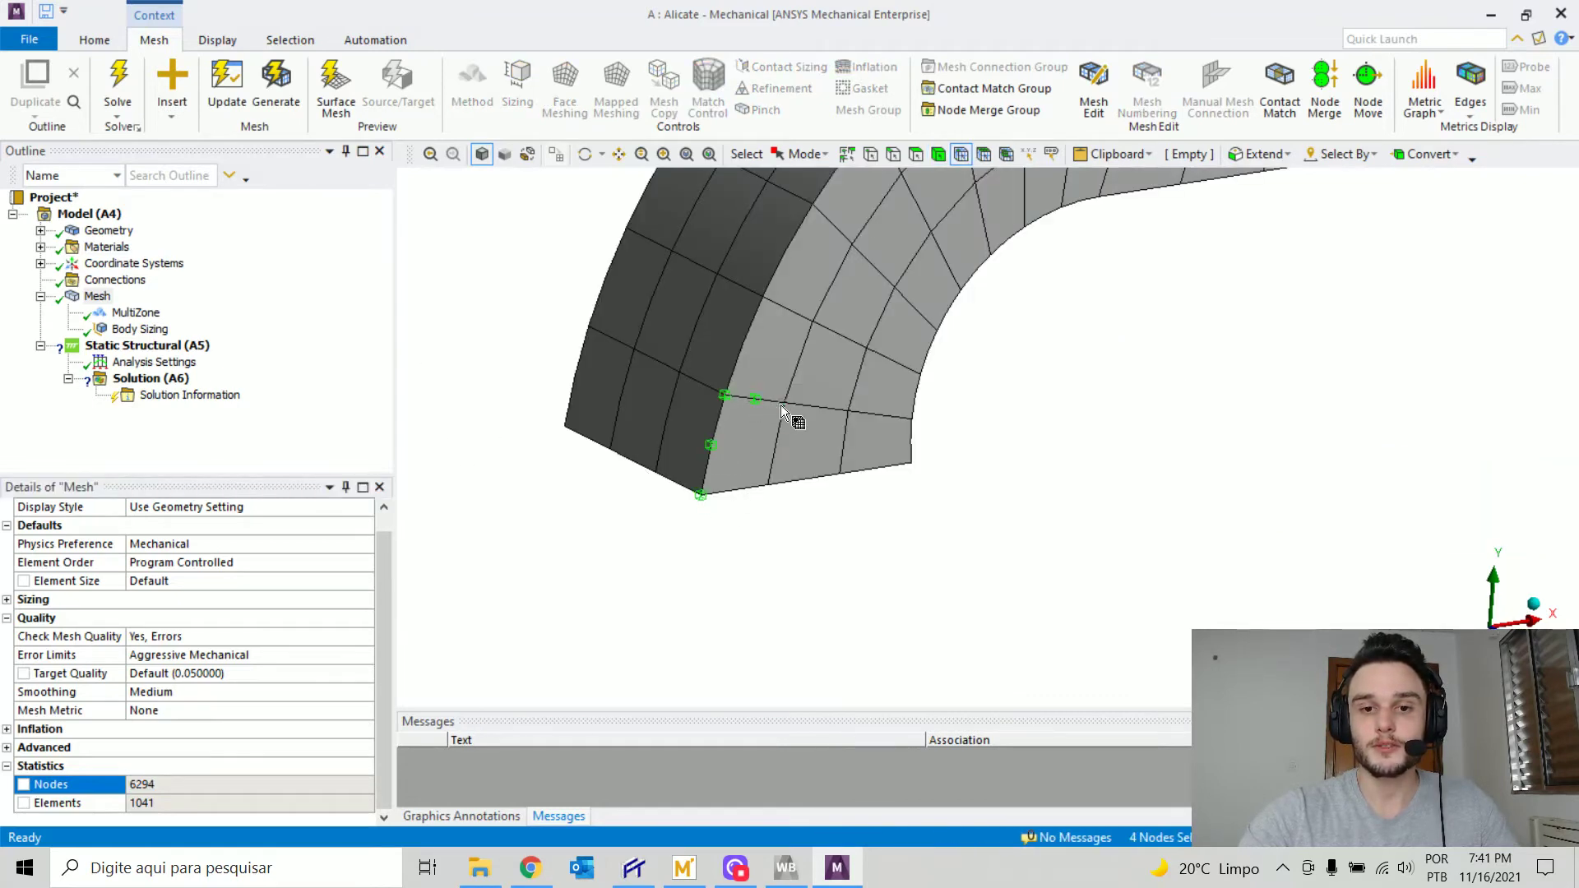
pyautogui.keyDown('ctrl'); pyautogui.click(776, 445); pyautogui.keyUp('ctrl')
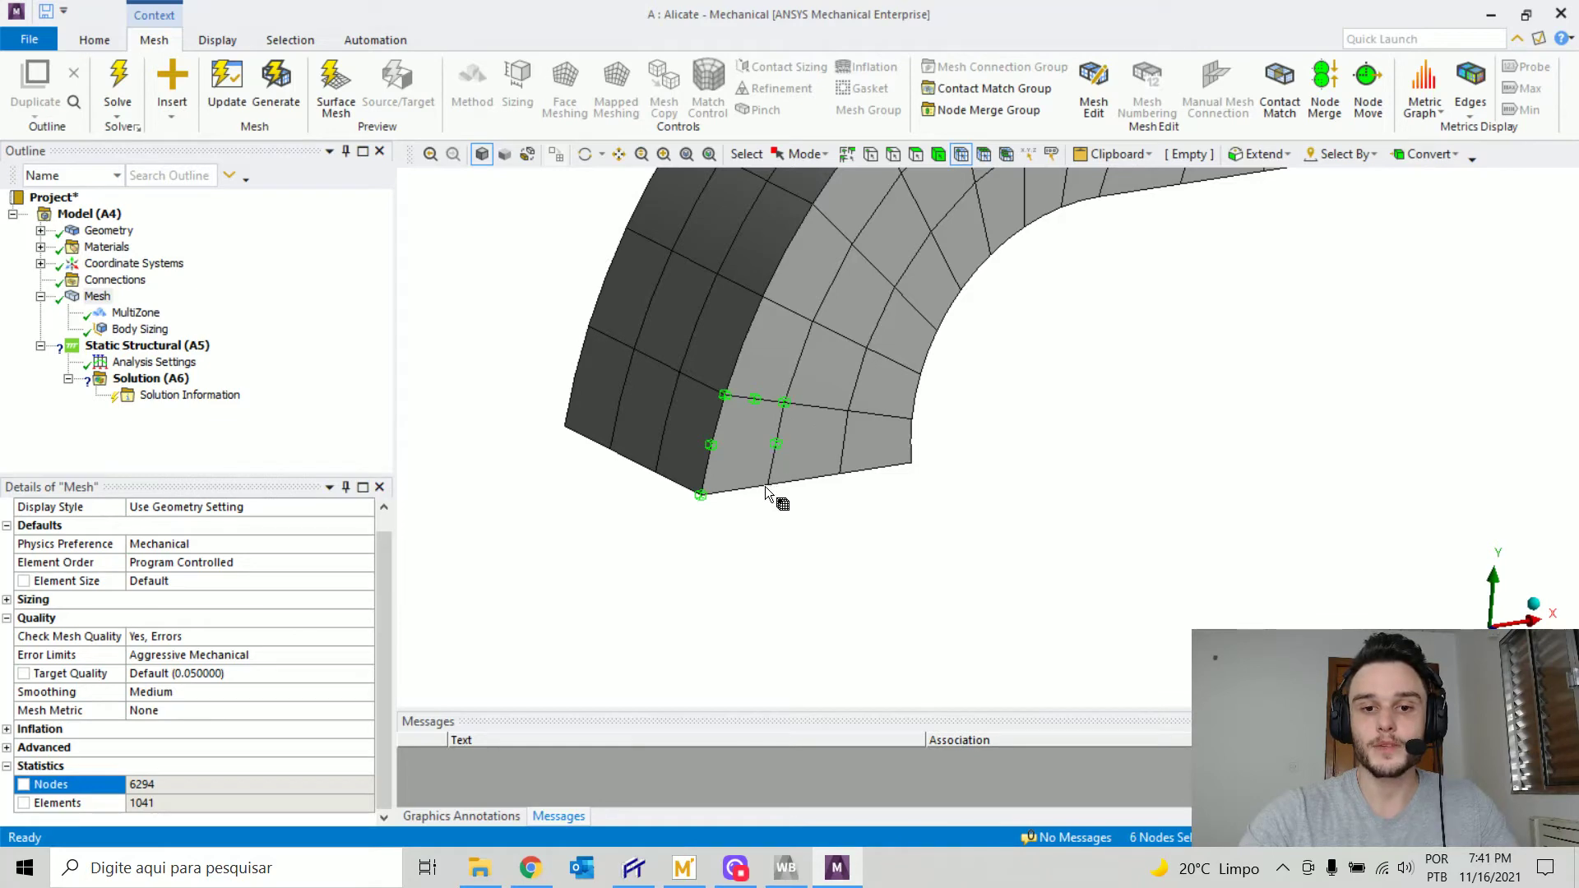
pyautogui.keyDown('ctrl'); pyautogui.click(733, 491); pyautogui.keyUp('ctrl')
pyautogui.keyDown('ctrl'); pyautogui.click(677, 483); pyautogui.keyUp('ctrl')
pyautogui.keyDown('ctrl'); pyautogui.click(656, 472); pyautogui.keyUp('ctrl')
pyautogui.keyDown('ctrl'); pyautogui.click(678, 372); pyautogui.keyUp('ctrl')
# - Compare the selected tip nodes with the whole meshed part and clear the node selection
pyautogui.scroll(-5, 934, 400)
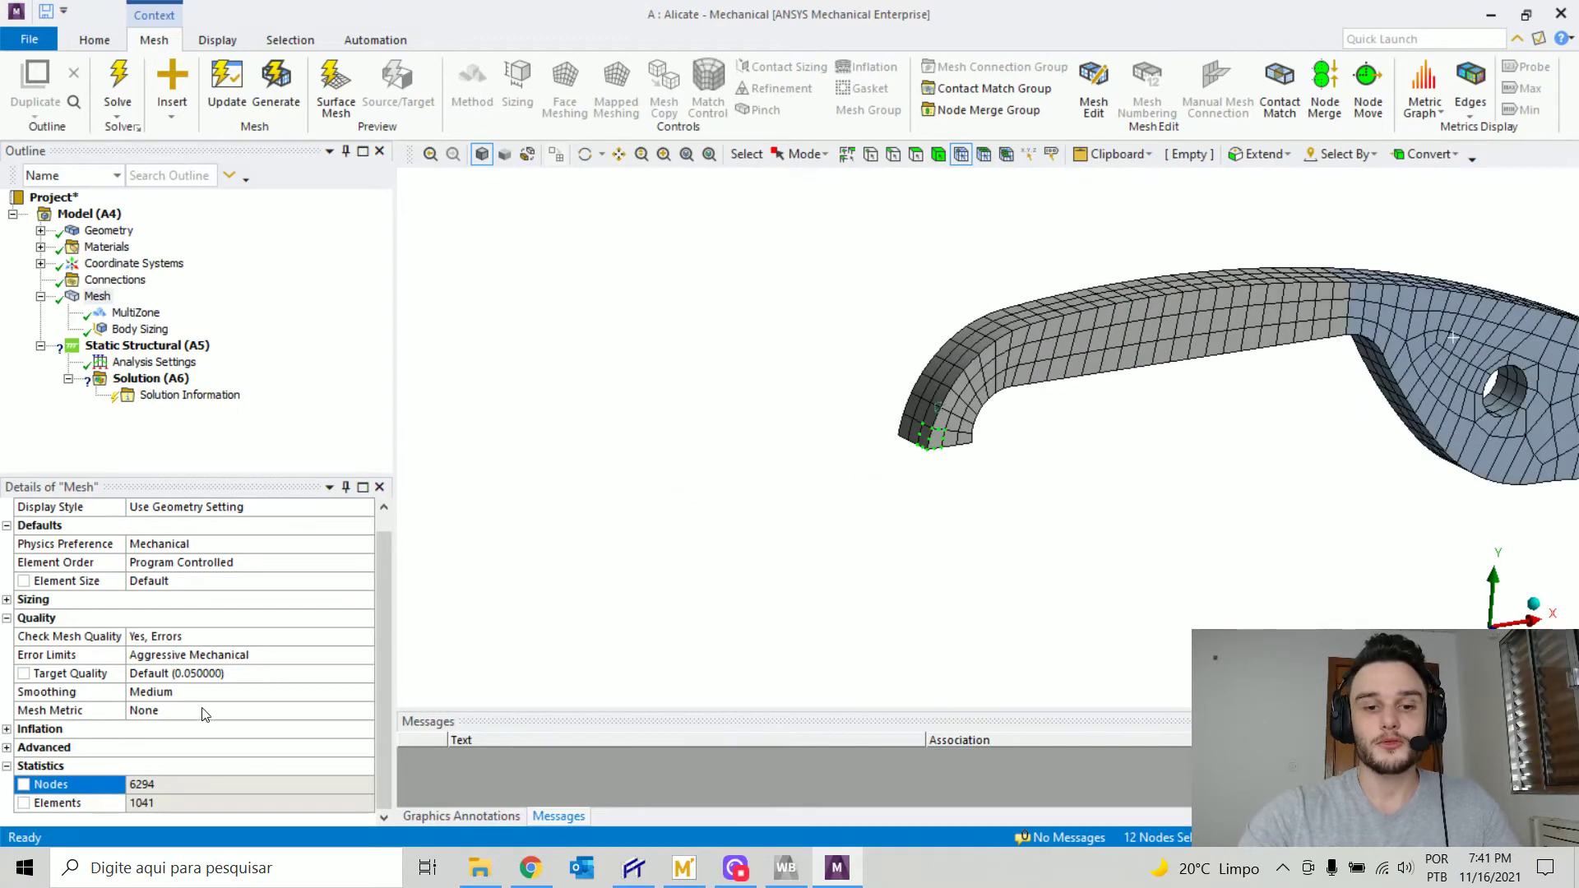
pyautogui.keyDown('ctrl'); pyautogui.moveTo(848, 394); pyautogui.dragTo(602, 360, button='middle'); pyautogui.keyUp('ctrl')
pyautogui.scroll(-5, 767, 422)
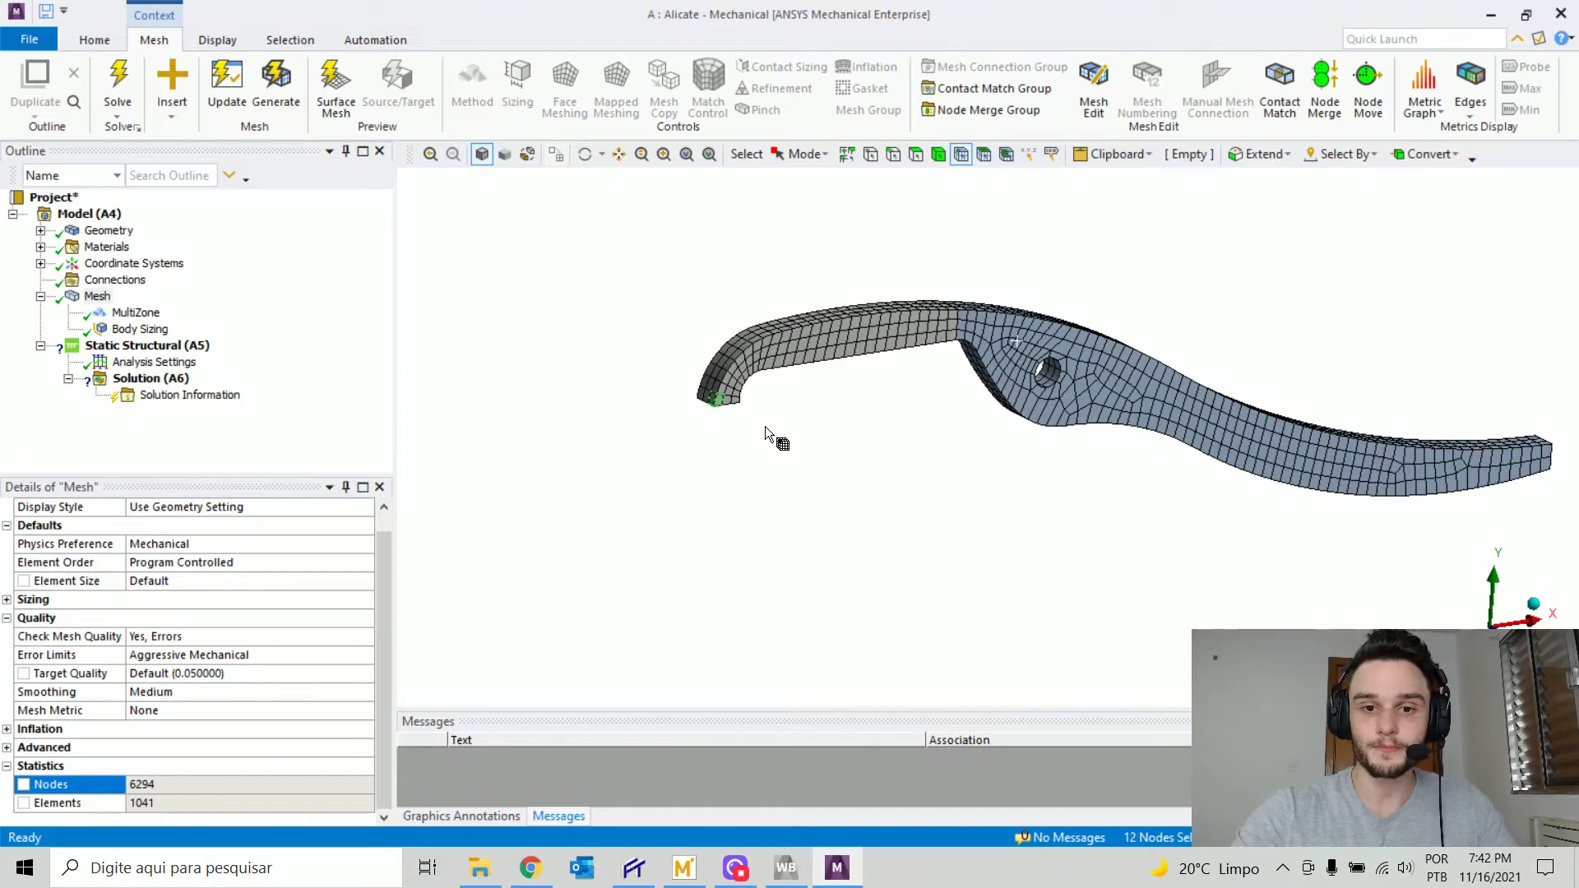
pyautogui.click(768, 456)
pyautogui.keyDown('ctrl'); pyautogui.moveTo(1142, 413); pyautogui.dragTo(977, 404, button='middle'); pyautogui.keyUp('ctrl')
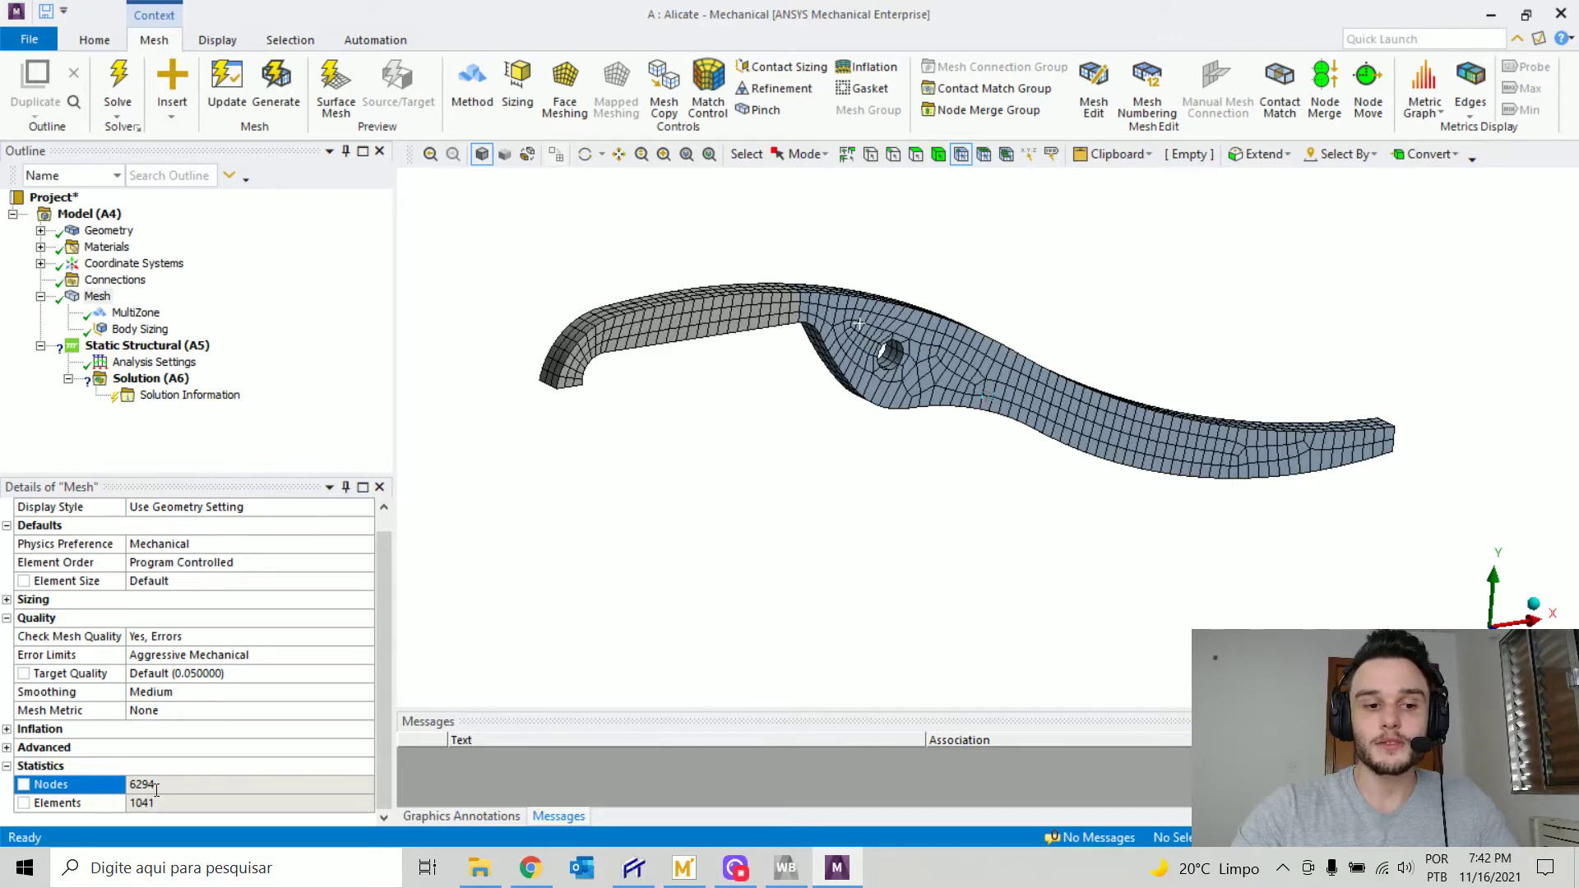
# - Open the Windows Calculator and multiply the node count 6294 by 3
pyautogui.click(8, 877)
pyautogui.write('calc')
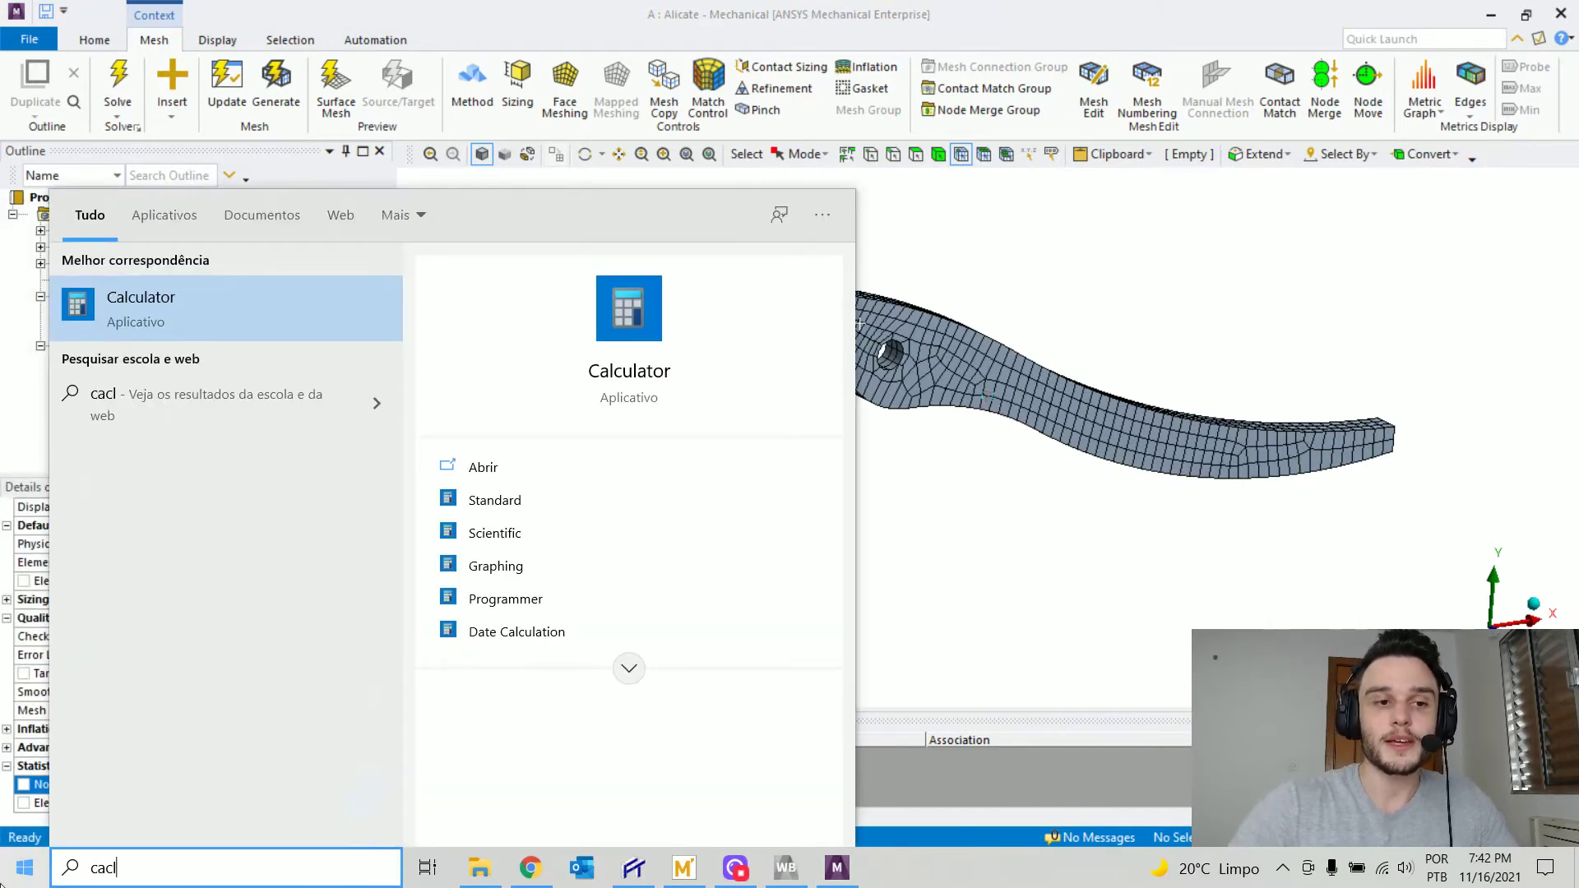
pyautogui.press('Return')
pyautogui.write('6294*3')
pyautogui.press('Return')
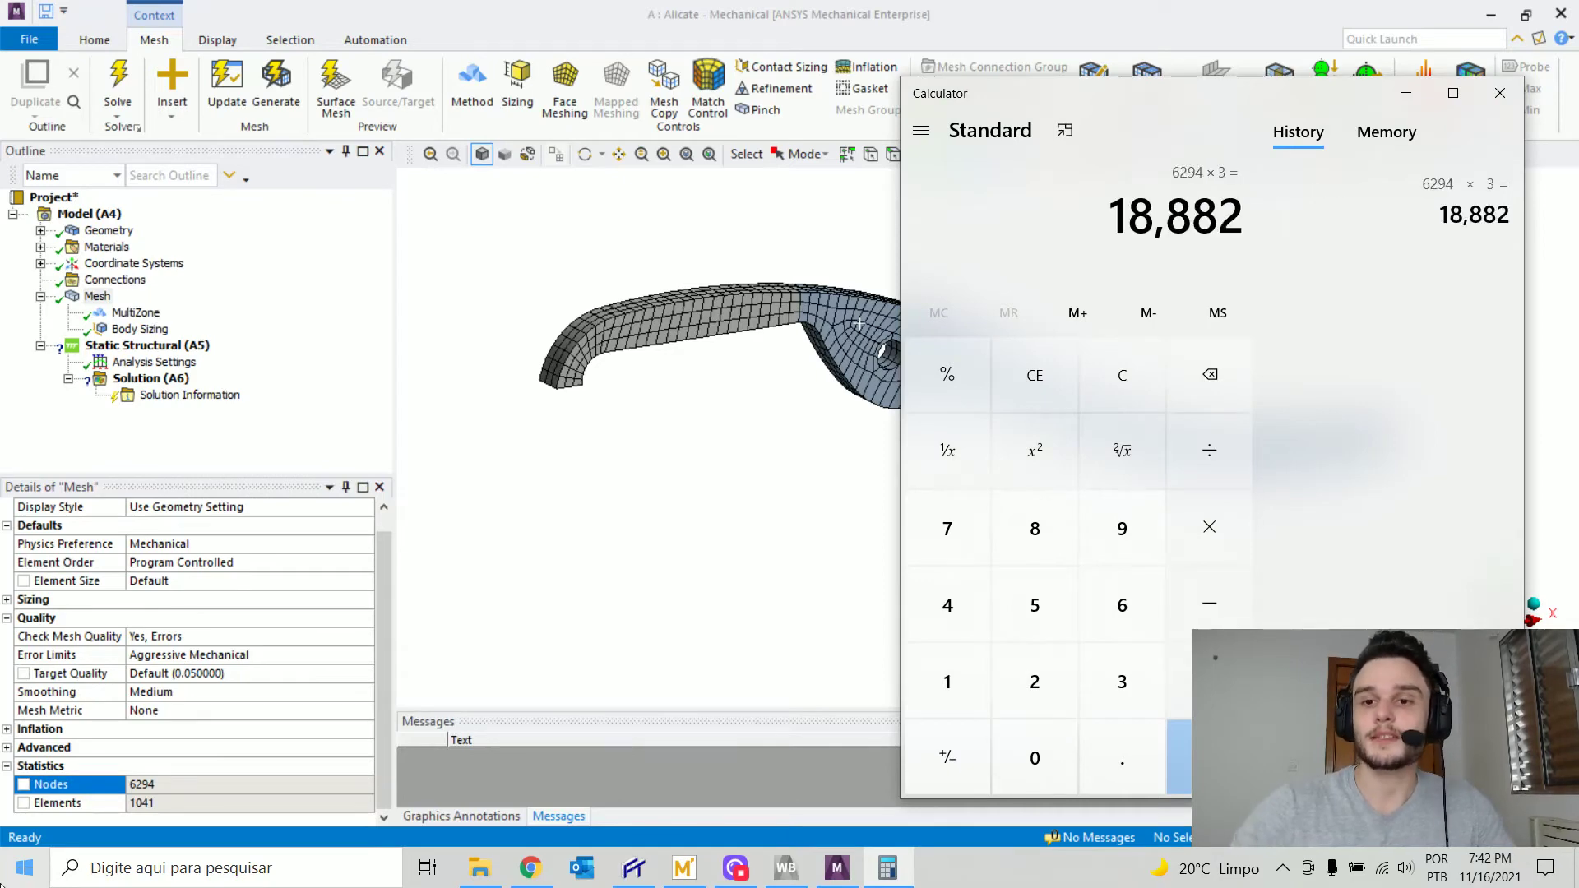
# - Move the calculator aside, highlight the multiplication result and close the calculator
pyautogui.moveTo(1210, 112); pyautogui.dragTo(984, 112)
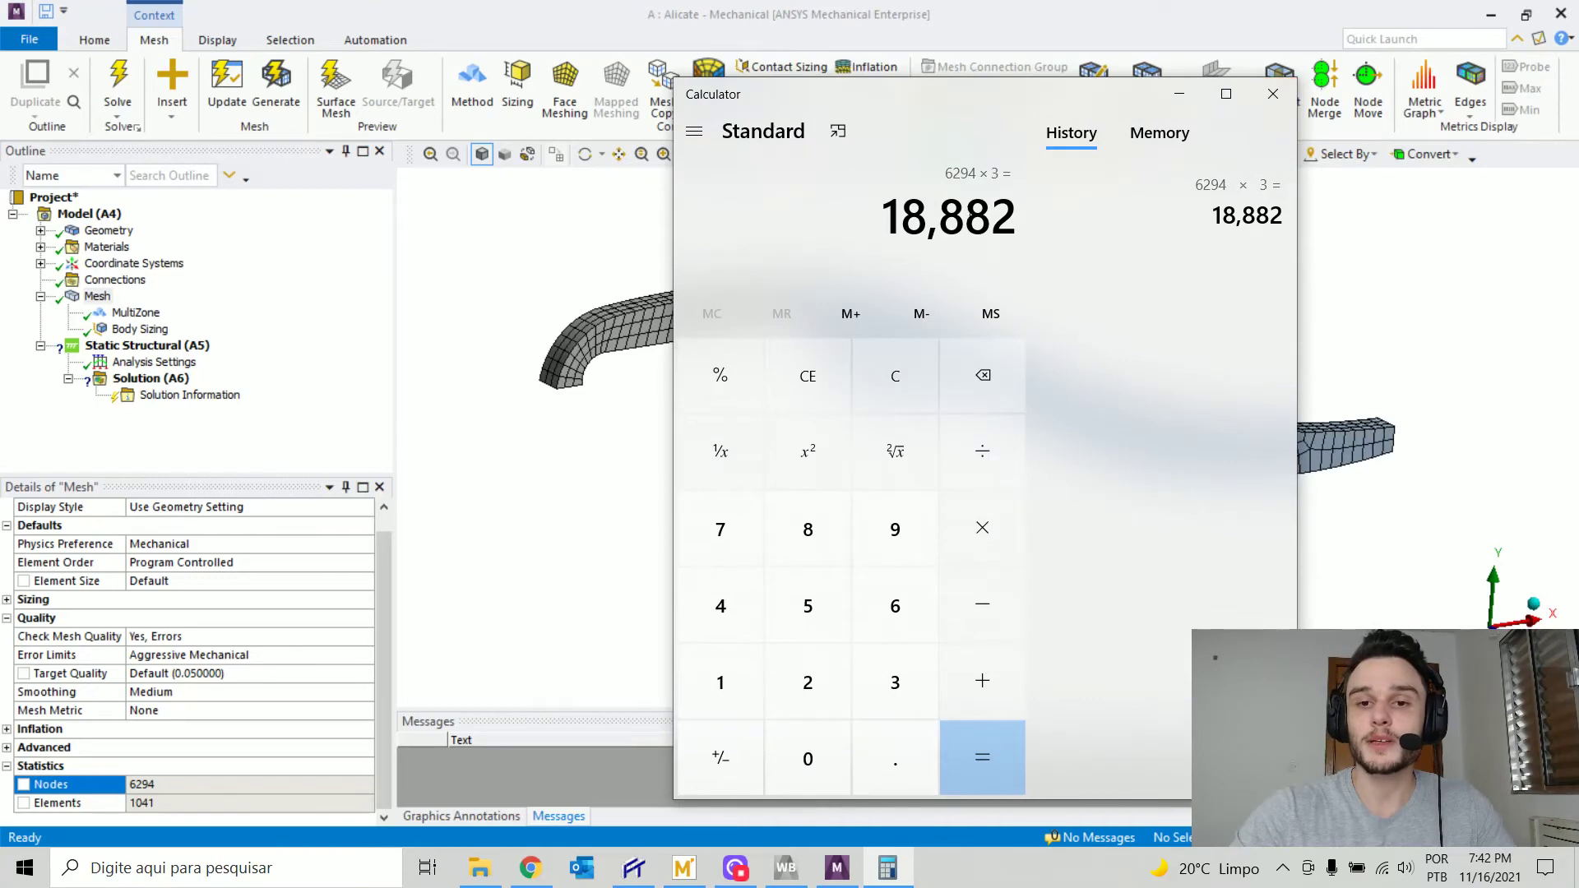
pyautogui.moveTo(885, 217); pyautogui.dragTo(1019, 216)
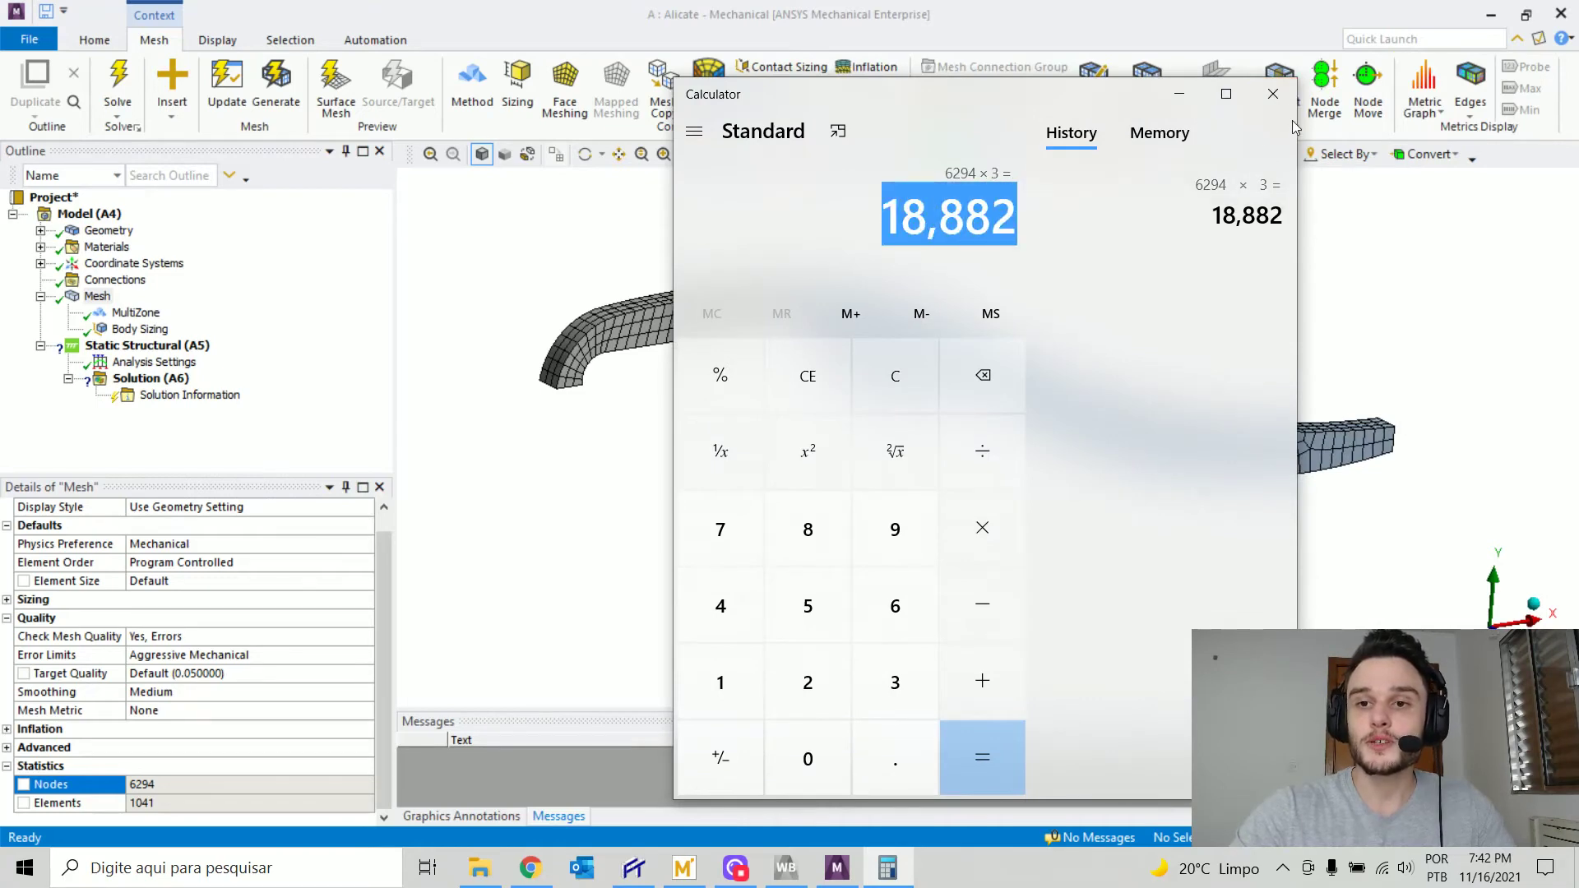
pyautogui.click(1272, 94)
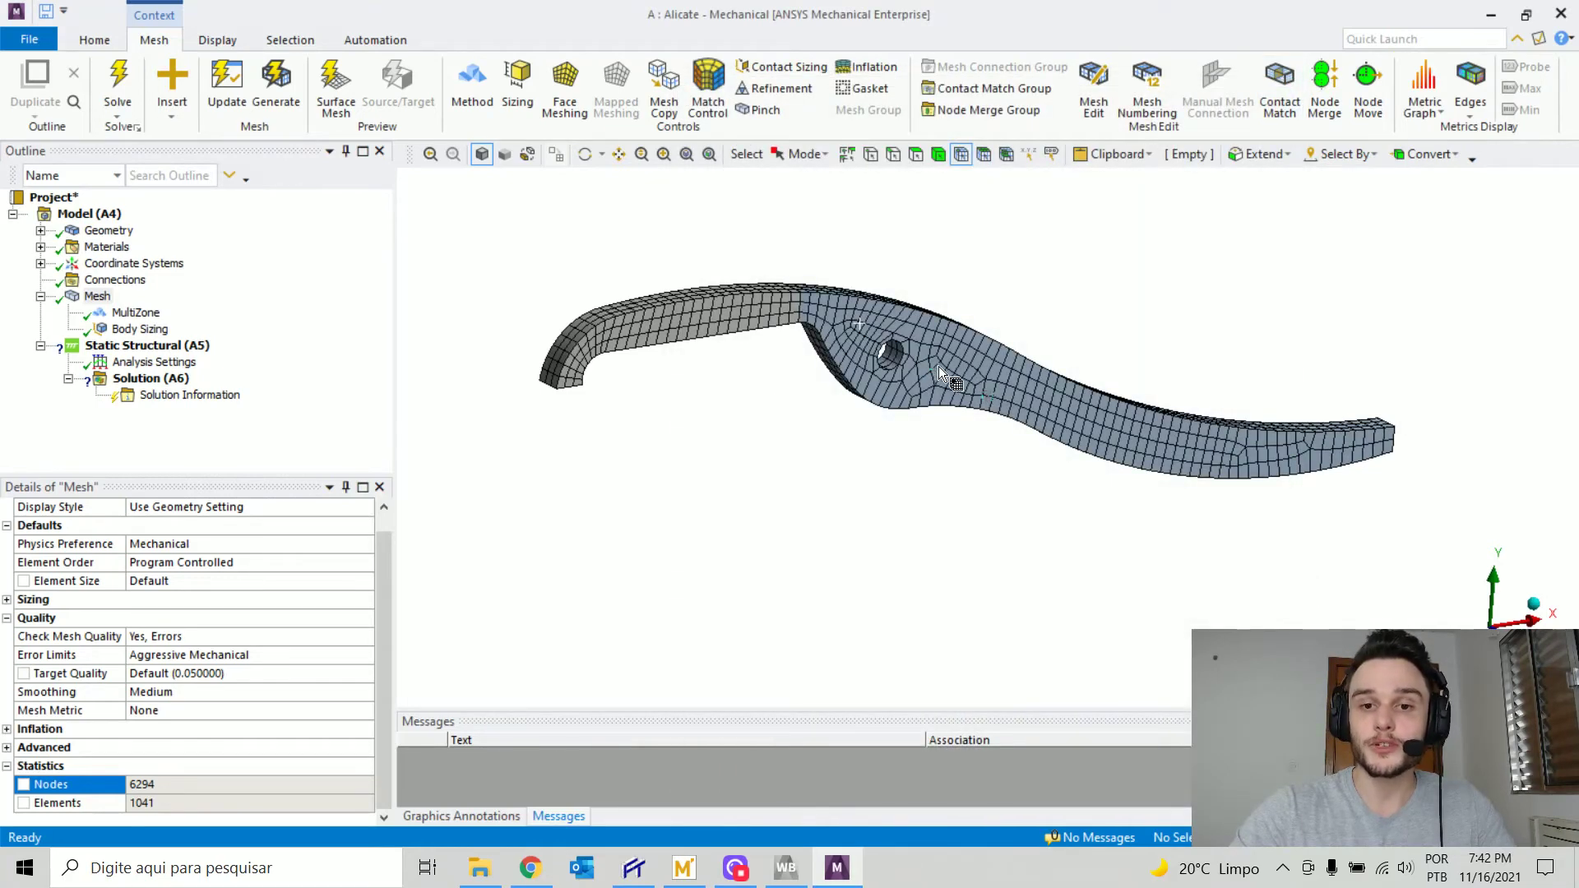
# - Add a Force load to the static structural analysis and scope it to the end face of the pliers handle
pyautogui.keyDown('ctrl'); pyautogui.moveTo(1072, 363); pyautogui.dragTo(975, 343, button='middle'); pyautogui.keyUp('ctrl')
pyautogui.click(184, 352)
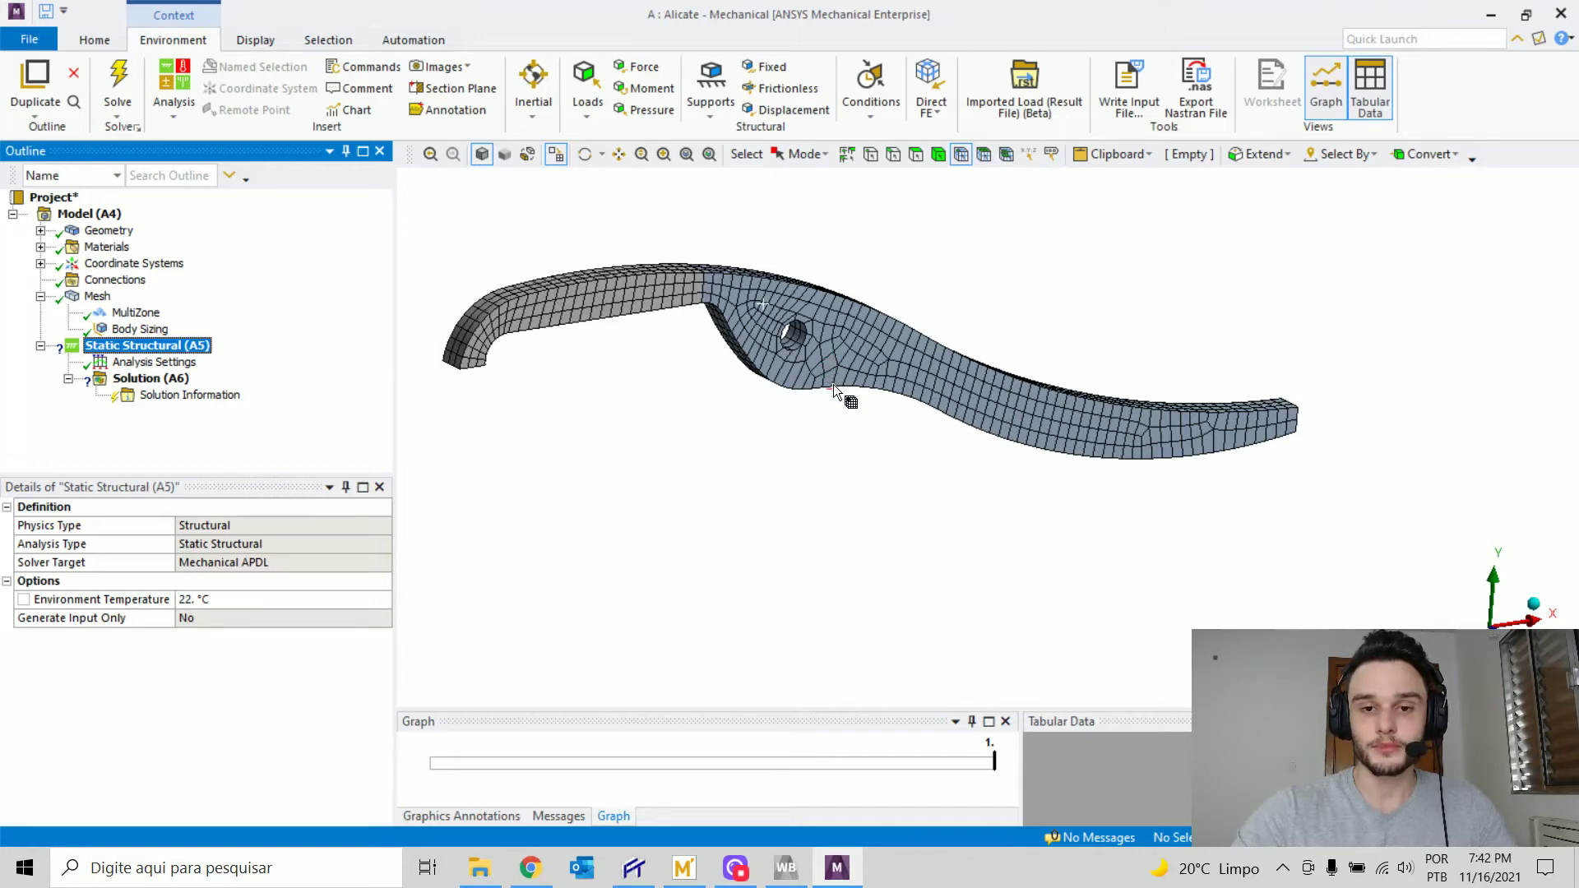
pyautogui.moveTo(1247, 441)
pyautogui.mouseDown(button='middle')
pyautogui.moveTo(1005, 458)
pyautogui.moveTo(1028, 414)
pyautogui.moveTo(1276, 426)
pyautogui.mouseUp(button='middle')
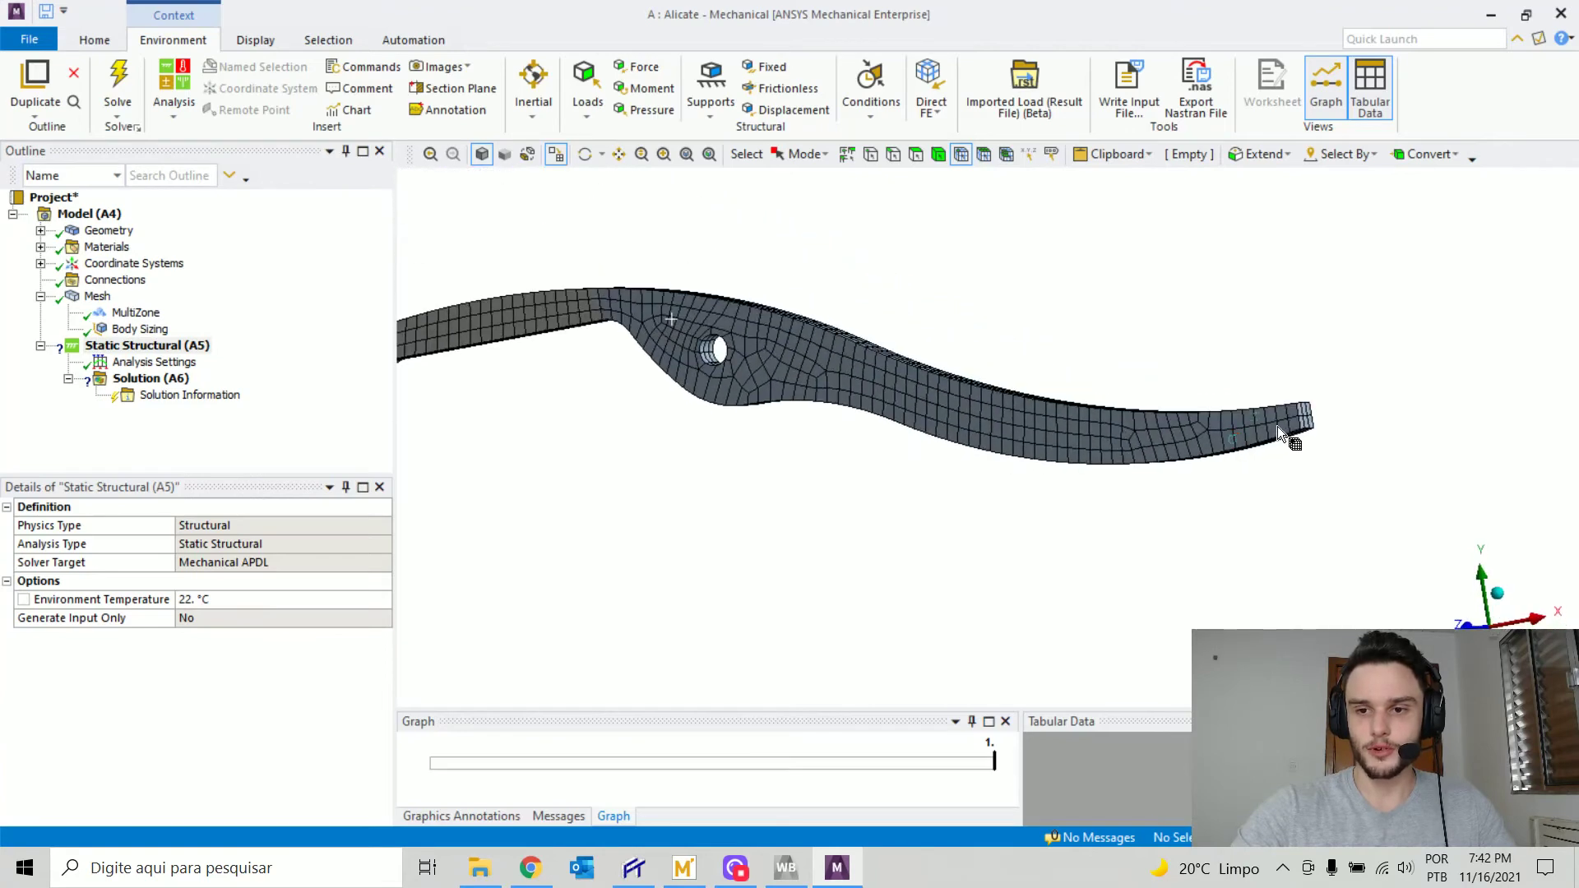
pyautogui.click(1309, 418)
pyautogui.click(1287, 507)
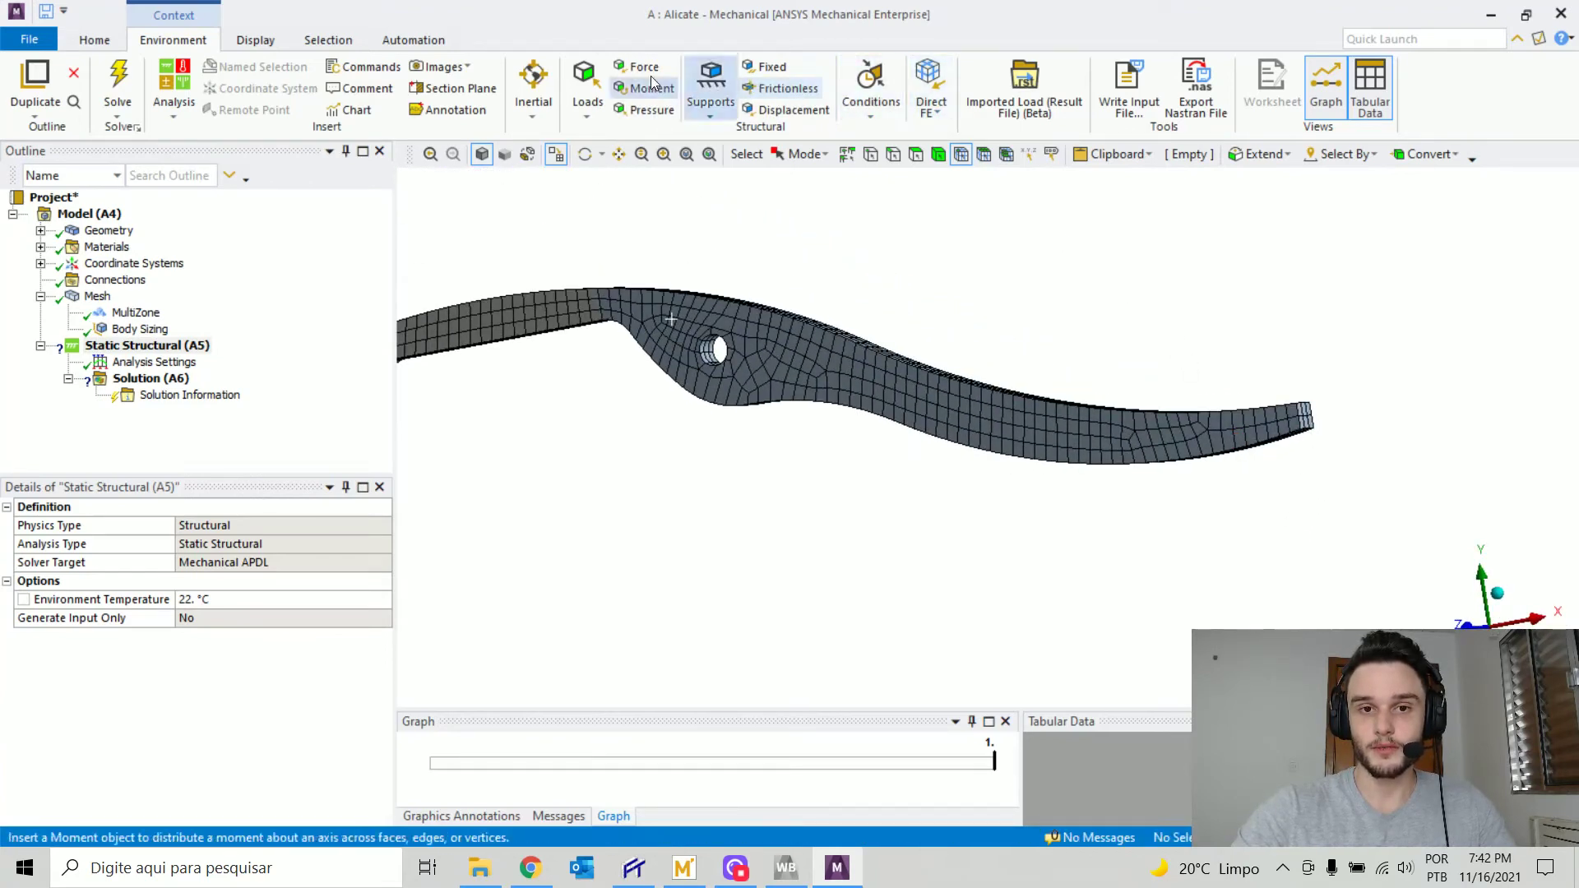
pyautogui.click(630, 68)
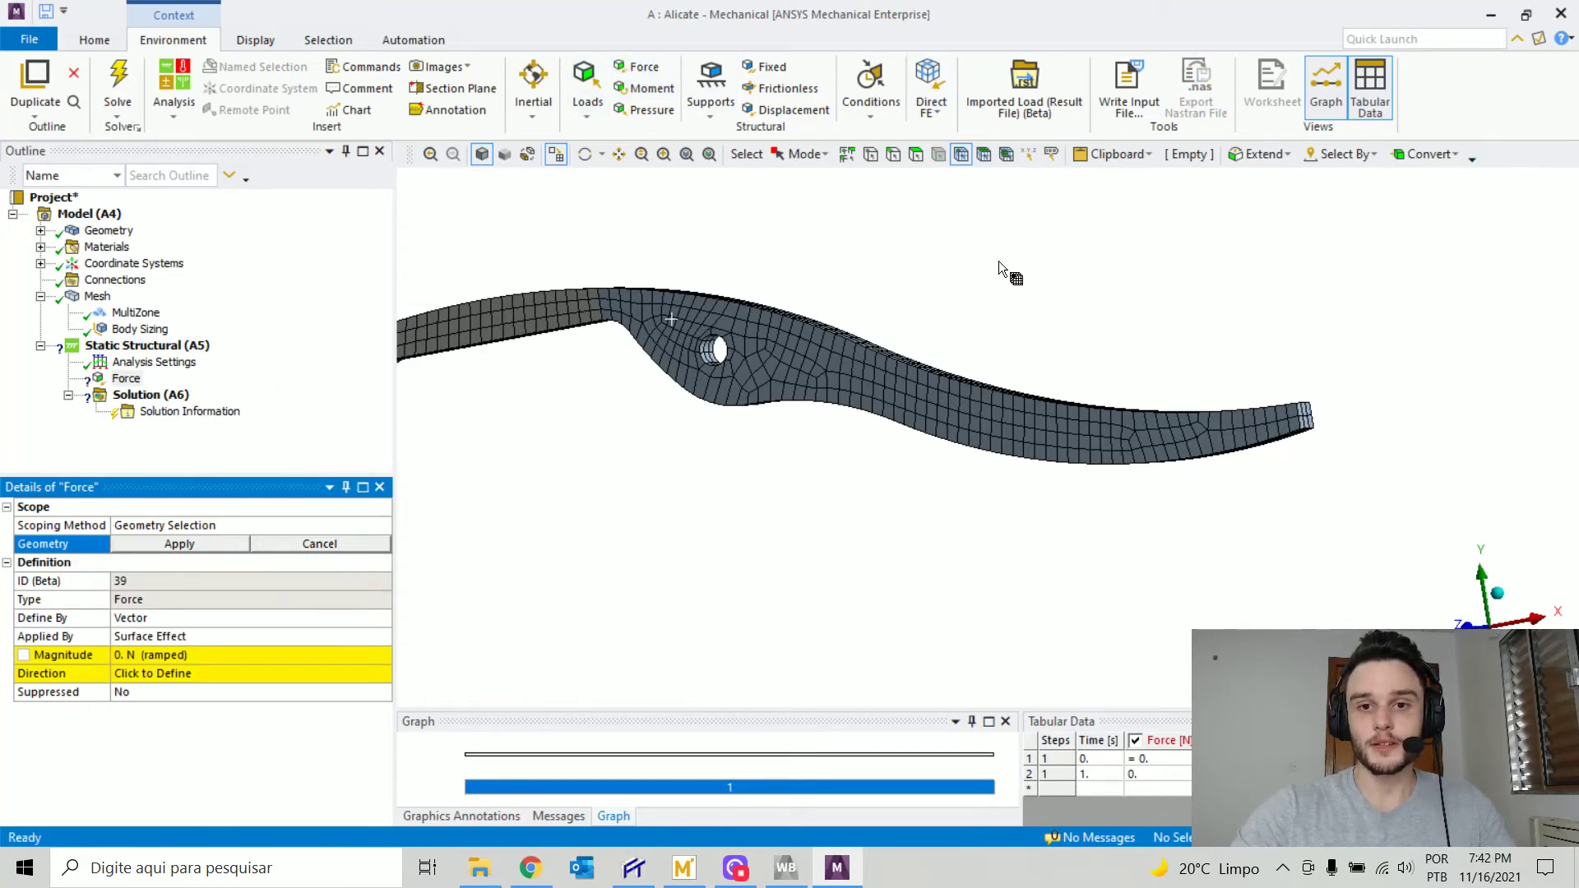
pyautogui.click(915, 154)
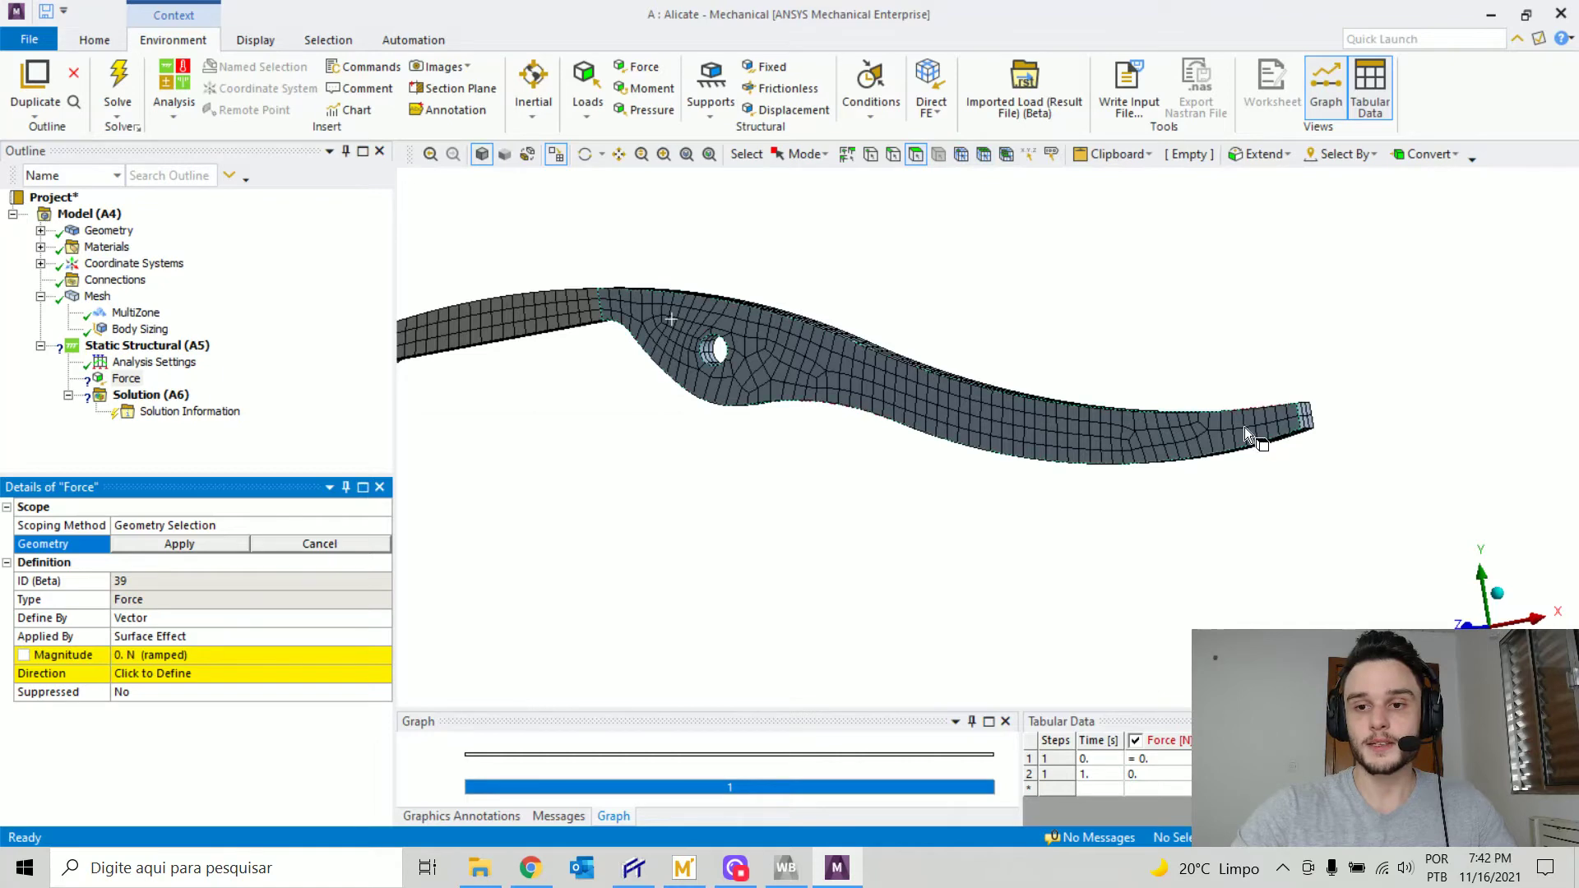
pyautogui.click(1303, 413)
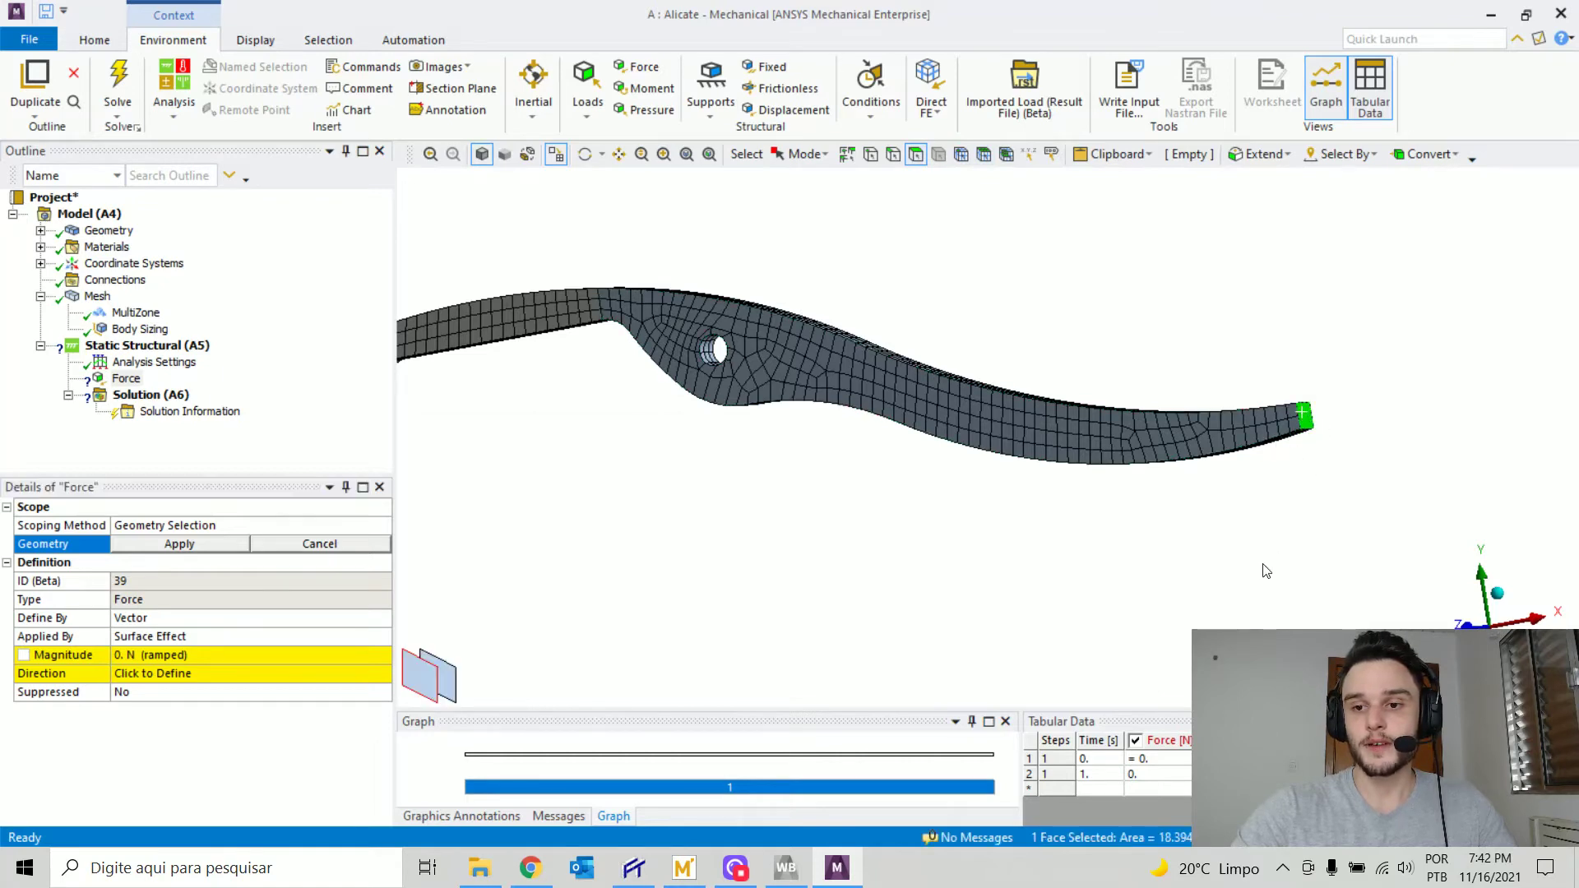
pyautogui.click(217, 547)
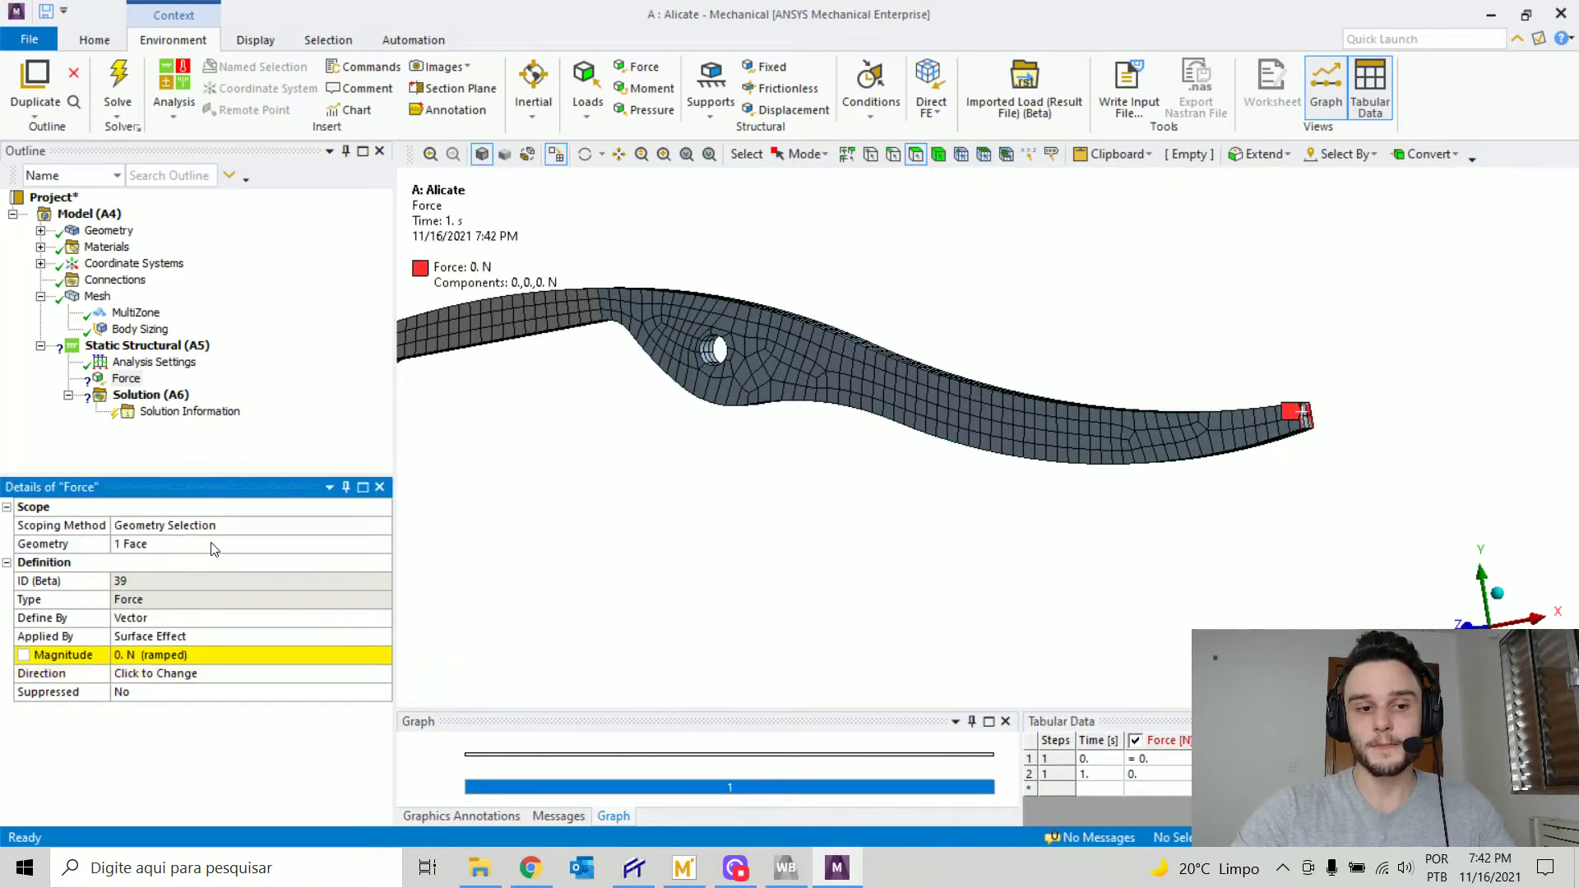
# - Define the force by components and set its Y component to 50 N
pyautogui.click(271, 617)
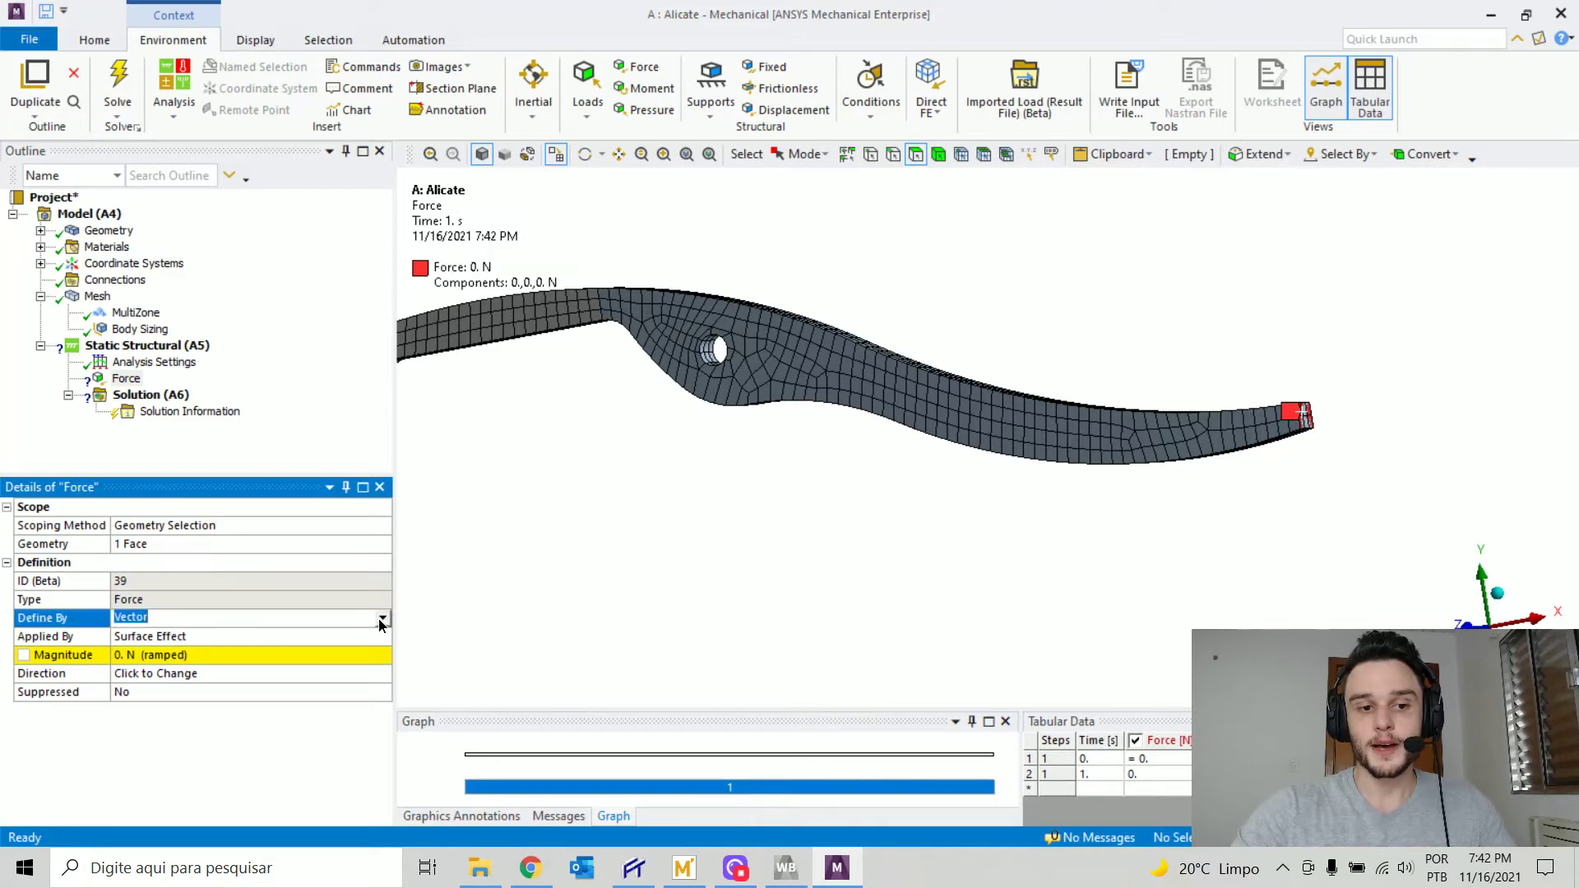
pyautogui.click(292, 619)
pyautogui.click(250, 633)
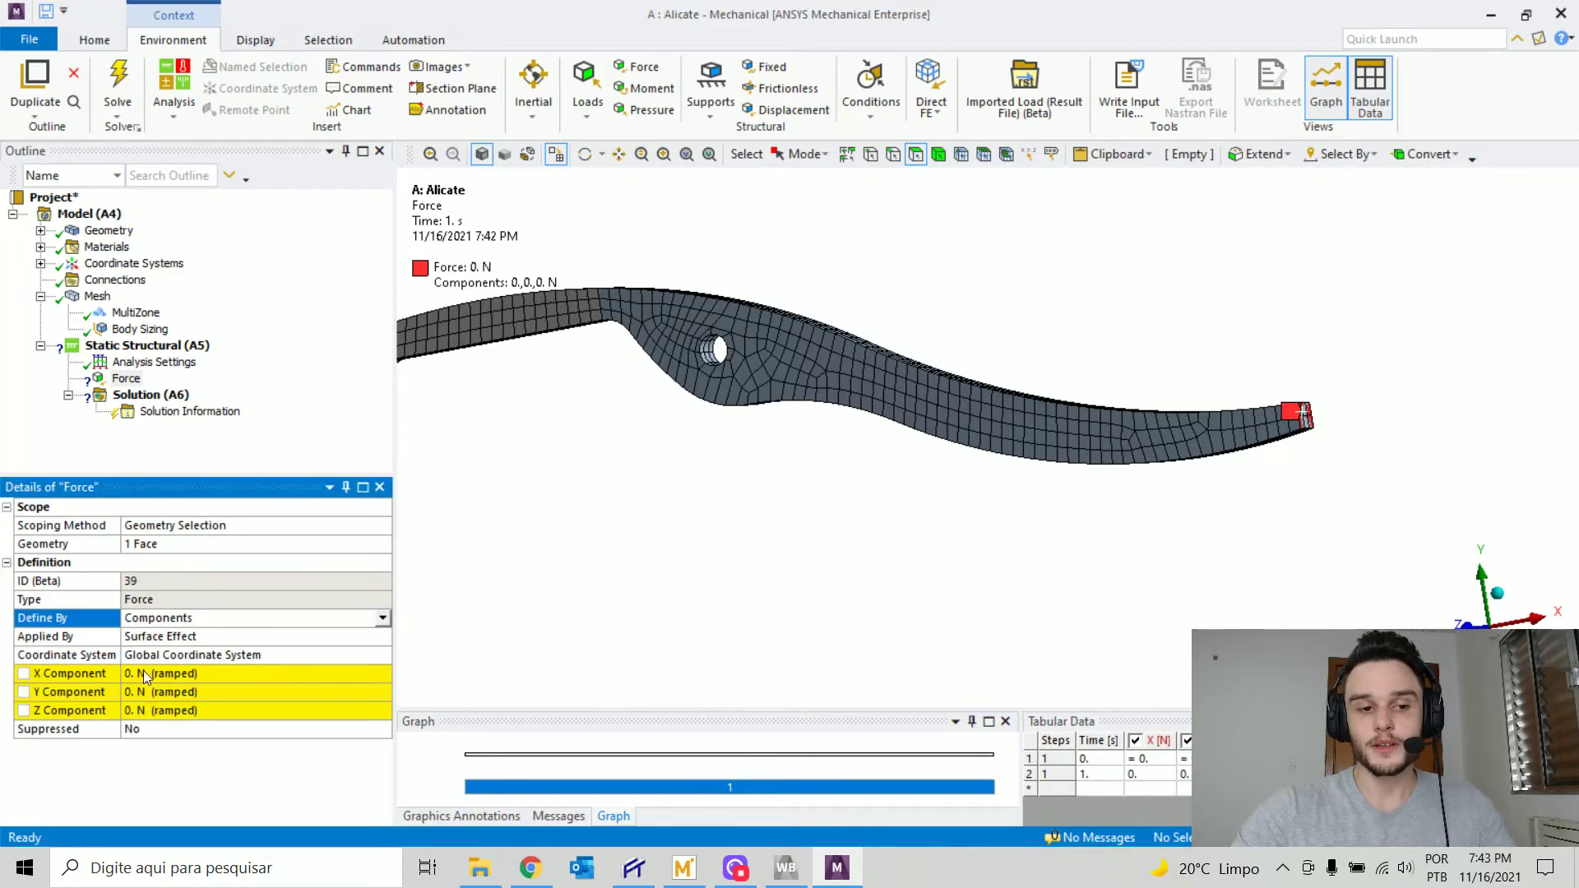
pyautogui.click(290, 694)
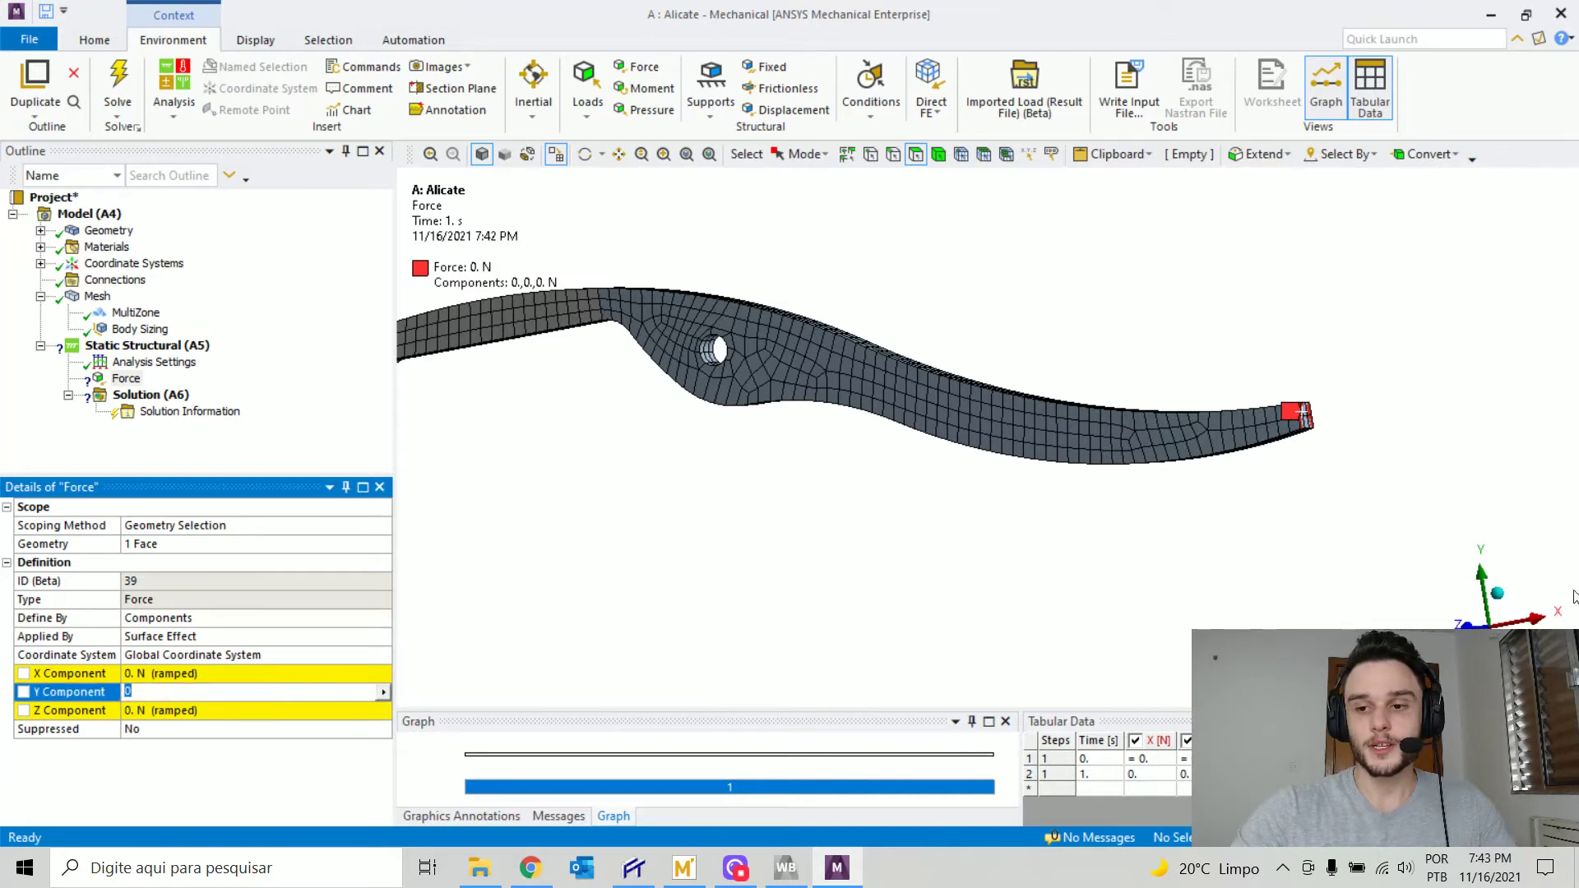
pyautogui.write('50')
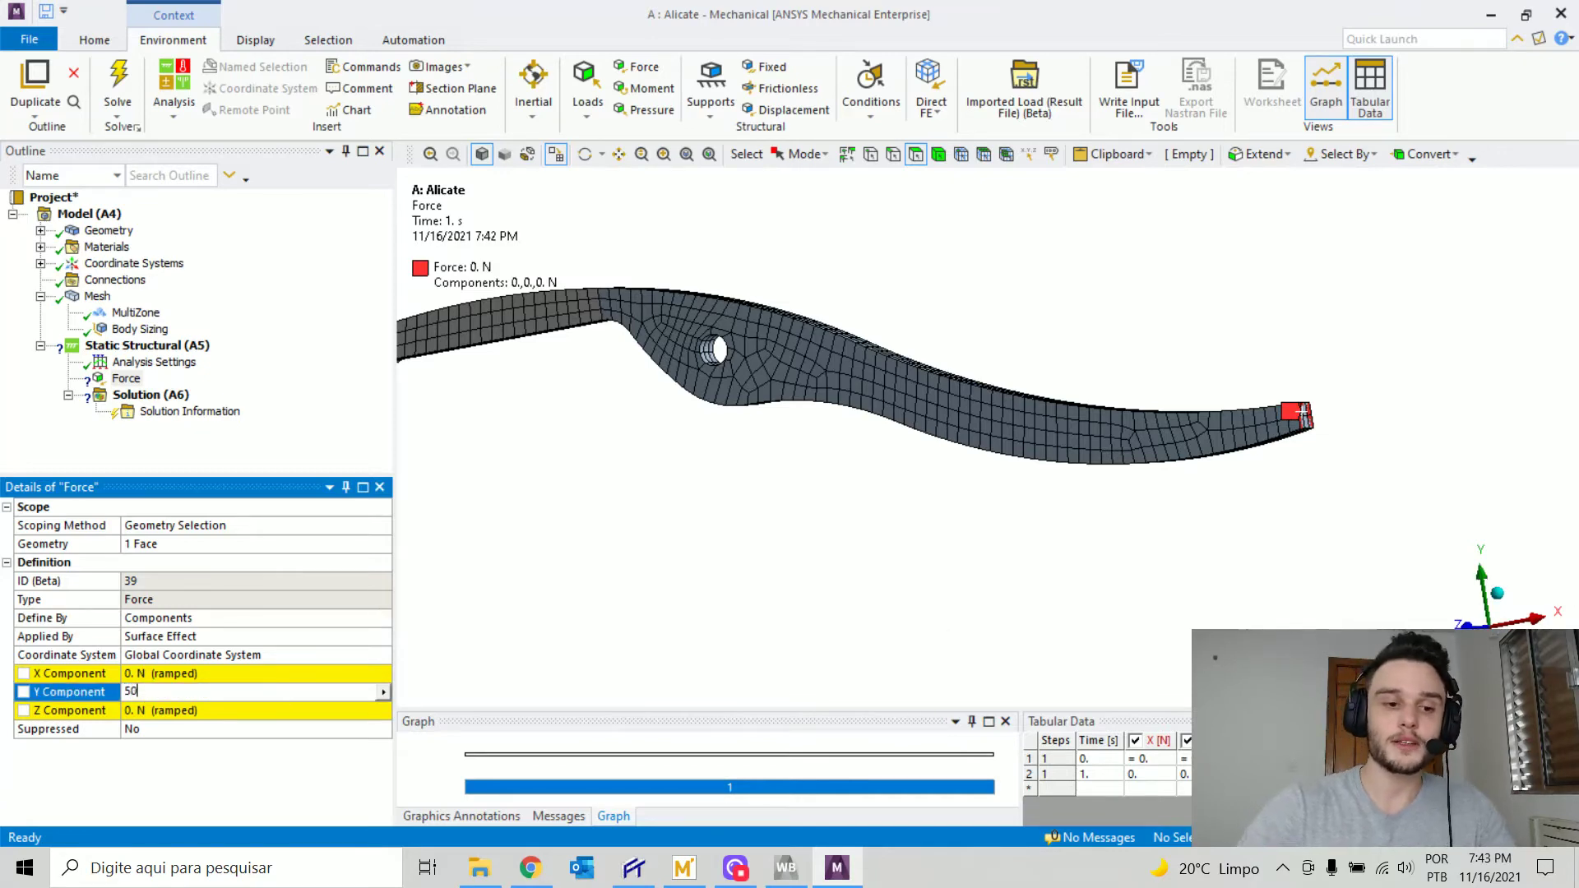
pyautogui.press('Return')
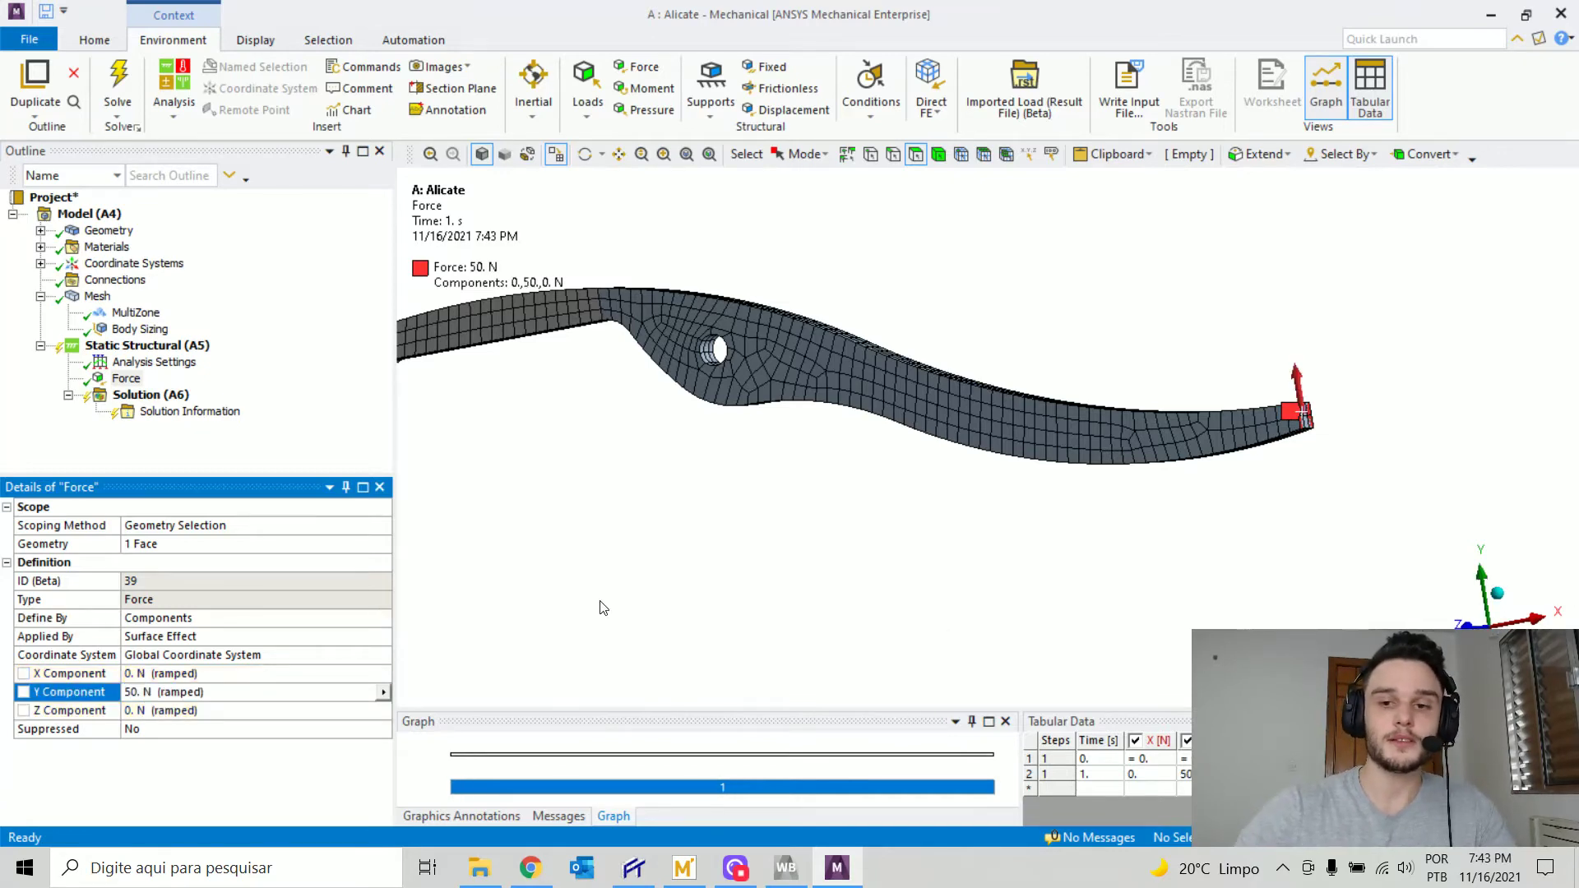
# - Check the applied force against the pliers figure in the textbook PDF and examine its direction and distribution on the handle's end face
pyautogui.click(518, 880)
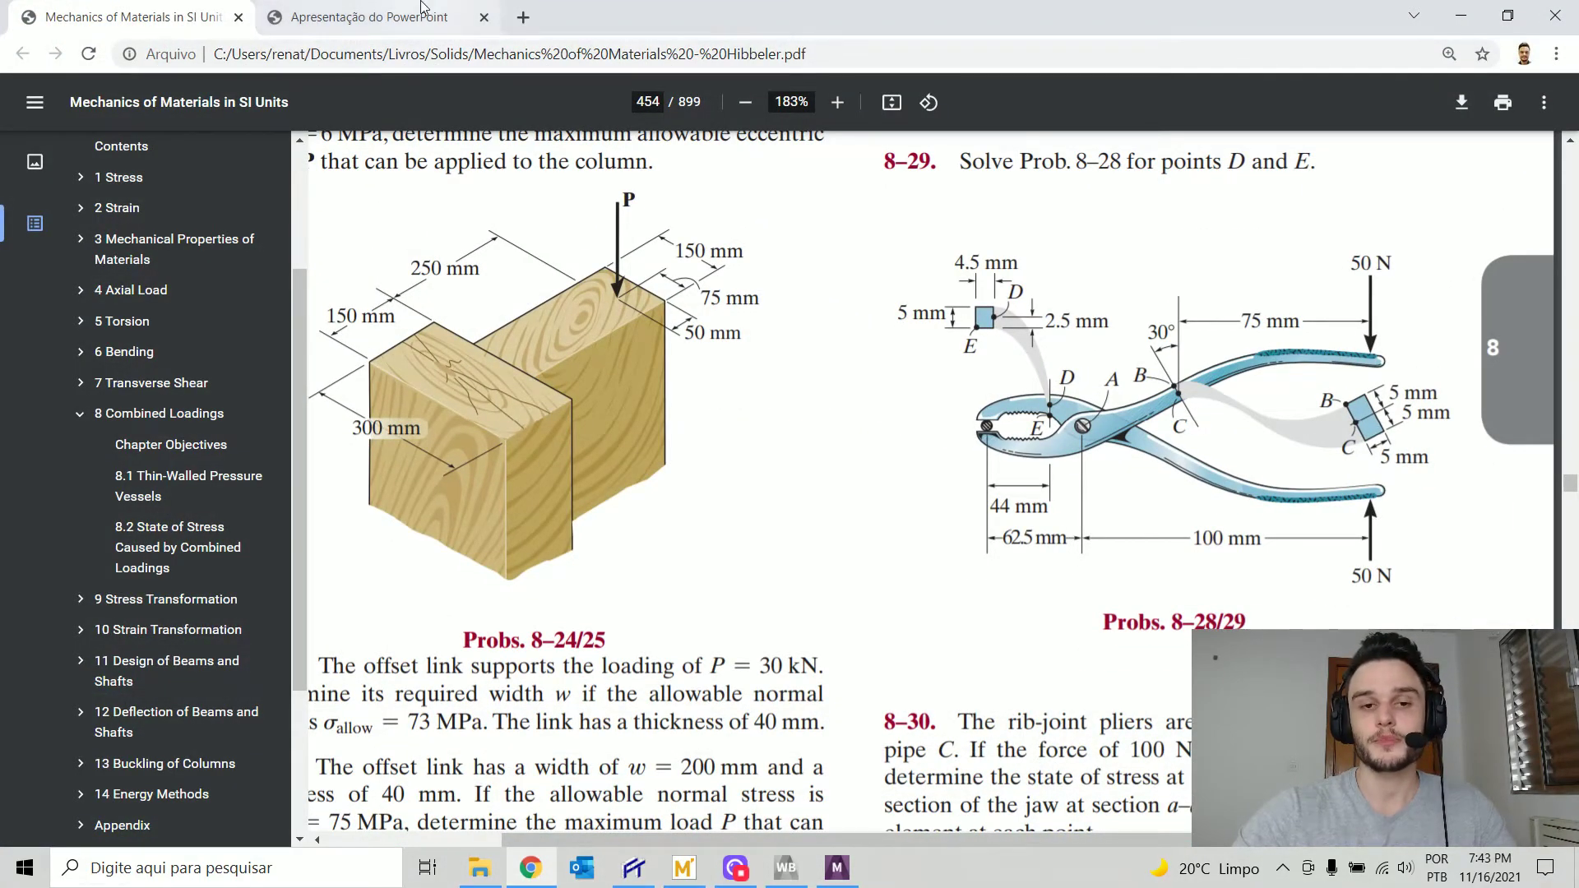
pyautogui.hotkey('alt', 'Tab')
pyautogui.moveTo(1261, 477); pyautogui.dragTo(1058, 347, button='middle')
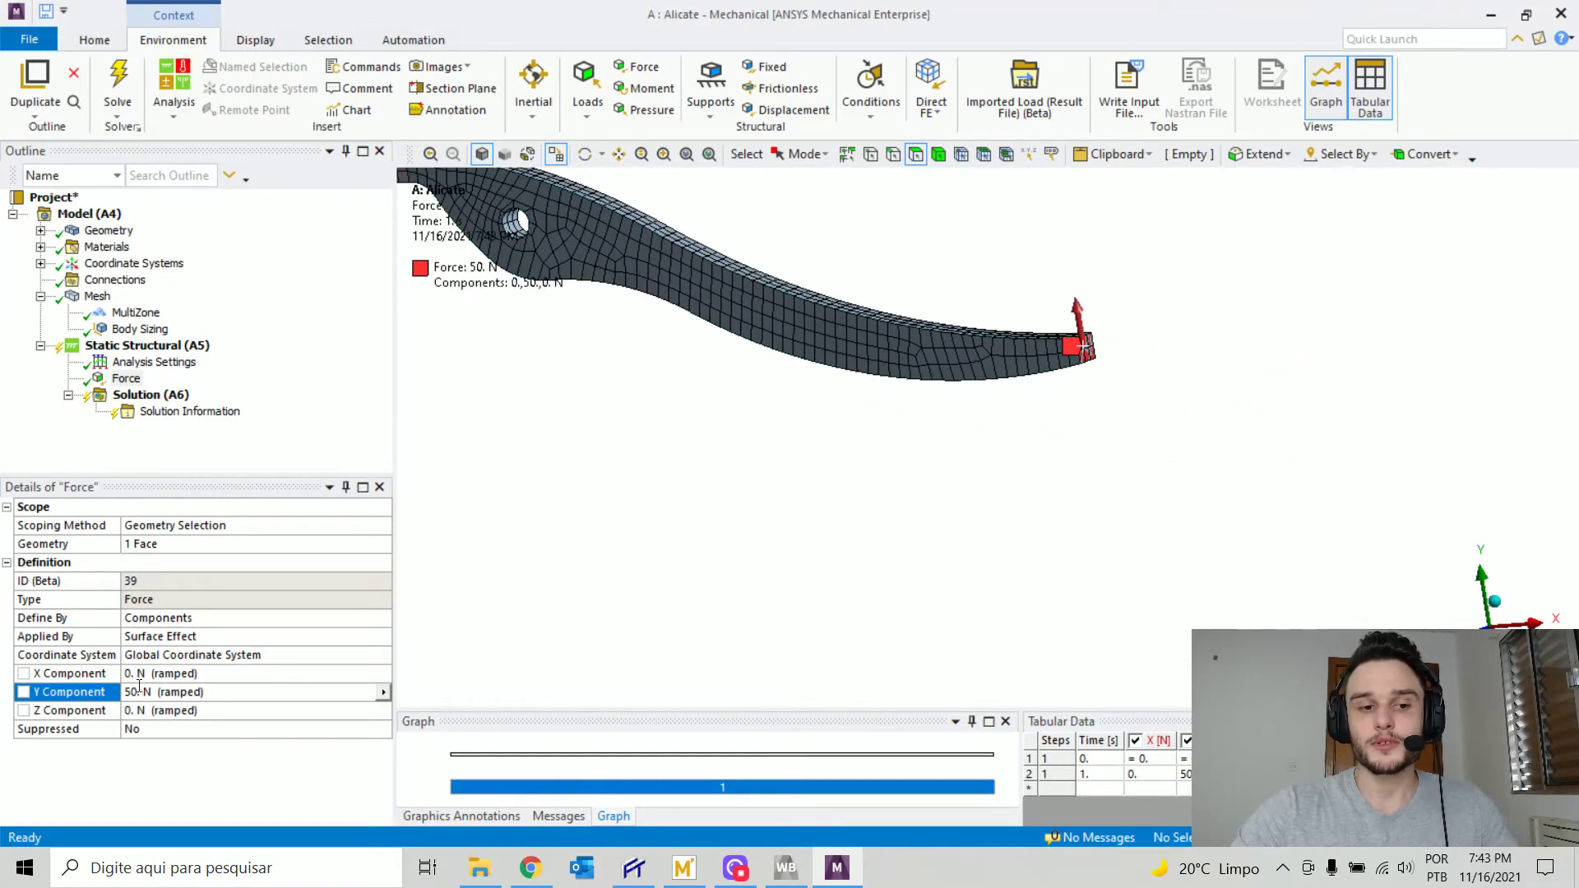
pyautogui.scroll(5, 1191, 424)
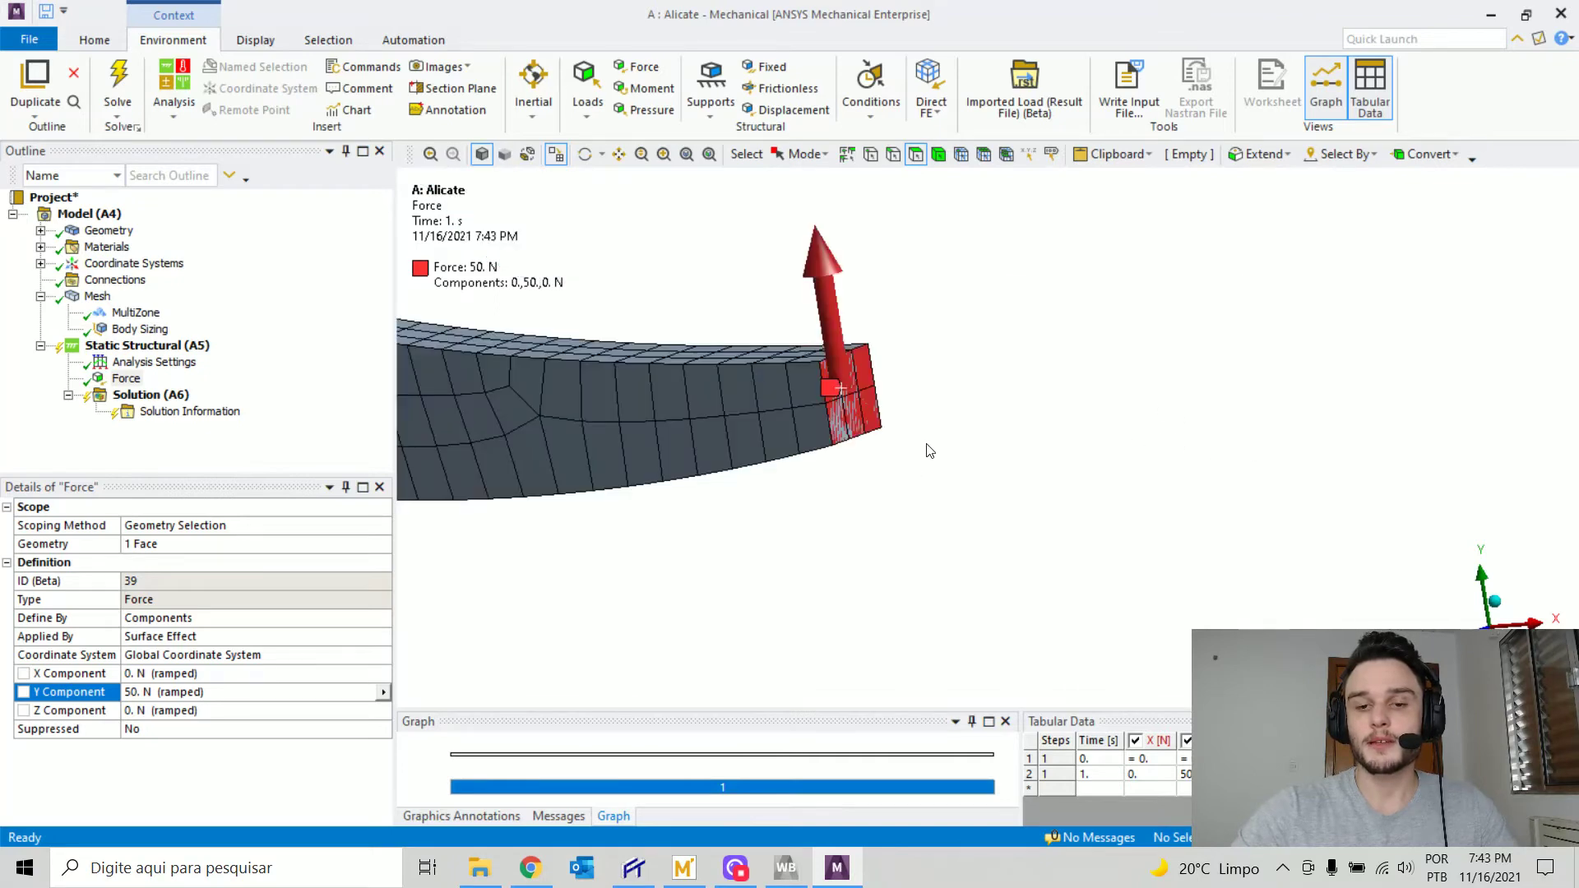
pyautogui.keyDown('ctrl'); pyautogui.moveTo(902, 431); pyautogui.dragTo(809, 333, button='middle'); pyautogui.keyUp('ctrl')
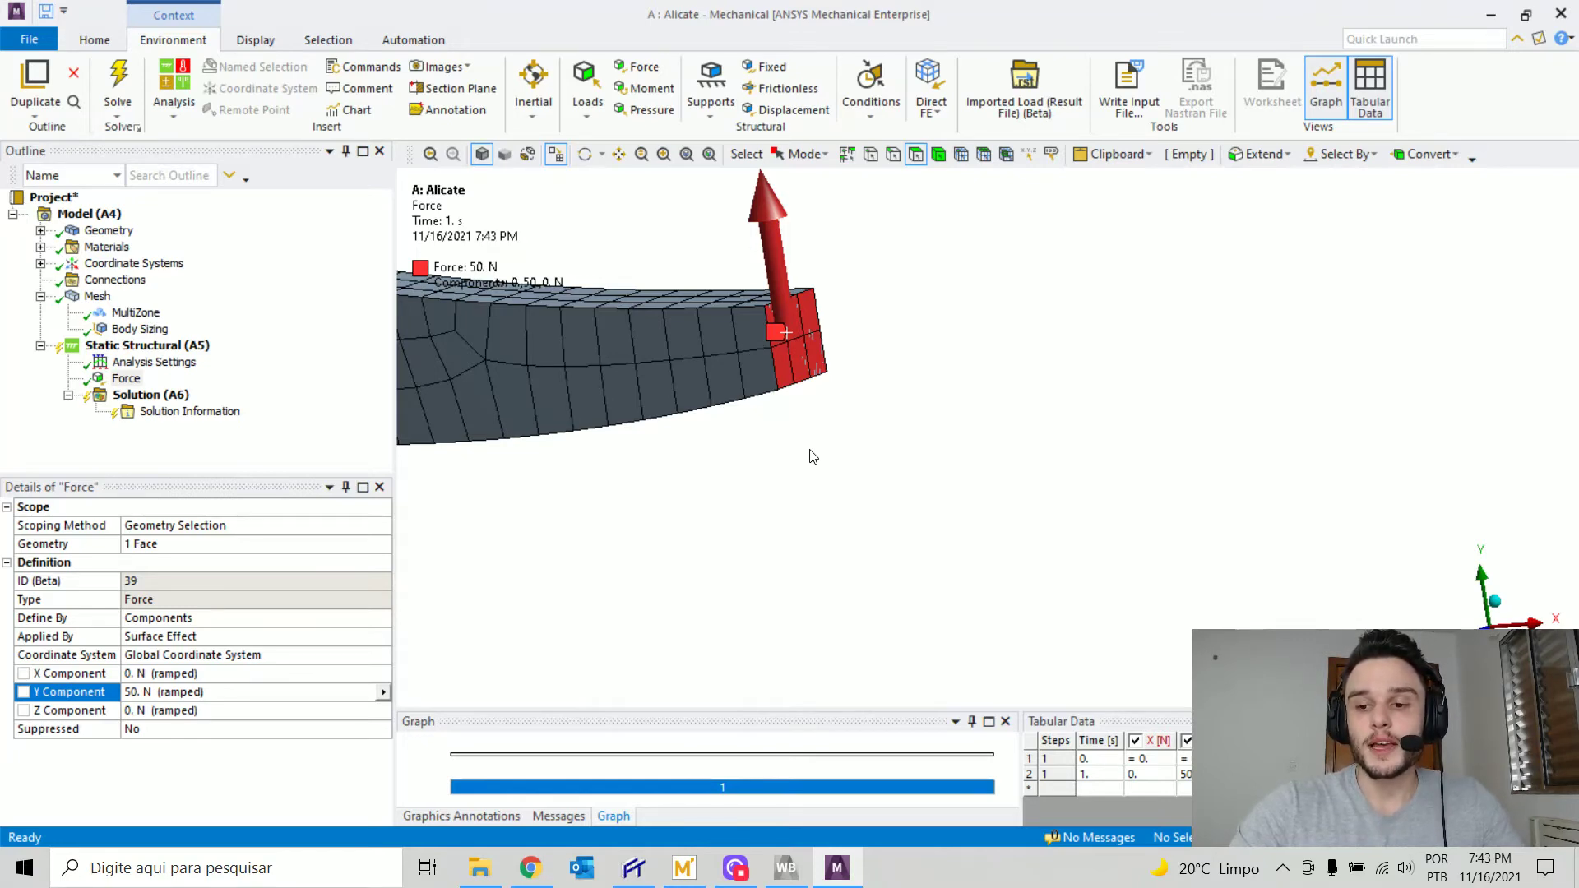
pyautogui.moveTo(820, 360); pyautogui.dragTo(718, 329, button='middle')
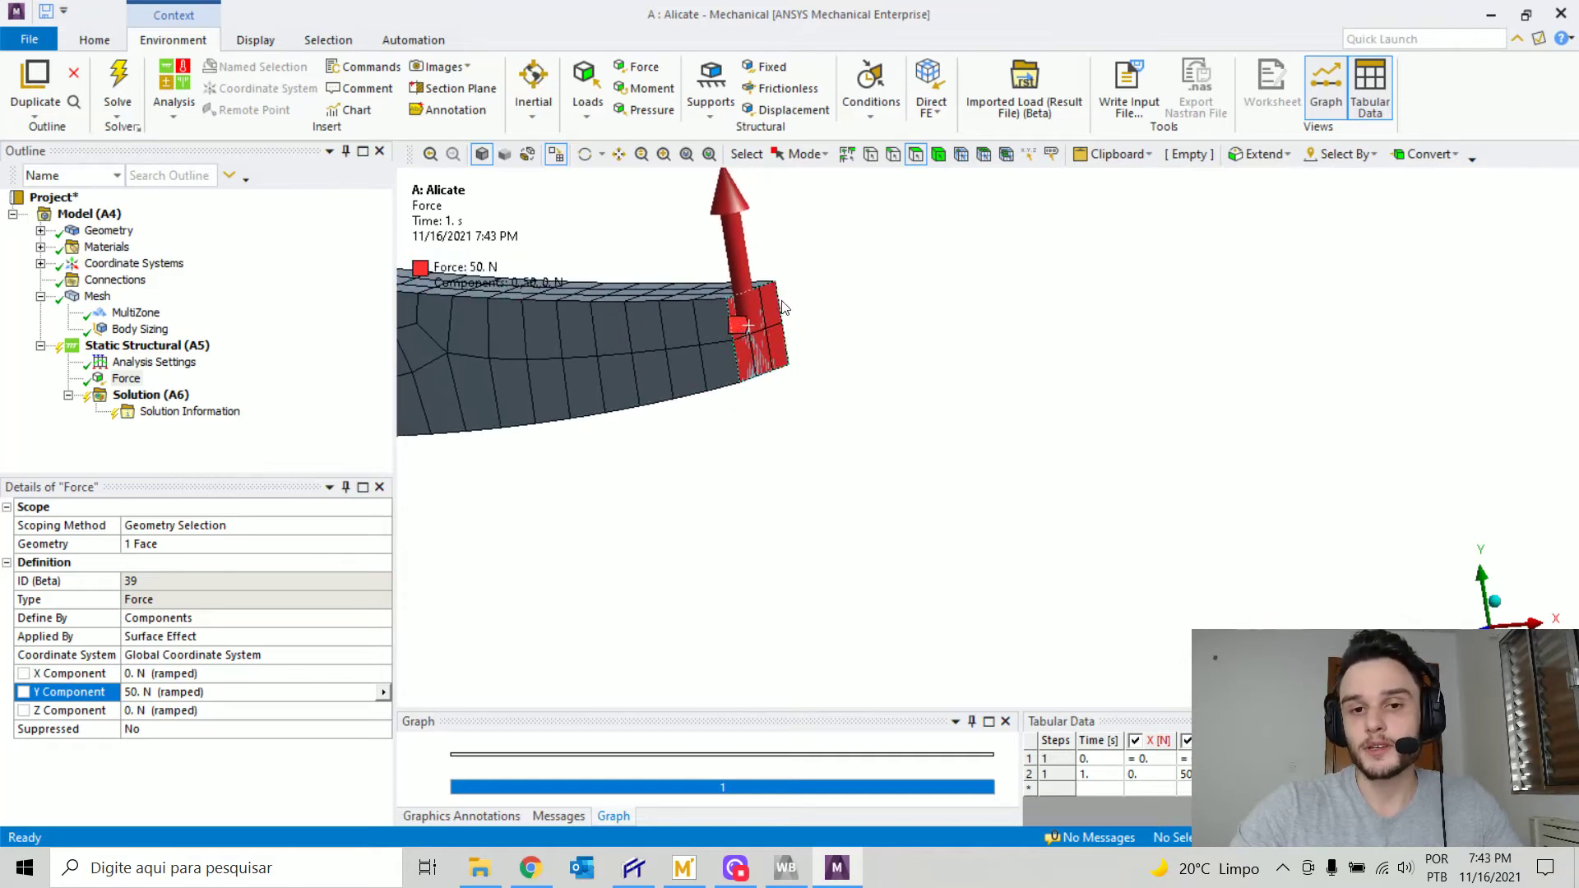
pyautogui.moveTo(779, 423); pyautogui.dragTo(694, 332, button='middle')
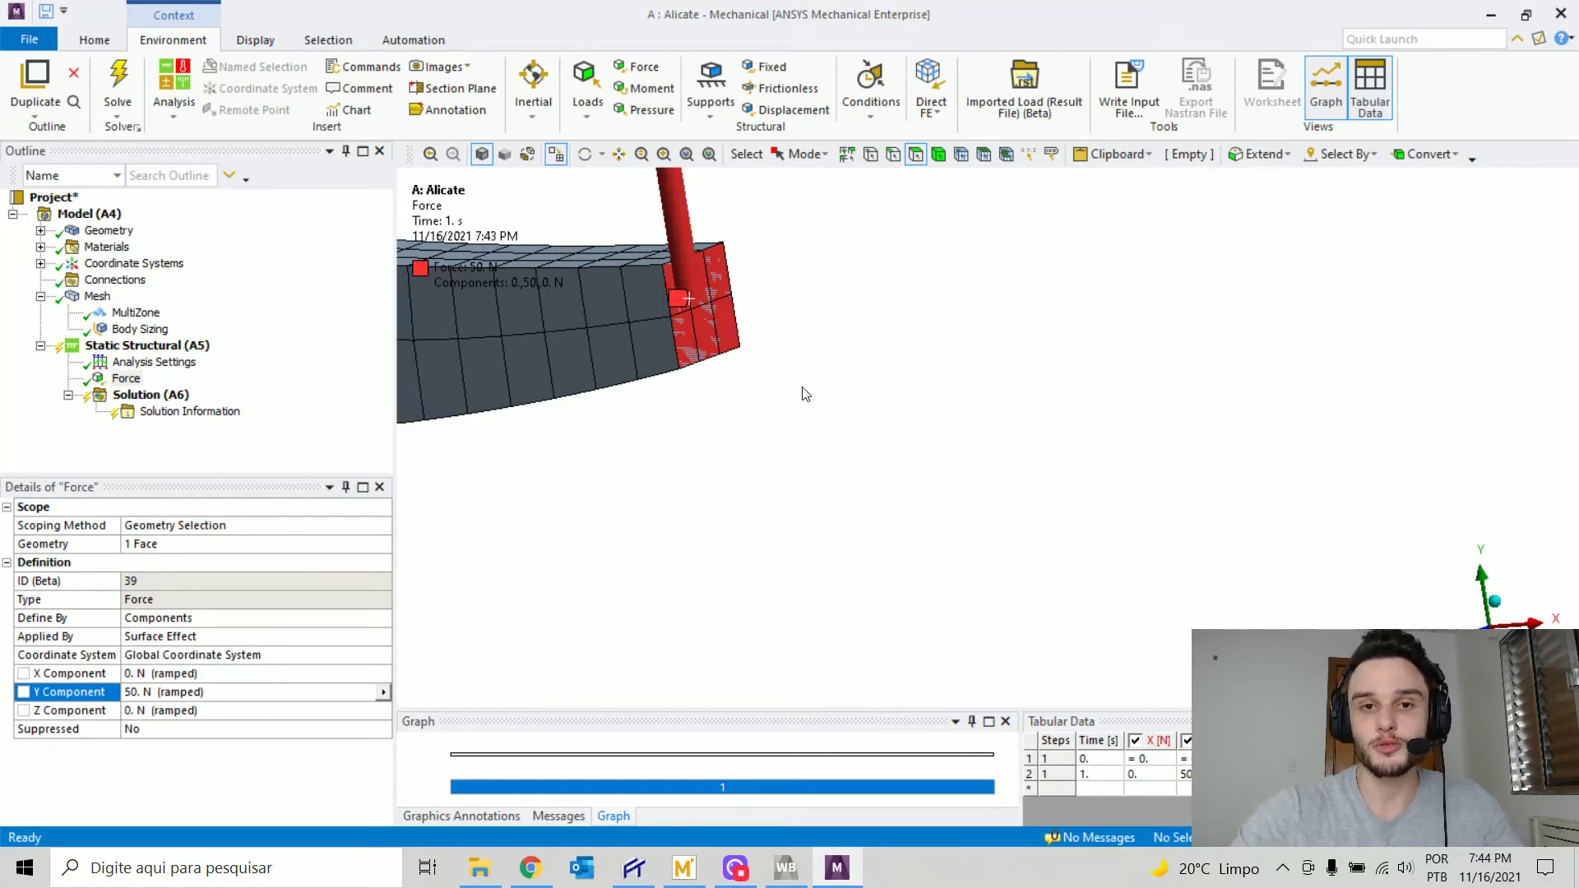
pyautogui.scroll(-5, 810, 399)
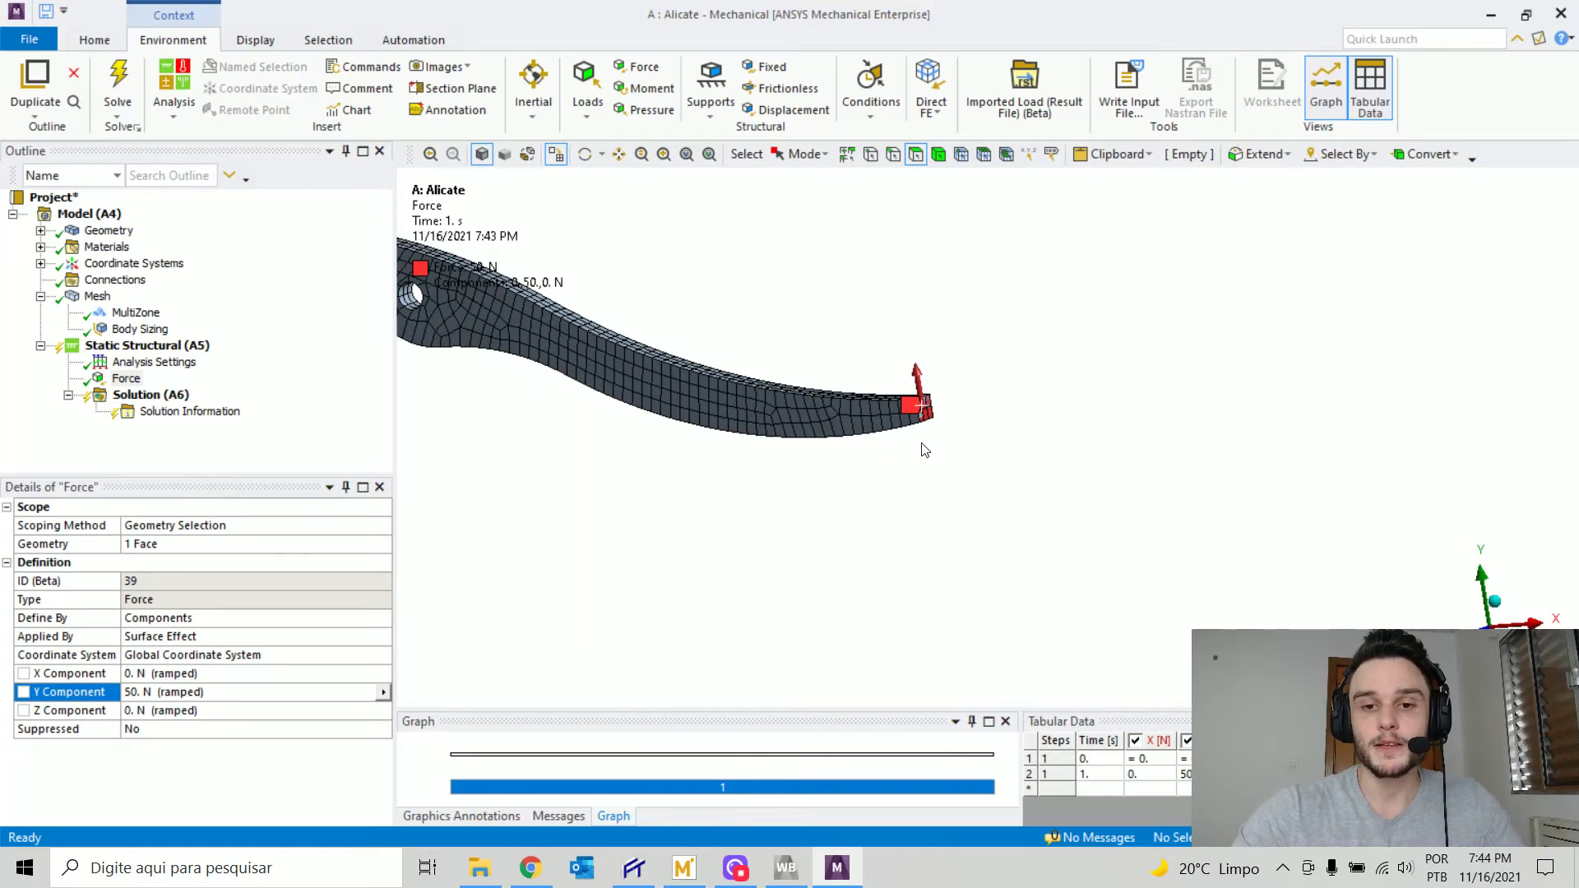
pyautogui.scroll(5, 921, 412)
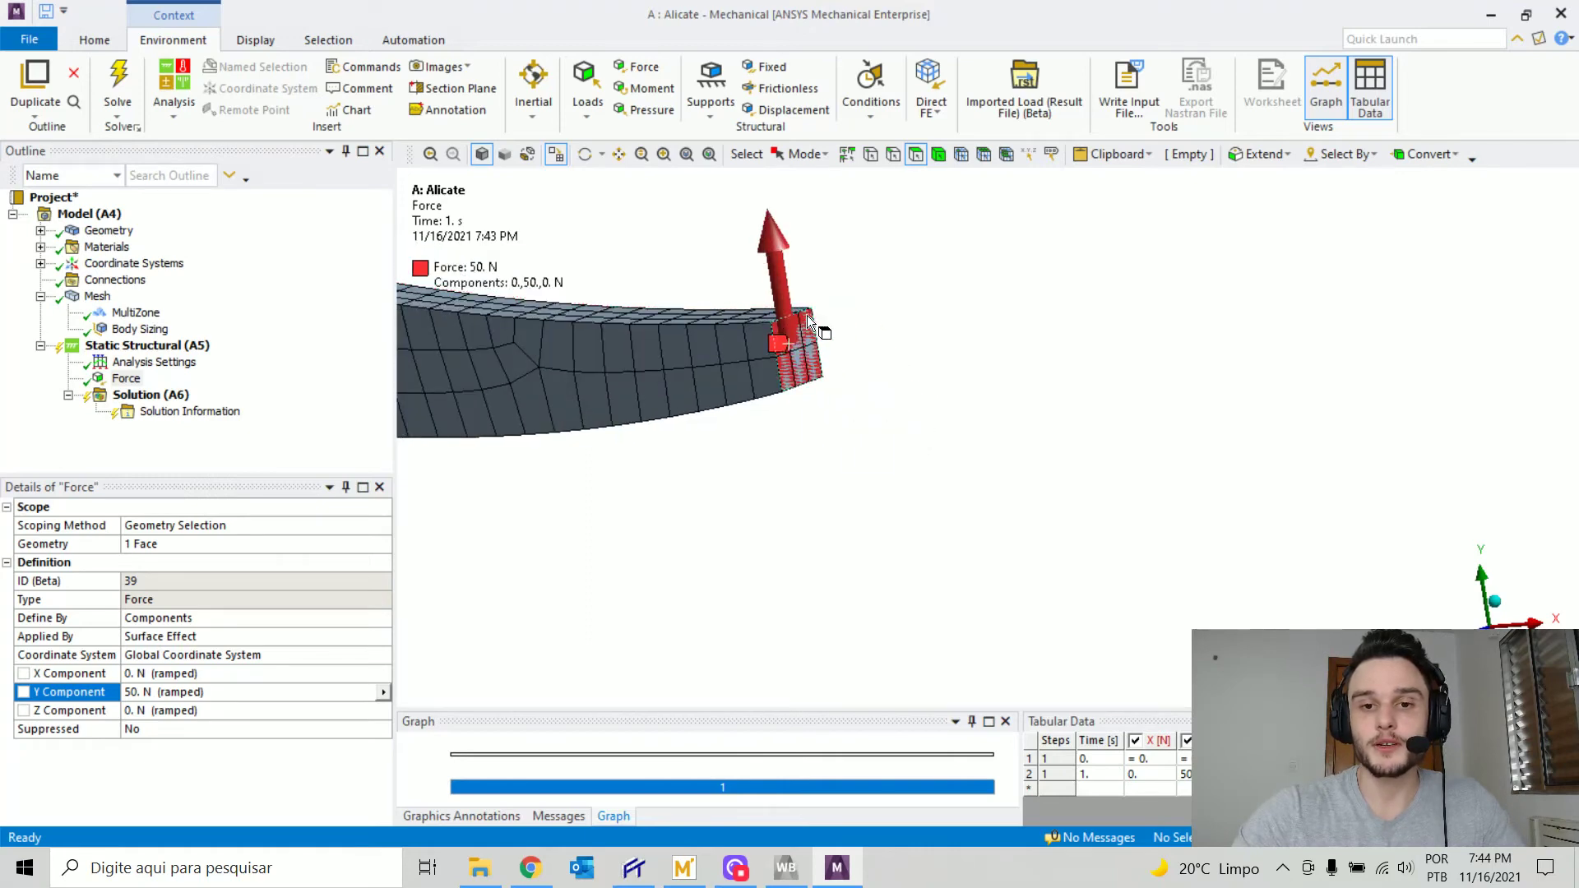
pyautogui.scroll(2, 803, 378)
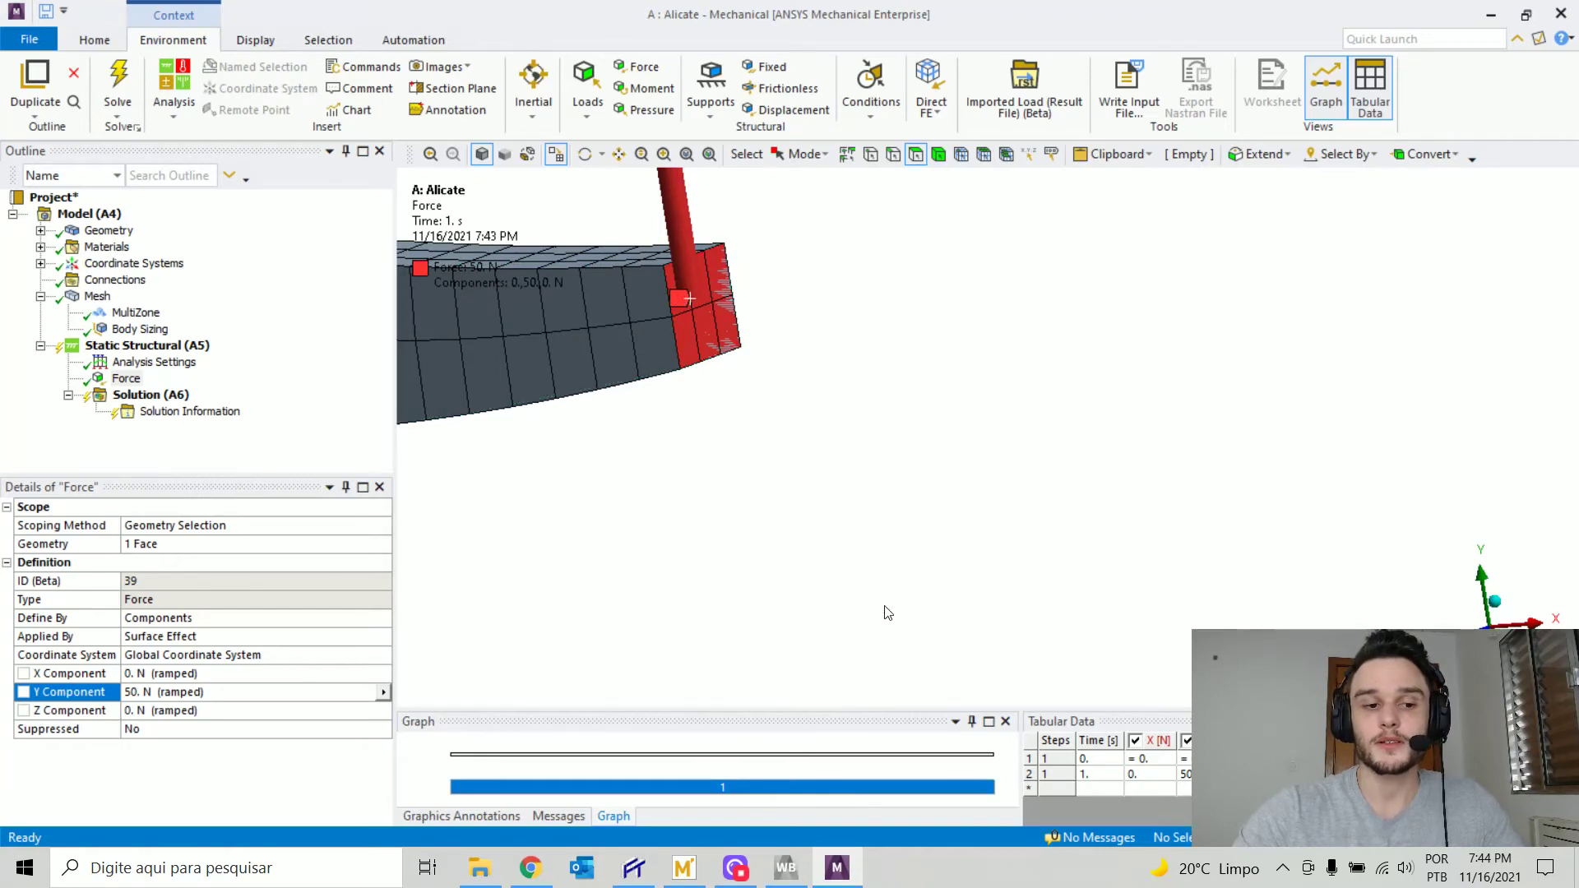
pyautogui.scroll(-3, 885, 609)
pyautogui.scroll(-5, 885, 584)
pyautogui.moveTo(874, 493); pyautogui.dragTo(1046, 483, button='middle')
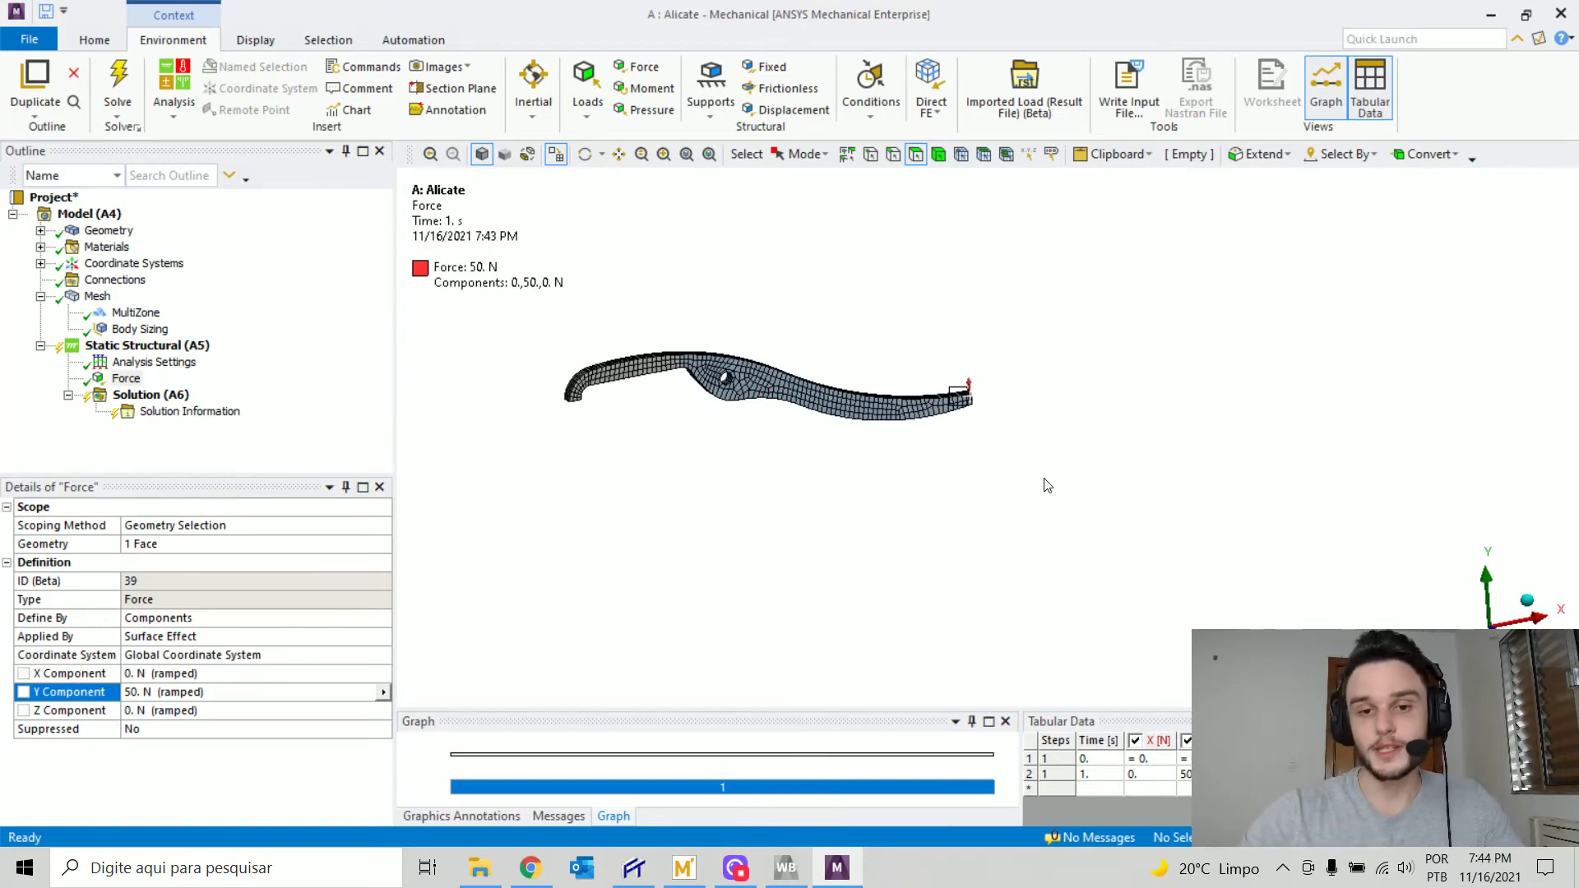
# - Select the cylindrical face of the pivot hole, compare it with pin A in the textbook figure, and clear the selection
pyautogui.keyDown('ctrl'); pyautogui.moveTo(623, 387); pyautogui.dragTo(597, 342, button='middle'); pyautogui.keyUp('ctrl')
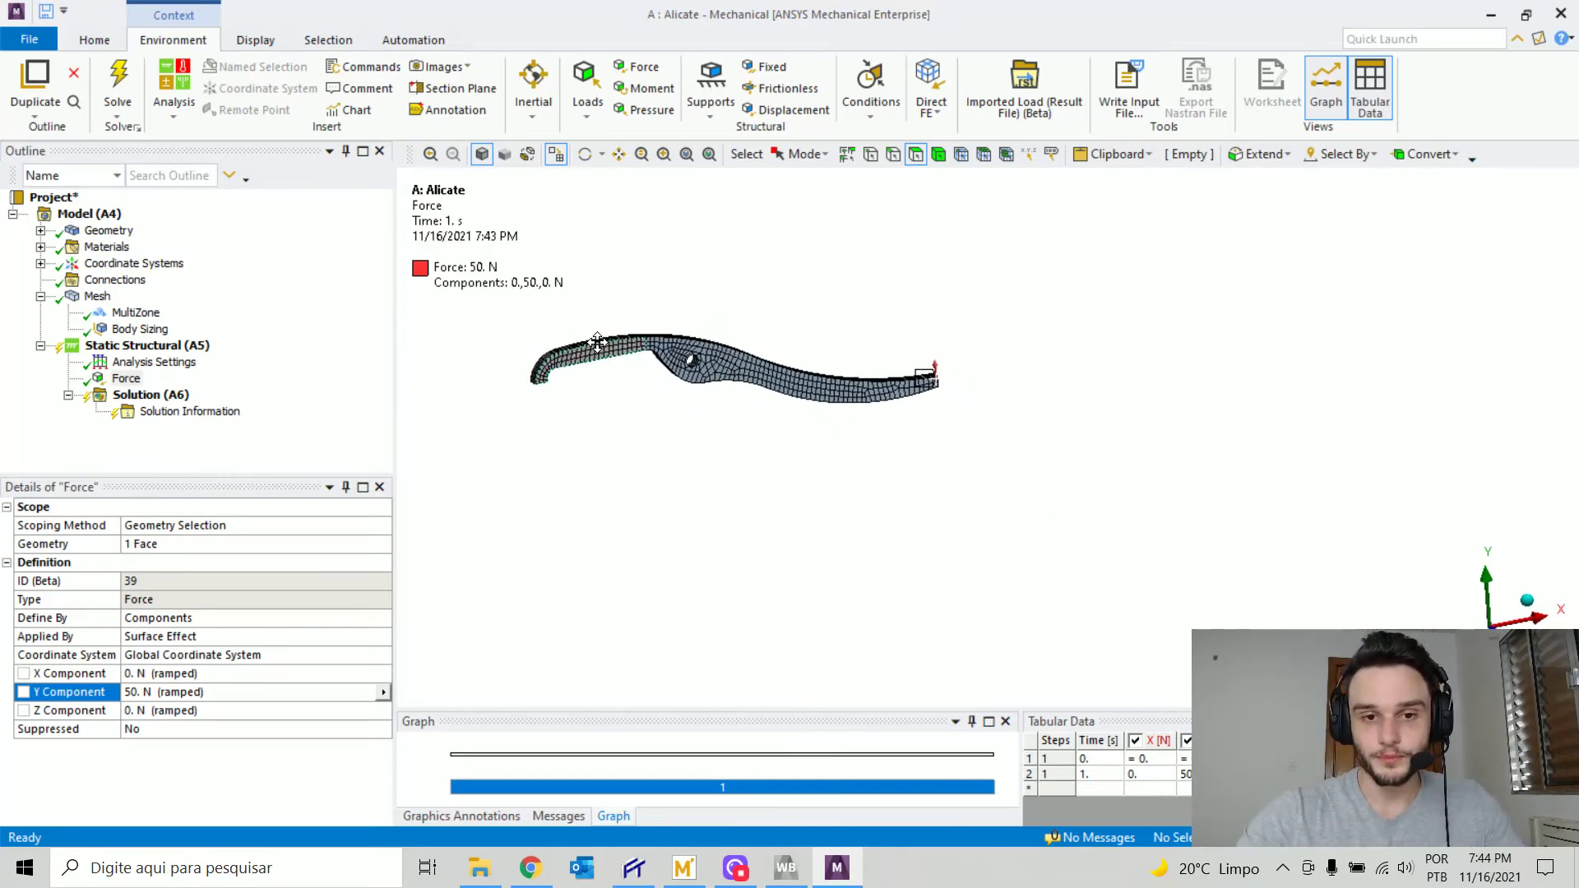
pyautogui.scroll(2, 603, 362)
pyautogui.keyDown('ctrl'); pyautogui.moveTo(760, 447); pyautogui.dragTo(855, 524, button='middle'); pyautogui.keyUp('ctrl')
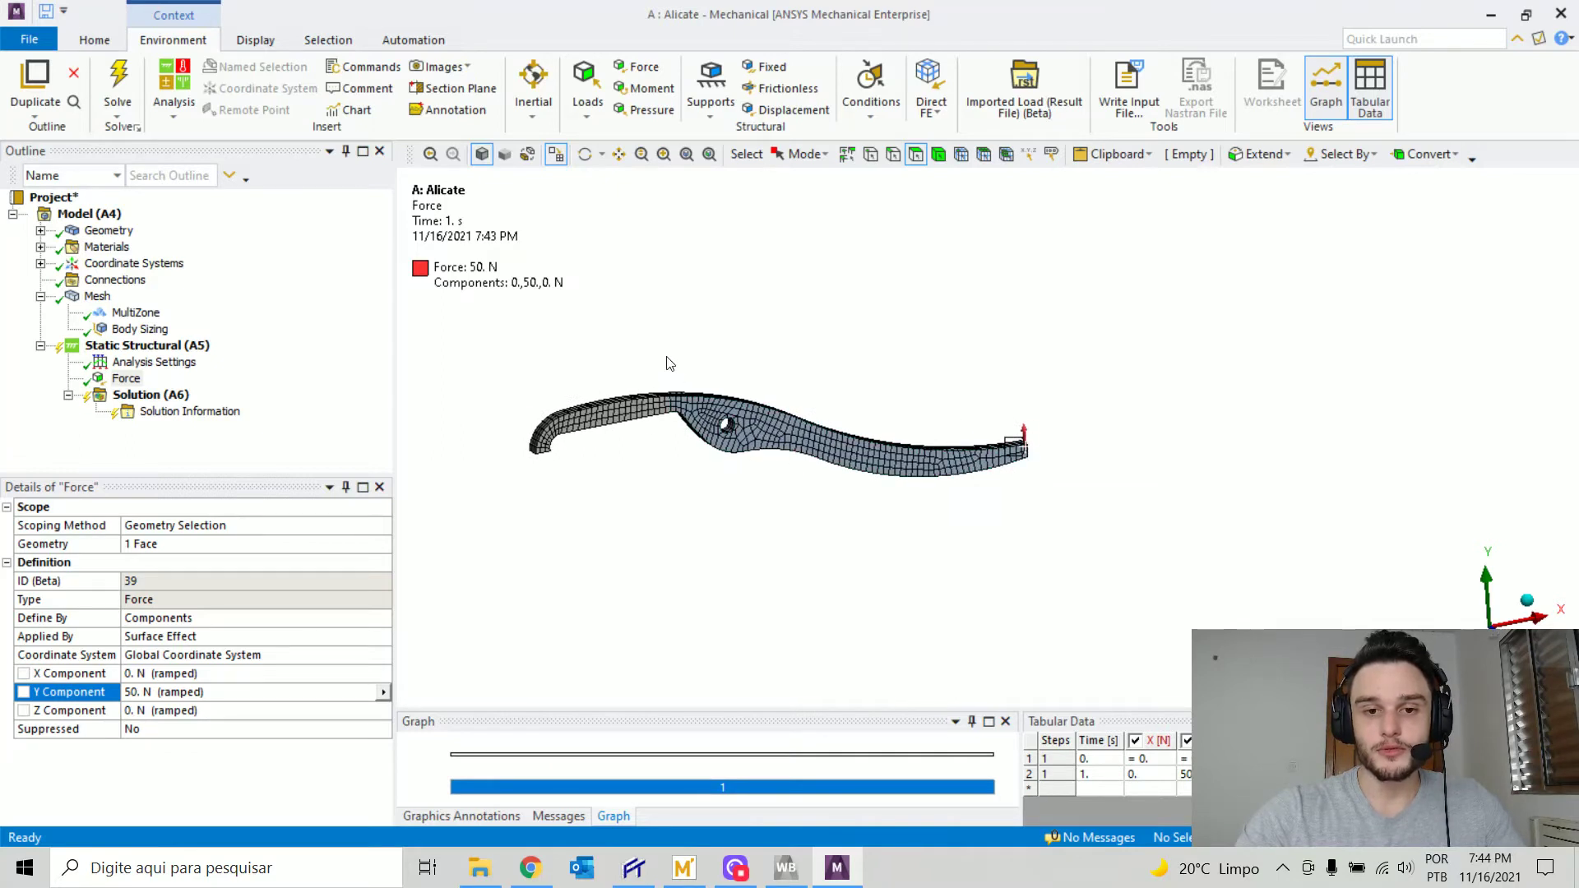
pyautogui.moveTo(694, 360); pyautogui.dragTo(870, 510, button='right')
pyautogui.click(799, 404)
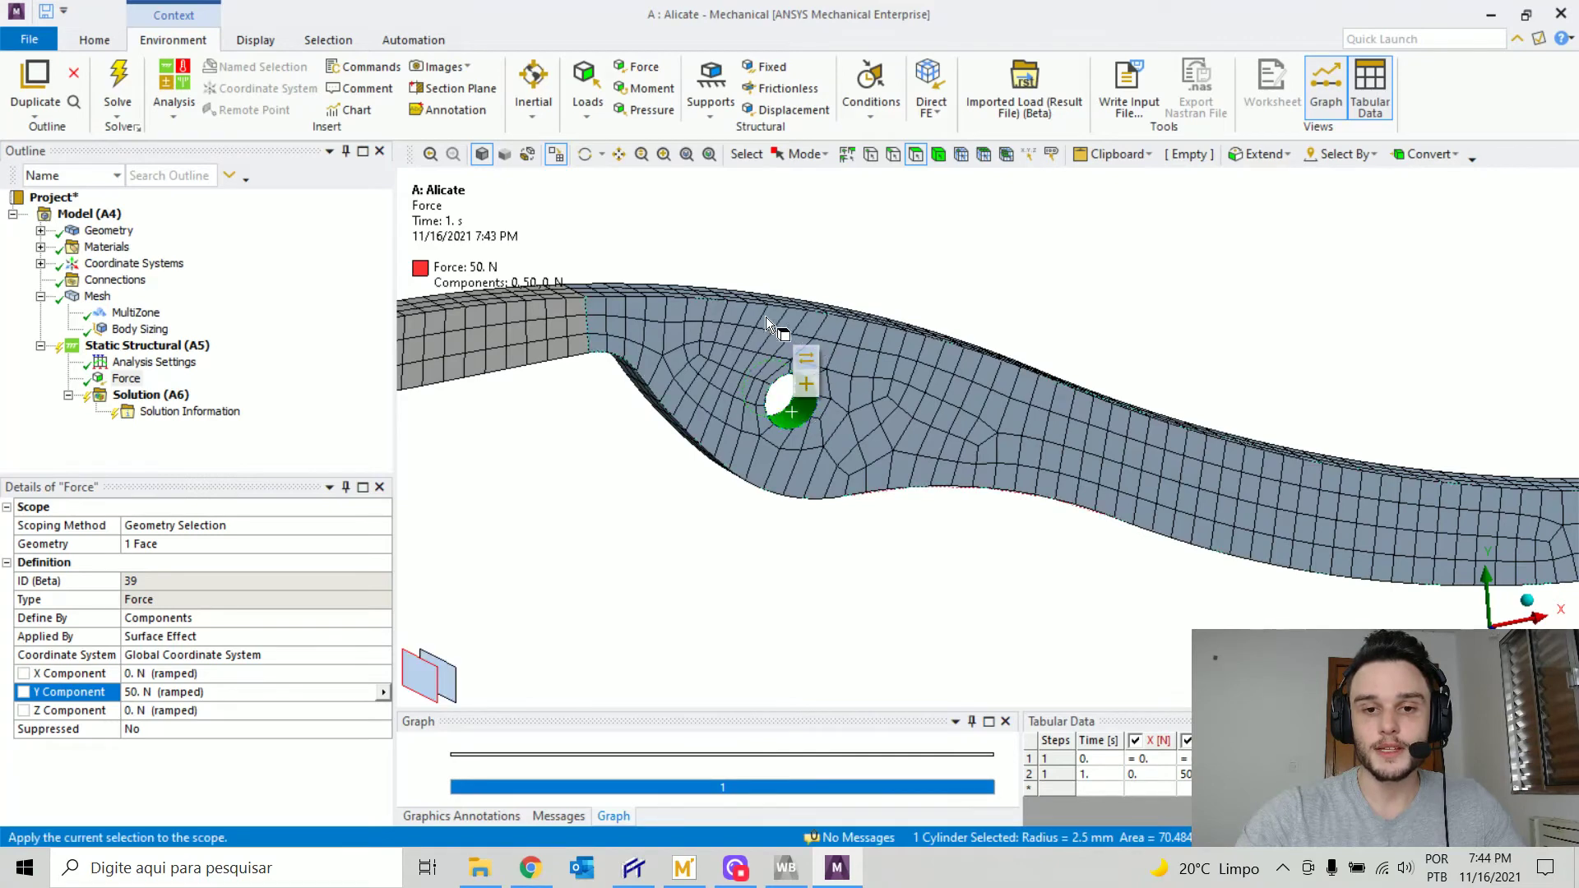
pyautogui.click(530, 868)
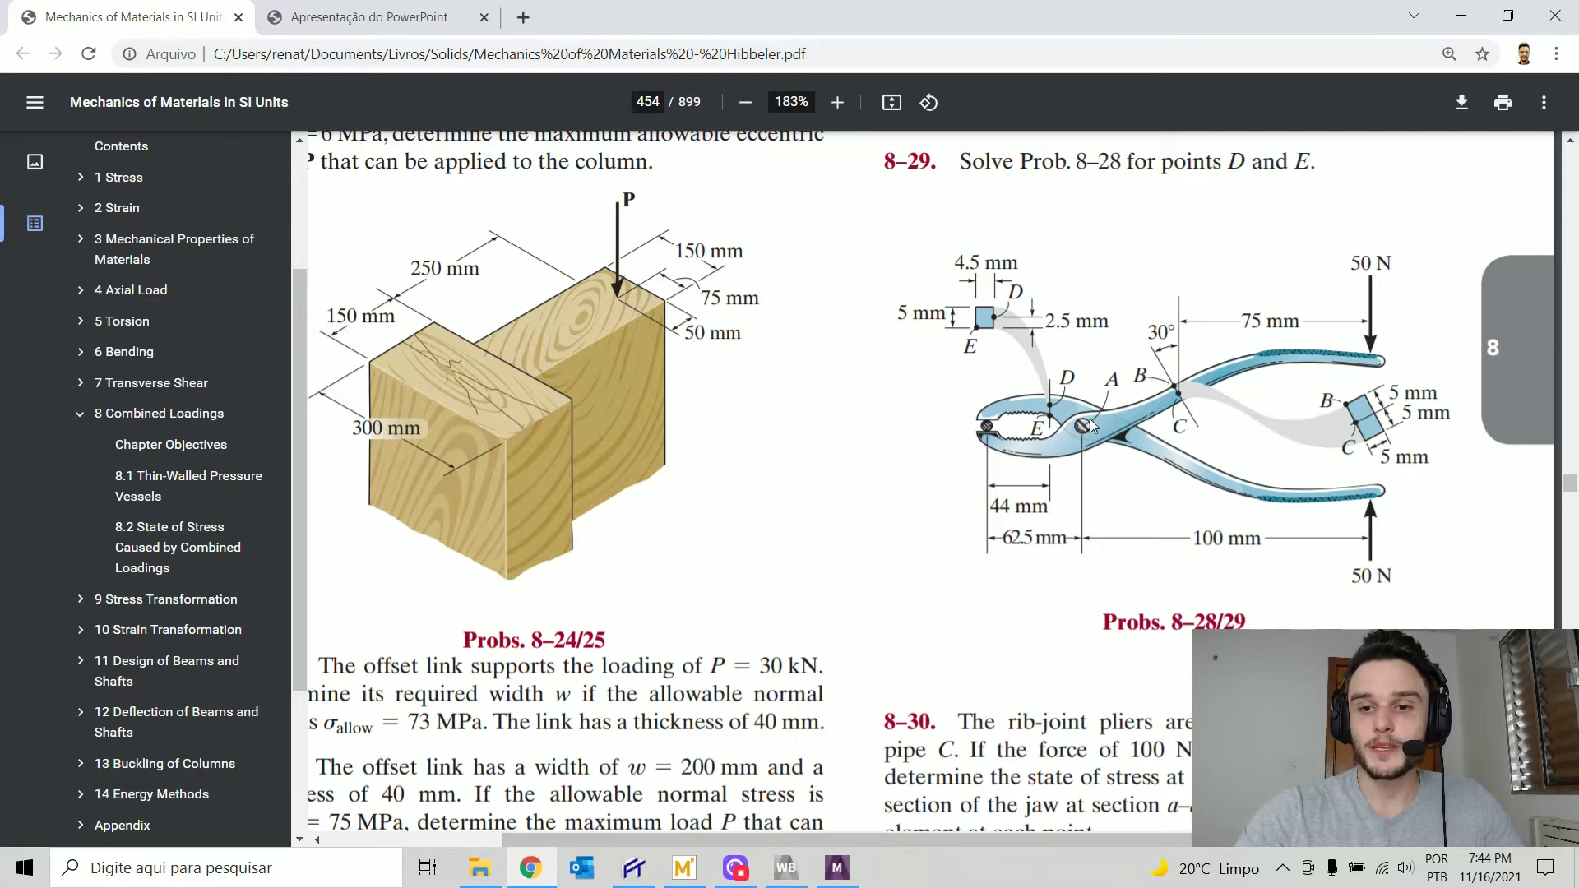
pyautogui.hotkey('alt', 'Tab')
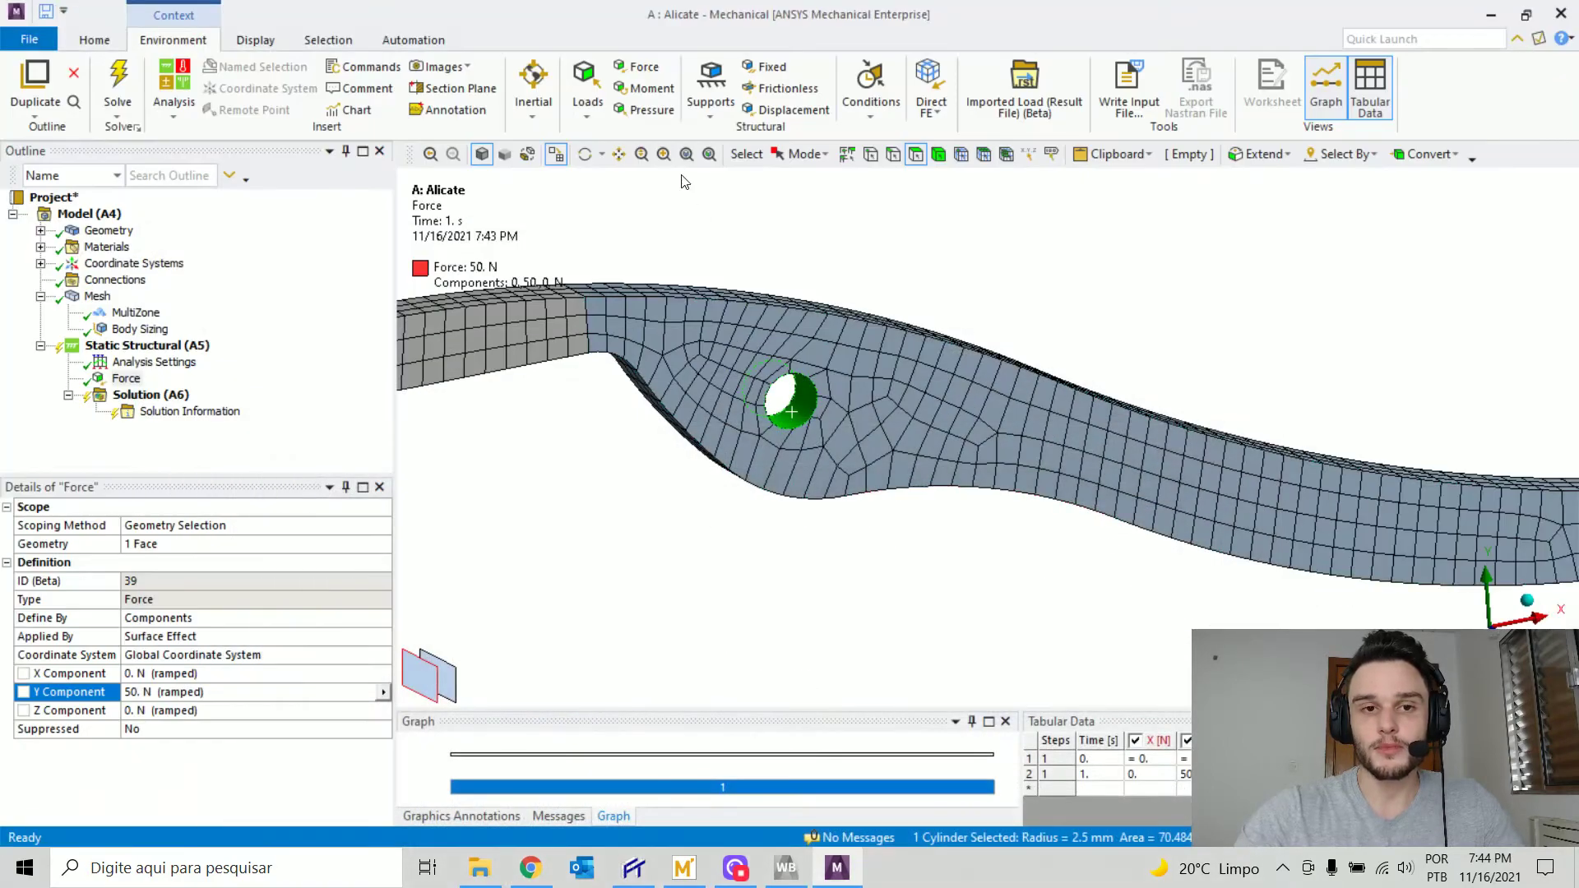
pyautogui.click(585, 564)
# - Add a Cylindrical Support scoped to the inner face of the pivot hole
pyautogui.click(709, 92)
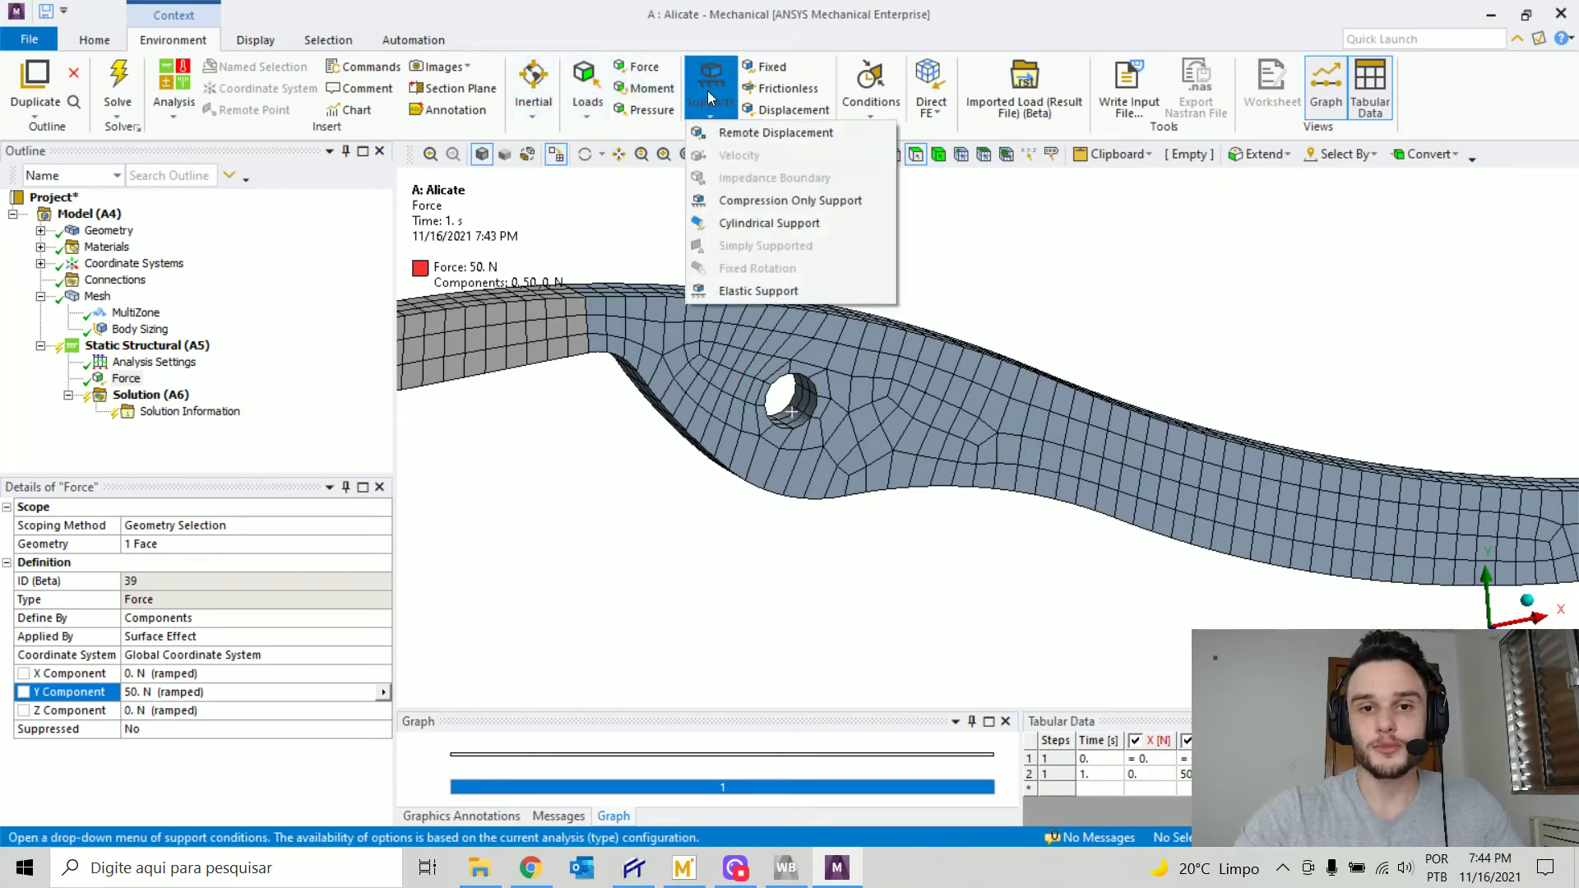
pyautogui.click(788, 224)
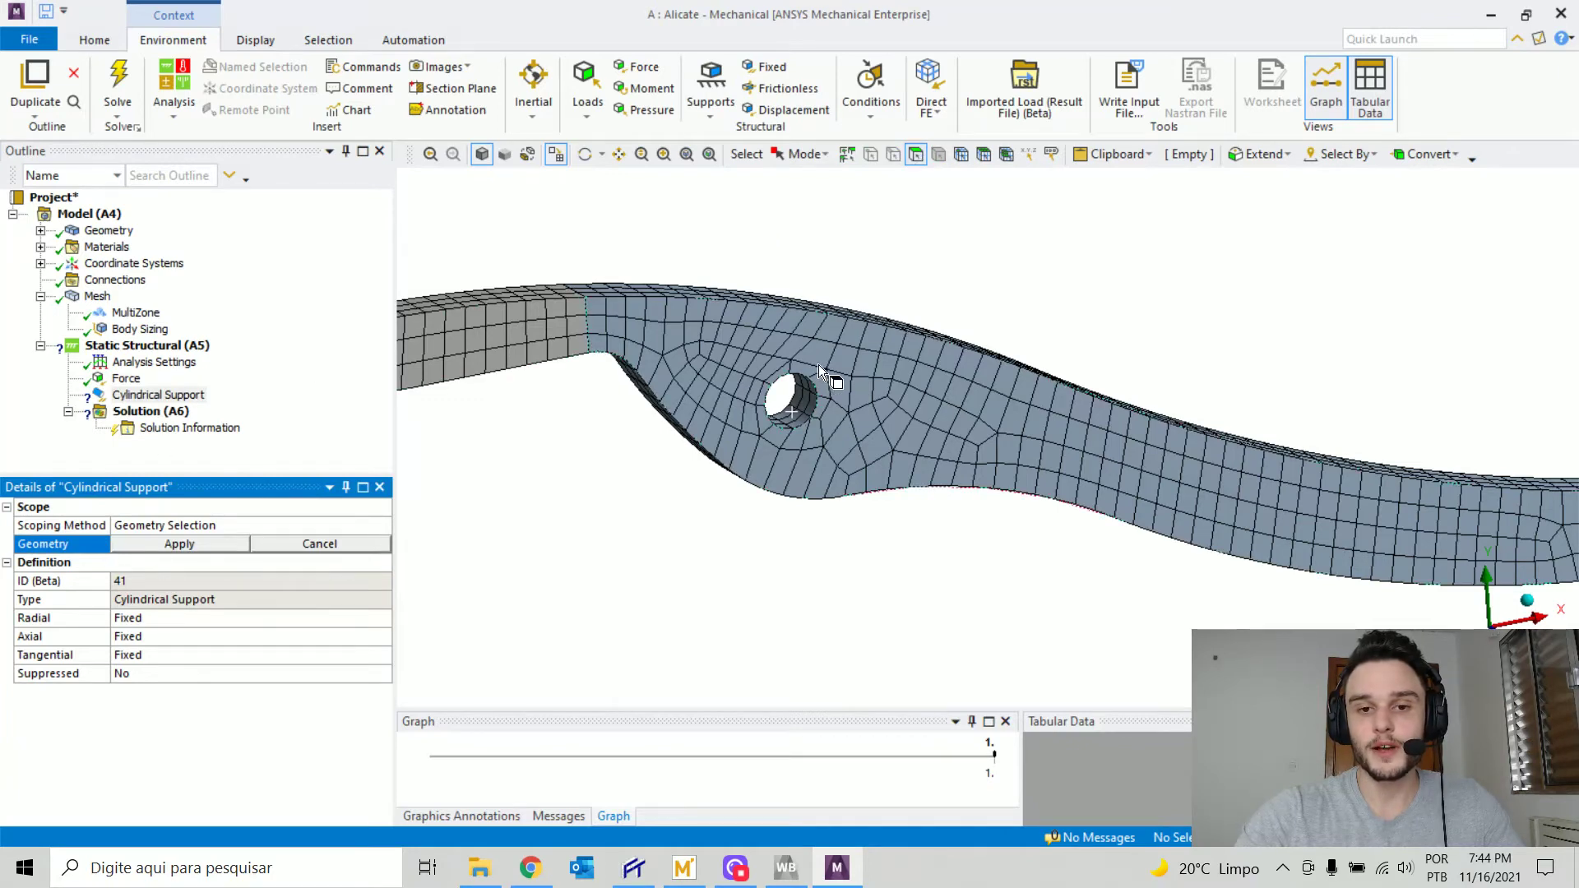
pyautogui.click(795, 405)
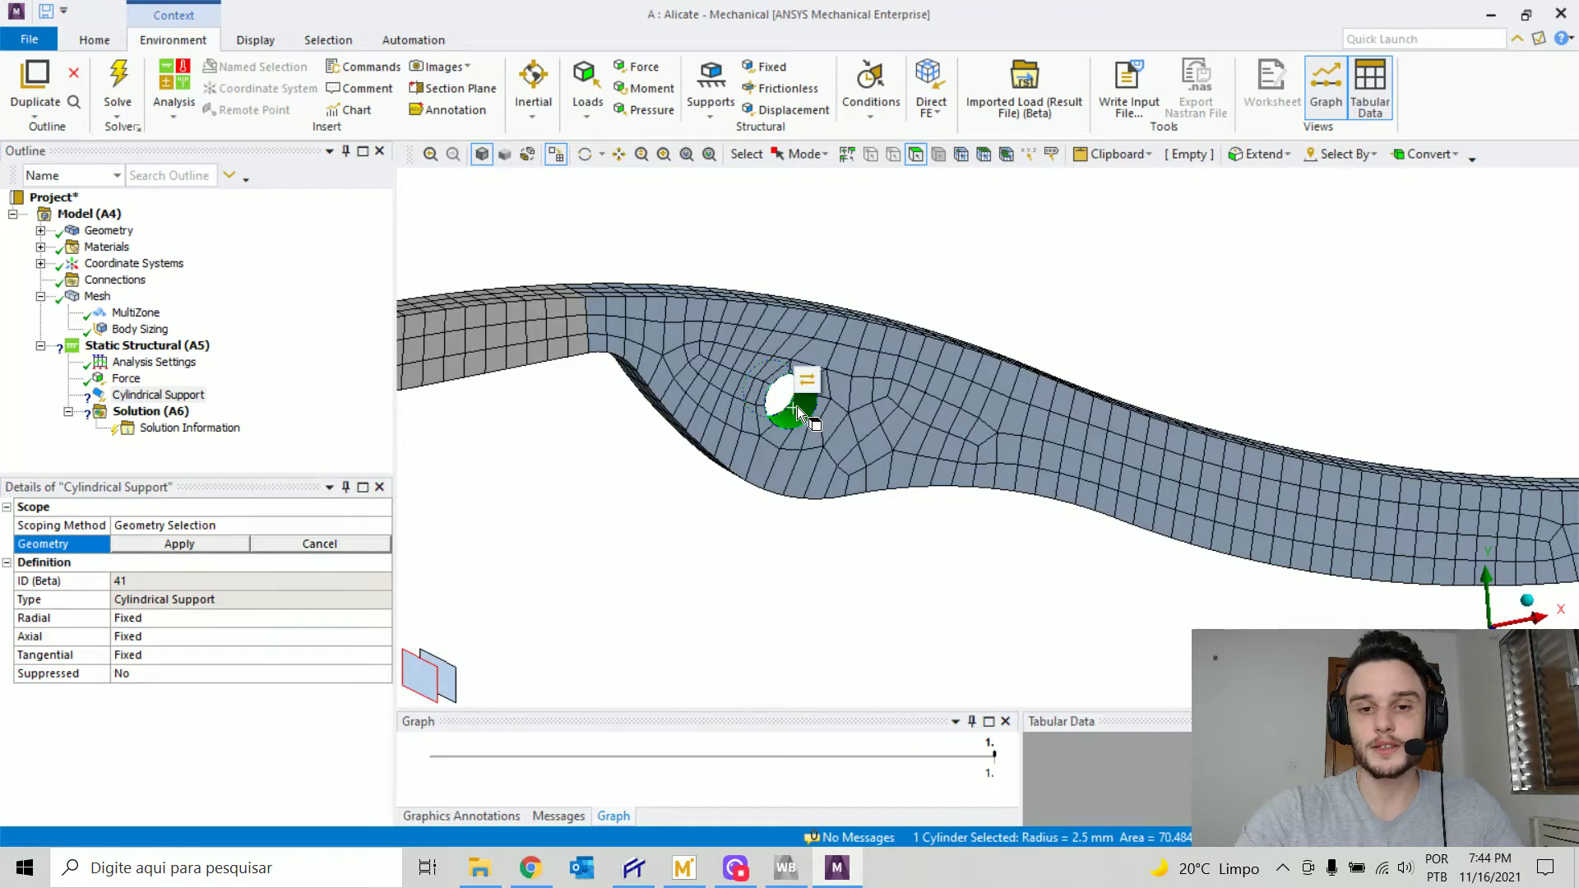
pyautogui.click(186, 546)
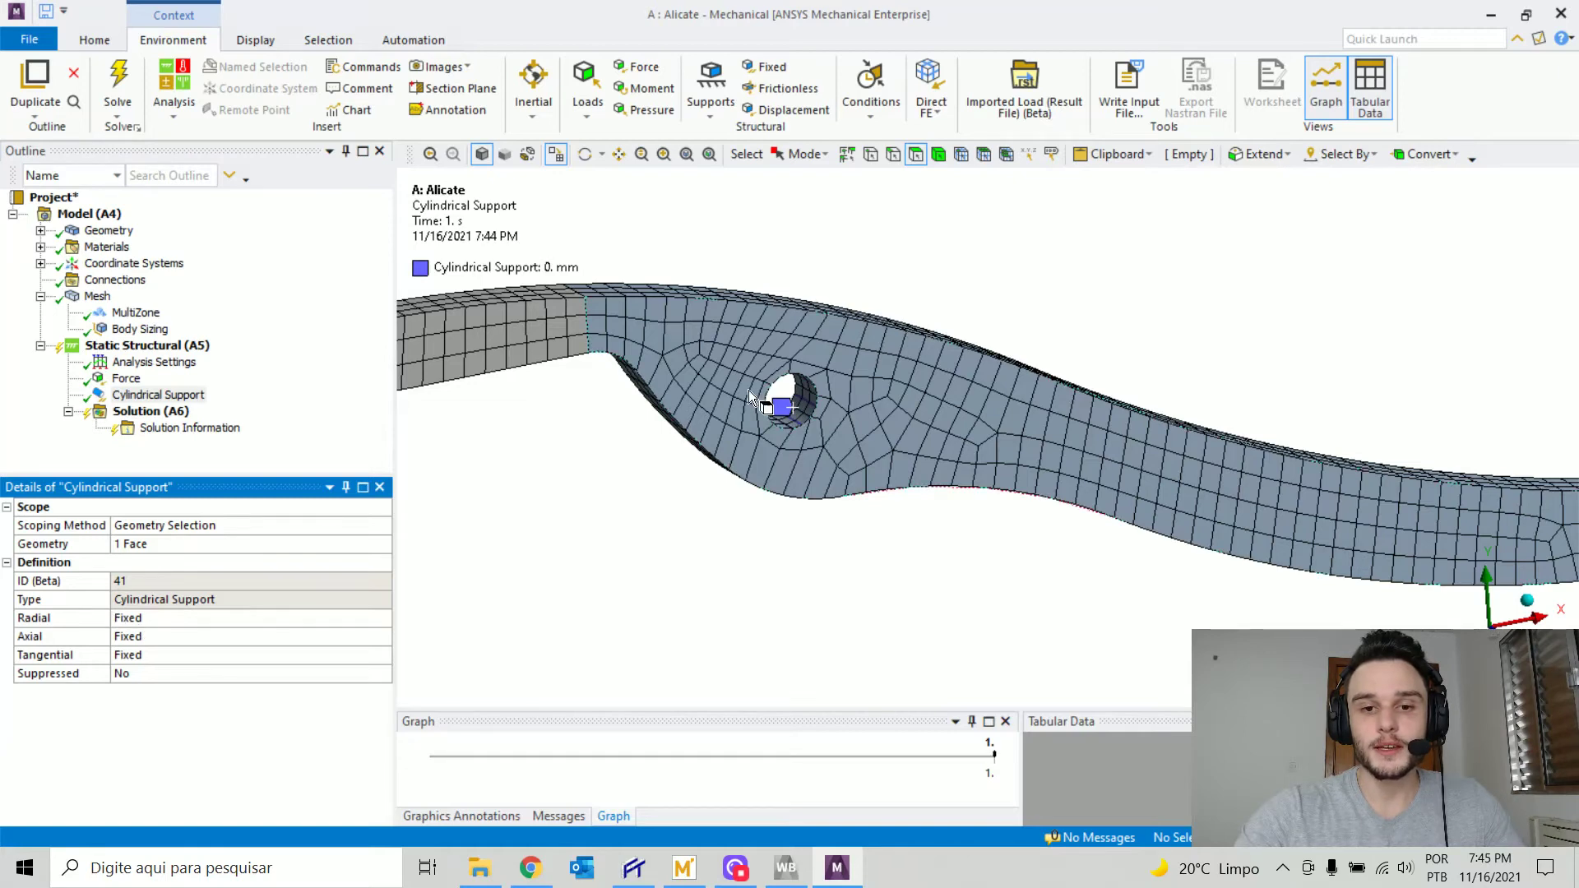
pyautogui.scroll(2, 749, 390)
pyautogui.keyDown('ctrl'); pyautogui.moveTo(723, 422); pyautogui.dragTo(699, 402, button='middle'); pyautogui.keyUp('ctrl')
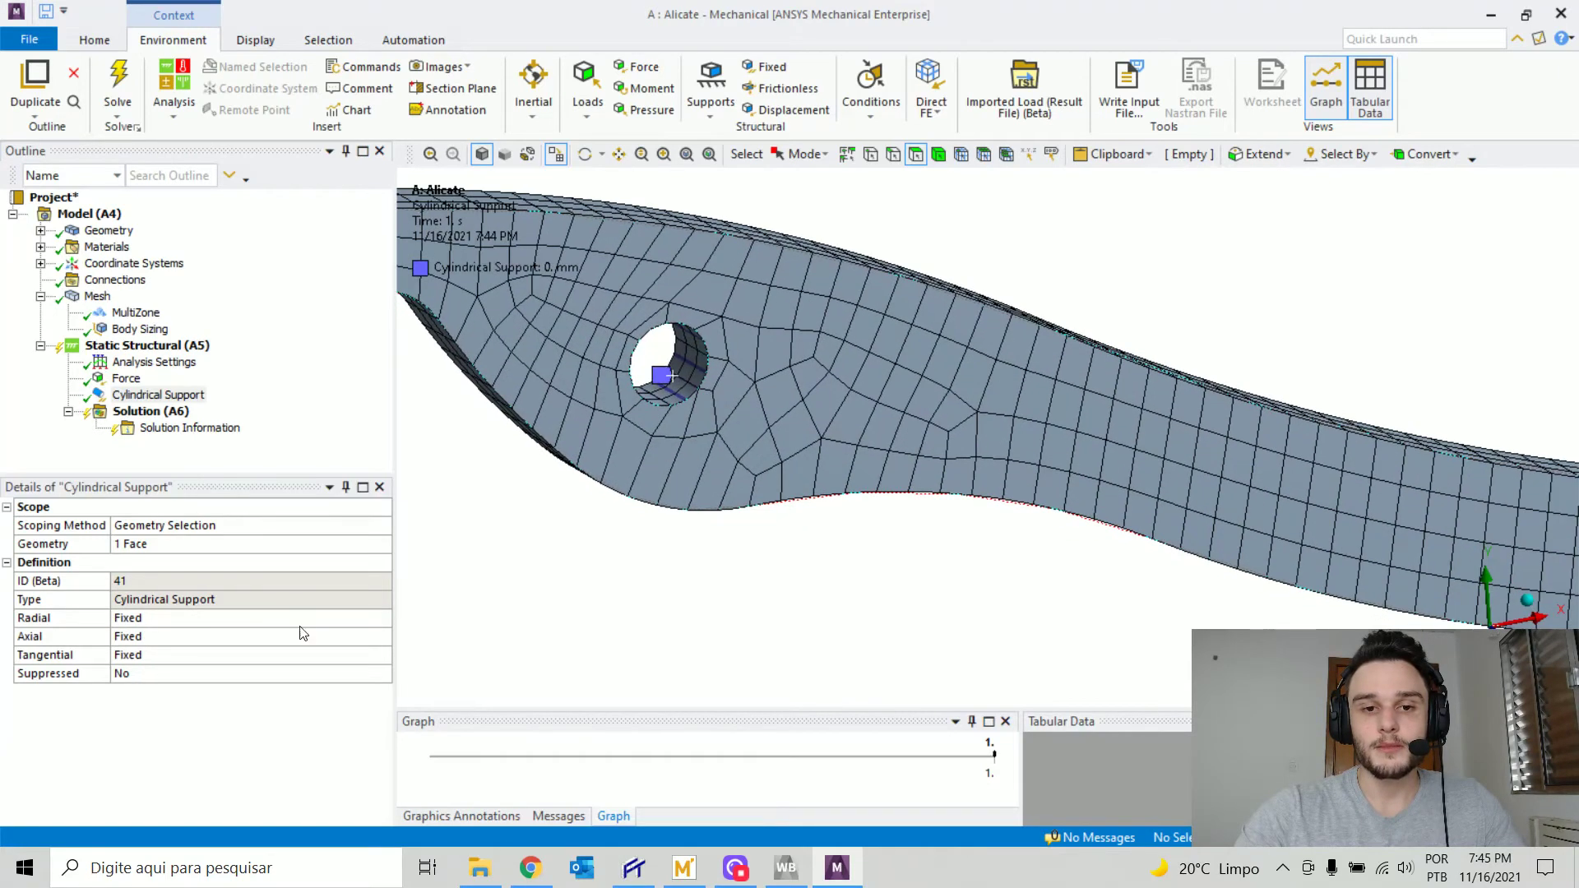
# - Examine the Radial and Axial options of the cylindrical support against a mesh node picked on the pivot hole's wall
pyautogui.click(126, 621)
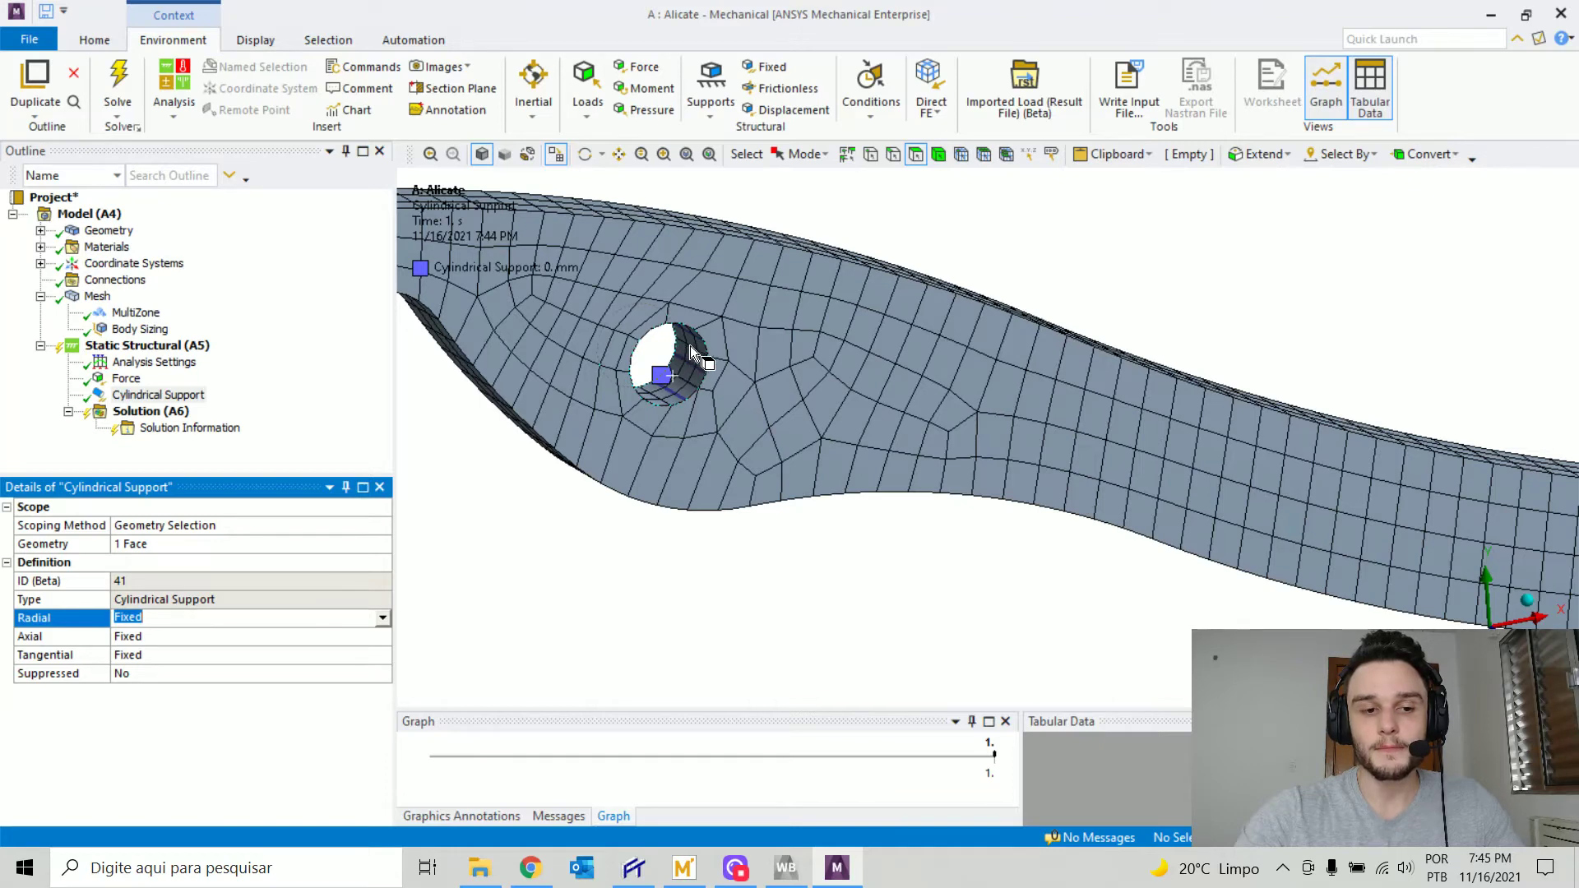
pyautogui.scroll(5, 617, 309)
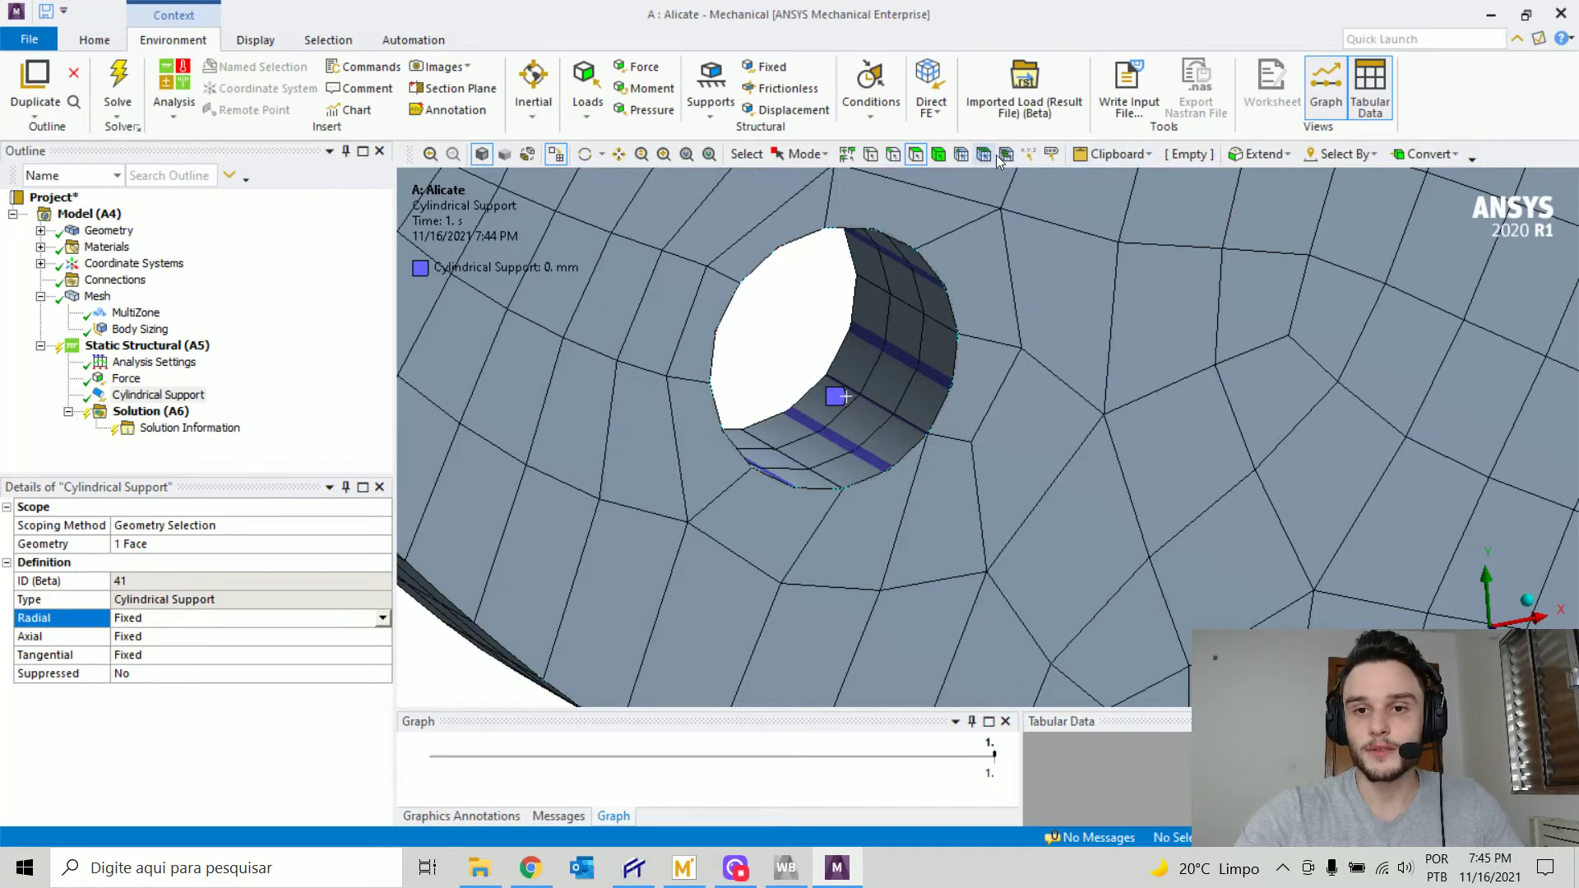
pyautogui.click(962, 155)
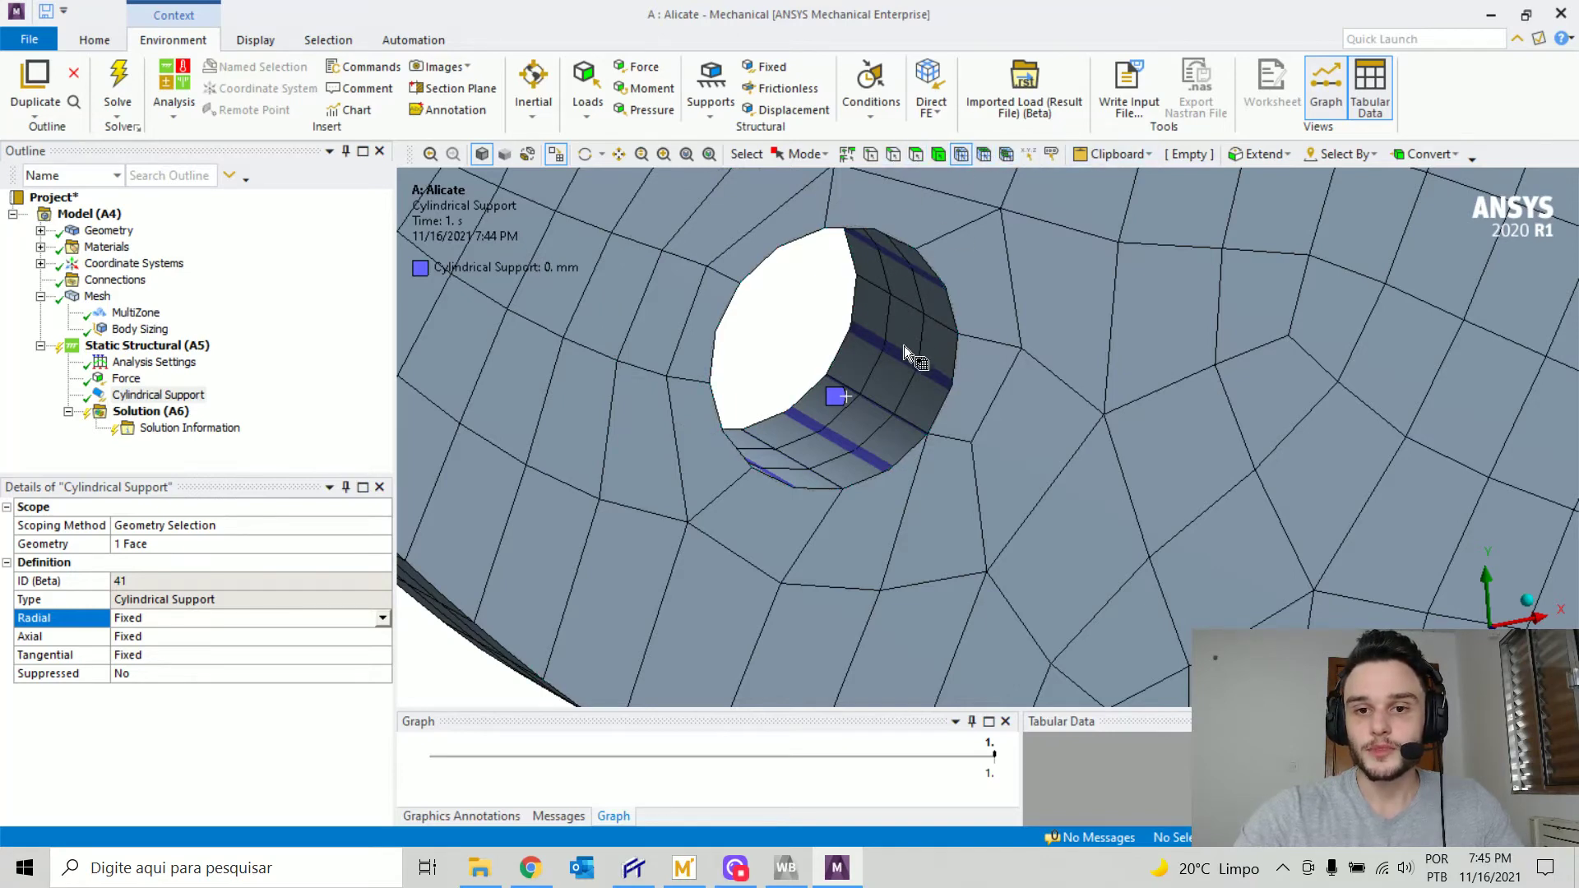
pyautogui.click(911, 368)
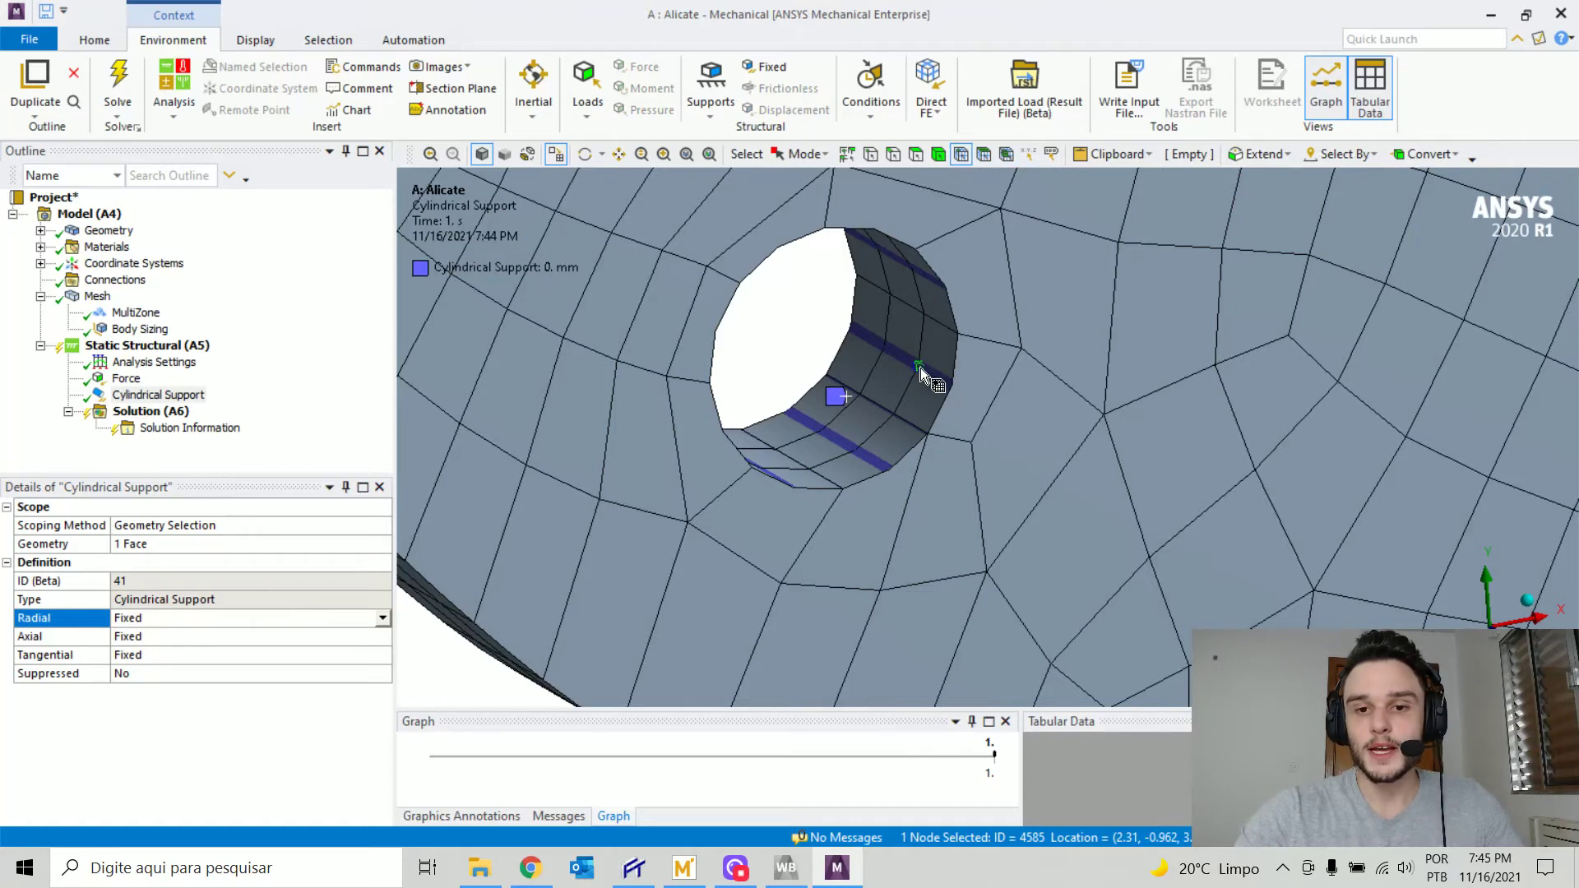
pyautogui.moveTo(920, 367); pyautogui.dragTo(847, 362, button='middle')
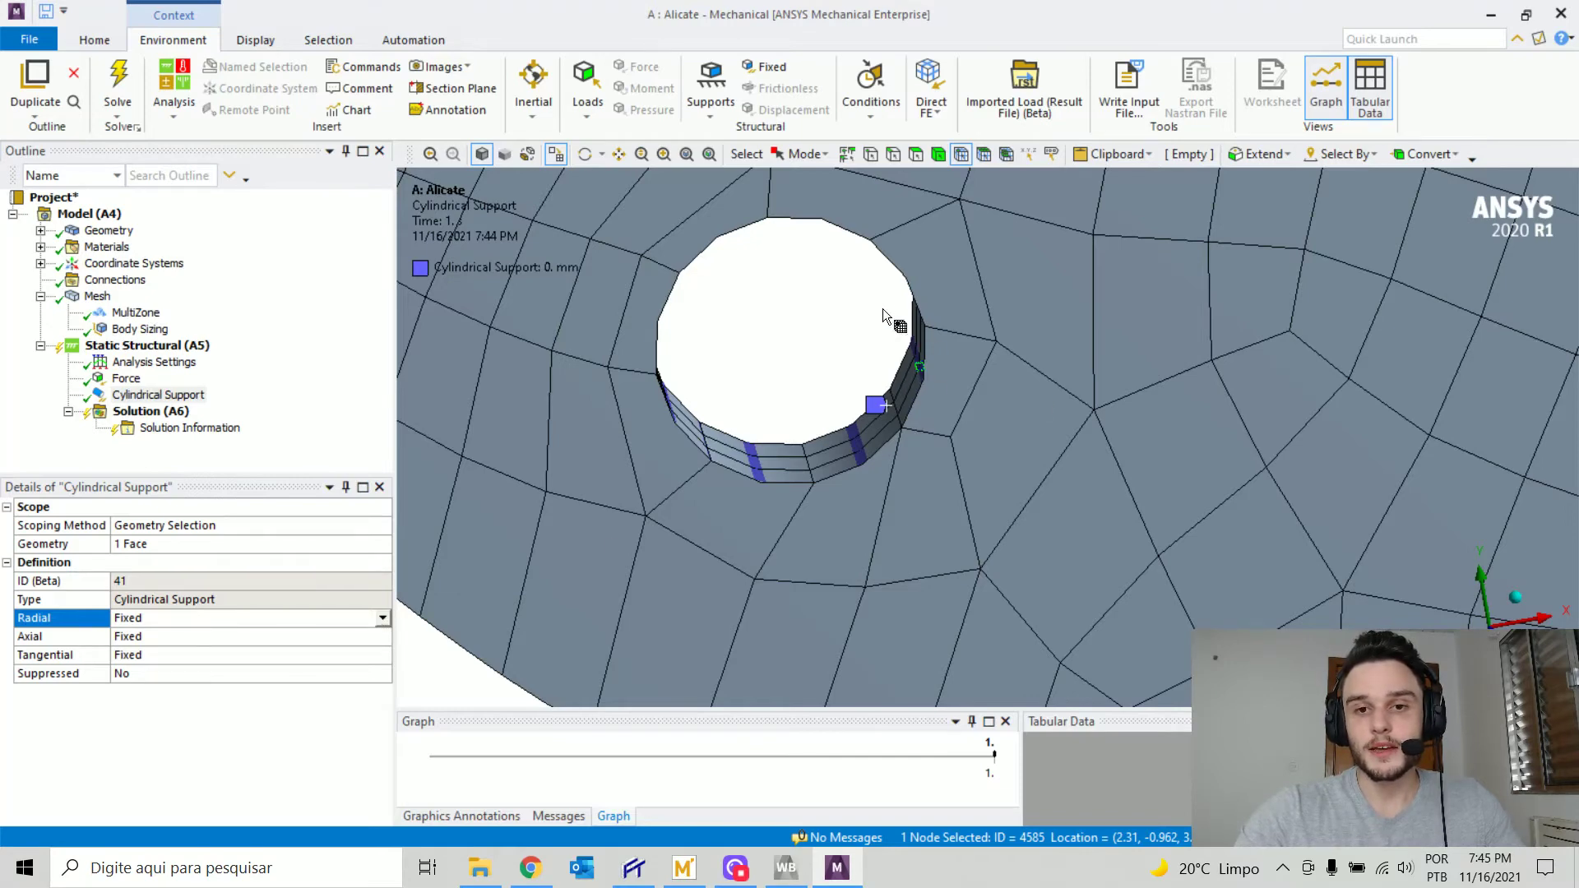
pyautogui.click(384, 618)
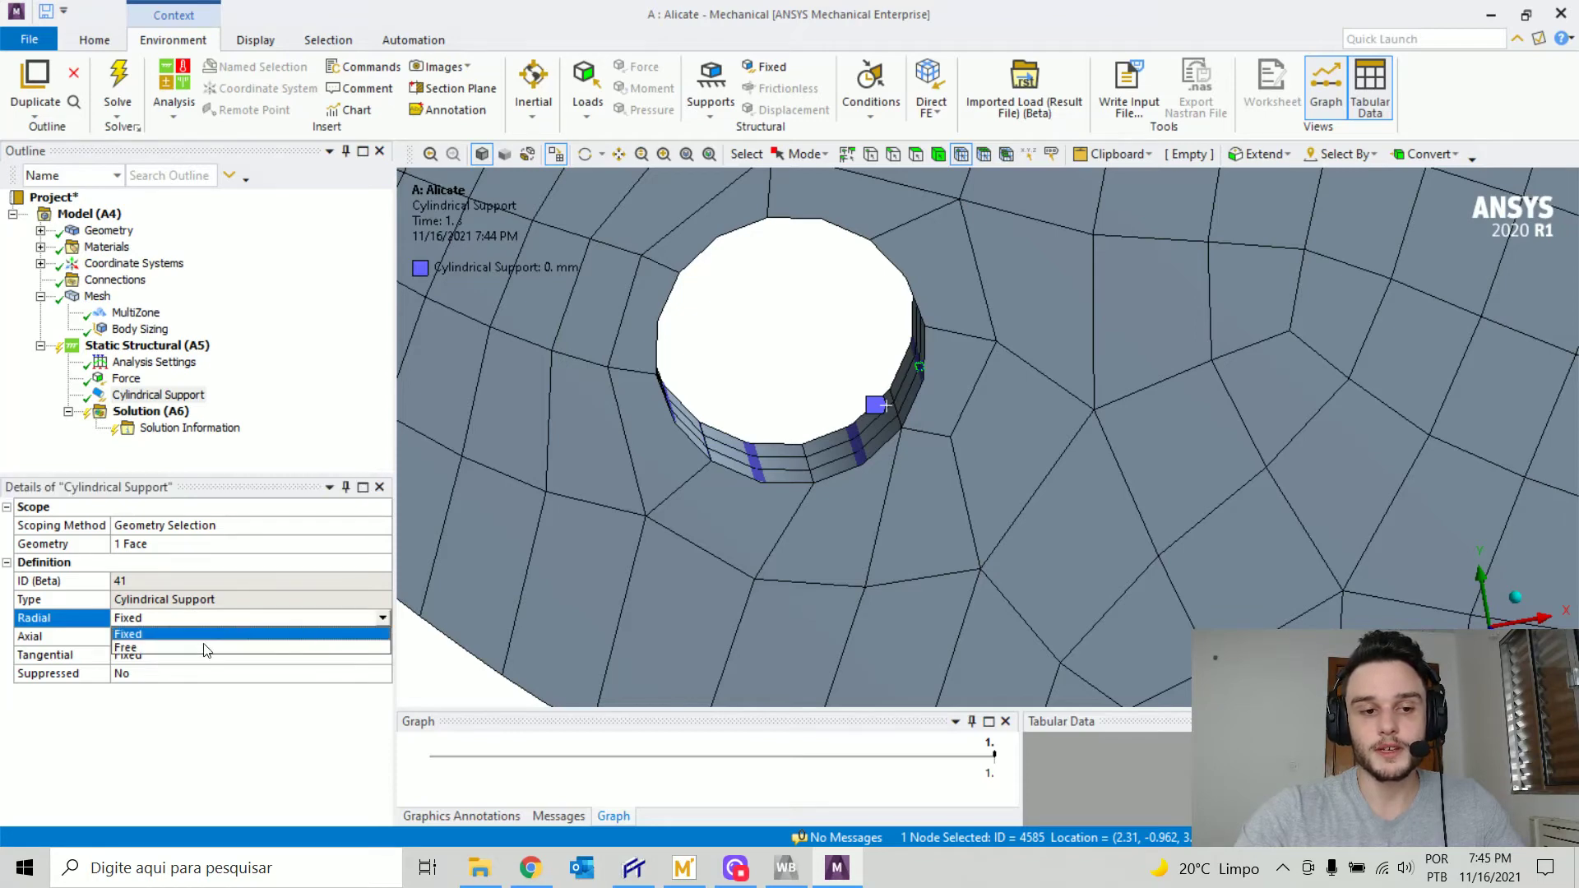
pyautogui.click(136, 746)
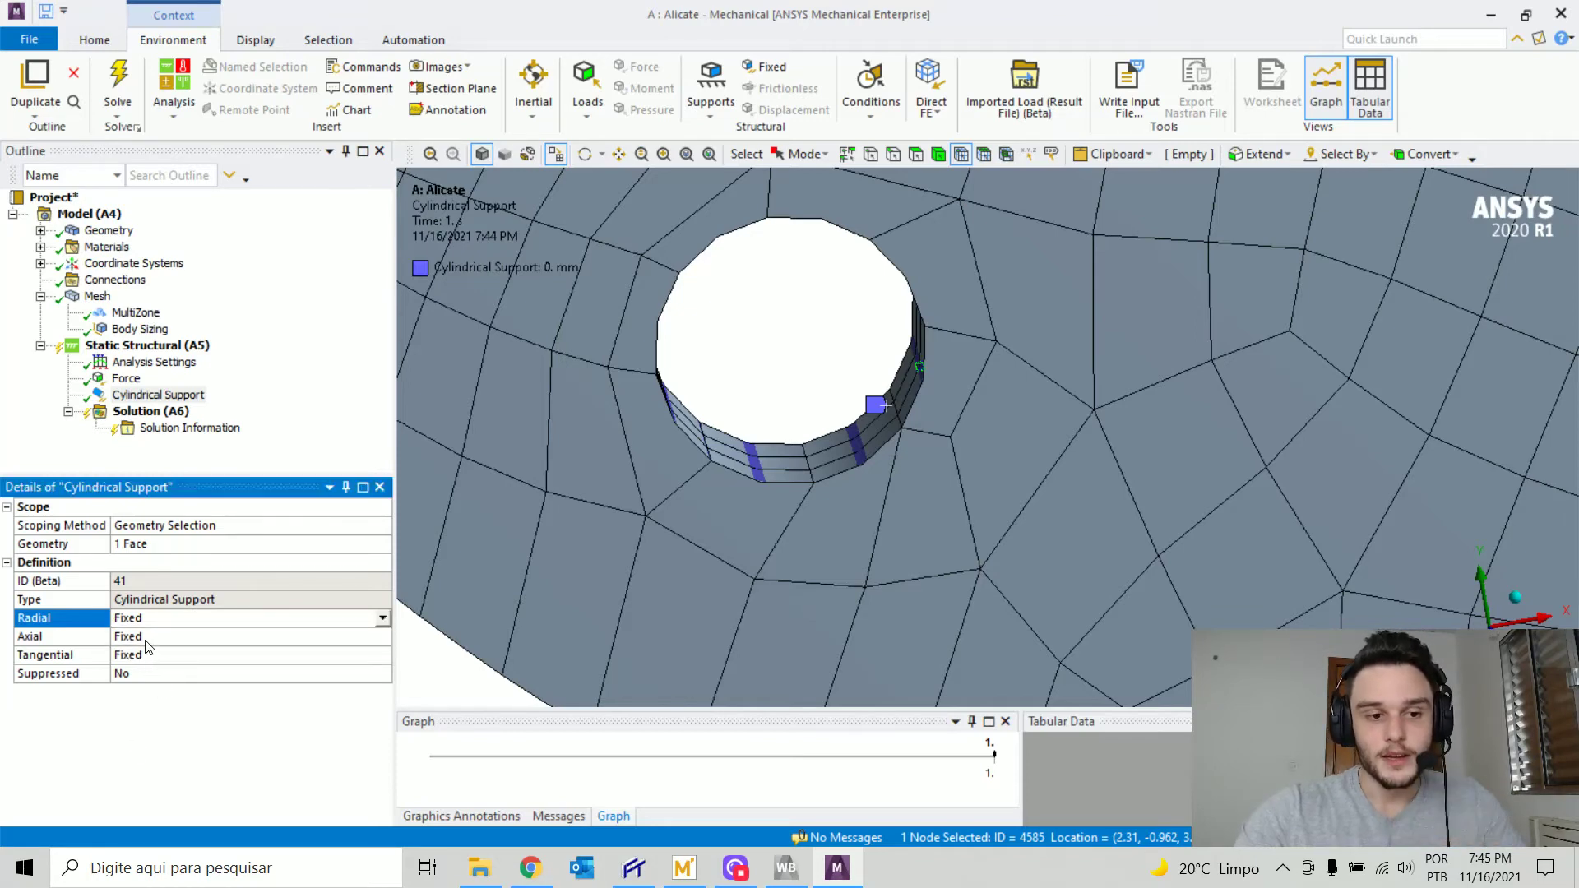
pyautogui.click(144, 638)
pyautogui.moveTo(924, 438); pyautogui.dragTo(935, 413, button='middle')
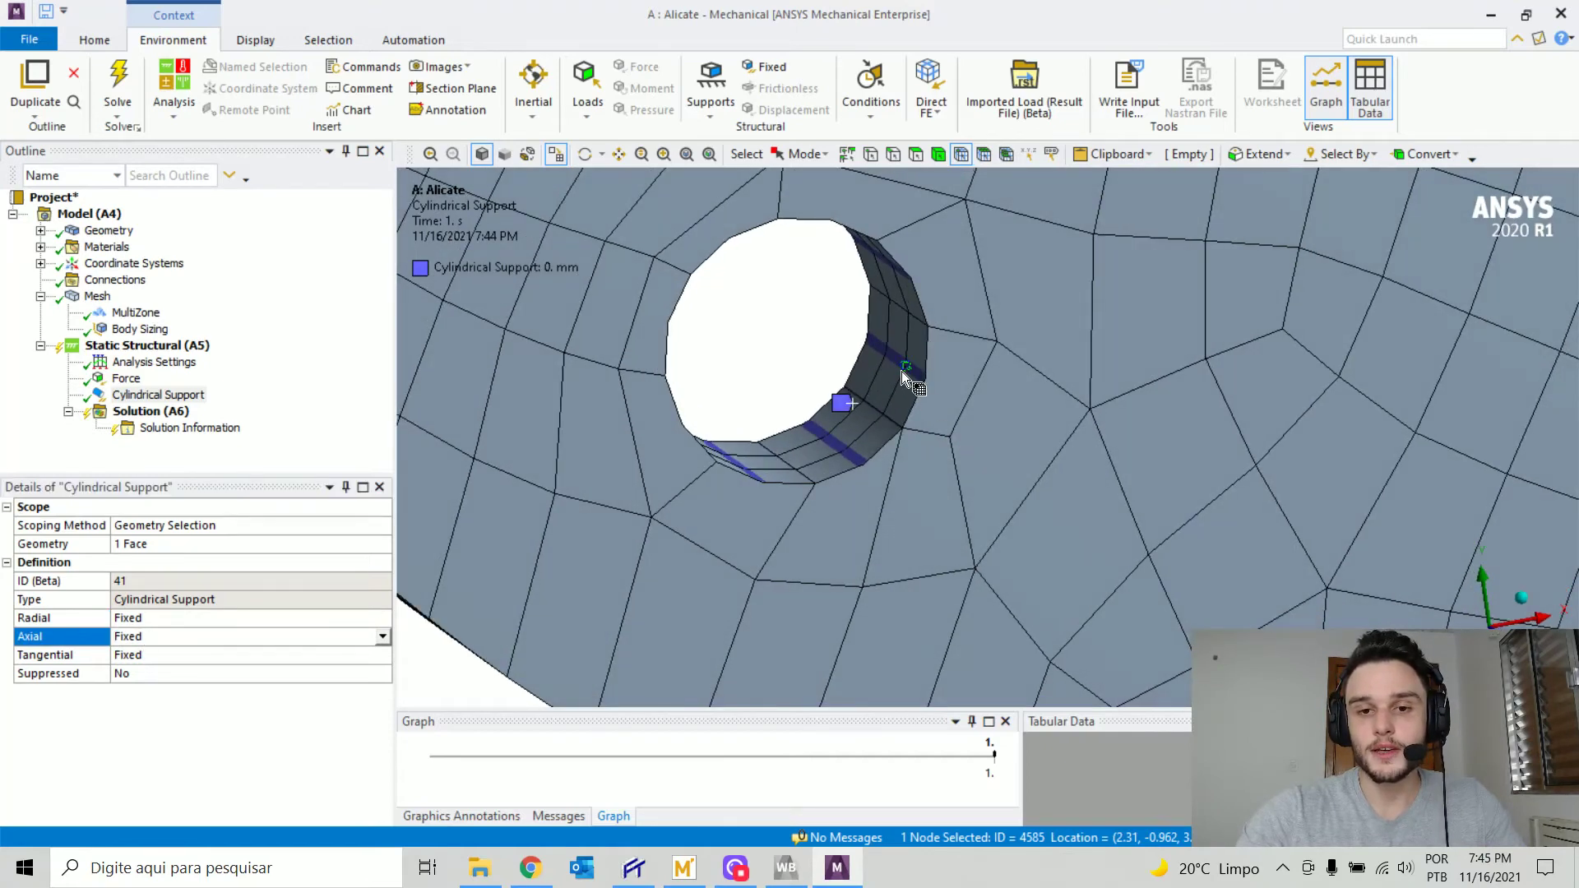
pyautogui.moveTo(902, 371); pyautogui.dragTo(916, 378, button='middle')
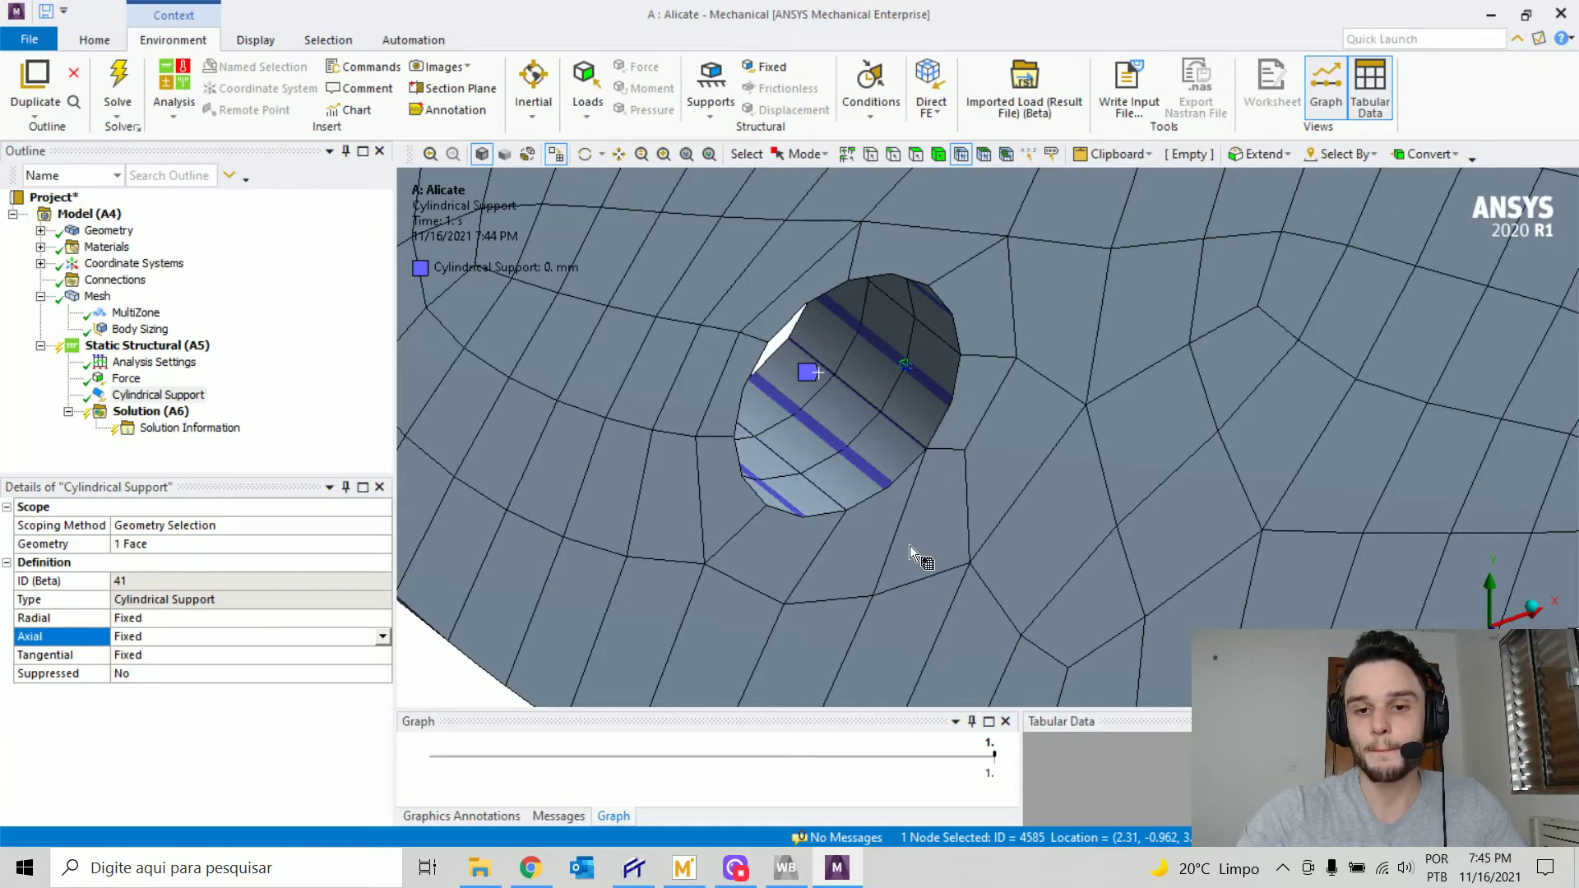
pyautogui.moveTo(935, 442); pyautogui.dragTo(678, 511, button='middle')
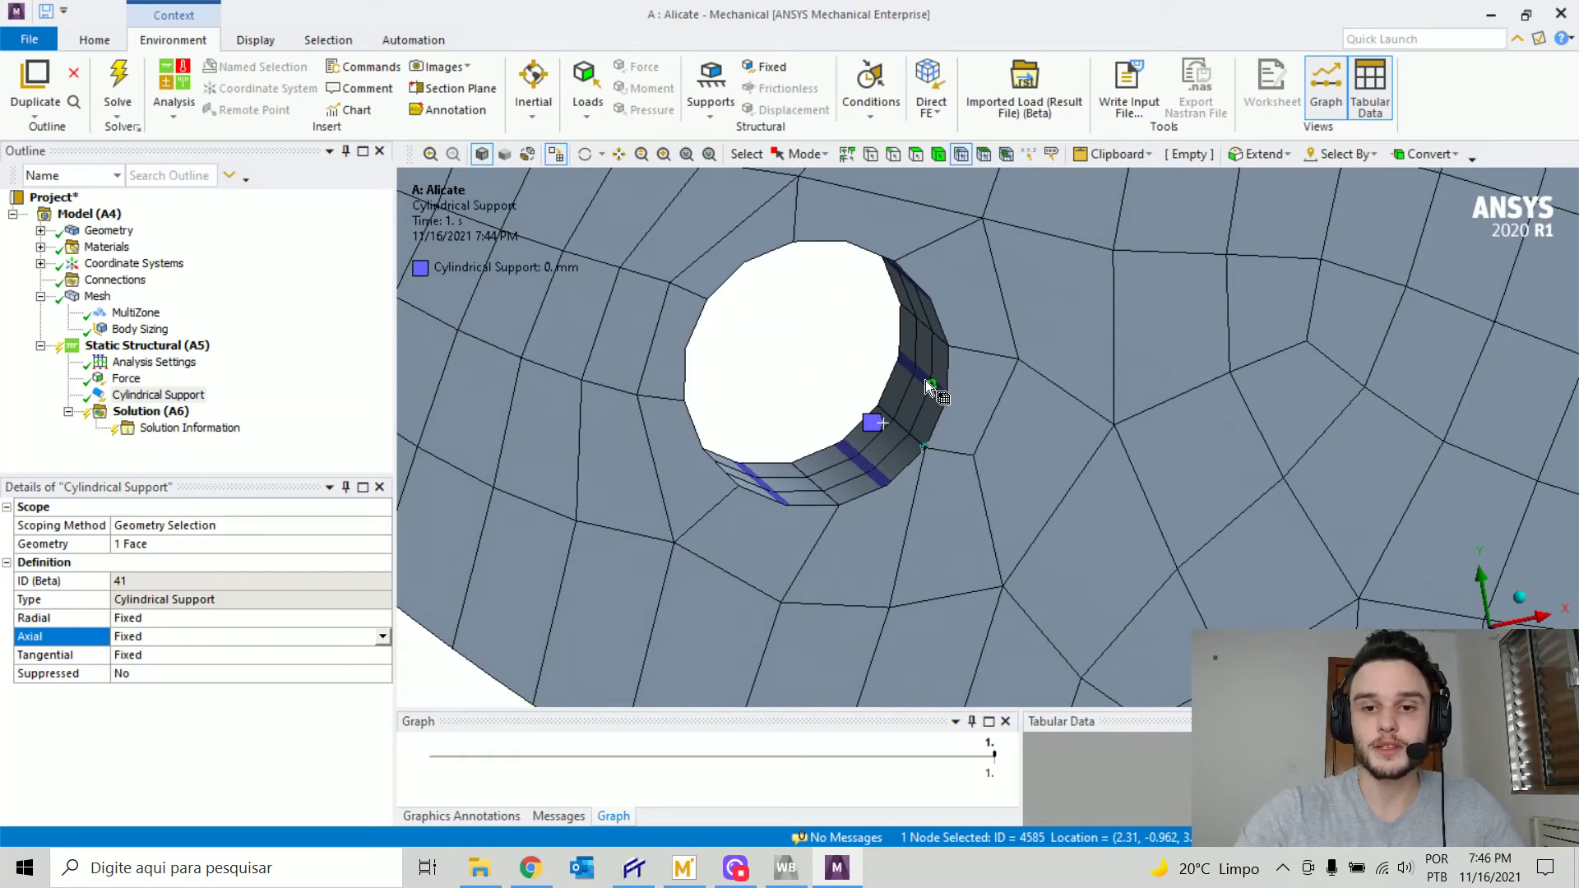
# - Set the cylindrical support's Tangential direction to Free so the part can rotate about the pivot hole
pyautogui.click(144, 658)
pyautogui.click(382, 656)
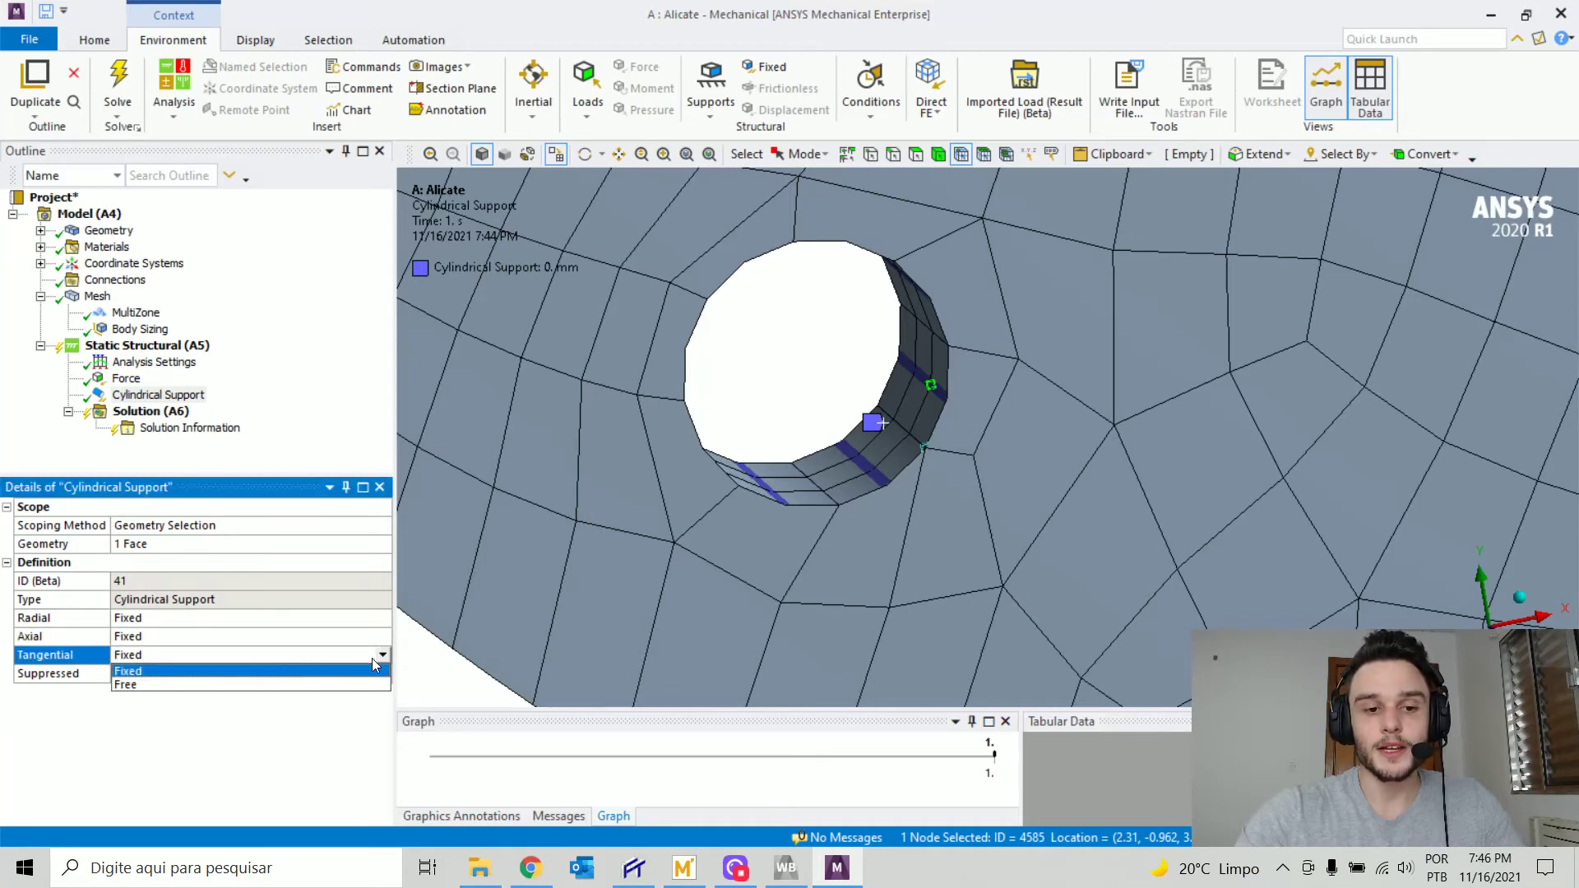
pyautogui.click(227, 690)
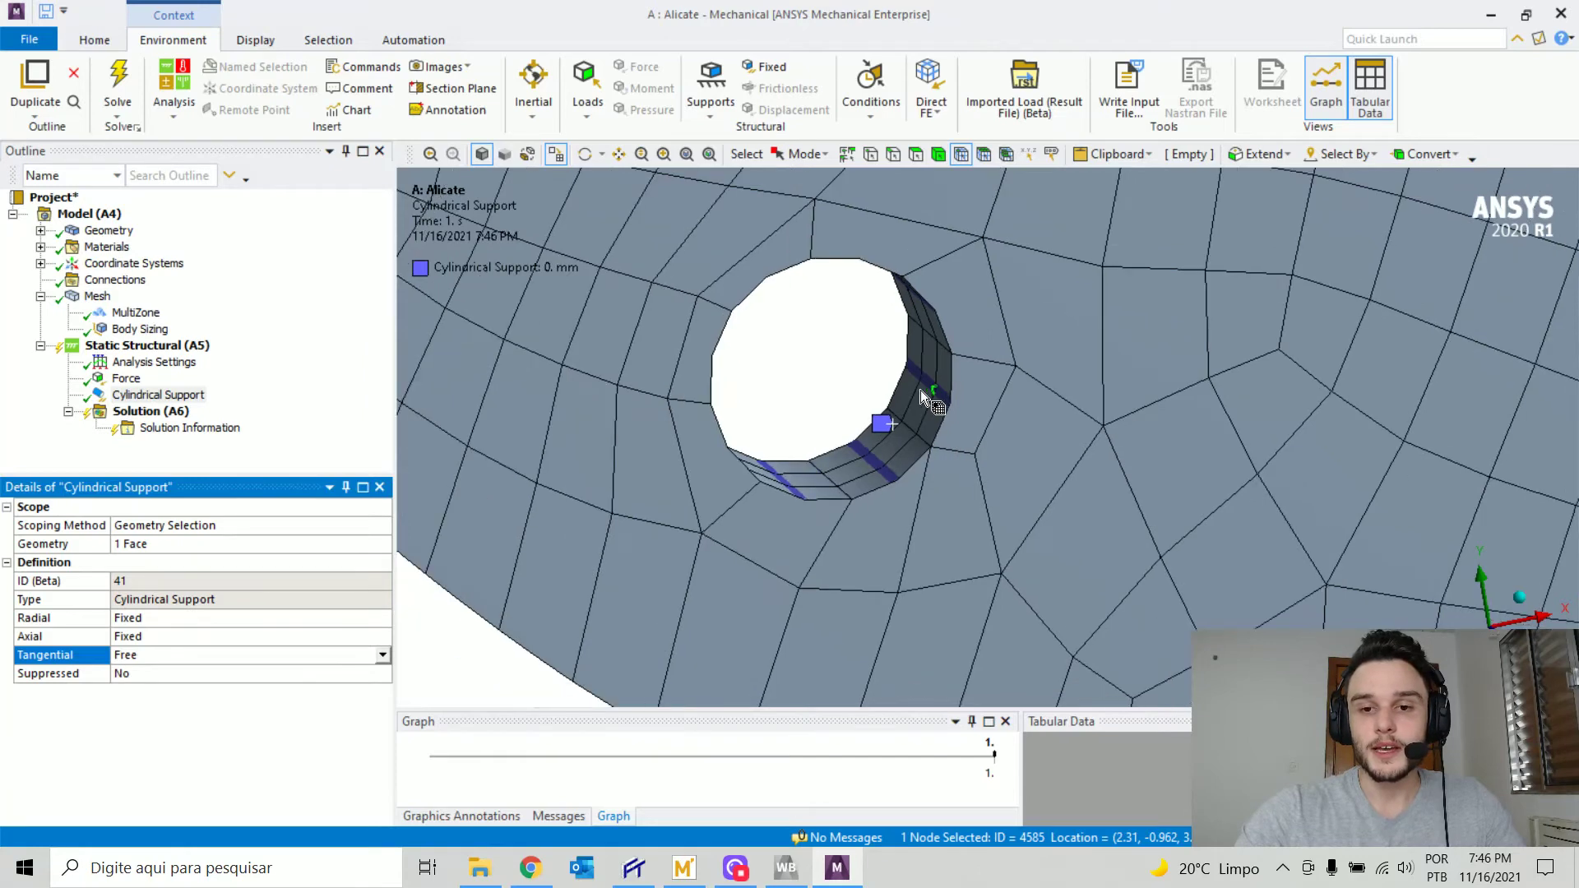
# - Examine the pivot hole and the whole part, and compare them with the pliers figure in the textbook PDF
pyautogui.scroll(4, 920, 390)
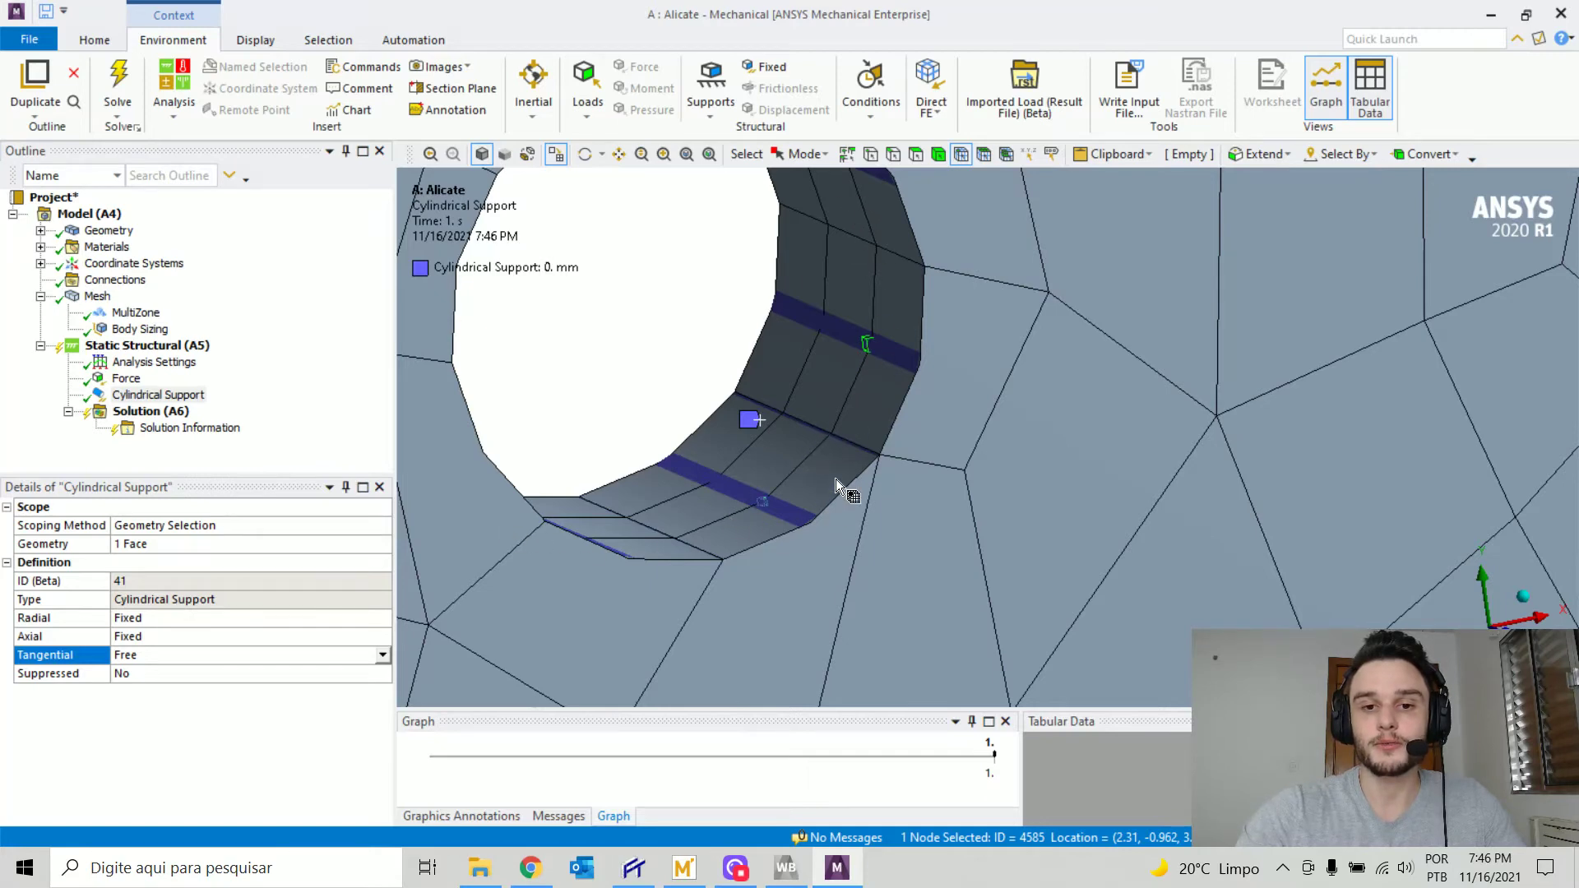
pyautogui.scroll(-4, 830, 407)
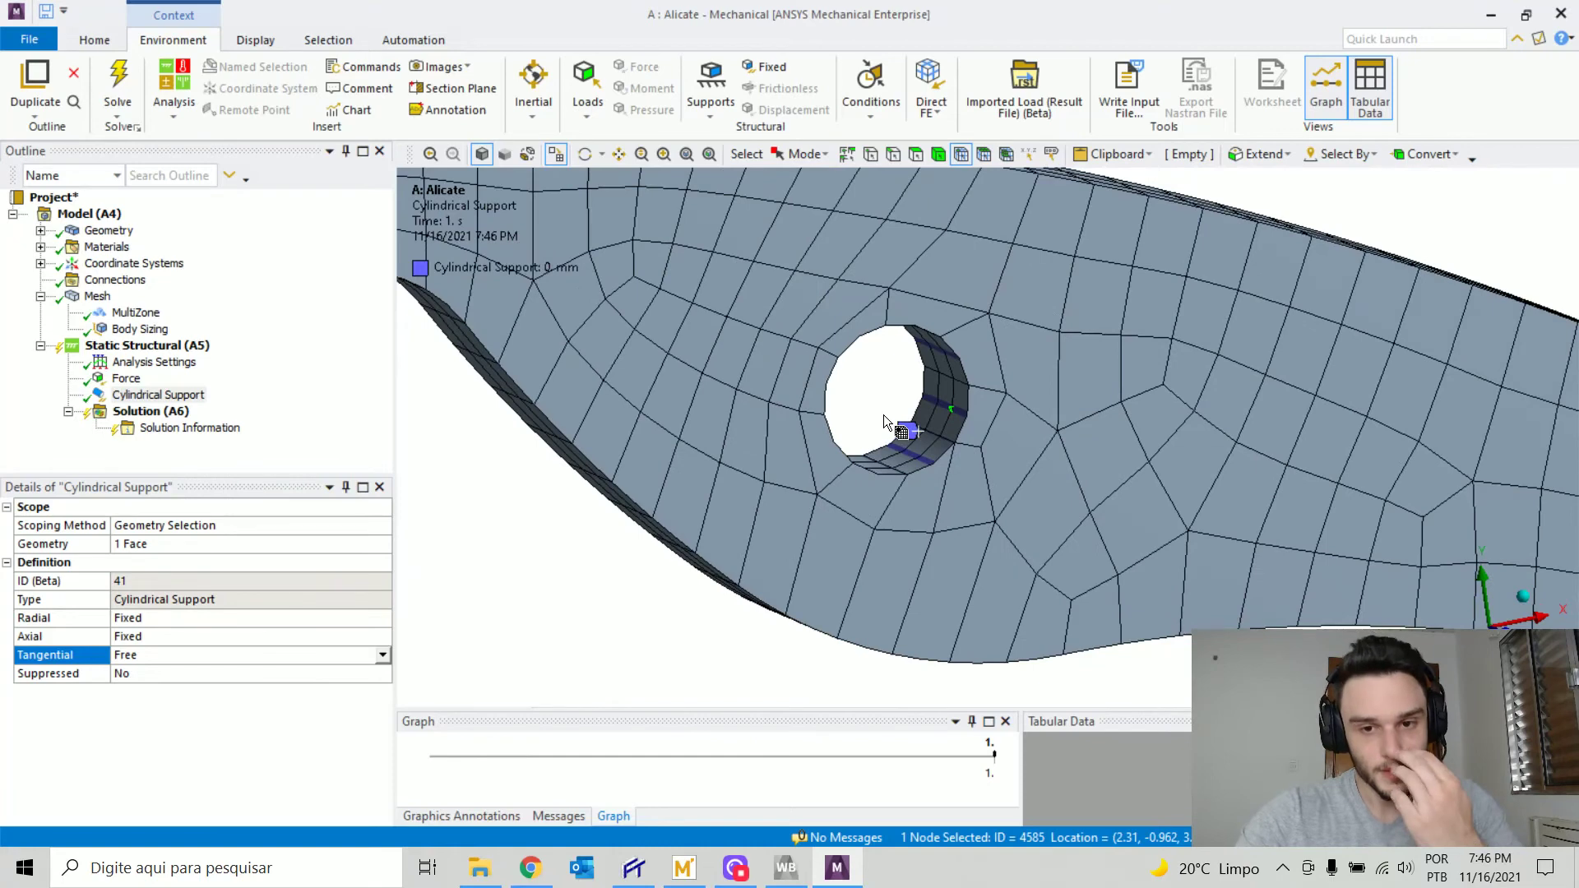
pyautogui.scroll(2, 937, 419)
pyautogui.scroll(2, 937, 420)
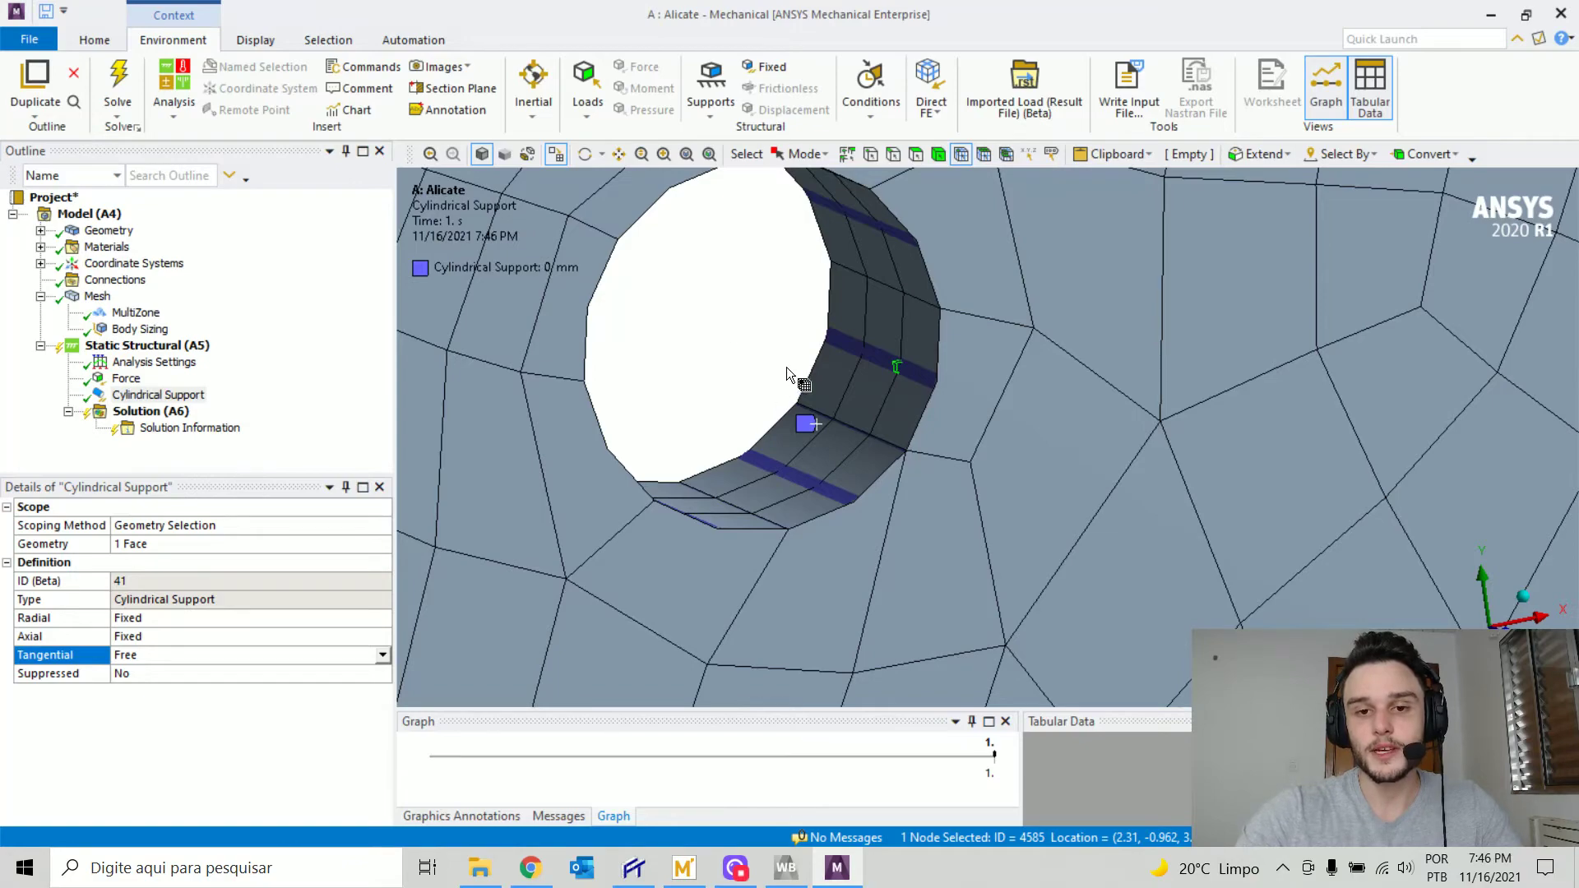
pyautogui.scroll(-8, 829, 438)
pyautogui.keyDown('ctrl'); pyautogui.moveTo(950, 399); pyautogui.dragTo(910, 412, button='middle'); pyautogui.keyUp('ctrl')
pyautogui.hotkey('alt', 'Tab')
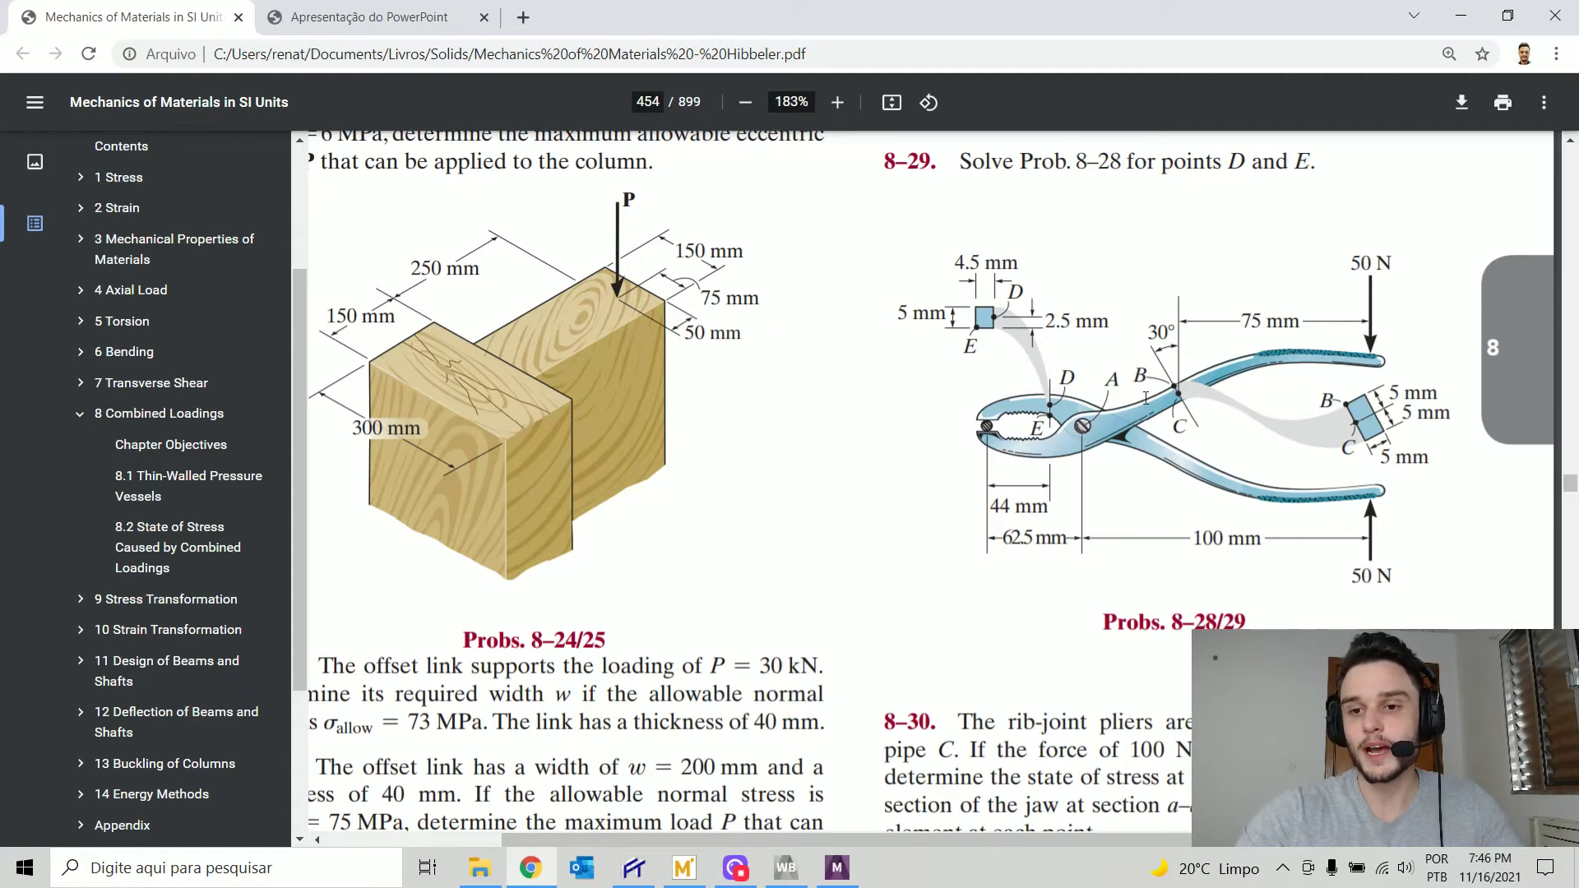
pyautogui.hotkey('alt', 'Tab')
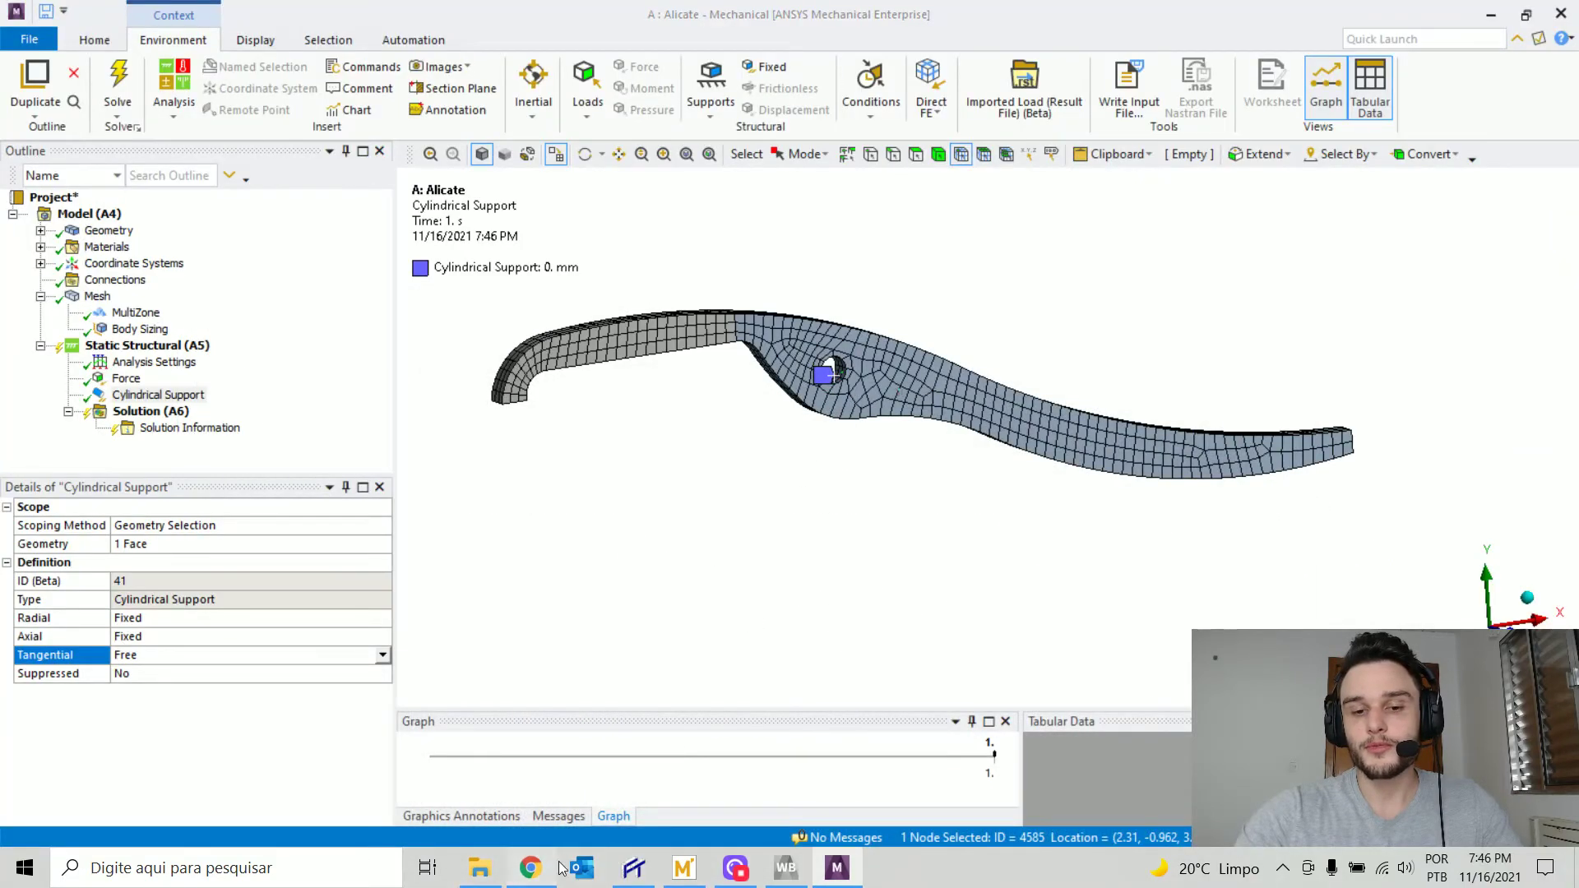
pyautogui.hotkey('alt', 'Tab')
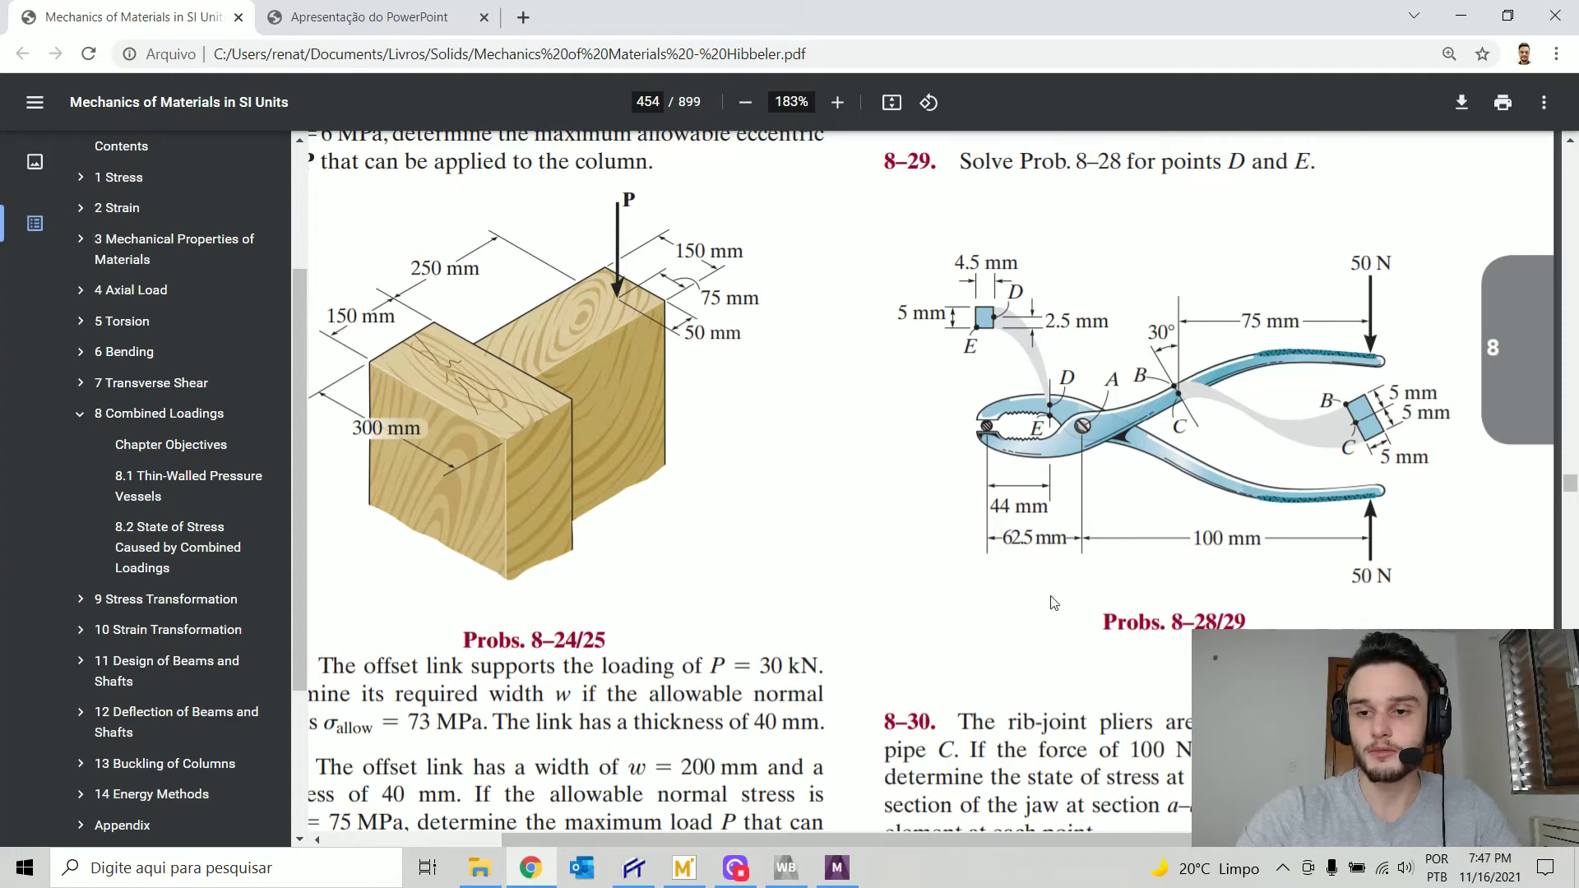
pyautogui.click(530, 867)
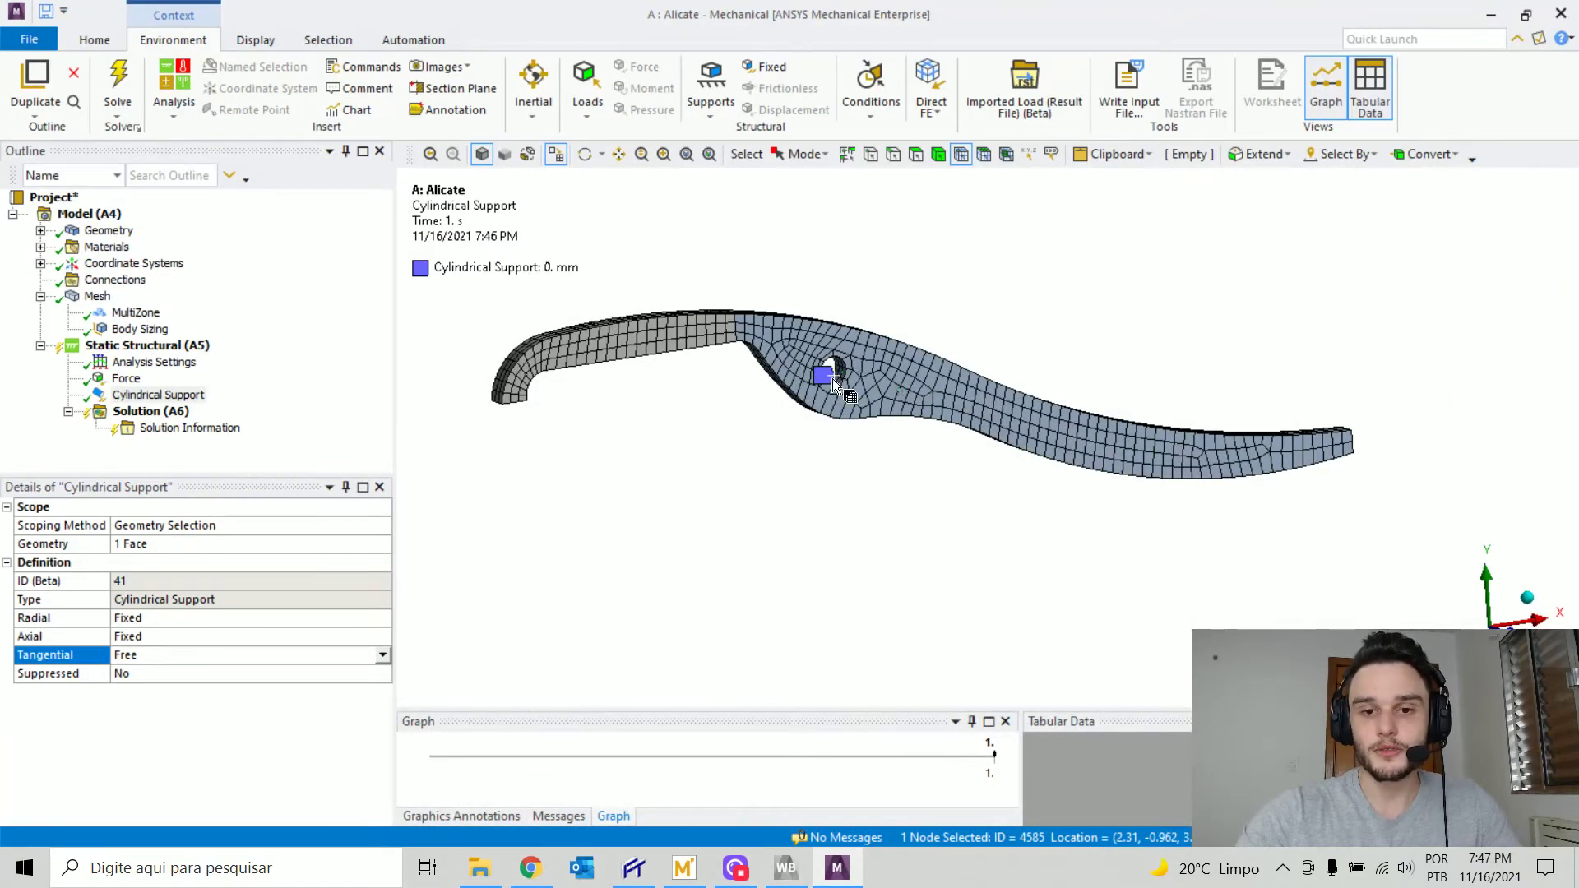
# - Add a Frictionless Support scoped to the flat end face of the hooked jaw tip
pyautogui.moveTo(847, 382); pyautogui.dragTo(844, 370, button='middle')
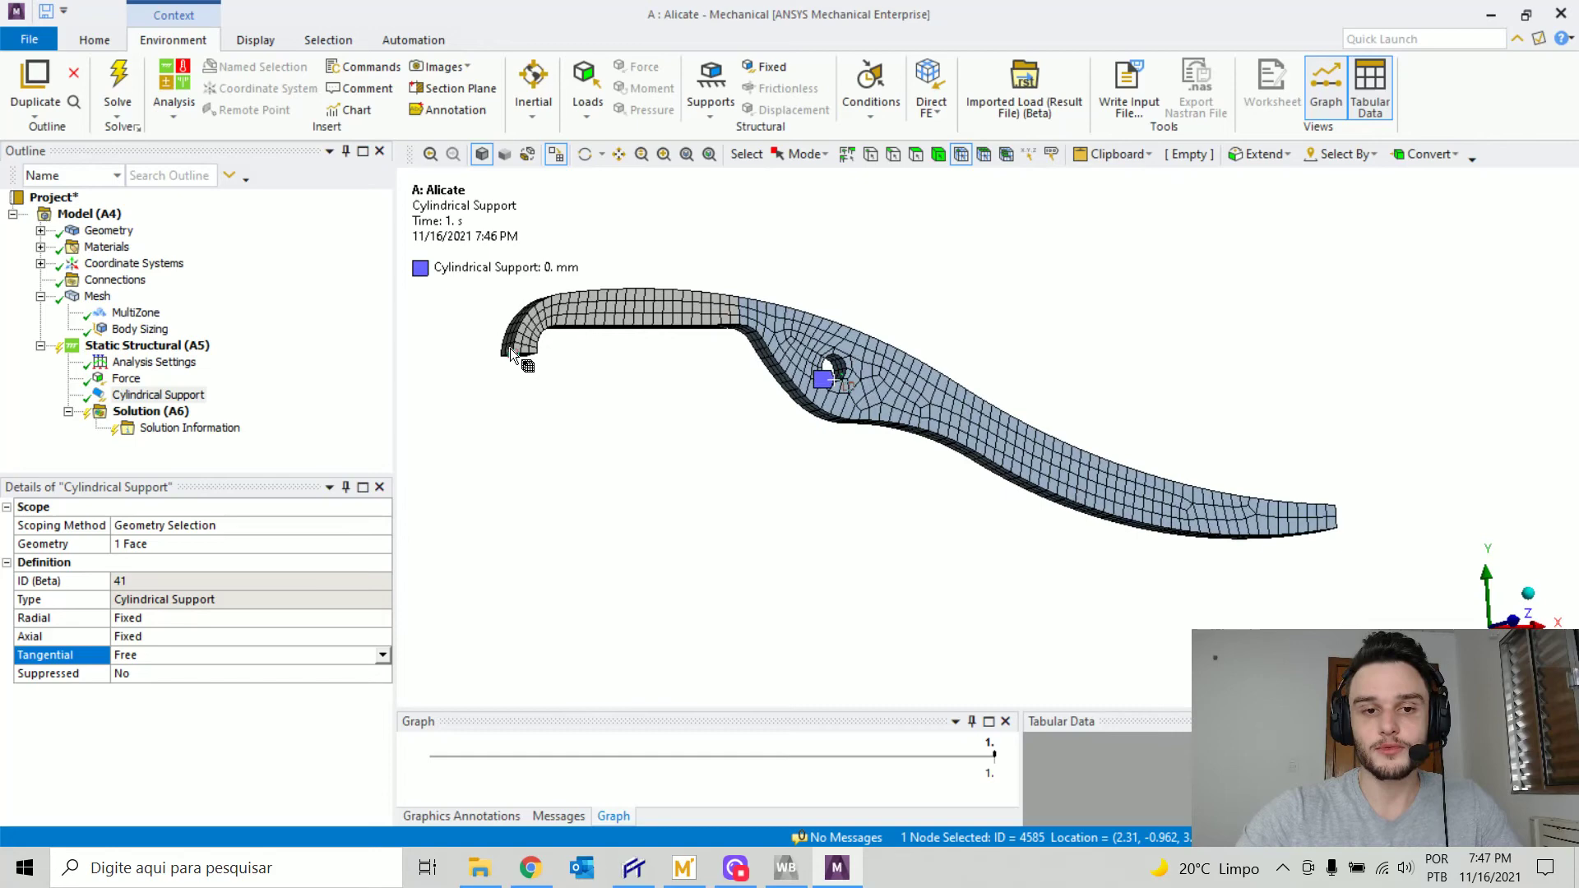
pyautogui.moveTo(496, 322); pyautogui.dragTo(676, 414, button='right')
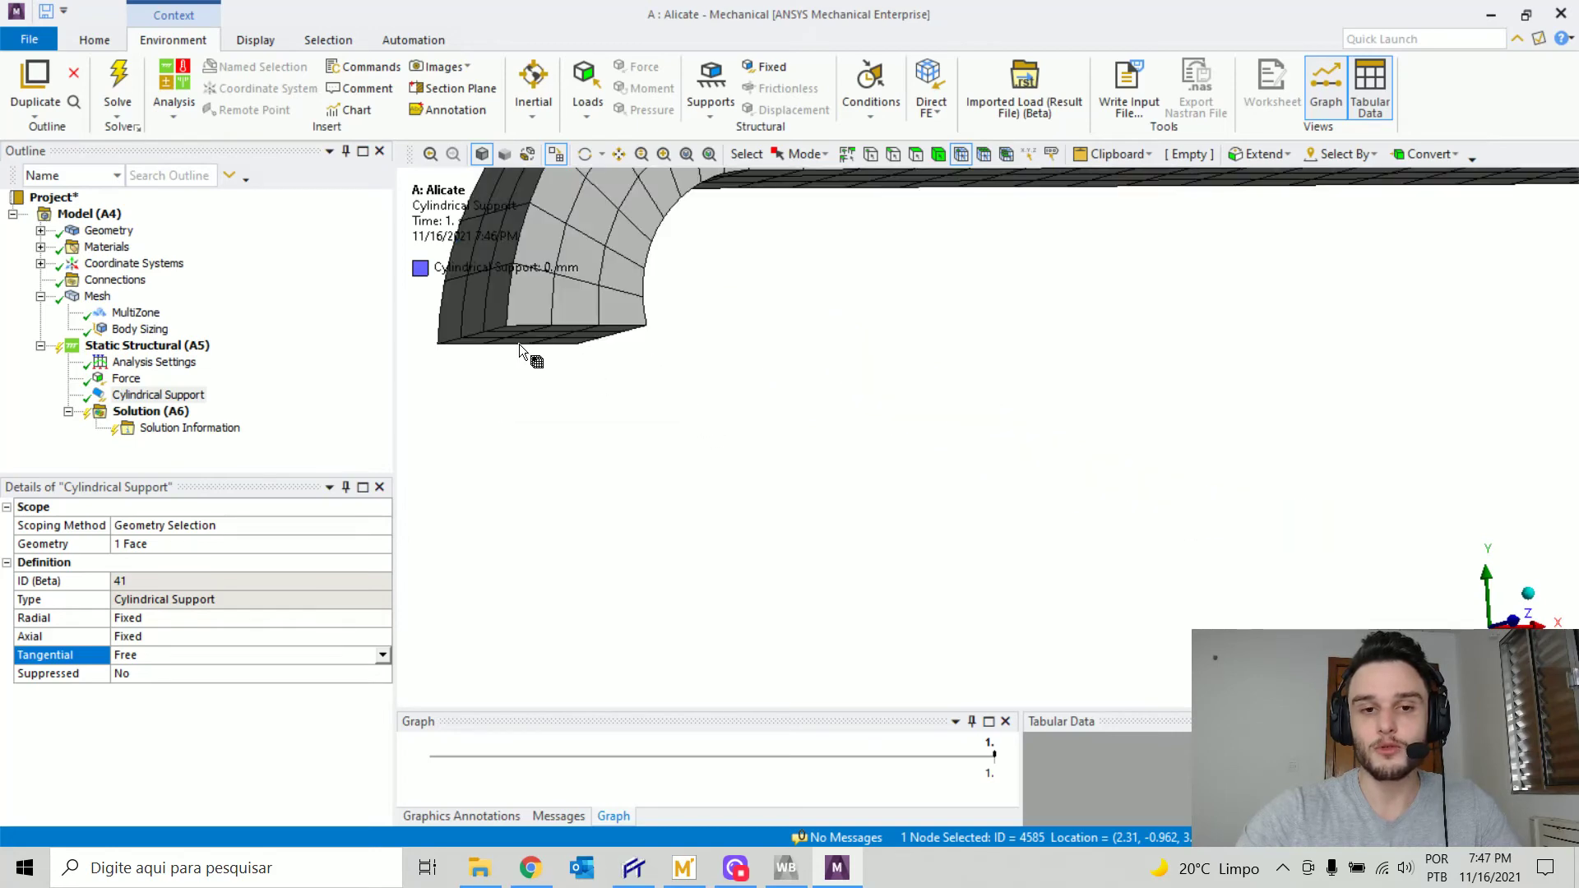
pyautogui.scroll(-4, 724, 366)
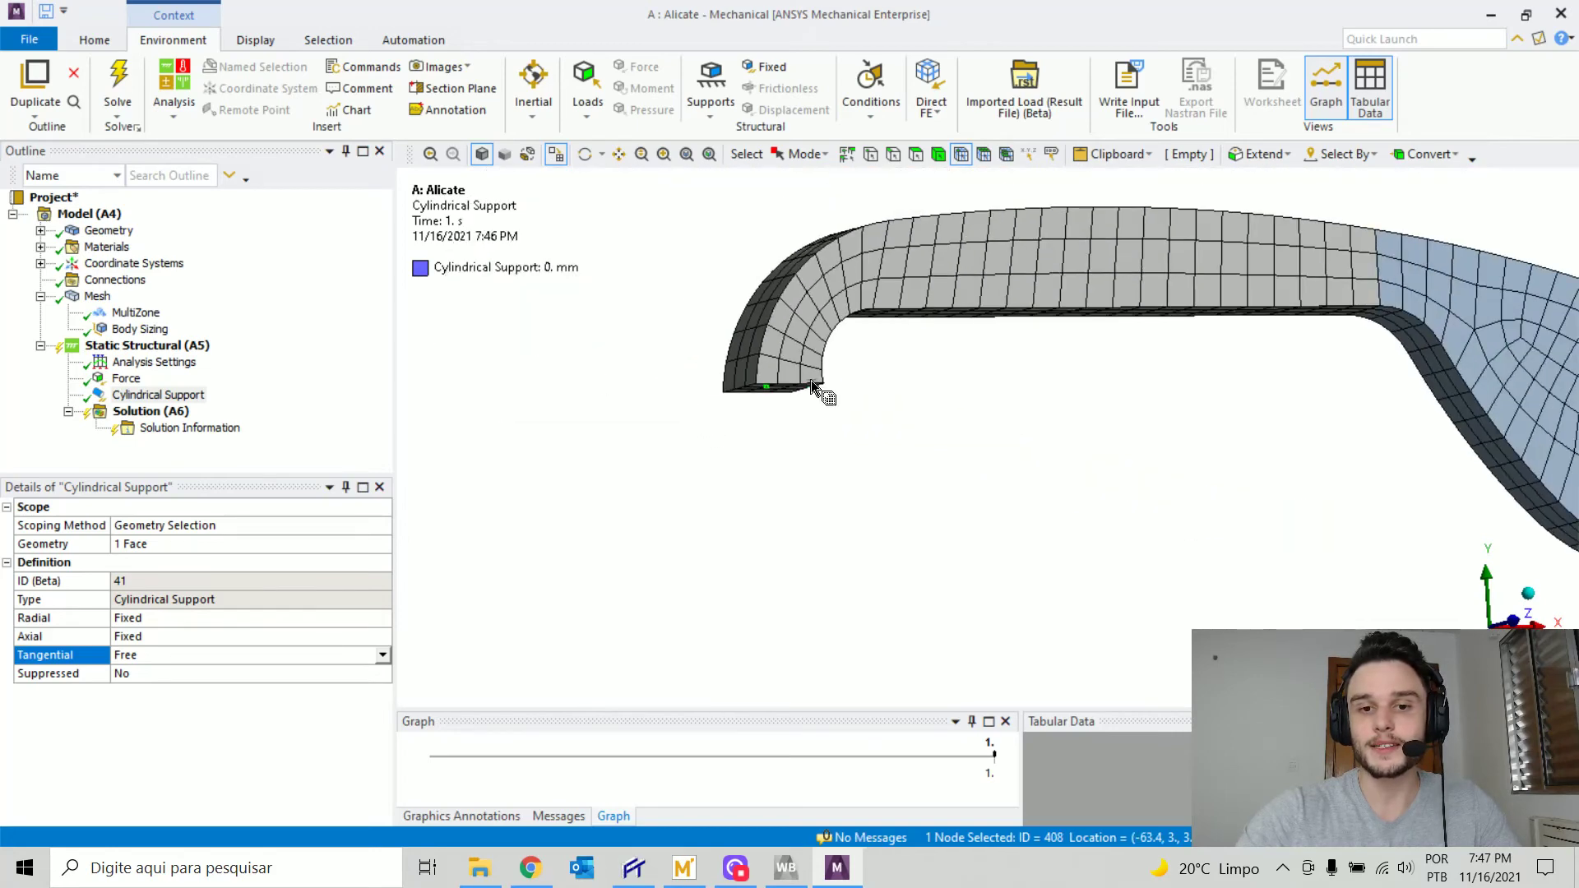
pyautogui.moveTo(811, 380); pyautogui.dragTo(782, 374, button='middle')
pyautogui.click(603, 354)
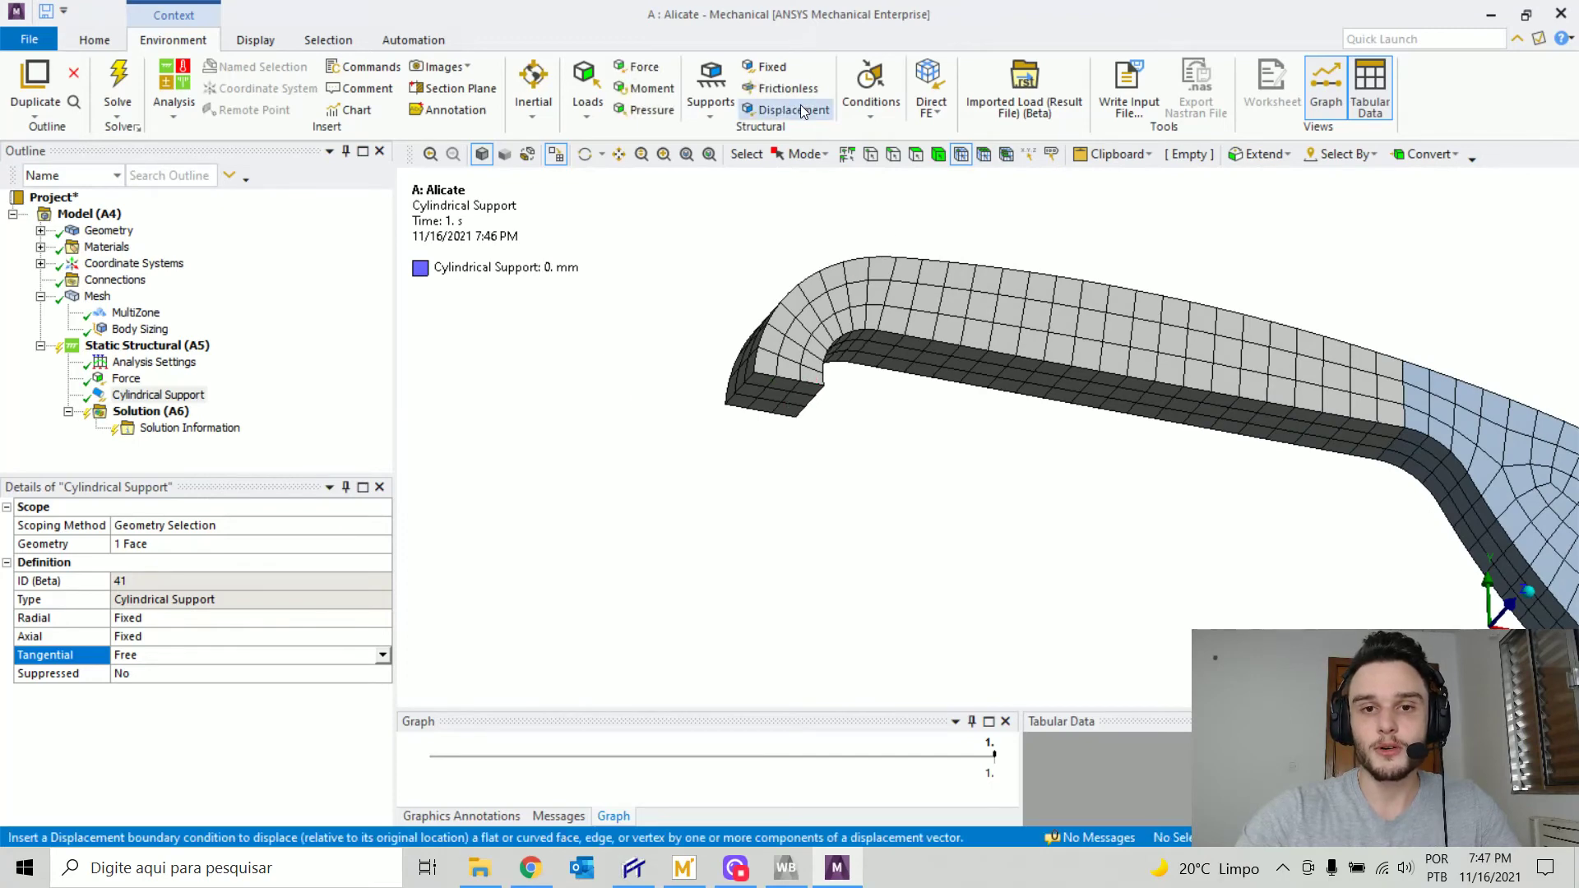
pyautogui.click(791, 94)
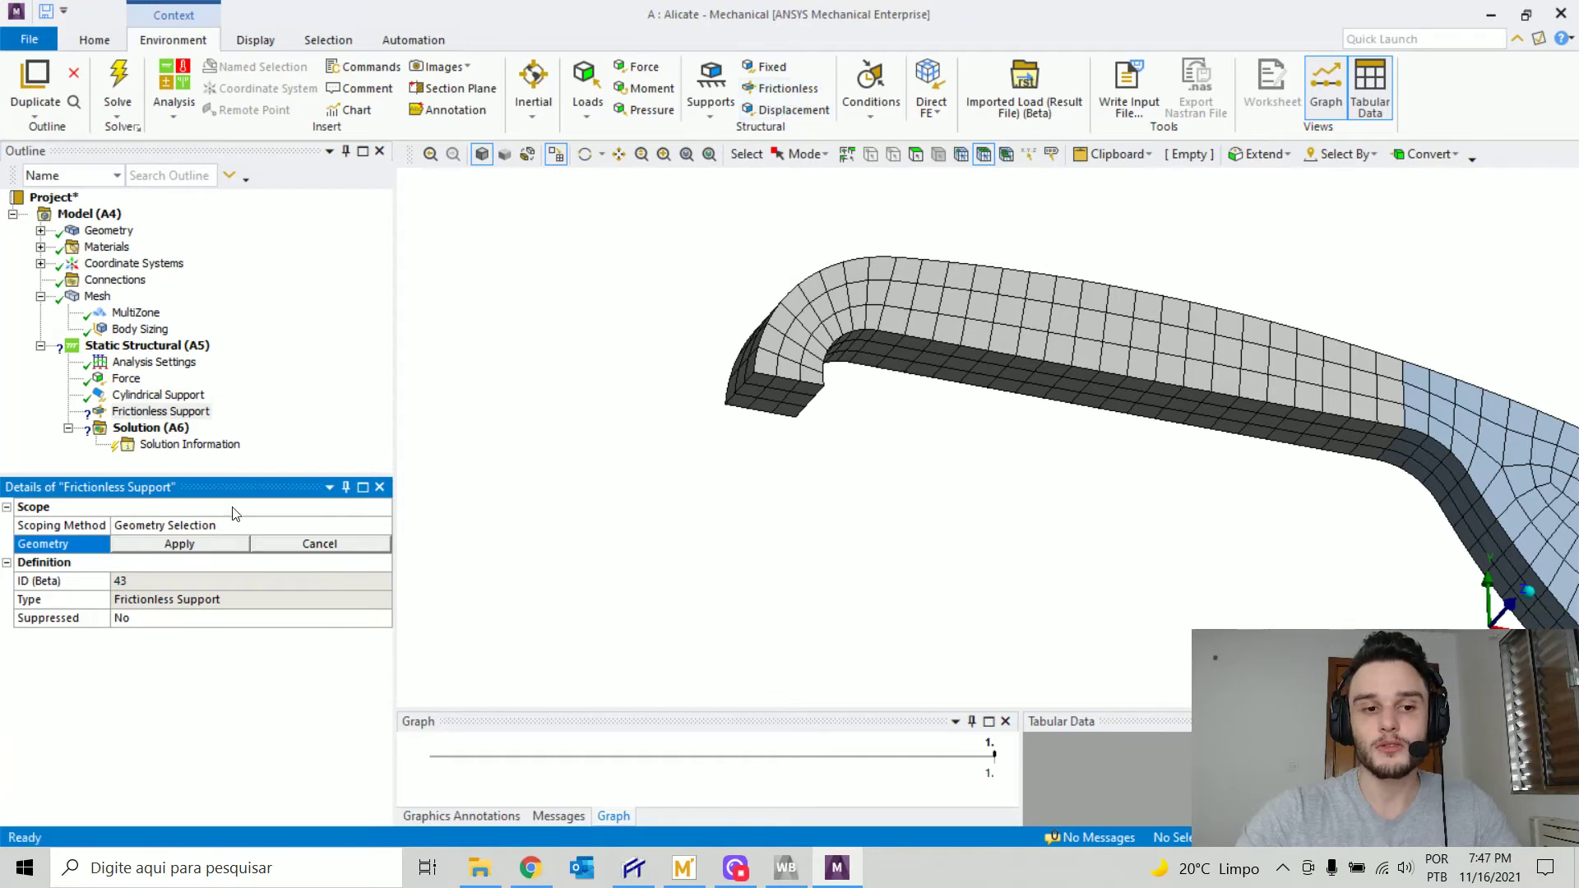
pyautogui.click(920, 153)
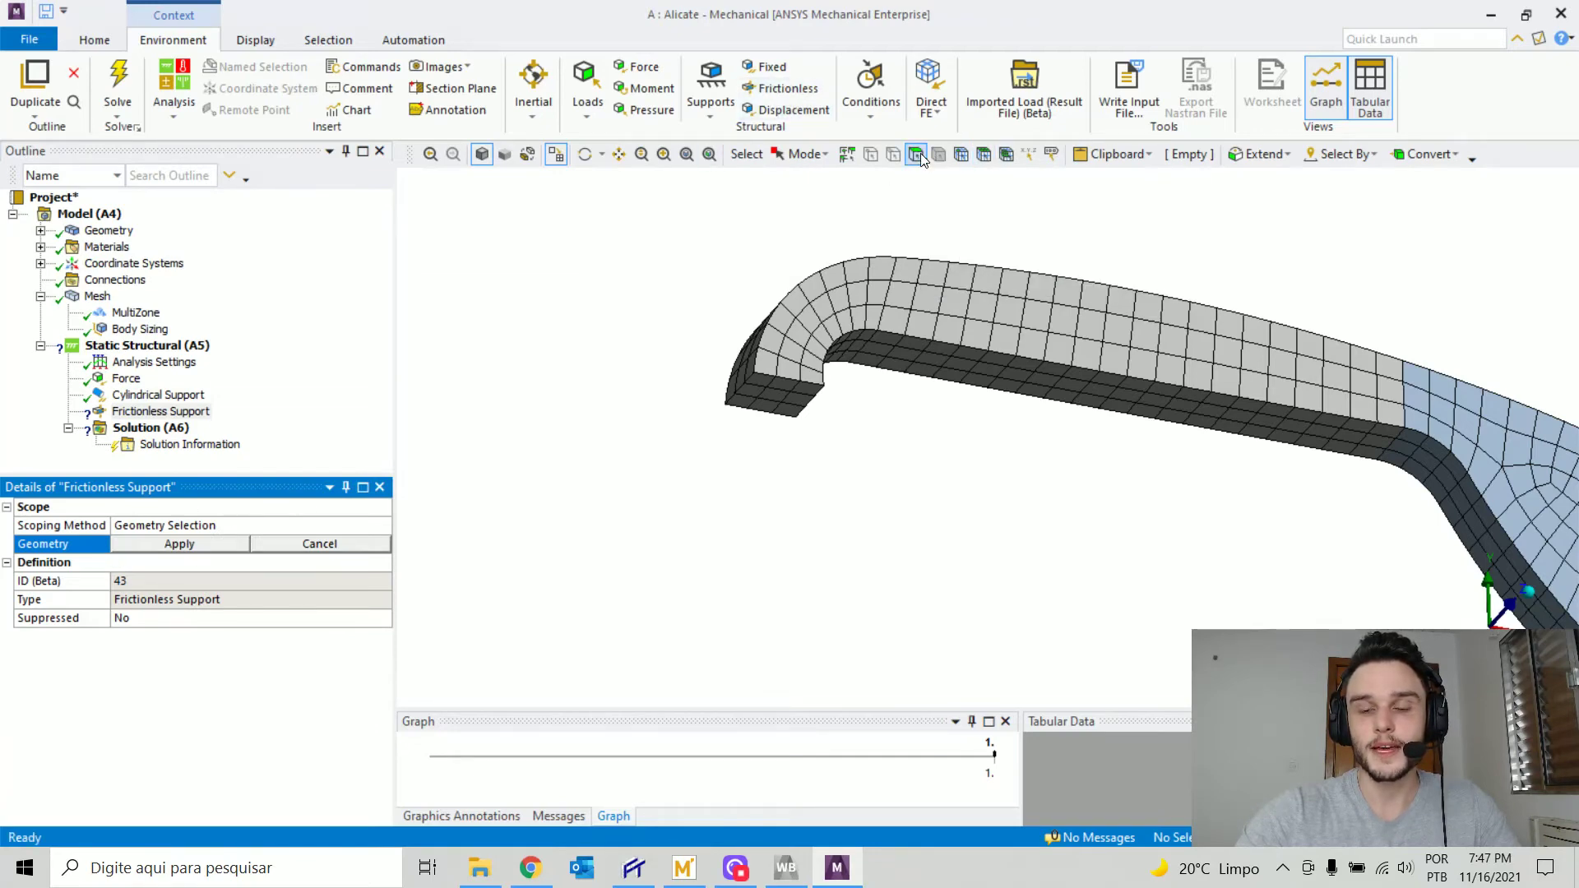
pyautogui.click(776, 391)
pyautogui.click(228, 544)
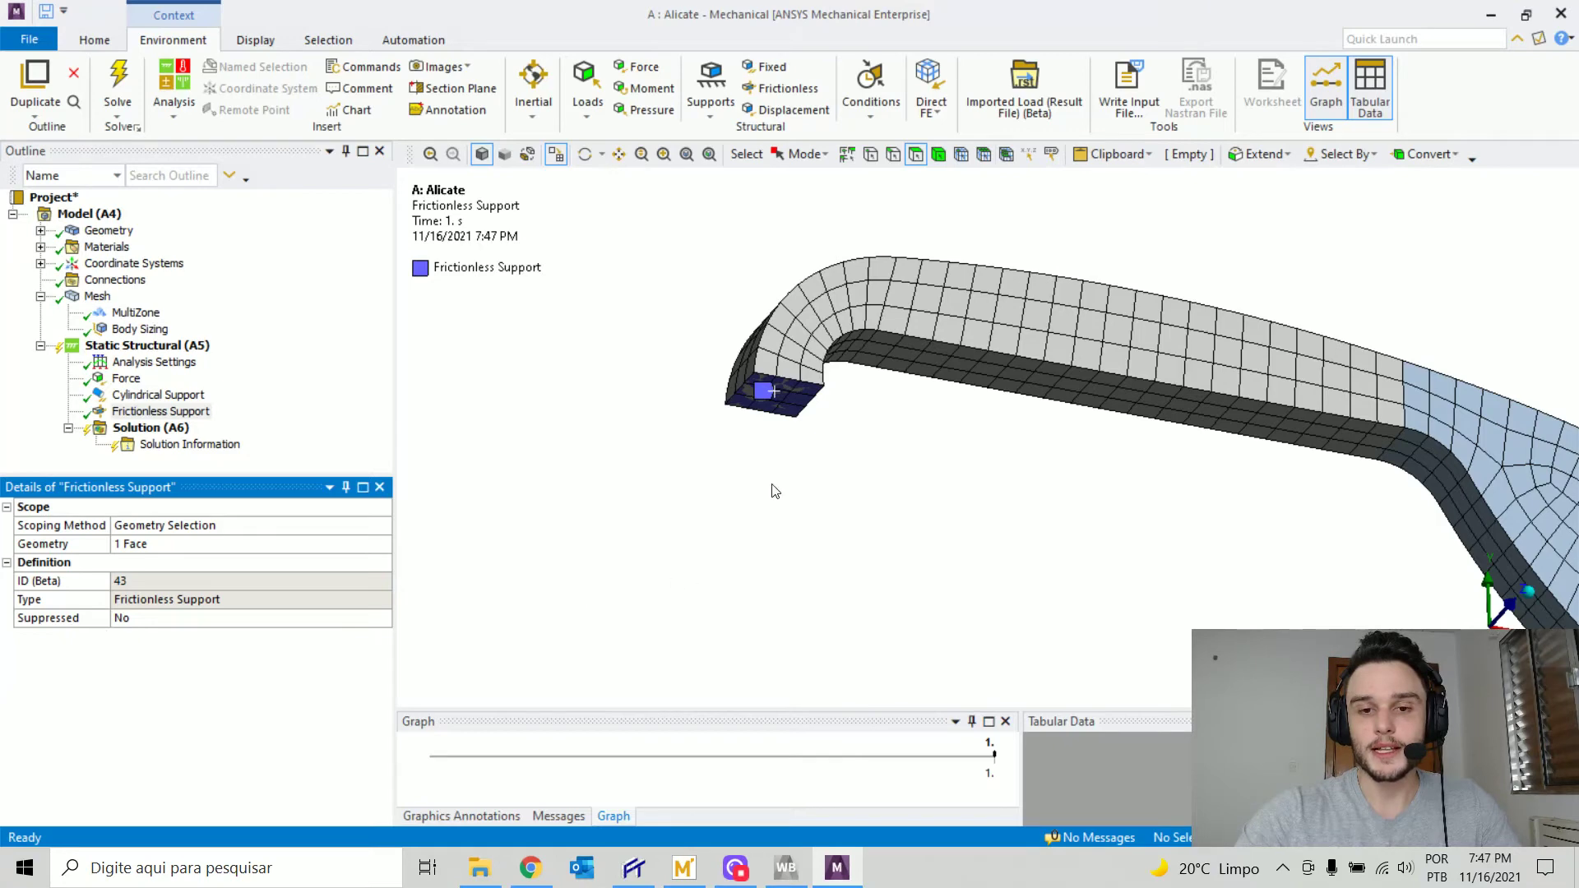
# - Examine the frictionless support's face at the jaw tip relative to the Y axis and compare it with the textbook's pliers figure
pyautogui.scroll(1, 737, 397)
pyautogui.scroll(3, 811, 412)
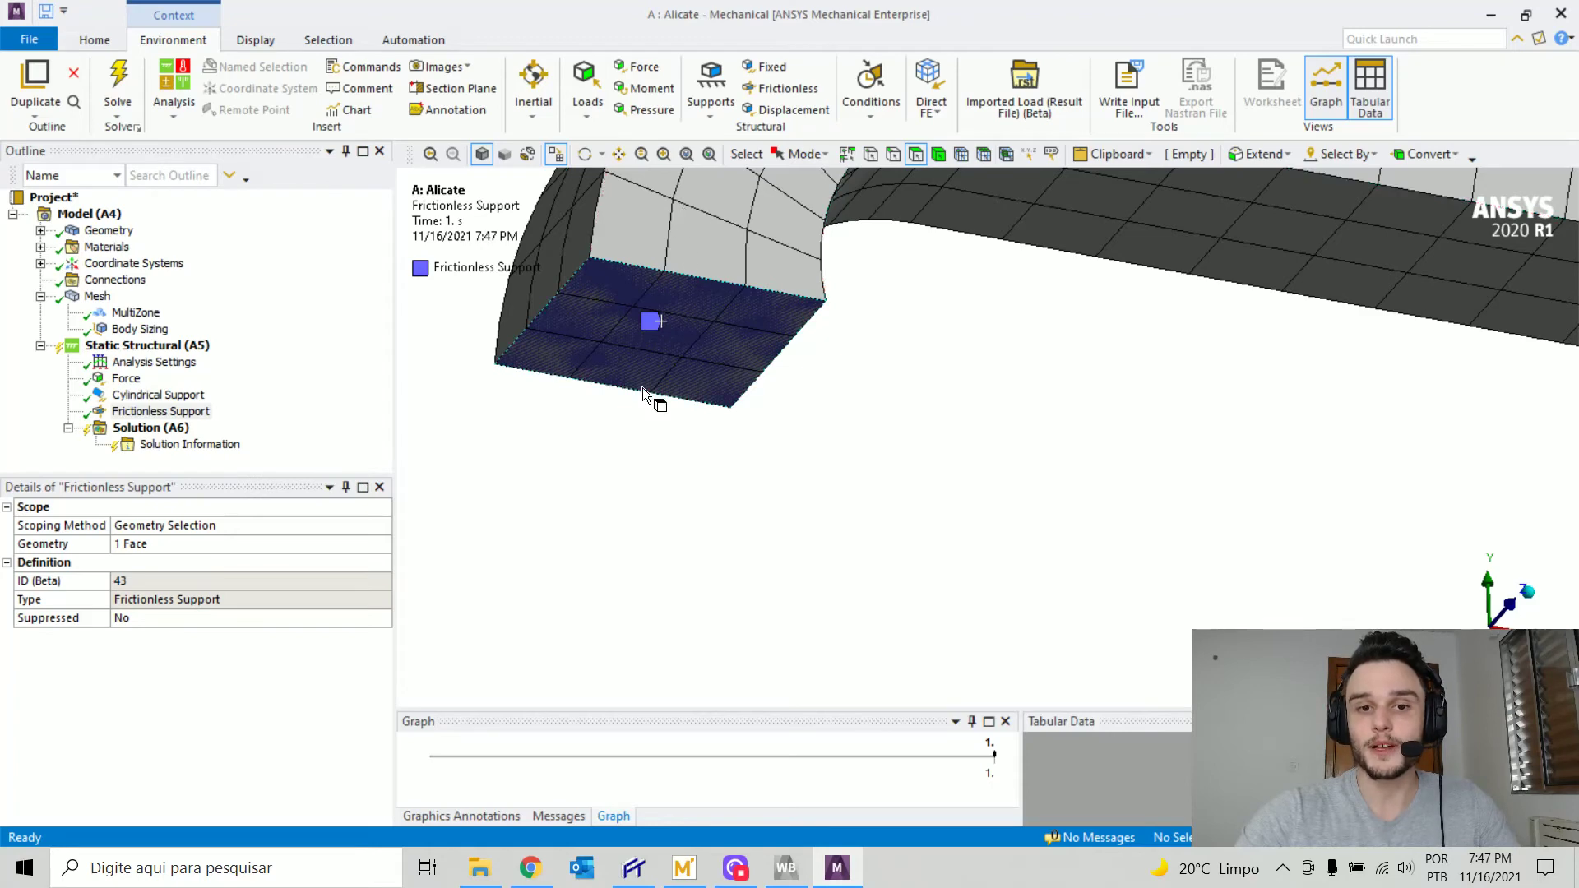
pyautogui.moveTo(643, 387); pyautogui.dragTo(696, 383, button='middle')
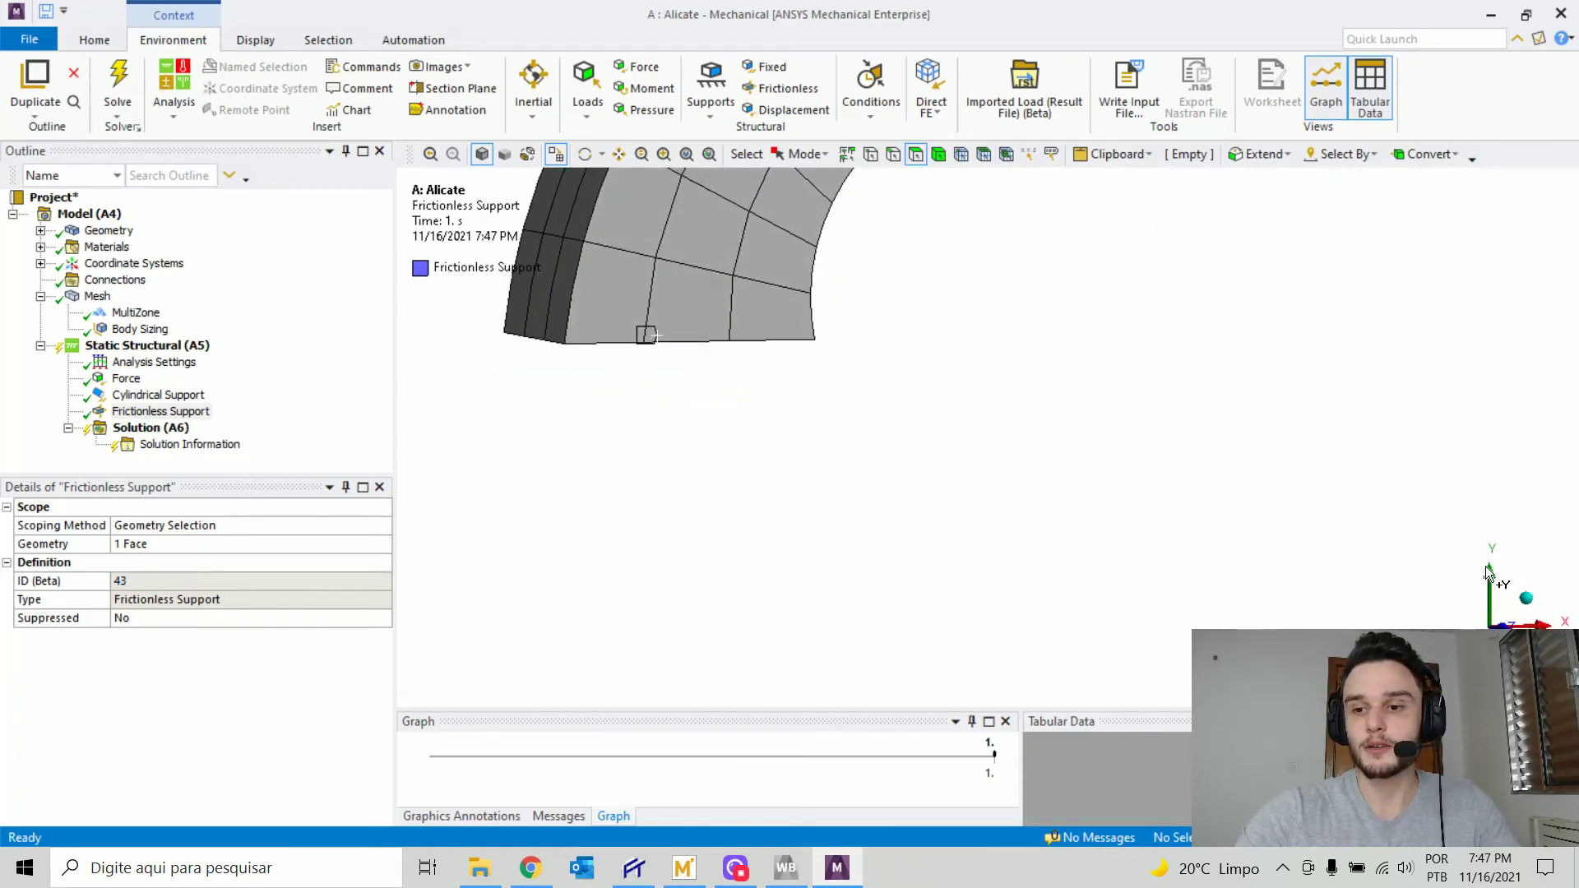
pyautogui.click(1487, 599)
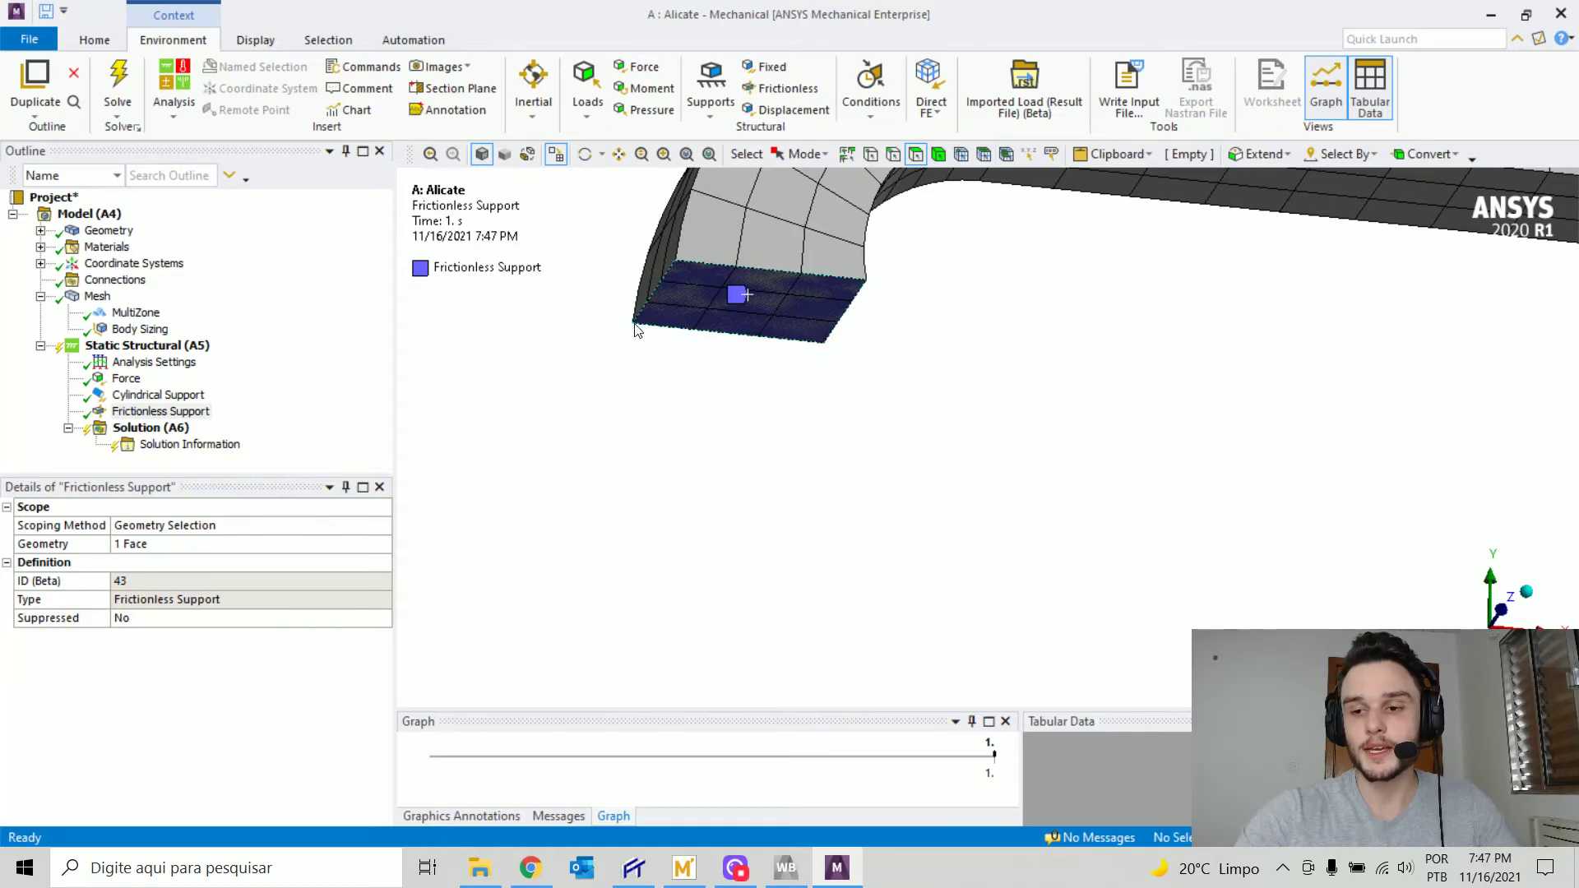
pyautogui.scroll(-5, 954, 391)
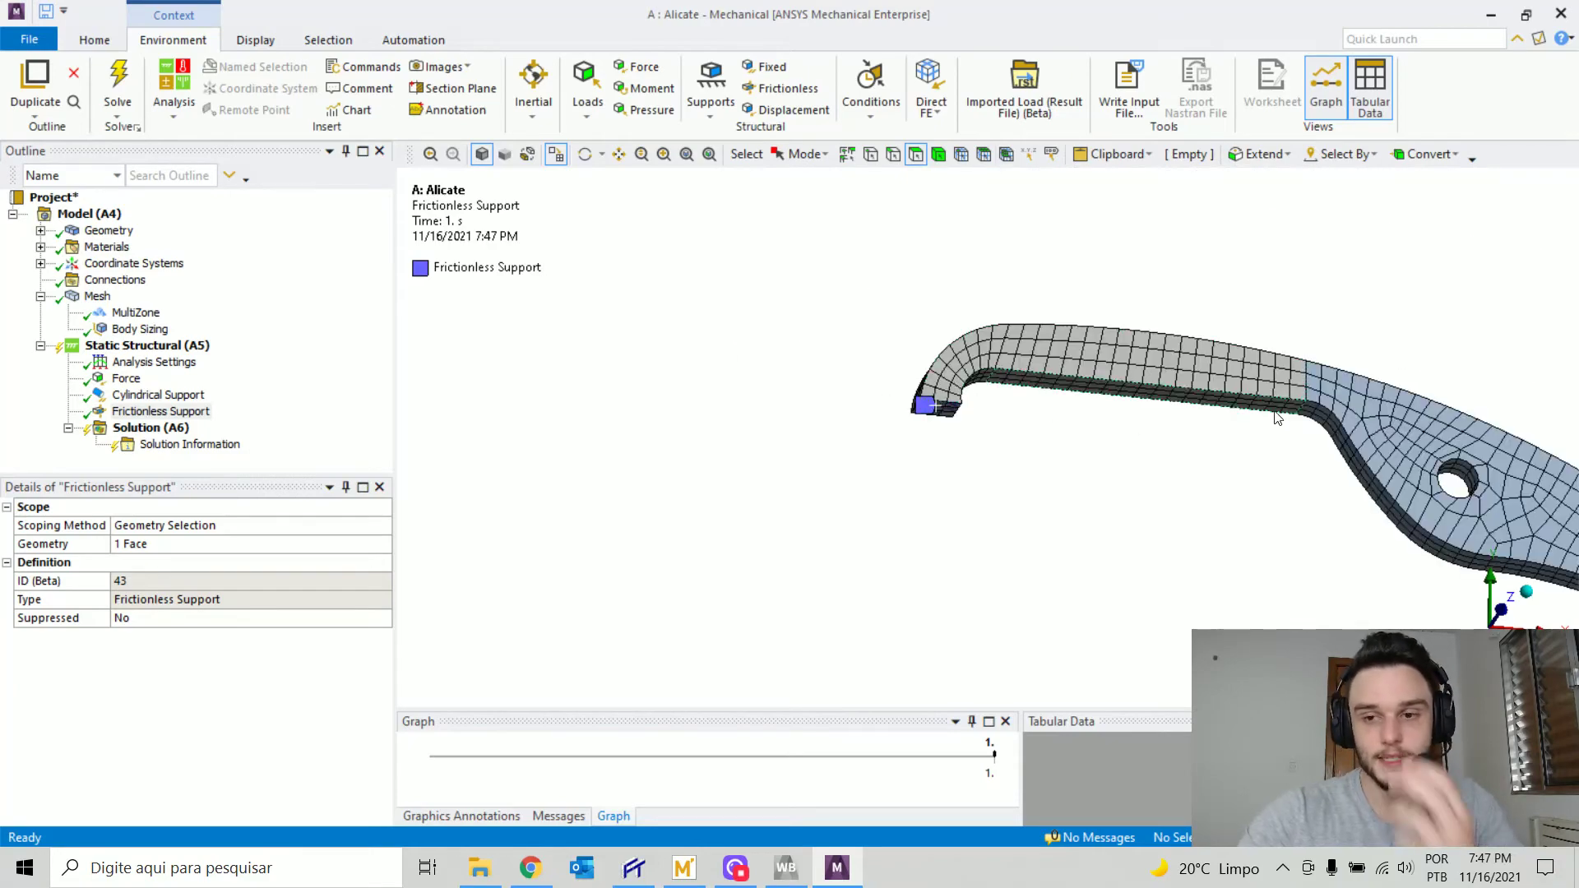
pyautogui.moveTo(1341, 403); pyautogui.dragTo(814, 562, button='middle')
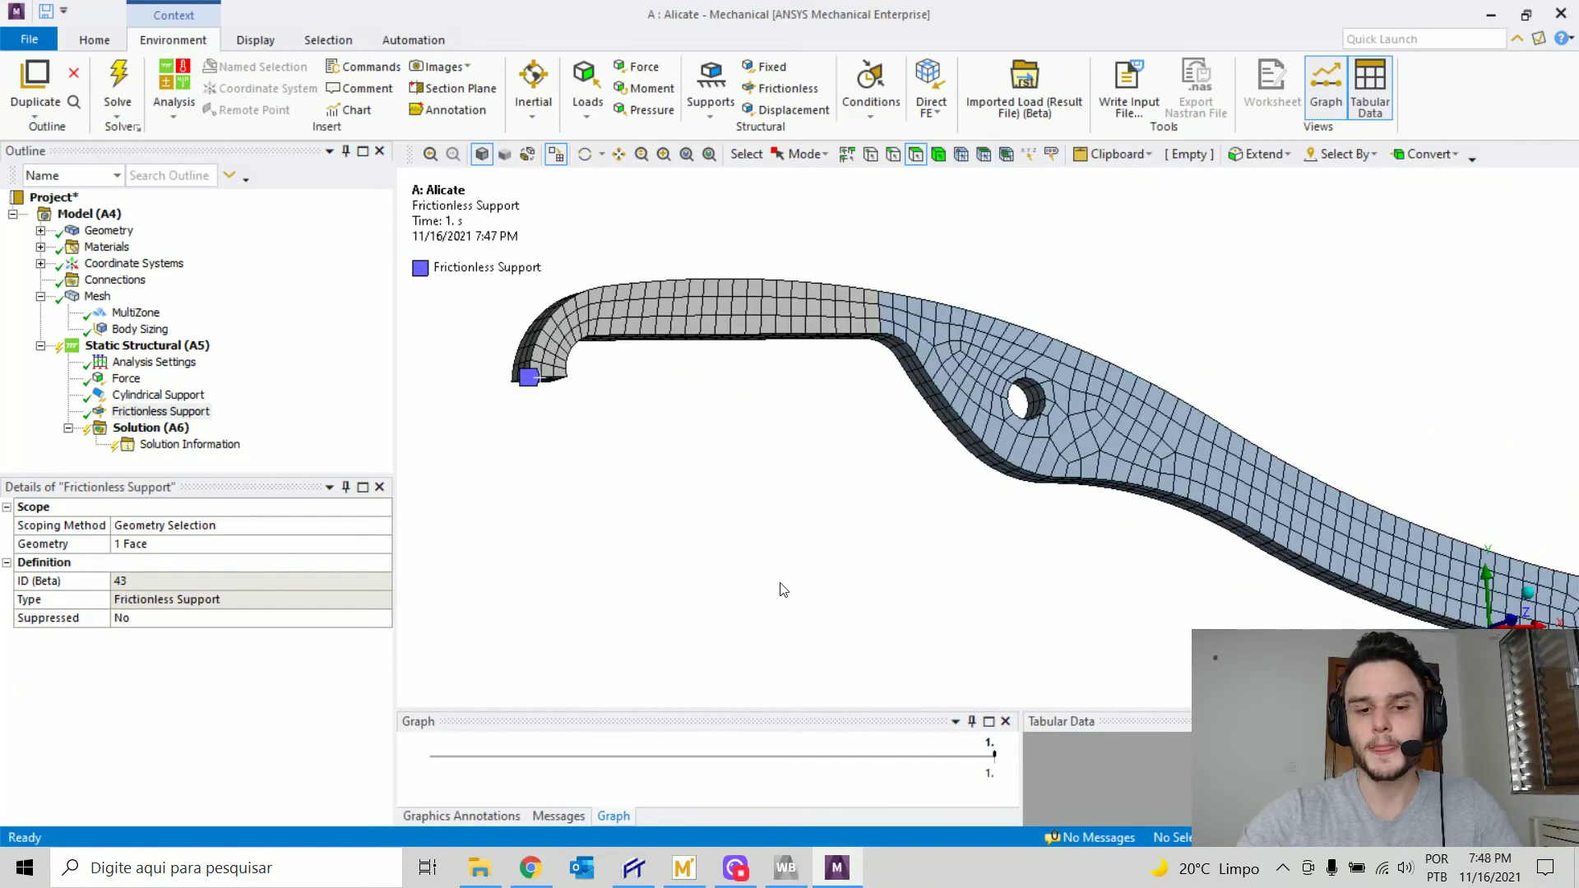
pyautogui.click(533, 868)
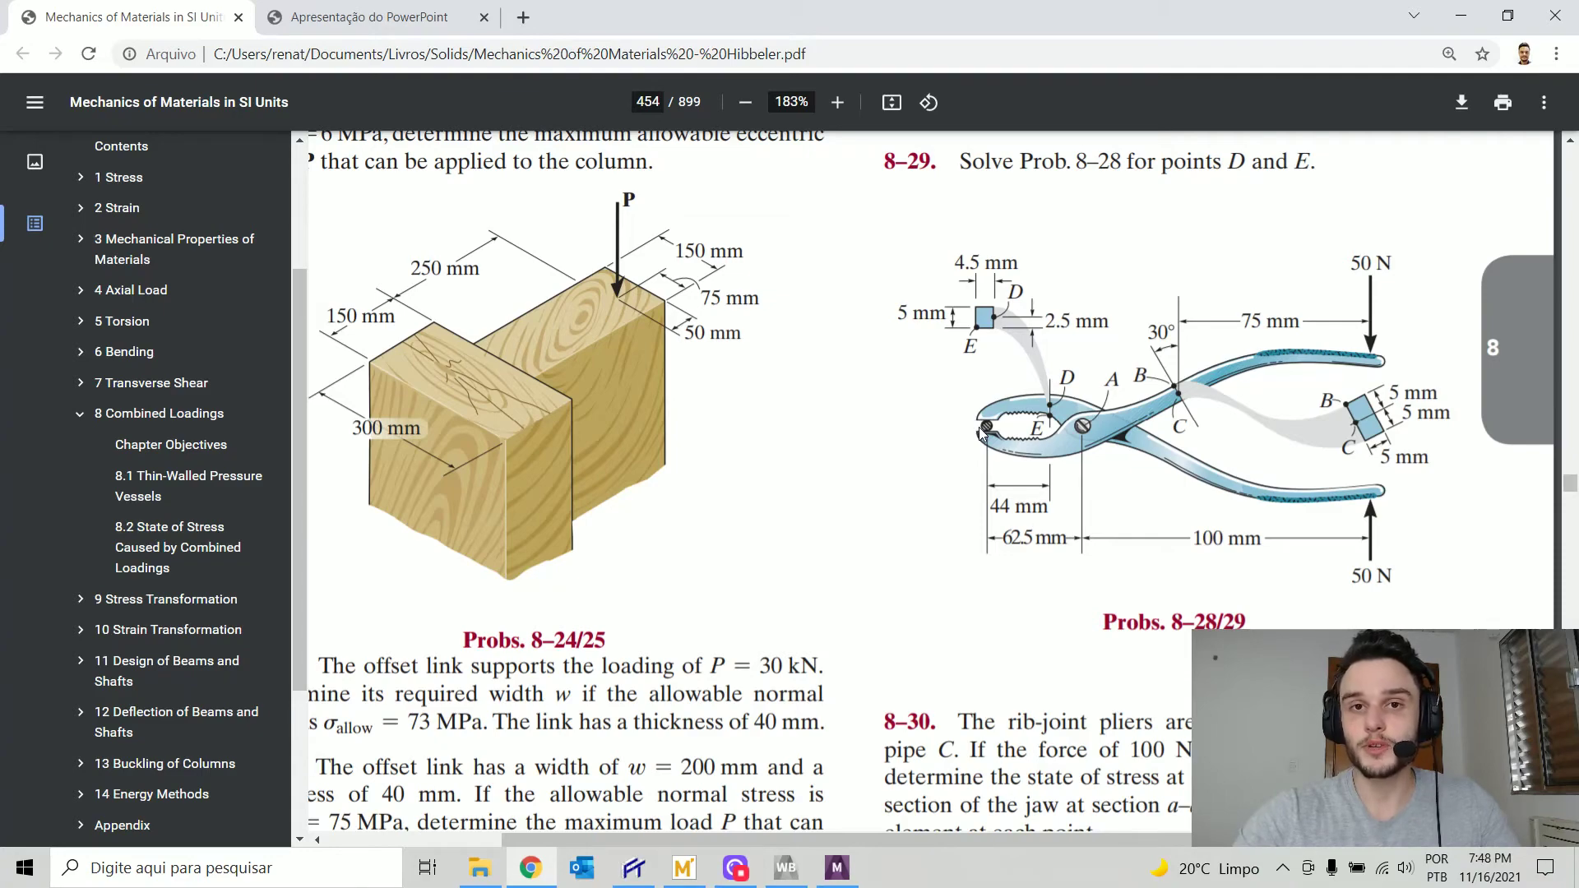
pyautogui.hotkey('alt', 'Tab')
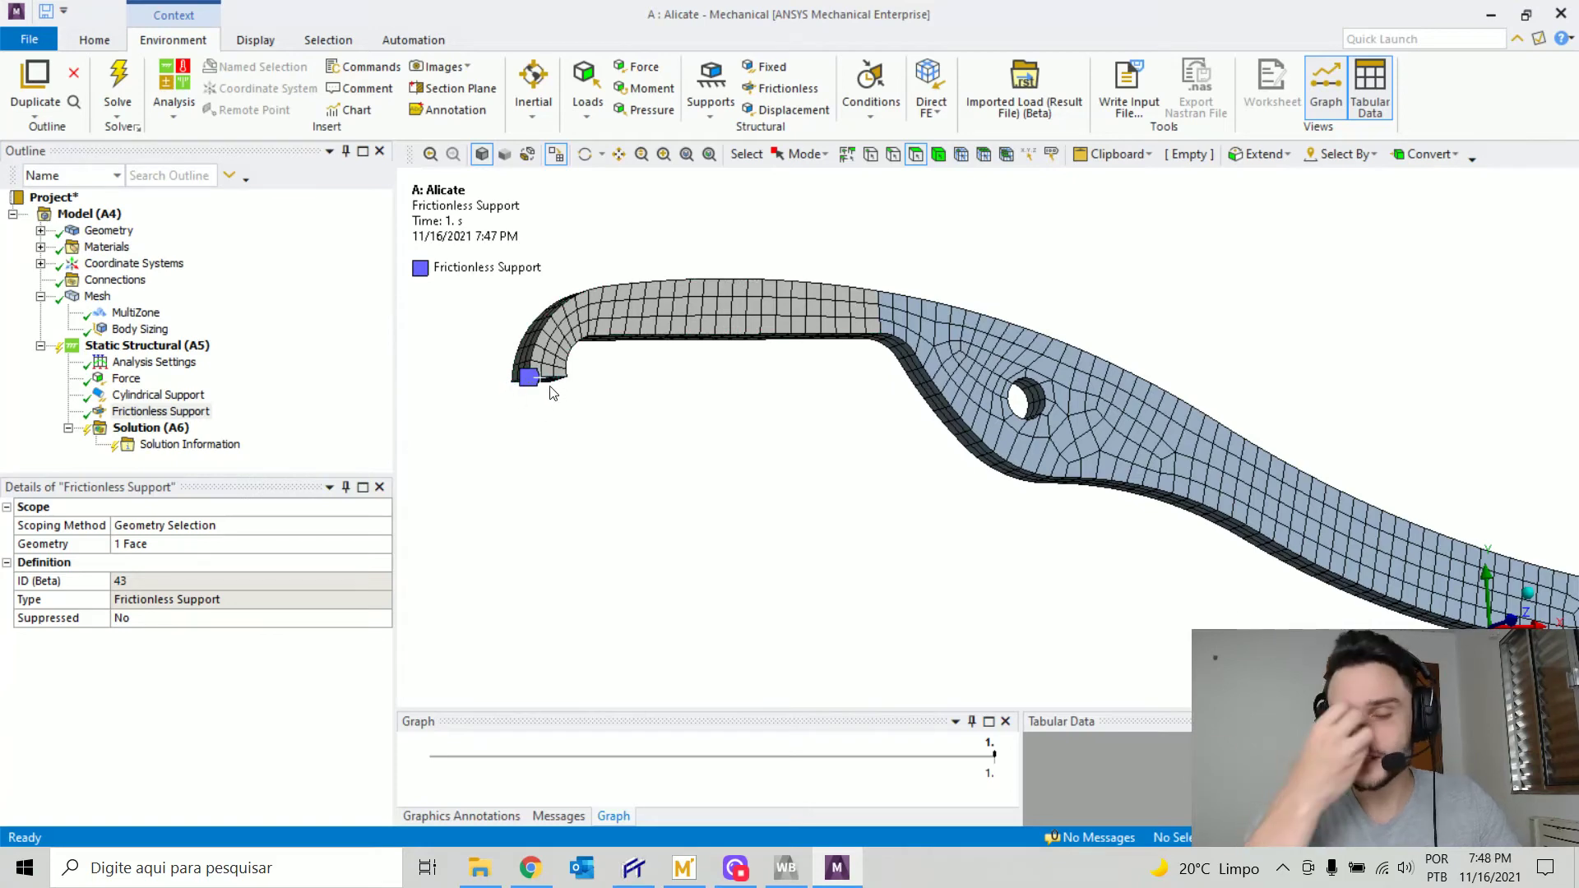
pyautogui.scroll(5, 525, 375)
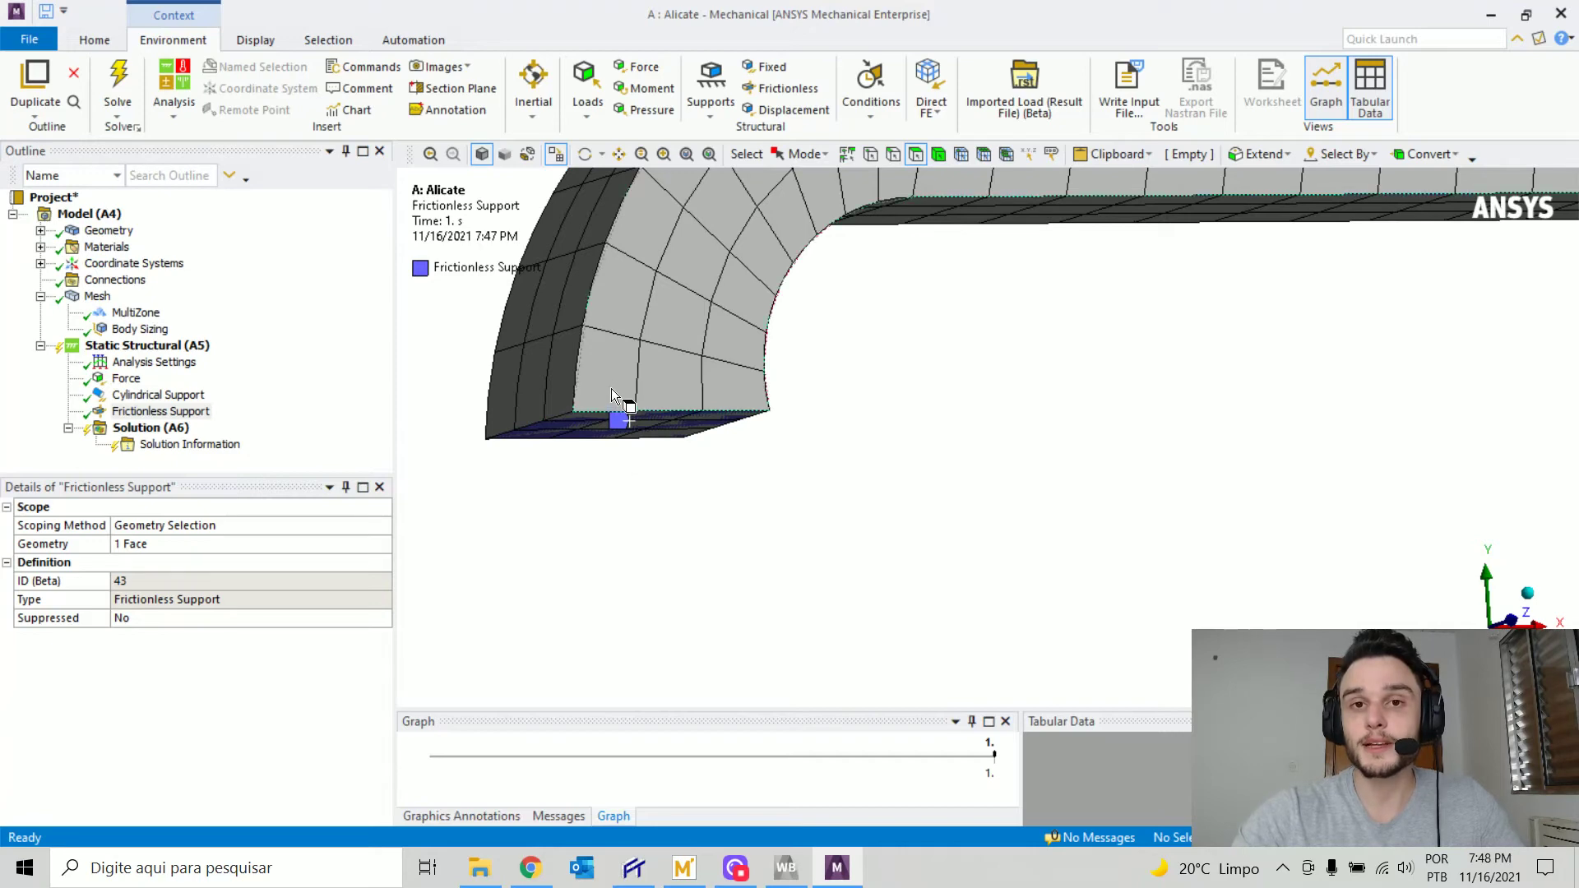
pyautogui.scroll(-2, 868, 475)
pyautogui.scroll(-3, 904, 475)
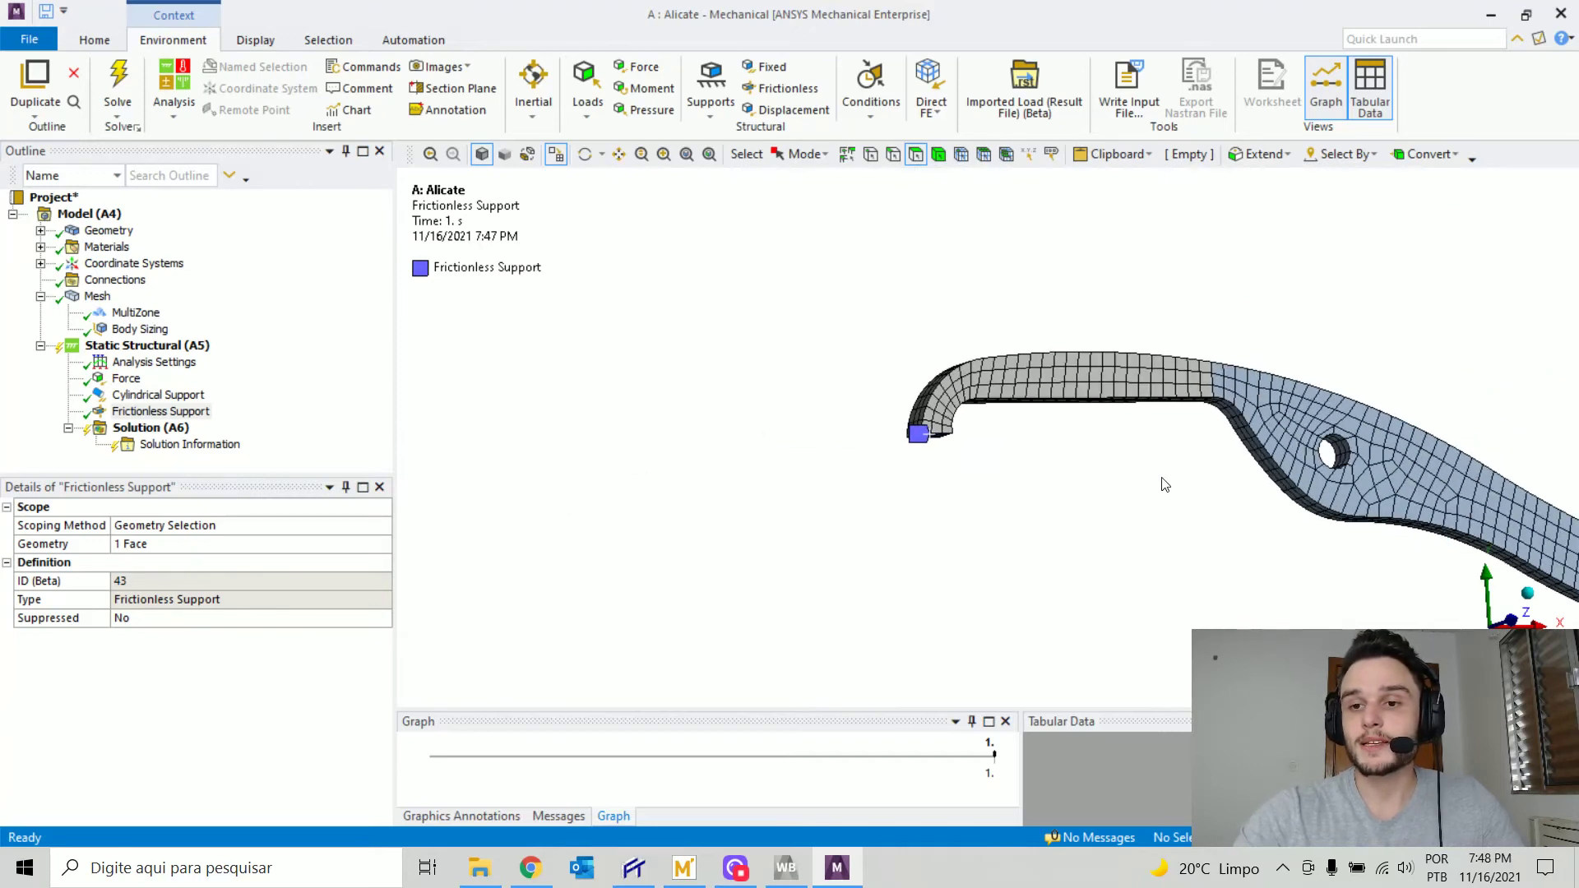
# - Review the applied force, the cylindrical support at the pivot hole and the frictionless support at the jaw tip on the meshed part
pyautogui.scroll(6, 940, 295)
pyautogui.scroll(-5, 892, 379)
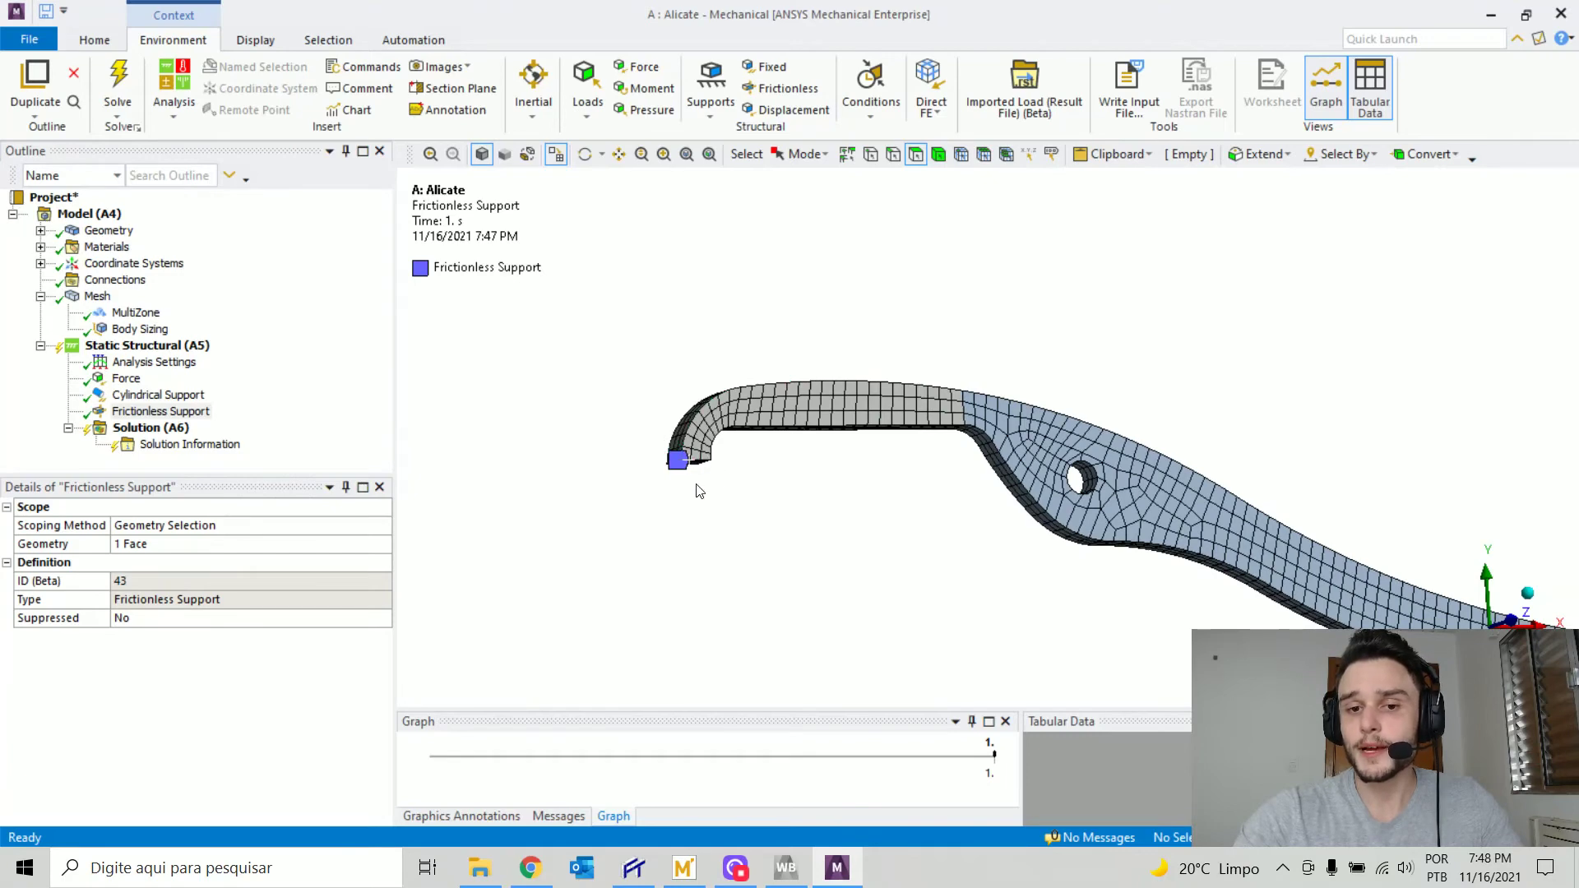
pyautogui.moveTo(1168, 511); pyautogui.dragTo(1010, 409, button='middle')
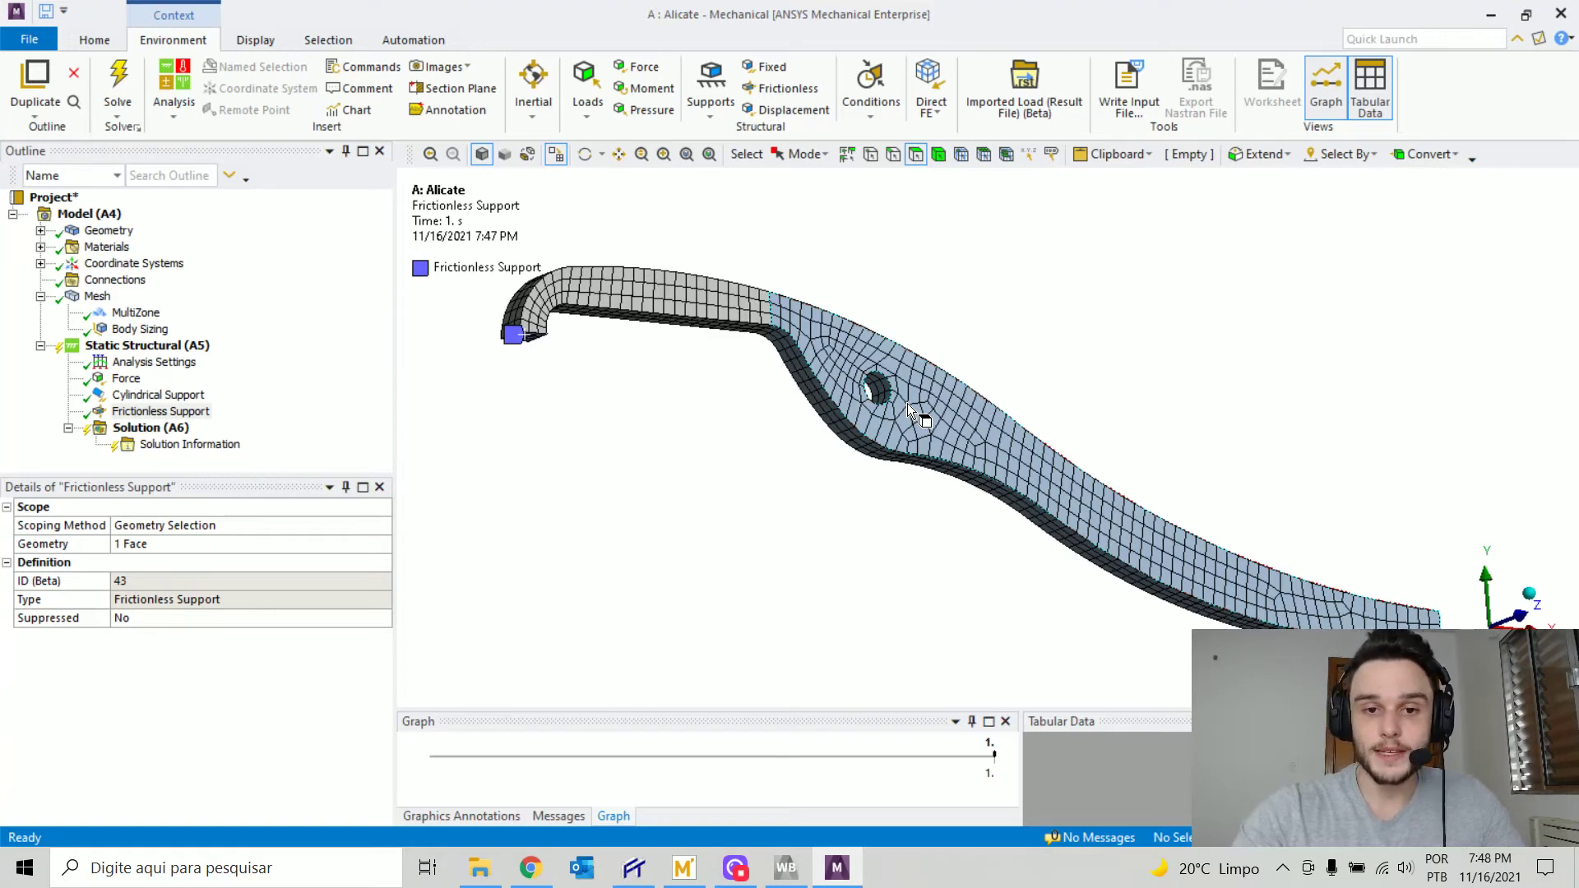
pyautogui.moveTo(935, 413)
pyautogui.keyDown('ctrl'); pyautogui.mouseDown(button='middle')
pyautogui.moveTo(933, 399)
pyautogui.moveTo(921, 437)
pyautogui.mouseUp(button='middle'); pyautogui.keyUp('ctrl')
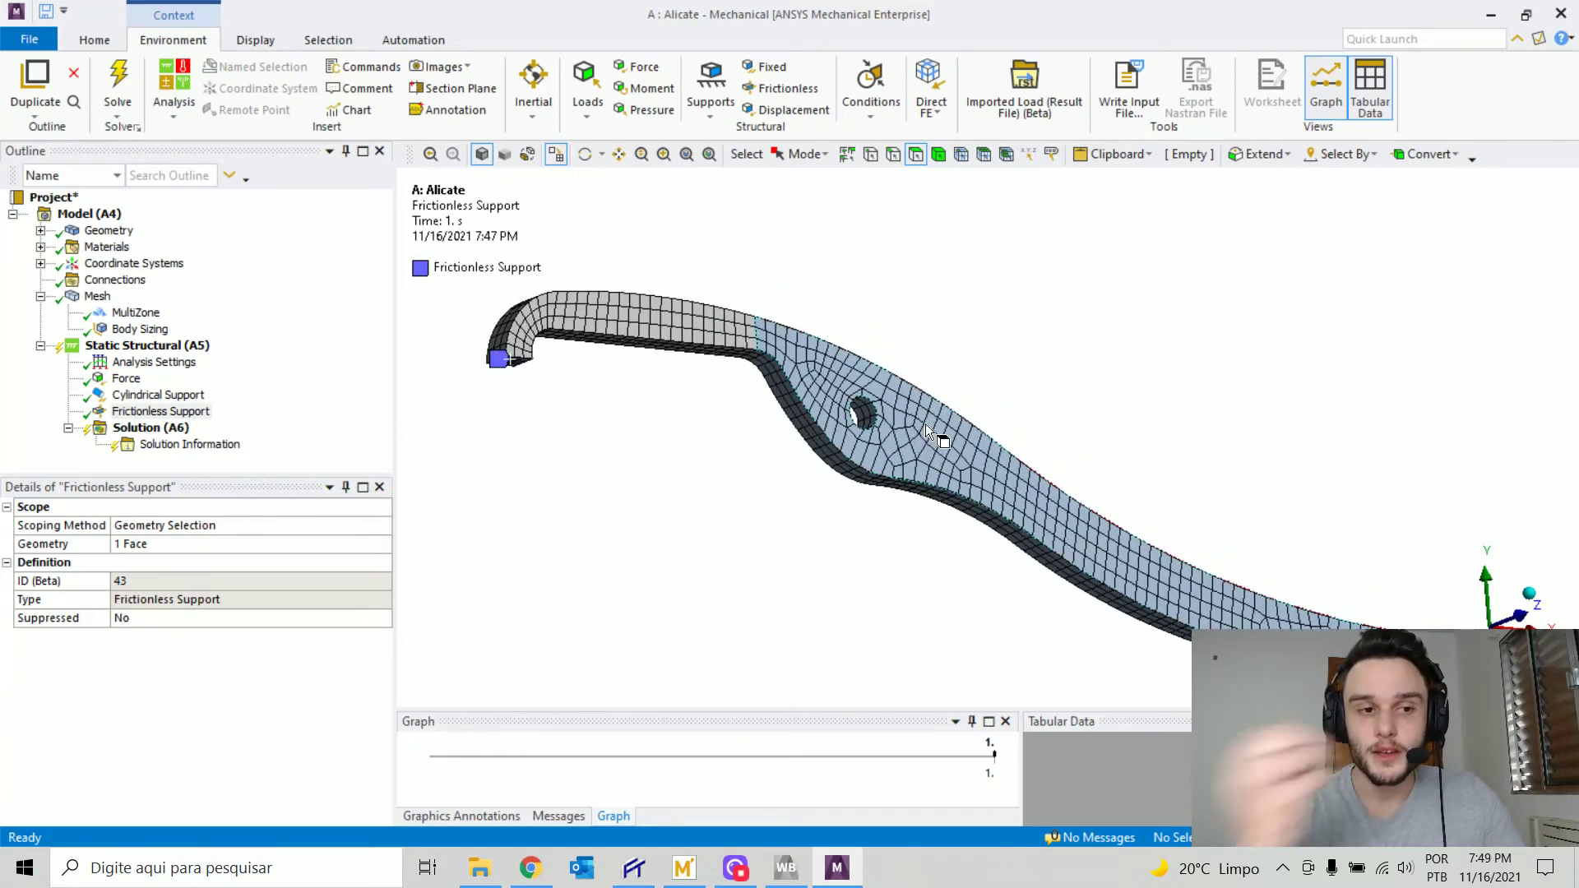
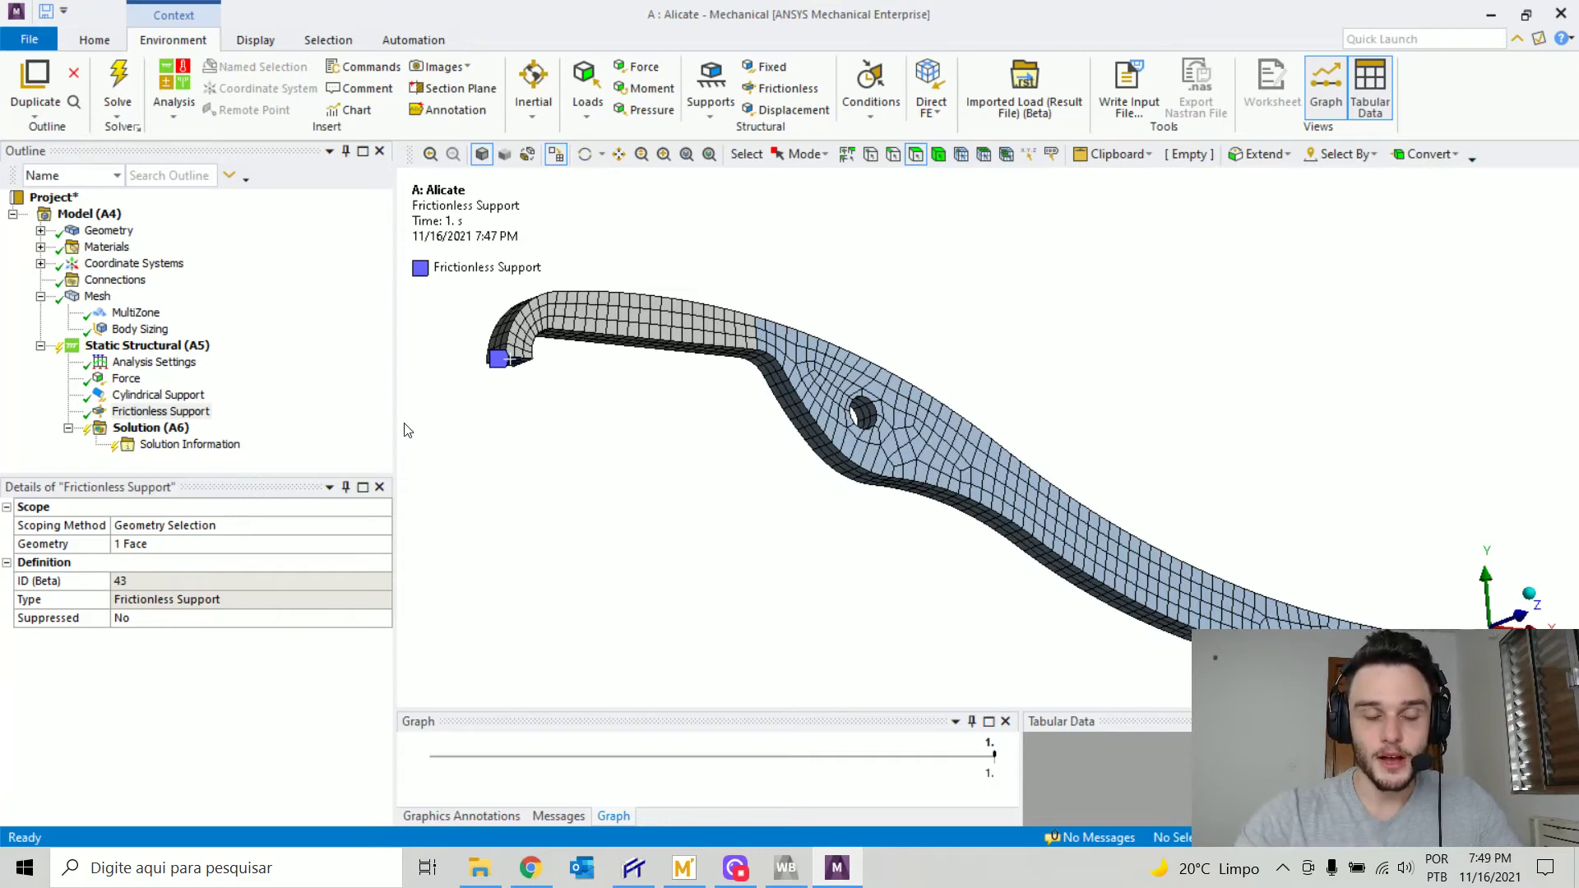
pyautogui.click(128, 379)
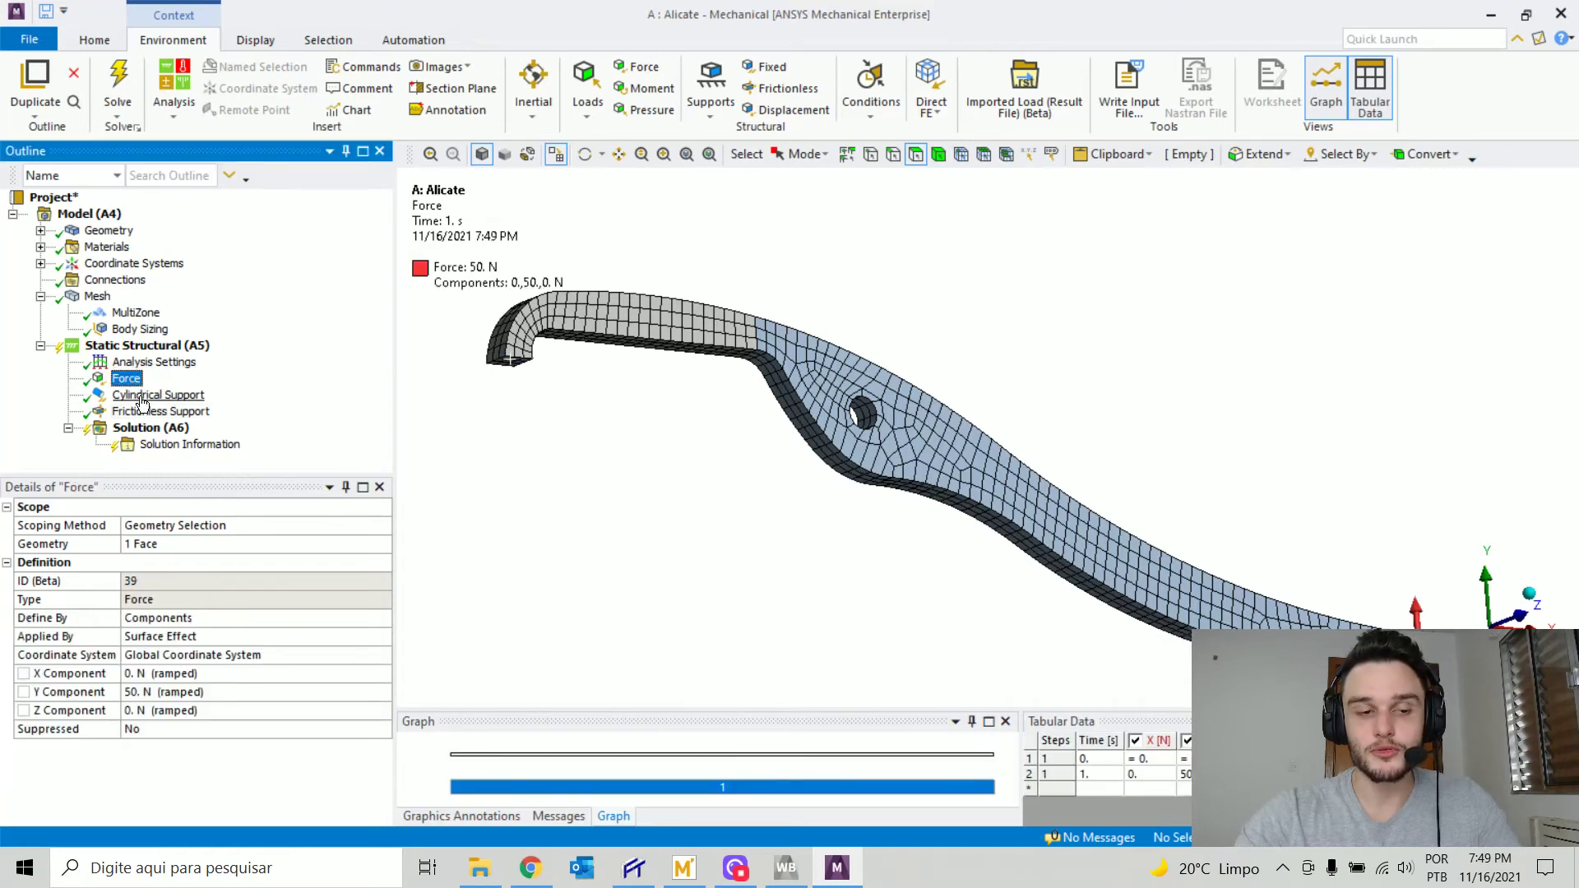
pyautogui.keyDown('ctrl'); pyautogui.moveTo(1192, 474); pyautogui.dragTo(1202, 378, button='middle'); pyautogui.keyUp('ctrl')
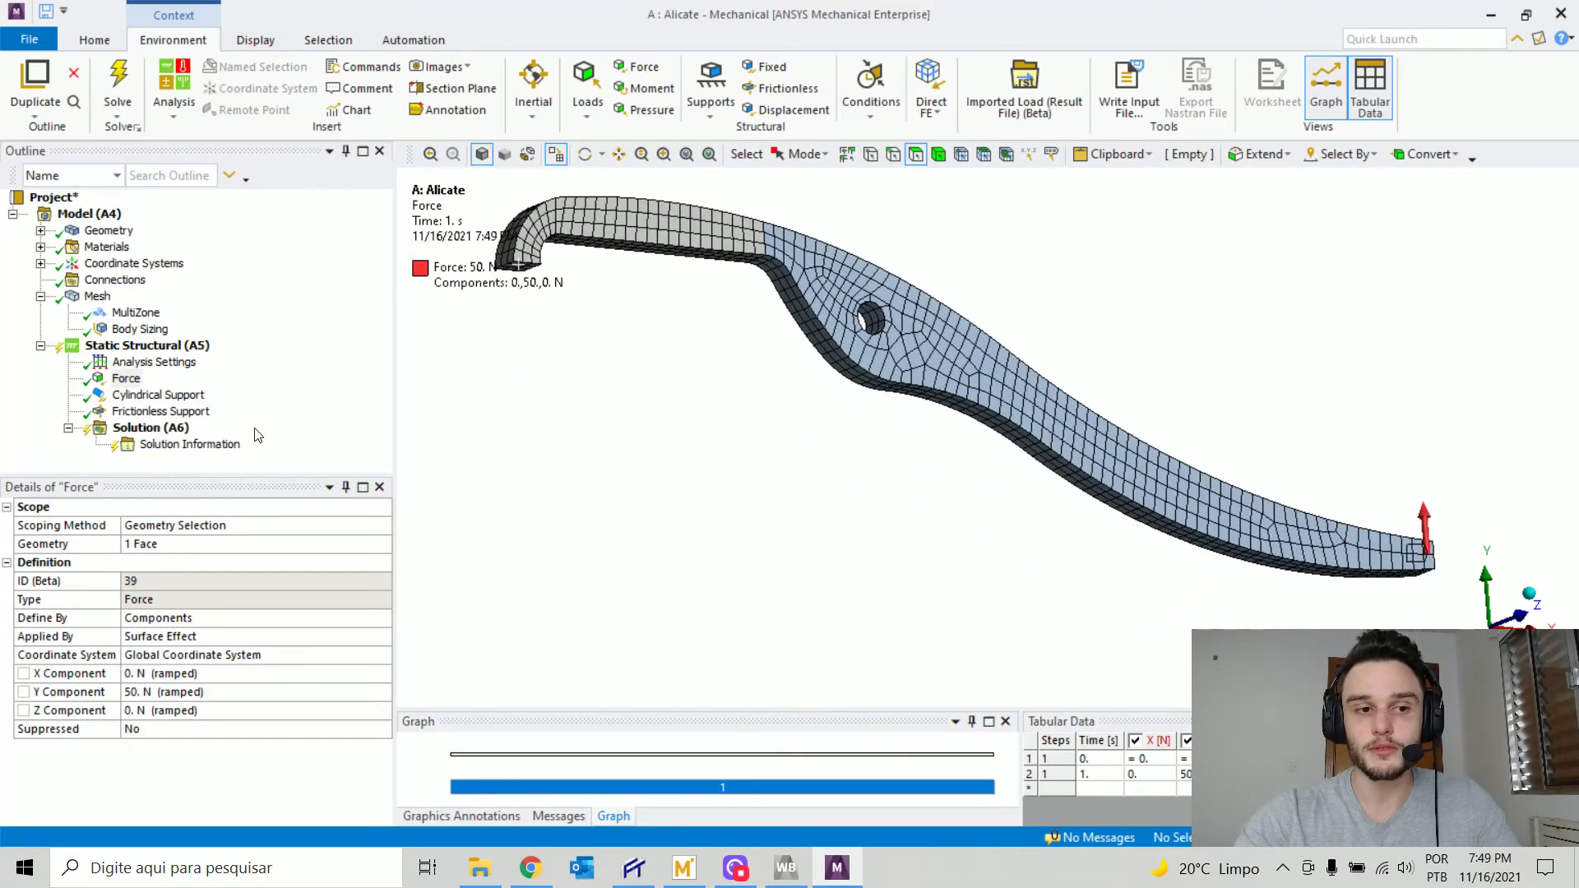
pyautogui.click(156, 397)
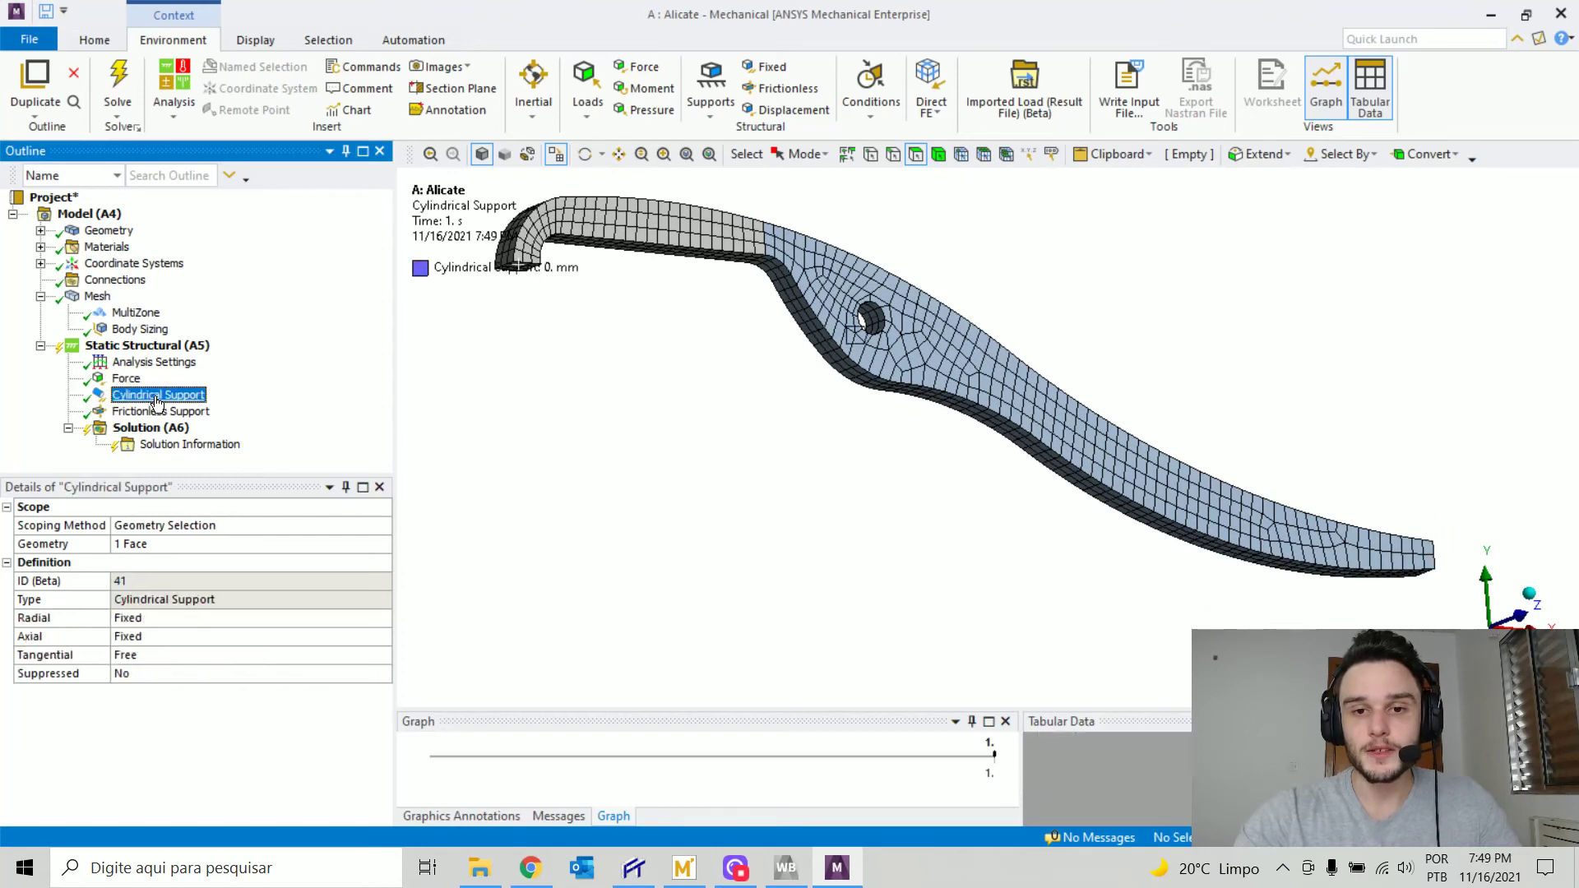
pyautogui.click(865, 316)
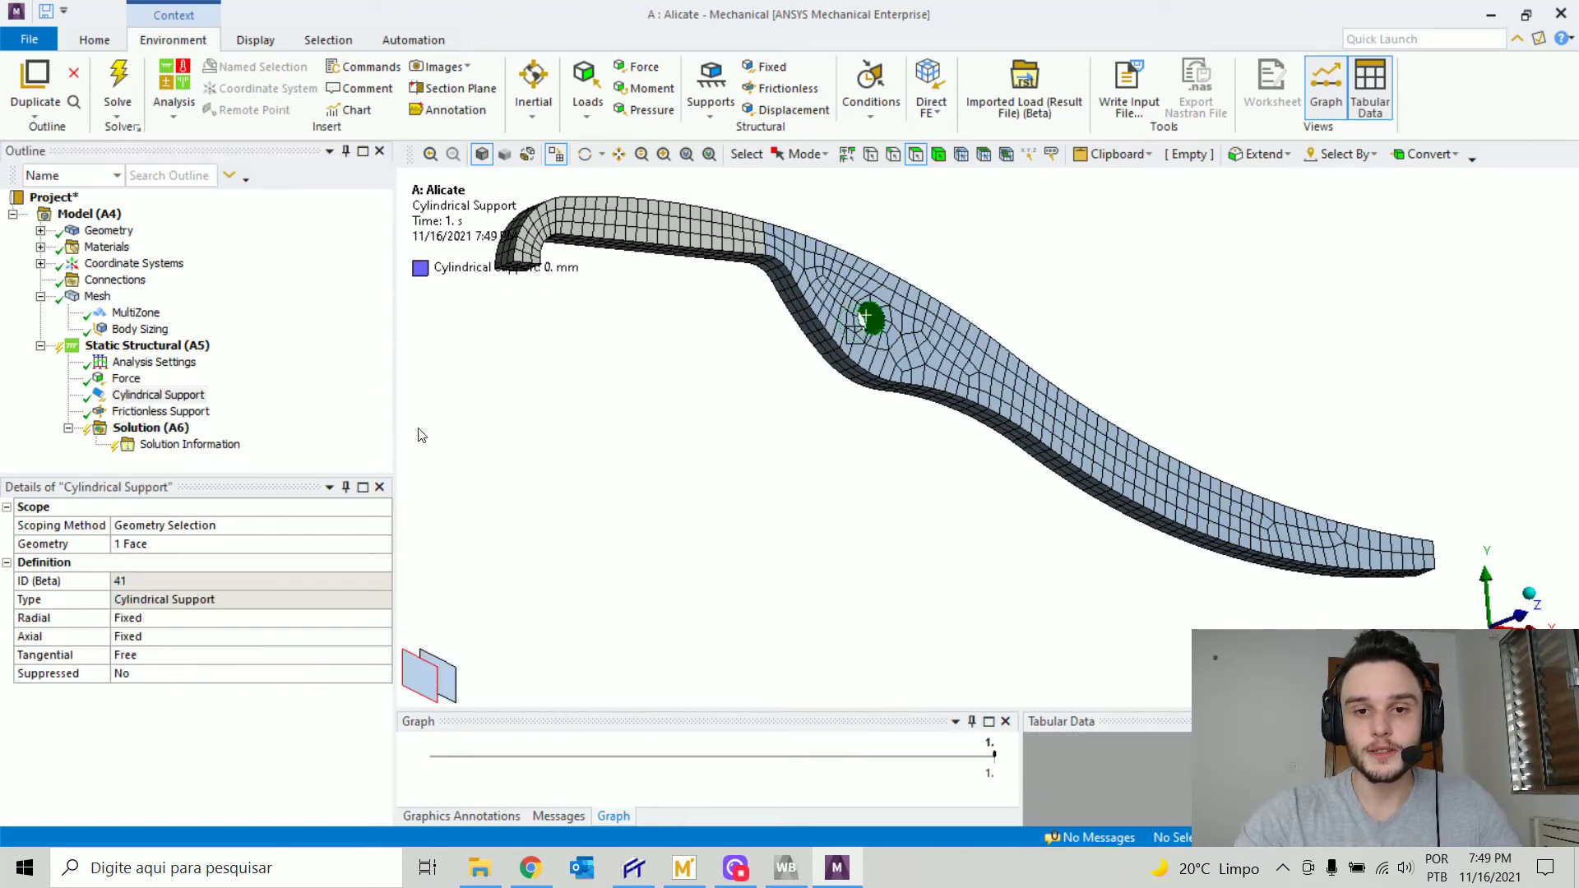
pyautogui.click(161, 411)
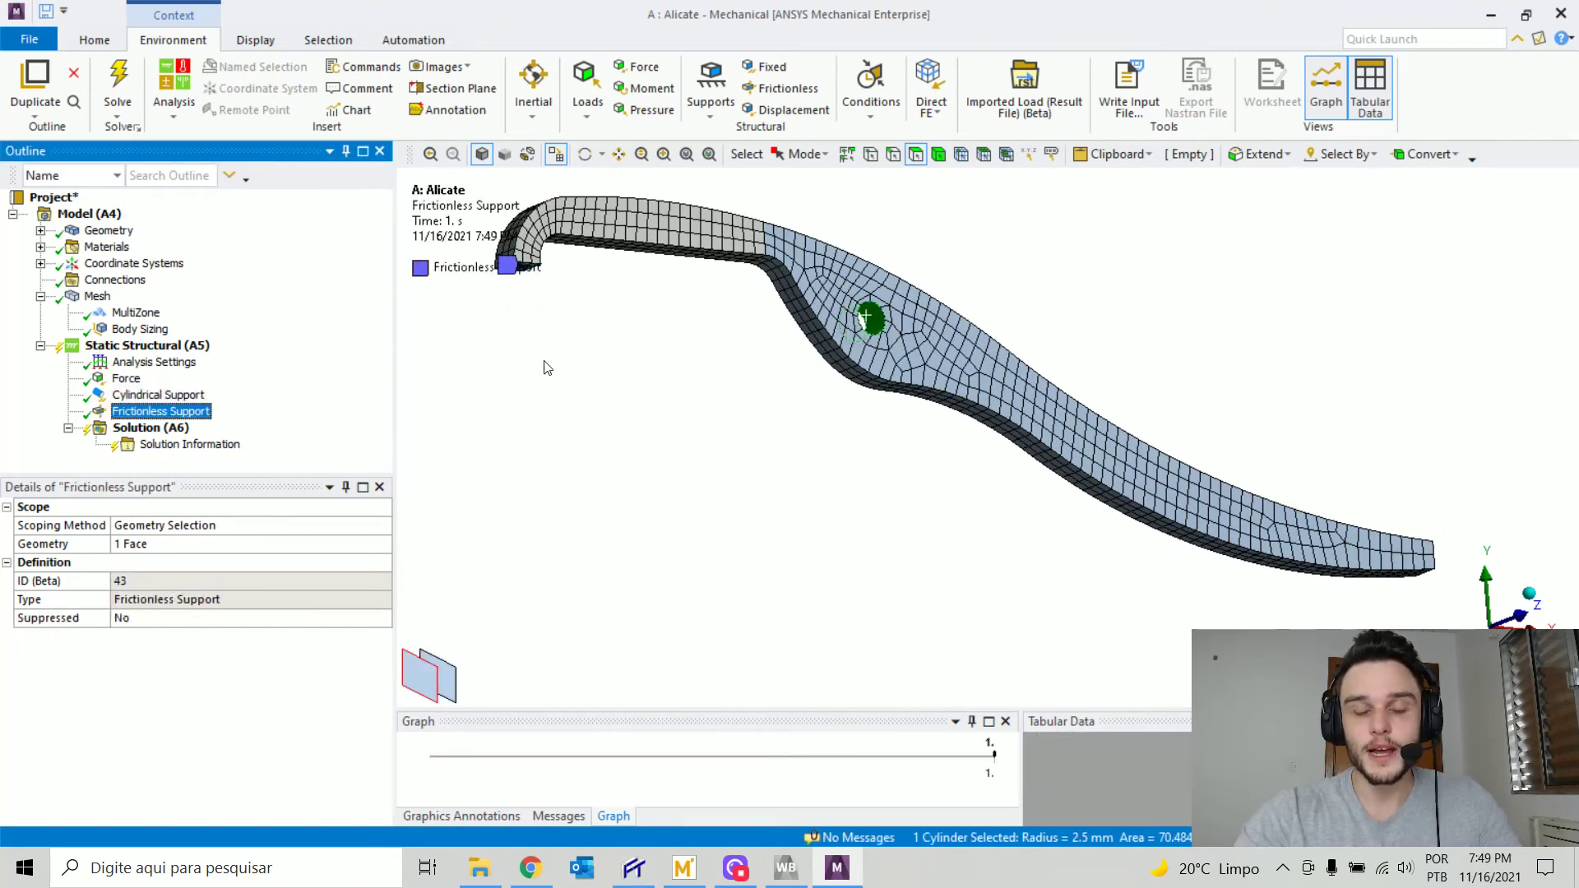
pyautogui.click(553, 458)
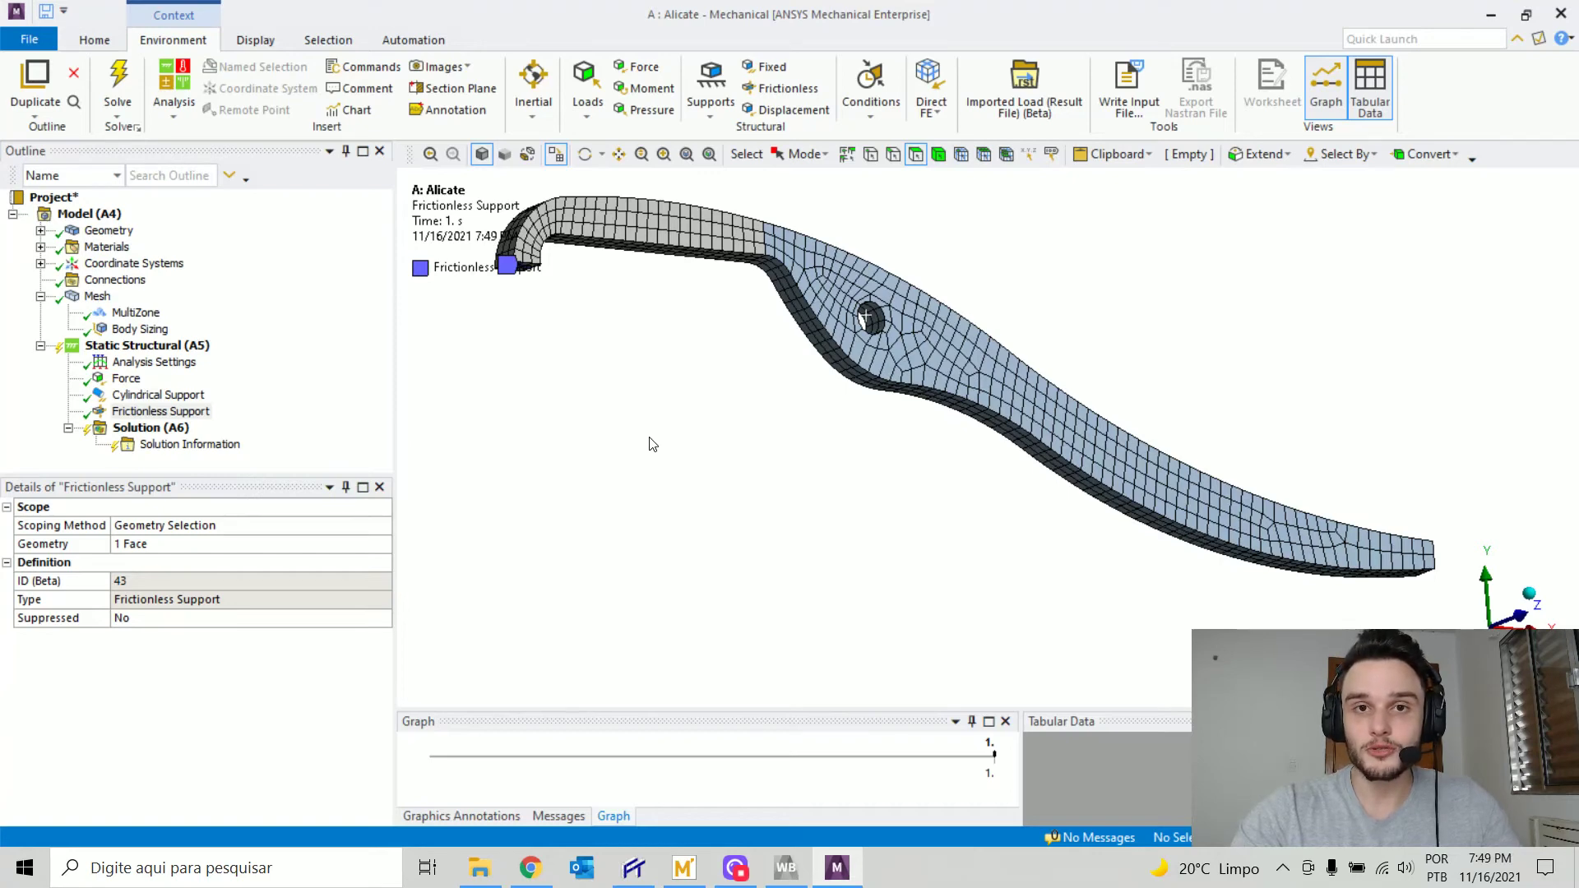
# - Add a Total Deformation result to the static structural solution
pyautogui.click(165, 436)
pyautogui.rightClick(167, 444)
pyautogui.moveTo(271, 449)
pyautogui.moveTo(477, 454)
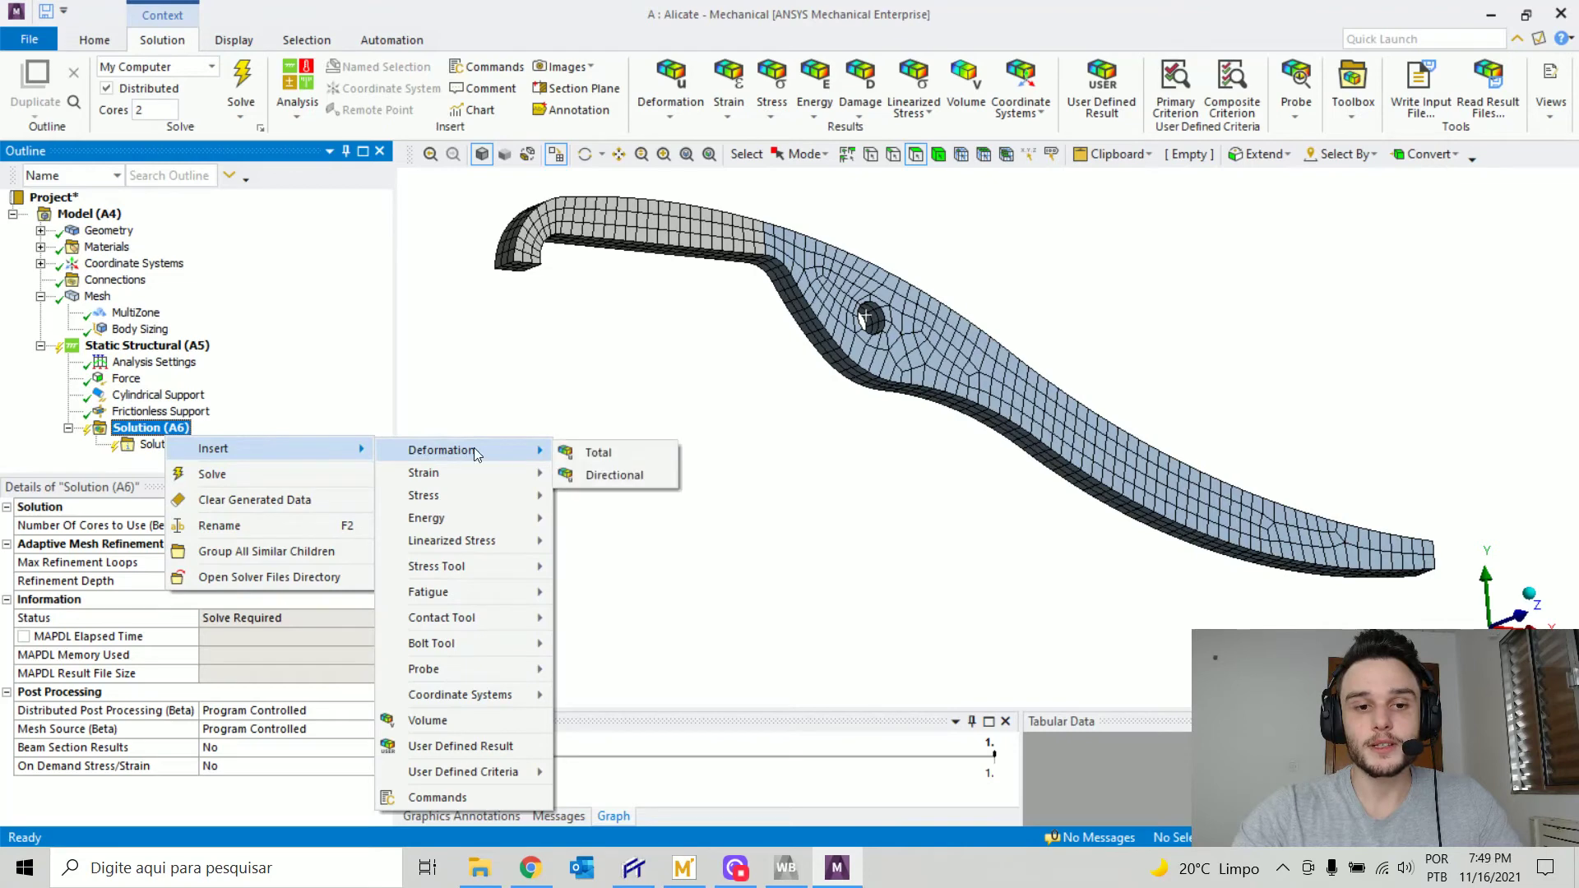
pyautogui.click(598, 452)
# - Add an Equivalent (von-Mises) Stress result to the solution and solve the analysis
pyautogui.rightClick(198, 432)
pyautogui.moveTo(260, 437)
pyautogui.moveTo(505, 486)
pyautogui.click(633, 493)
pyautogui.rightClick(203, 413)
pyautogui.click(667, 439)
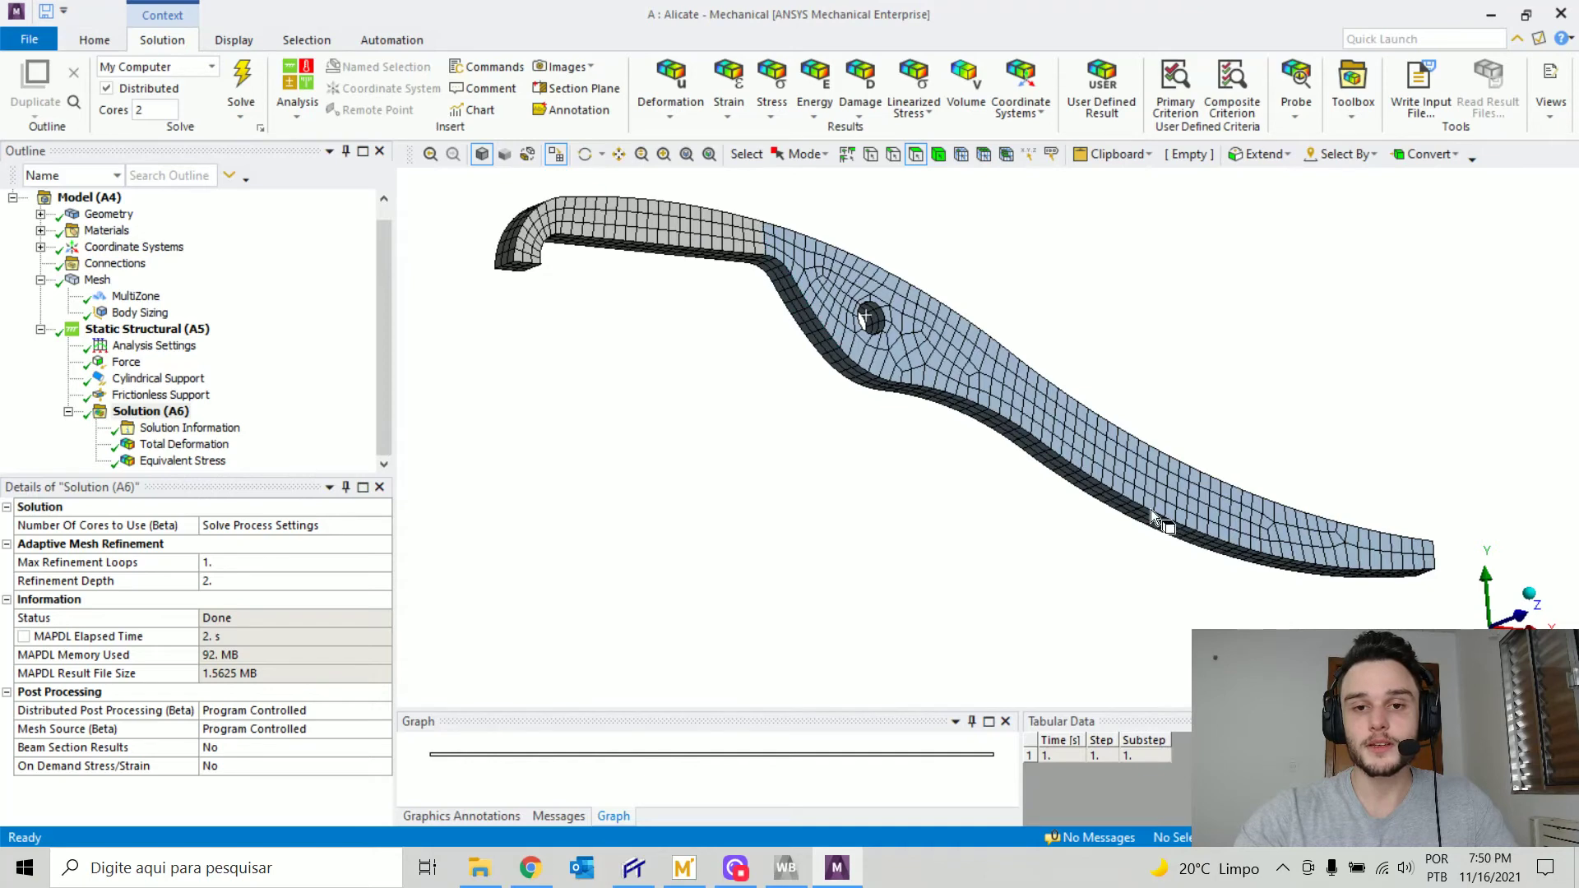
# - Examine the Total Deformation contour from the jaw tip to the handle end
pyautogui.keyDown('ctrl'); pyautogui.moveTo(918, 317); pyautogui.dragTo(798, 372, button='middle'); pyautogui.keyUp('ctrl')
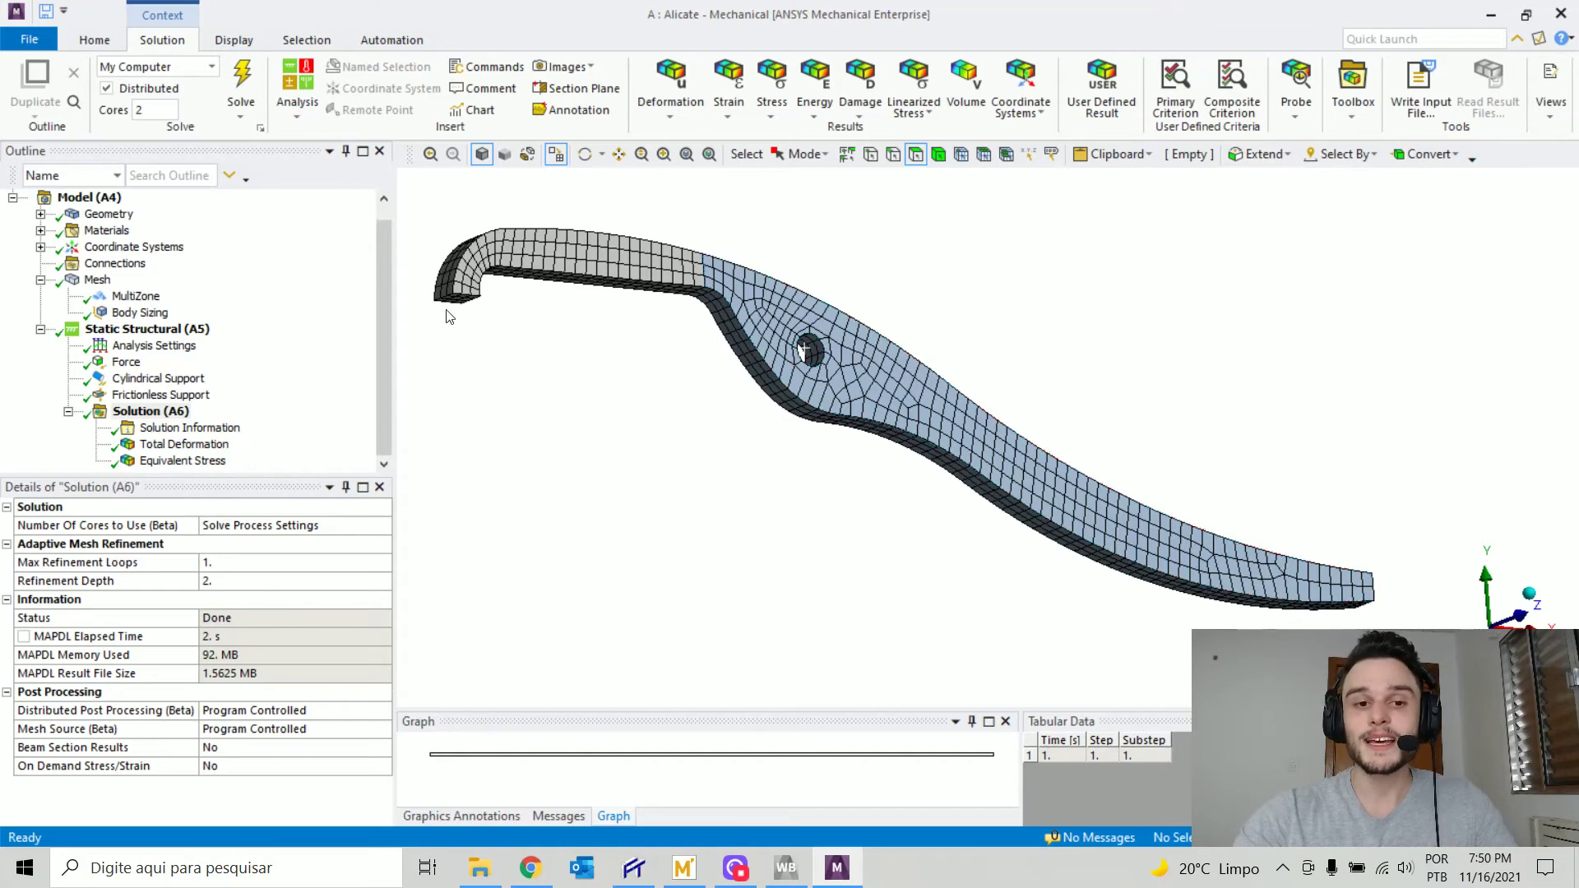
pyautogui.click(215, 445)
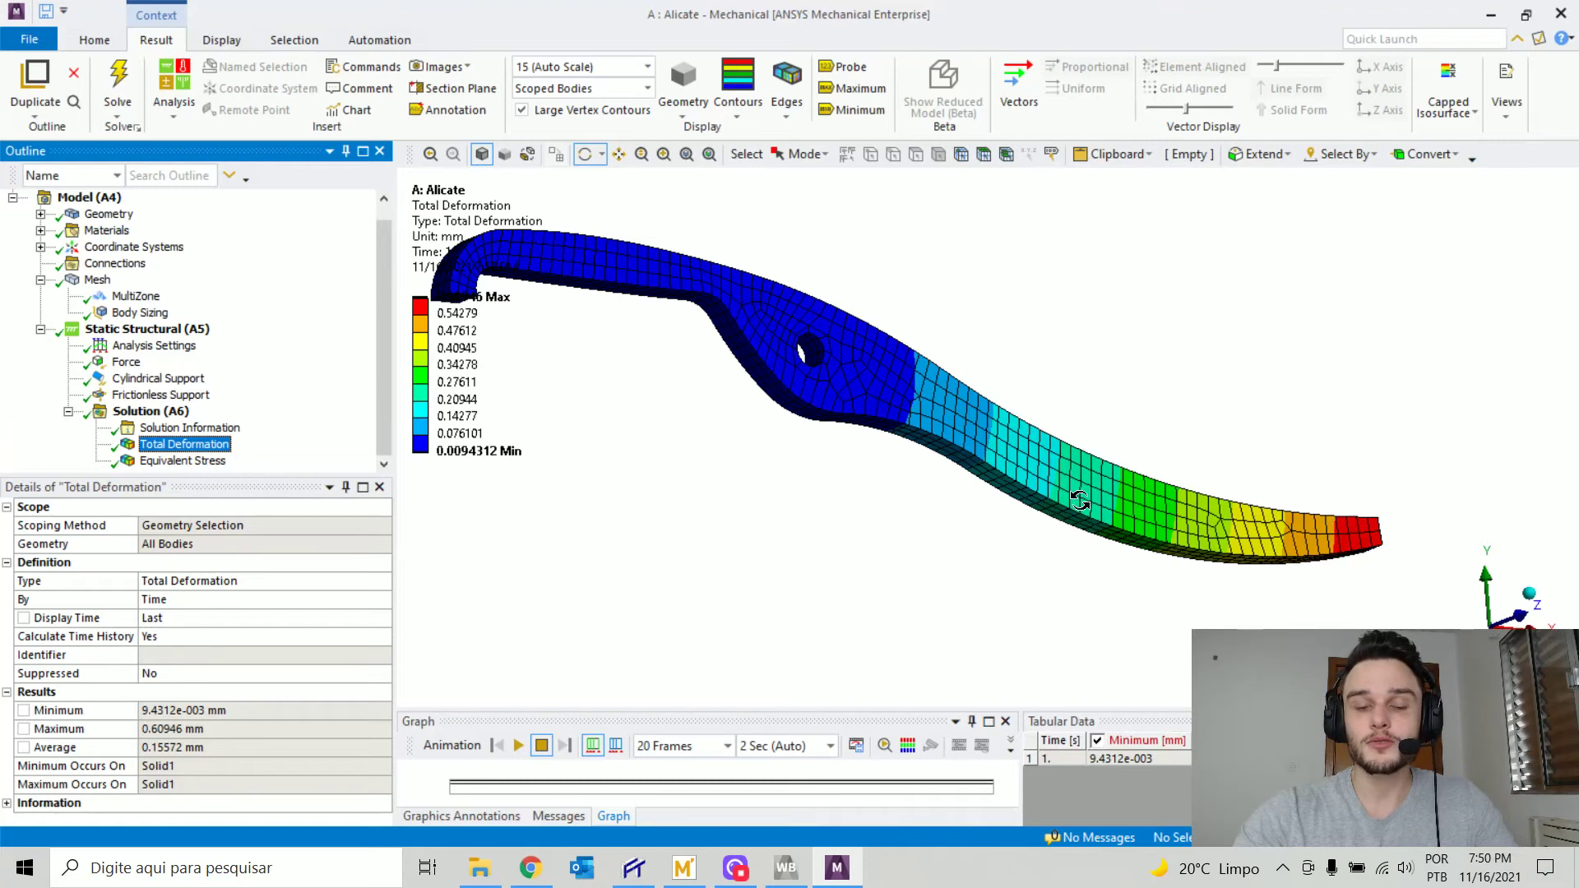
pyautogui.moveTo(1082, 499); pyautogui.dragTo(535, 483)
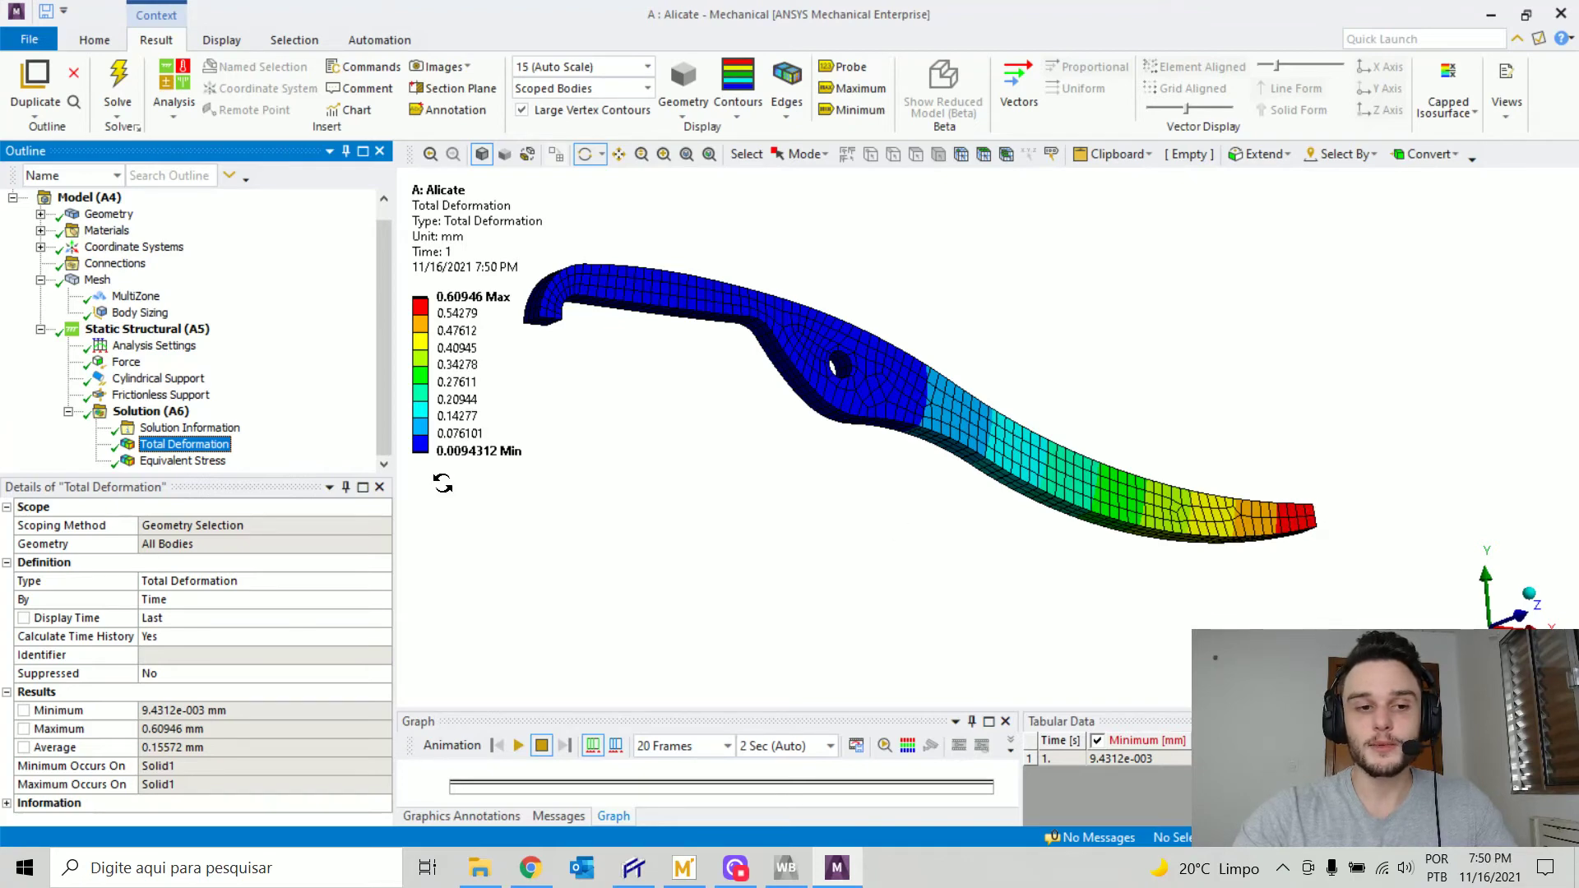
# - Display the Equivalent Stress result and mark the location of its maximum with an annotation
pyautogui.click(174, 461)
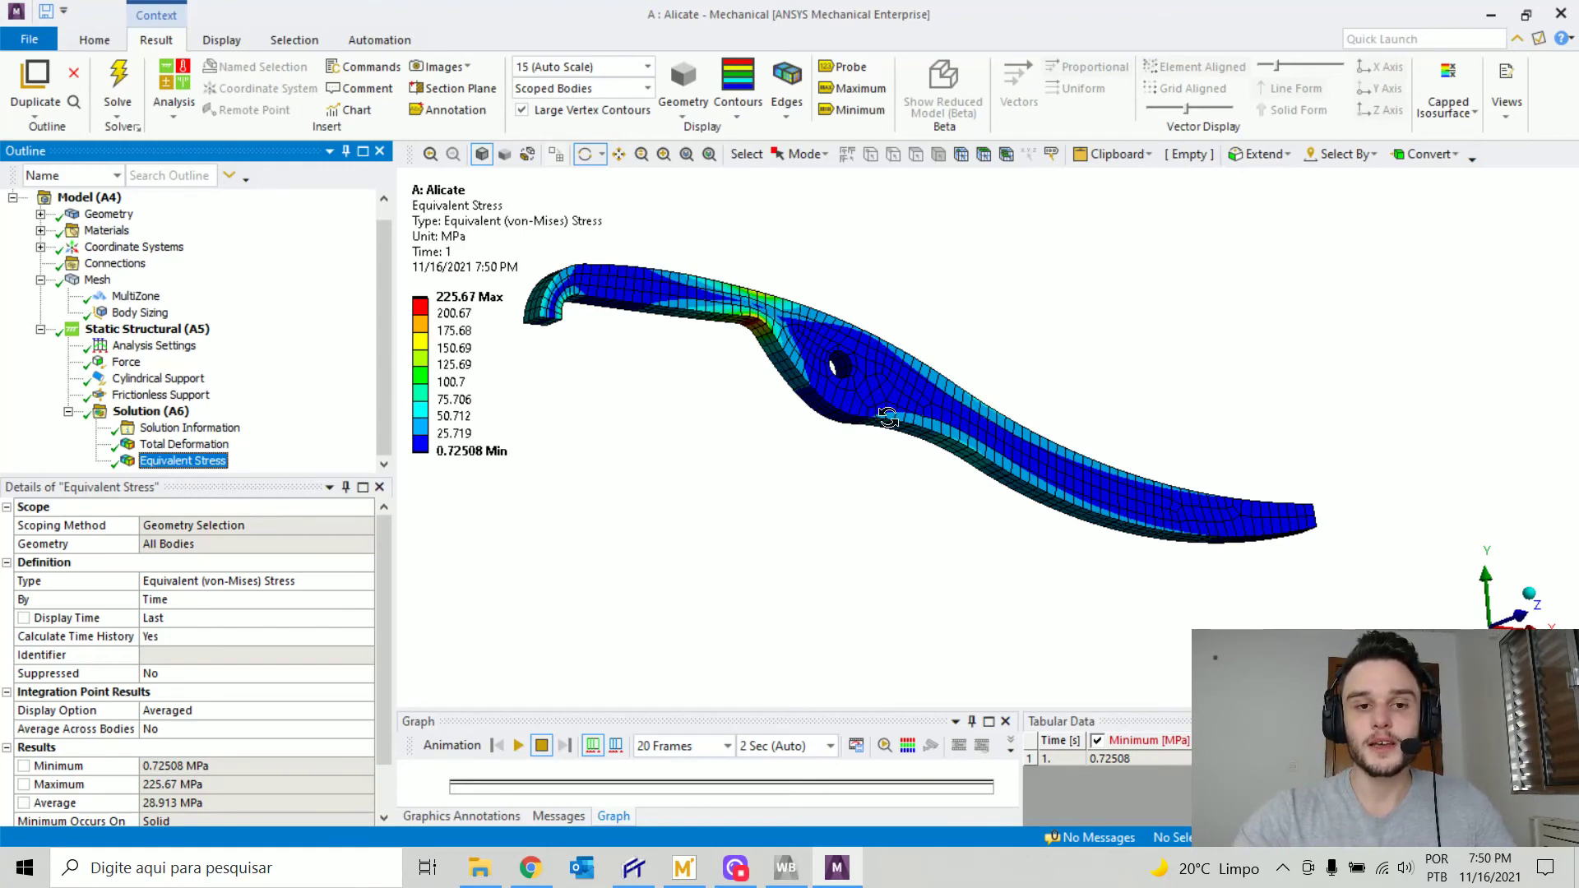
pyautogui.moveTo(877, 393)
pyautogui.mouseDown()
pyautogui.moveTo(886, 405)
pyautogui.moveTo(856, 392)
pyautogui.mouseUp()
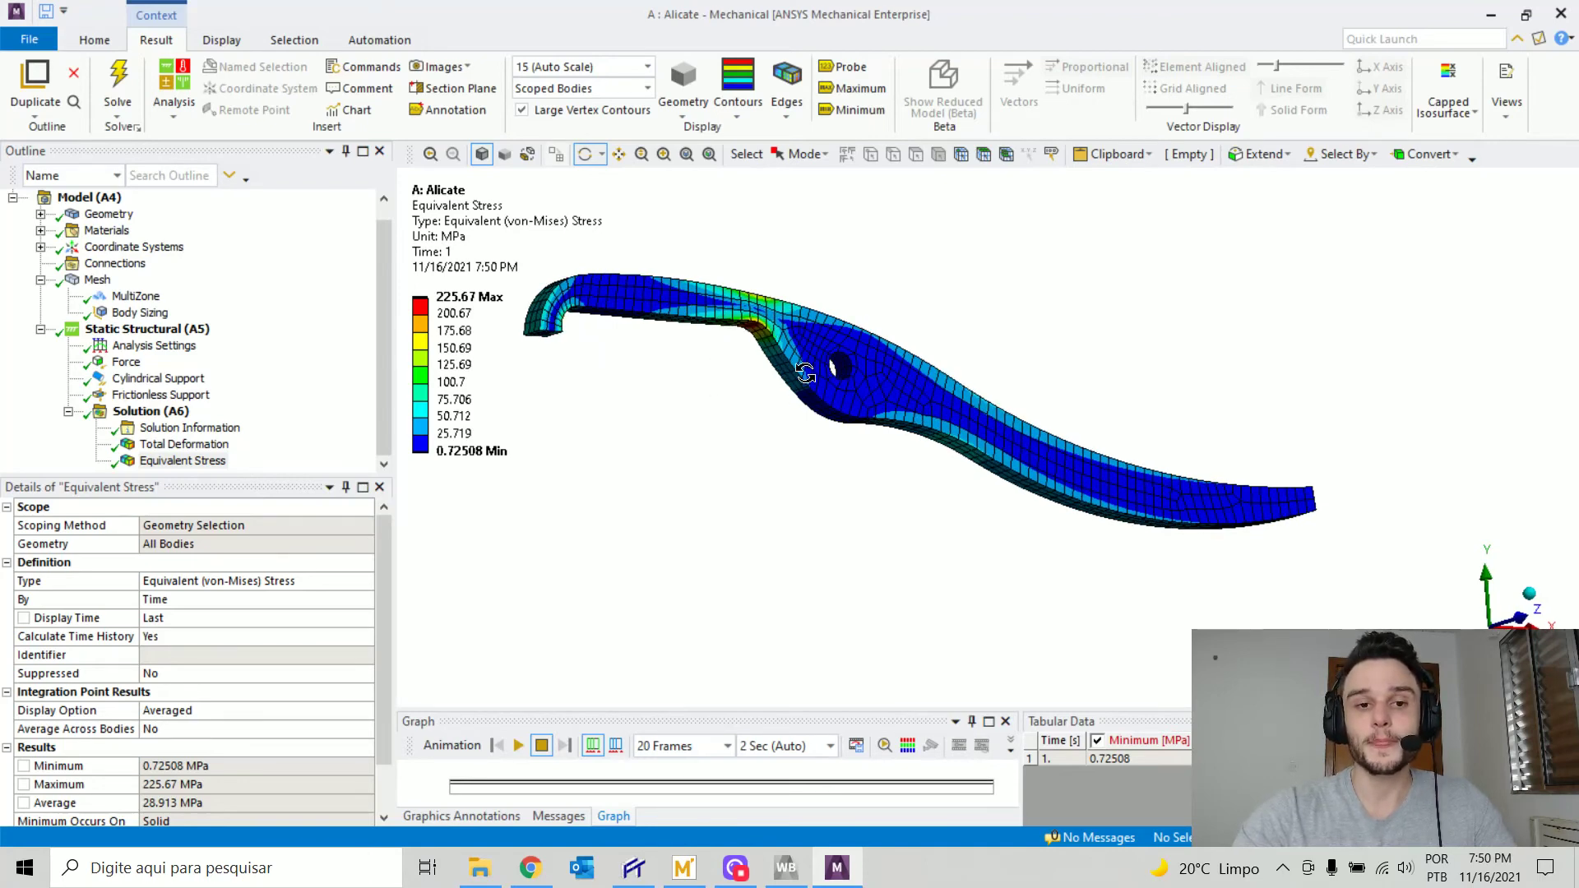
pyautogui.click(451, 297)
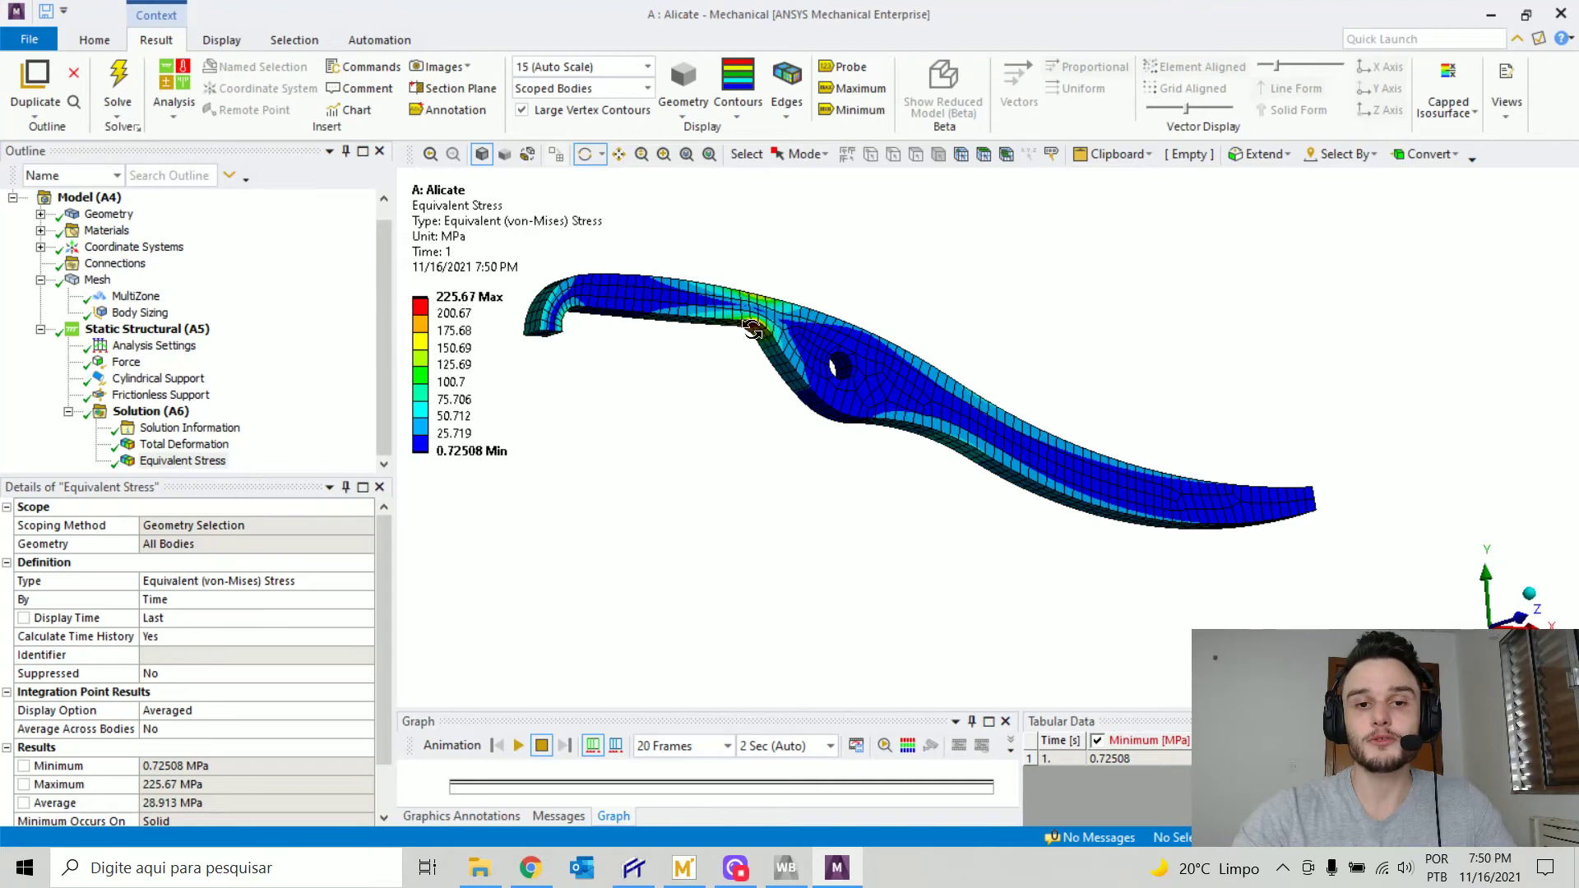
pyautogui.scroll(8, 760, 336)
pyautogui.moveTo(840, 369); pyautogui.dragTo(831, 261)
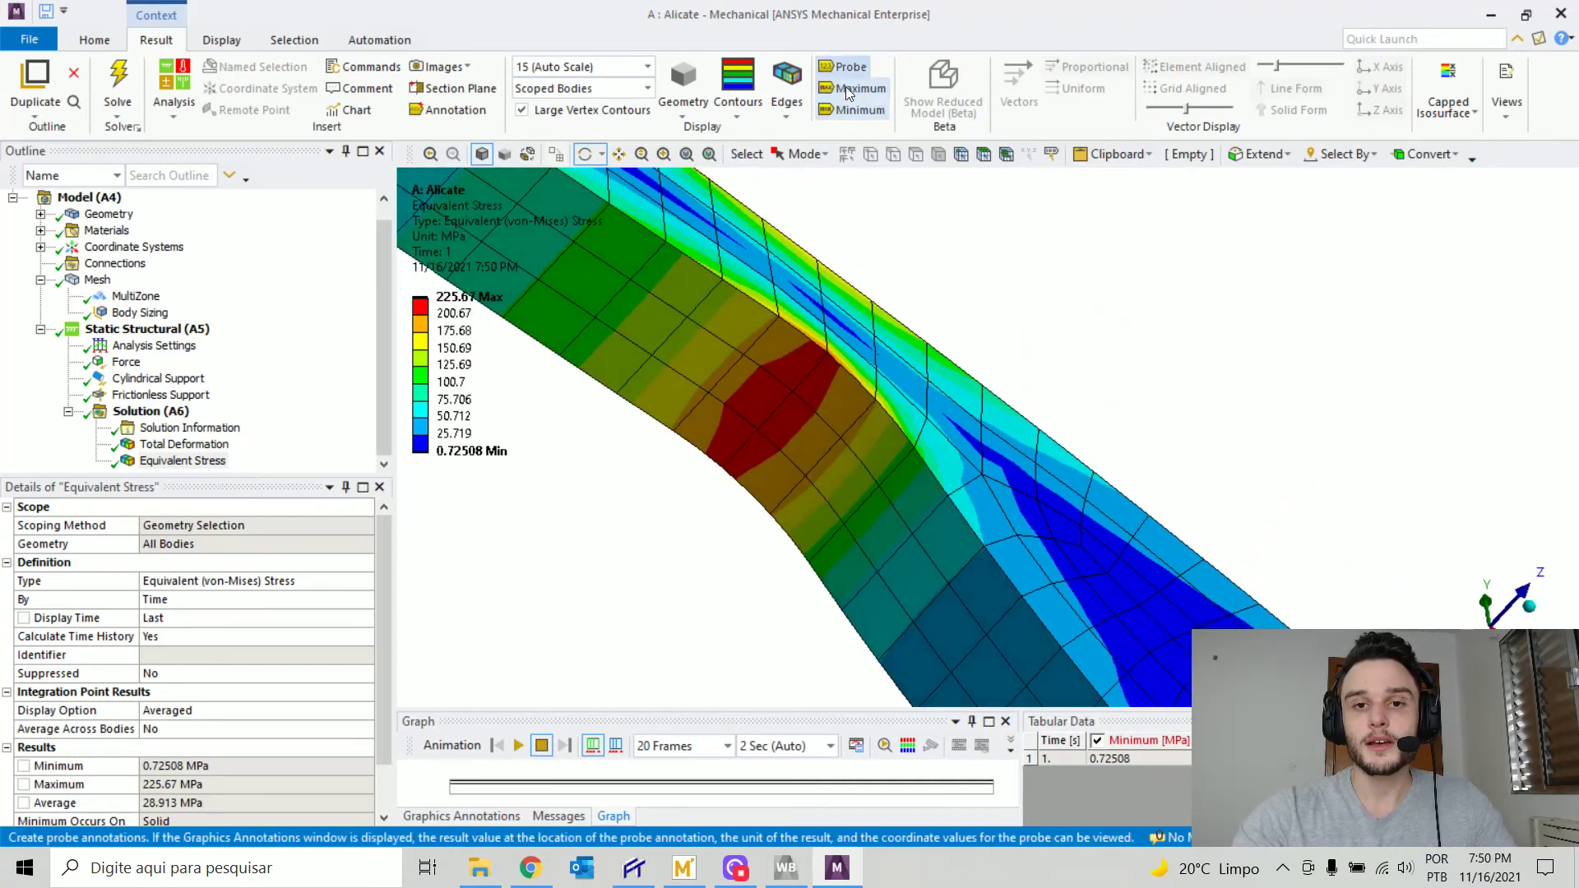
pyautogui.click(860, 92)
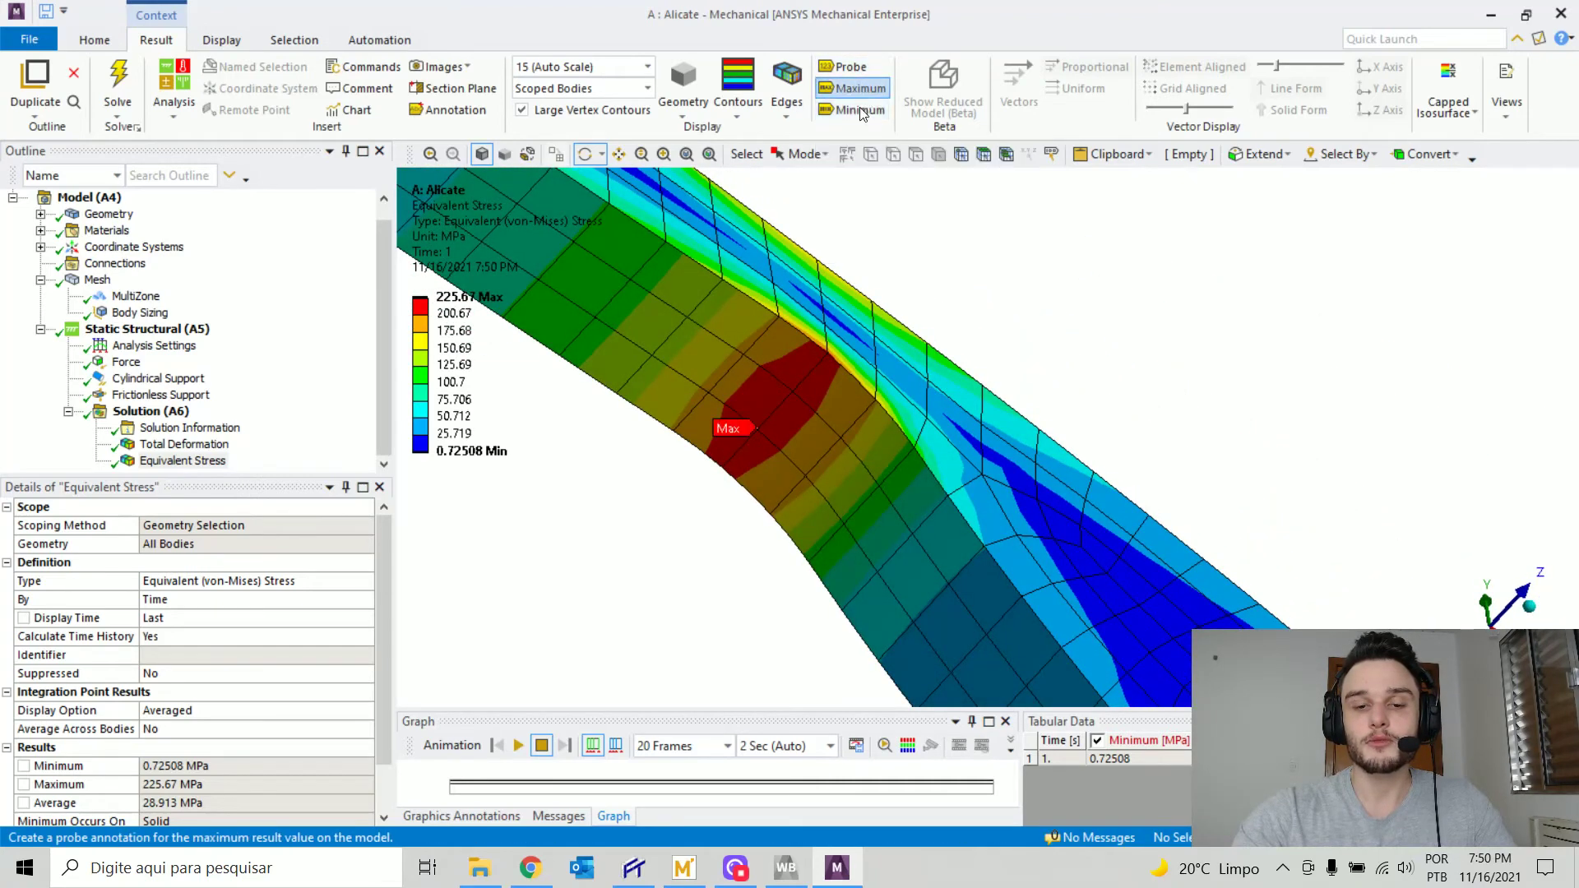
# - Examine the stress distribution around the inner fillet between jaw and pivot body, and over the whole part
pyautogui.moveTo(804, 441); pyautogui.dragTo(846, 443)
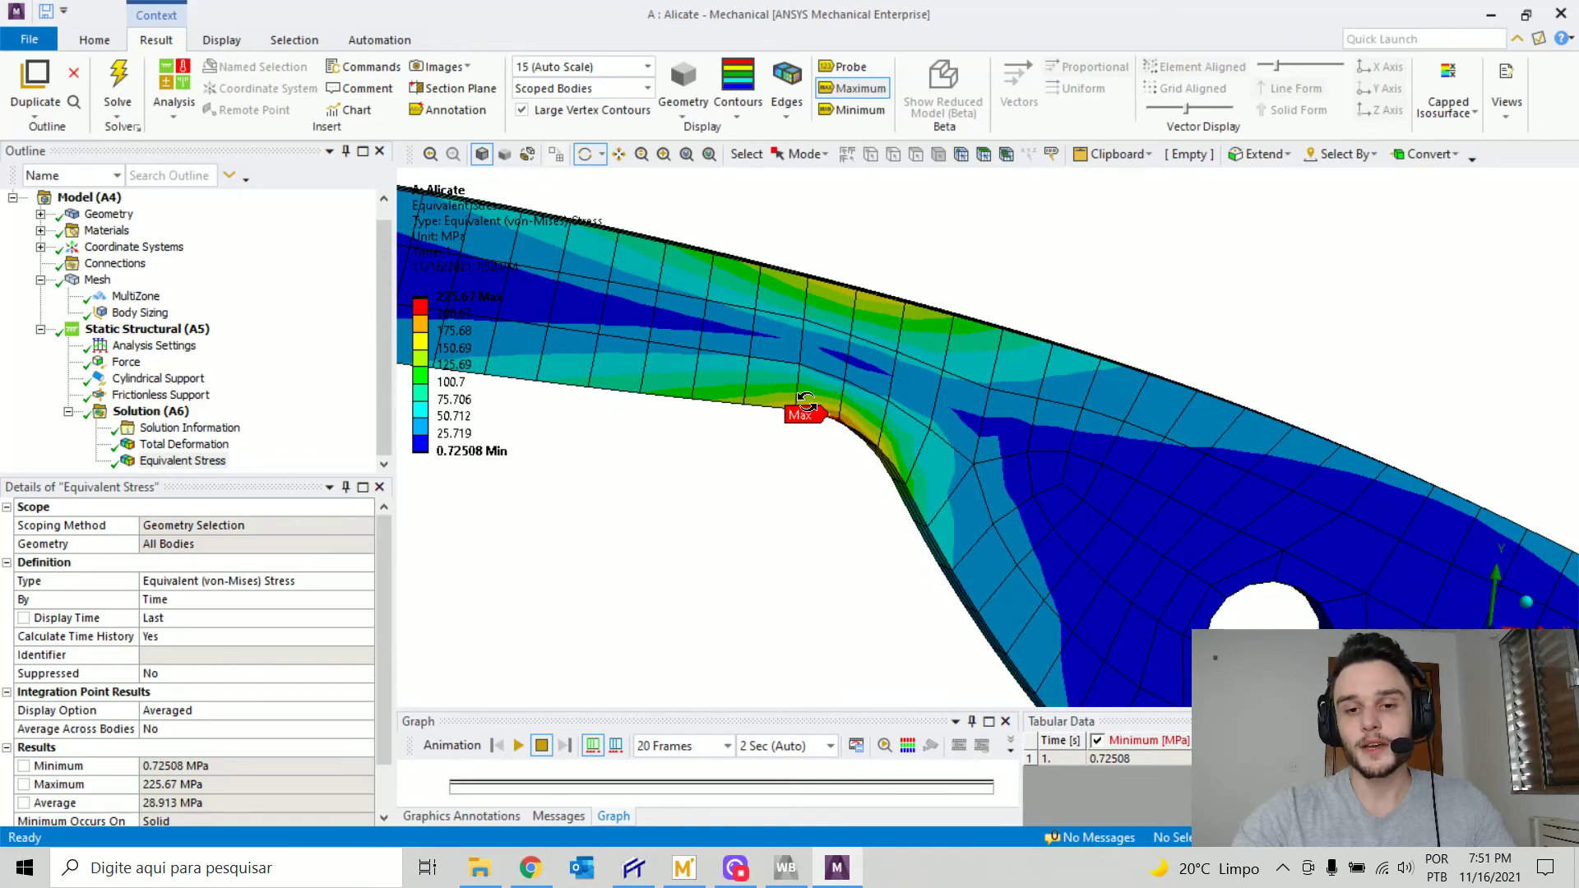
pyautogui.moveTo(873, 424); pyautogui.dragTo(814, 452)
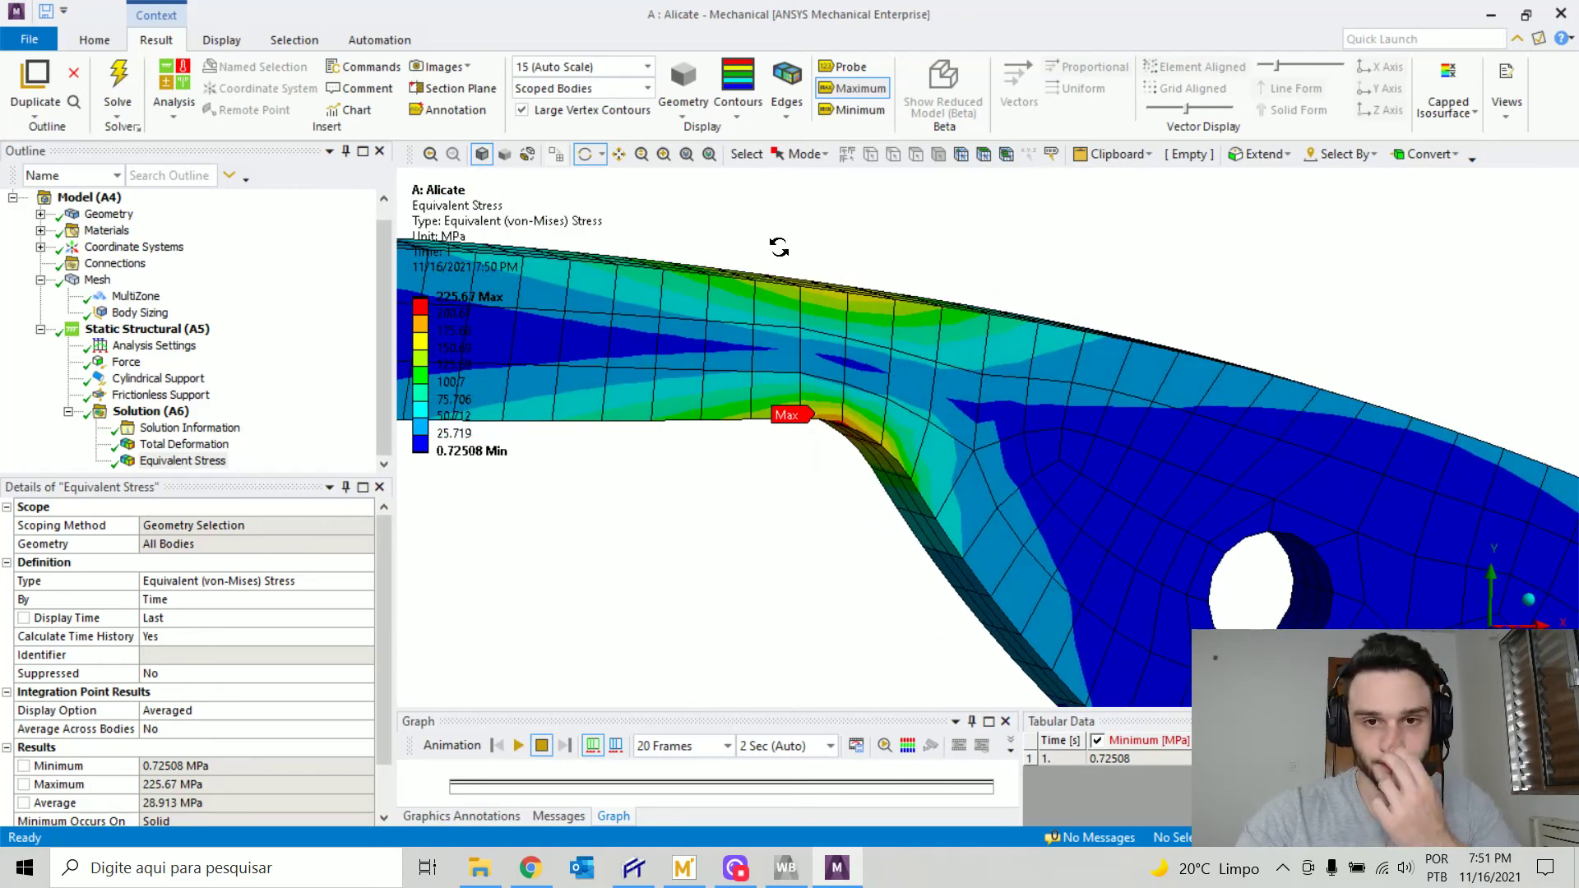
pyautogui.moveTo(776, 247); pyautogui.dragTo(869, 301)
pyautogui.scroll(-4, 806, 361)
pyautogui.moveTo(752, 411); pyautogui.dragTo(1001, 501)
pyautogui.moveTo(1060, 510); pyautogui.dragTo(929, 473)
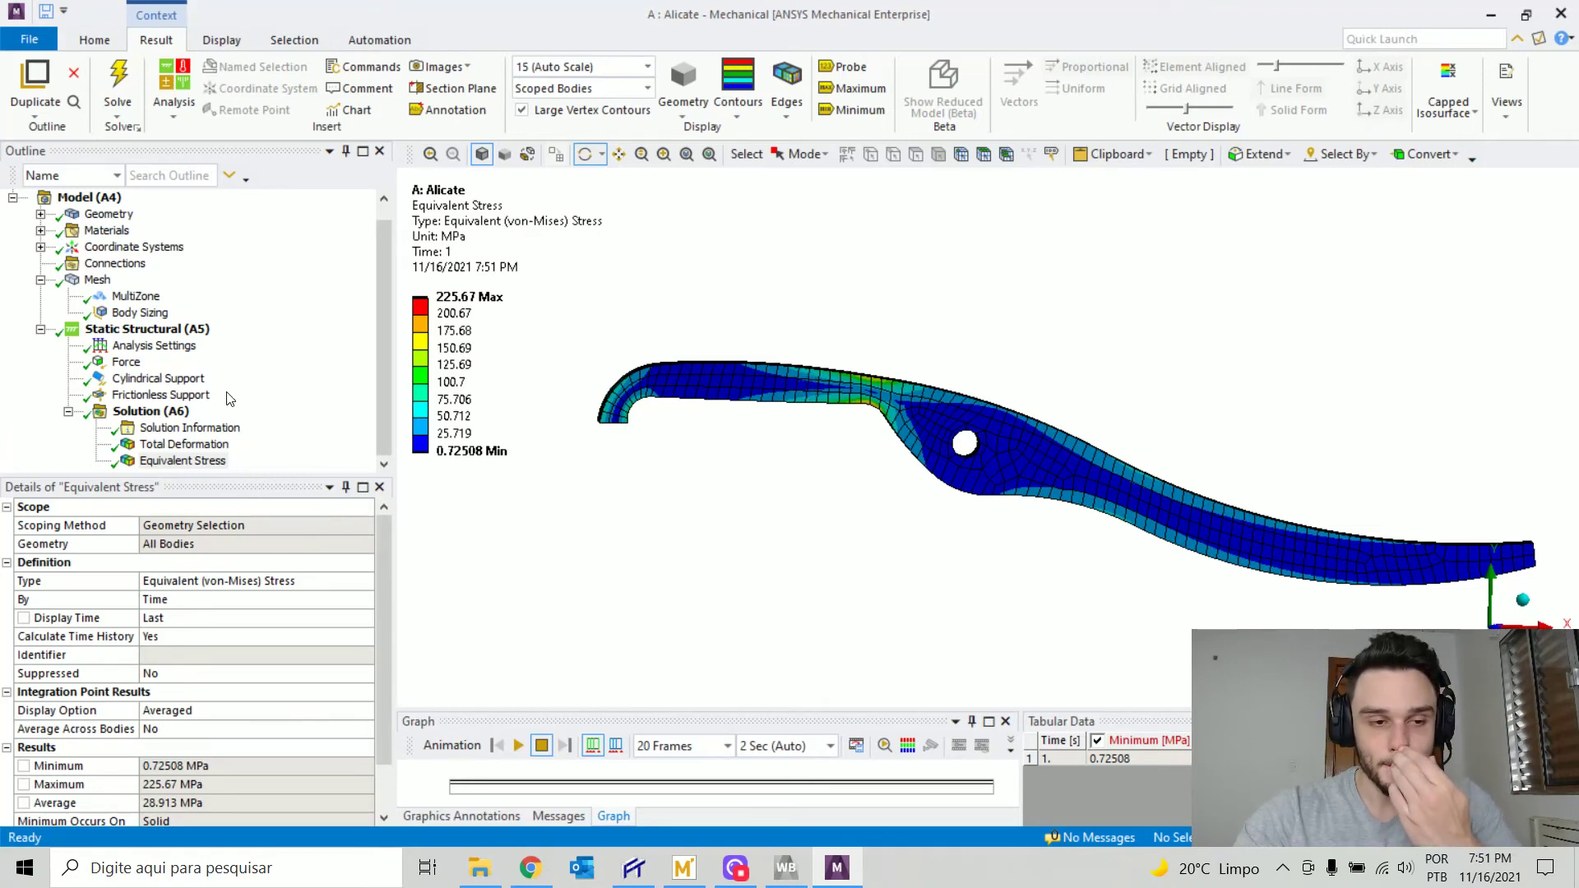
# - Hide the Solid1 body of the Domínio_chave part so only the hooked jaw body is displayed
pyautogui.scroll(1, 207, 366)
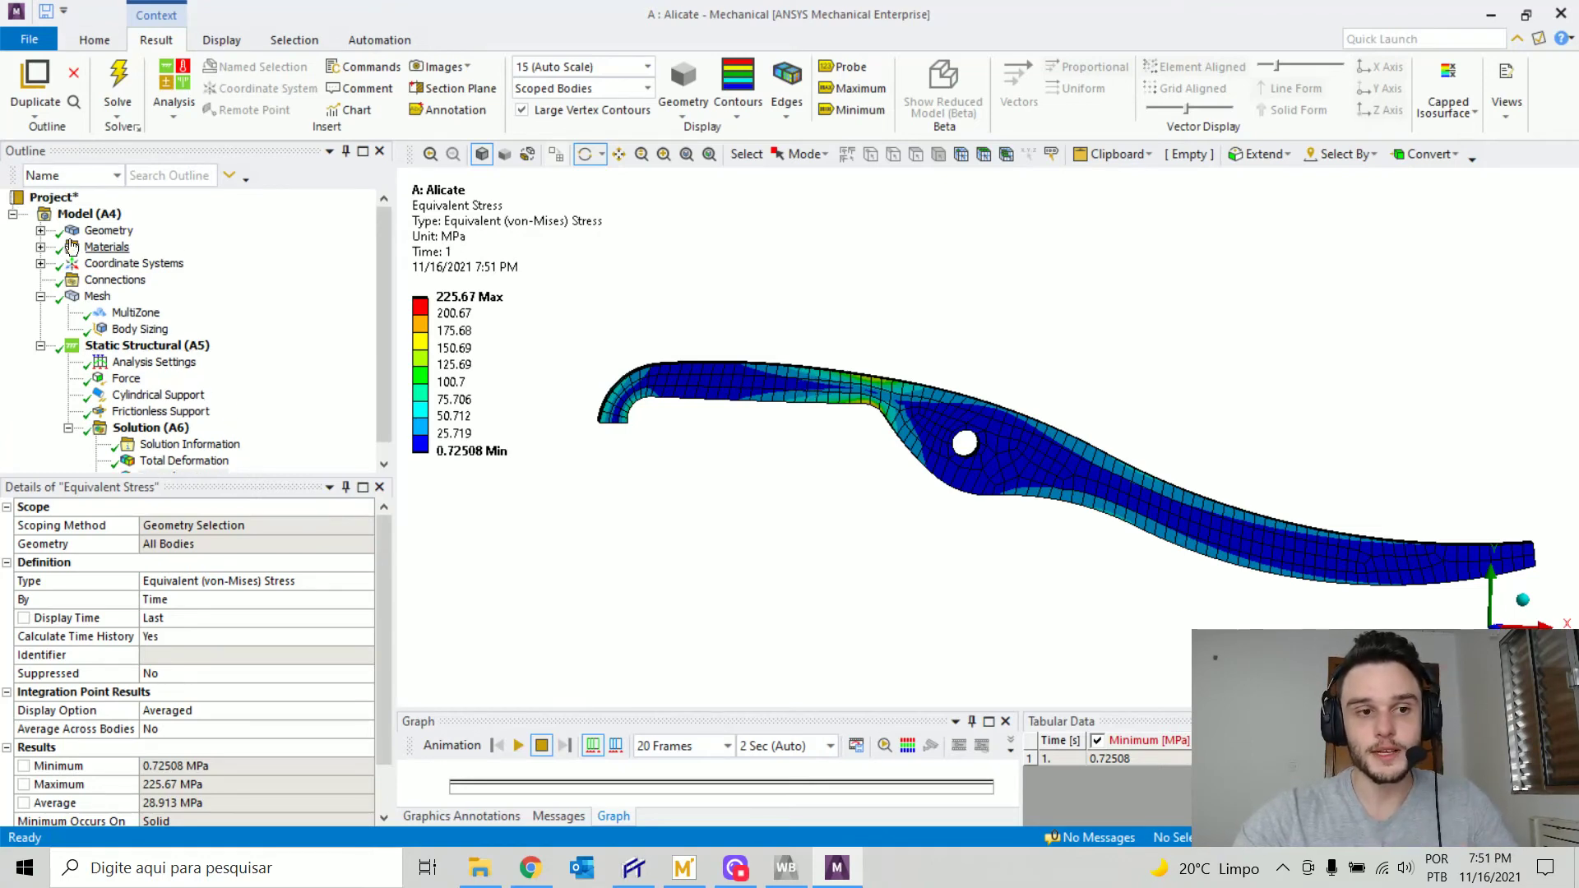
pyautogui.click(40, 231)
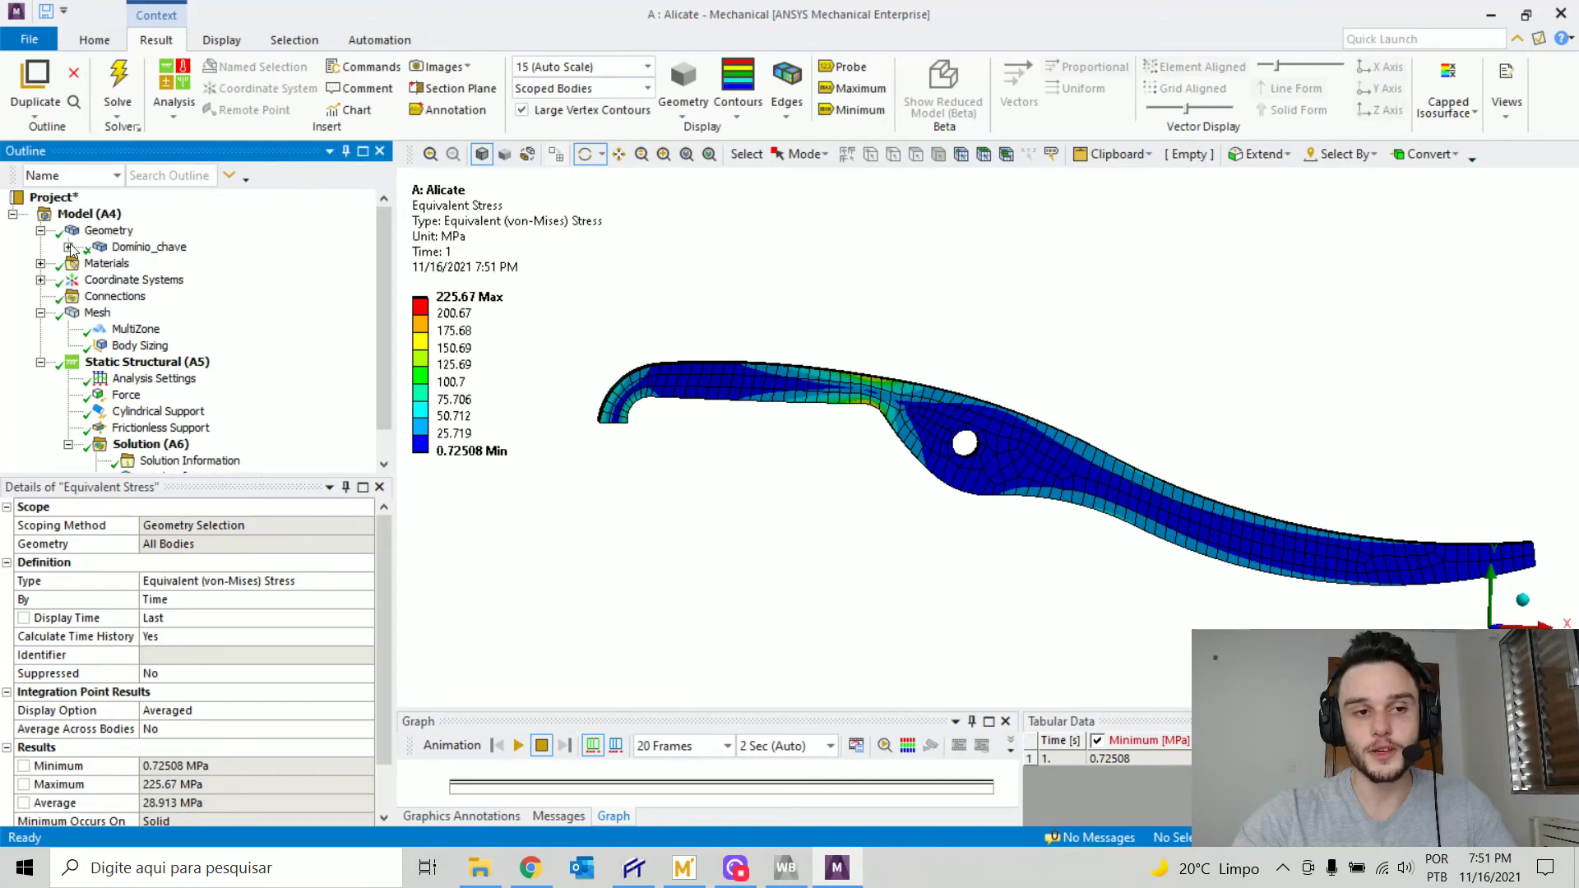
pyautogui.click(69, 247)
pyautogui.click(151, 264)
pyautogui.click(153, 278)
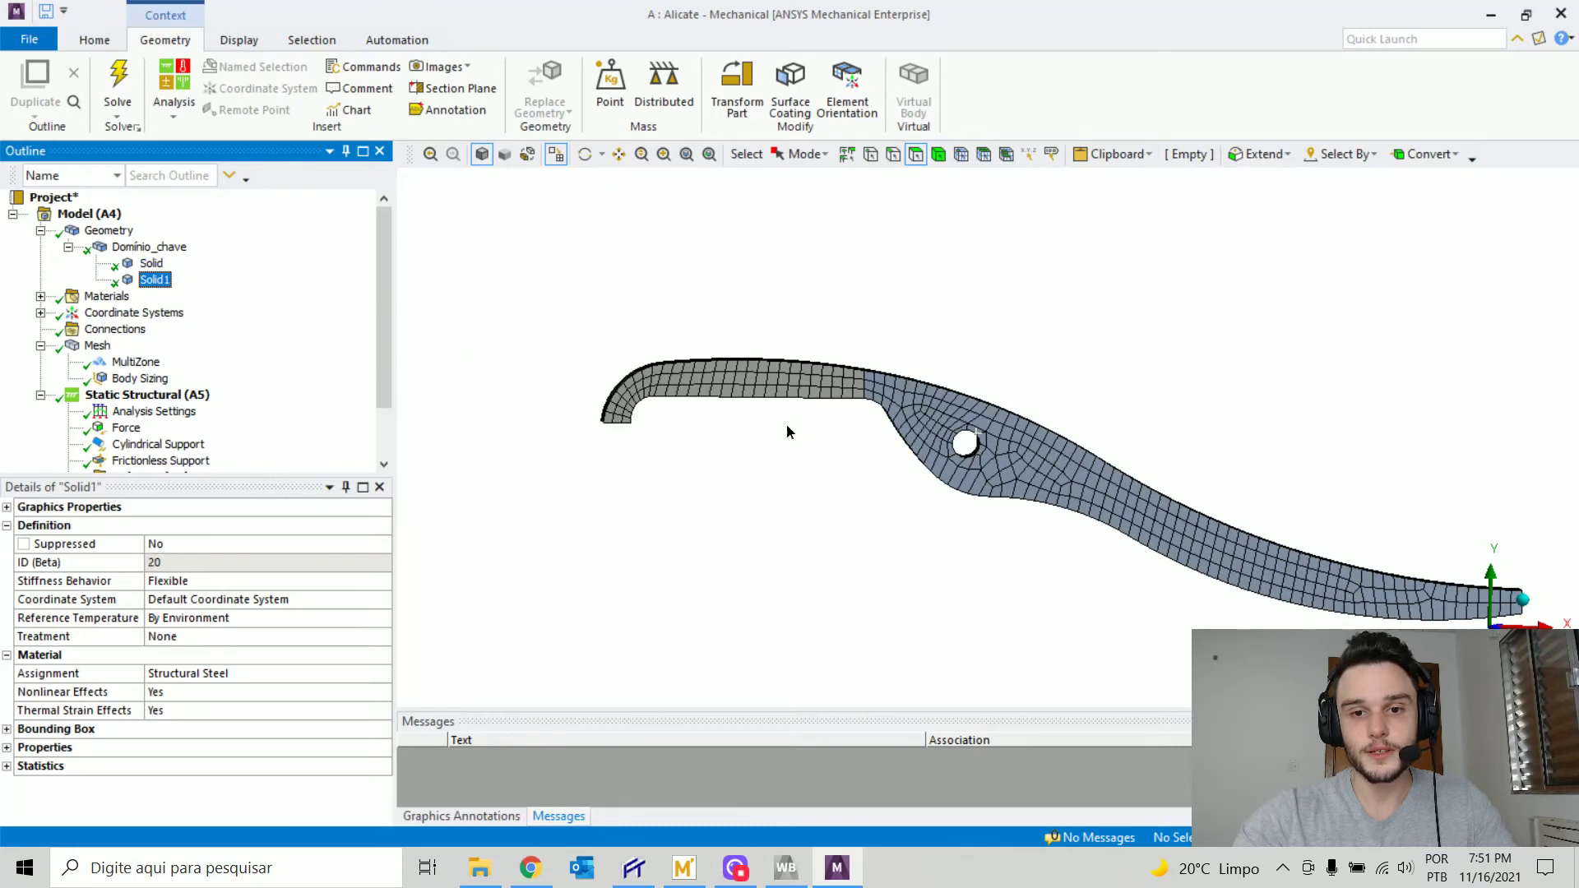
pyautogui.moveTo(791, 431); pyautogui.dragTo(774, 449, button='middle')
pyautogui.rightClick(149, 280)
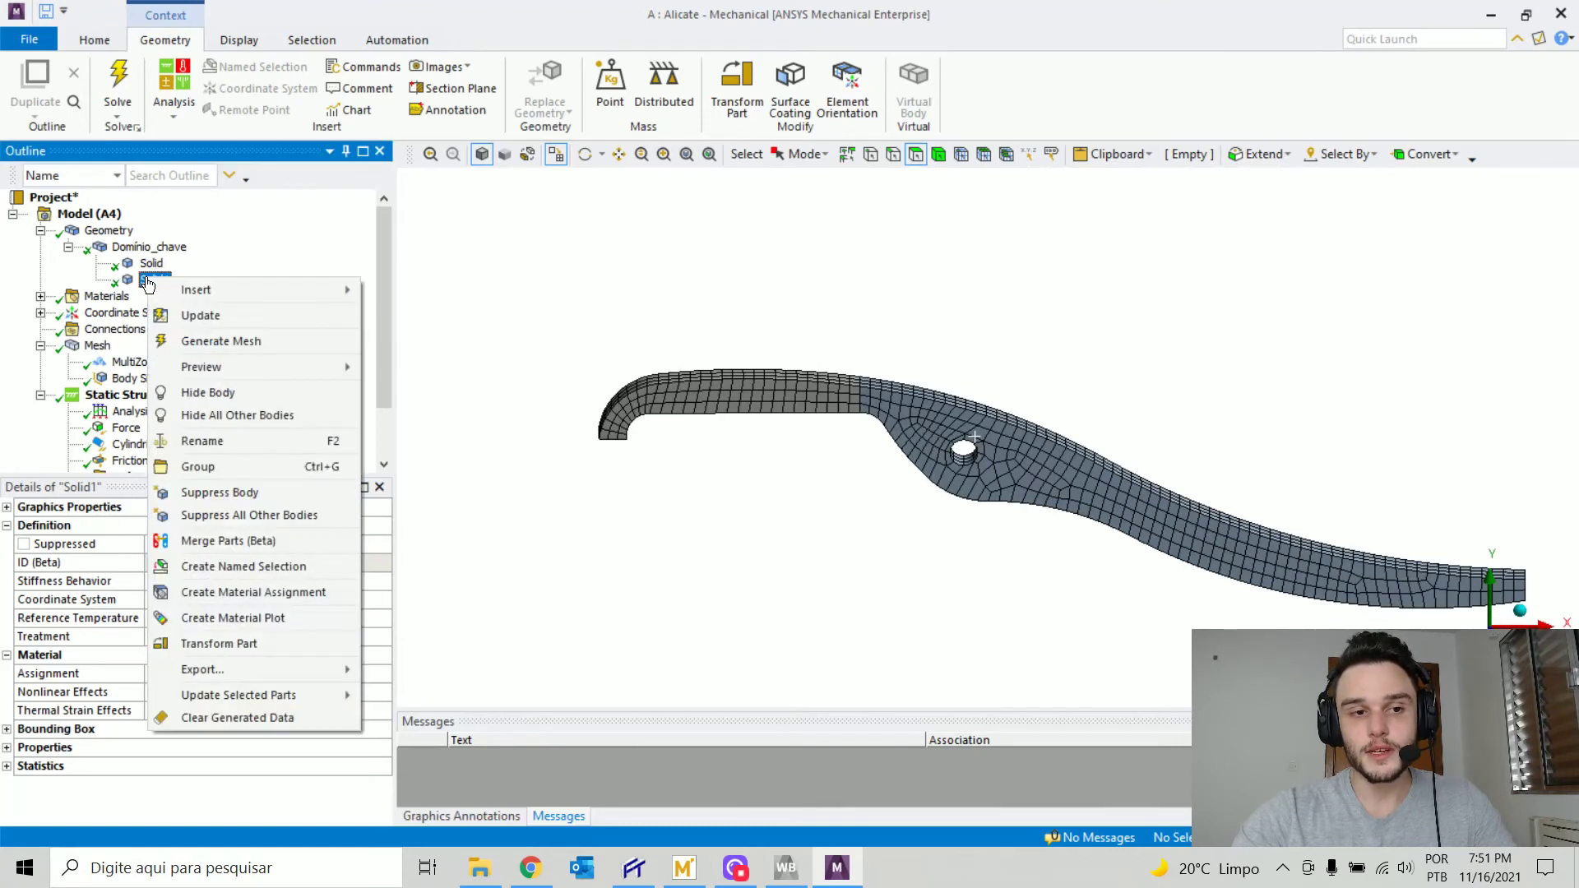
pyautogui.click(208, 393)
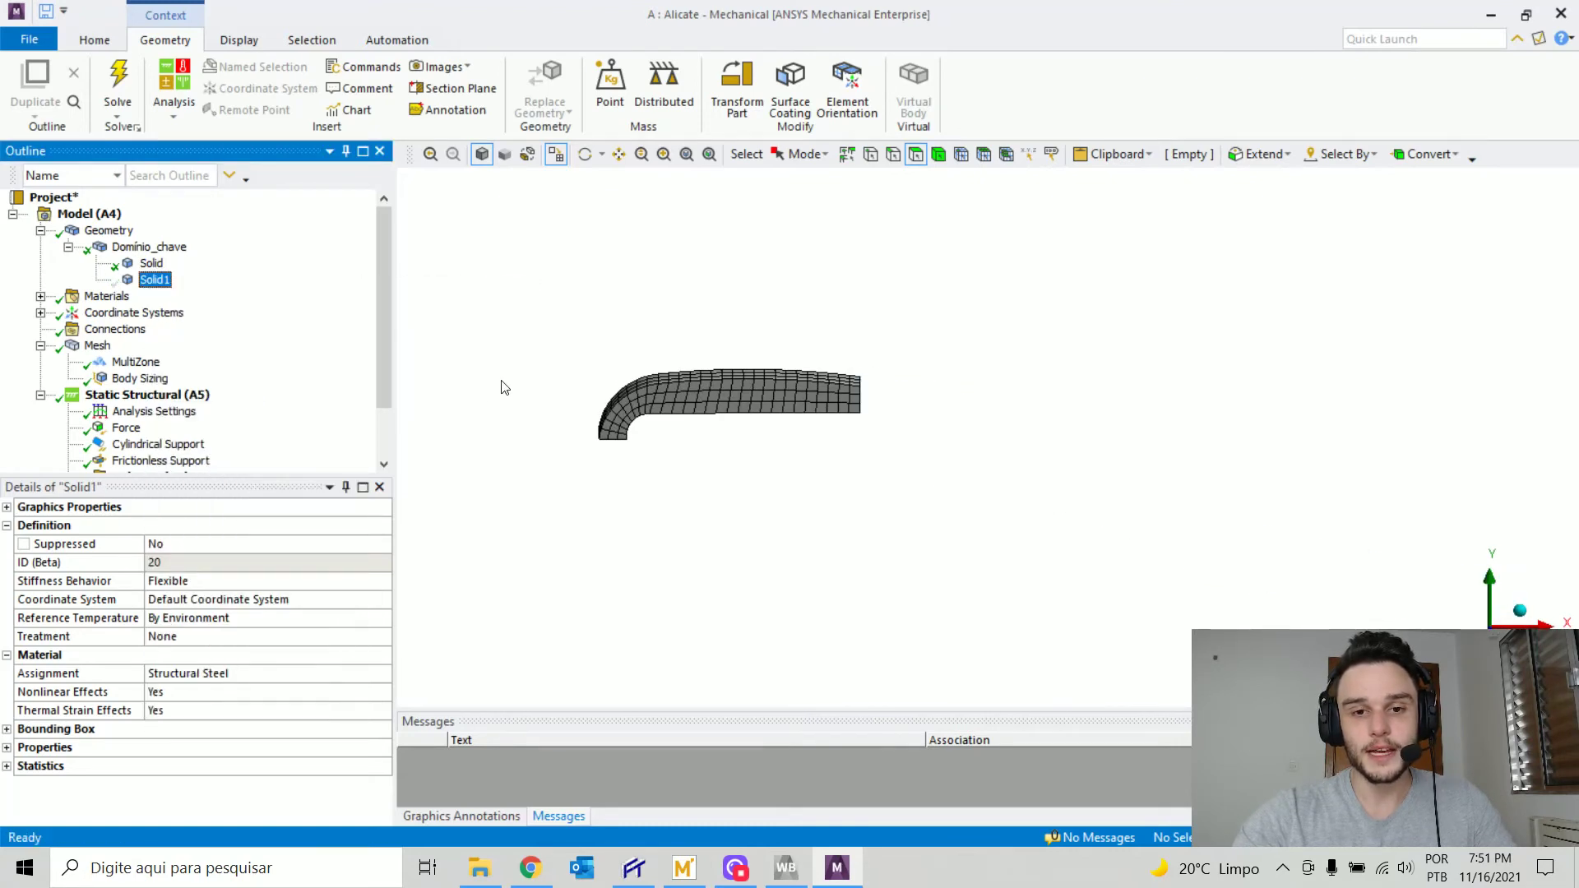
# - Insert a new coordinate system into the model
pyautogui.moveTo(800, 370); pyautogui.dragTo(742, 384, button='middle')
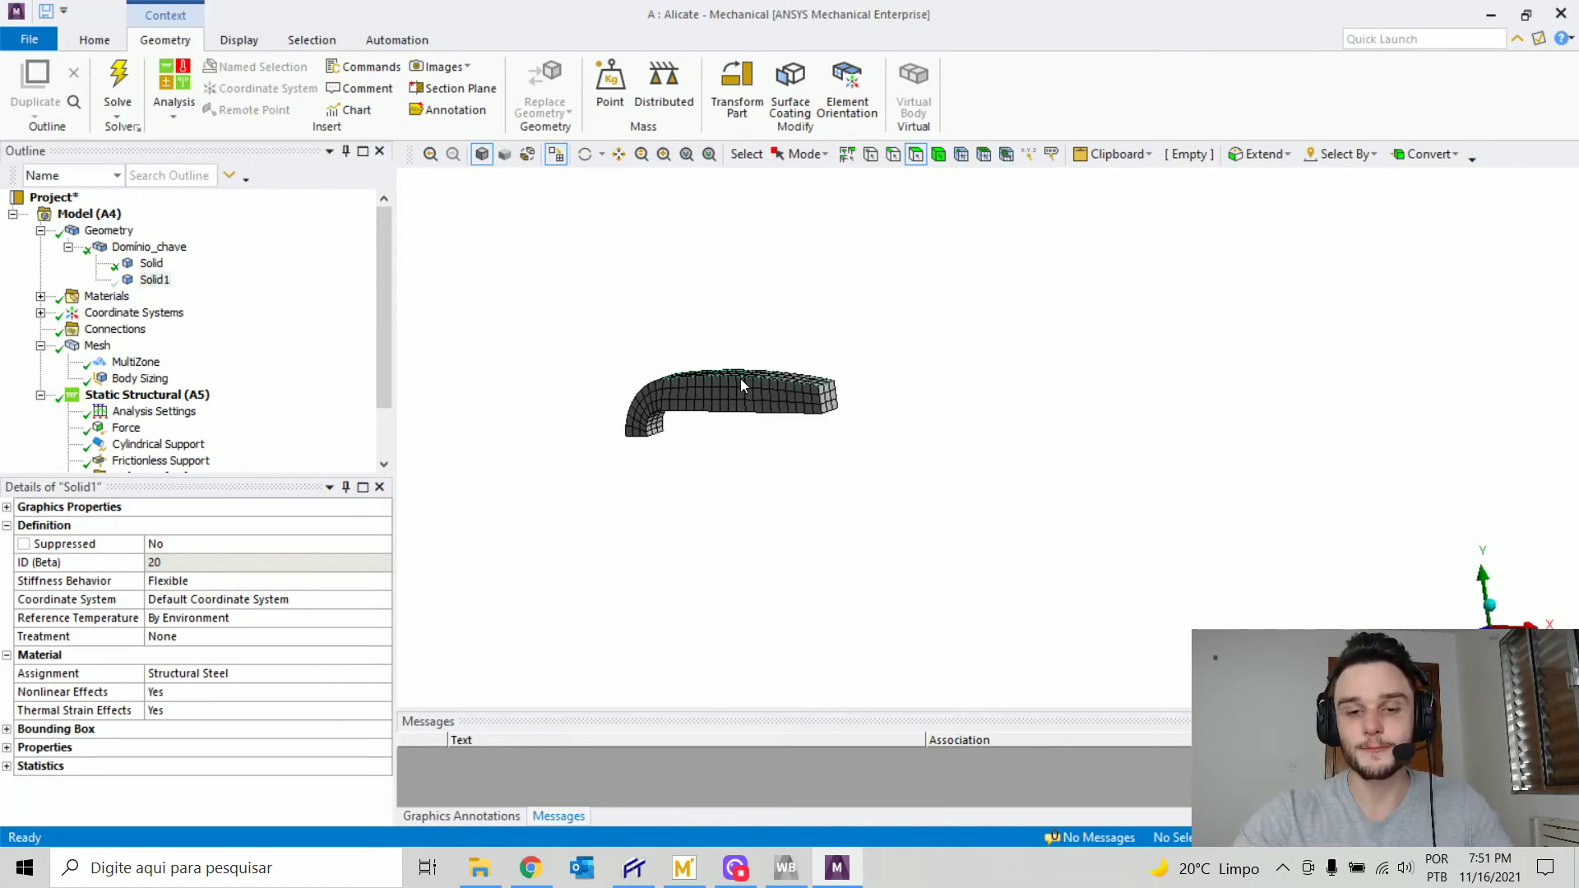
pyautogui.click(114, 320)
pyautogui.rightClick(113, 313)
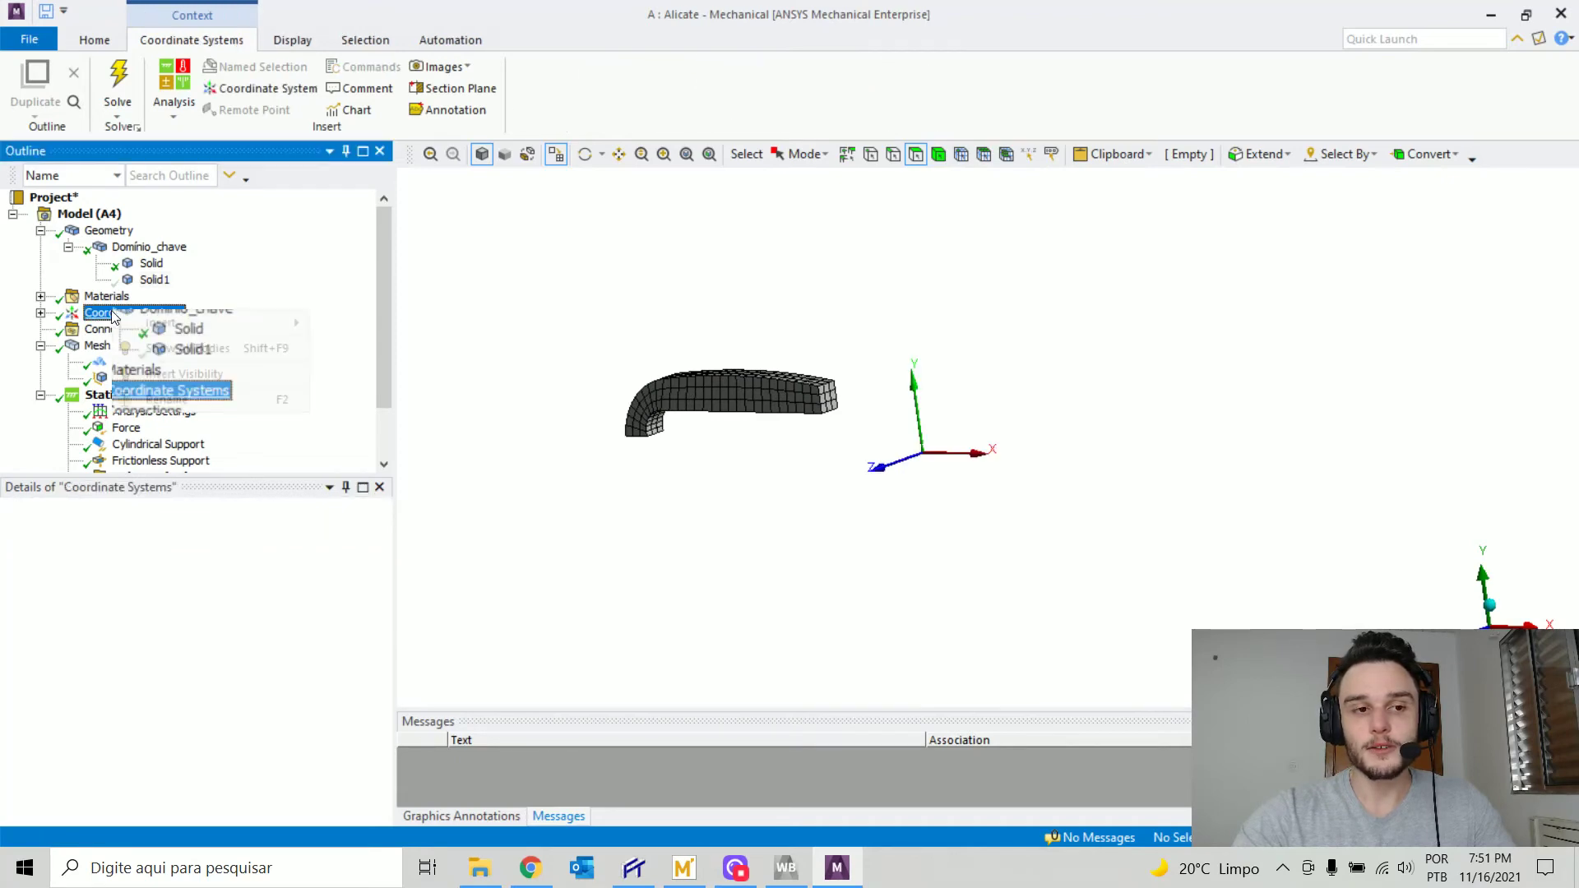
pyautogui.moveTo(173, 316)
pyautogui.click(444, 324)
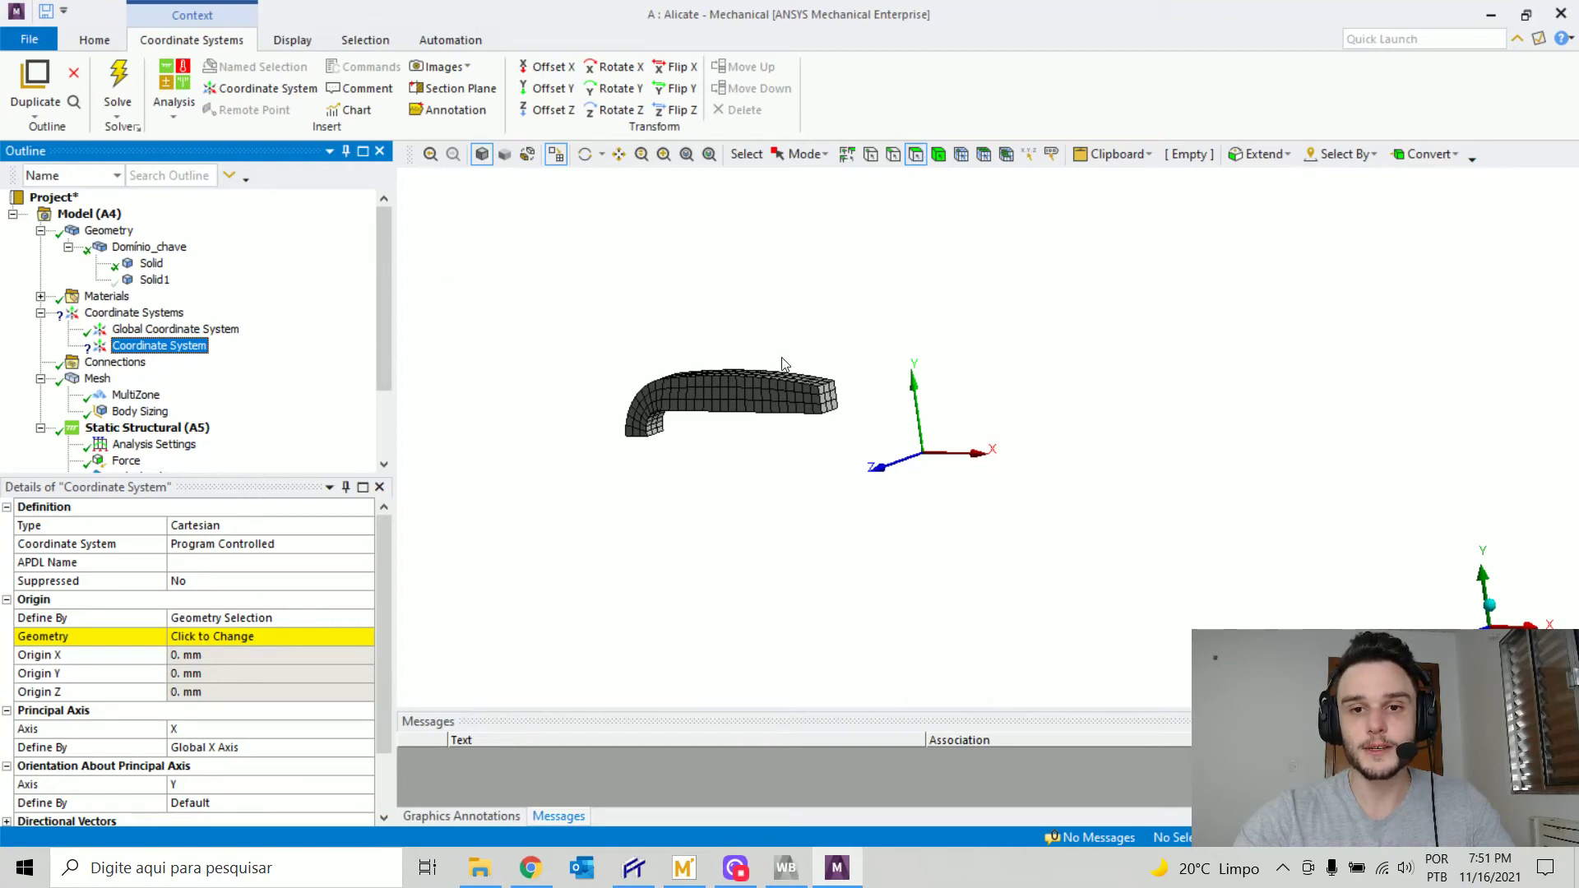
# - Place the new coordinate system's origin on the jaw body's flat cut face and inspect its axes there
pyautogui.scroll(3, 825, 392)
pyautogui.scroll(1, 771, 398)
pyautogui.click(706, 366)
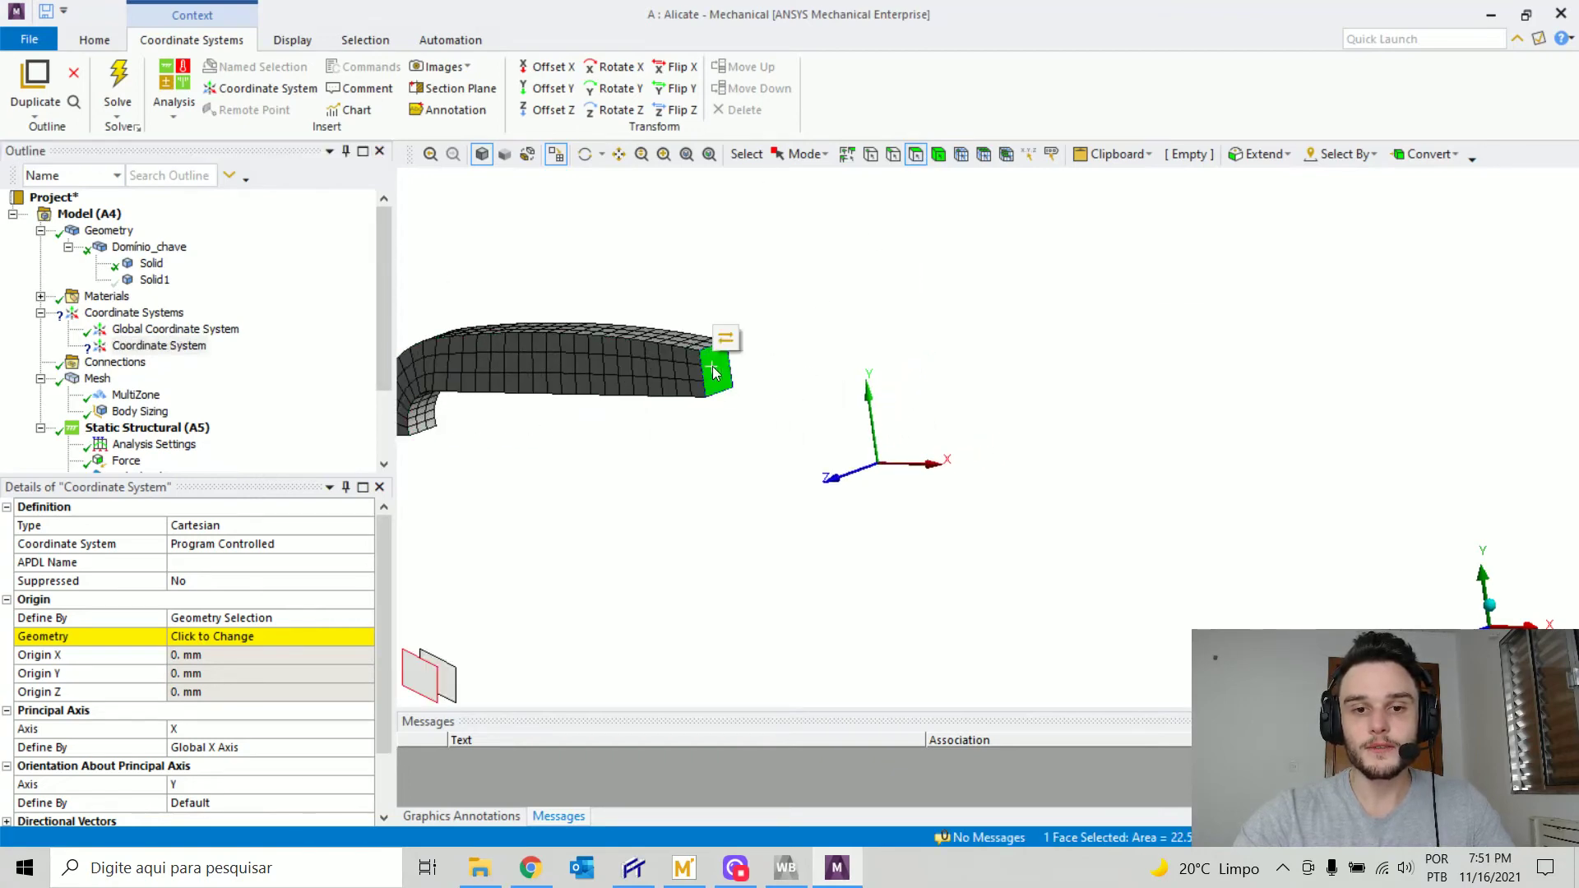
pyautogui.click(184, 635)
pyautogui.click(237, 637)
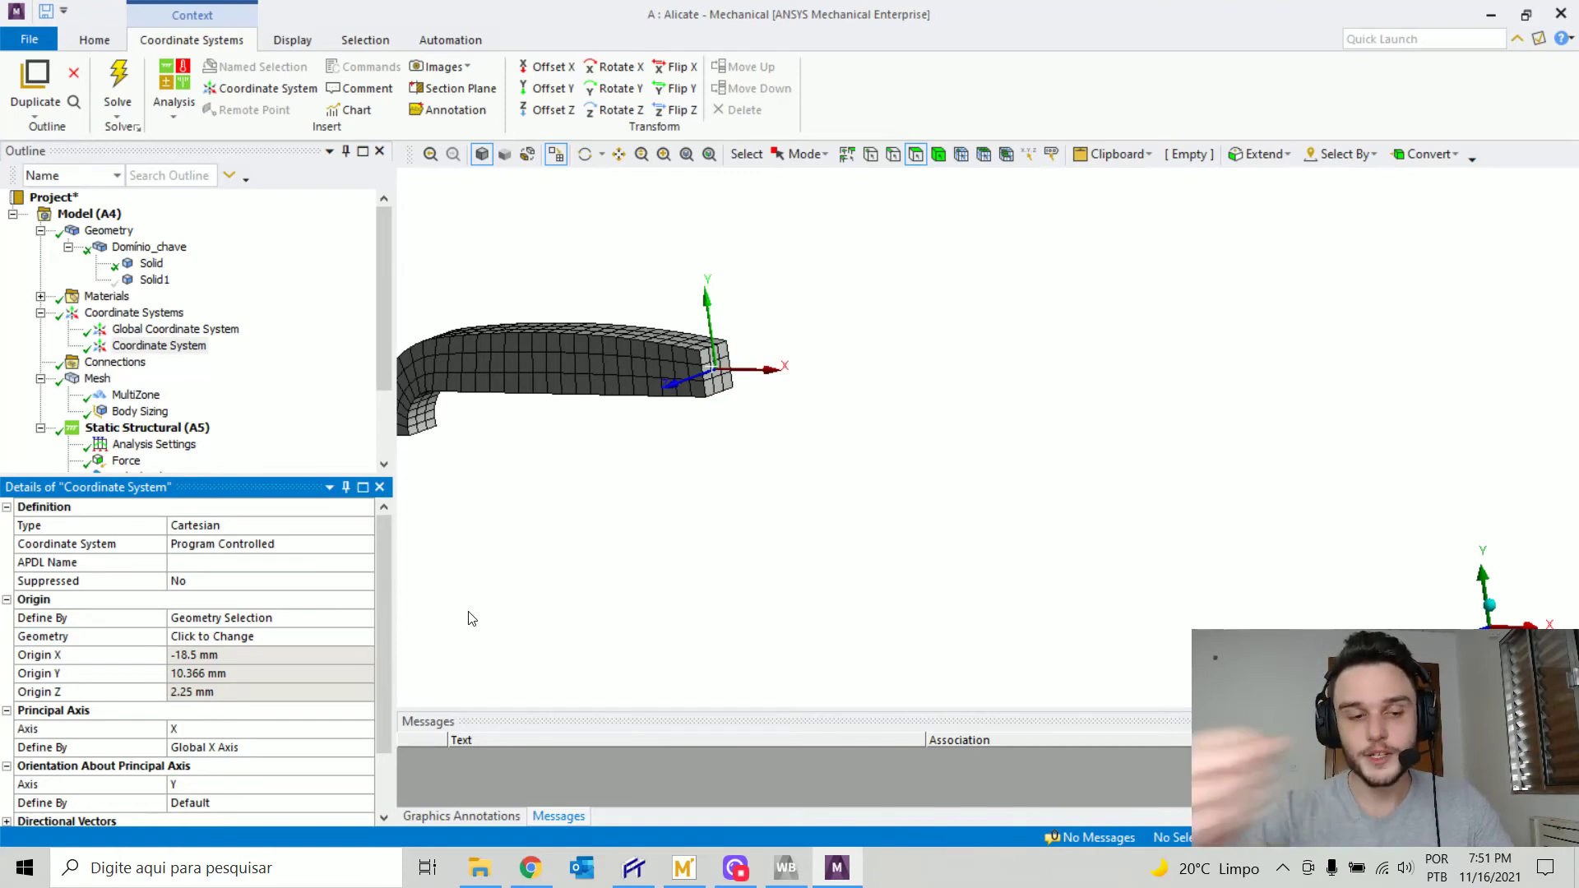
pyautogui.scroll(5, 677, 332)
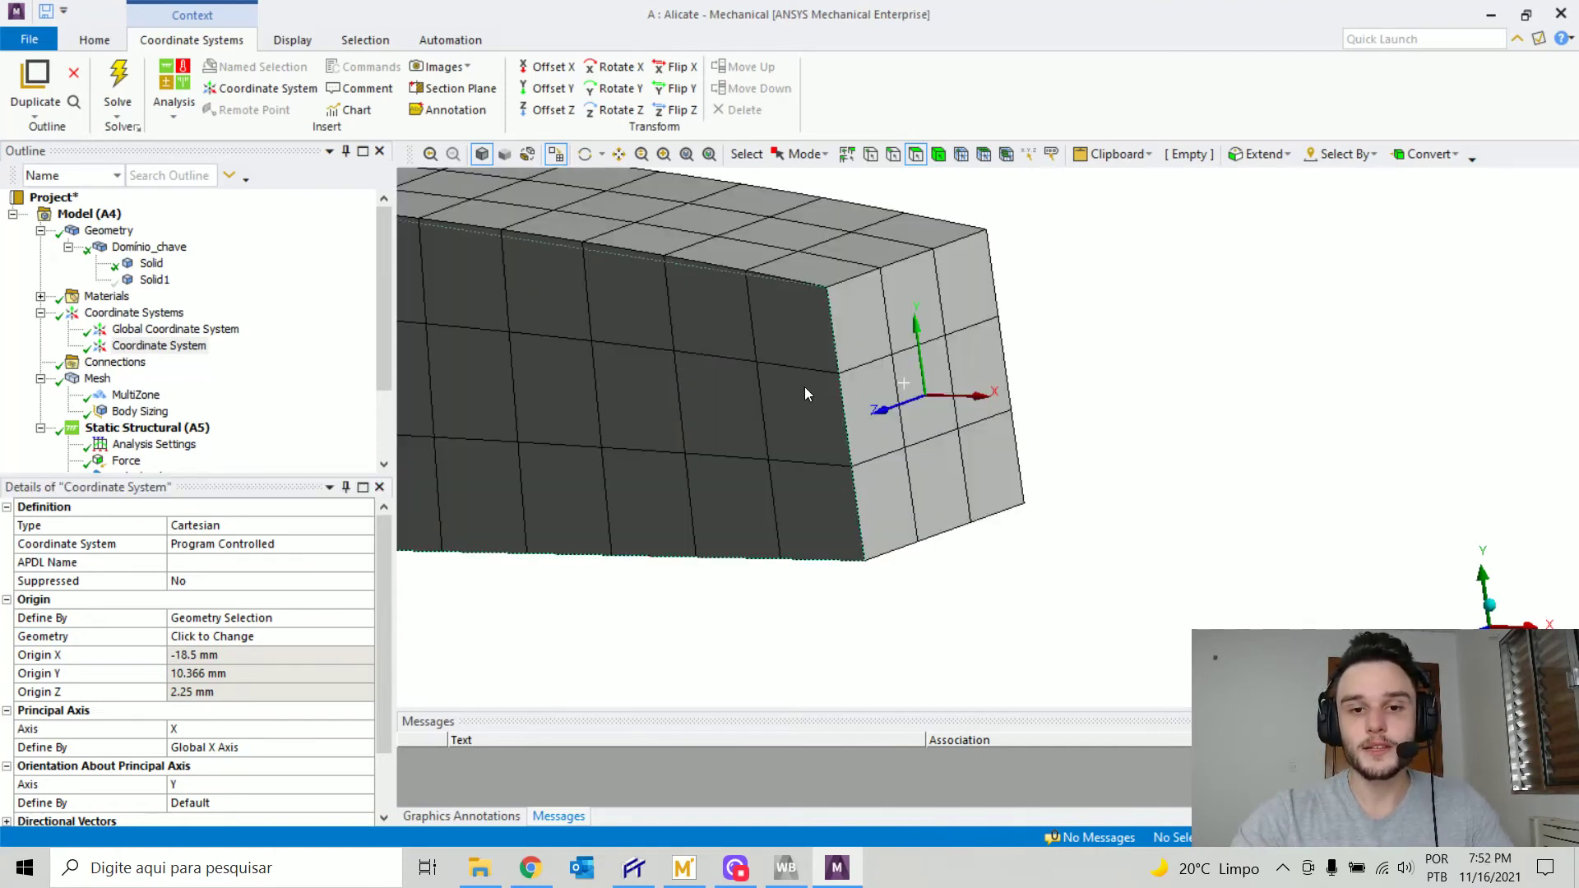
pyautogui.moveTo(931, 387); pyautogui.dragTo(1069, 387, button='middle')
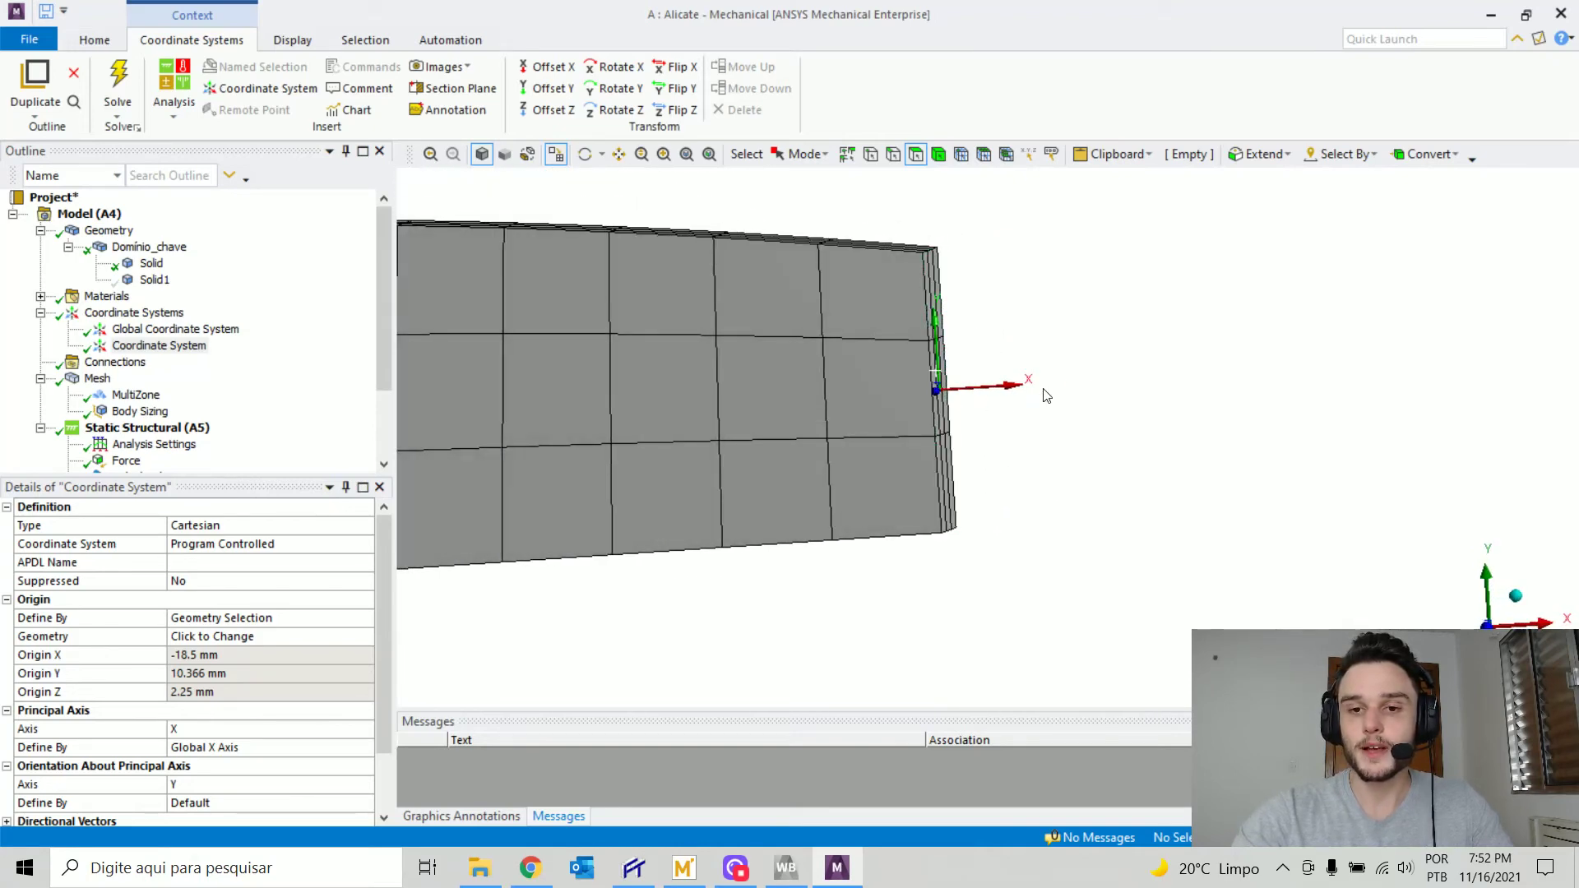
# - Examine the new coordinate system's axes at the jaw's cut face, in the straight front view and at an angle
pyautogui.scroll(-2, 960, 380)
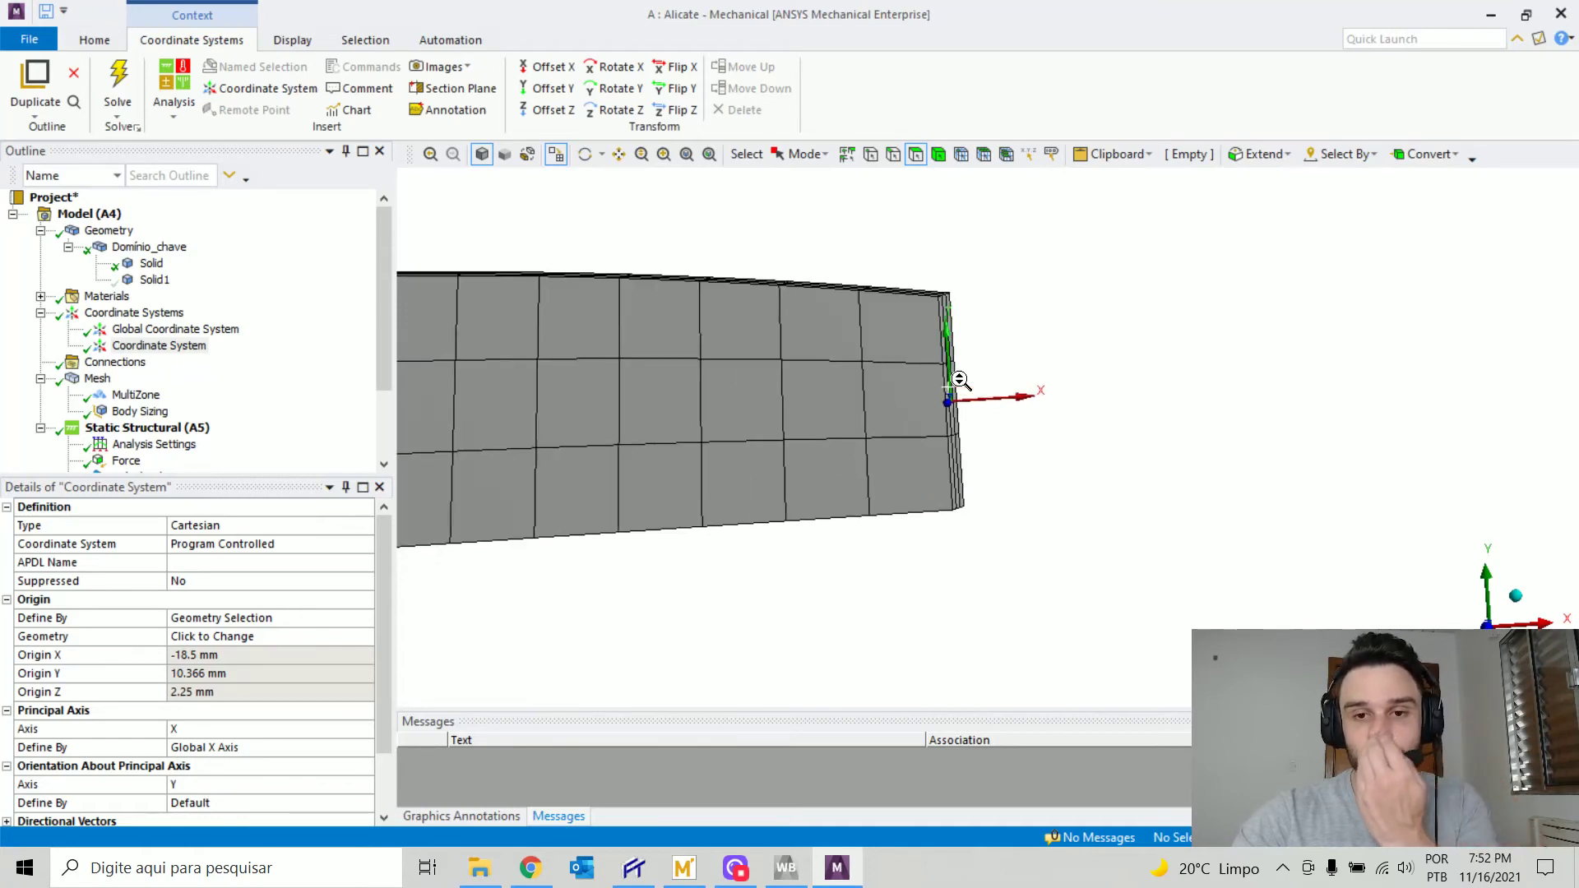
pyautogui.scroll(-4, 997, 444)
pyautogui.keyDown('ctrl'); pyautogui.moveTo(966, 471); pyautogui.dragTo(927, 384, button='middle'); pyautogui.keyUp('ctrl')
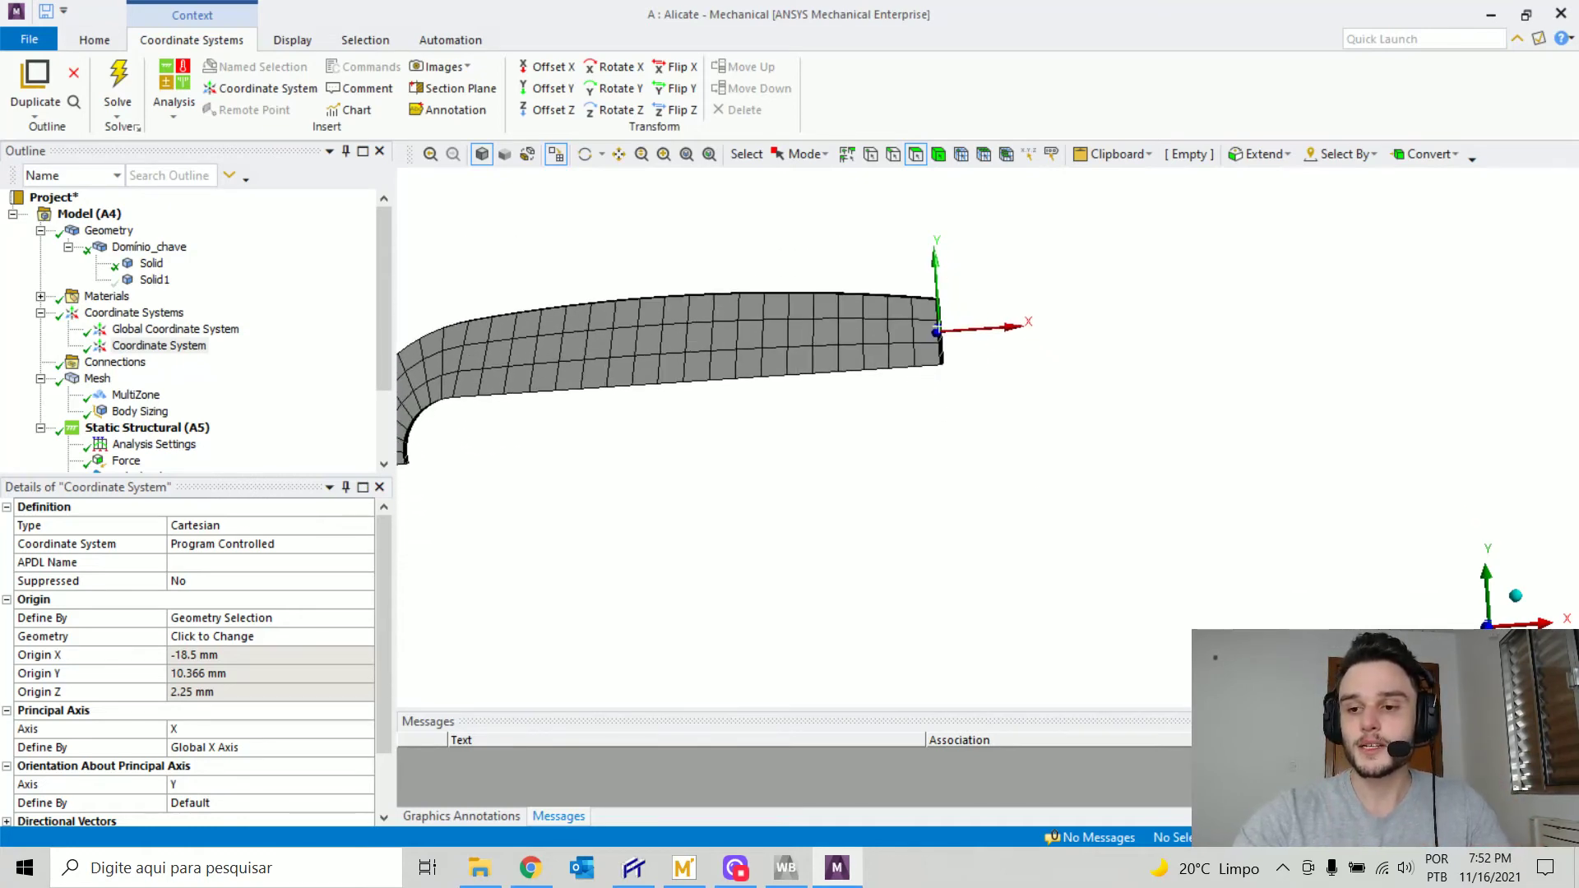
pyautogui.moveTo(891, 397)
pyautogui.mouseDown(button='middle')
pyautogui.moveTo(934, 394)
pyautogui.moveTo(908, 390)
pyautogui.mouseUp(button='middle')
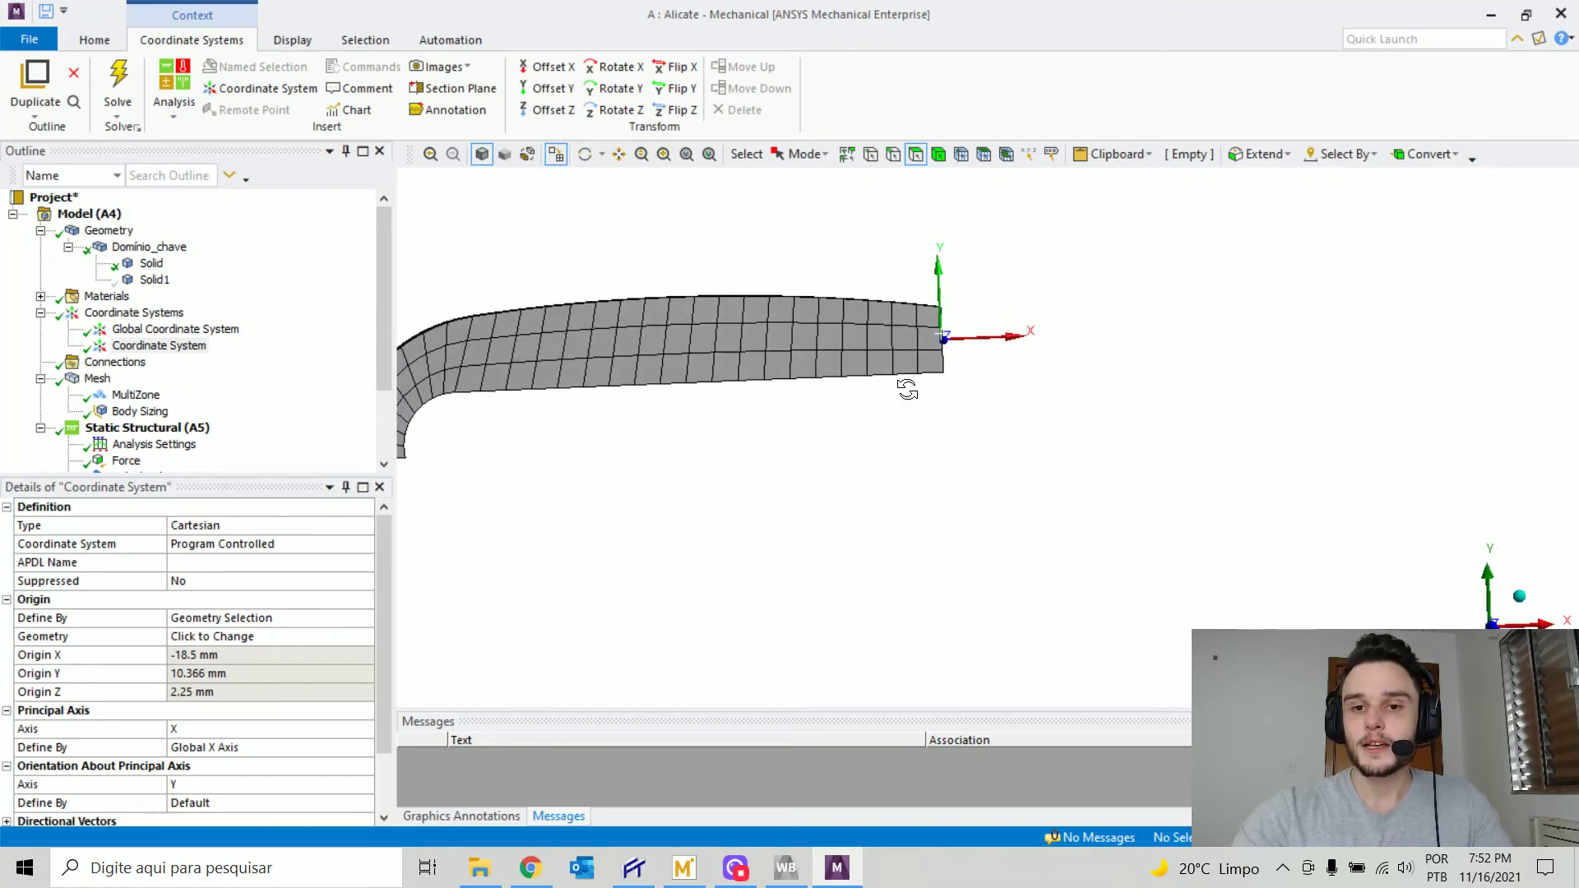
pyautogui.click(1492, 625)
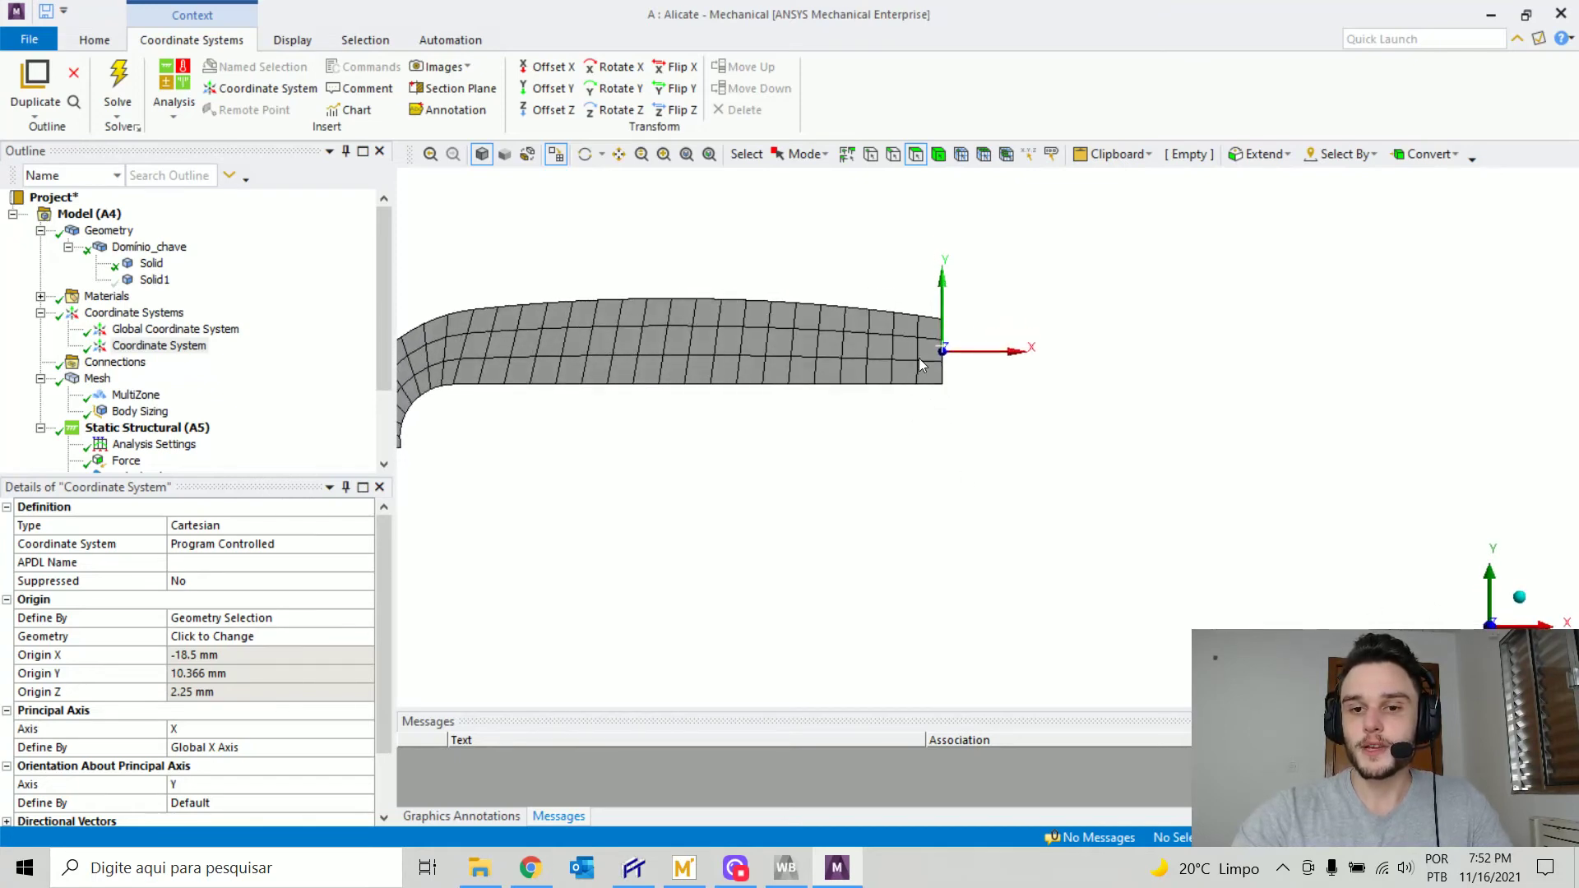
pyautogui.scroll(5, 1065, 470)
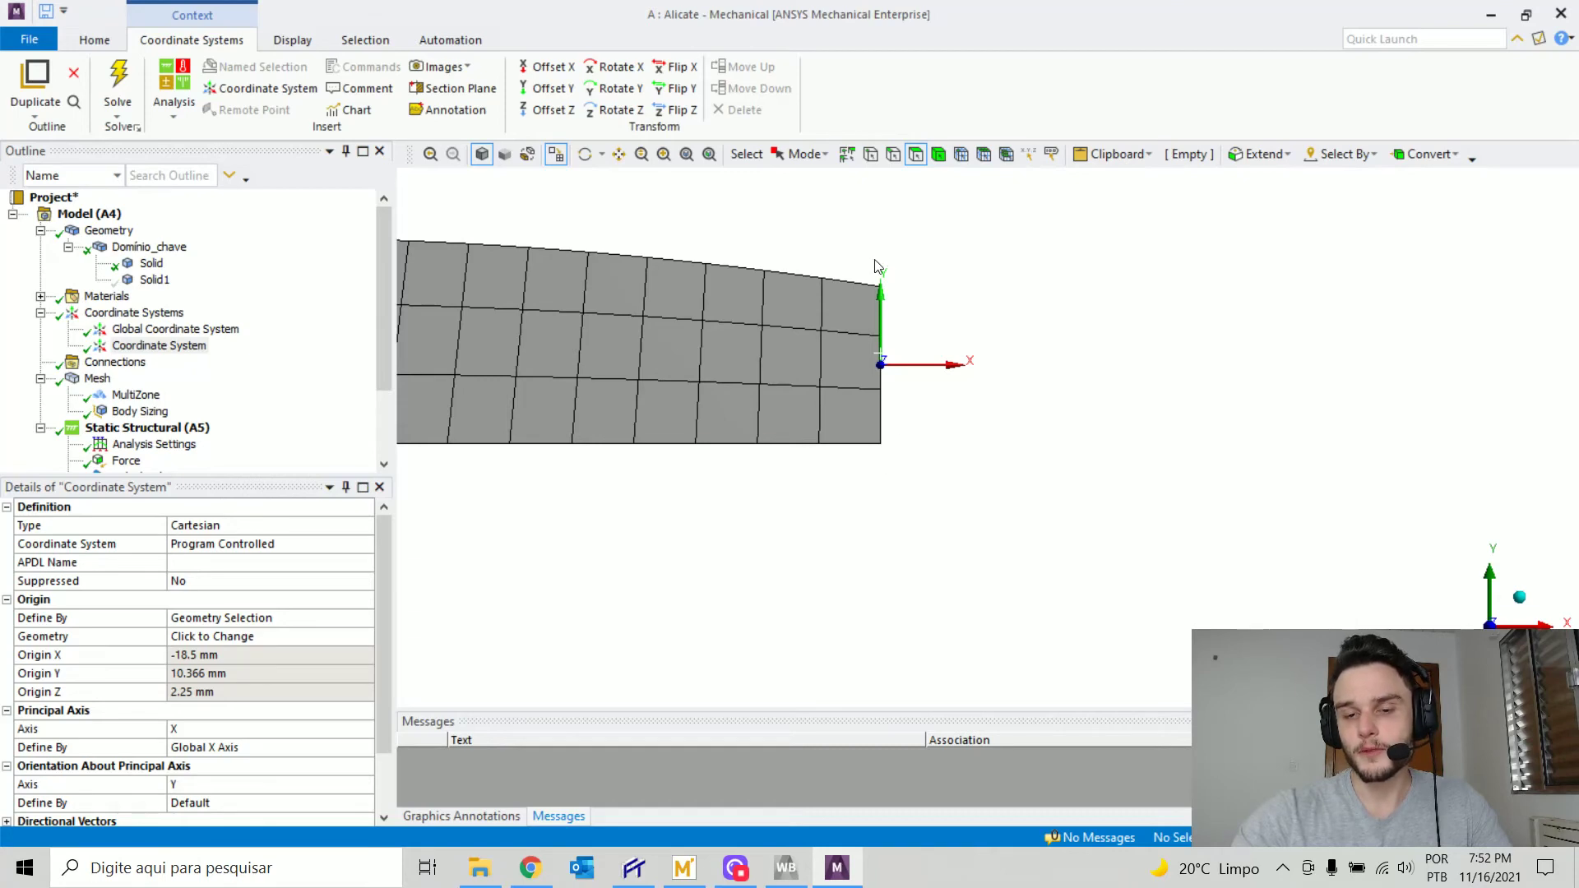
pyautogui.moveTo(891, 452); pyautogui.dragTo(830, 410, button='middle')
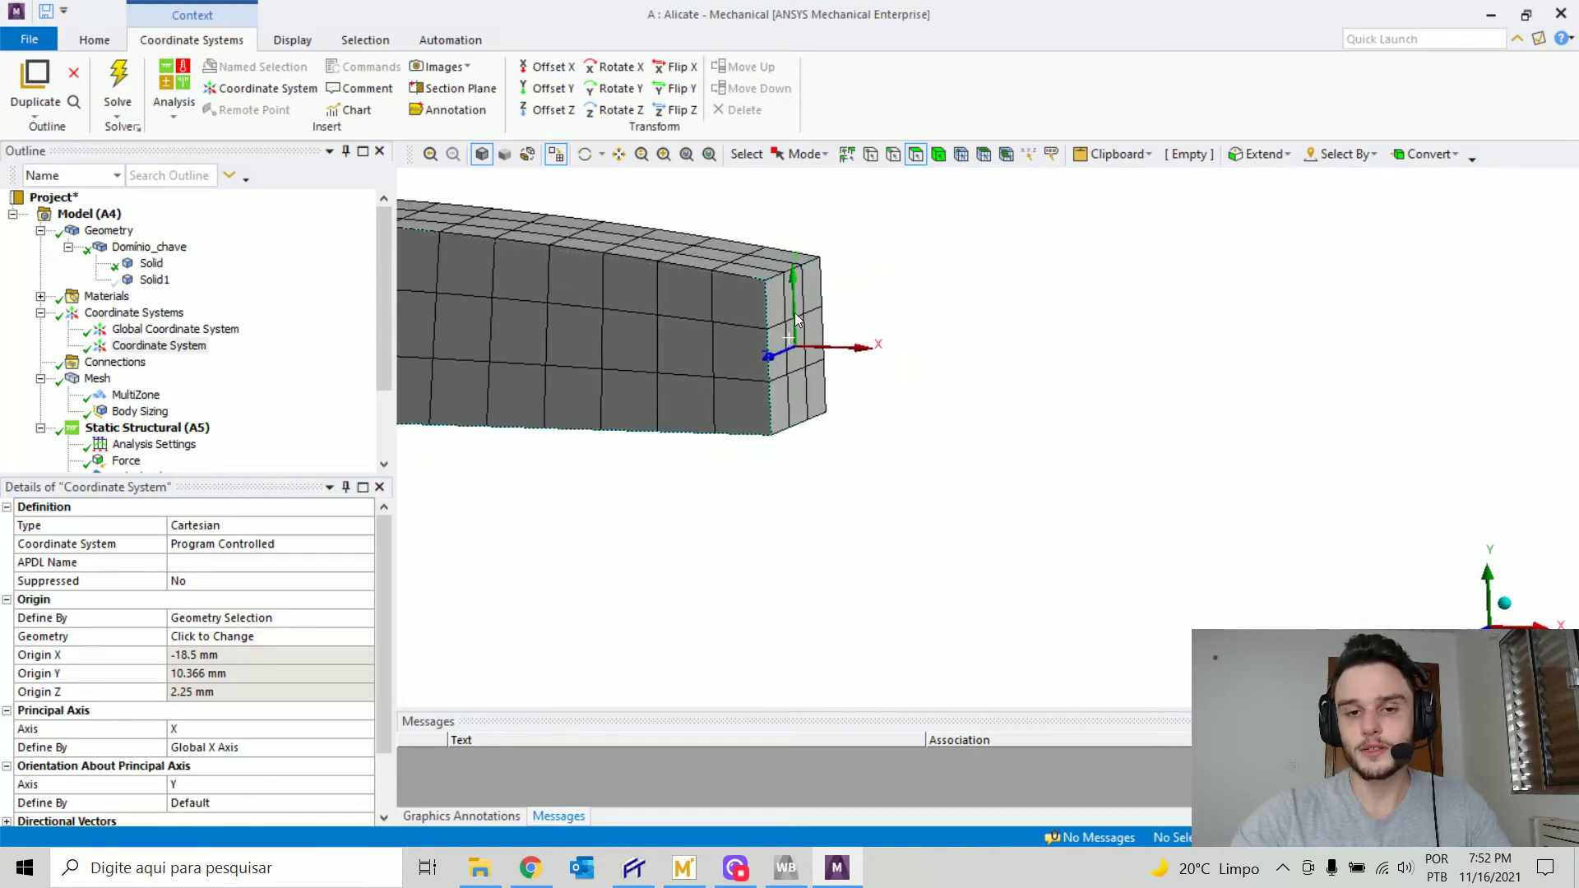
pyautogui.click(175, 345)
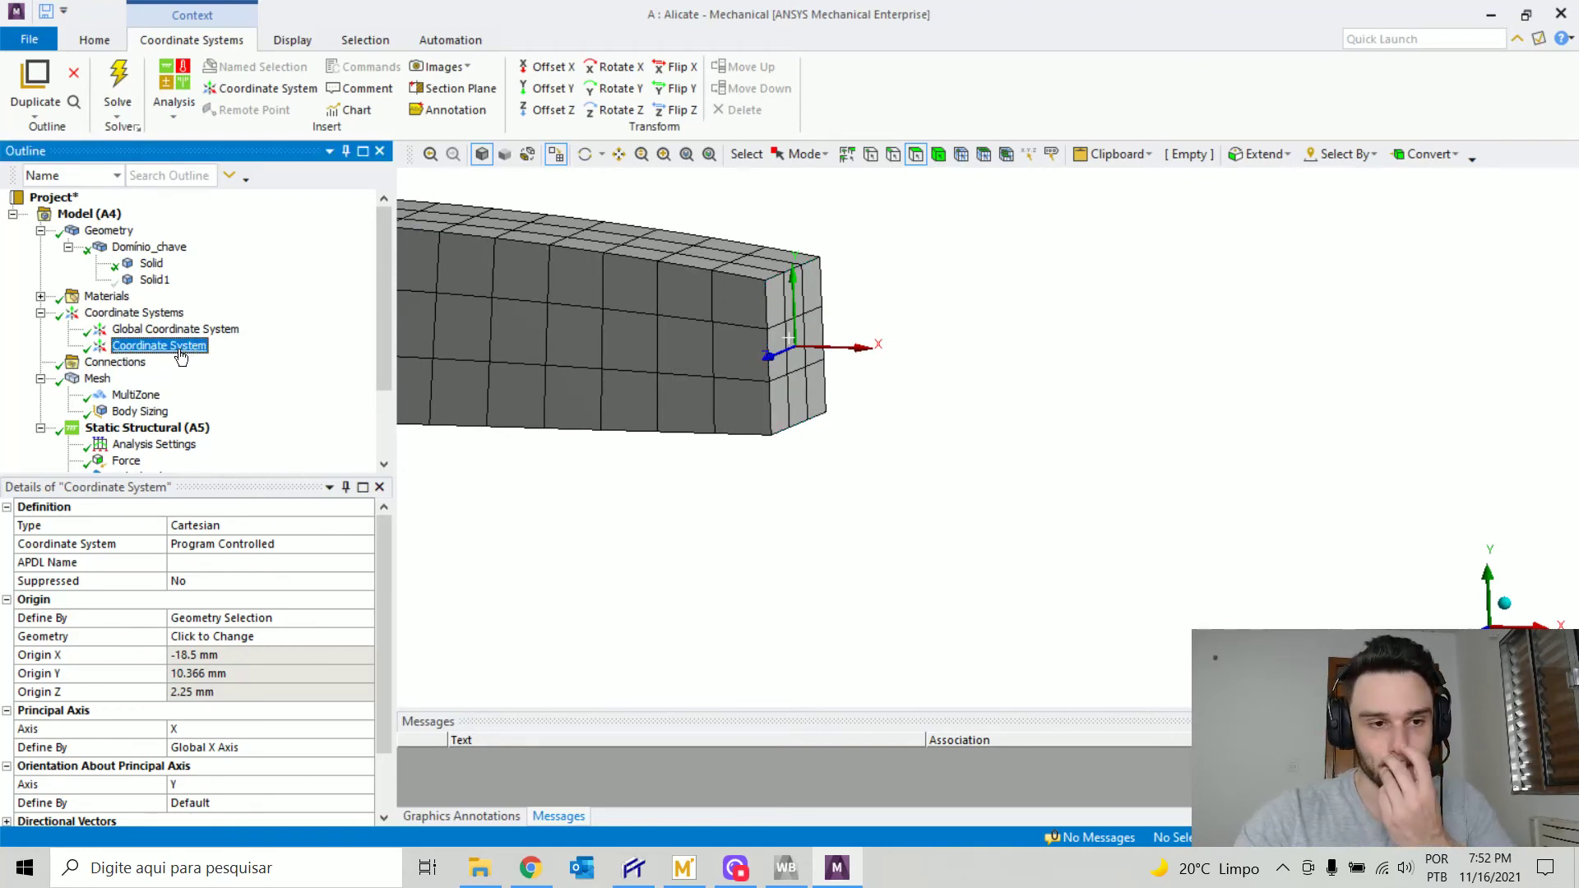
# - Insert a Normal Stress result into the static structural solution
pyautogui.scroll(-2, 239, 405)
pyautogui.click(150, 411)
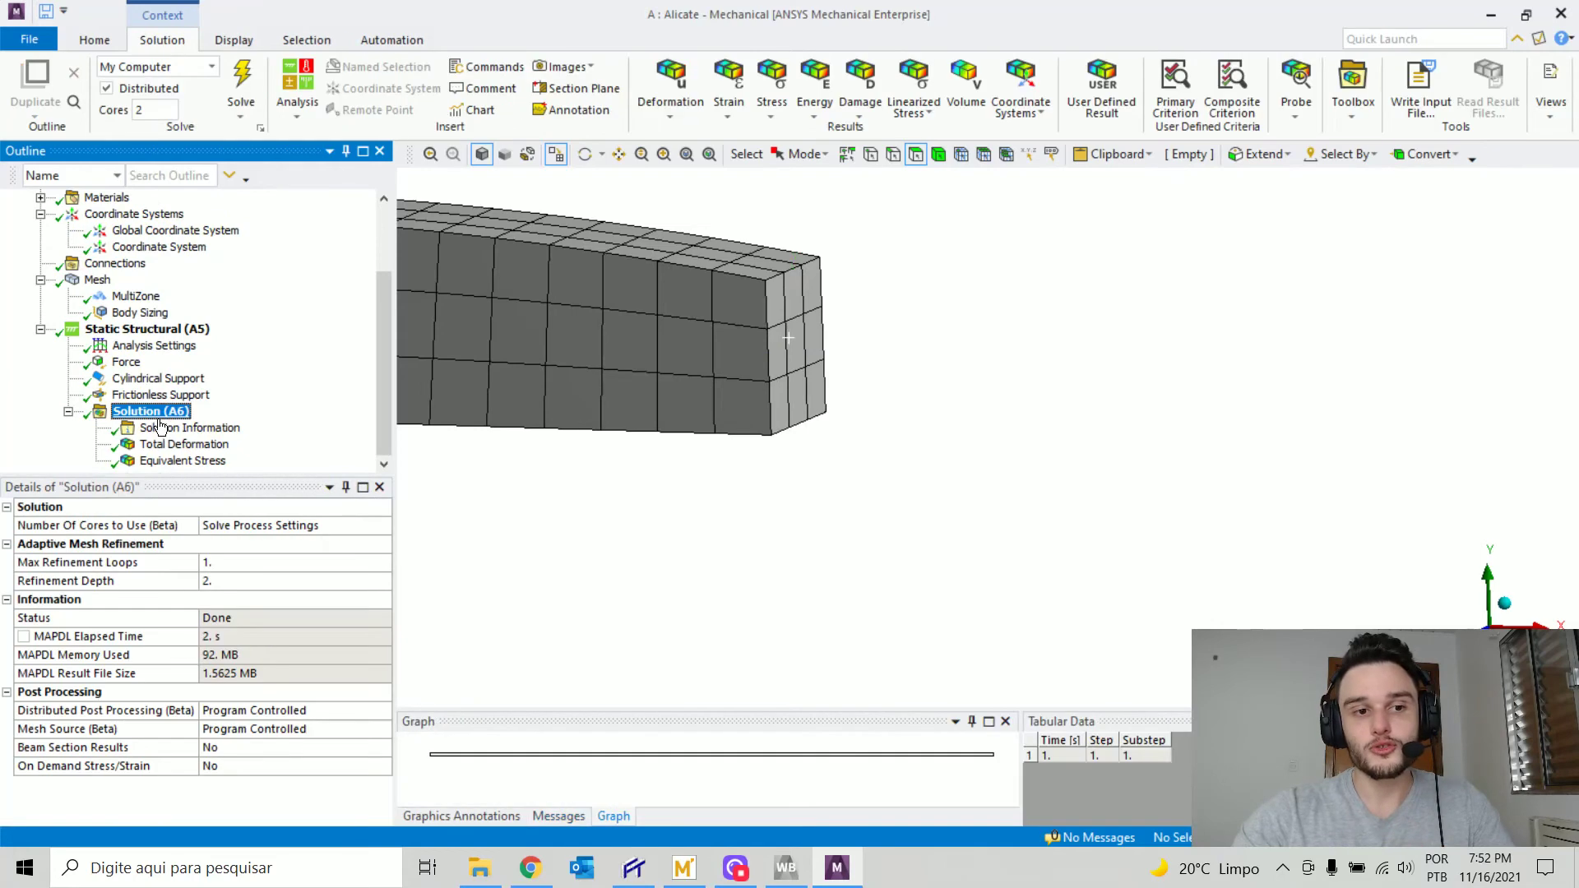
pyautogui.click(772, 111)
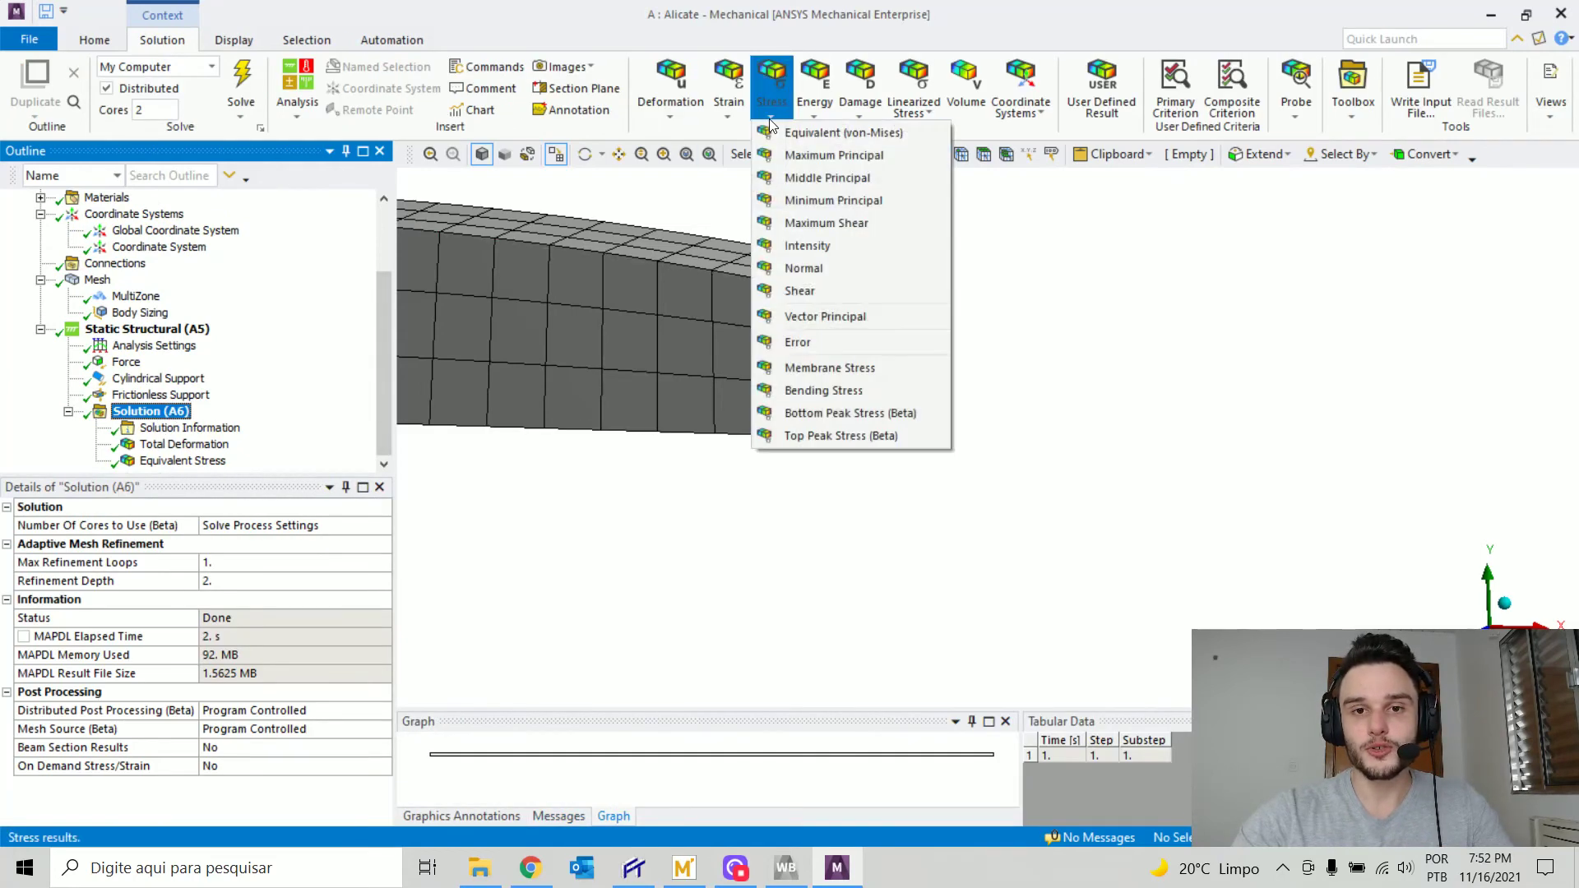
pyautogui.click(850, 278)
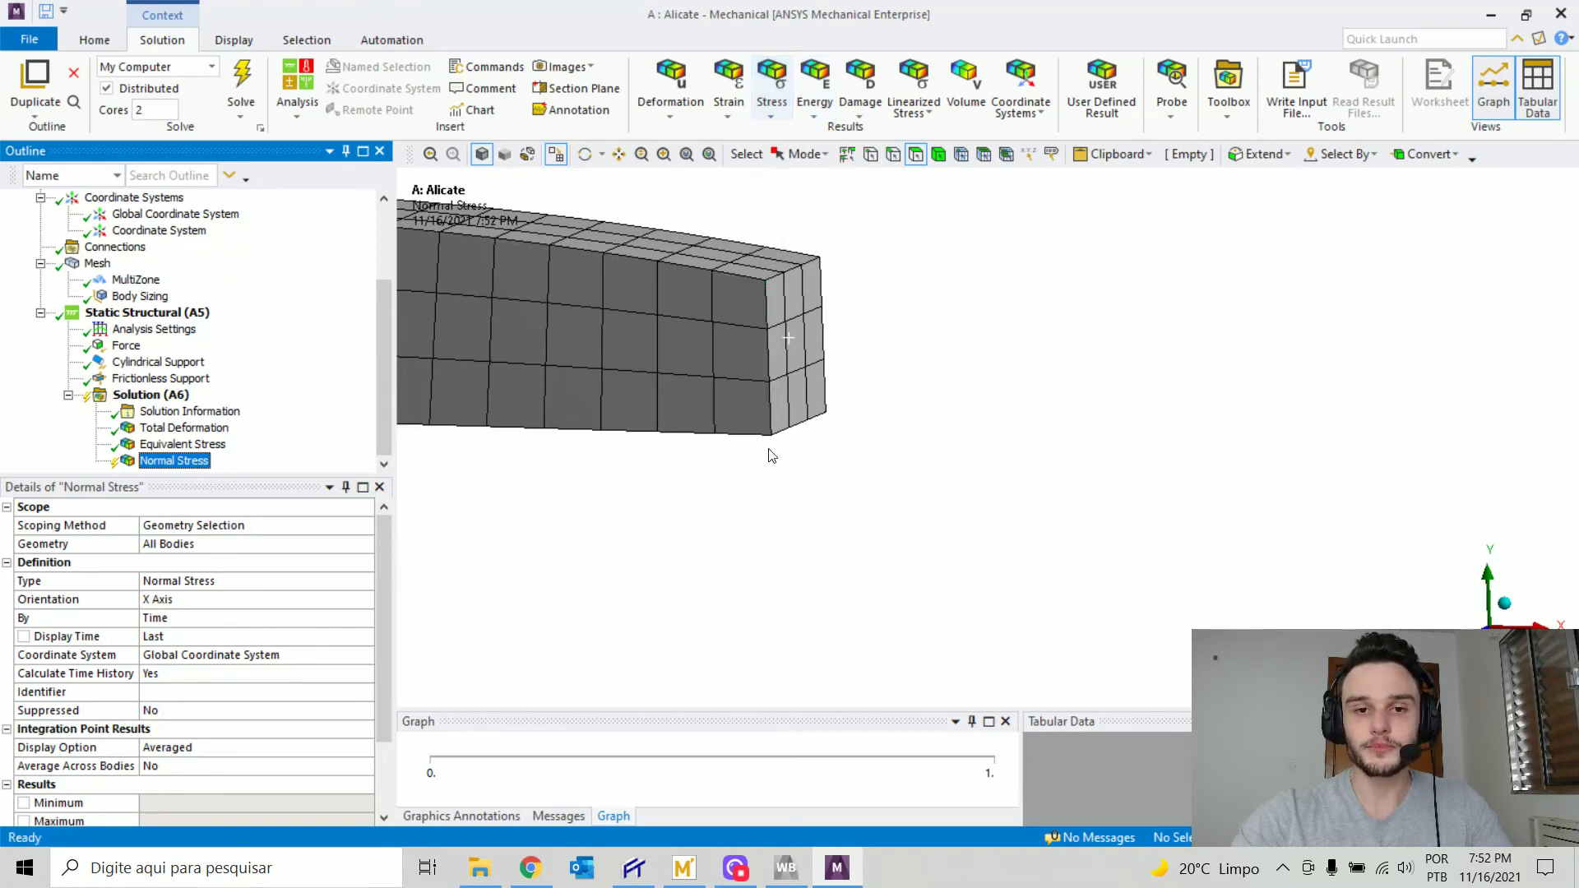
# - Scope the normal stress result's geometry to the hooked jaw body
pyautogui.click(156, 544)
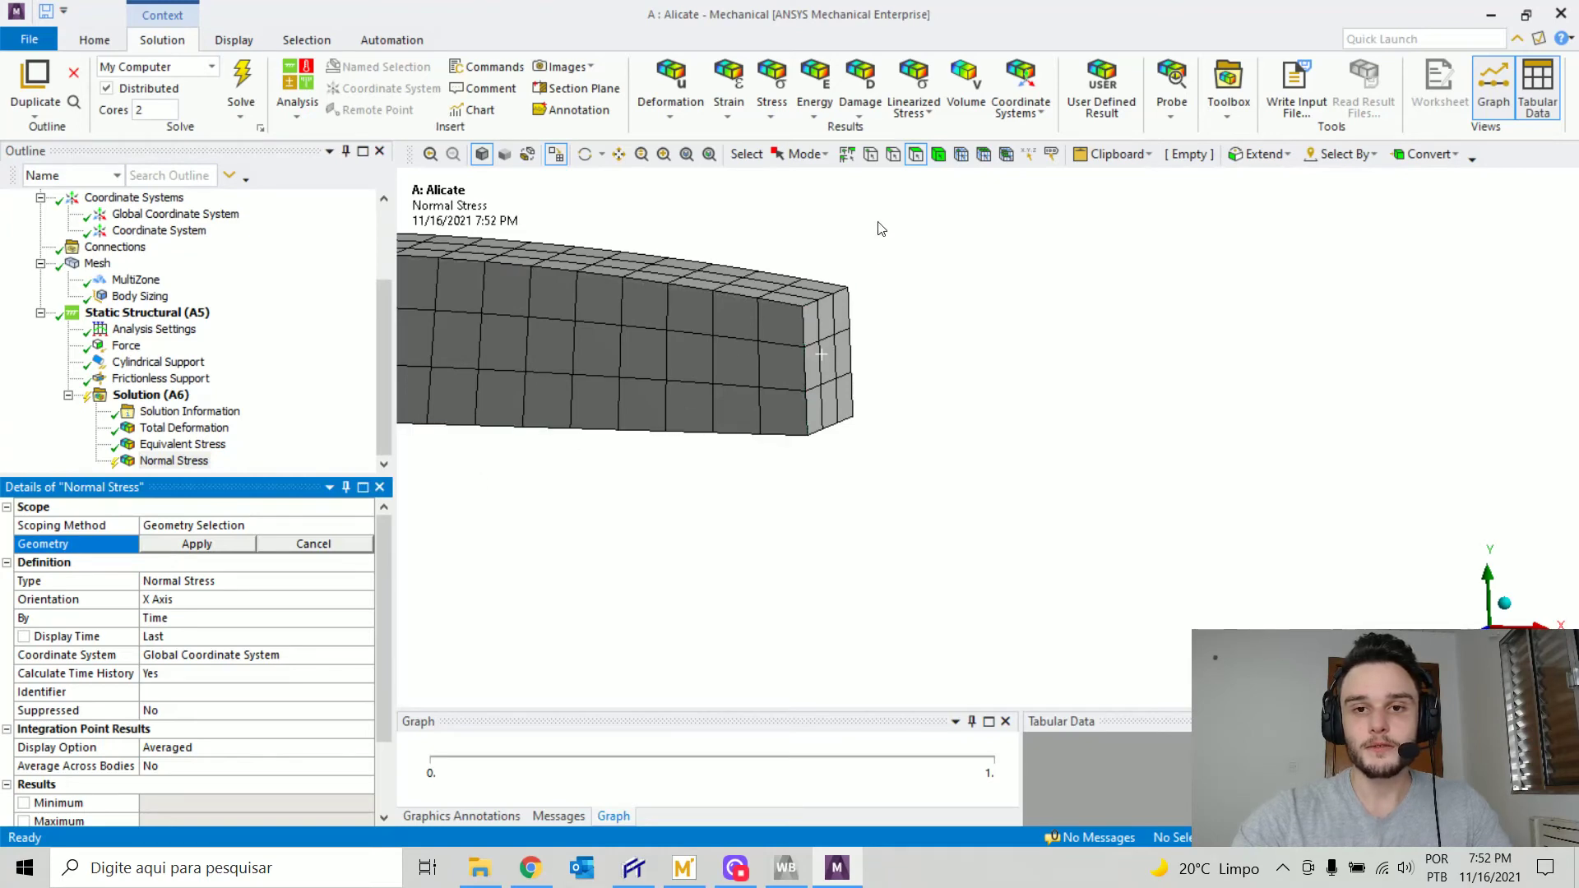
pyautogui.click(939, 155)
pyautogui.scroll(-2, 1008, 450)
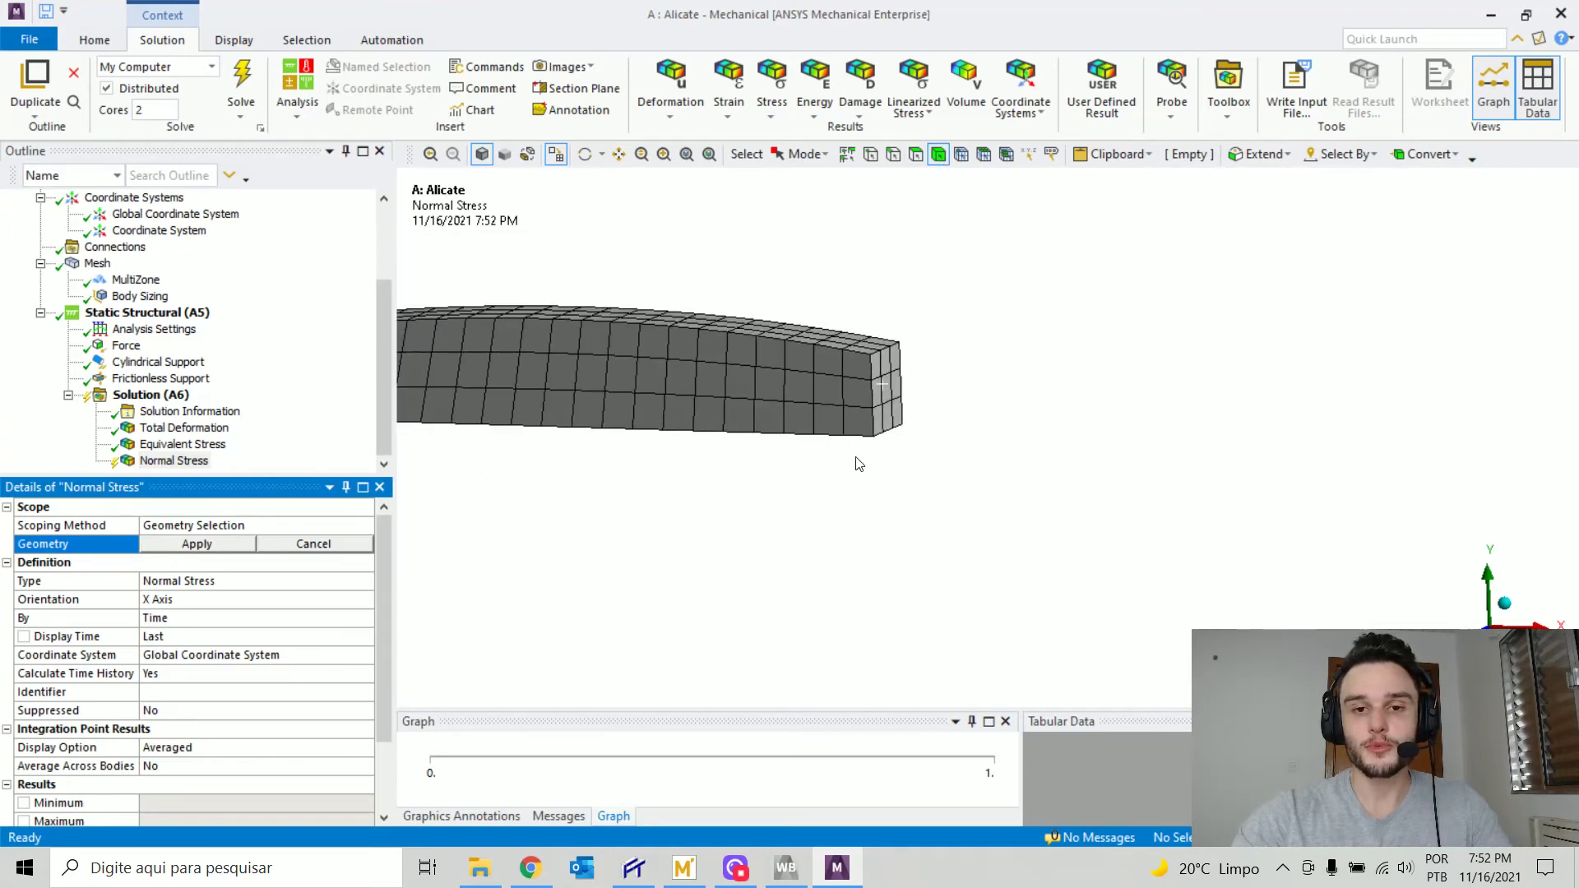
pyautogui.click(688, 378)
pyautogui.scroll(-3, 1161, 408)
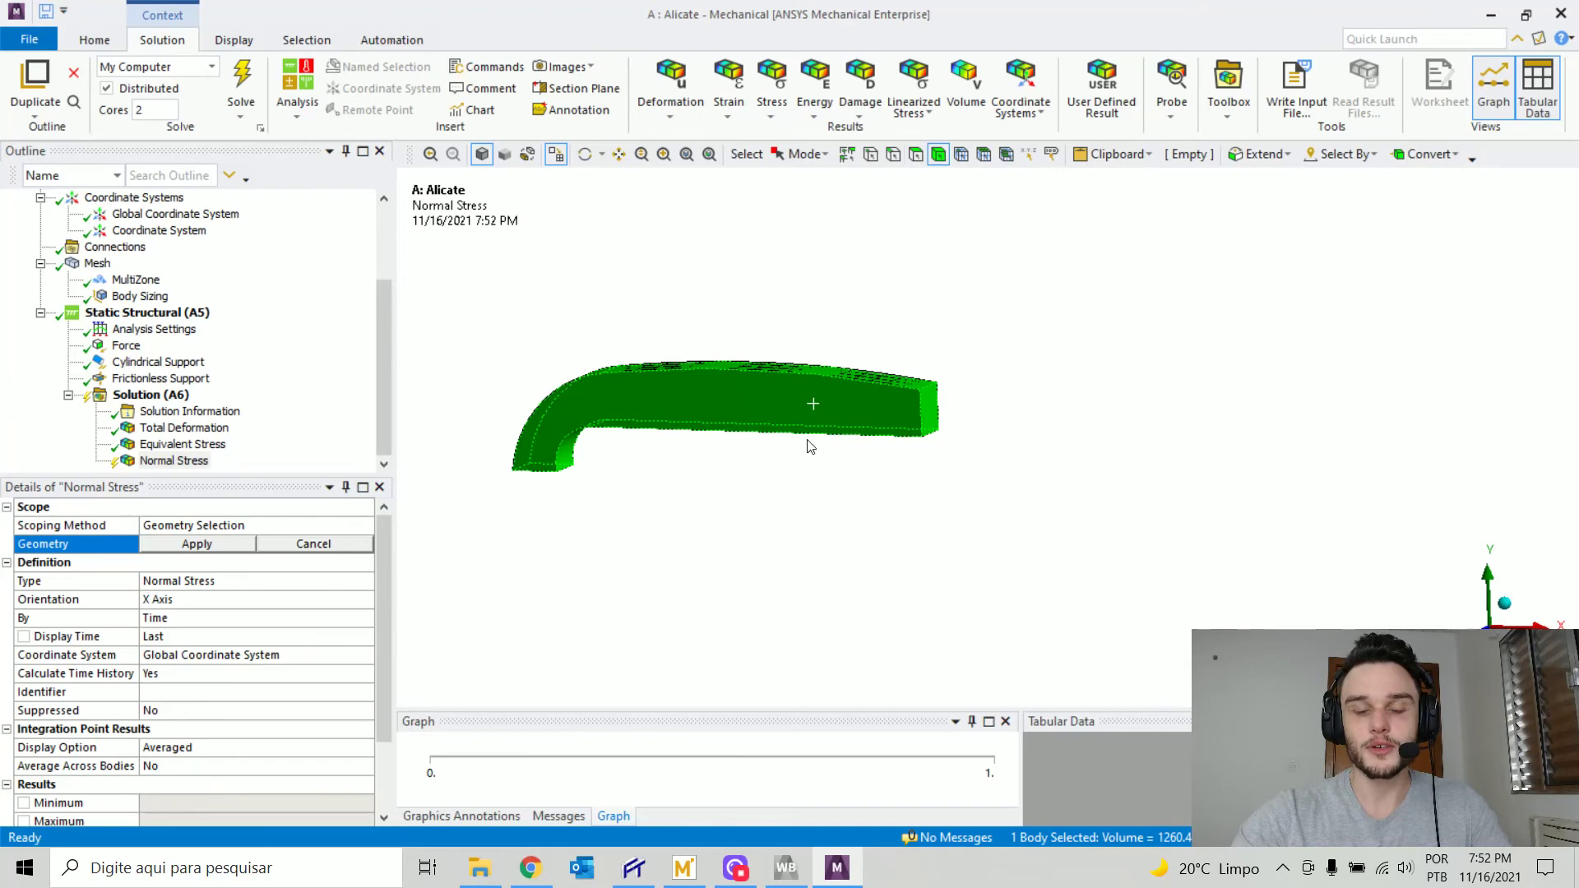
pyautogui.click(204, 543)
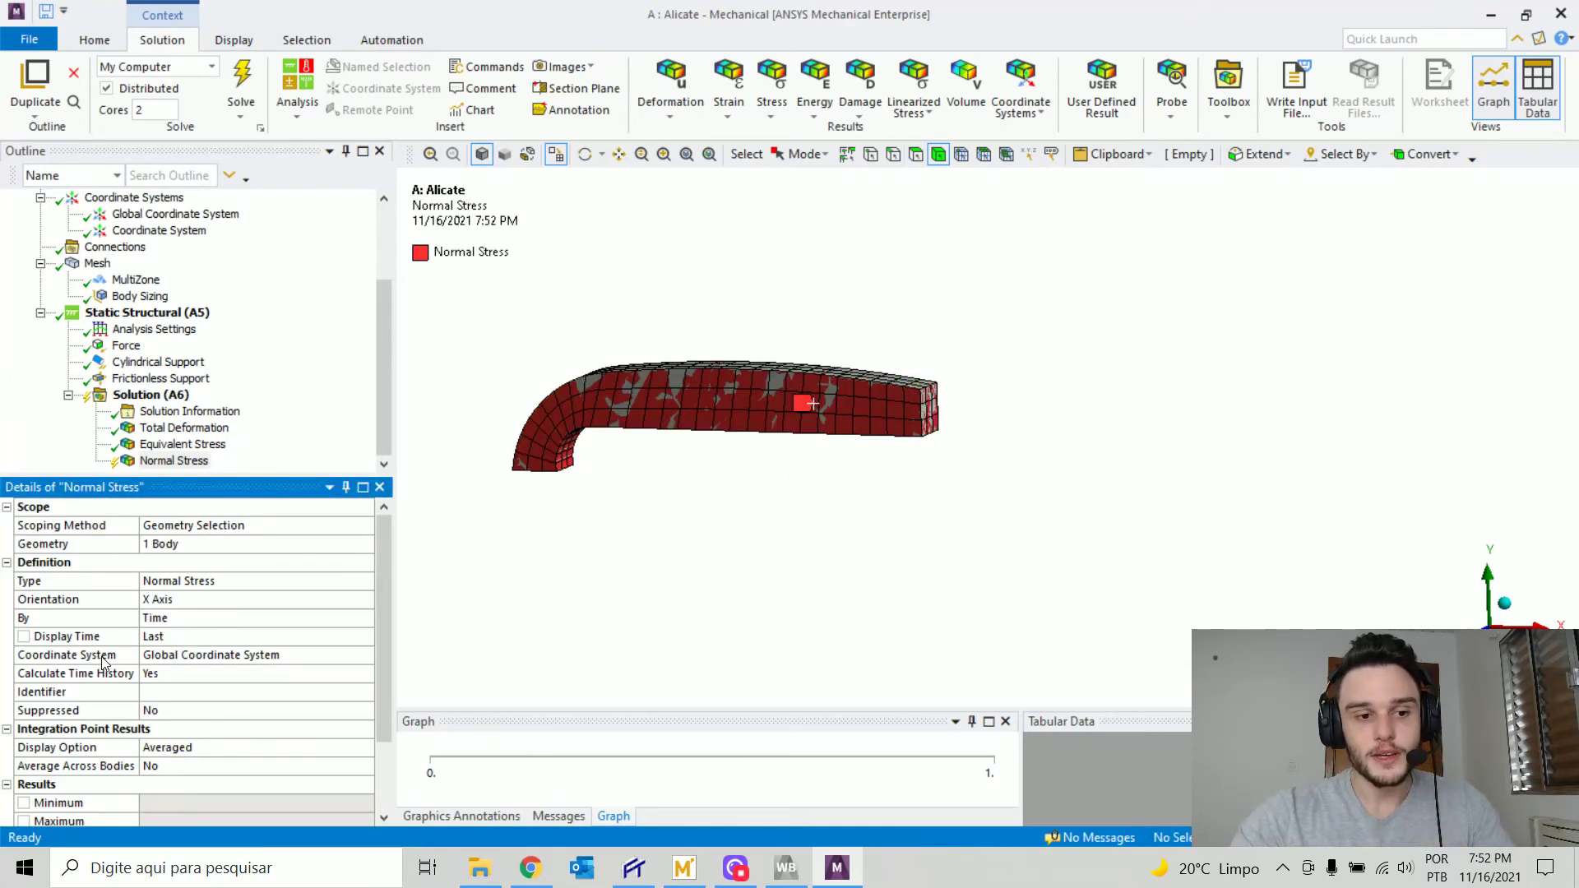
# - Set the normal stress result to use the local Coordinate System placed on the jaw's cut face
pyautogui.click(269, 656)
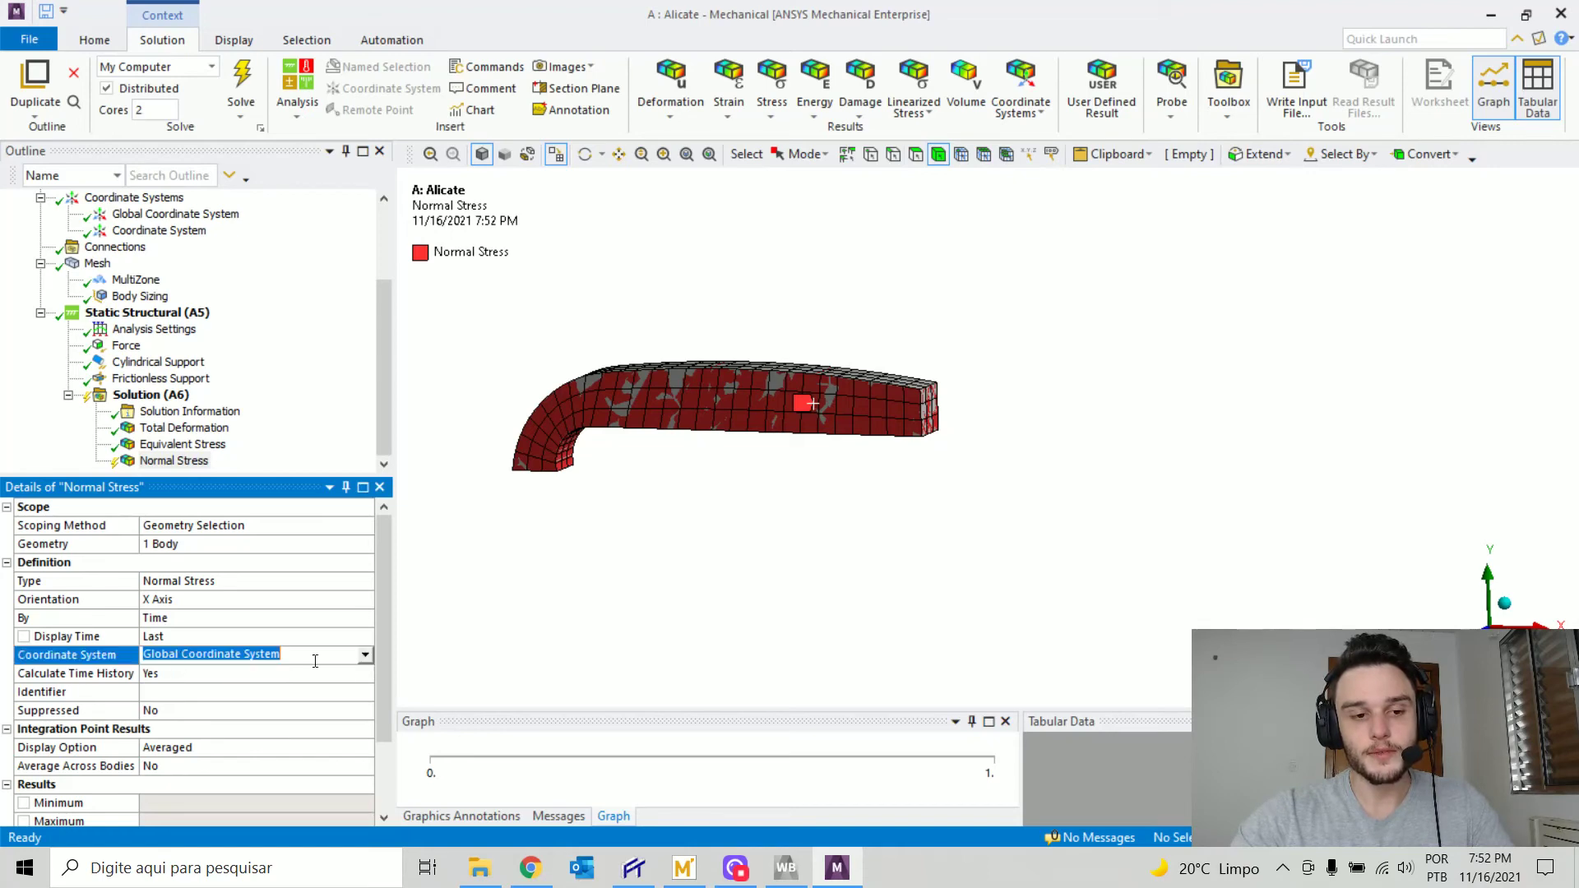
pyautogui.click(364, 655)
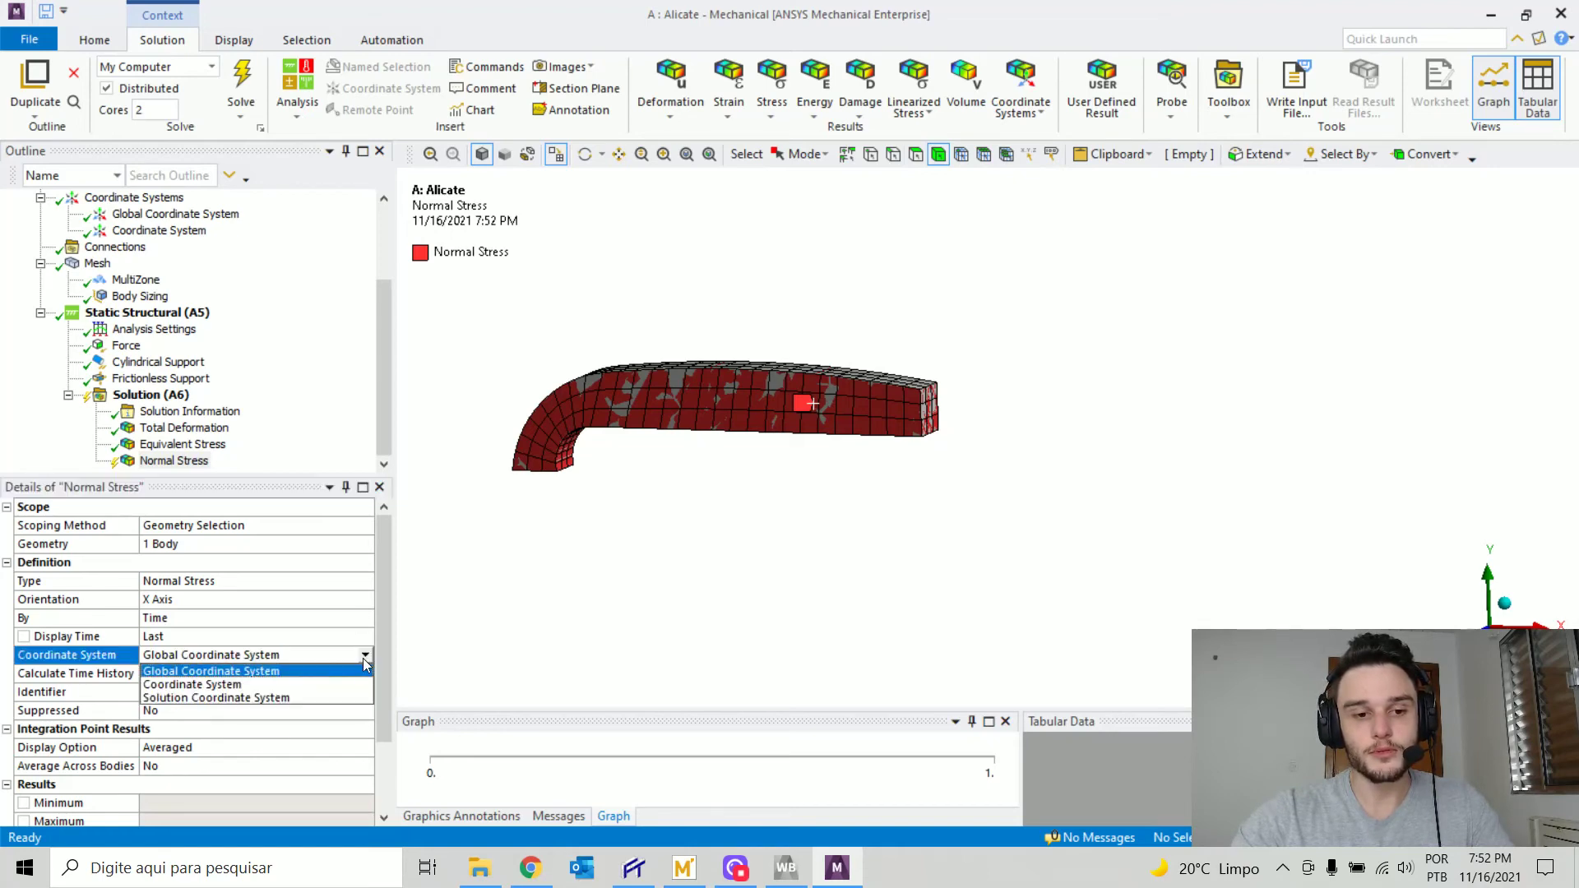
pyautogui.click(245, 685)
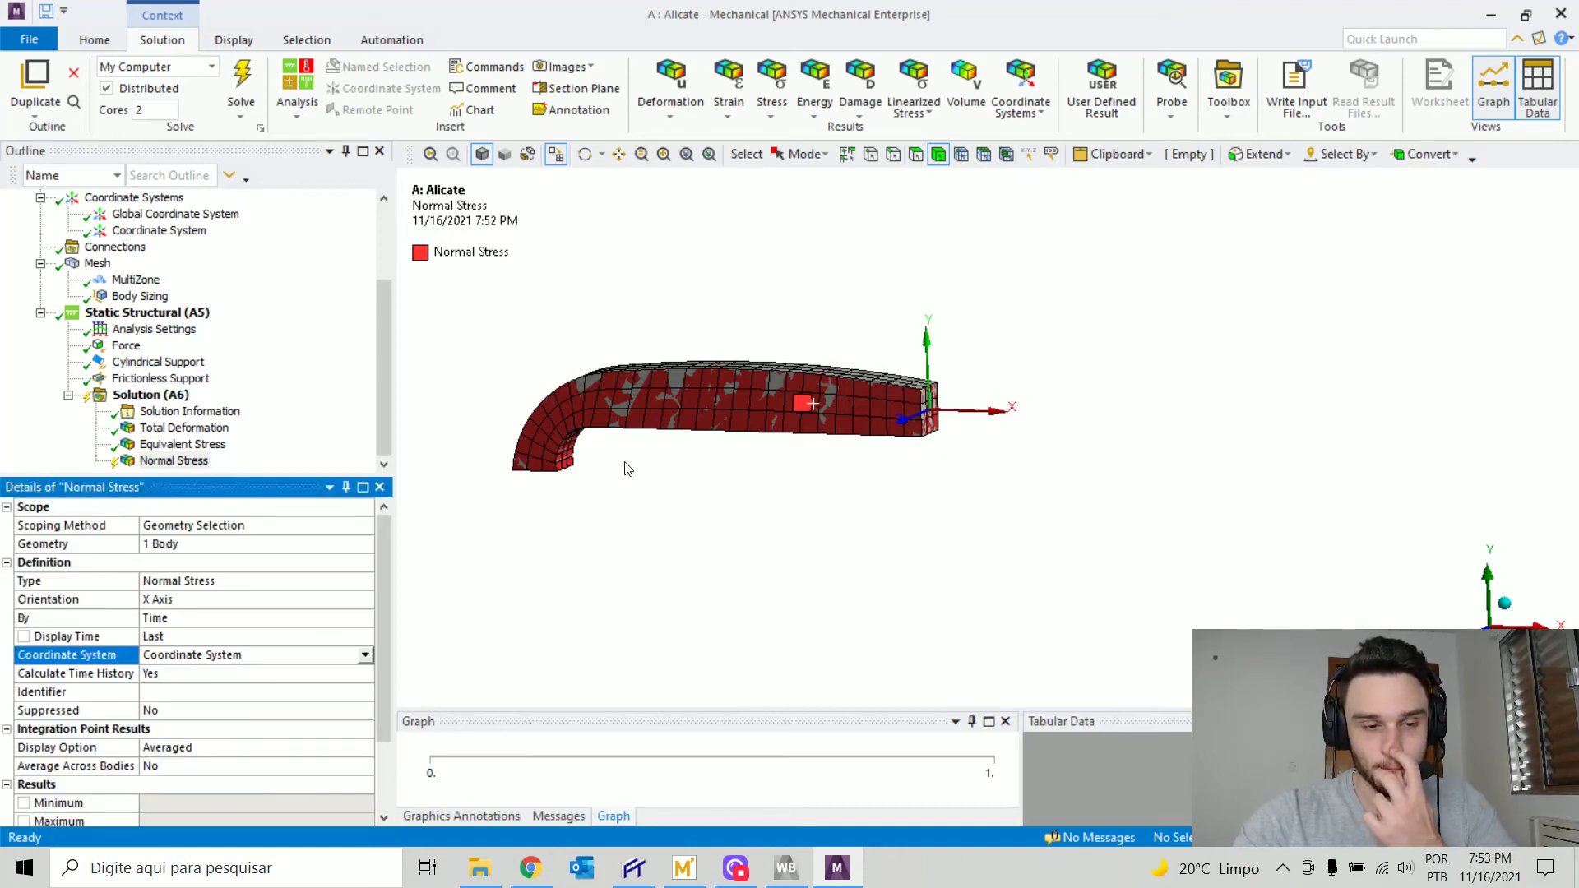
pyautogui.scroll(3, 821, 433)
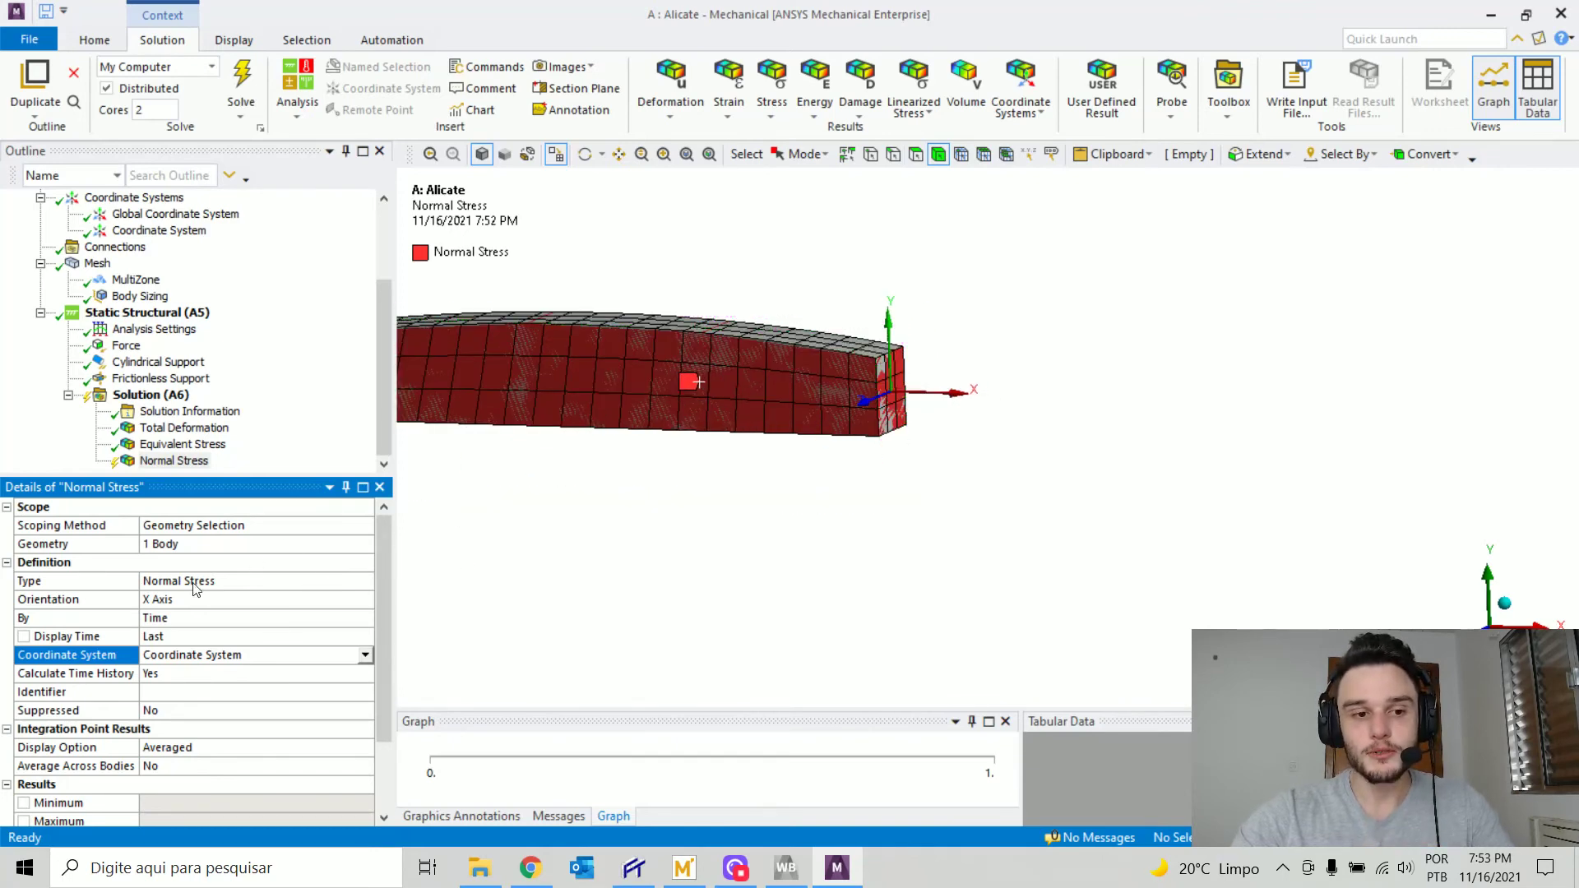
# - Evaluate the normal stress result with its orientation kept on the X Axis
pyautogui.click(156, 602)
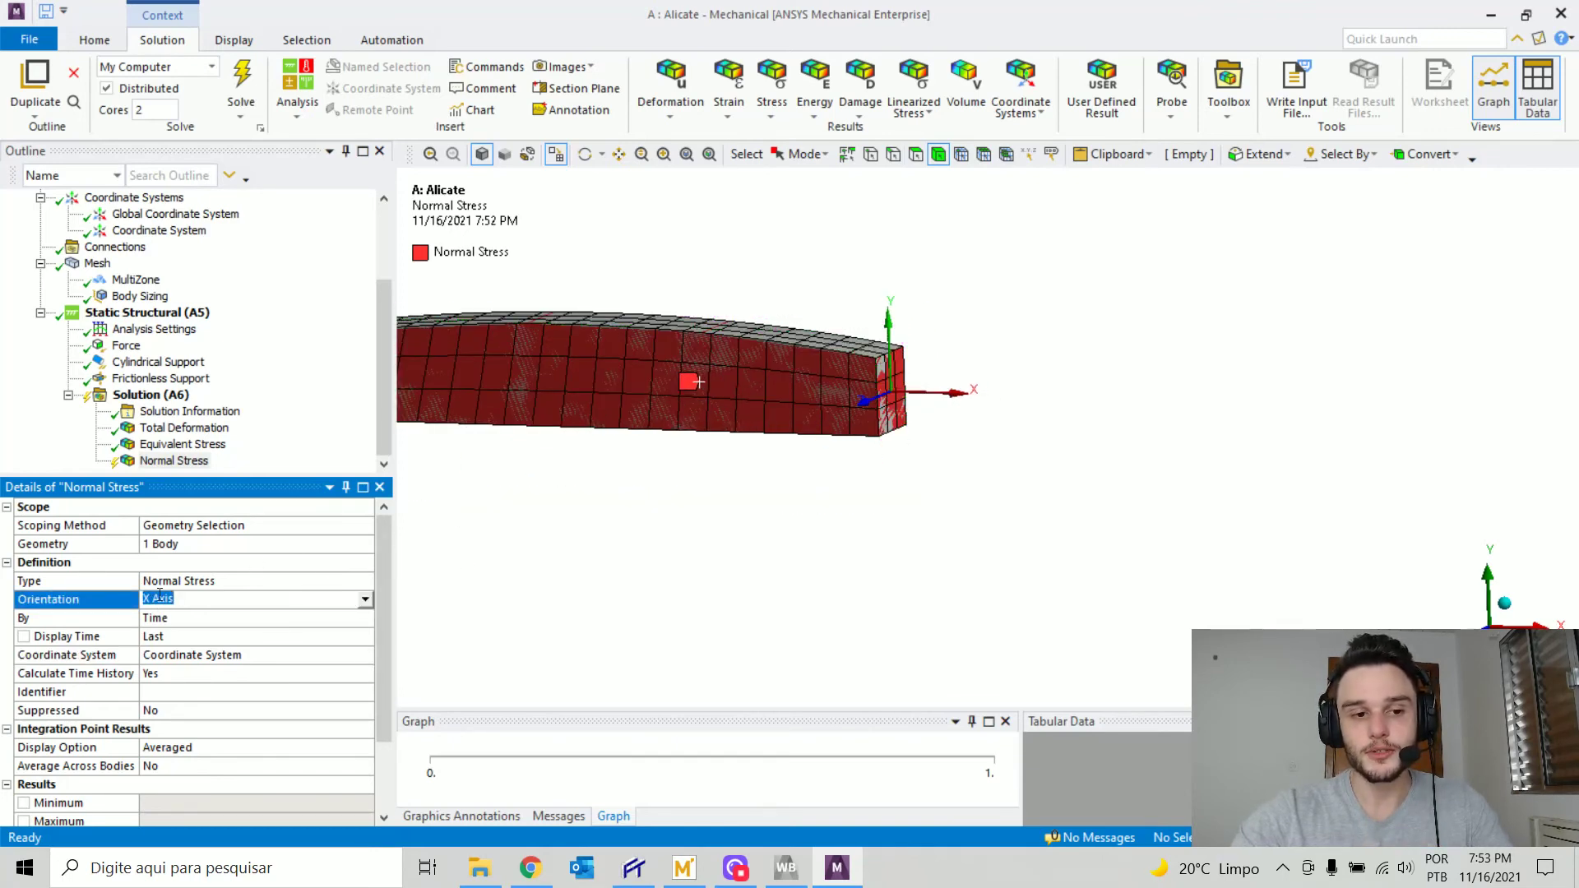
pyautogui.rightClick(170, 462)
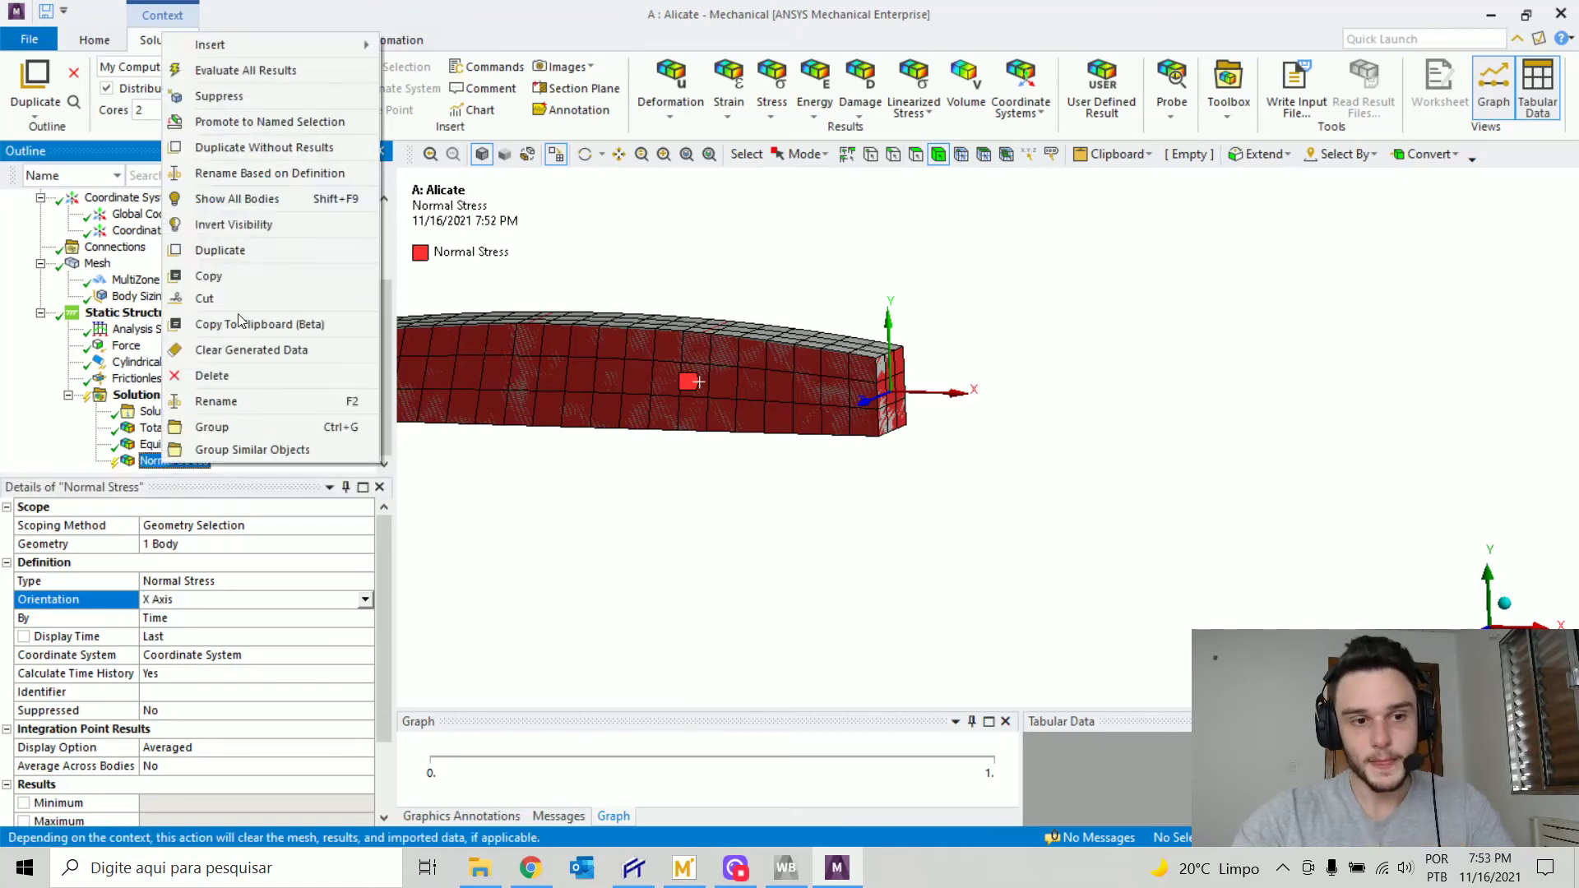
pyautogui.click(245, 69)
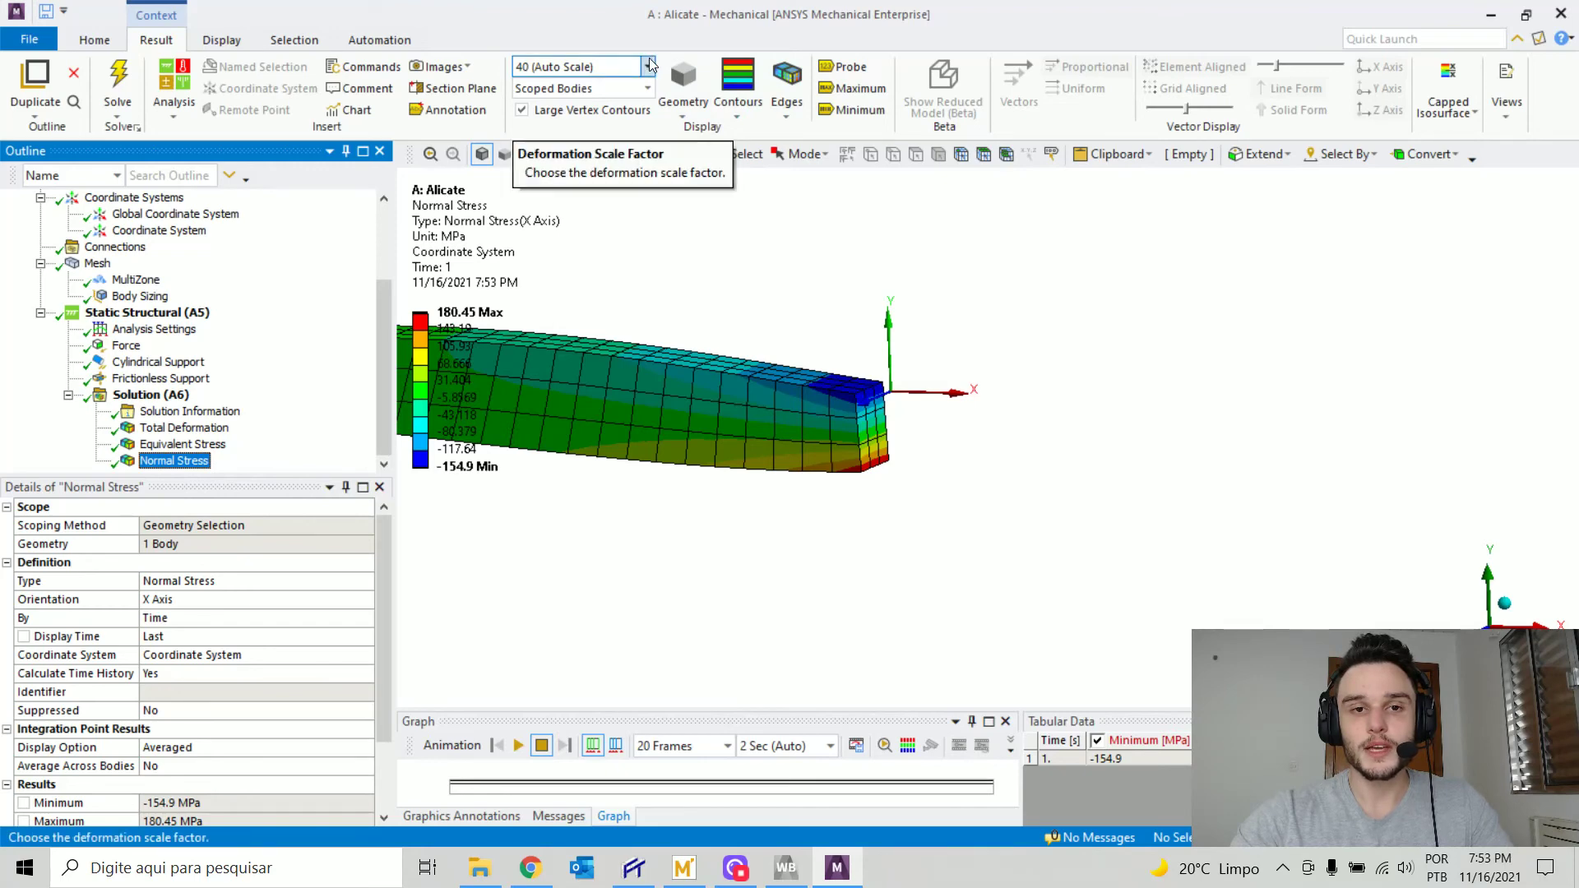
# - Set the deformation scale to 0.0 (Undeformed) and inspect the normal stress bands on the jaw's cut face
pyautogui.click(649, 64)
pyautogui.click(562, 87)
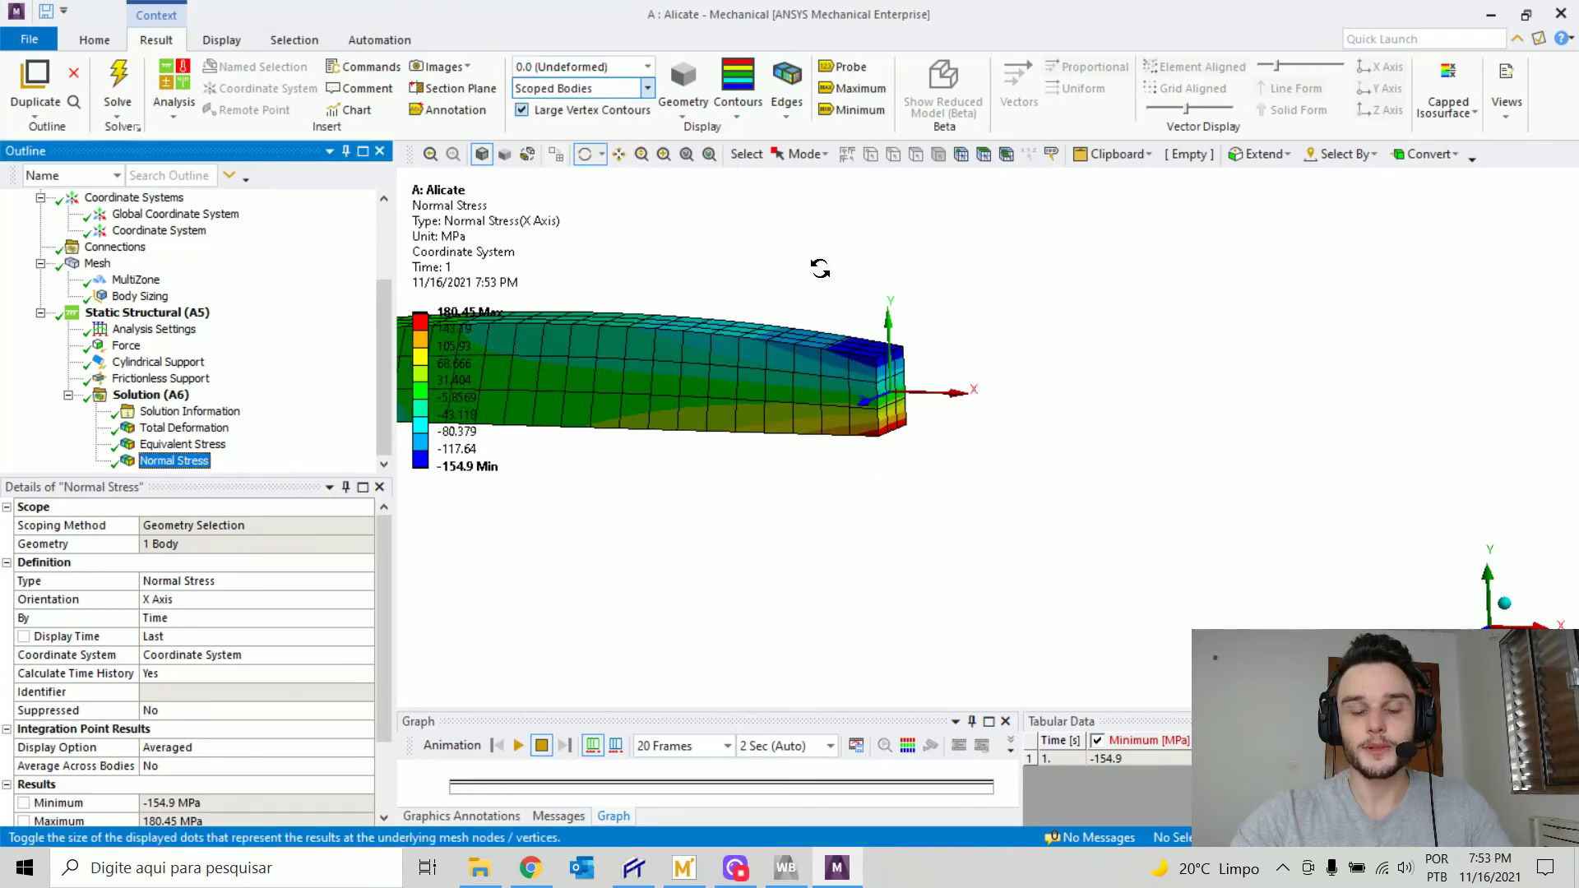
pyautogui.moveTo(877, 419); pyautogui.dragTo(1068, 521)
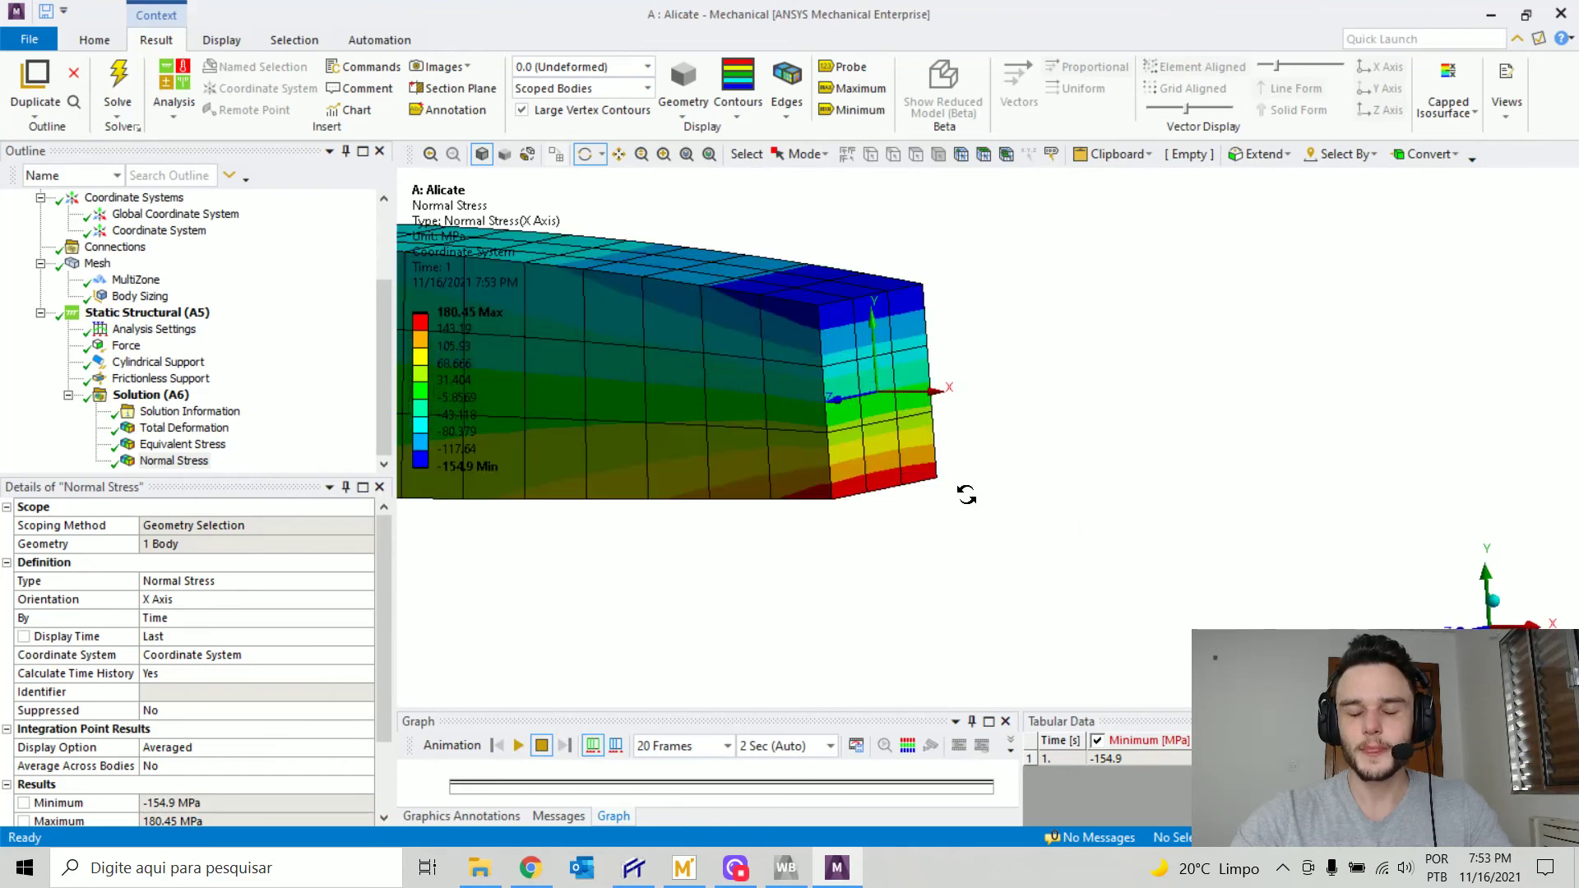
pyautogui.moveTo(966, 495); pyautogui.dragTo(927, 475)
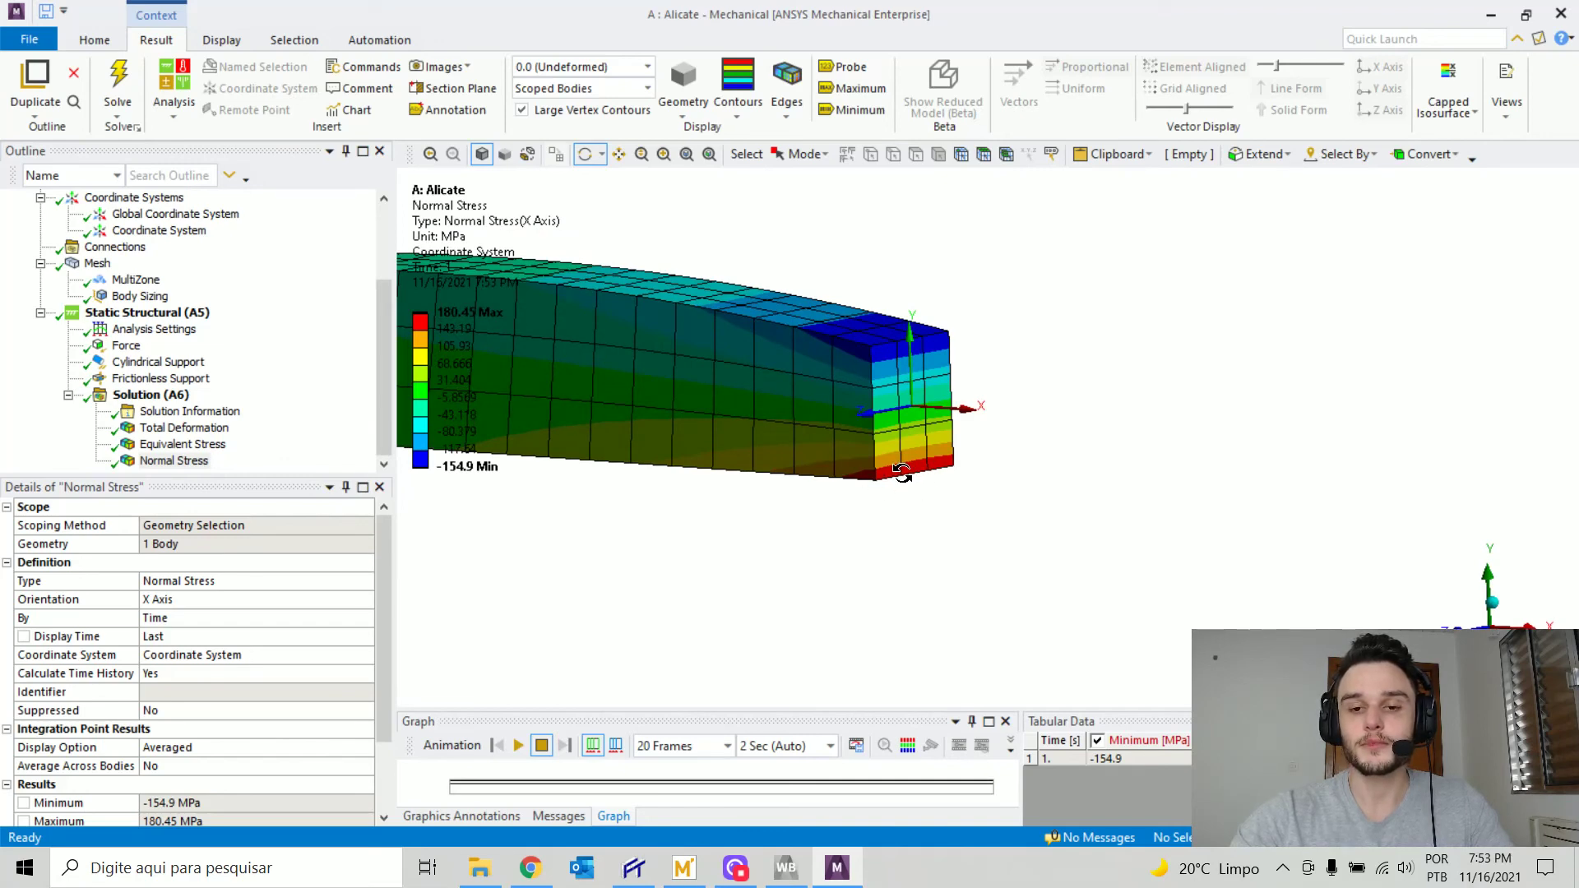
# - Probe the normal stress near the middle of the cut face's lower edge and compare it with the bending stress calculated in Mathcad
pyautogui.click(843, 74)
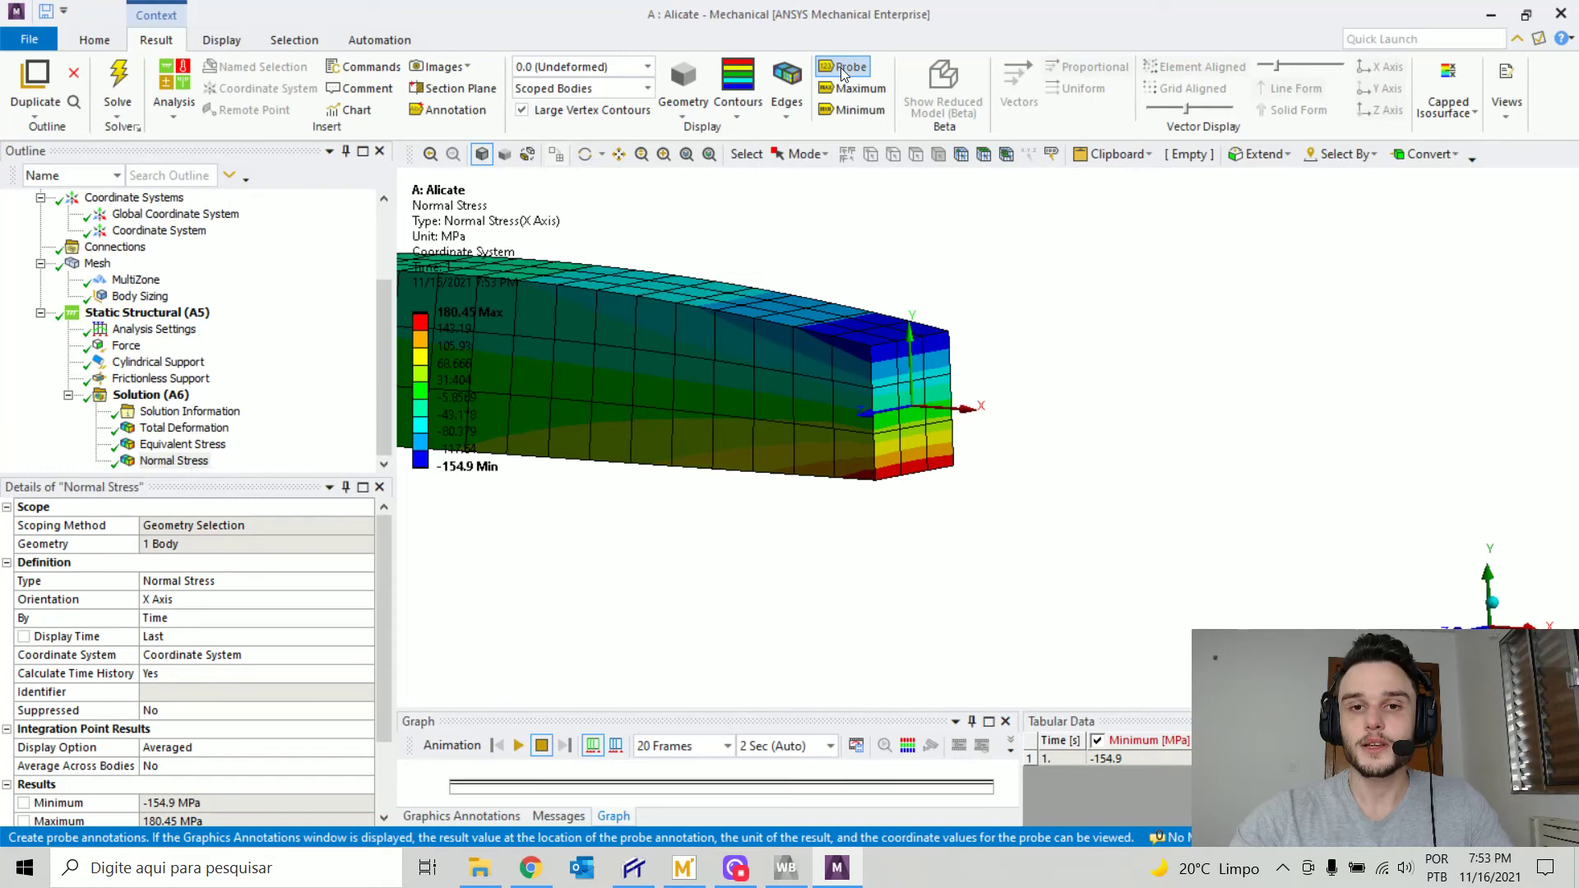
pyautogui.click(920, 473)
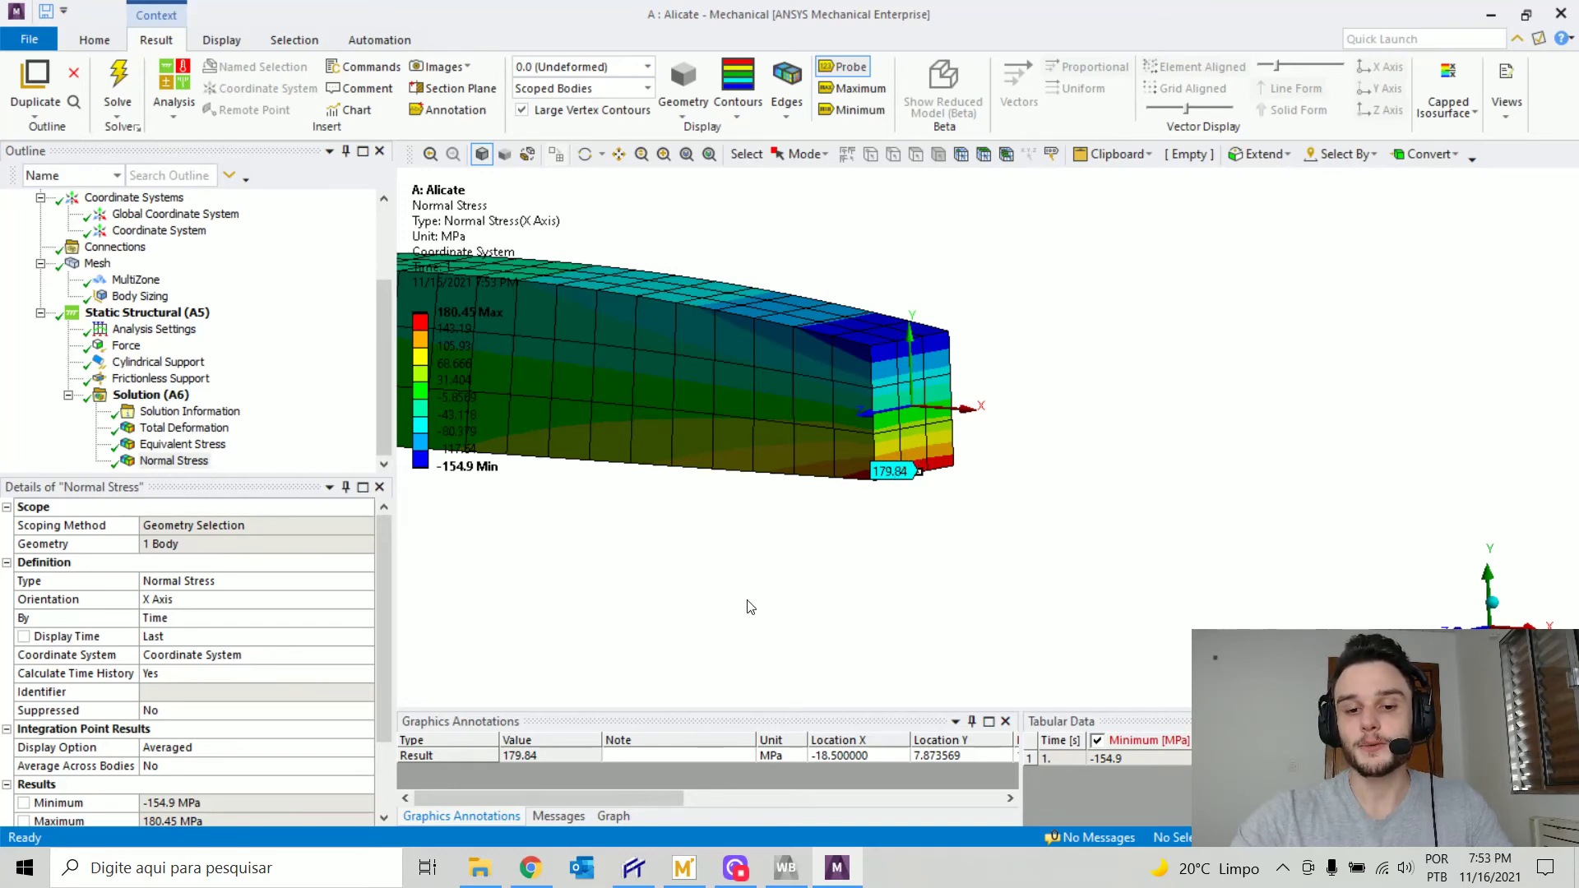
pyautogui.click(684, 868)
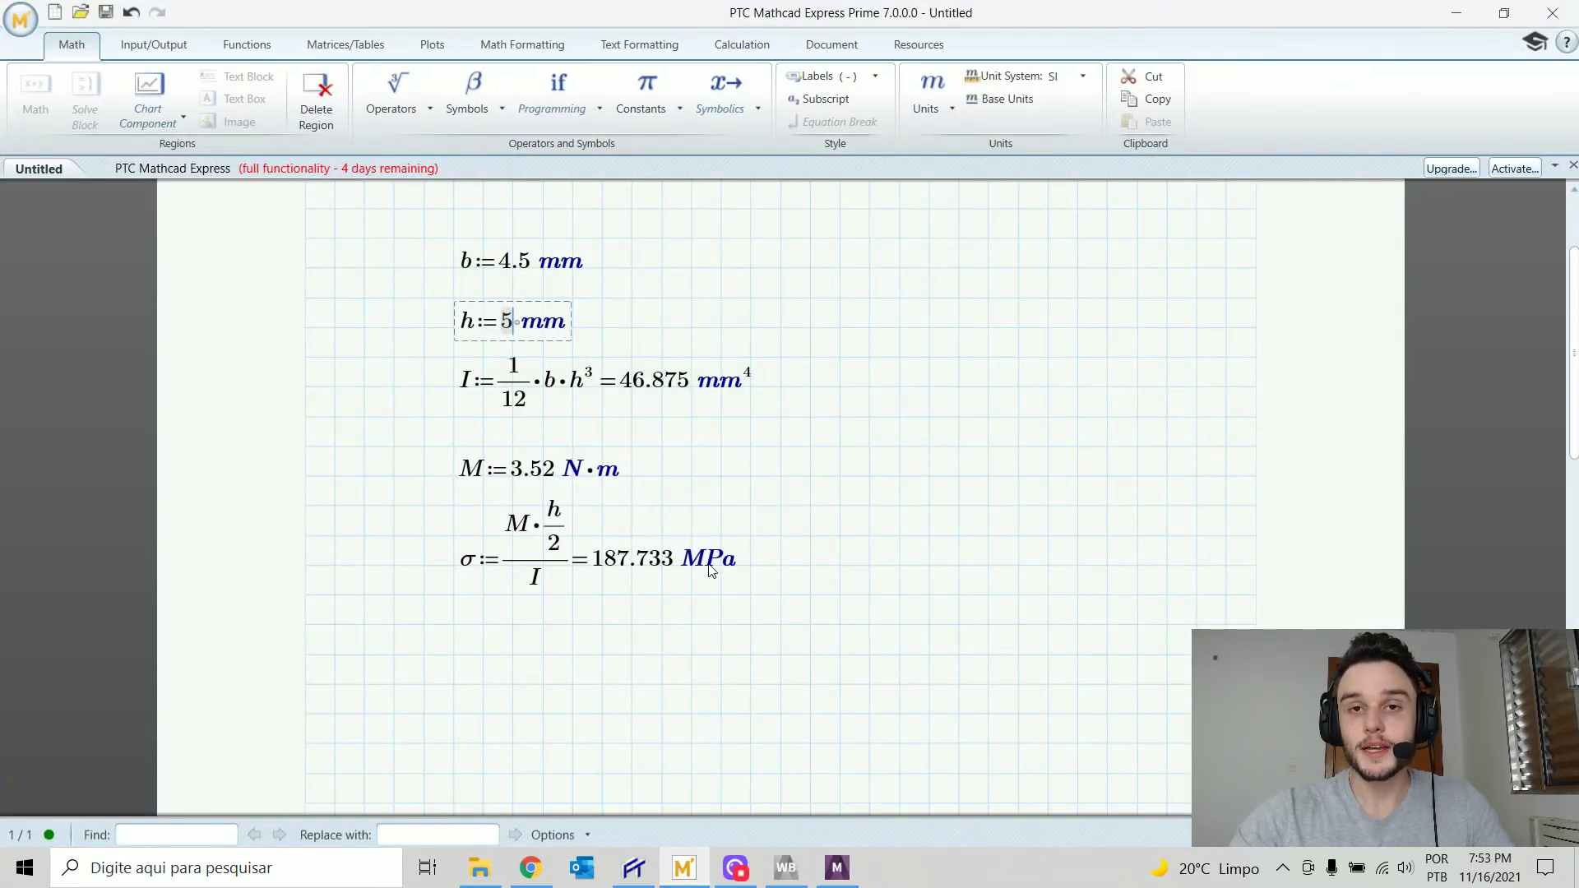
pyautogui.click(679, 865)
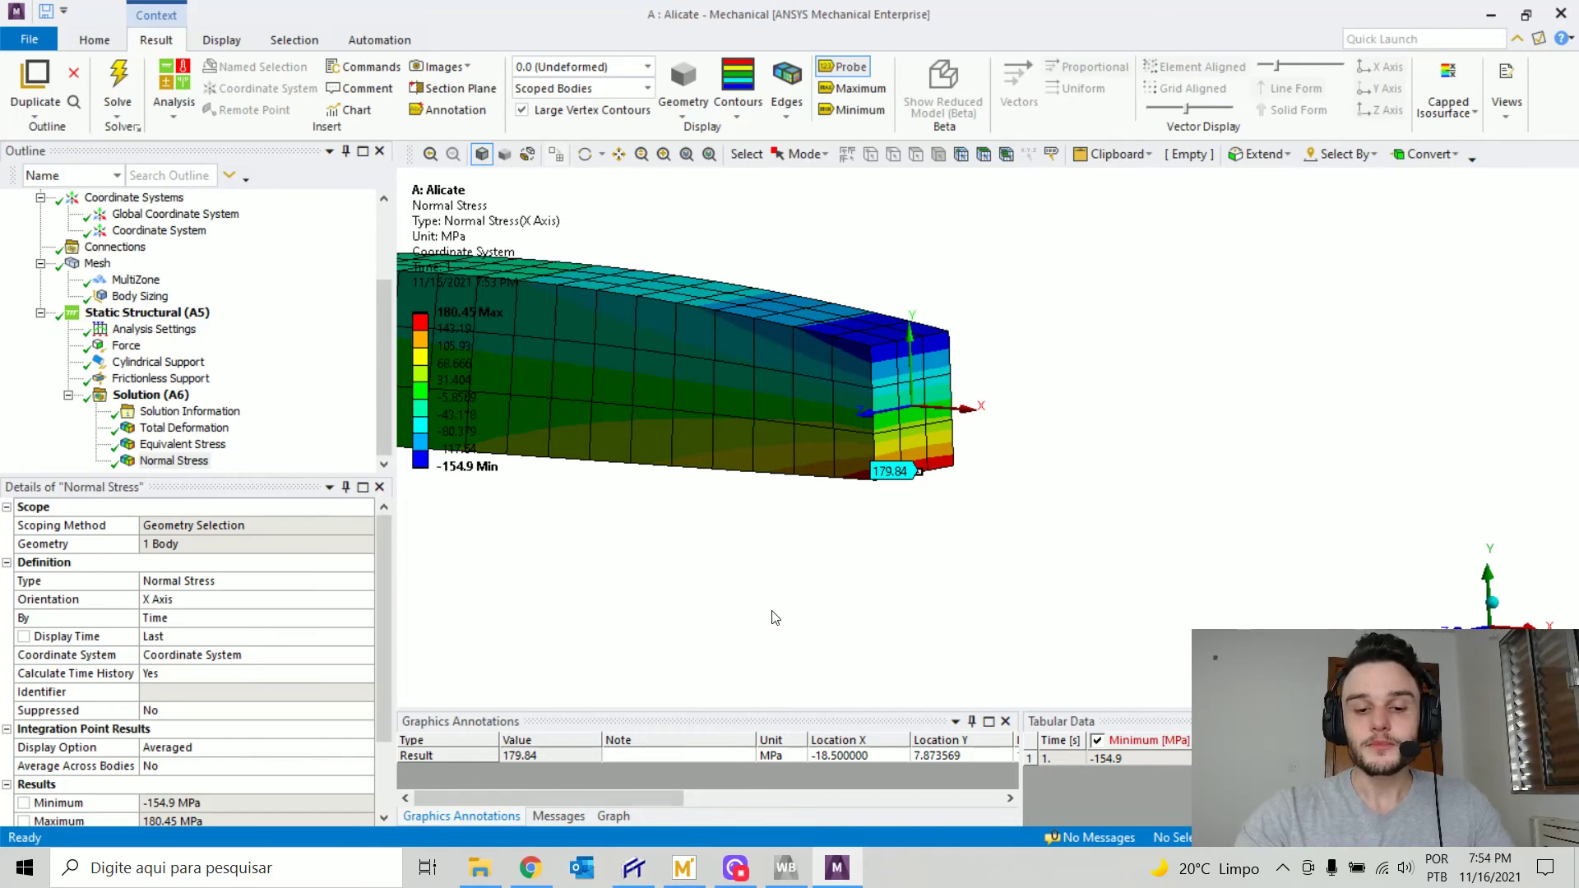
# - Switch to Mathcad and calculate the percentage difference below the bending stress formula as 7/180 · 100
pyautogui.click(684, 868)
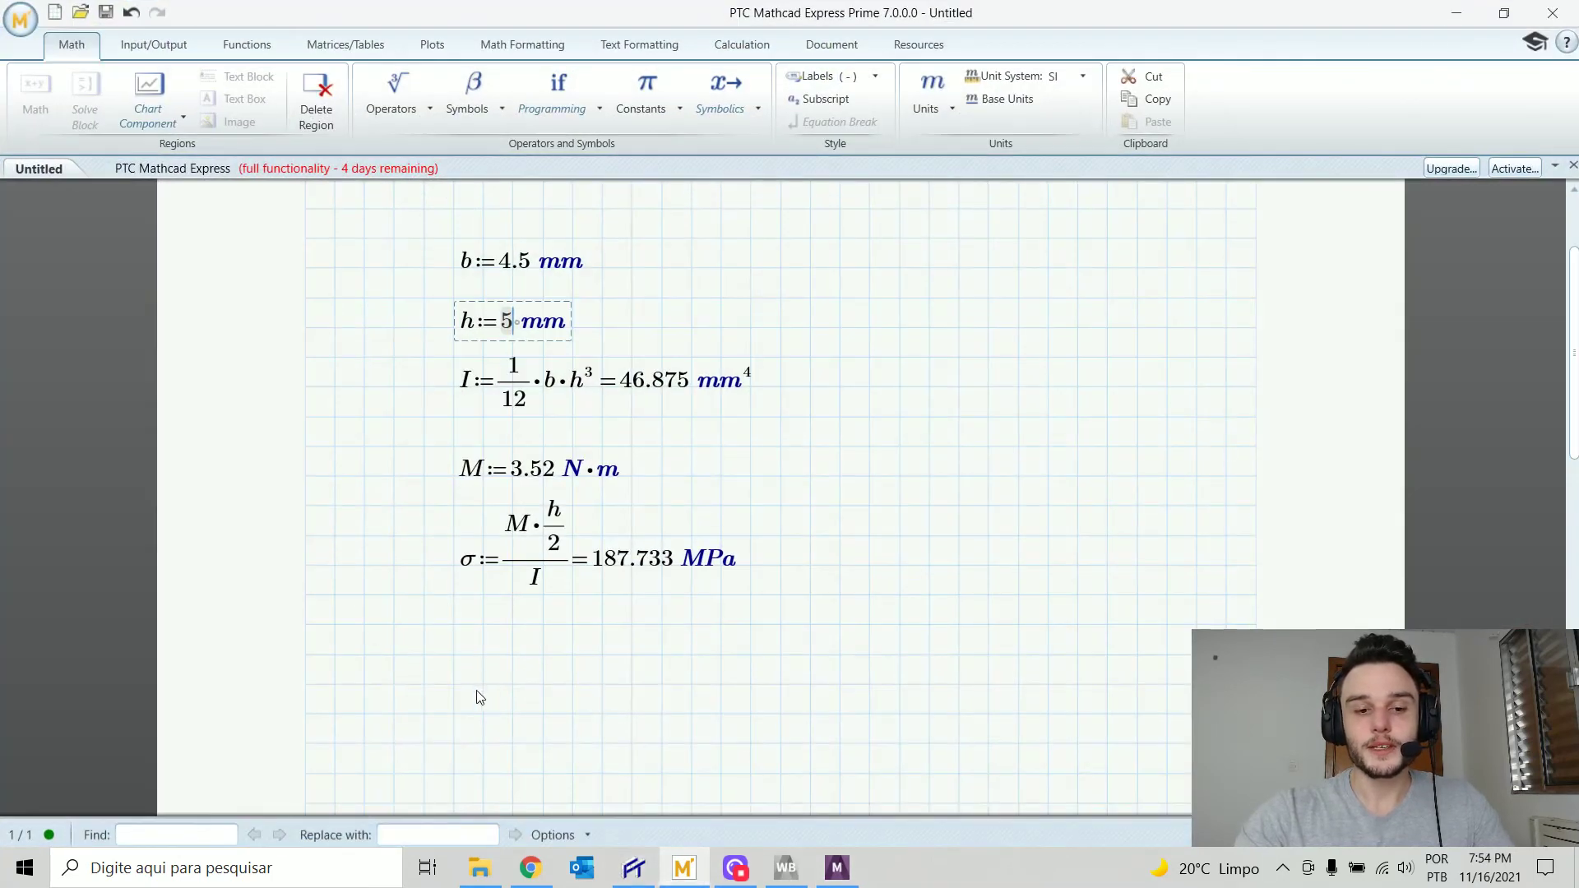
pyautogui.click(482, 687)
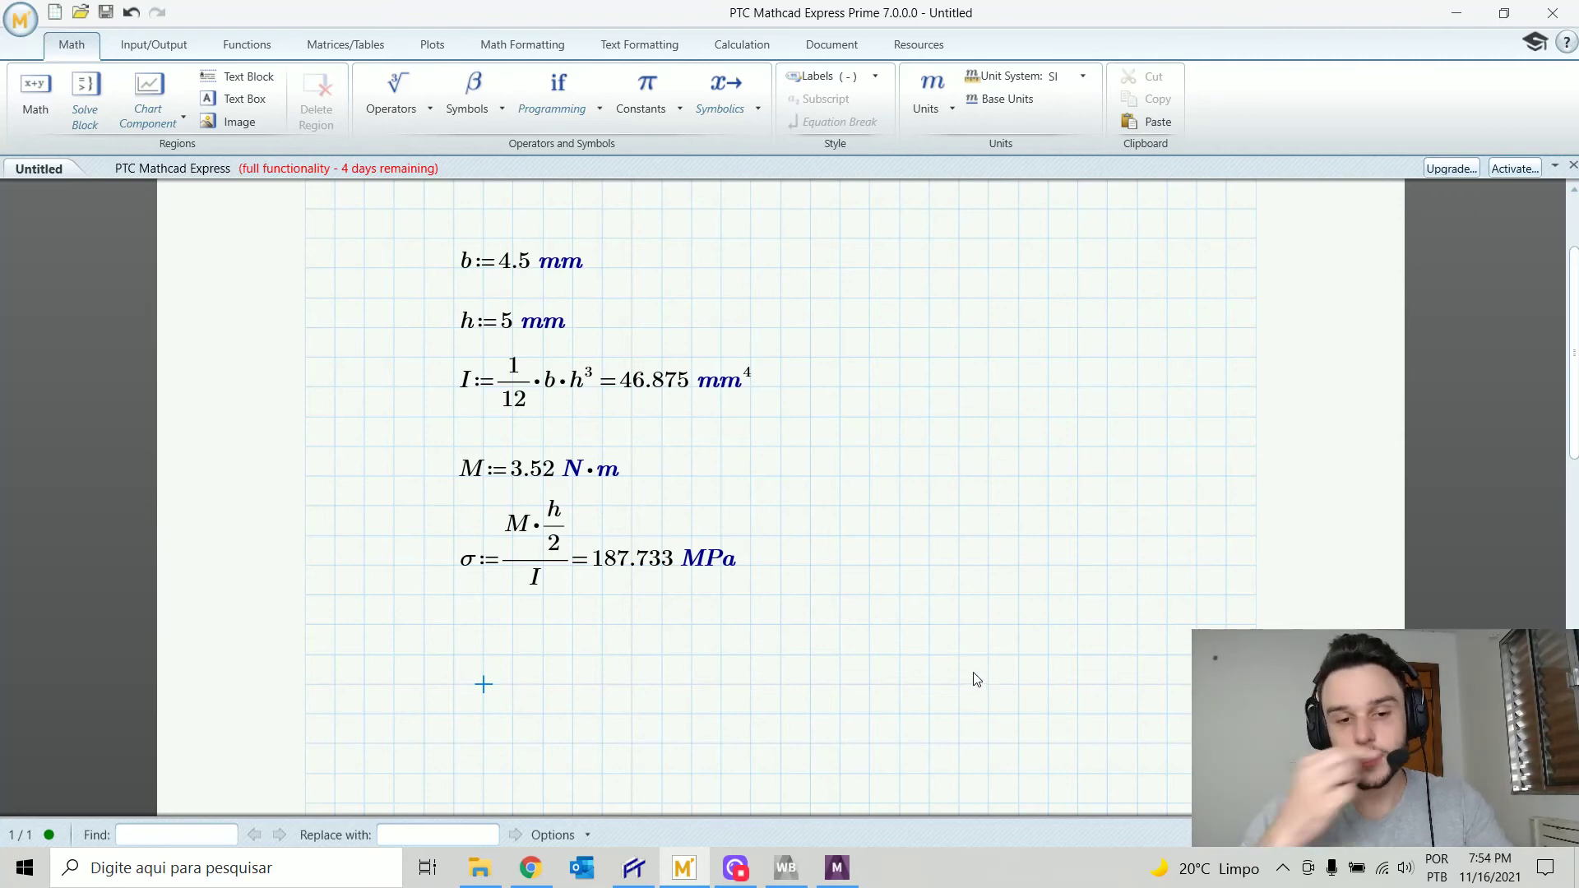
pyautogui.write('7')
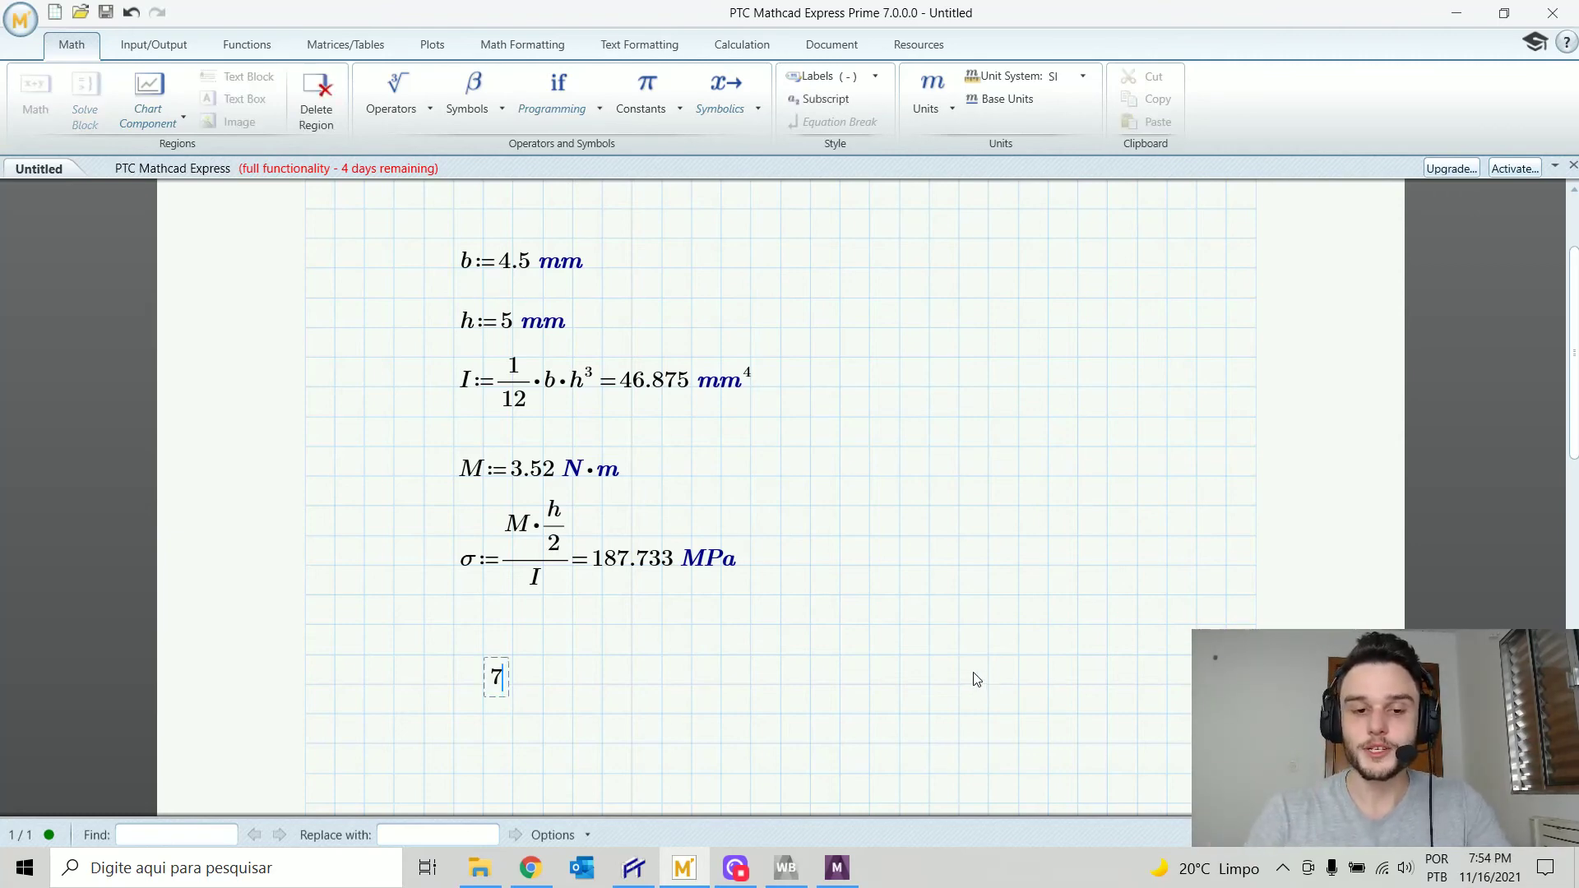
pyautogui.write('/180')
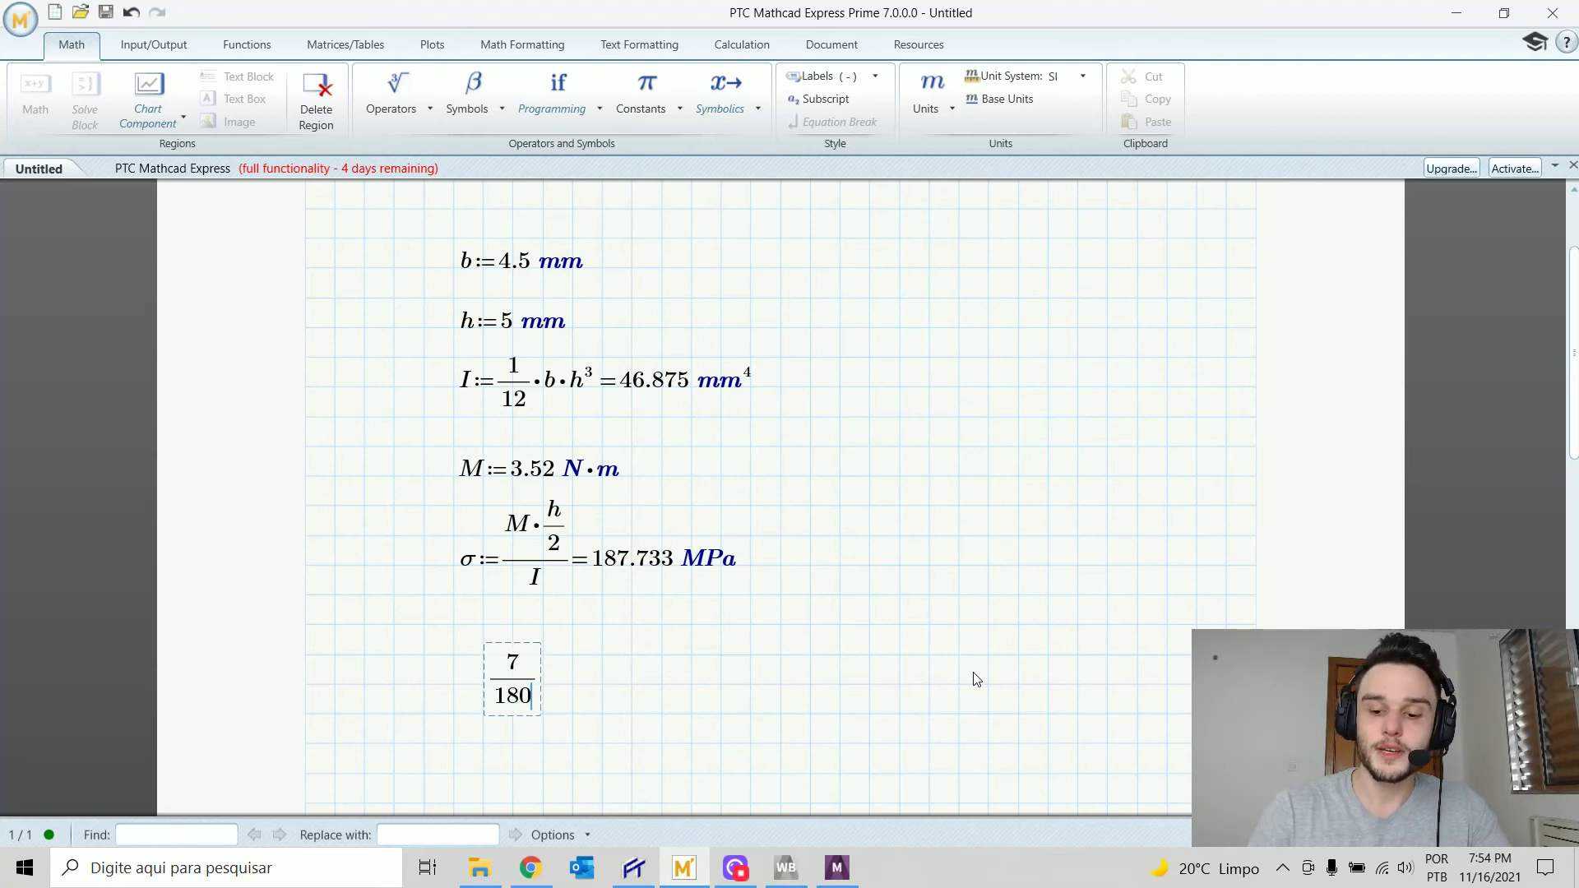
pyautogui.press('space')
pyautogui.write('*100')
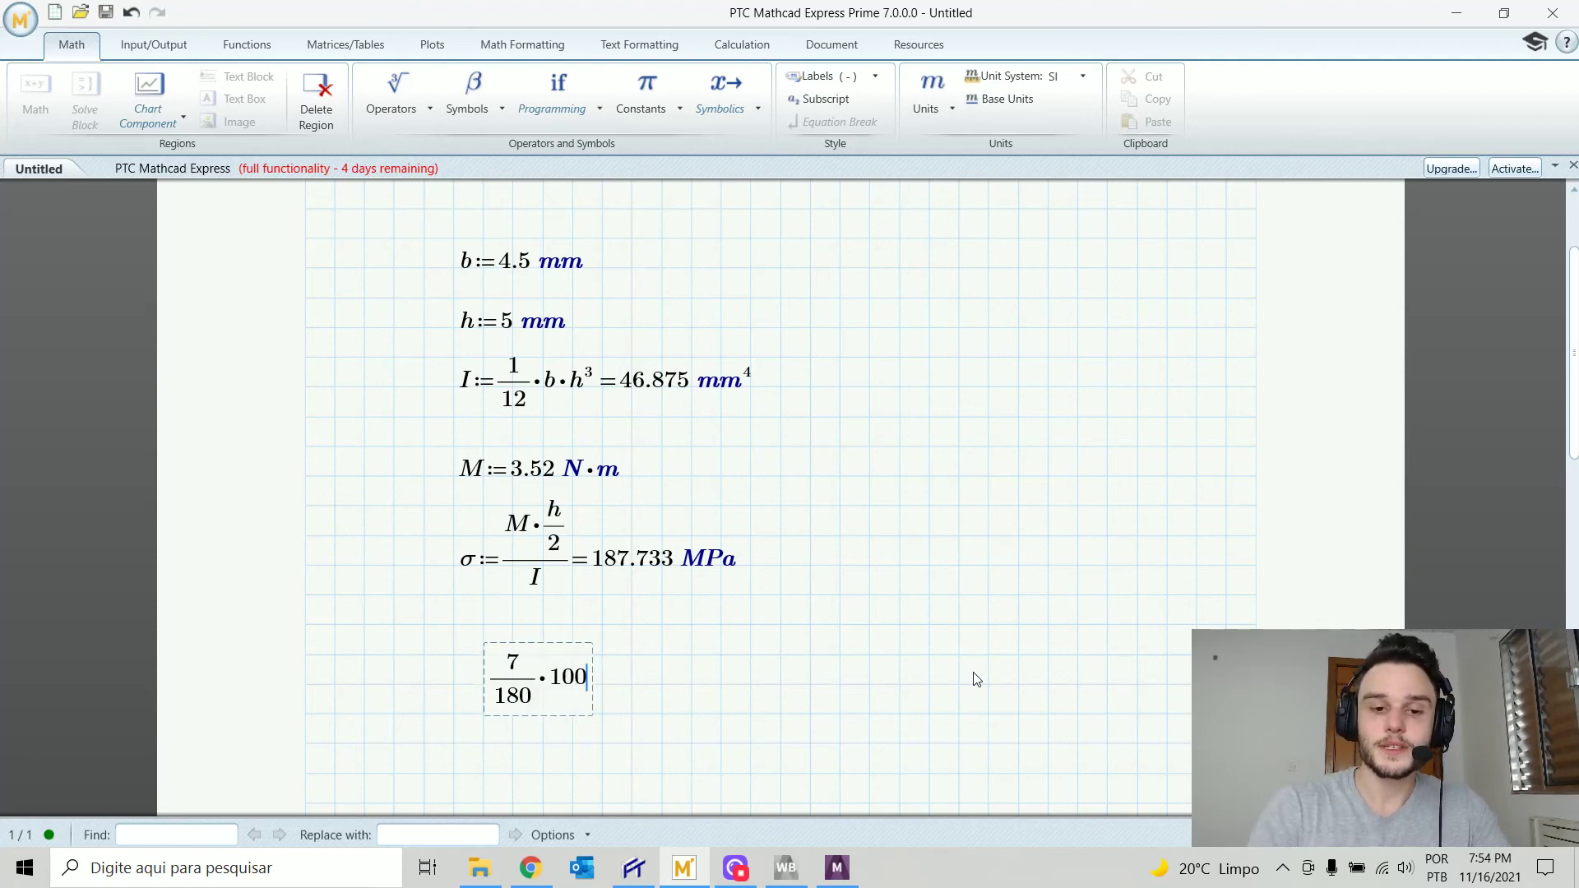
pyautogui.write('=3.889')
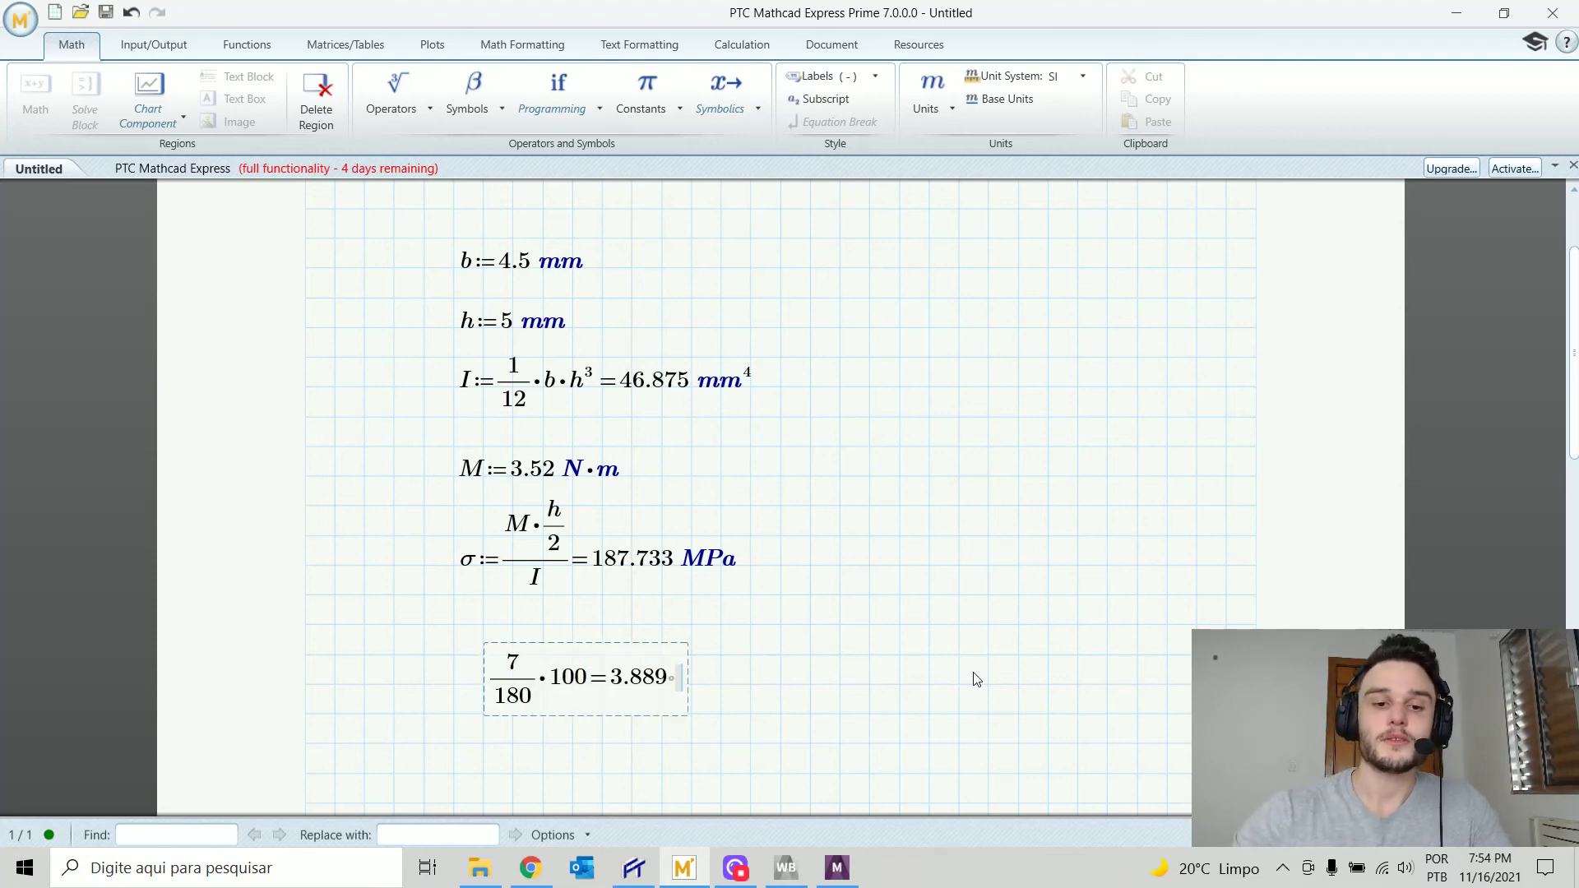
pyautogui.click(750, 683)
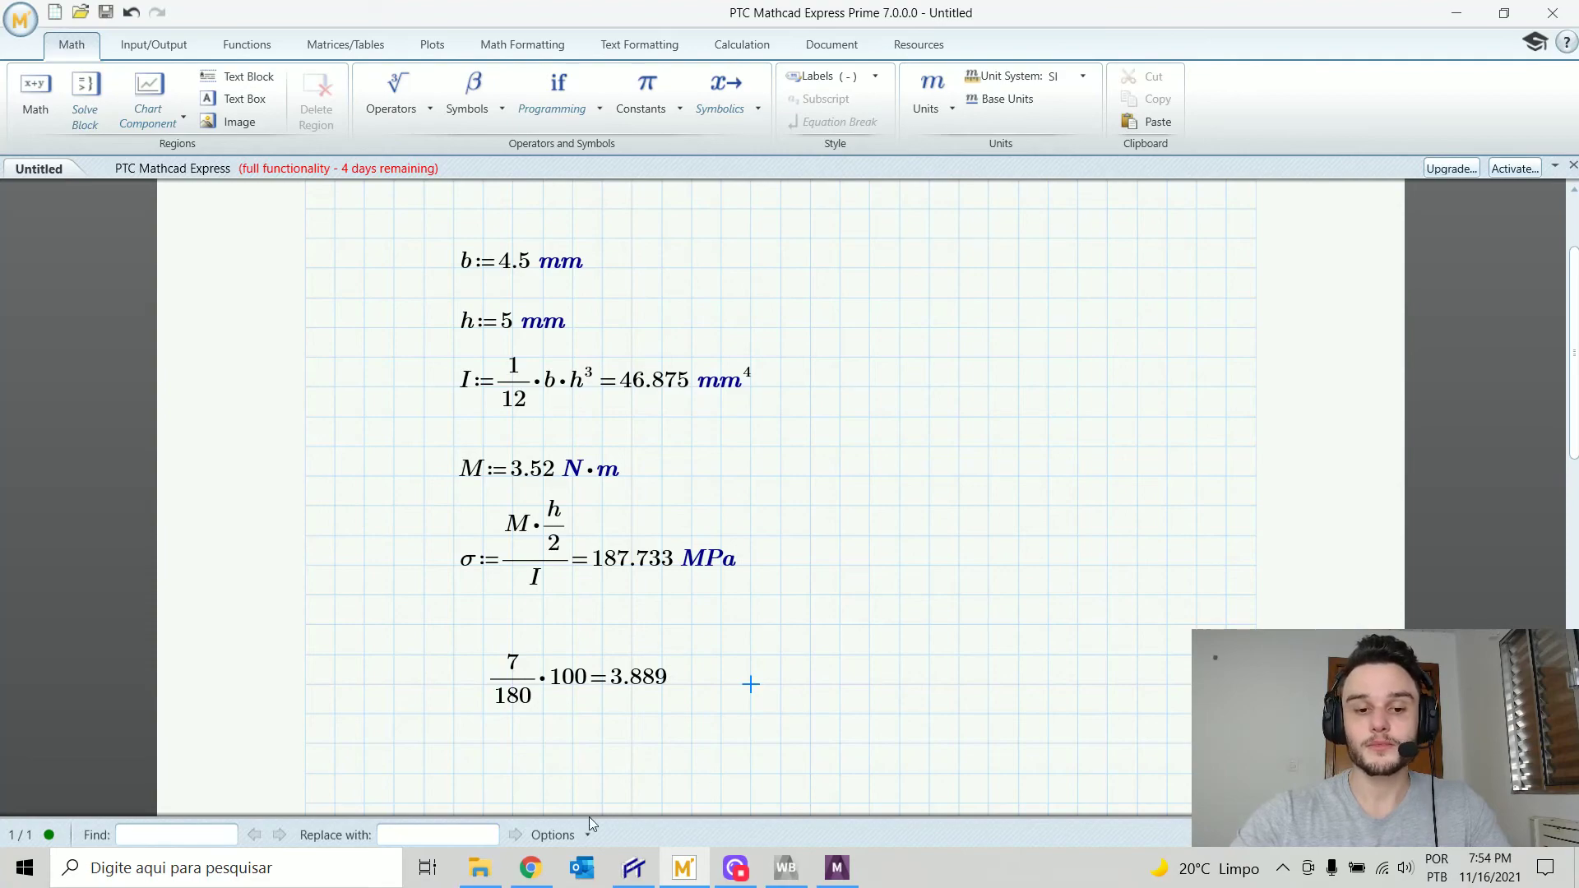
# - Switch back to ANSYS Mechanical and review the normal stress distribution along the jaw and its cut face
pyautogui.click(786, 868)
pyautogui.click(802, 874)
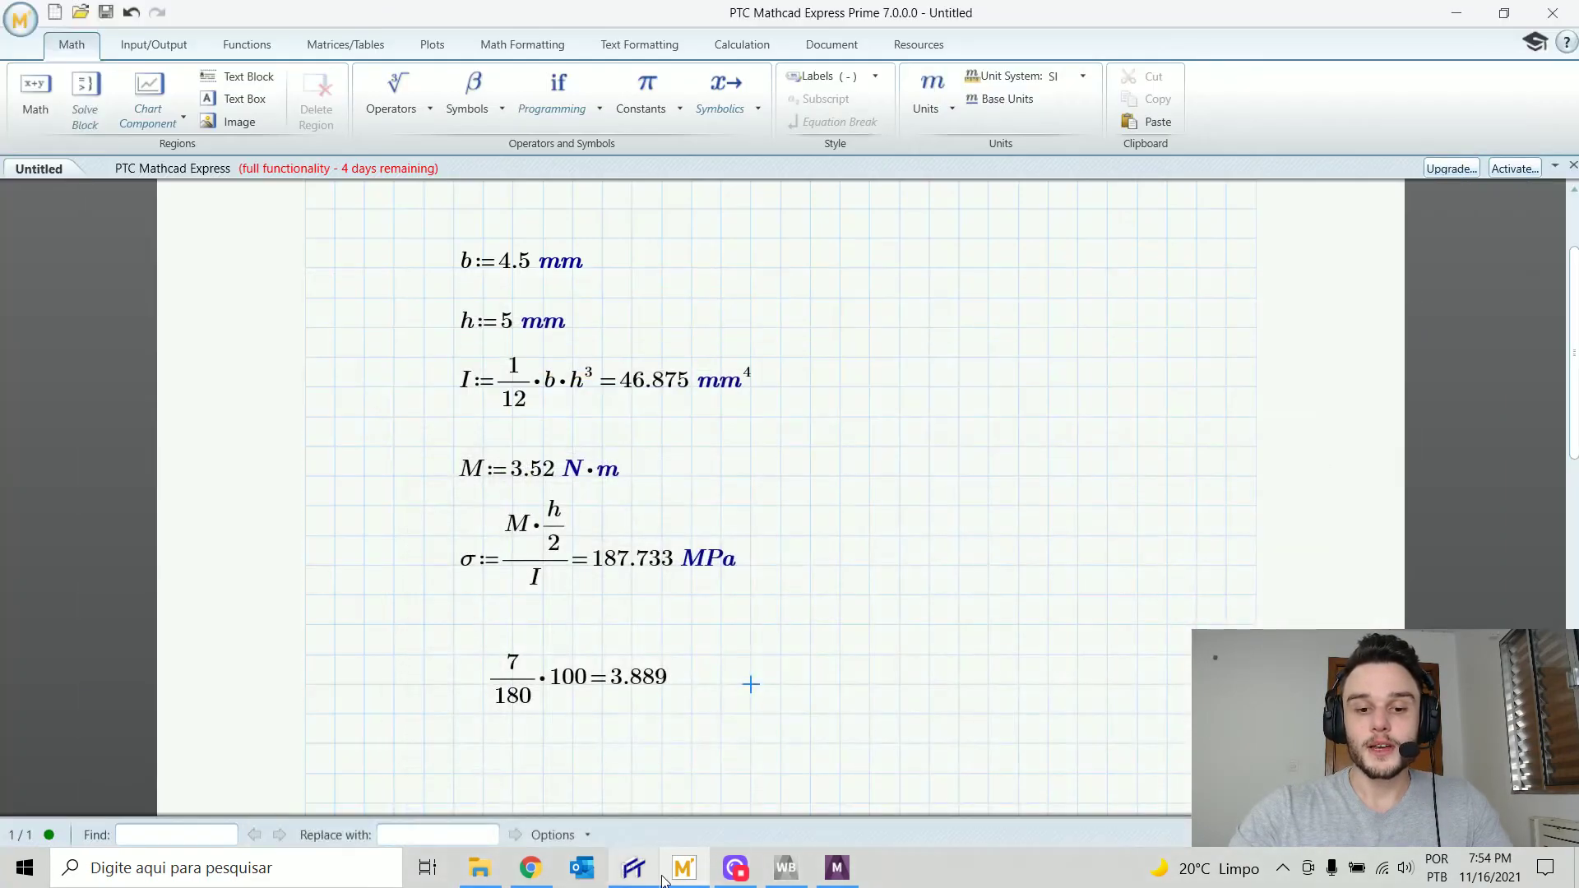
pyautogui.click(837, 867)
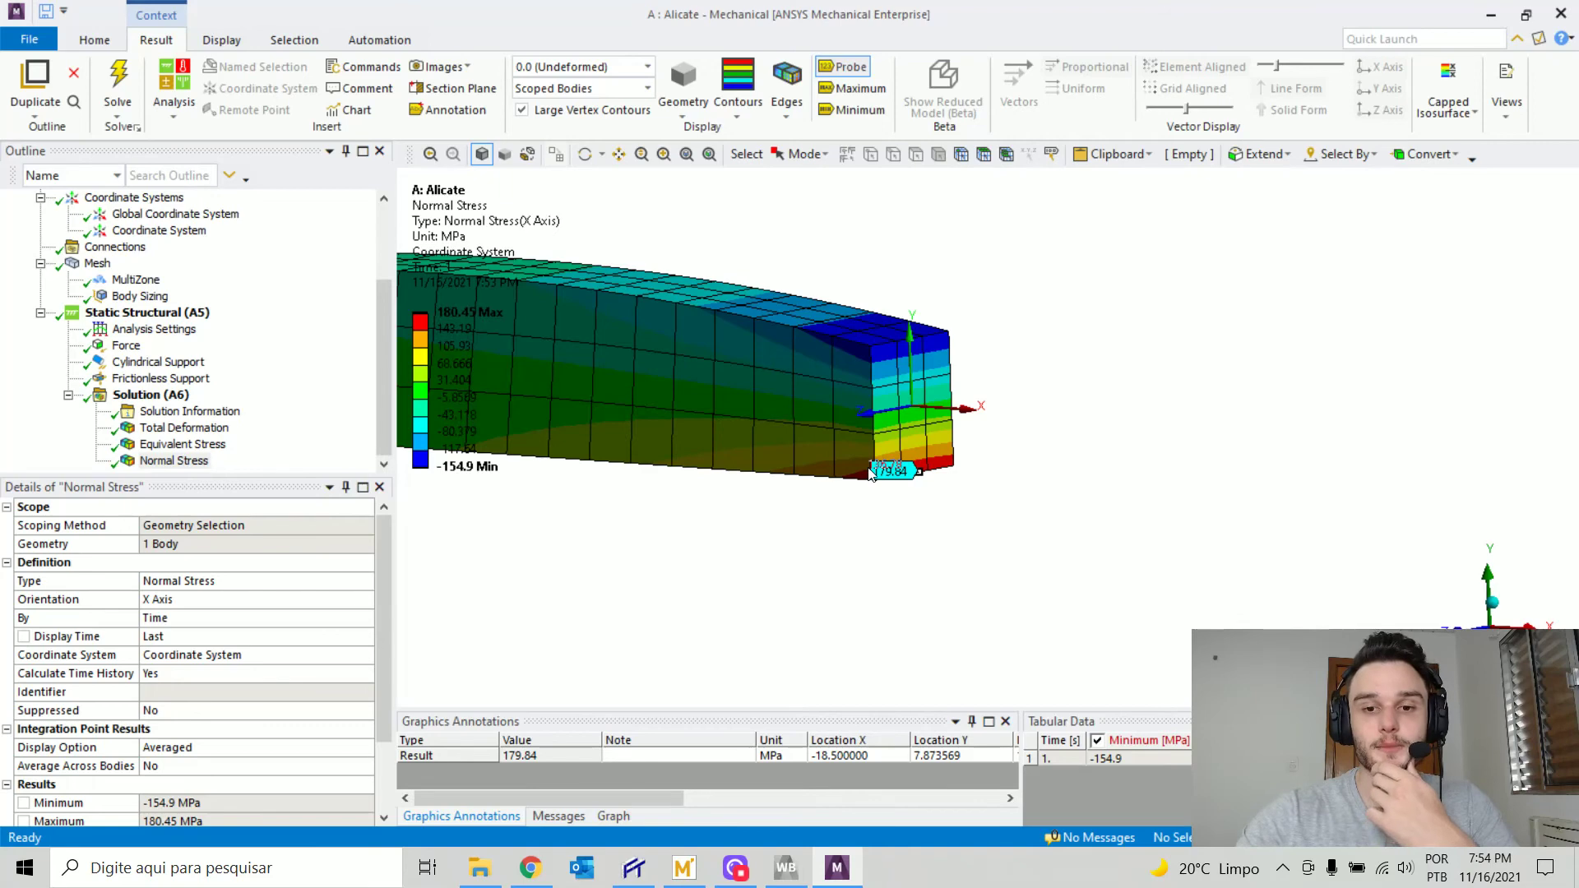
pyautogui.scroll(-3, 888, 494)
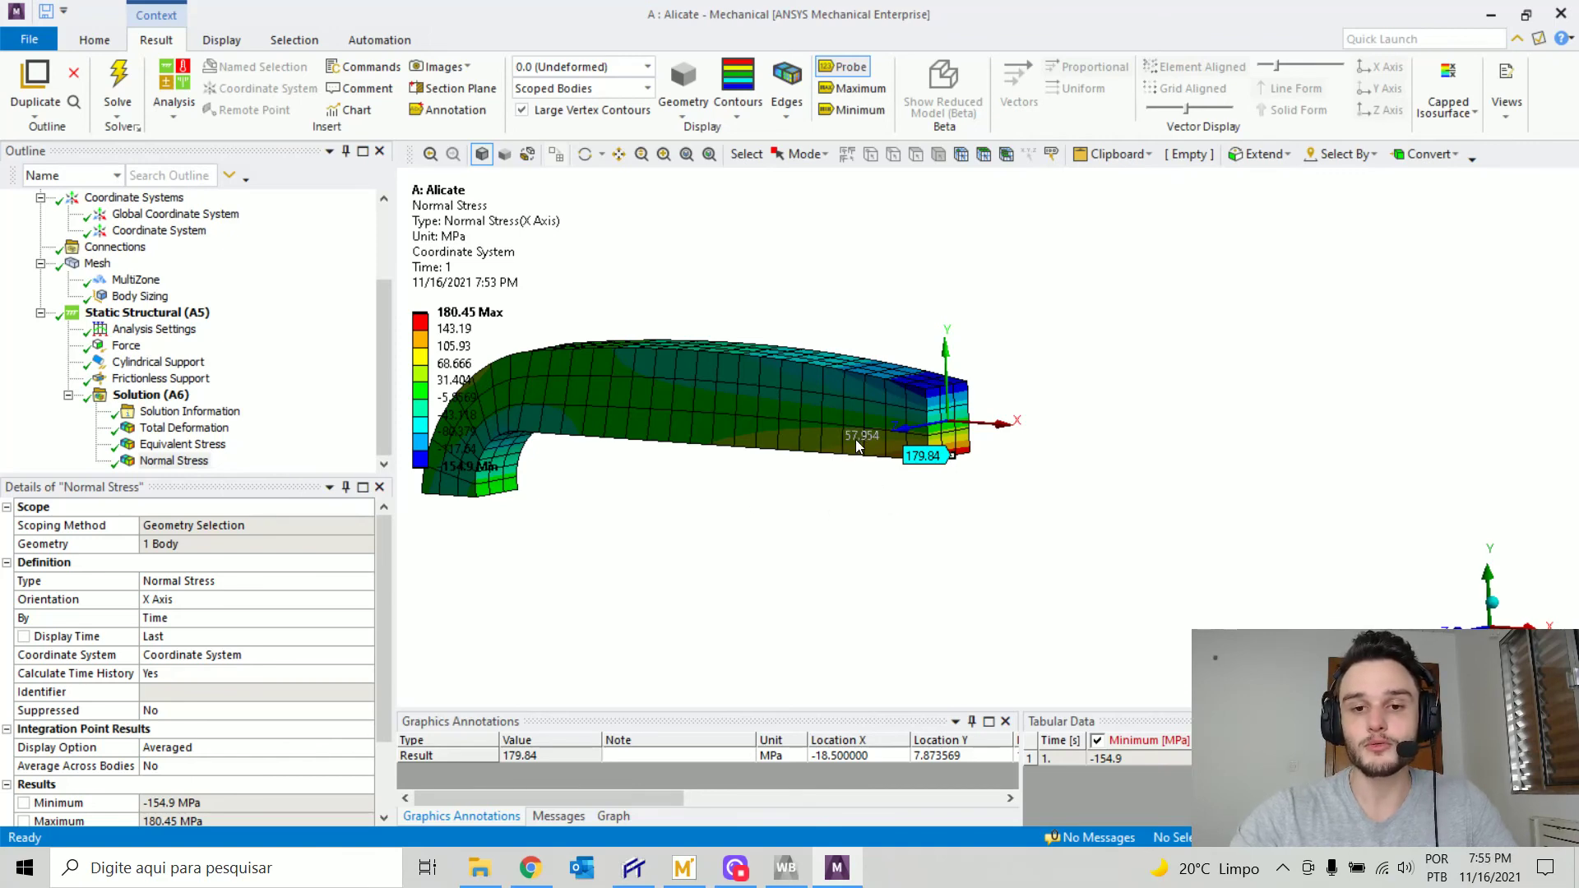
pyautogui.scroll(-1, 856, 492)
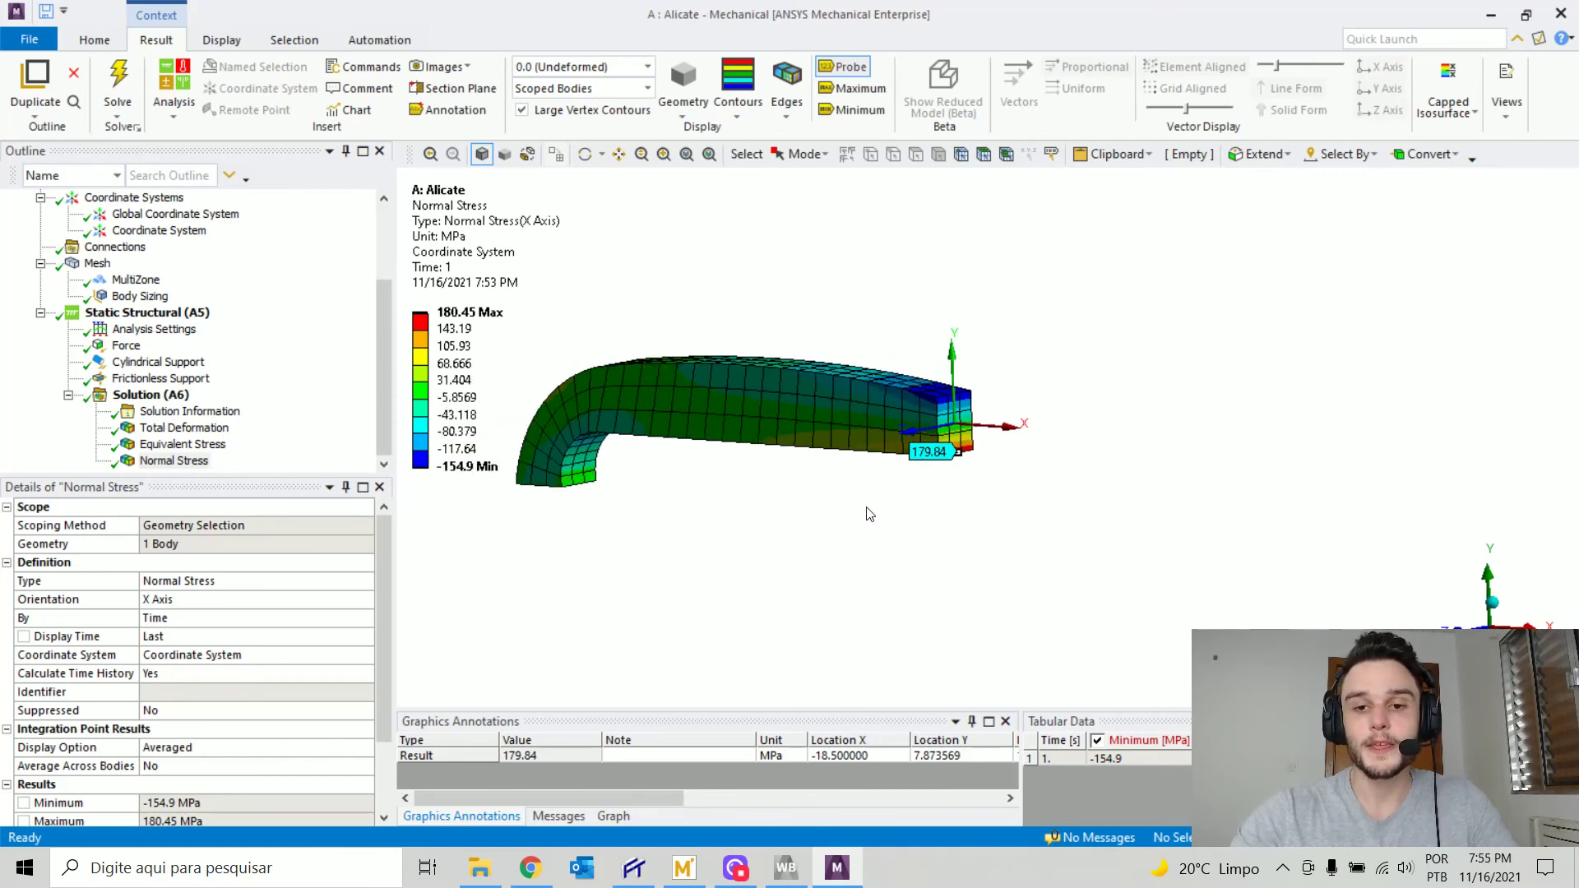
pyautogui.scroll(2, 960, 483)
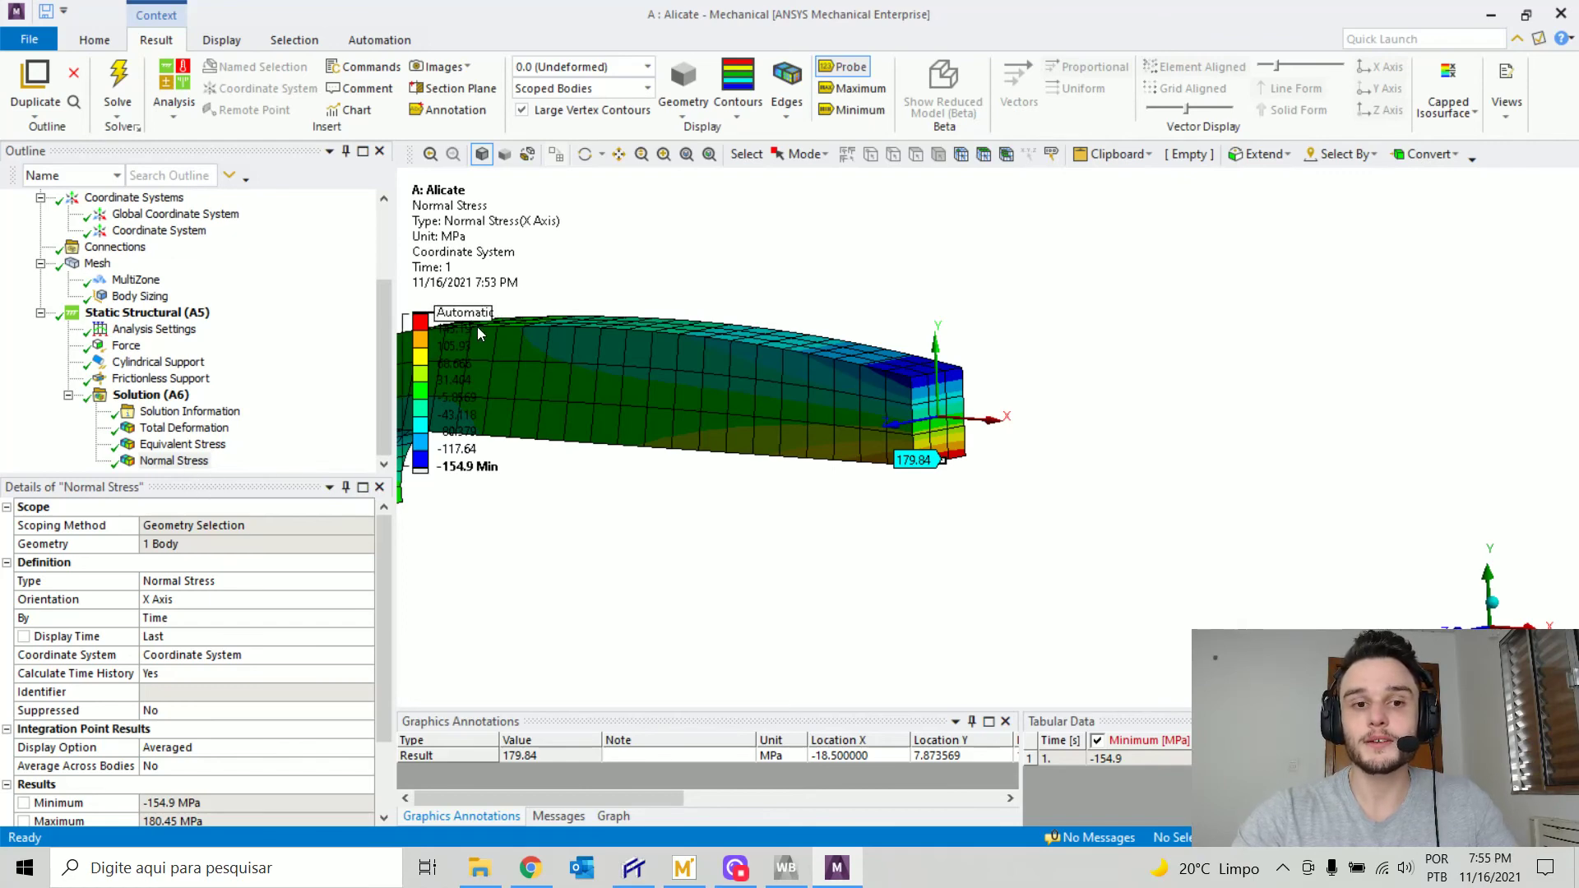
pyautogui.scroll(-2, 975, 580)
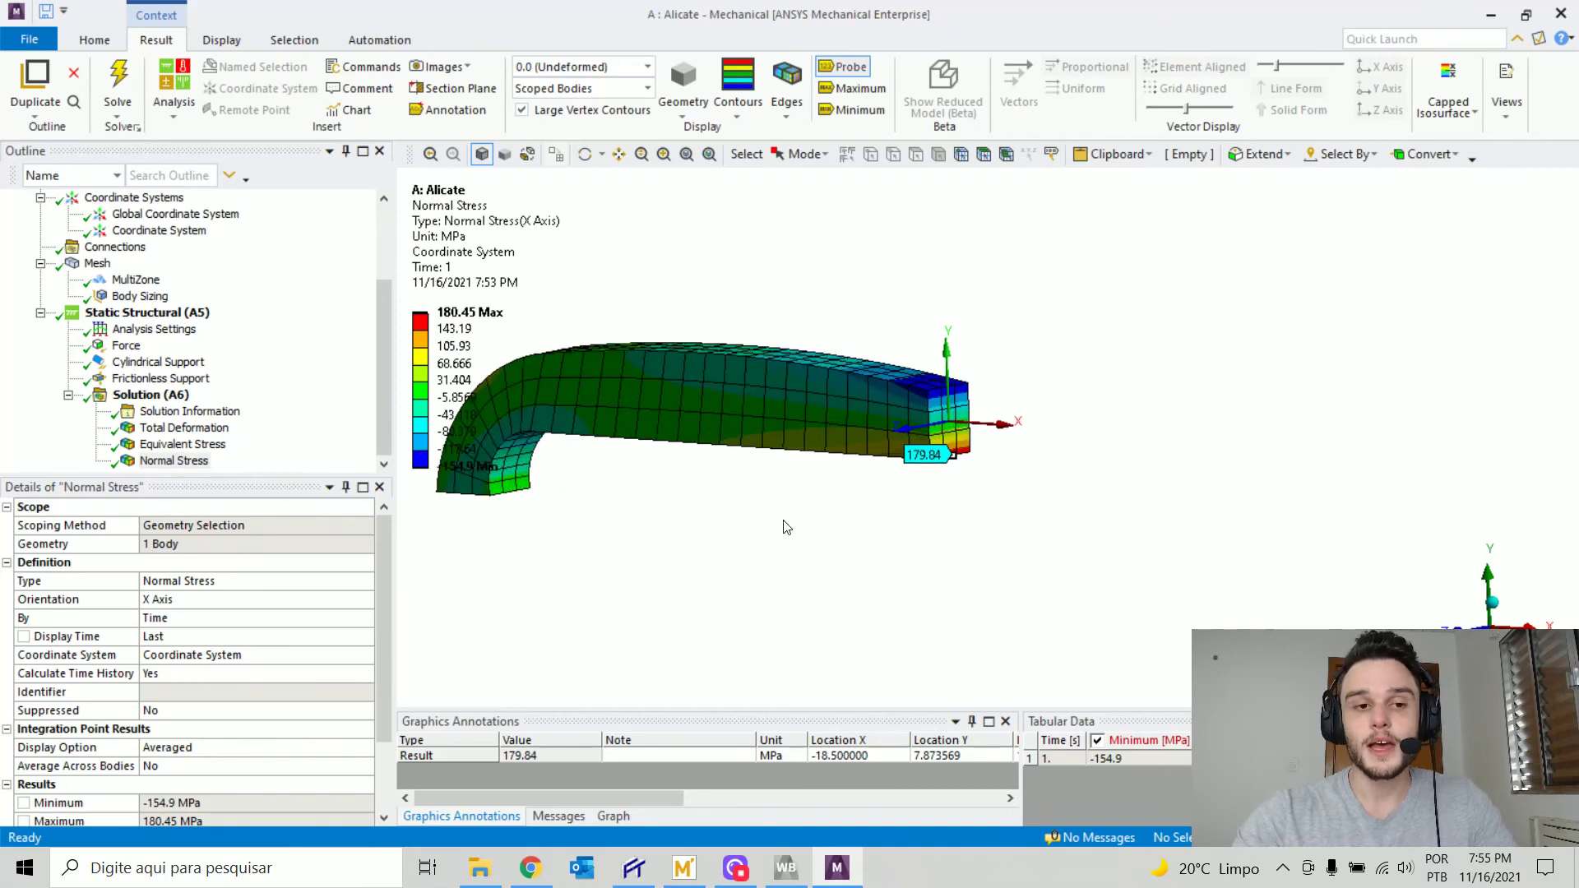
# - Set the Body Sizing element size to 1 mm and regenerate the mesh
pyautogui.scroll(3, 237, 410)
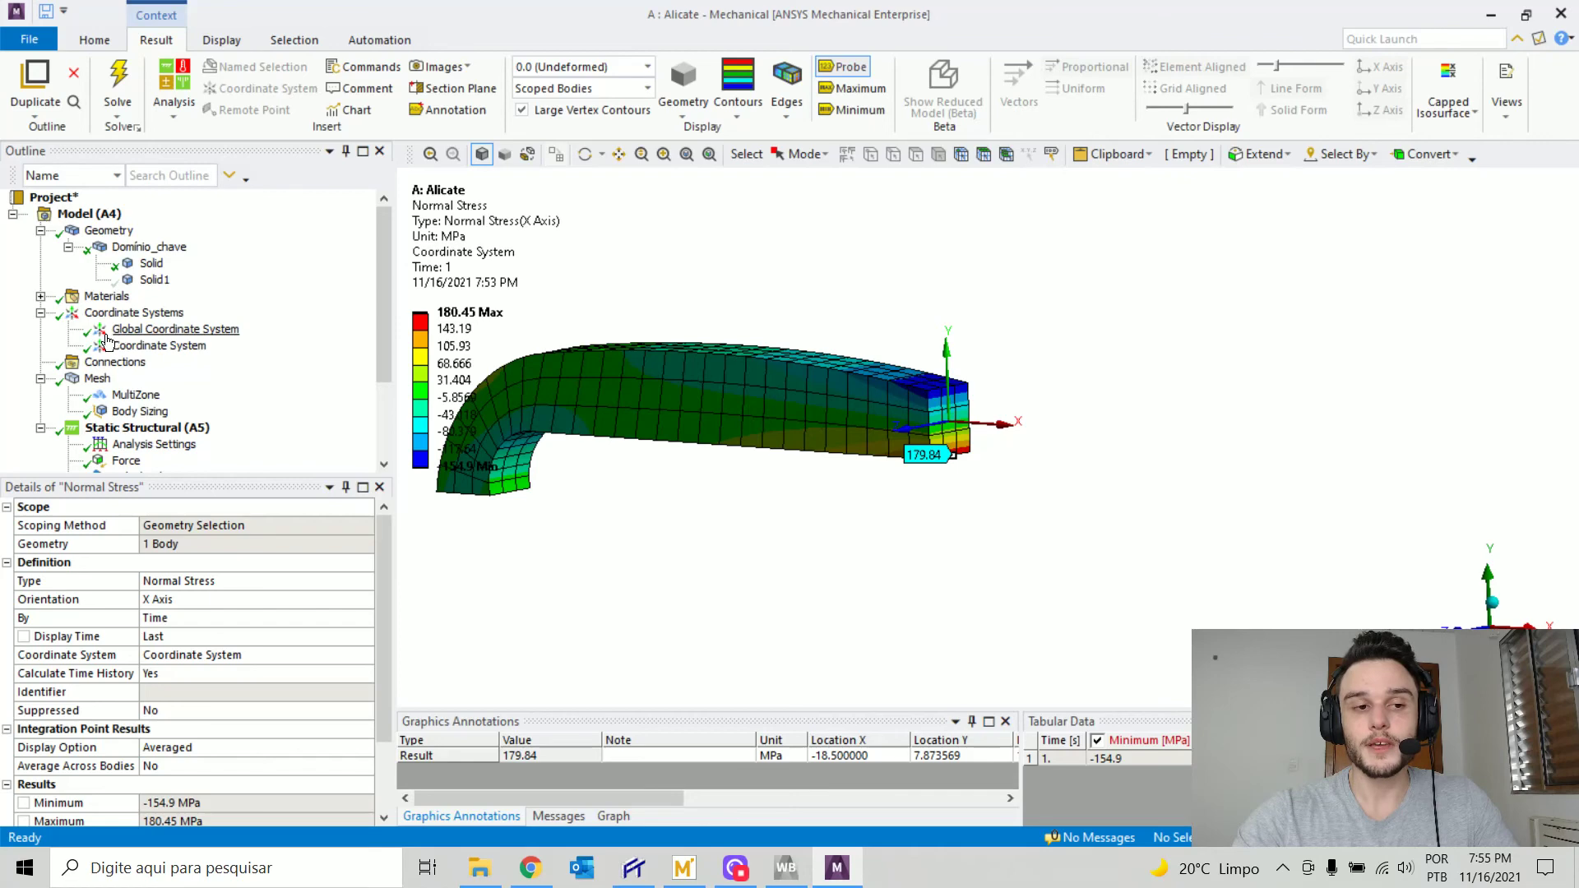
pyautogui.click(131, 413)
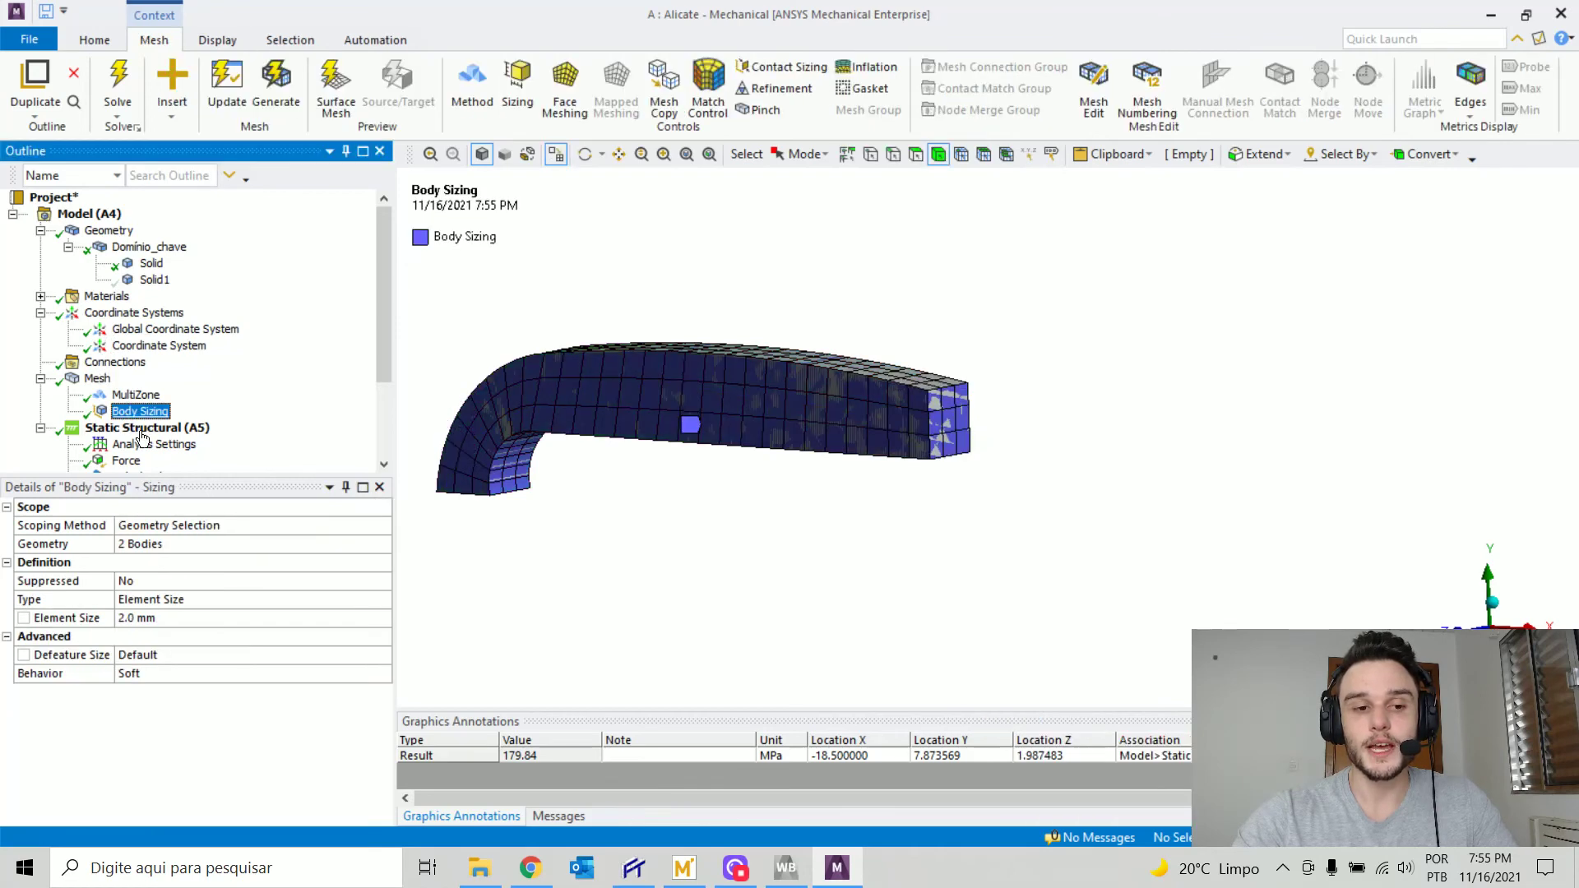
pyautogui.click(144, 622)
pyautogui.write('1')
pyautogui.press('Return')
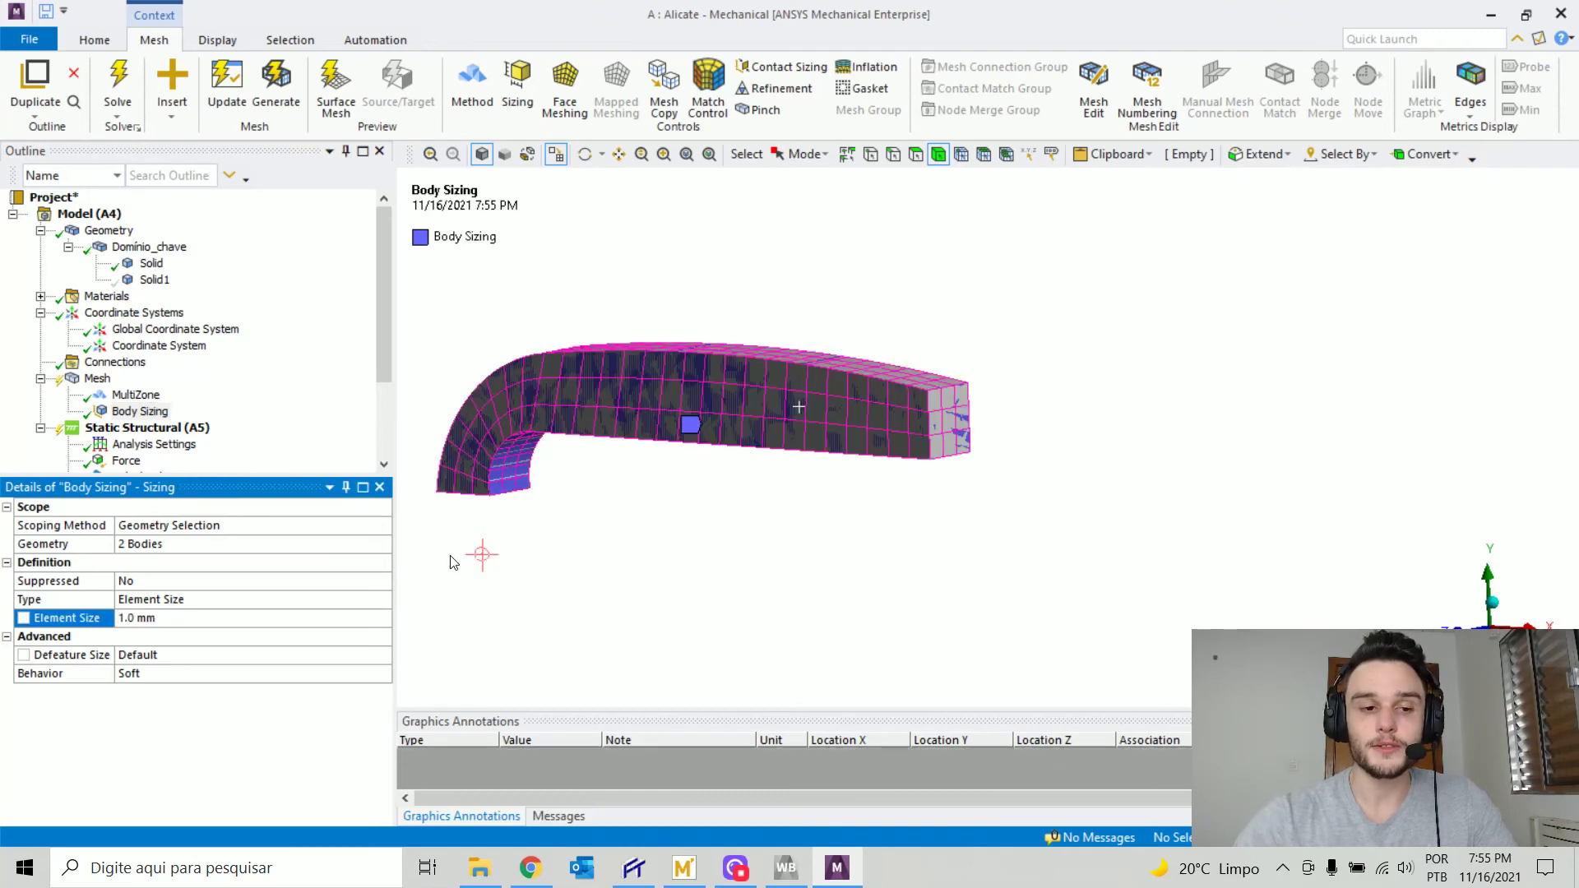
pyautogui.rightClick(99, 379)
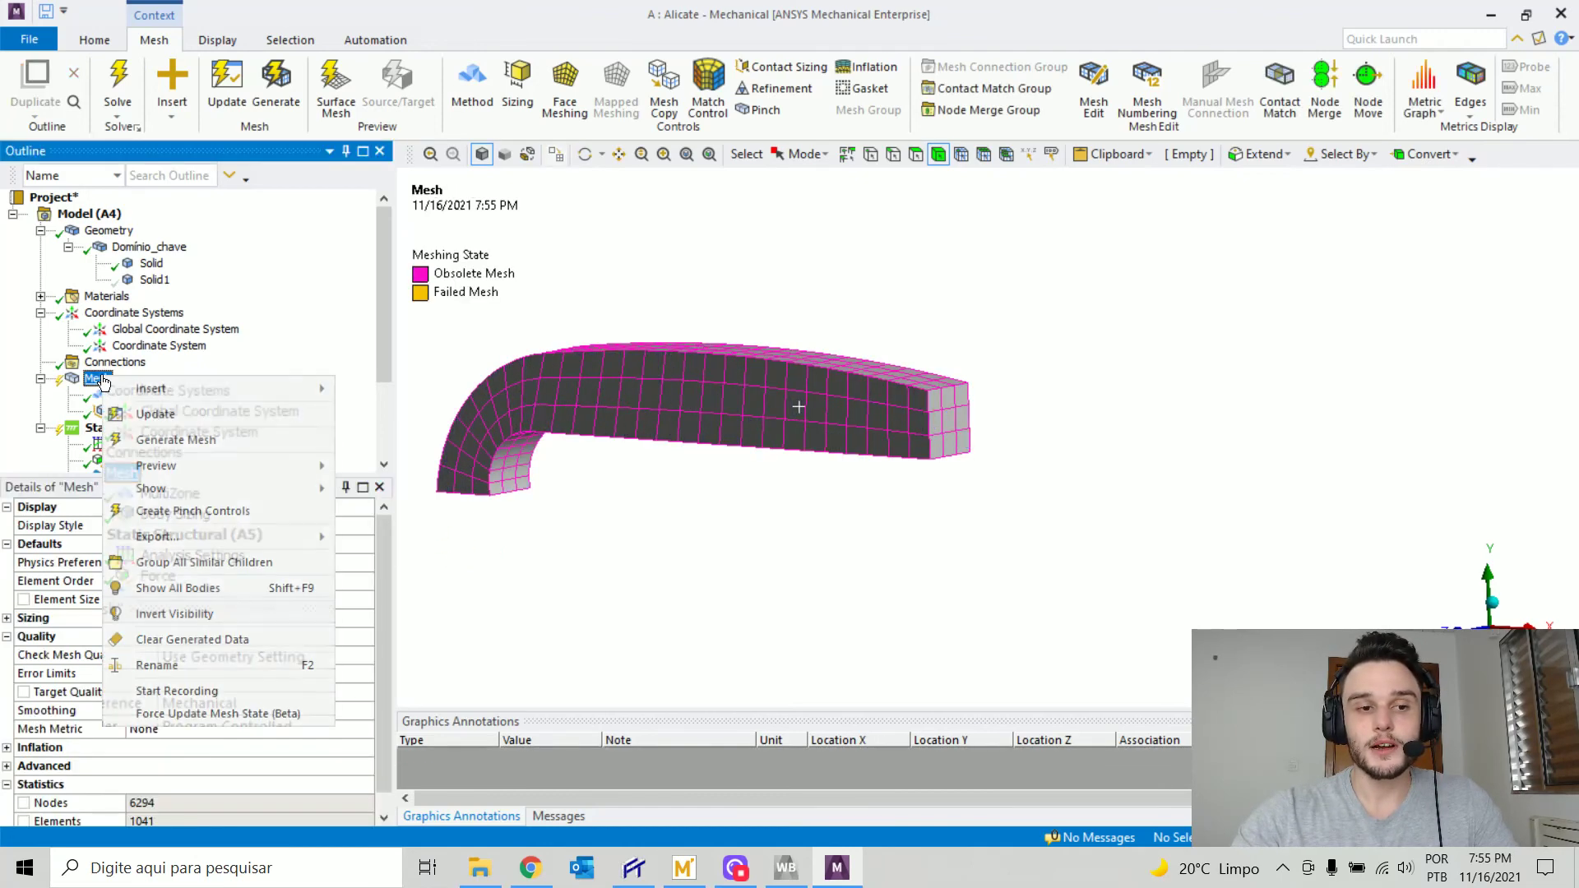
pyautogui.click(177, 440)
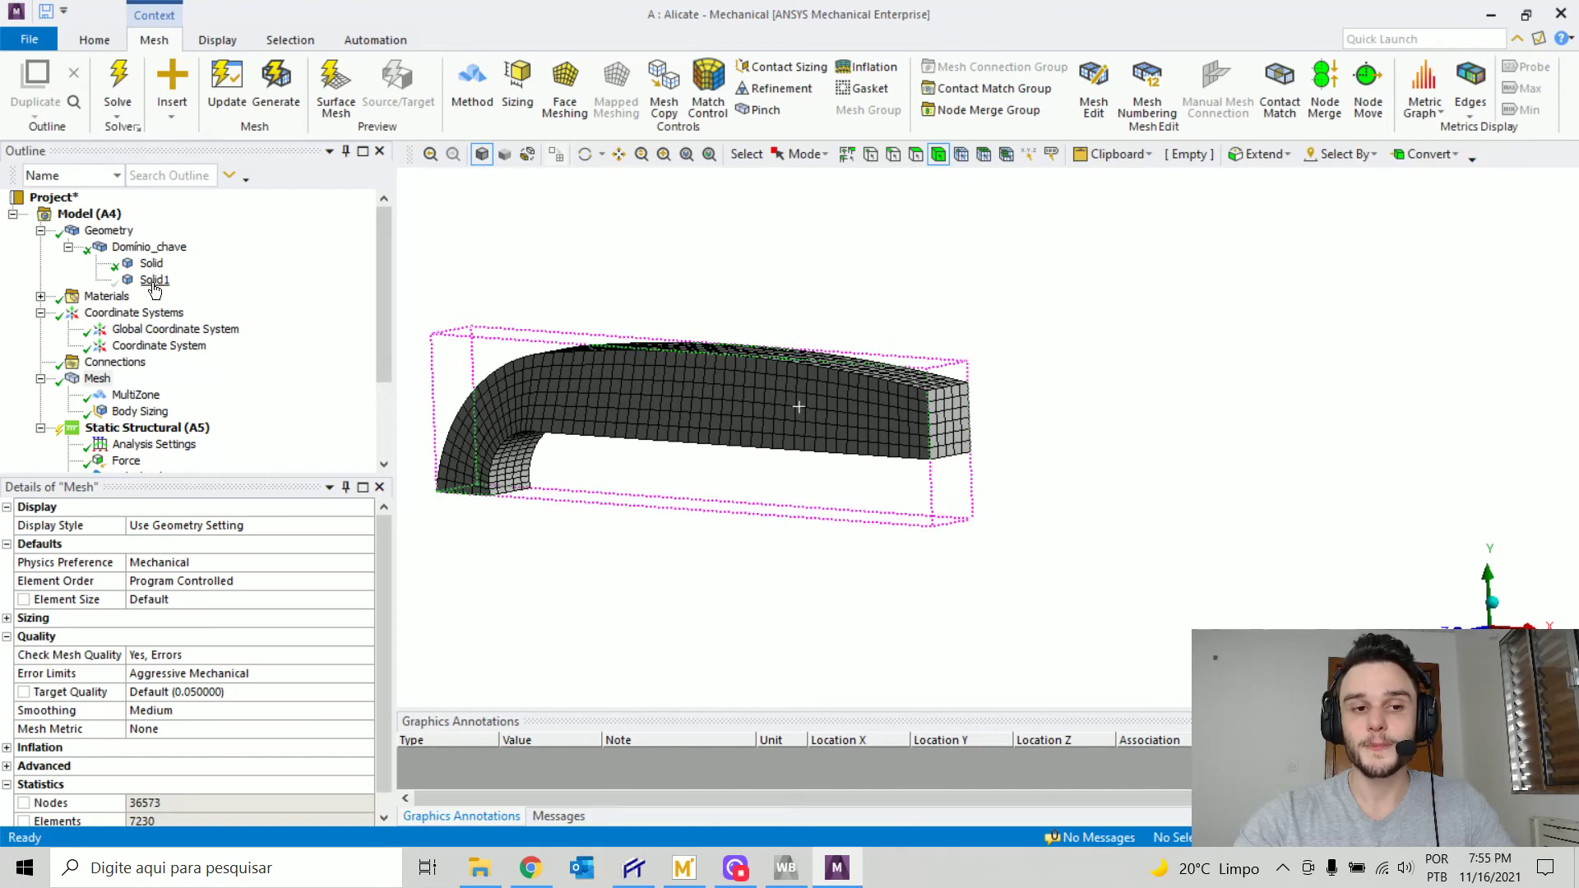
# - Solve the static structural analysis again with the refined mesh and display the Normal Stress result
pyautogui.scroll(-3, 148, 301)
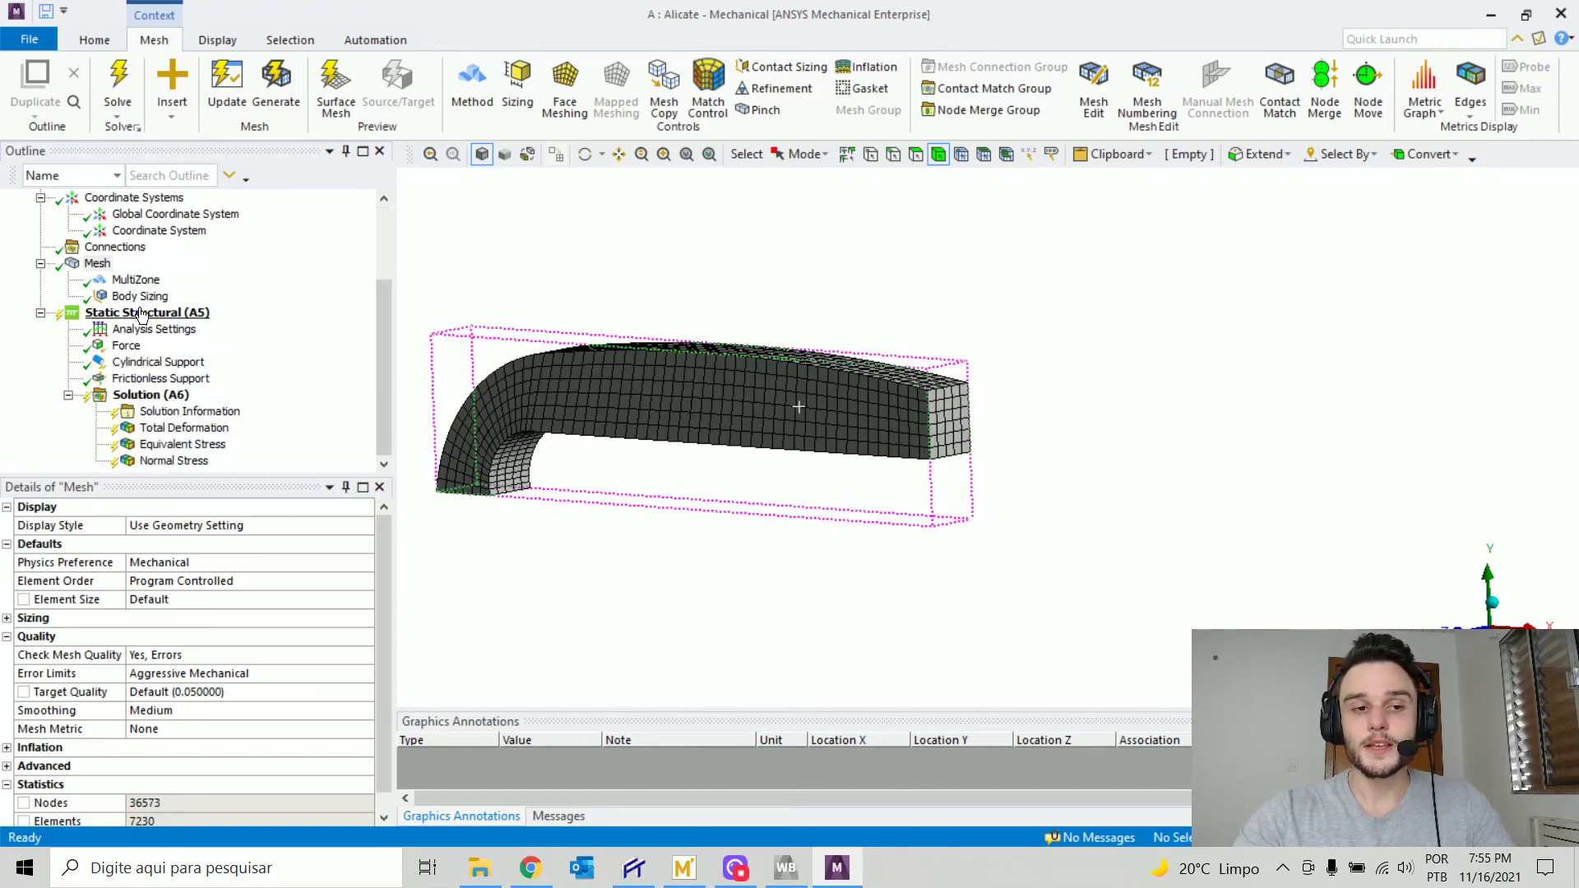
pyautogui.click(148, 395)
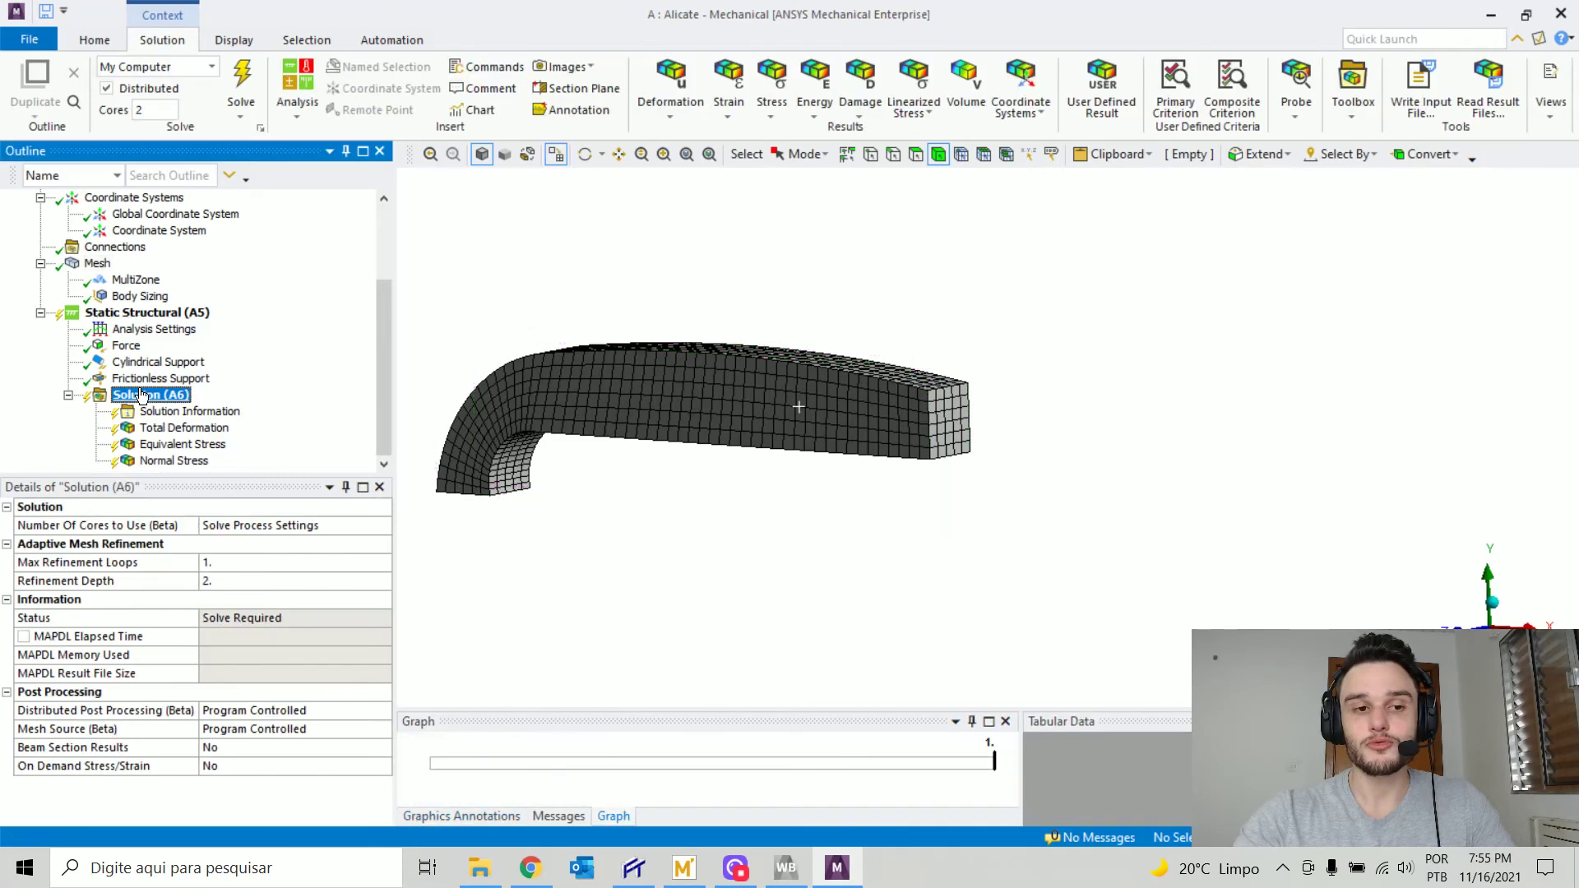
pyautogui.click(252, 78)
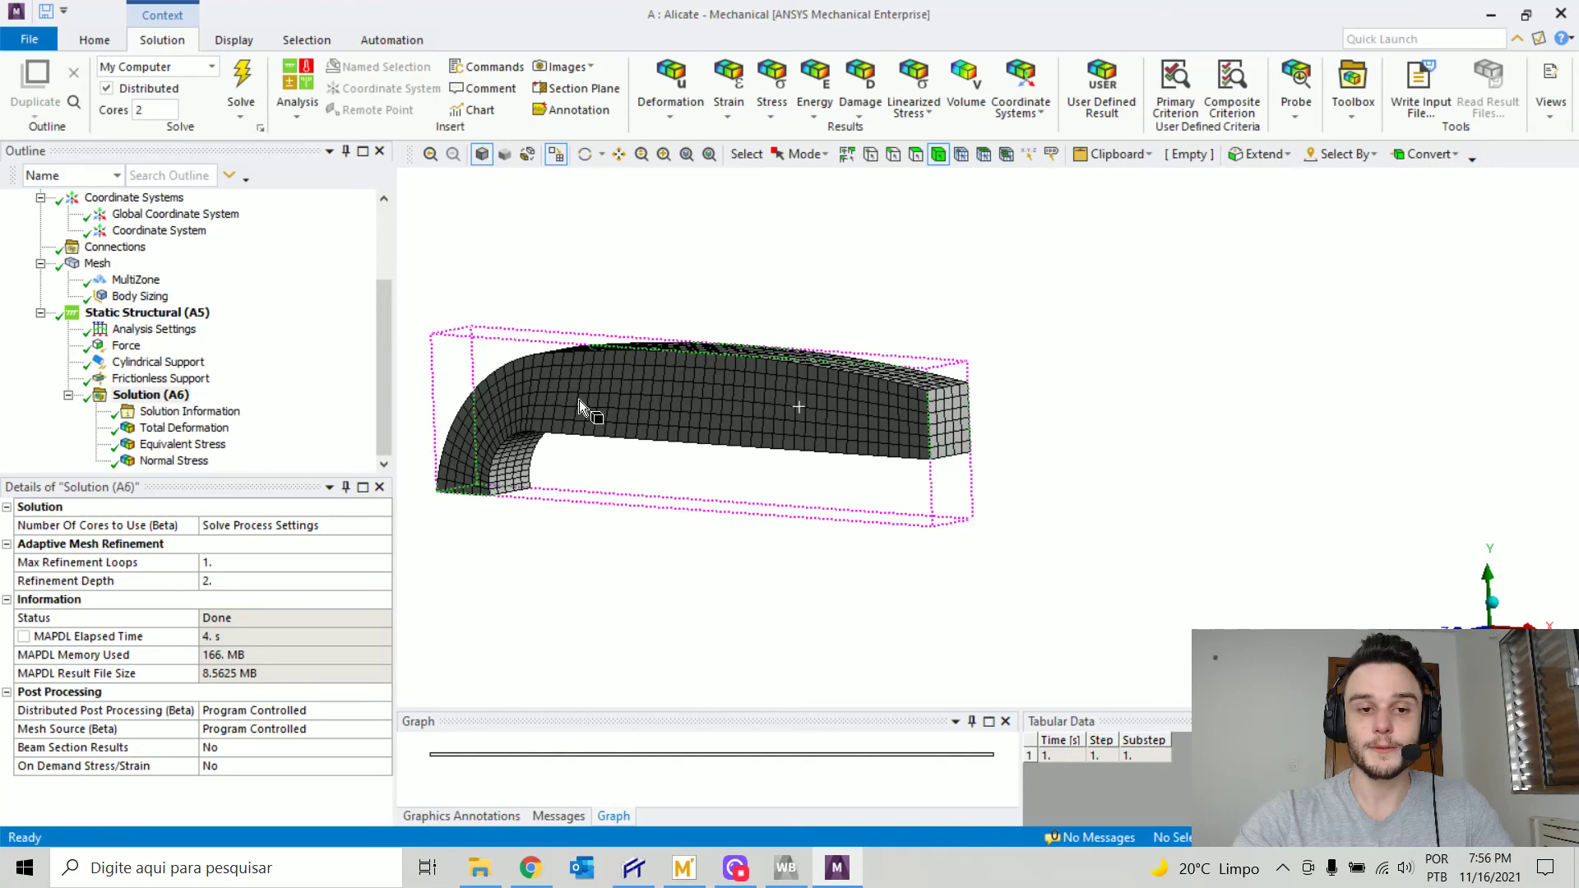
pyautogui.click(173, 461)
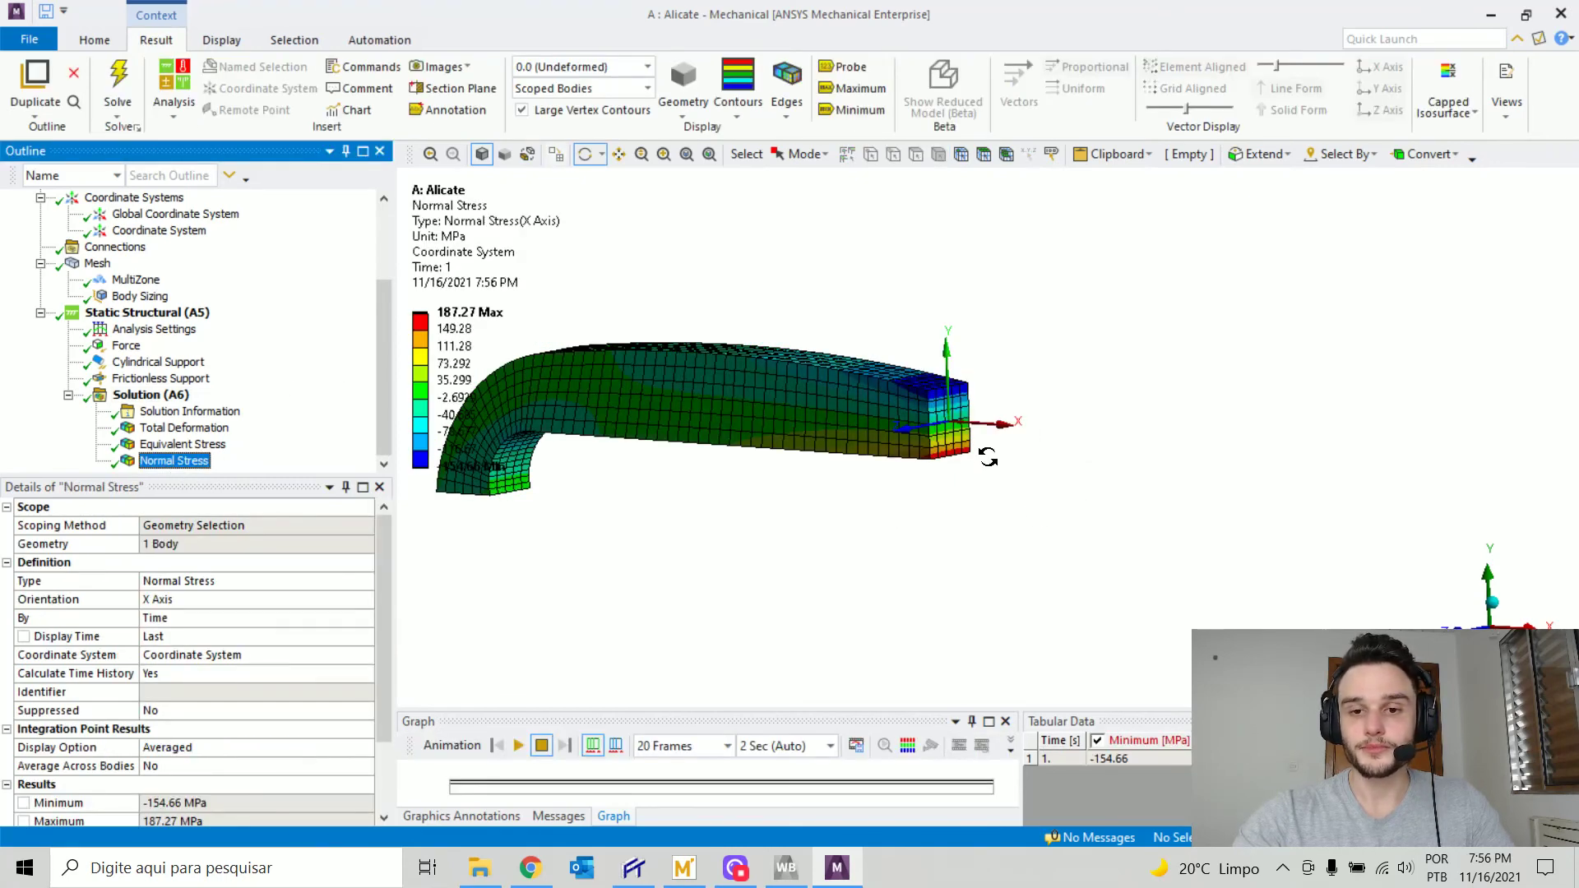
# - Probe the normal stress near the middle of the cut face's lower edge and inspect the stress bands around it
pyautogui.scroll(5, 988, 458)
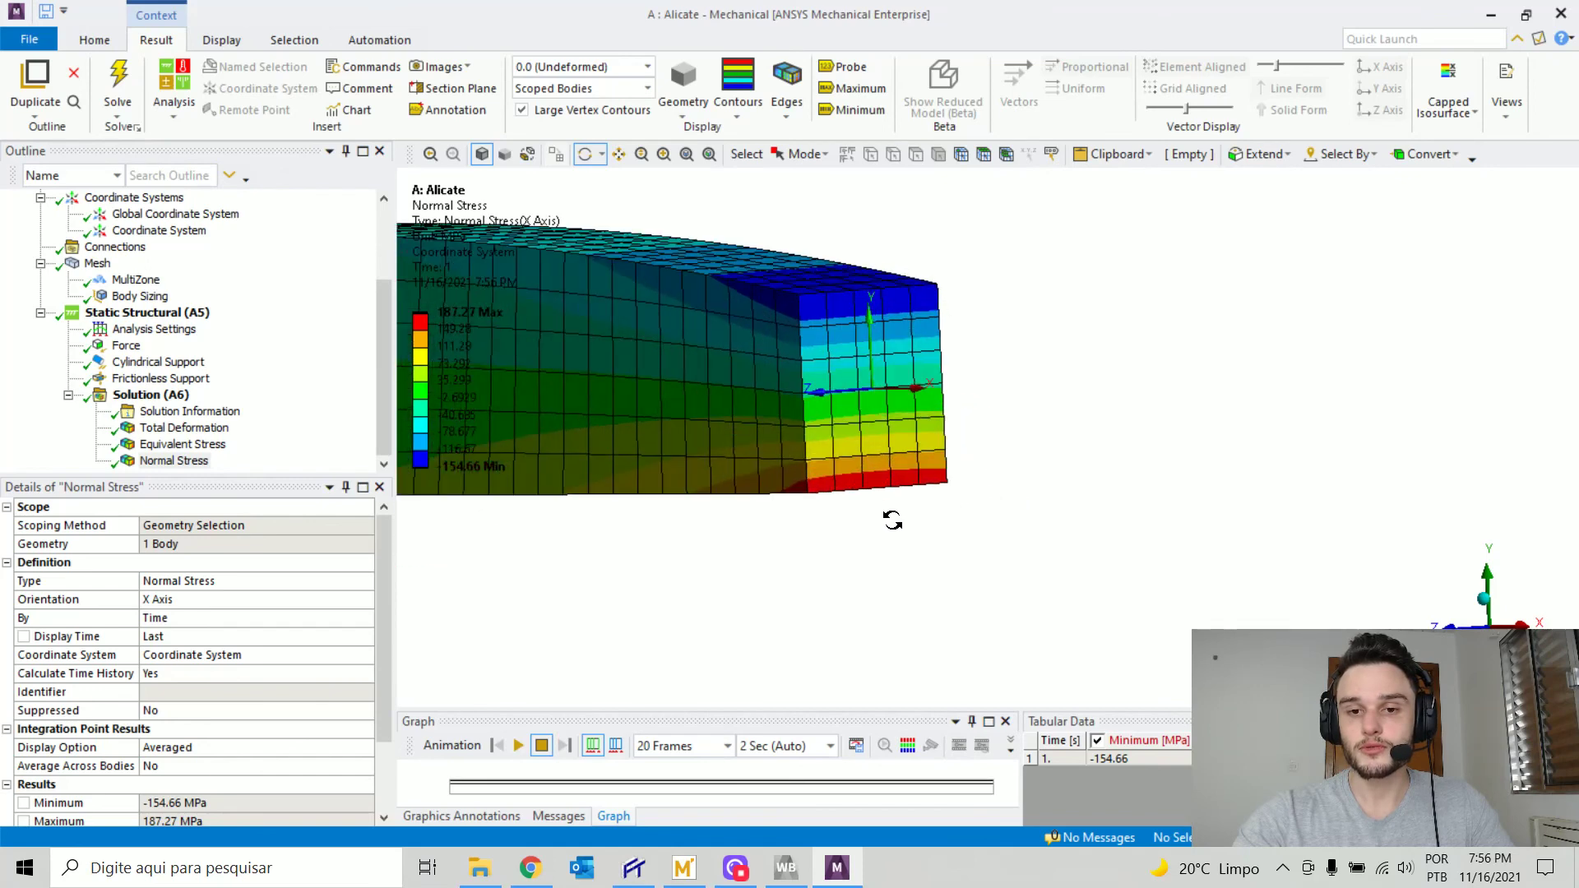
pyautogui.click(845, 66)
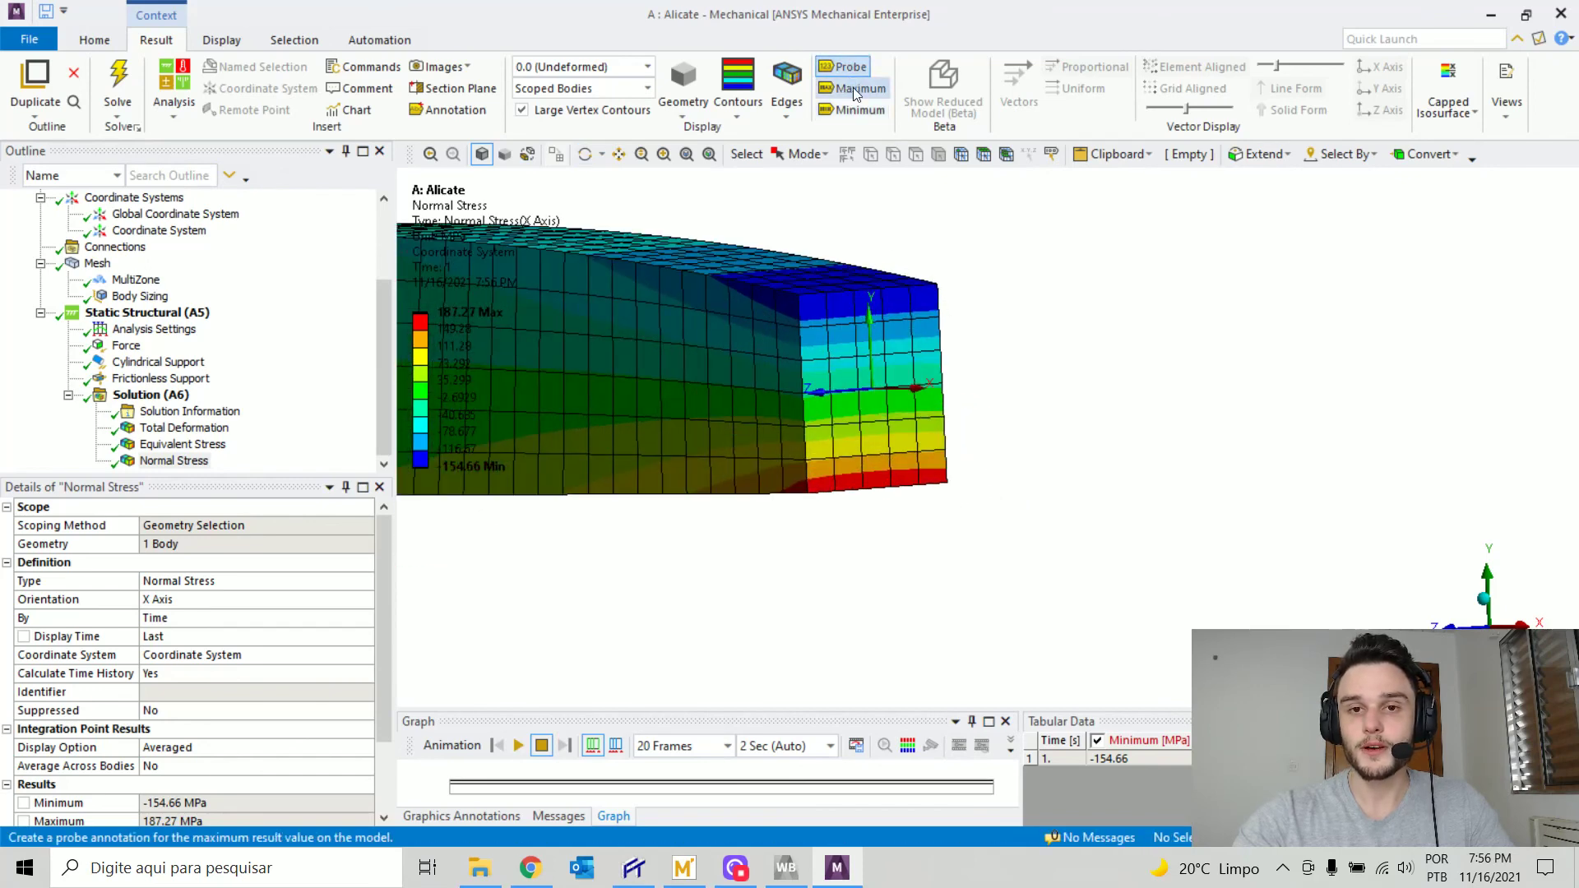
pyautogui.click(890, 487)
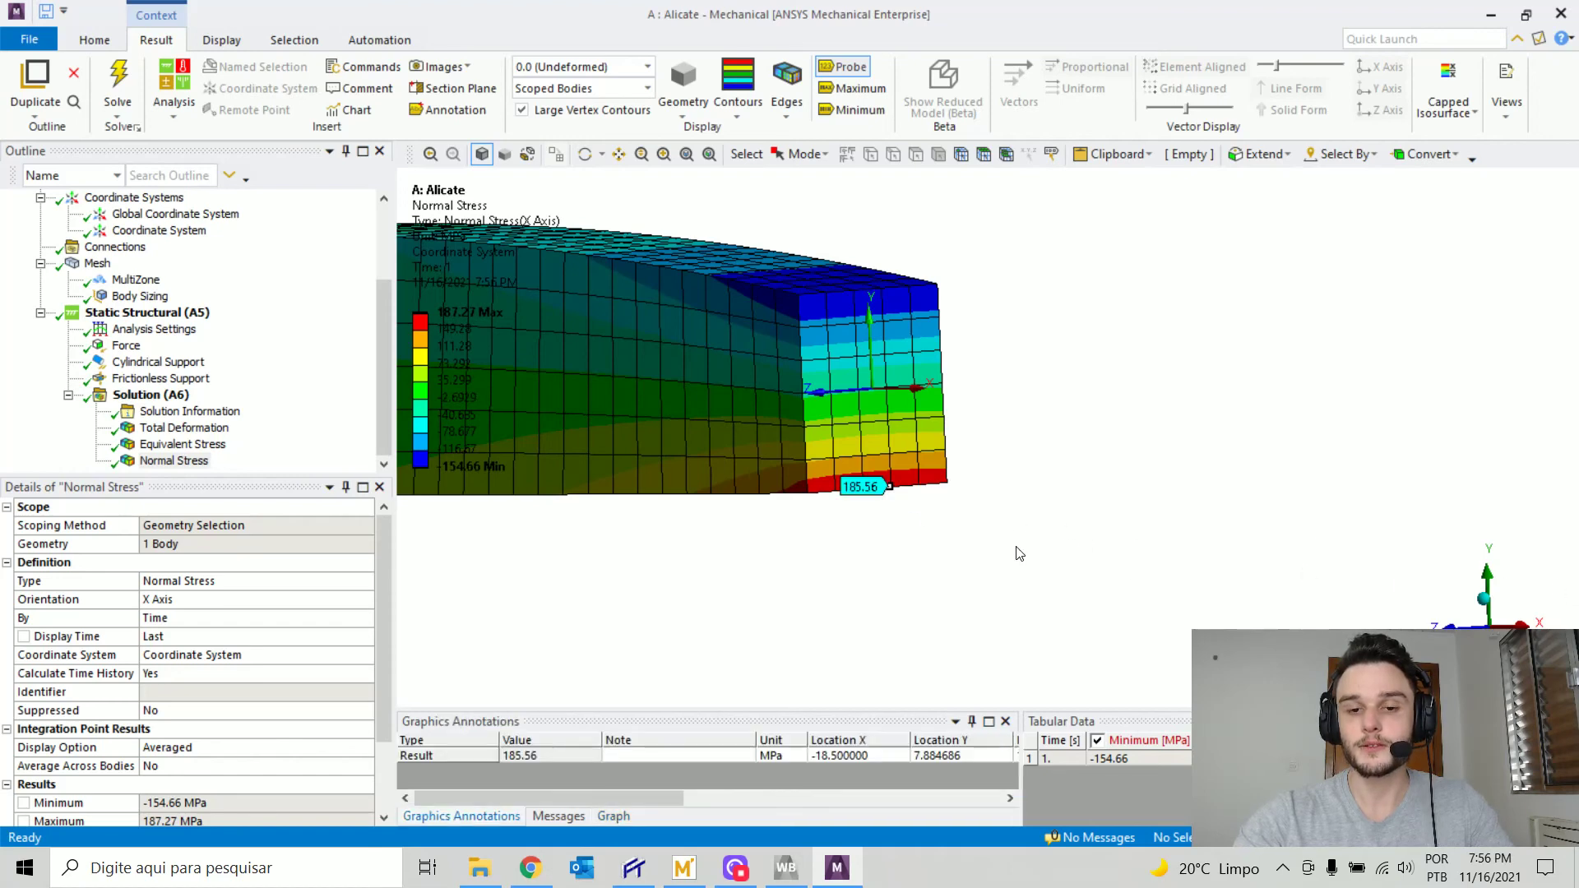
pyautogui.moveTo(925, 464); pyautogui.dragTo(801, 472, button='middle')
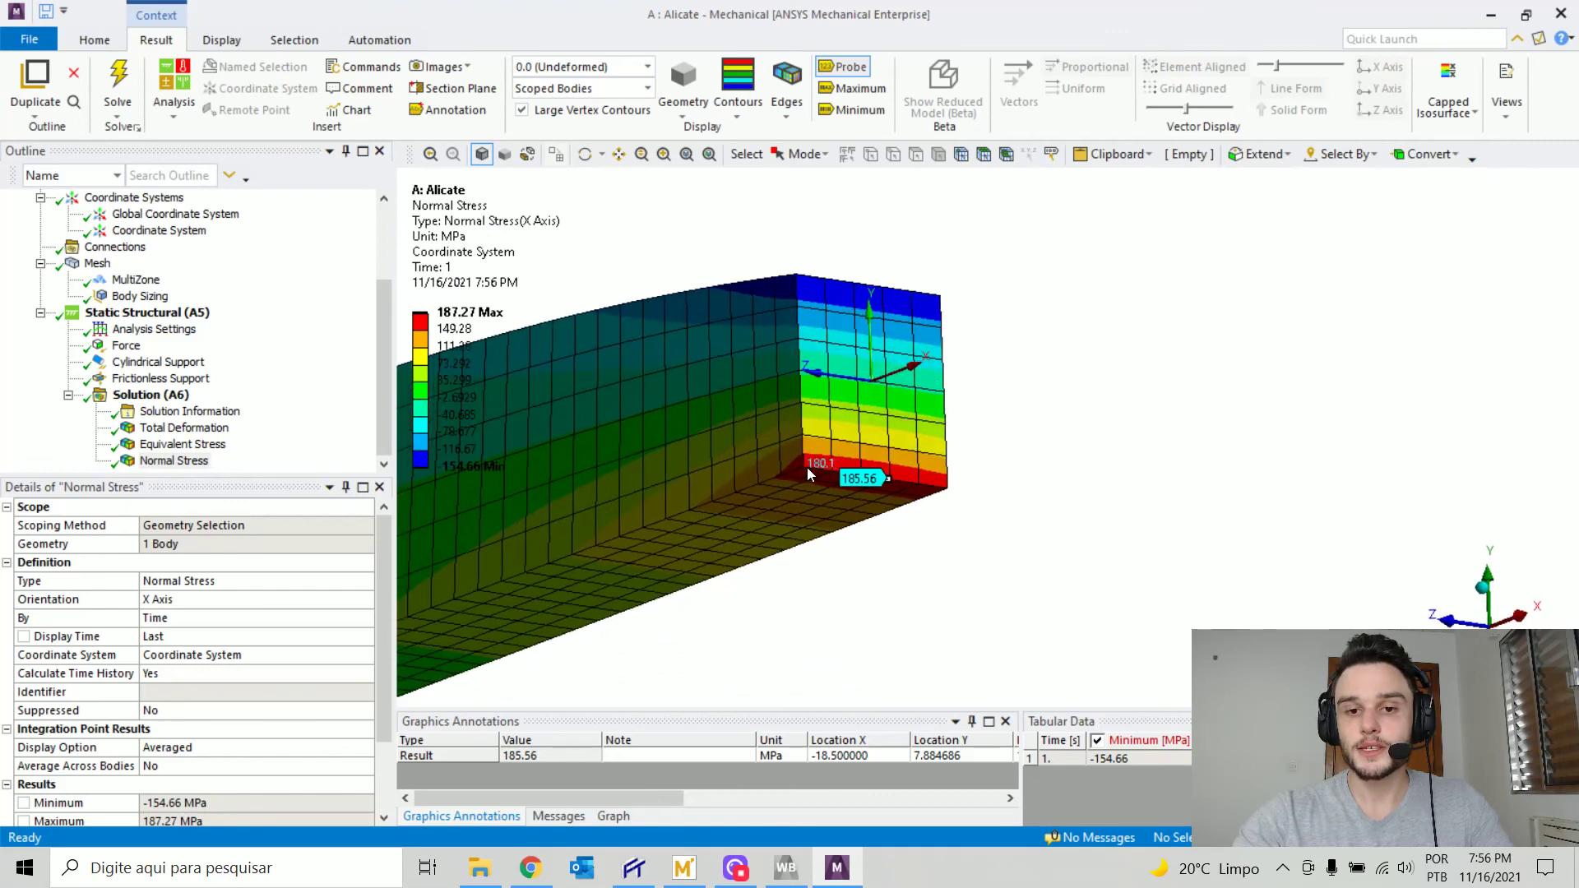
pyautogui.moveTo(1096, 467); pyautogui.dragTo(1114, 480, button='middle')
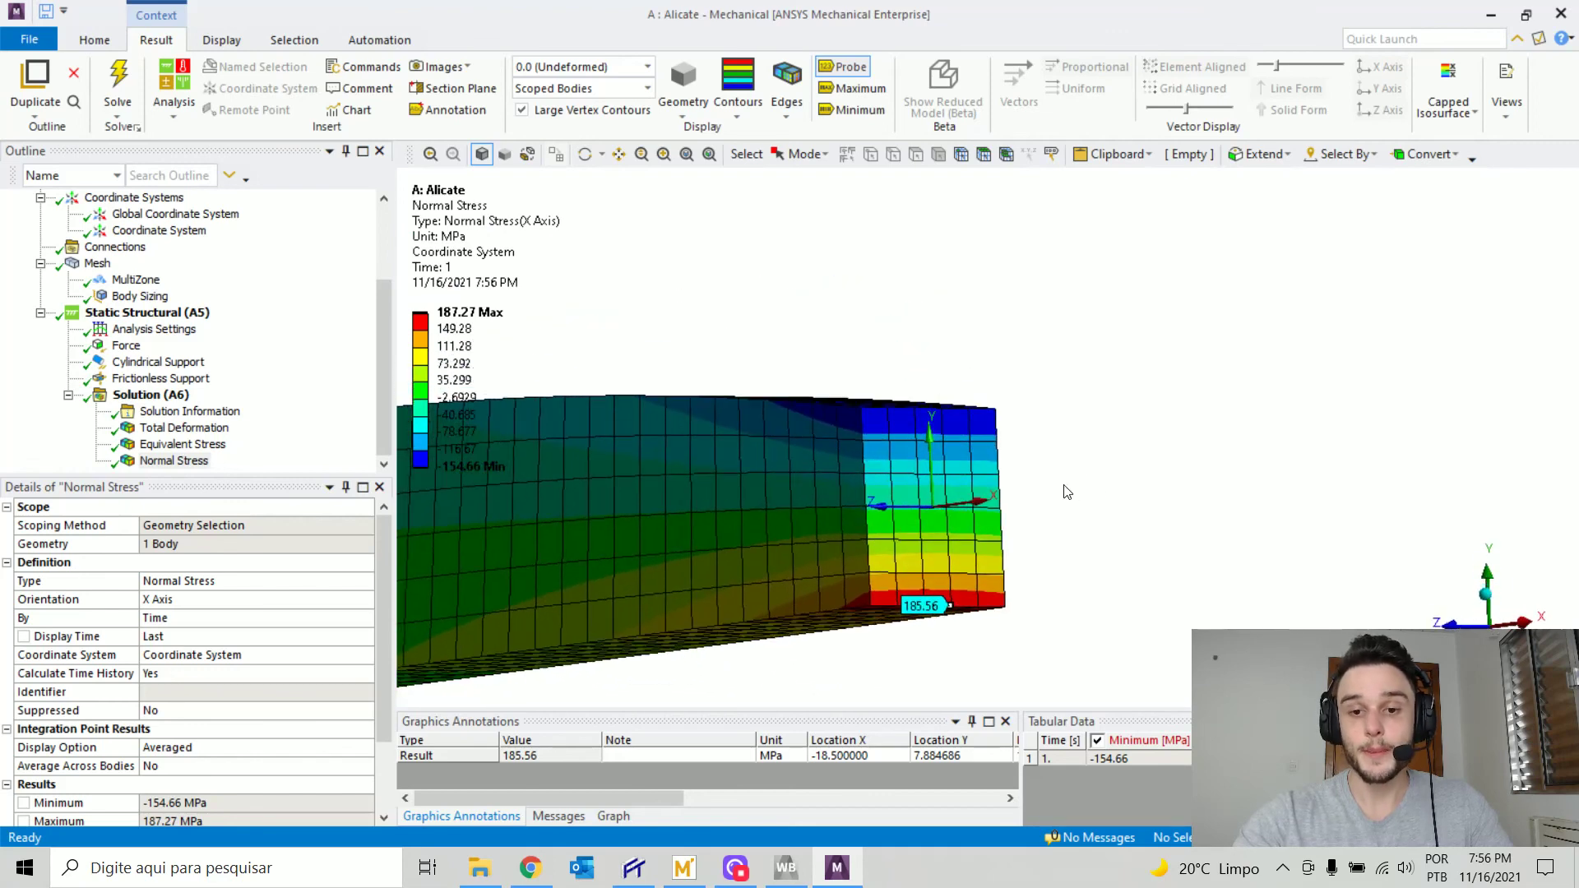
pyautogui.scroll(-3, 1003, 490)
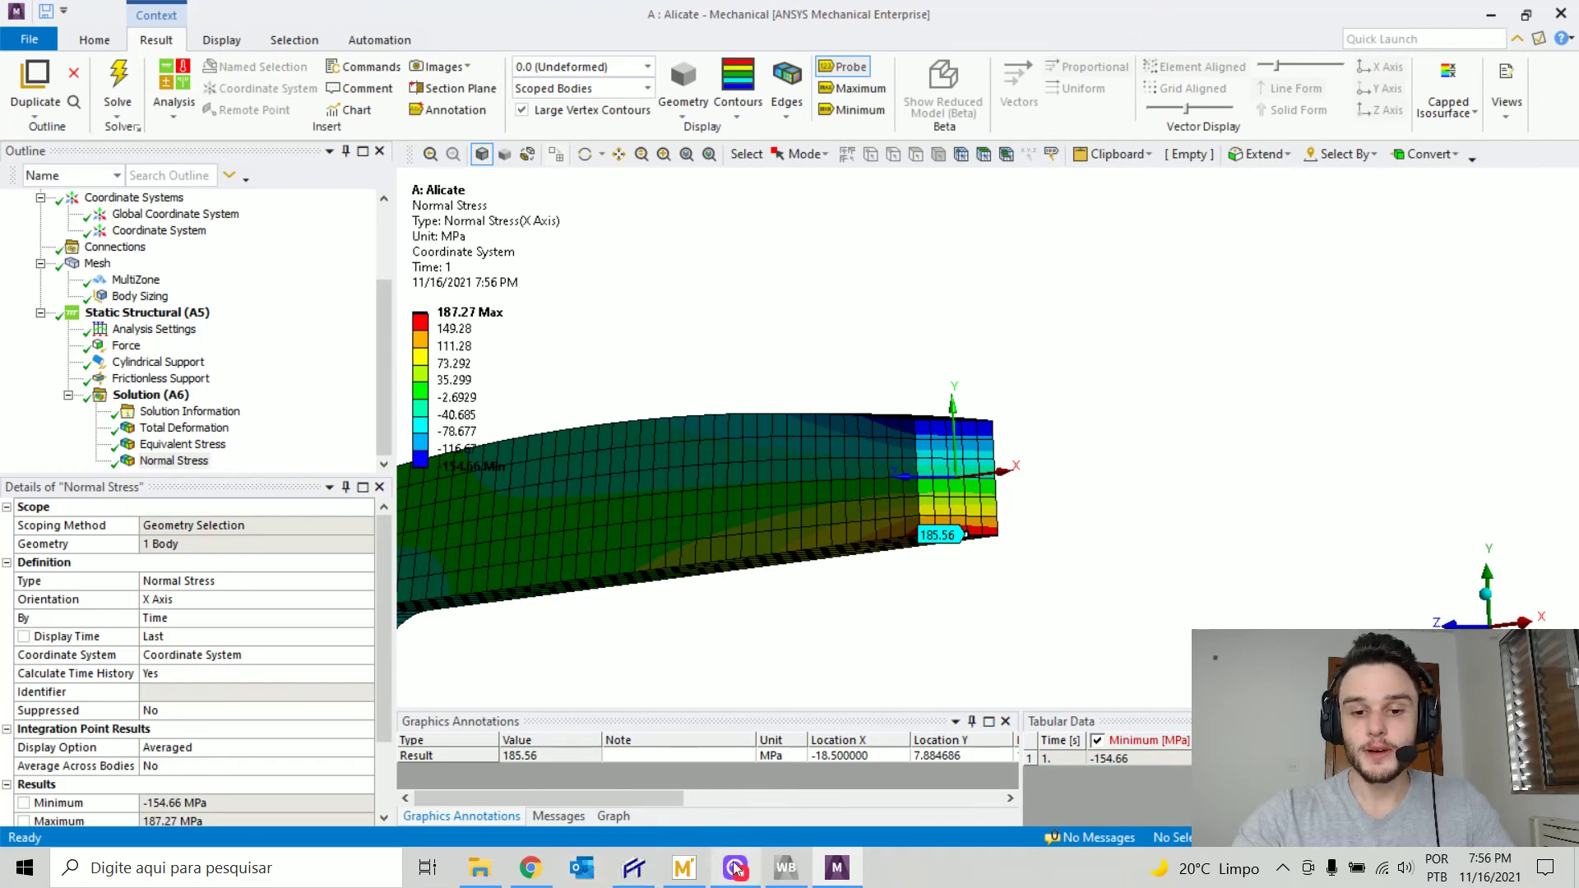
# - Compare the probed normal stress at the cut face with the bending stress calculated in Mathcad, ending back in ANSYS Mechanical
pyautogui.click(683, 867)
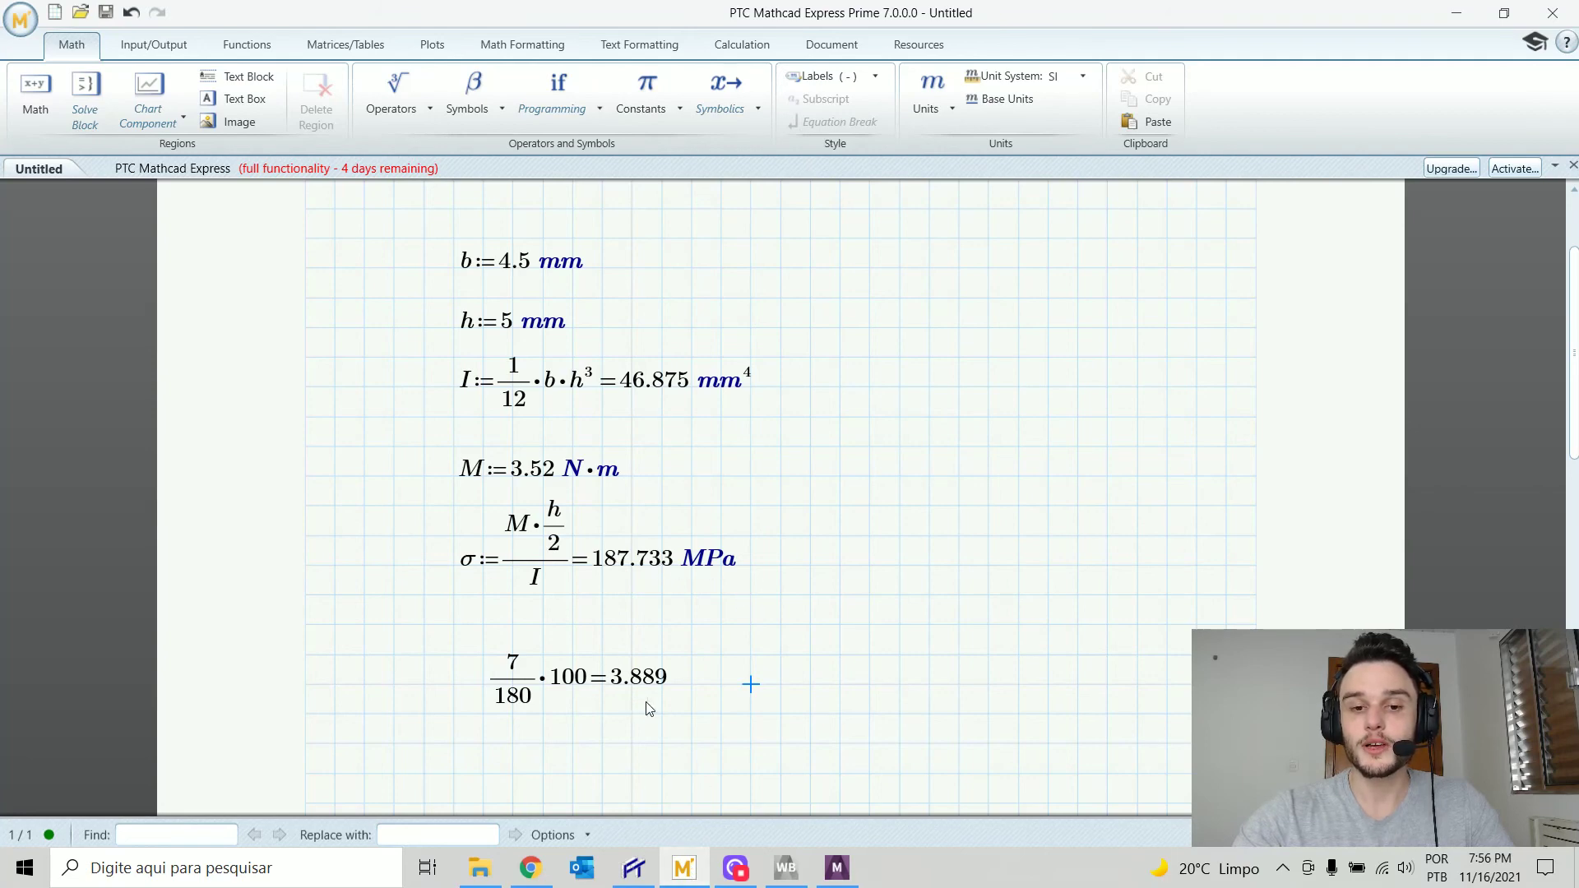
pyautogui.click(686, 870)
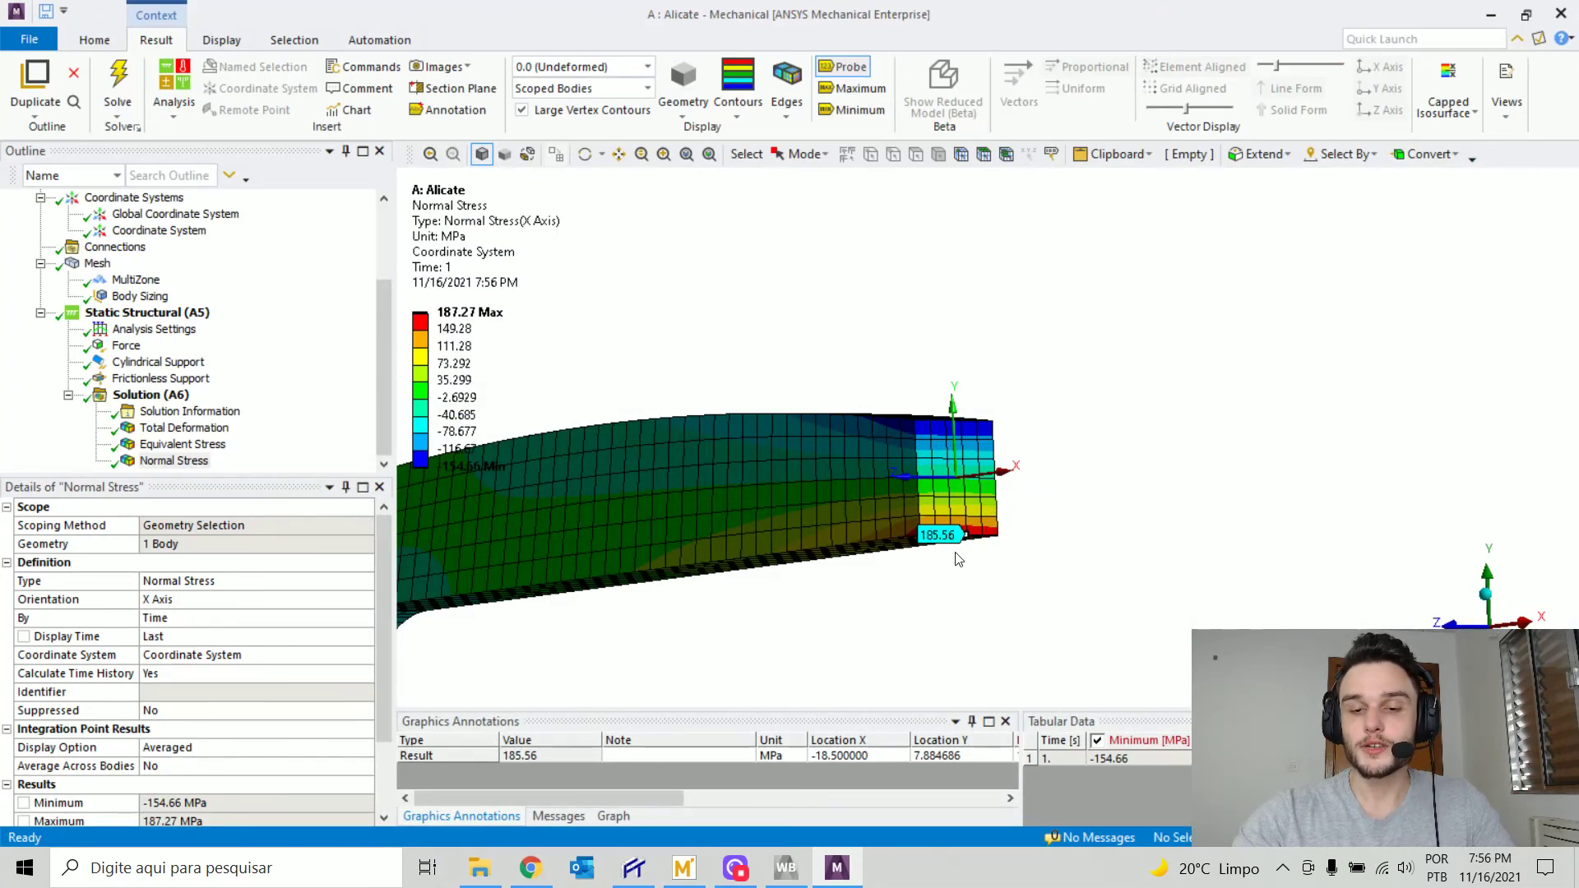
pyautogui.keyDown('ctrl'); pyautogui.moveTo(932, 492); pyautogui.dragTo(855, 378, button='middle'); pyautogui.keyUp('ctrl')
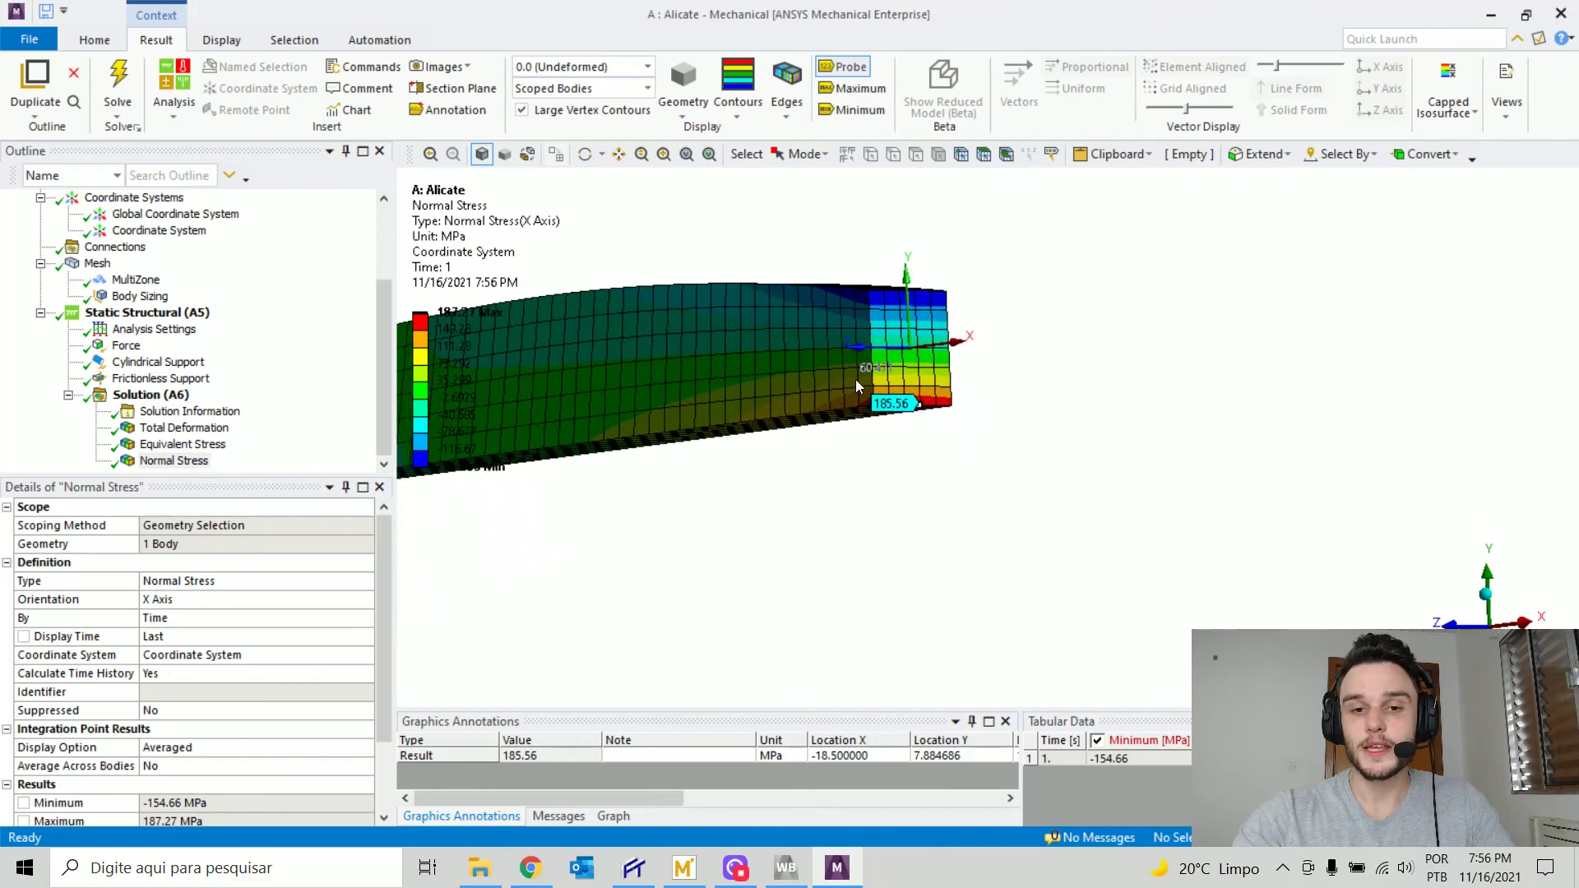
pyautogui.scroll(-1, 855, 487)
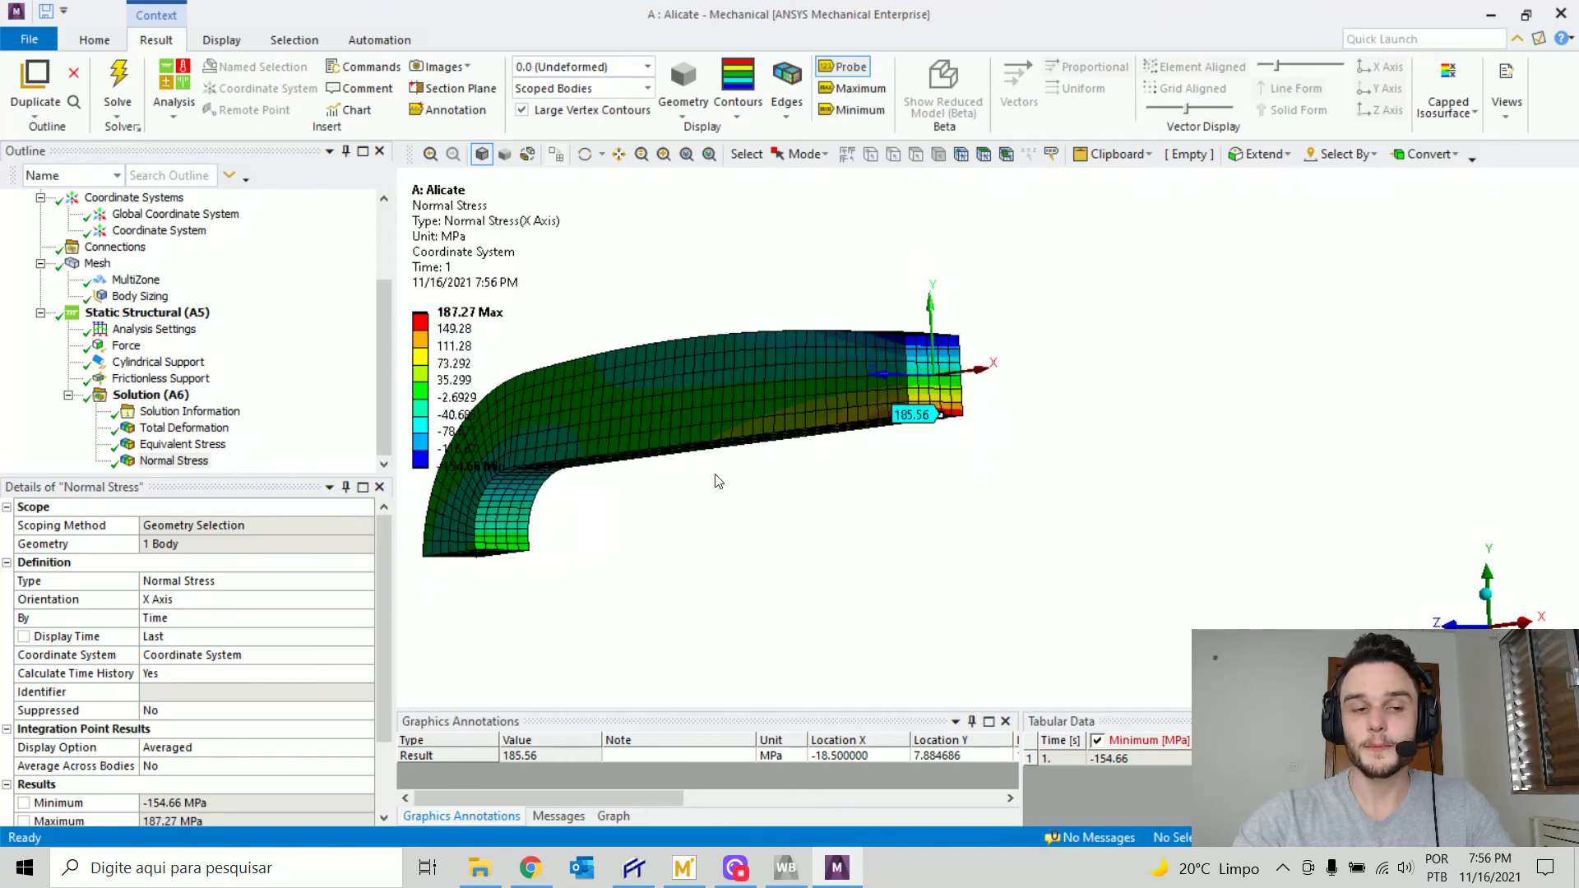
pyautogui.scroll(2, 235, 411)
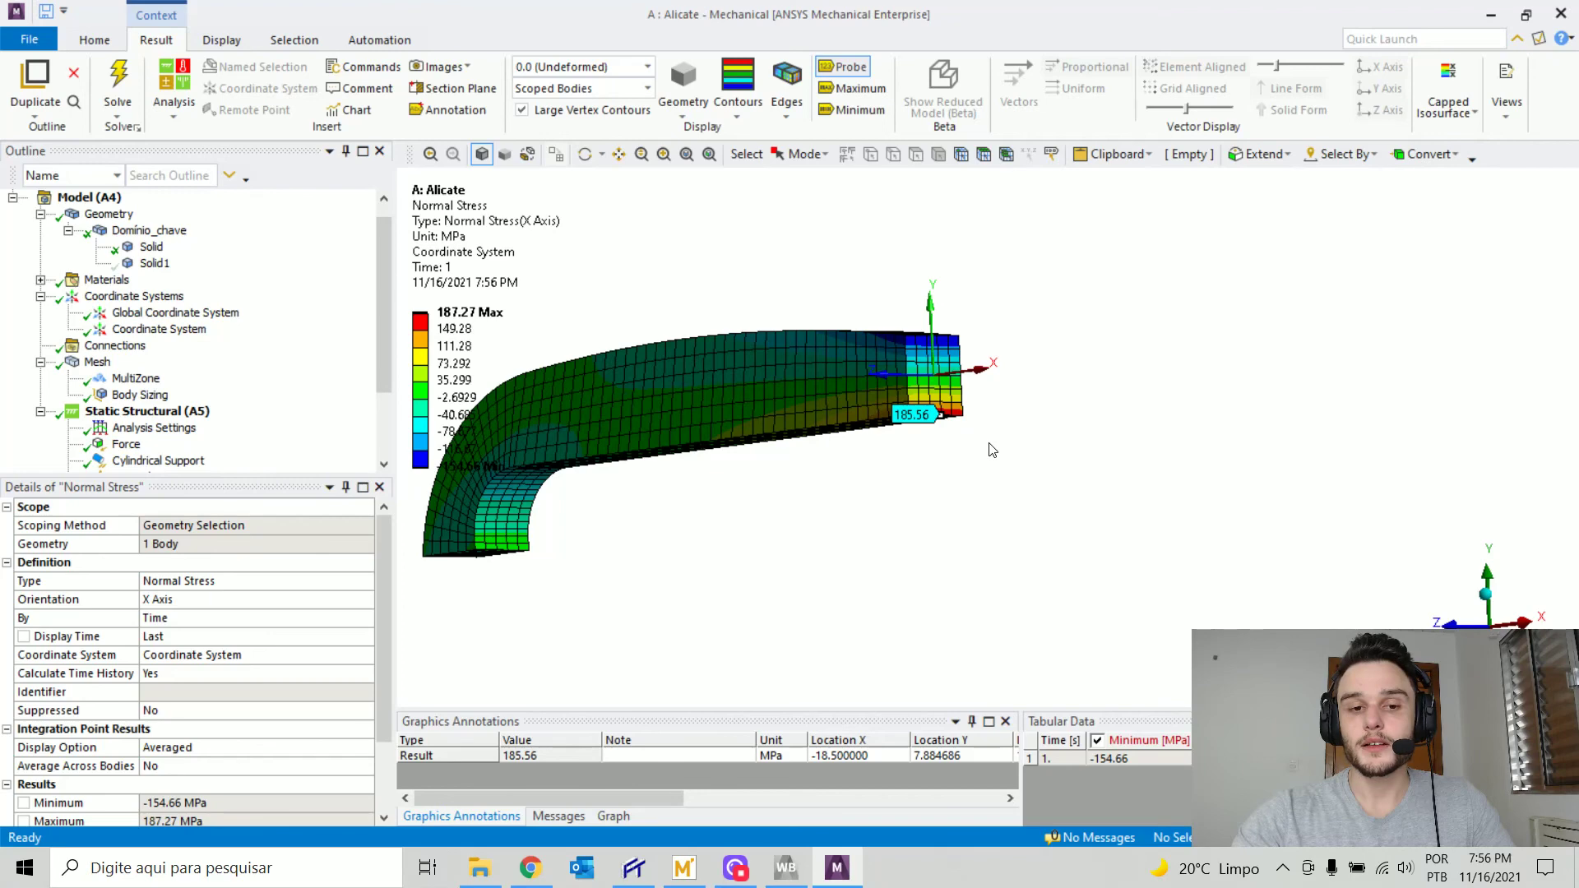
pyautogui.keyDown('ctrl'); pyautogui.moveTo(954, 444); pyautogui.dragTo(958, 416, button='middle'); pyautogui.keyUp('ctrl')
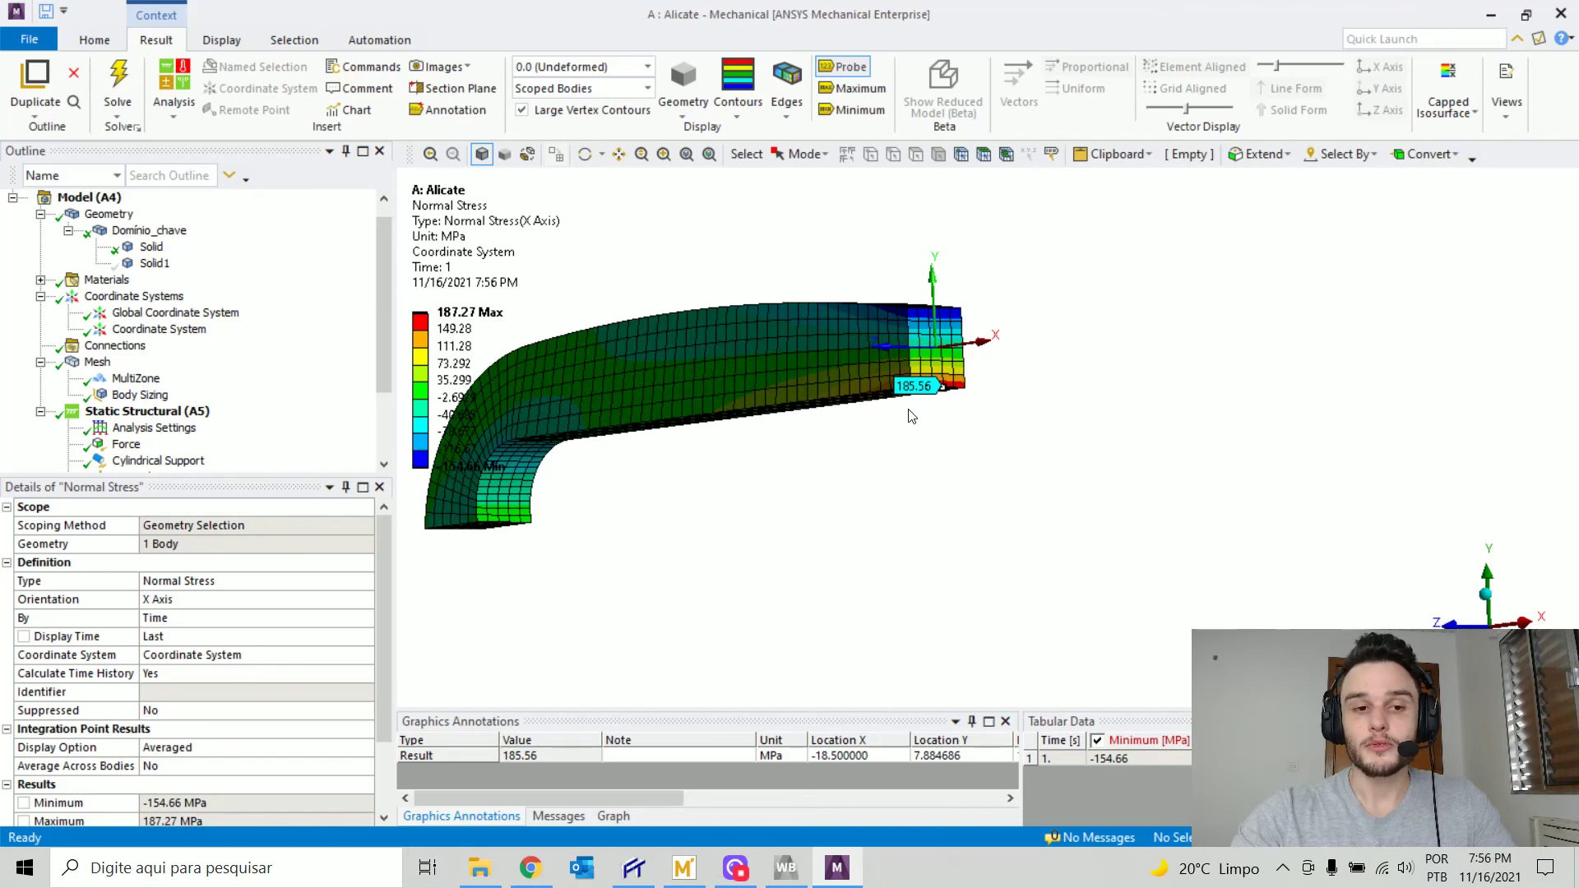
pyautogui.scroll(2, 942, 402)
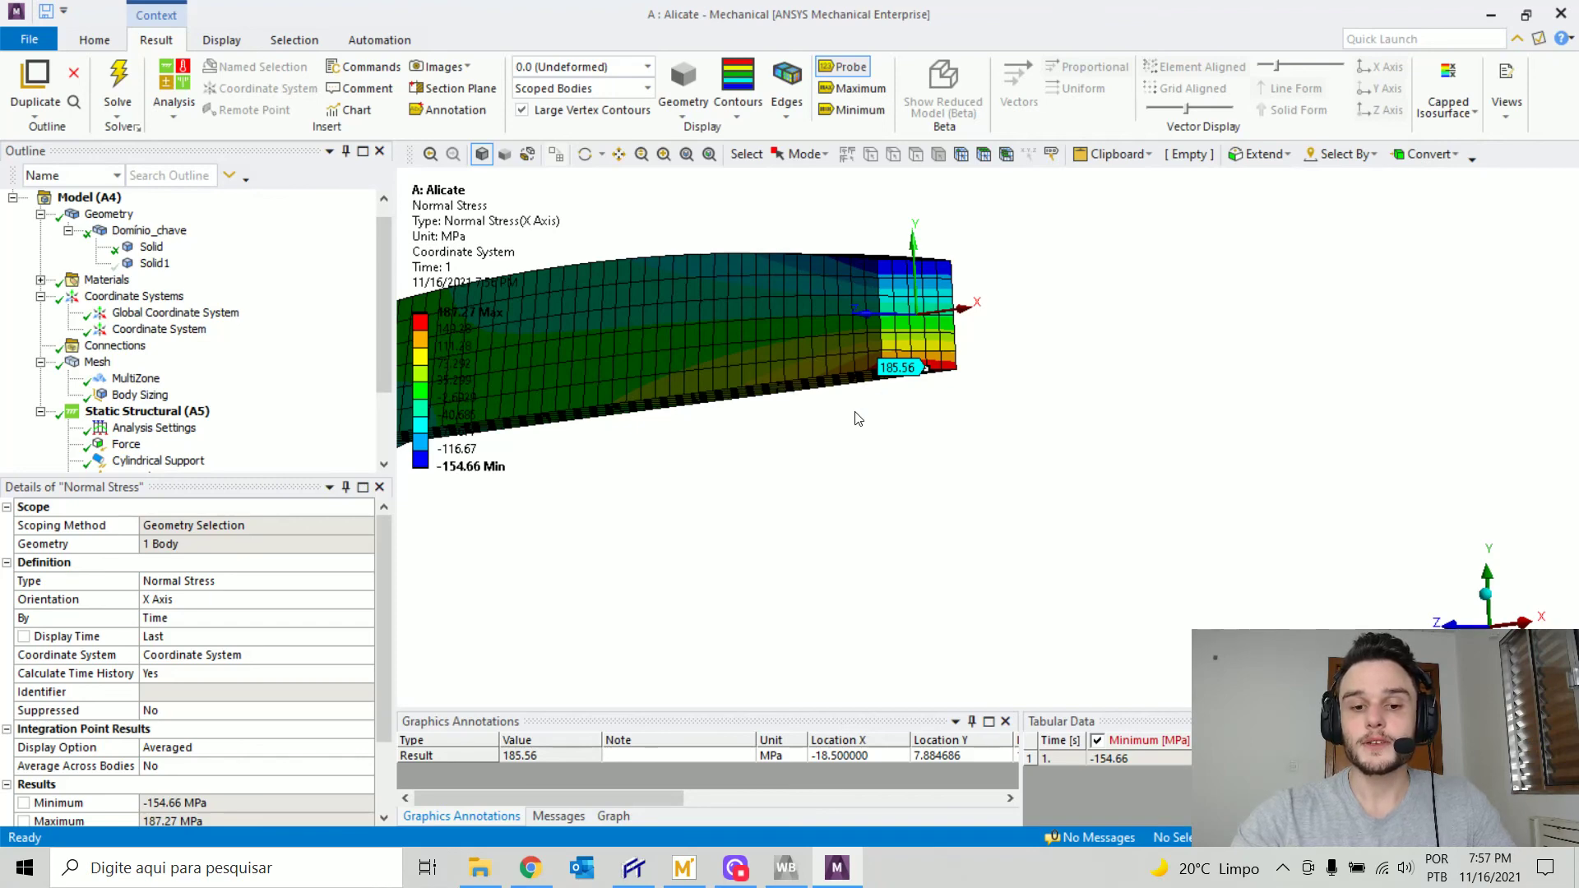
pyautogui.click(682, 876)
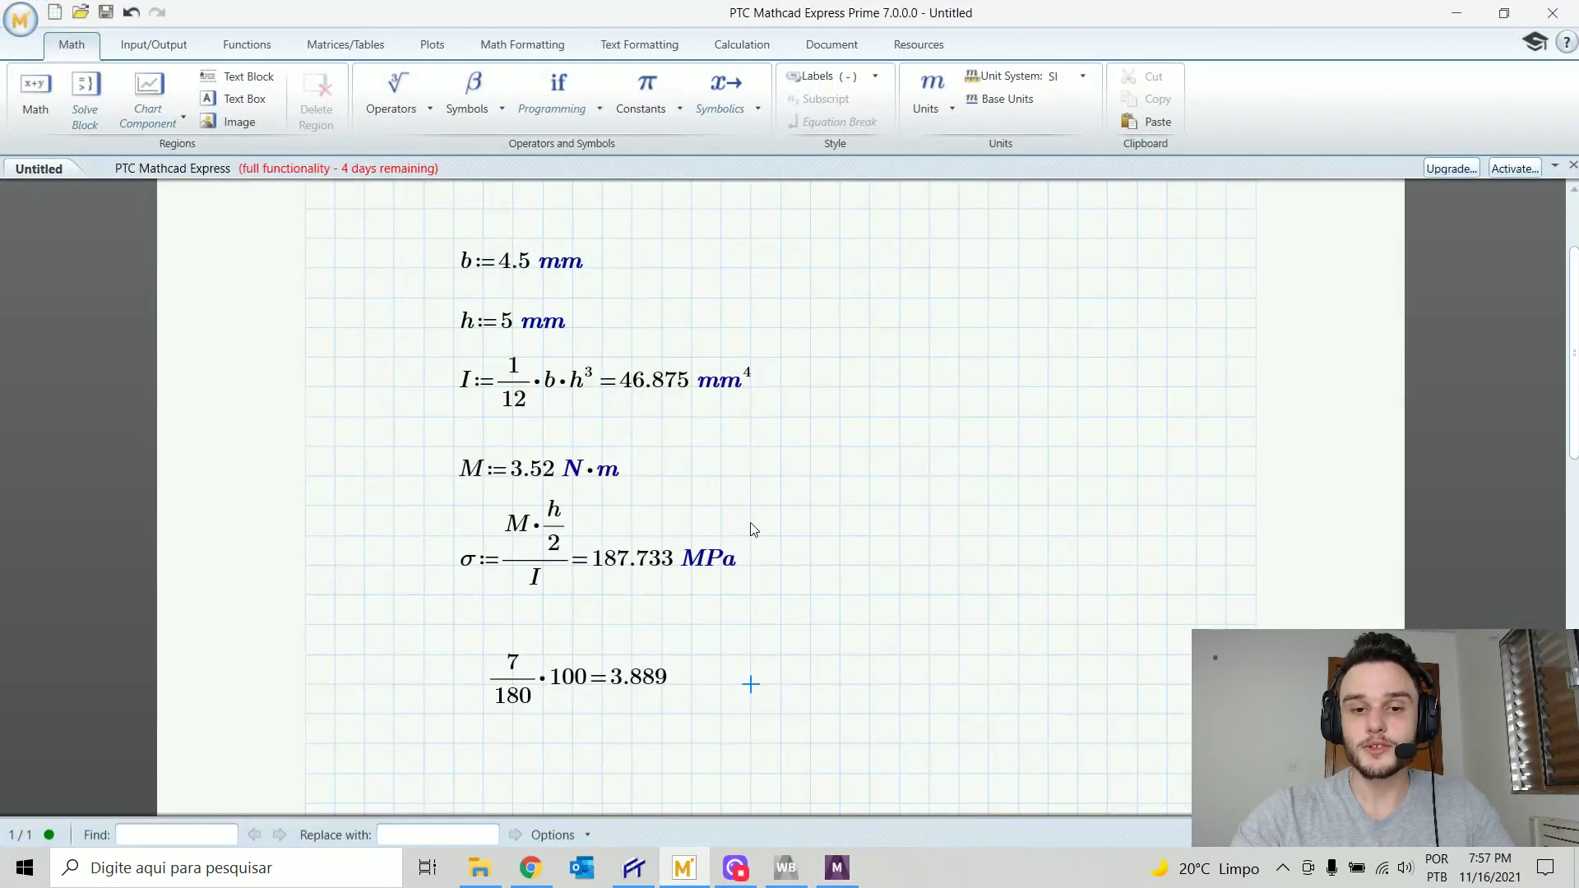
pyautogui.click(695, 860)
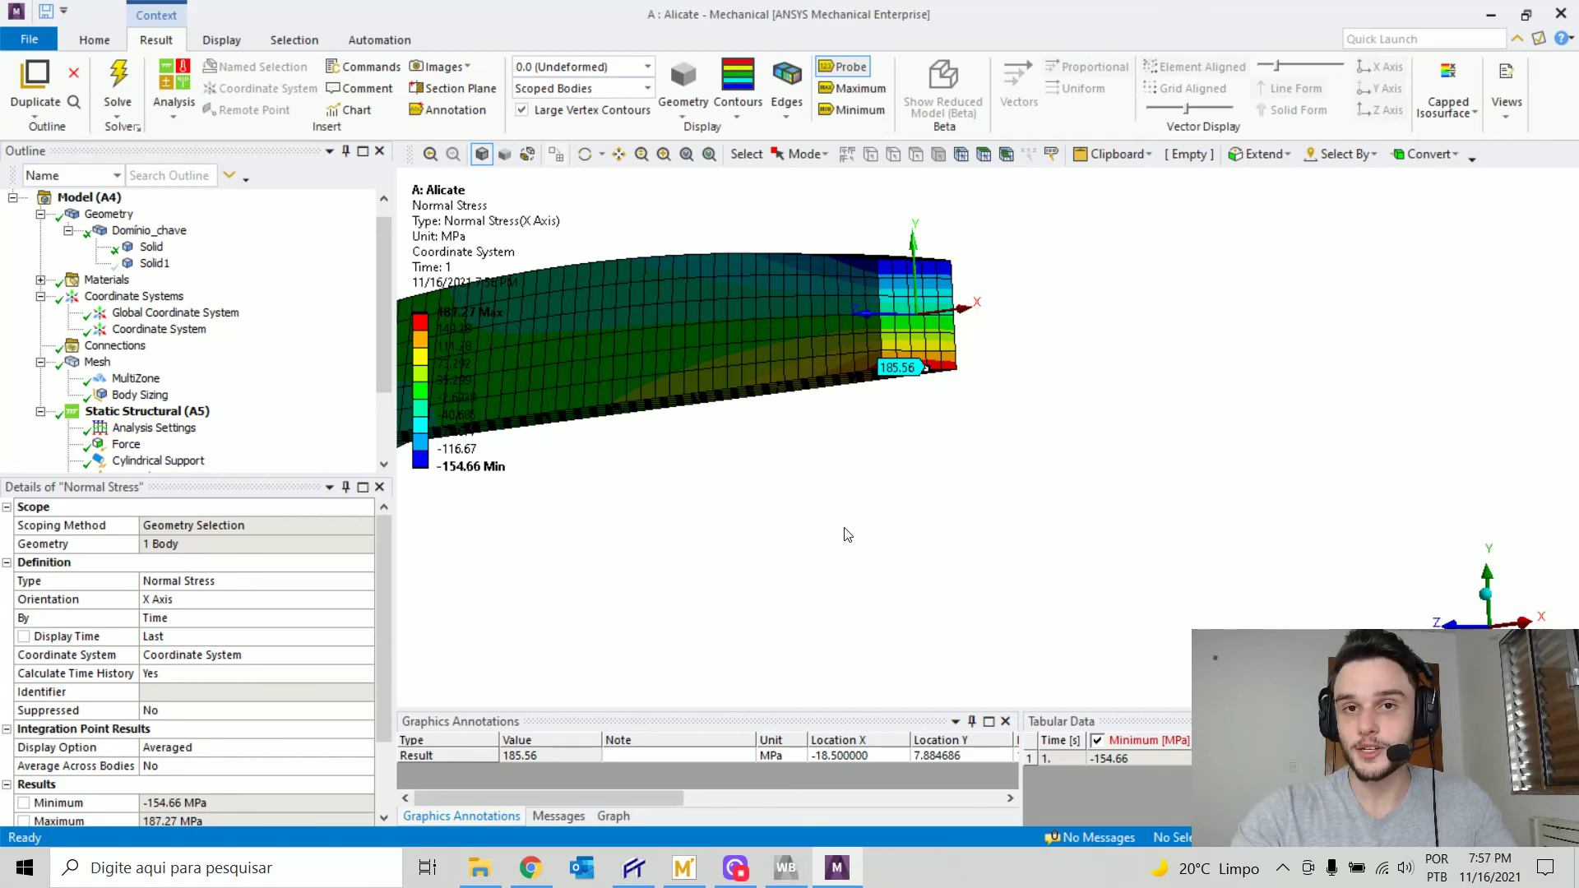
# - Show the hidden body Solid1 so that the complete pliers geometry is displayed
pyautogui.click(149, 263)
pyautogui.rightClick(150, 264)
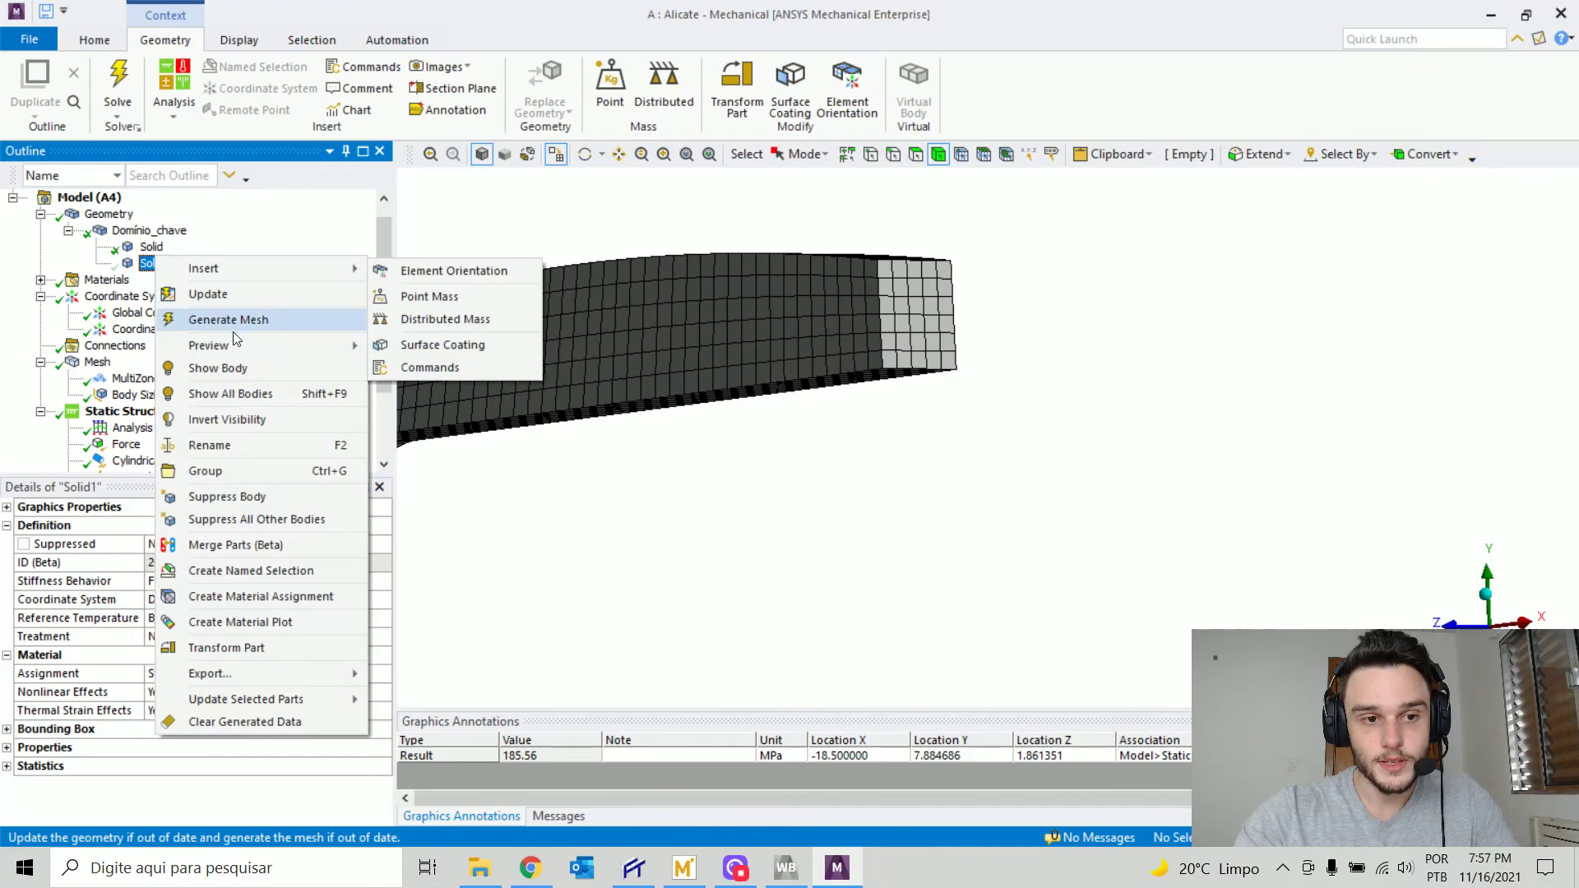
pyautogui.click(238, 367)
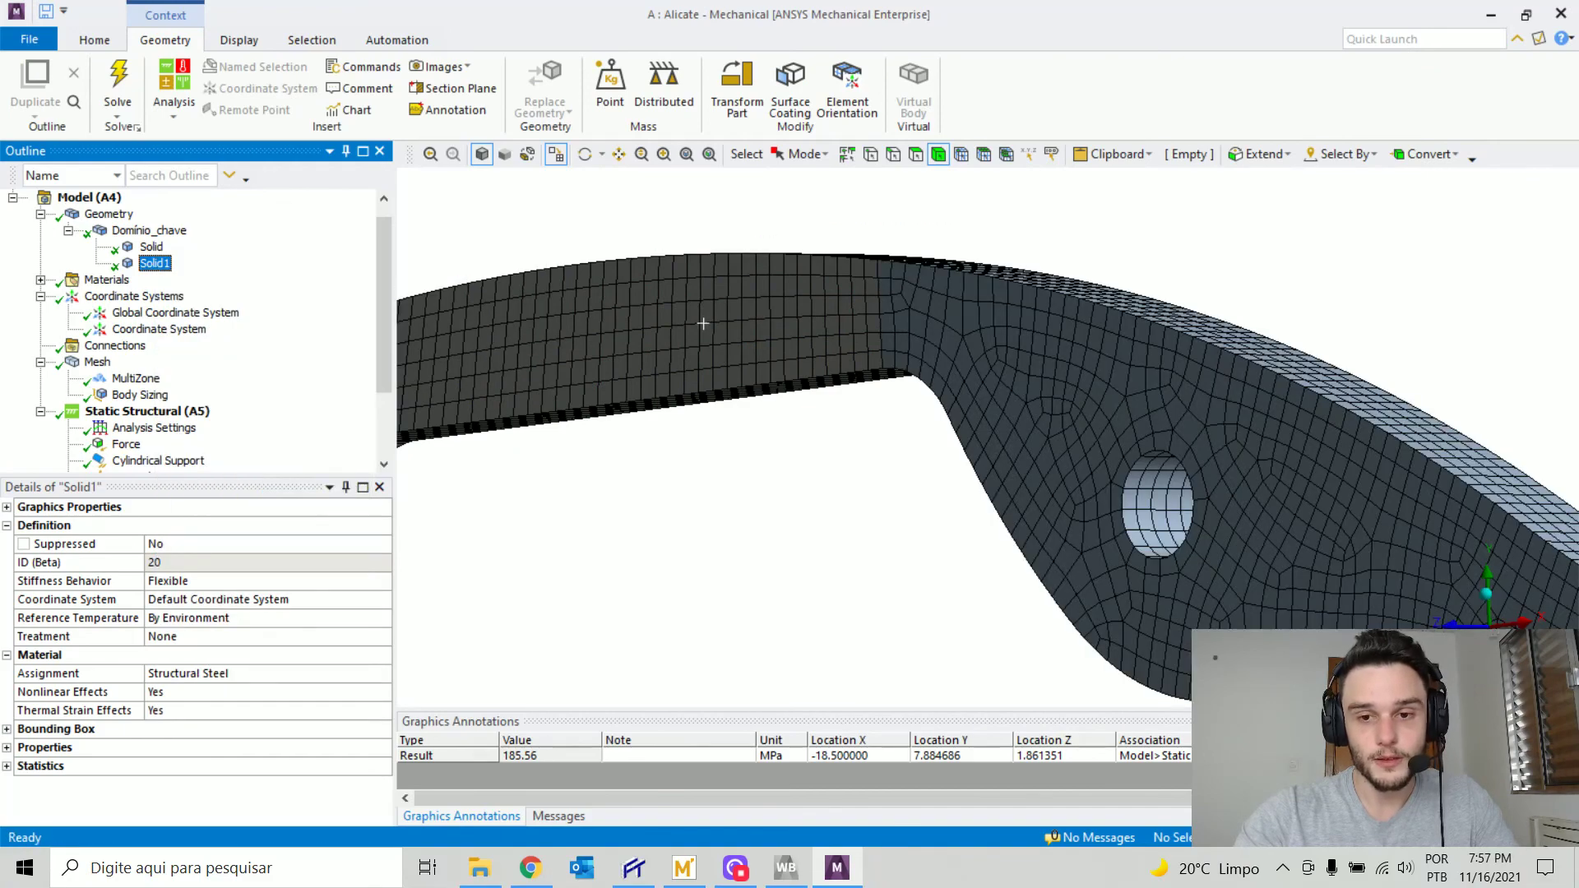
pyautogui.scroll(-8, 758, 333)
pyautogui.moveTo(1027, 473); pyautogui.dragTo(1234, 505, button='middle')
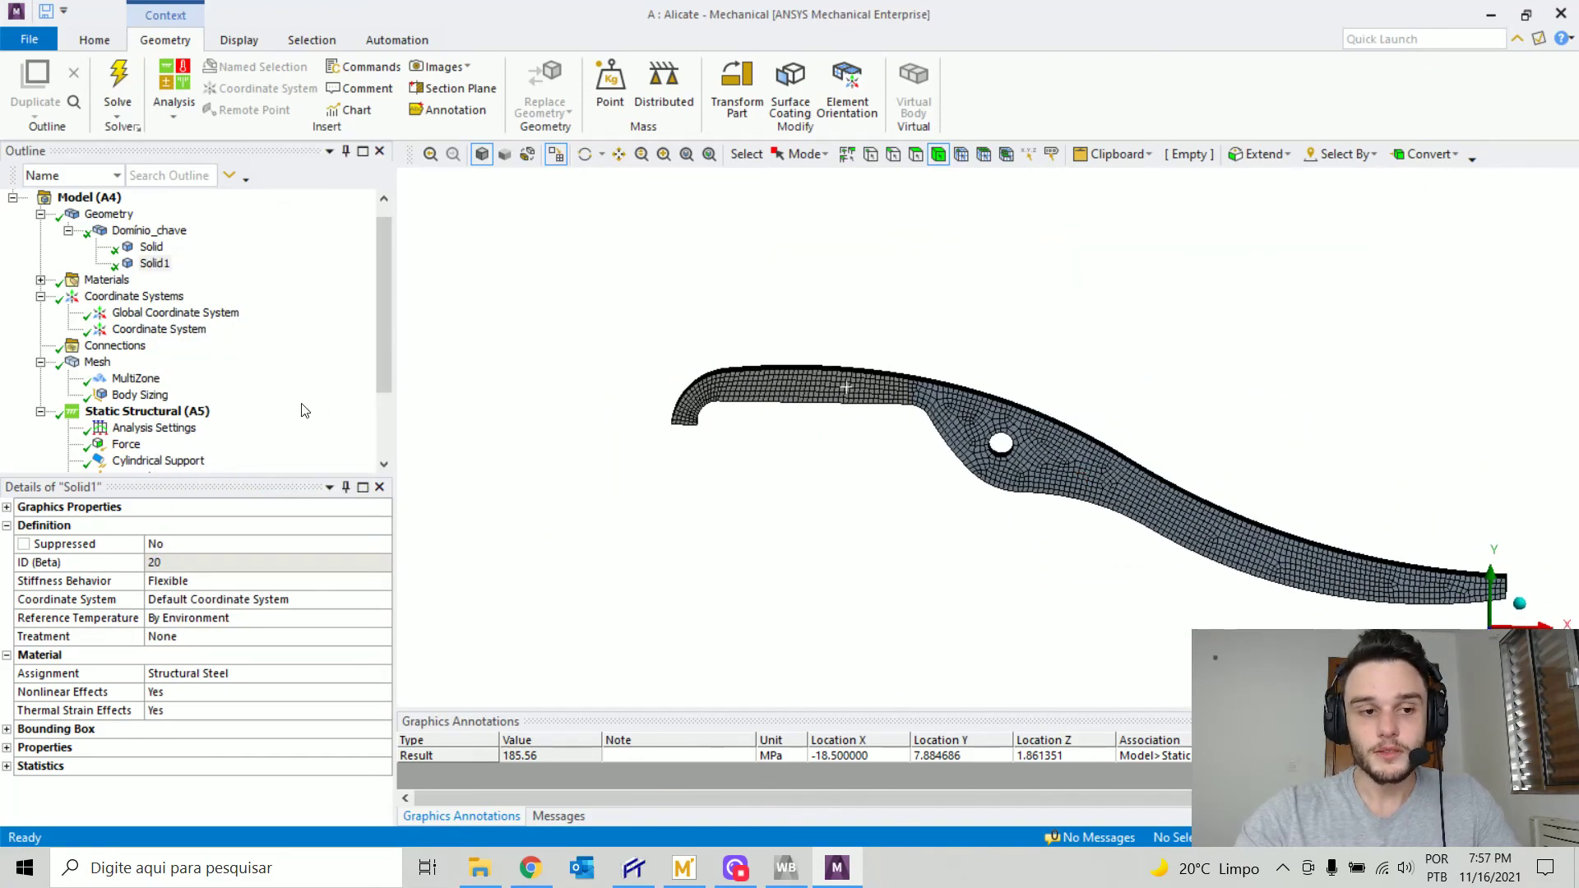
# - Display the Equivalent Stress result on the complete pliers and inspect the fillet between the jaw and the pivot area
pyautogui.scroll(-2, 307, 410)
pyautogui.click(183, 444)
pyautogui.moveTo(1313, 473); pyautogui.dragTo(1149, 427)
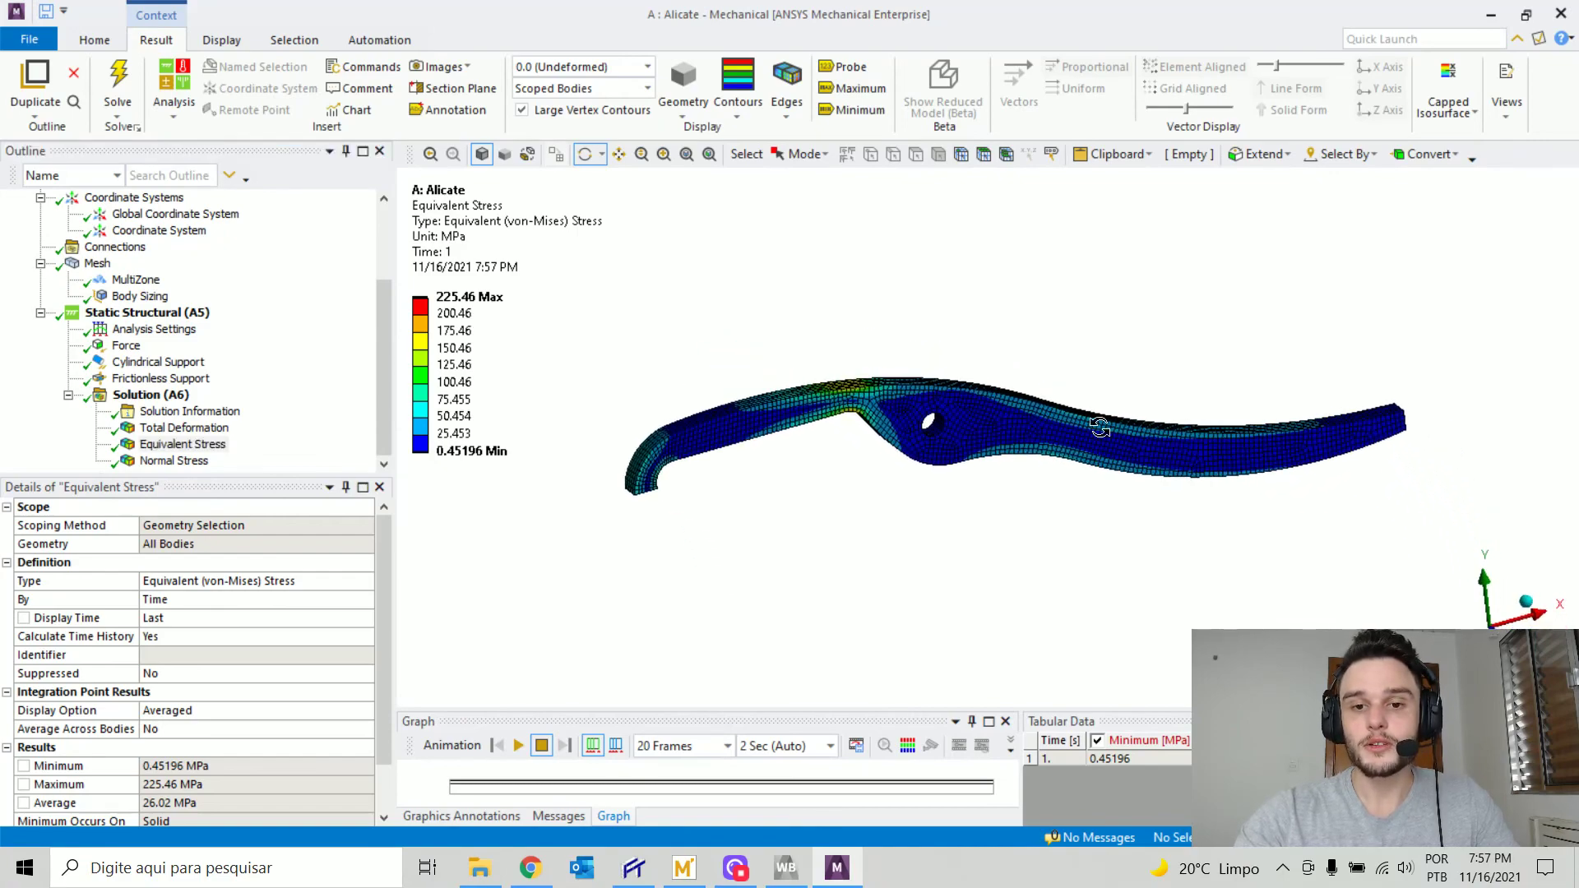
pyautogui.moveTo(785, 346); pyautogui.dragTo(977, 476, button='right')
pyautogui.moveTo(916, 389); pyautogui.dragTo(847, 456)
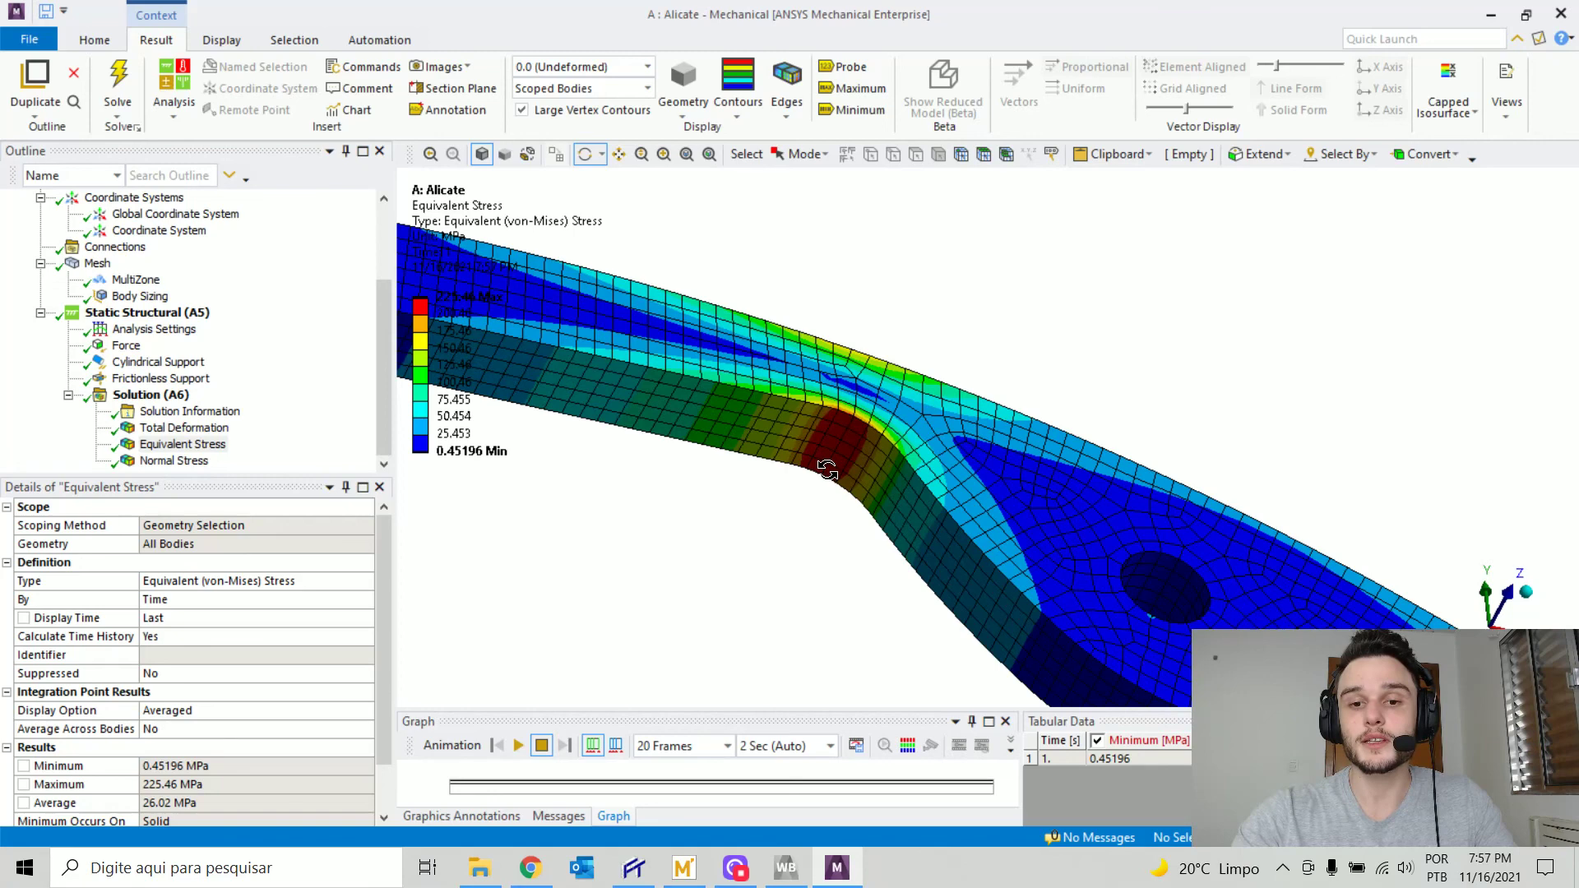
# - Mark the location of the maximum value on the Equivalent Stress plot and view it up close
pyautogui.scroll(2, 832, 447)
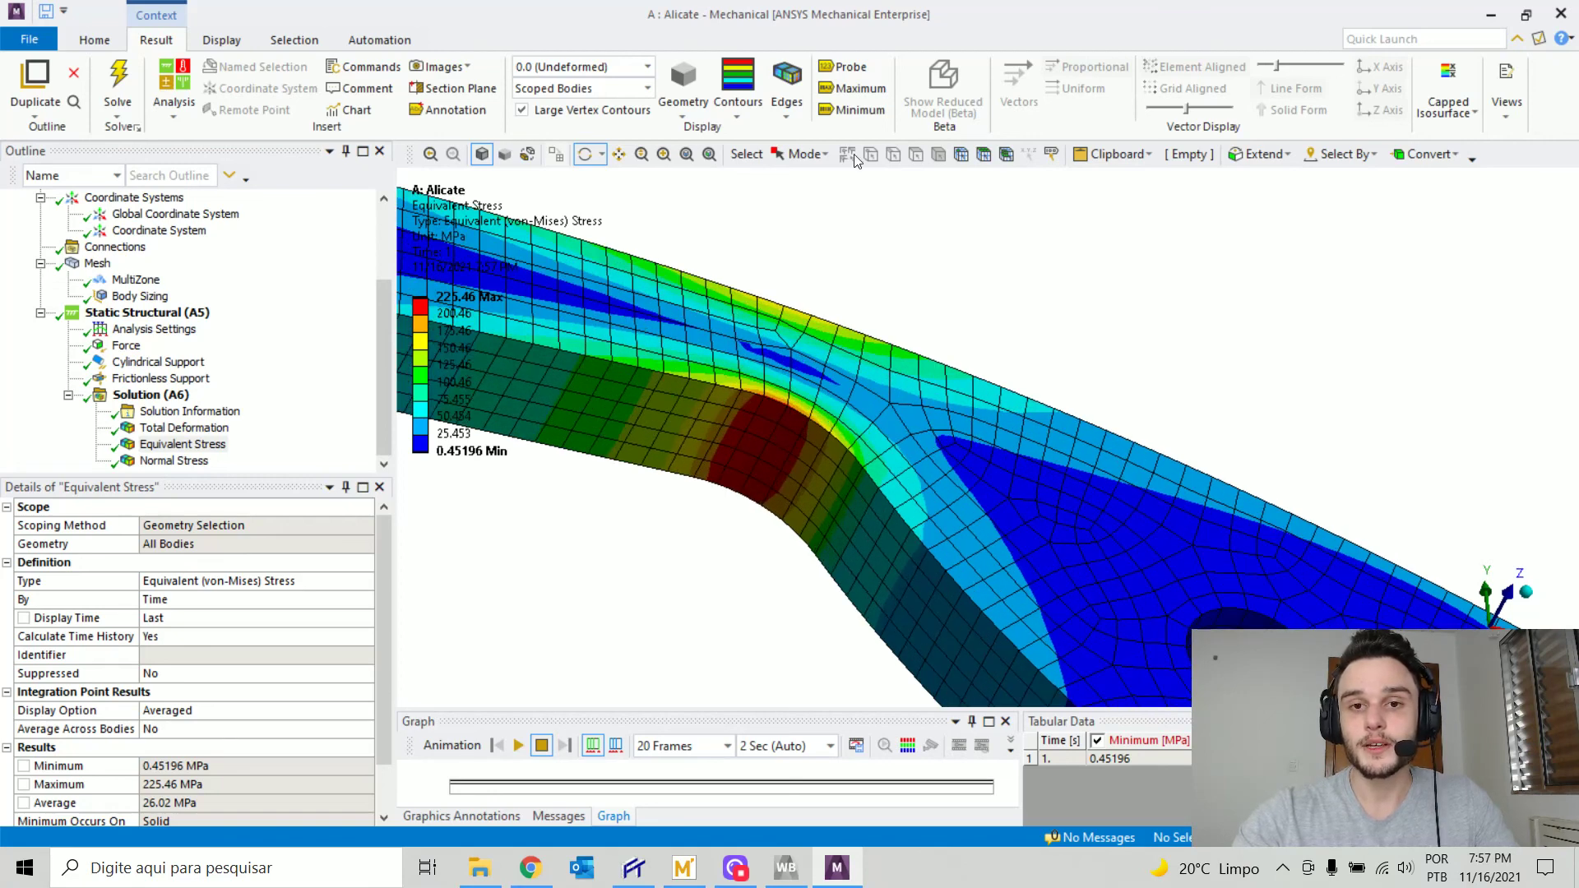
pyautogui.click(856, 88)
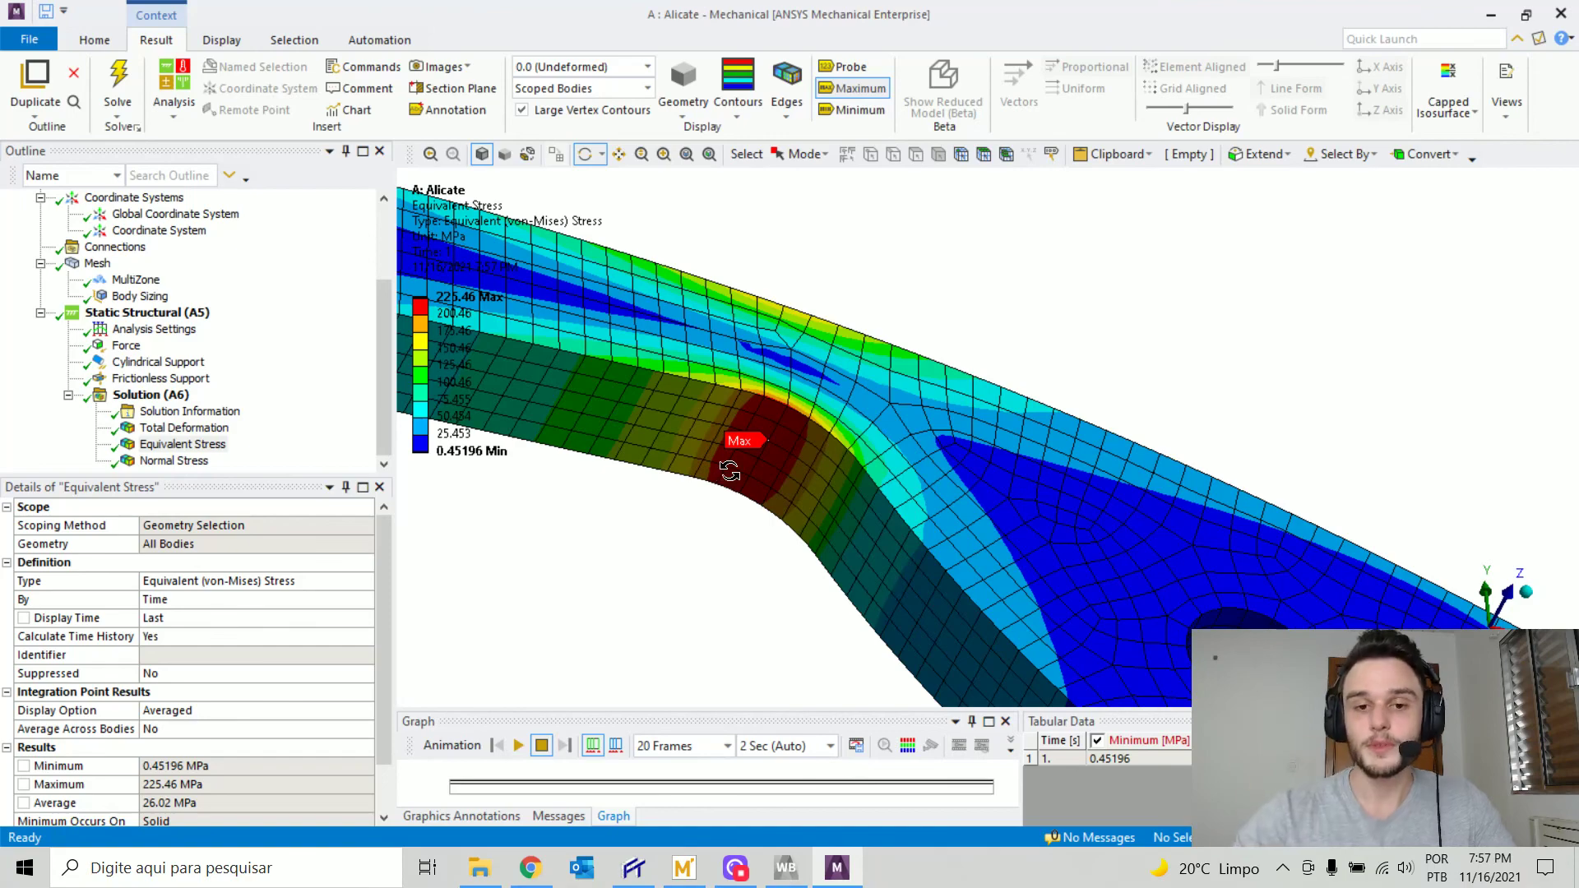
pyautogui.moveTo(770, 451); pyautogui.dragTo(758, 461, button='middle')
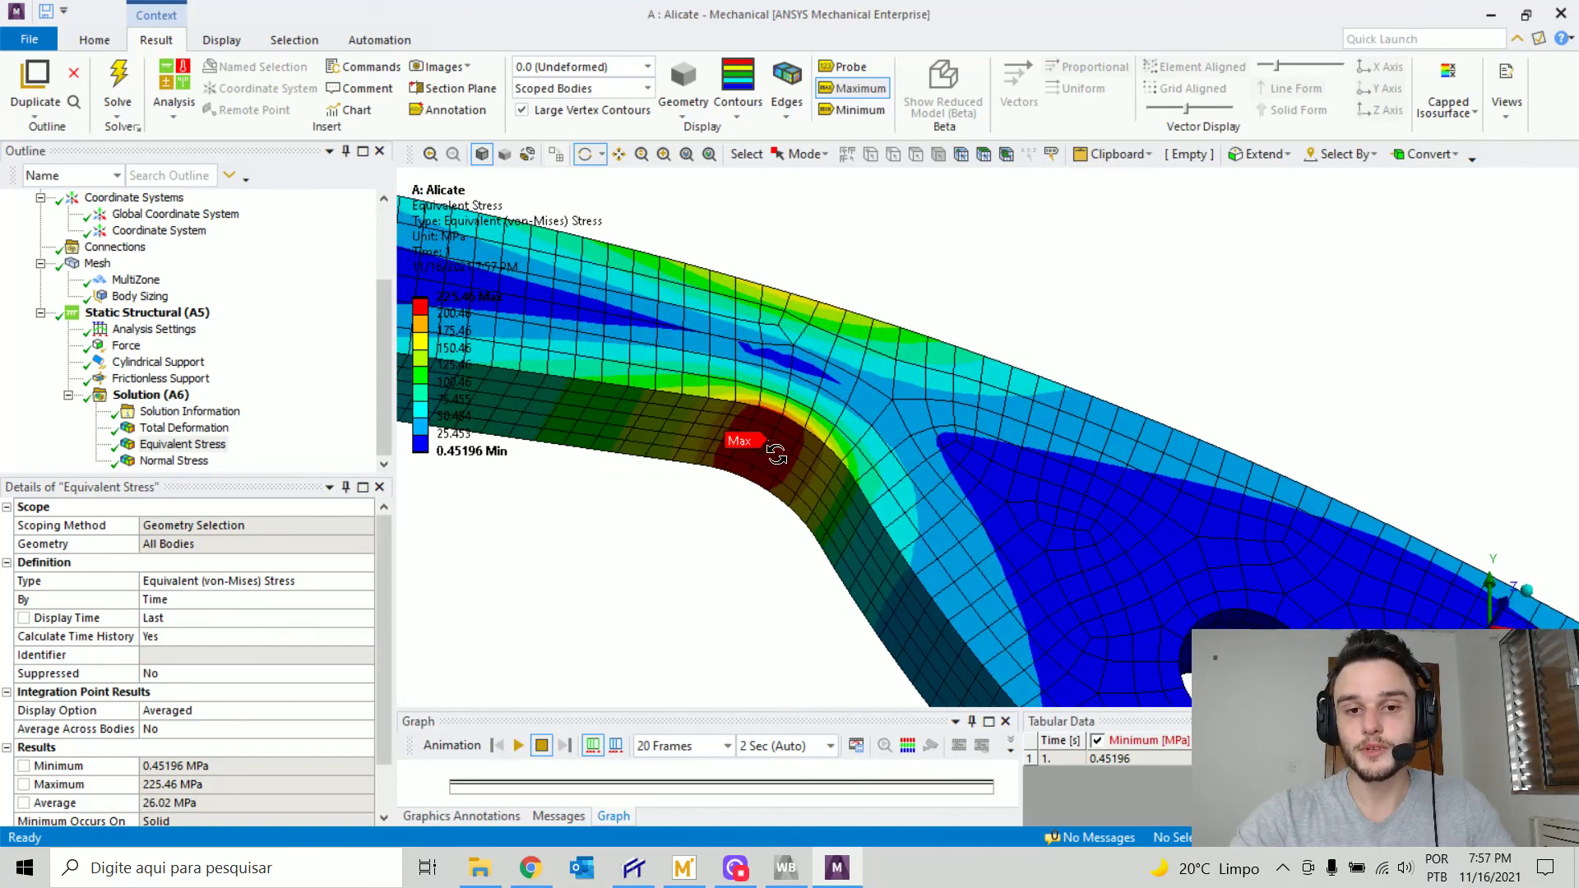
# - Examine the equivalent stress distribution around the marked maximum at the jaw fillet, the pivot hole area and along the pliers
pyautogui.scroll(-4, 778, 455)
pyautogui.scroll(-3, 716, 415)
pyautogui.keyDown('ctrl'); pyautogui.moveTo(730, 369); pyautogui.dragTo(705, 412, button='middle'); pyautogui.keyUp('ctrl')
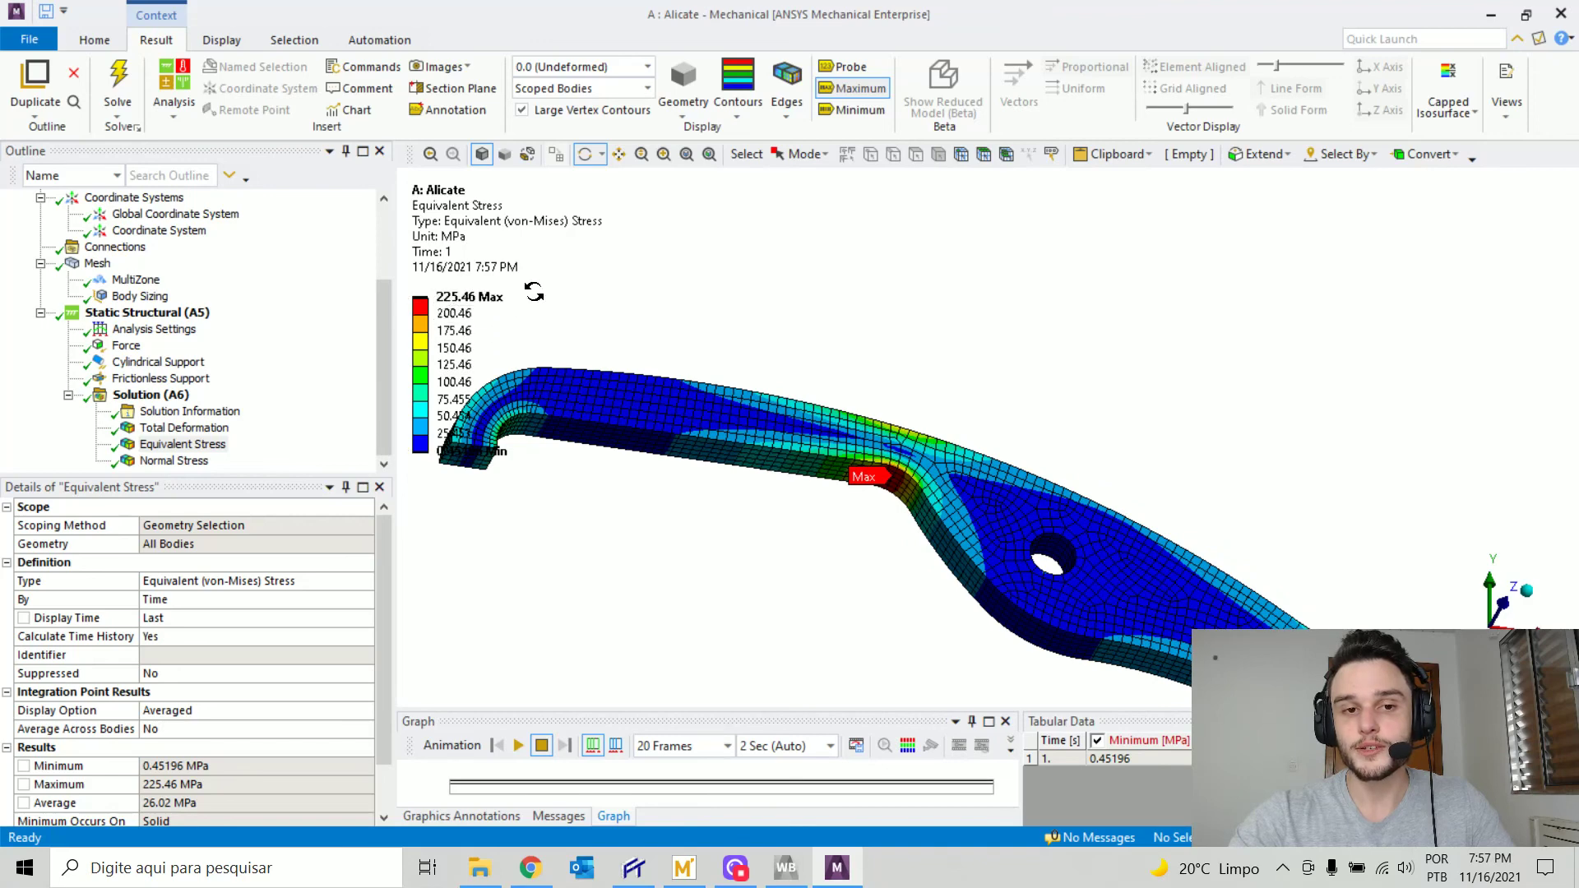
pyautogui.scroll(5, 873, 514)
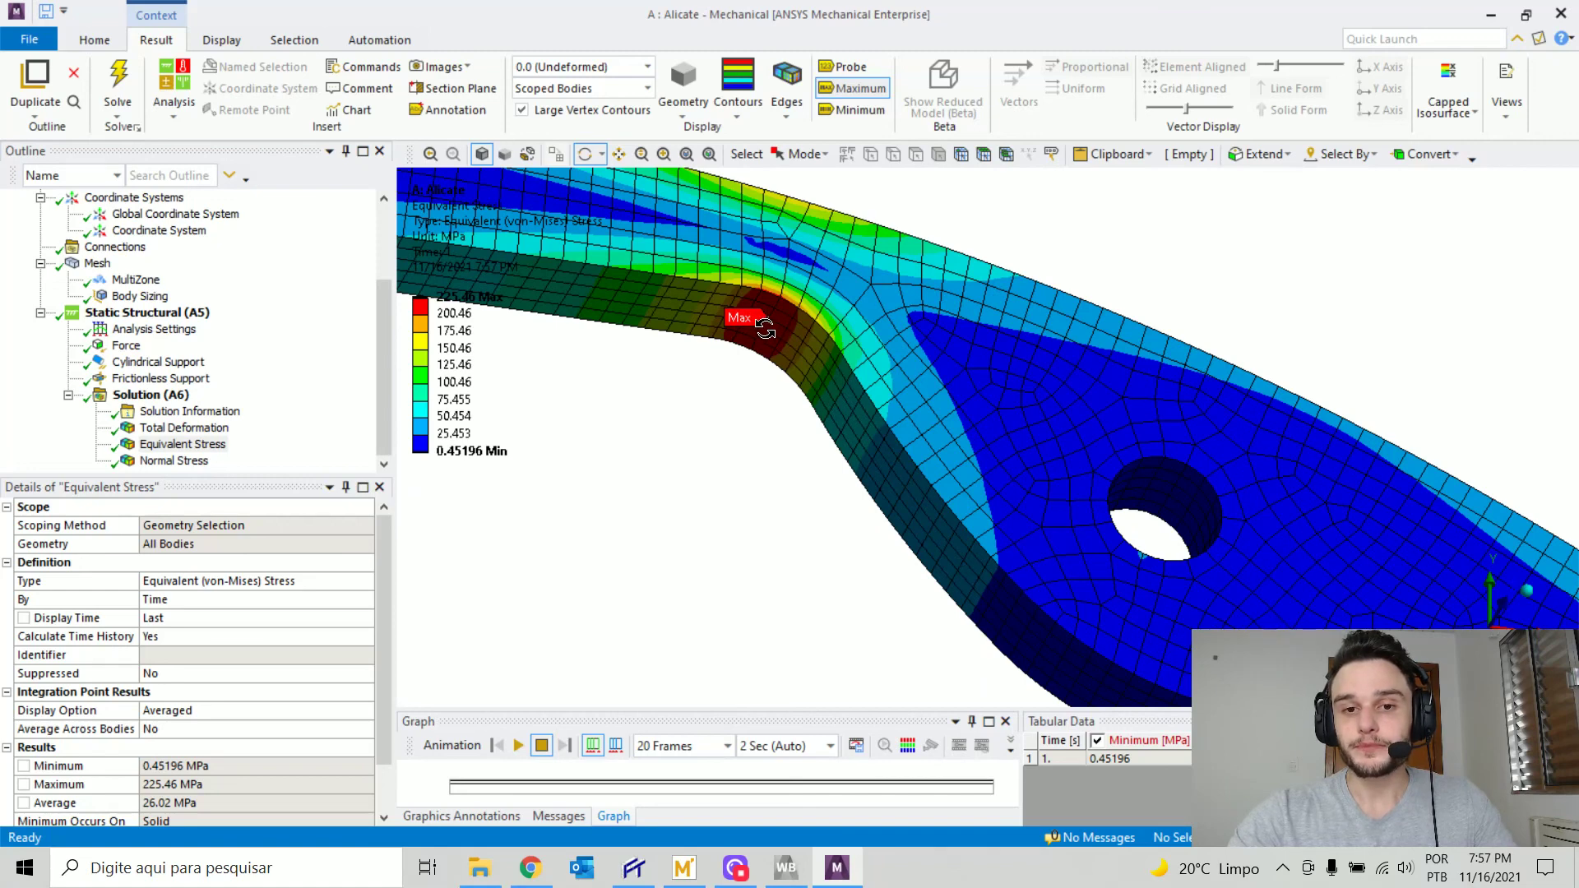
pyautogui.scroll(-3, 764, 327)
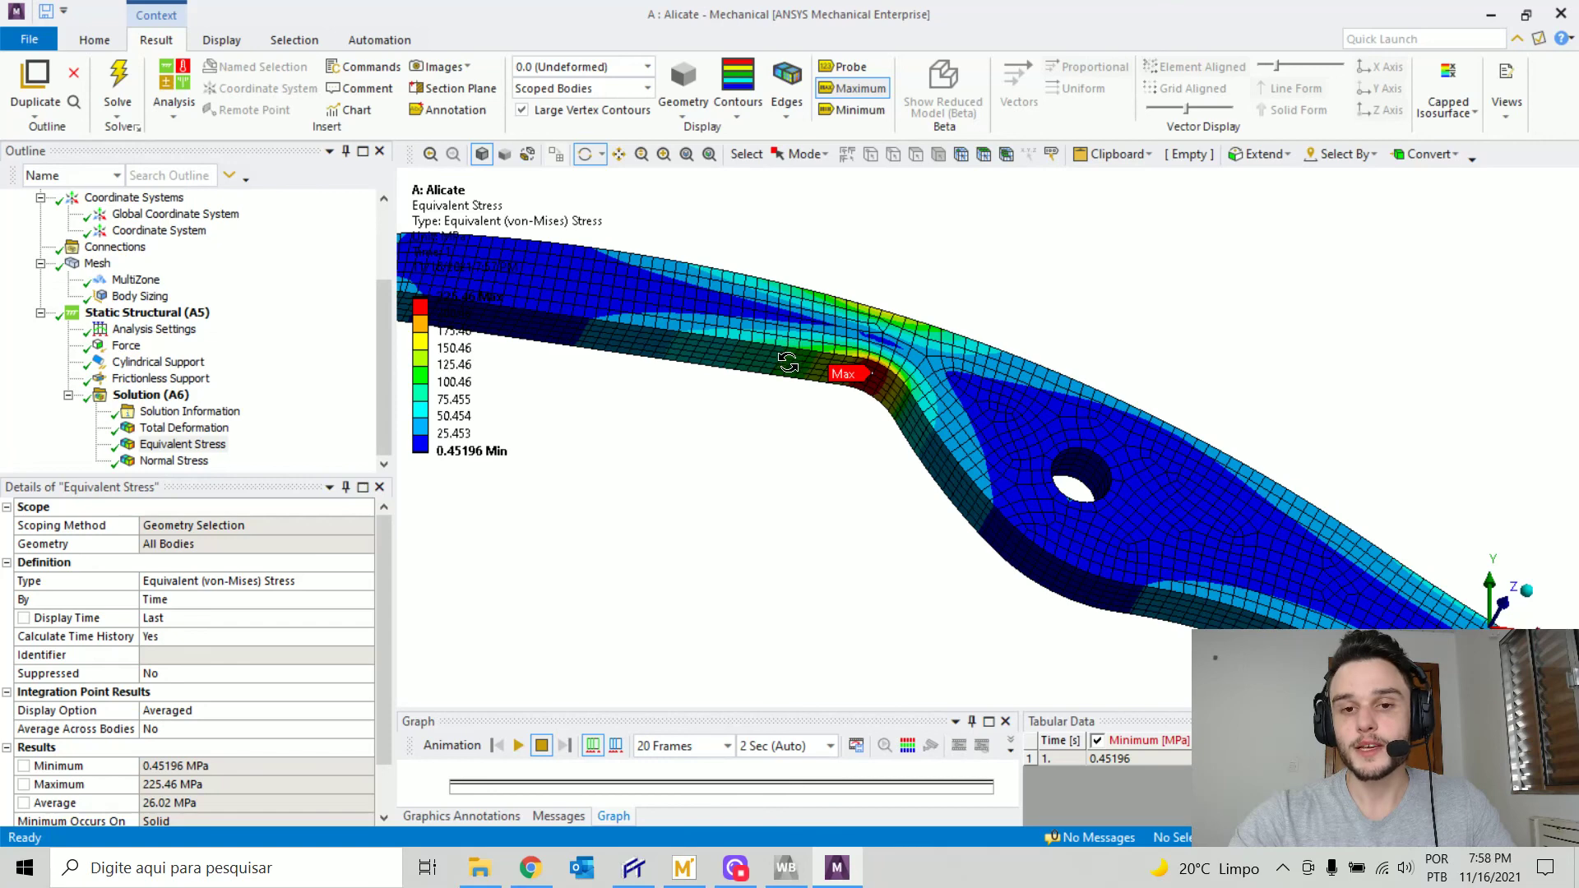
pyautogui.scroll(3, 820, 390)
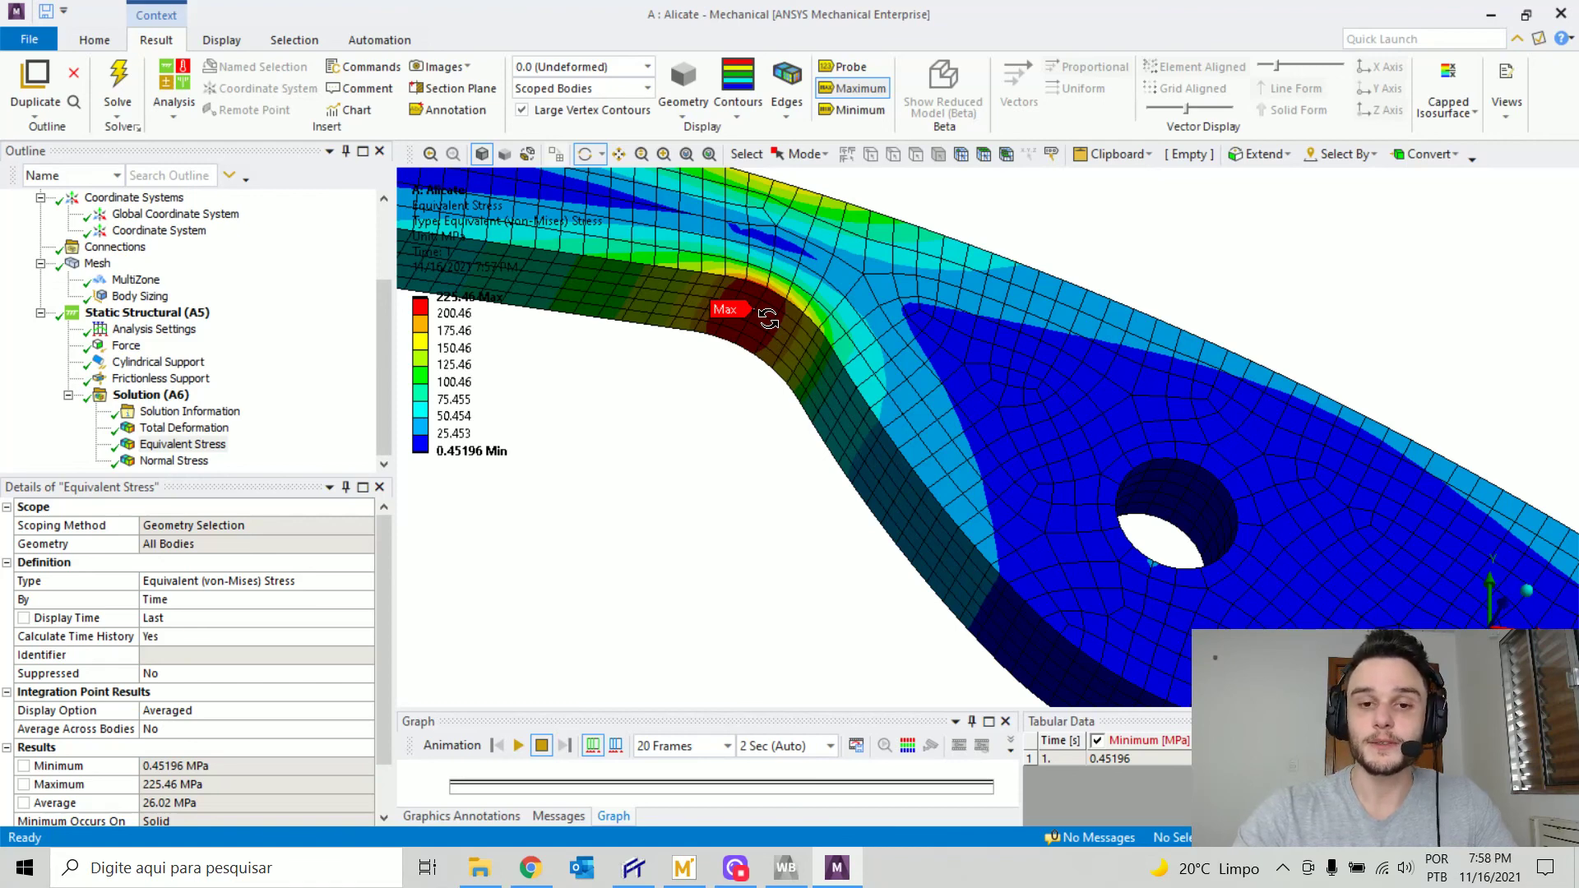
pyautogui.moveTo(861, 428); pyautogui.dragTo(846, 421)
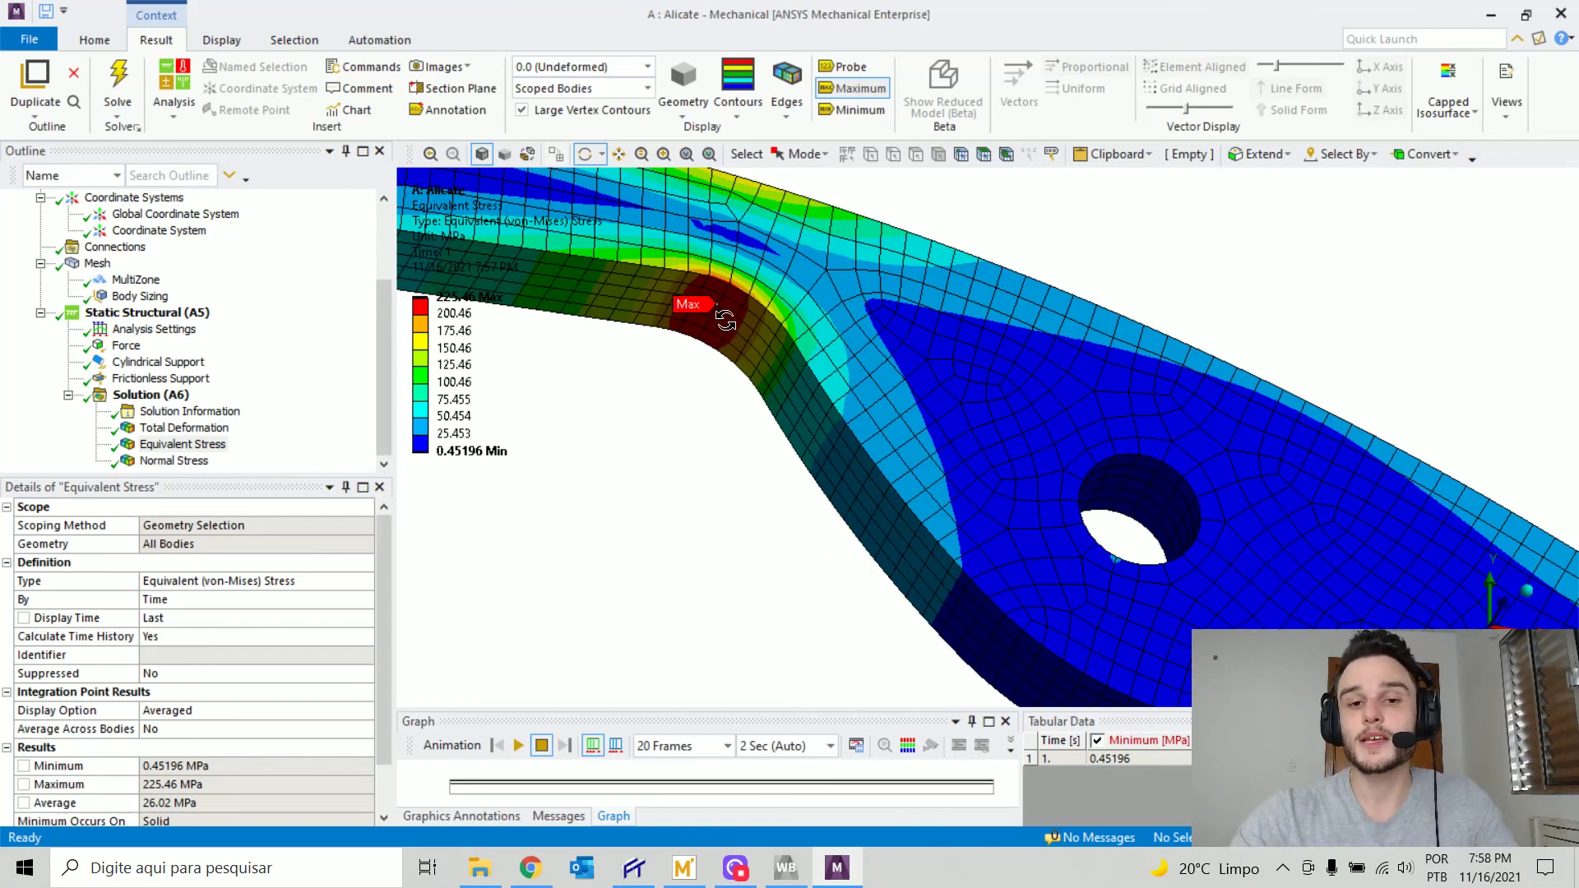
pyautogui.scroll(-5, 999, 451)
pyautogui.moveTo(1048, 454); pyautogui.dragTo(974, 458)
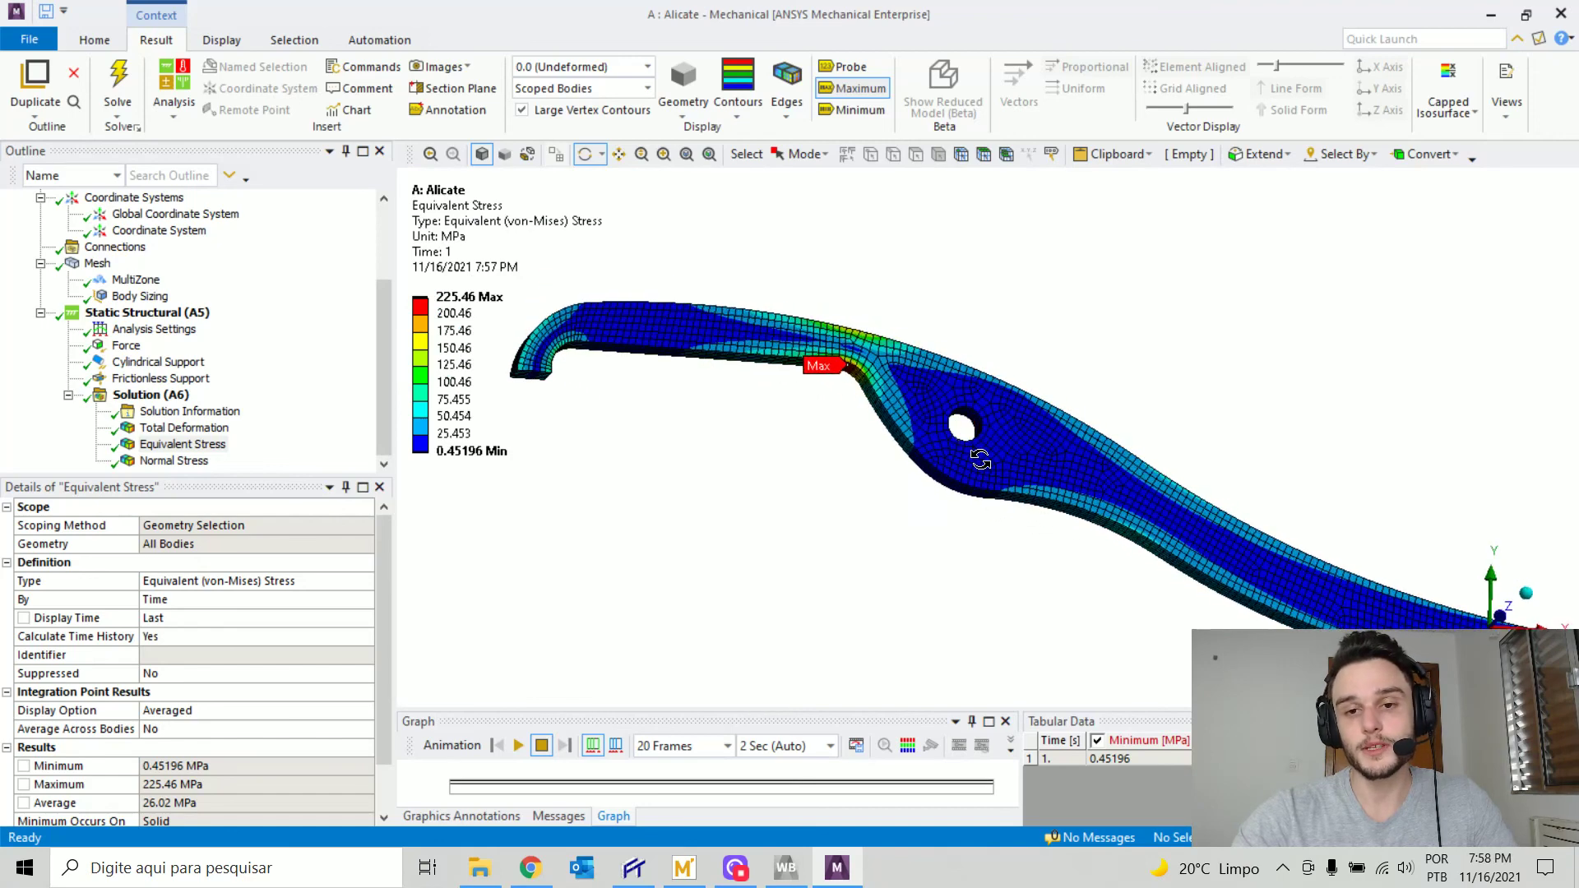
pyautogui.moveTo(1083, 444); pyautogui.dragTo(1050, 398)
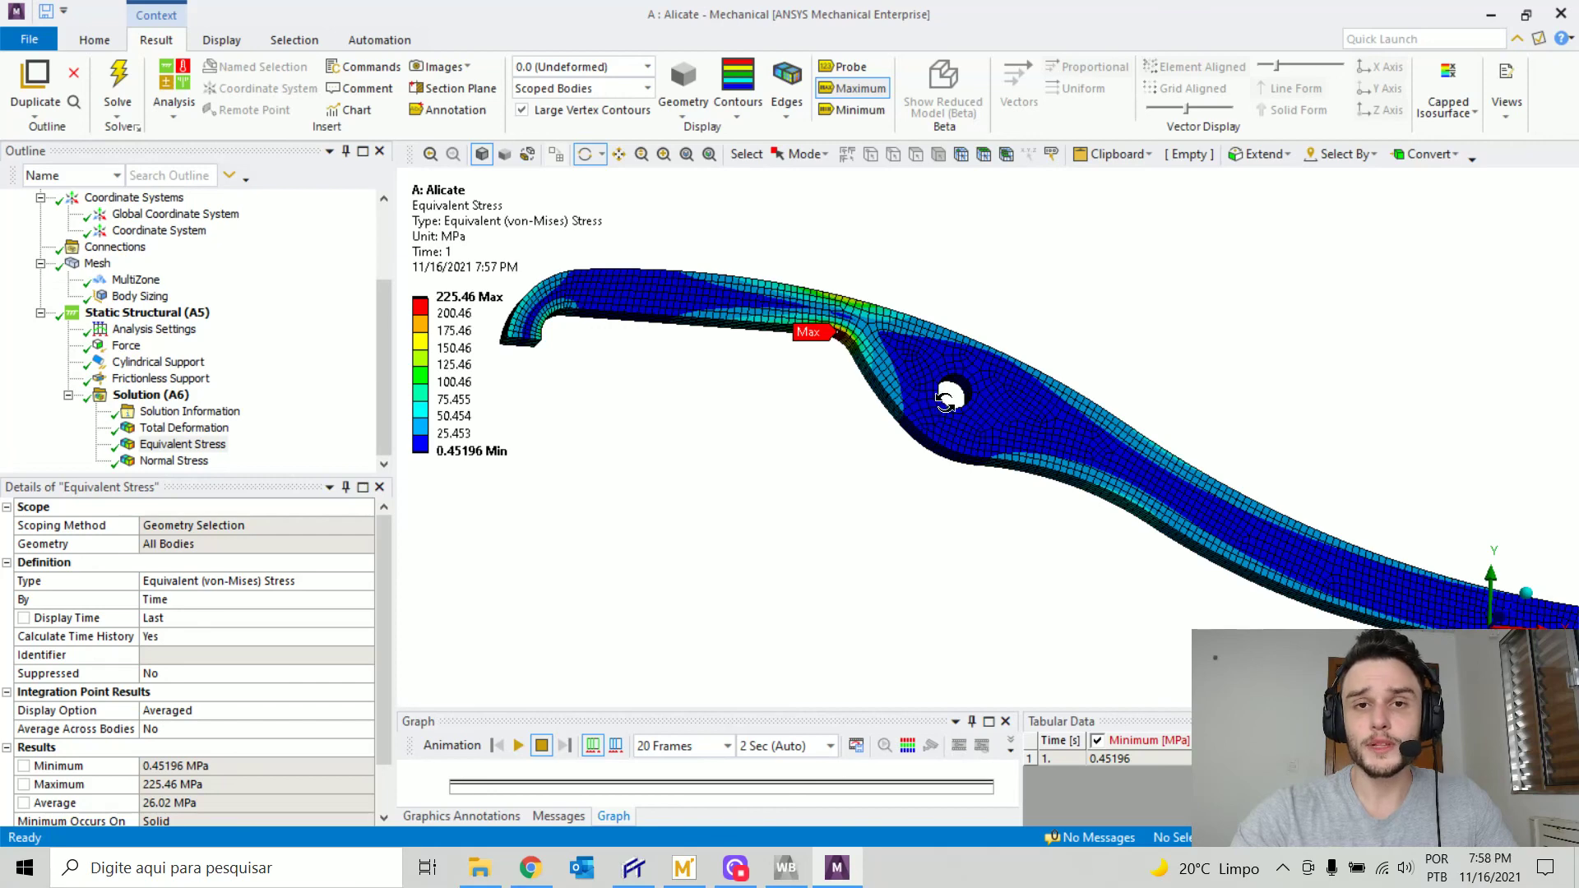
pyautogui.keyDown('ctrl'); pyautogui.moveTo(1014, 416); pyautogui.dragTo(1026, 380, button='middle'); pyautogui.keyUp('ctrl')
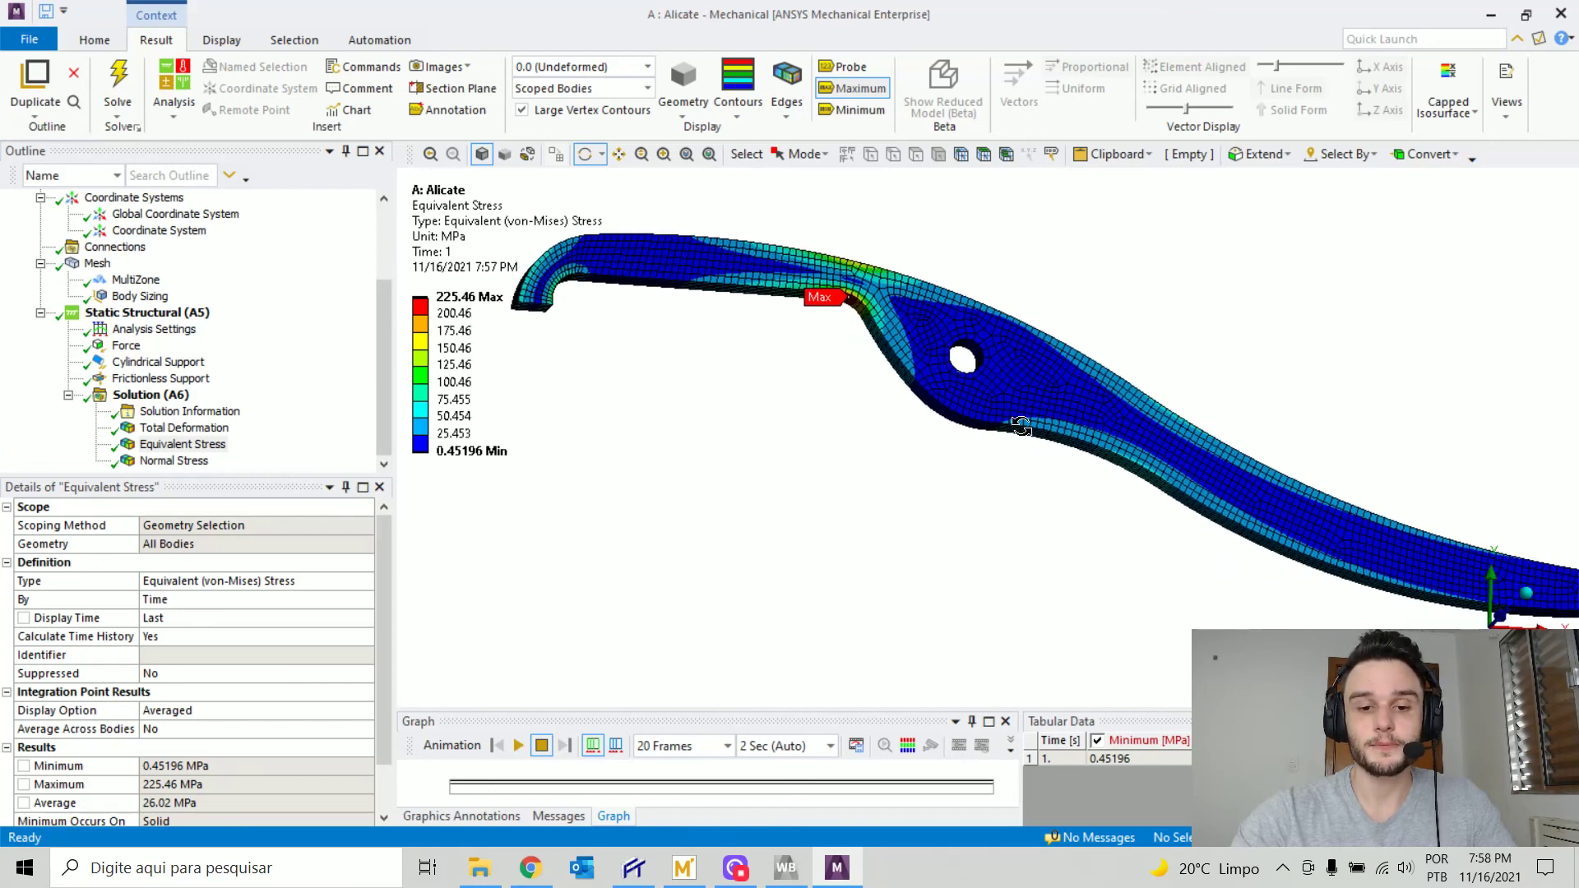